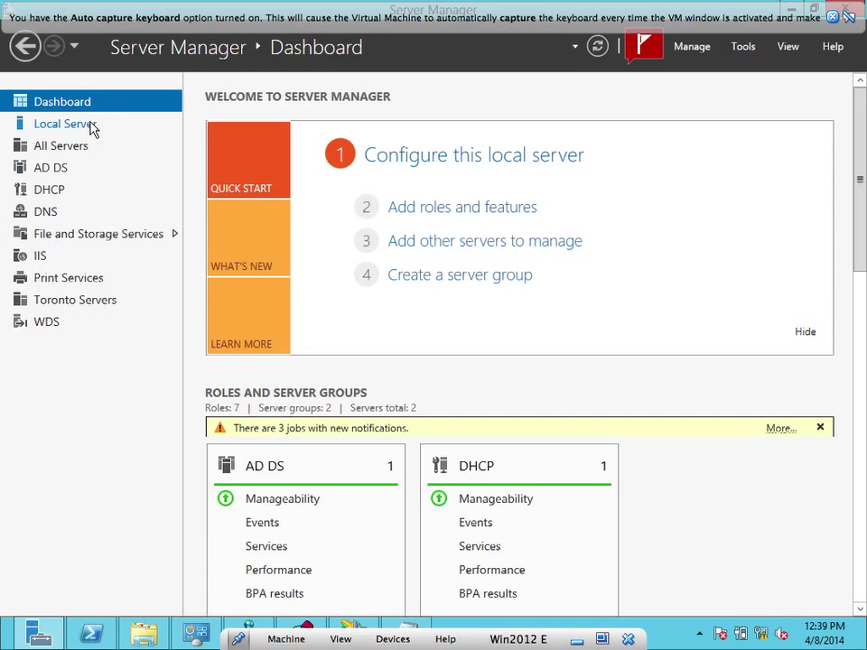
# Dismiss the keyboard capture notice and launch Group Policy Management from Server Manager's Tools list
pyautogui.click(835, 16)
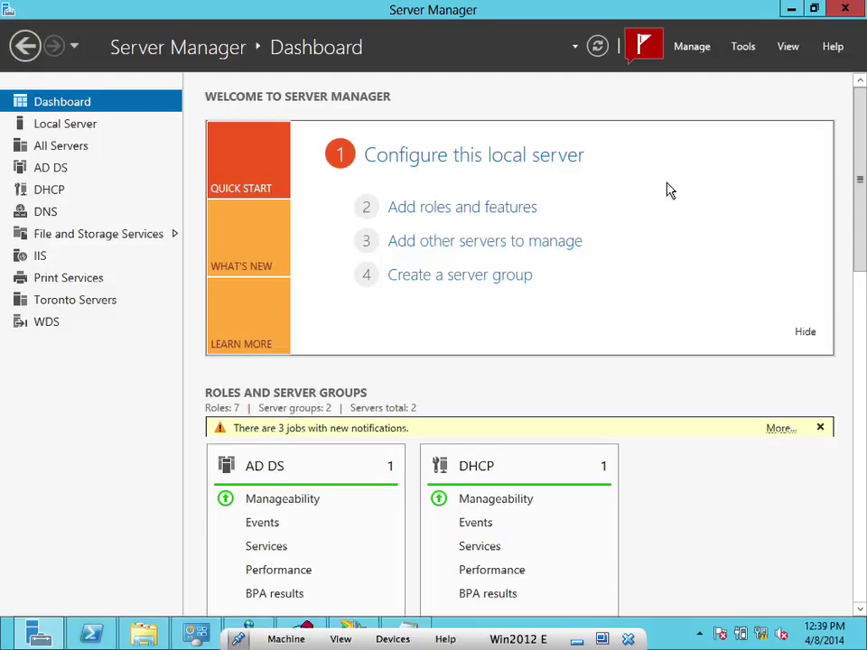
pyautogui.click(741, 49)
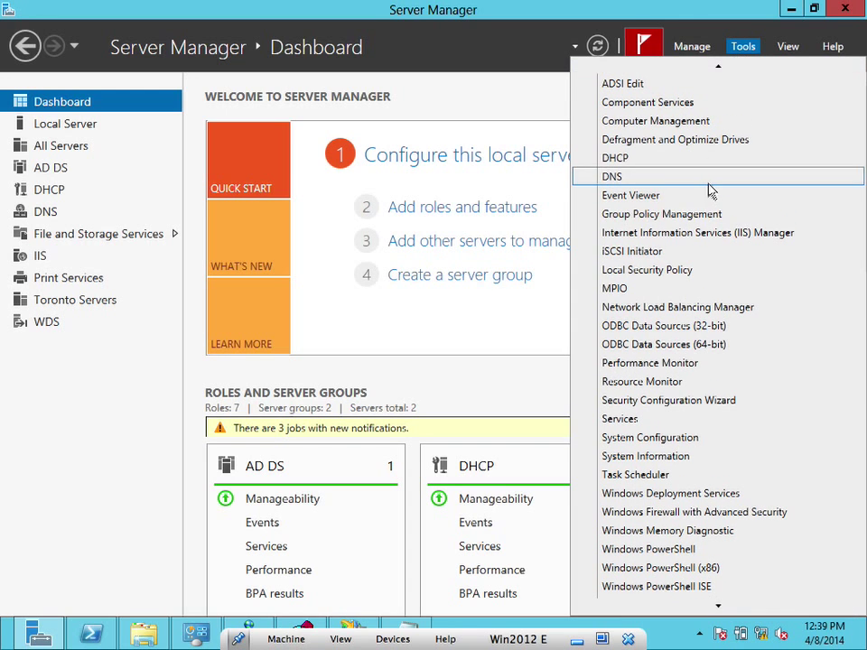
pyautogui.click(670, 214)
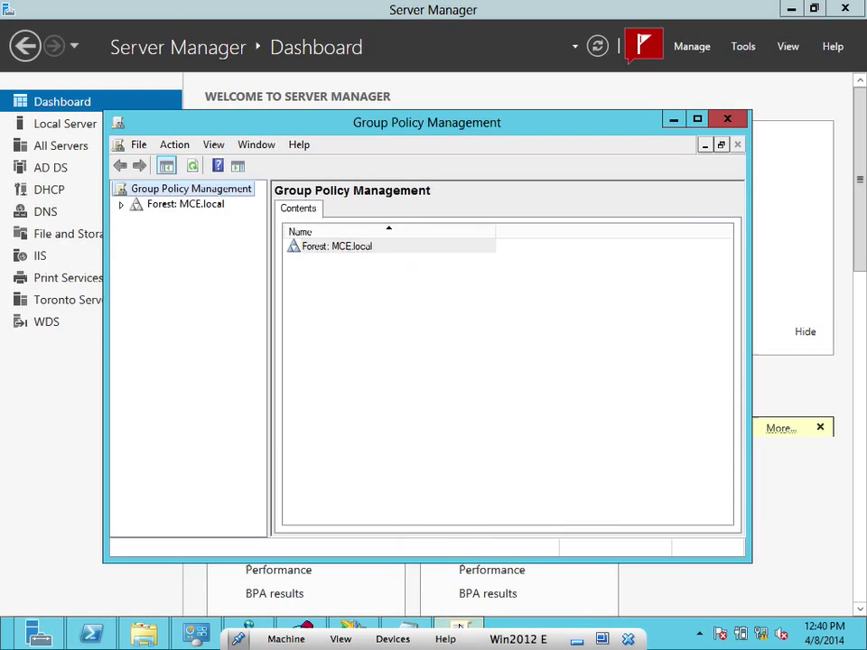
# Edit the MCE.local Default Domain Policy in Group Policy Management Editor, accepting the link warning
pyautogui.click(121, 204)
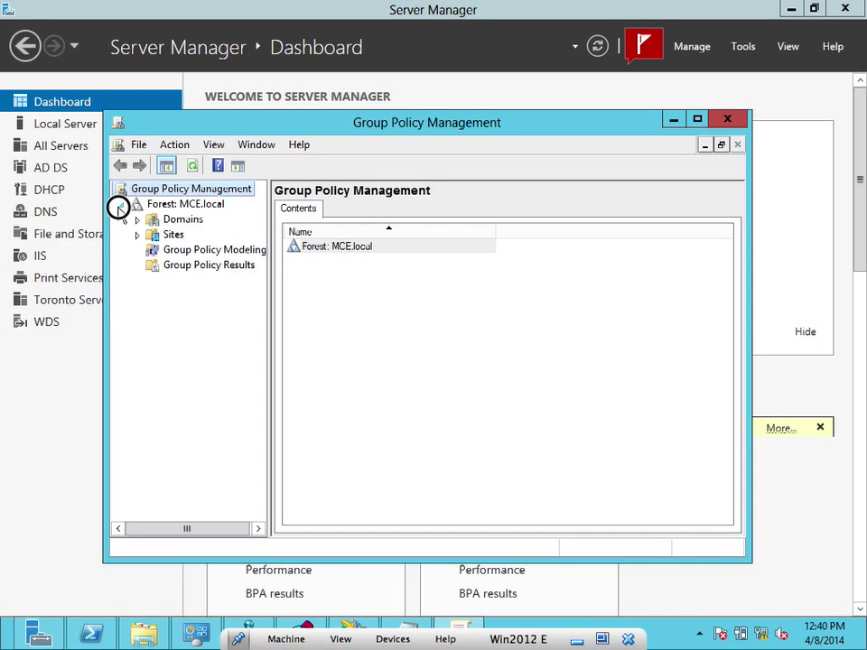
pyautogui.click(137, 221)
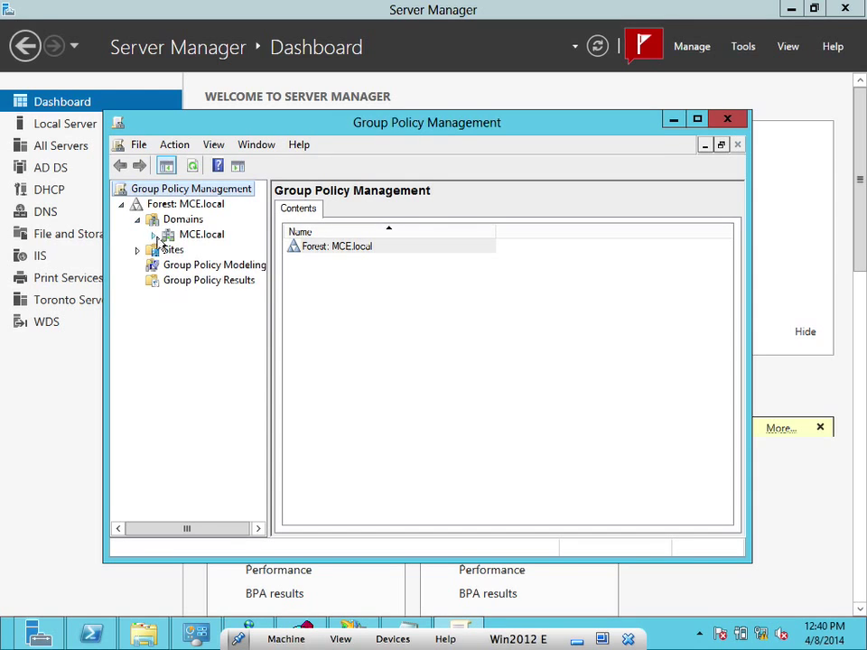
pyautogui.click(153, 236)
pyautogui.click(179, 249)
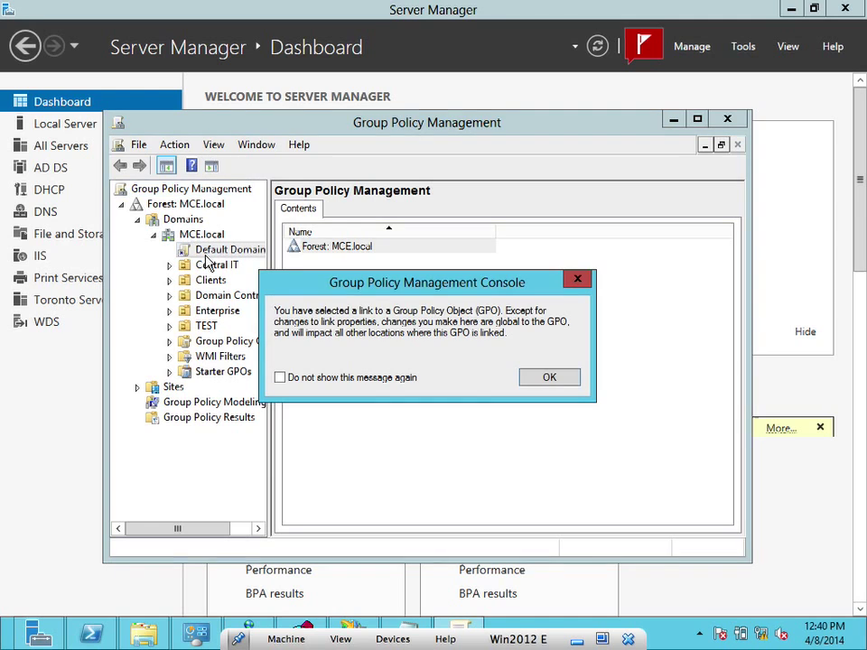
pyautogui.click(533, 381)
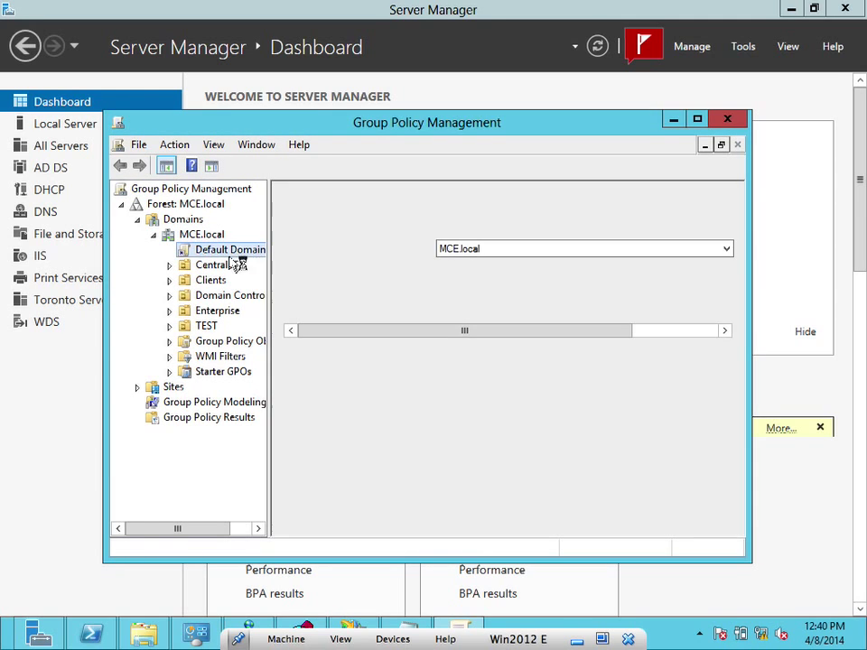
pyautogui.rightClick(227, 249)
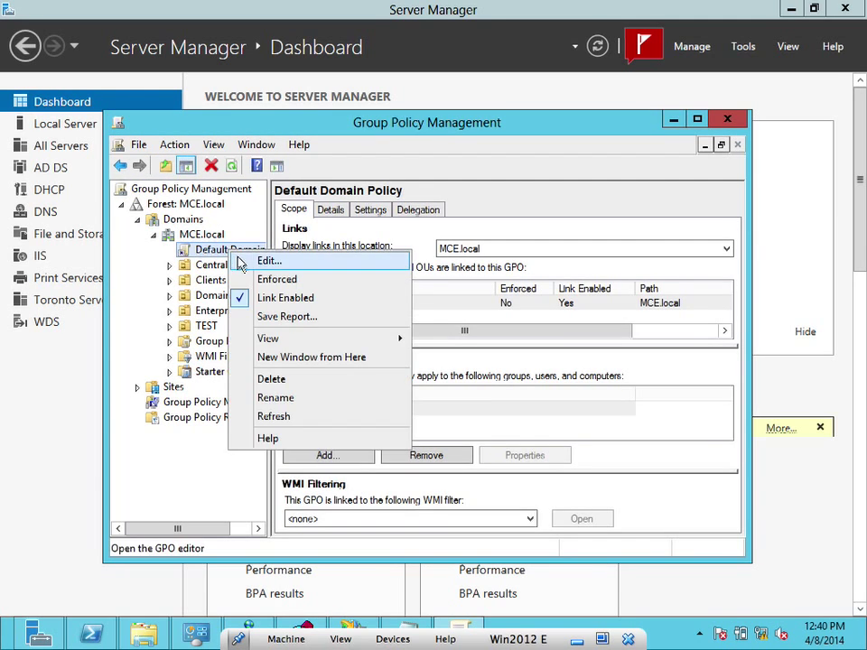
pyautogui.click(245, 262)
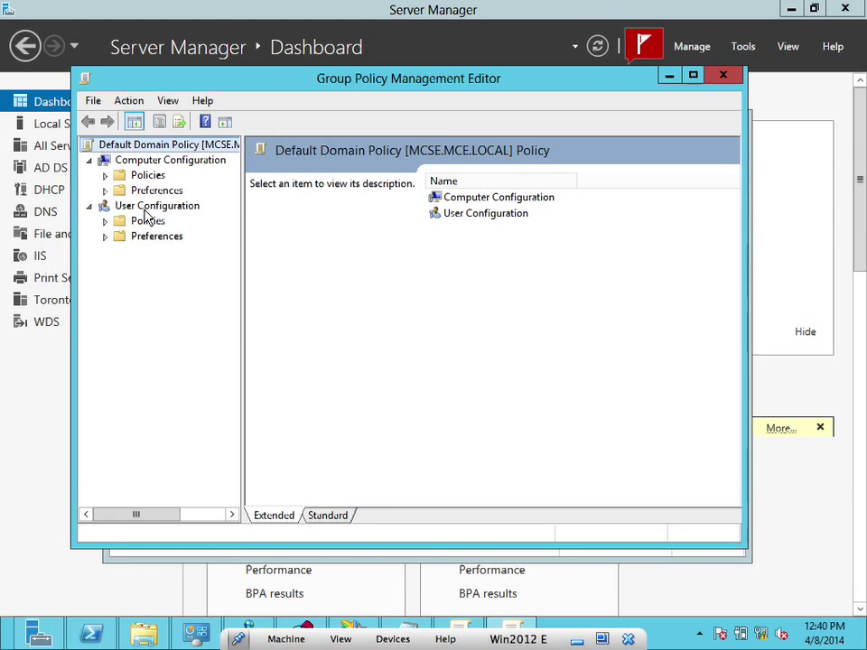
# Expand Computer Configuration Policies through Windows Settings to Security Settings, widening the tree pane
pyautogui.click(105, 176)
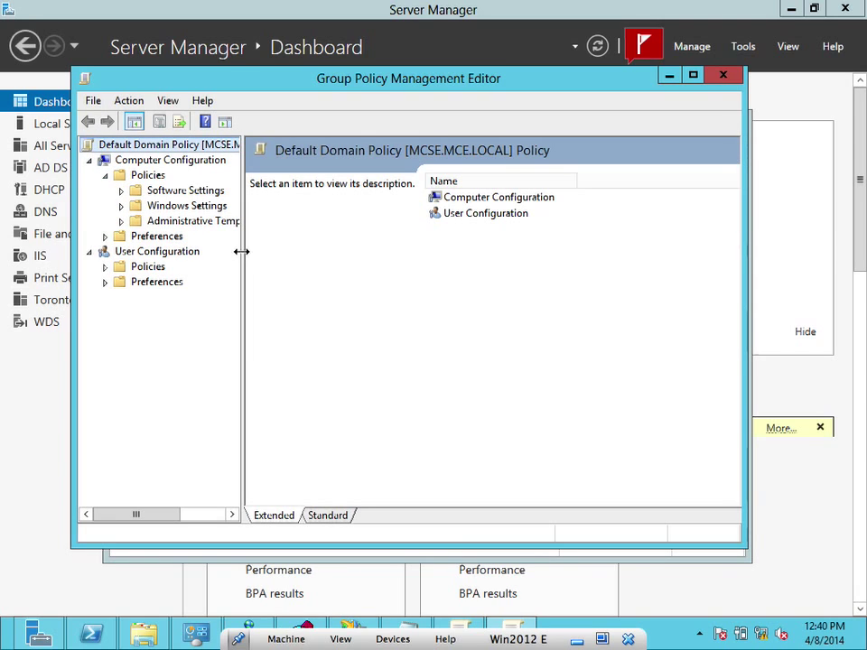
pyautogui.moveTo(240, 248); pyautogui.dragTo(292, 257)
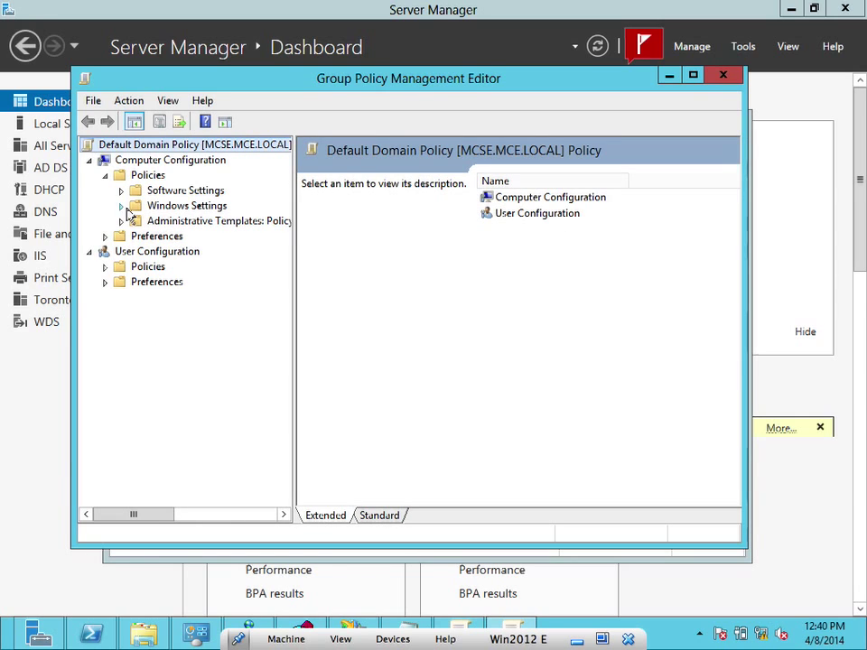
pyautogui.click(121, 222)
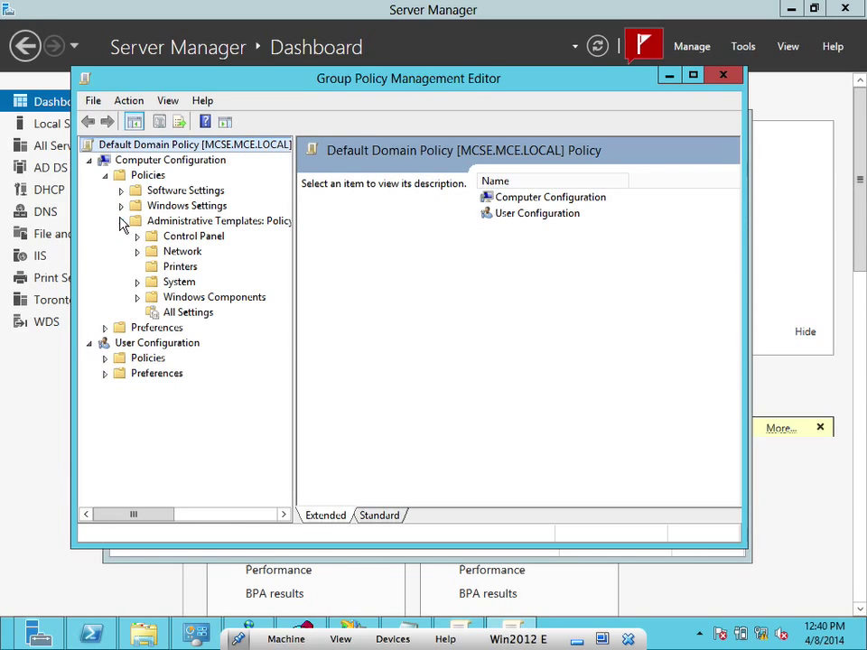
pyautogui.click(121, 222)
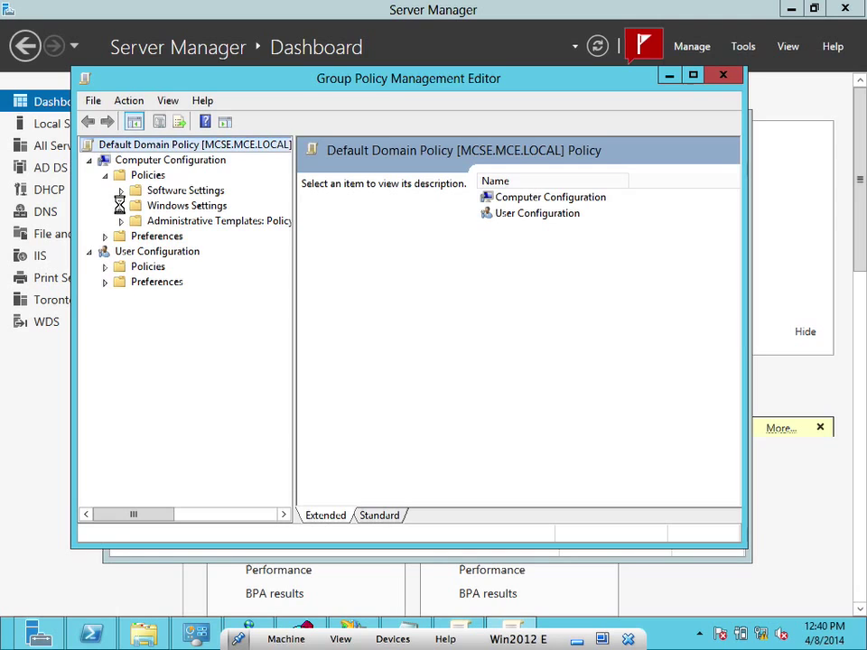
pyautogui.click(121, 206)
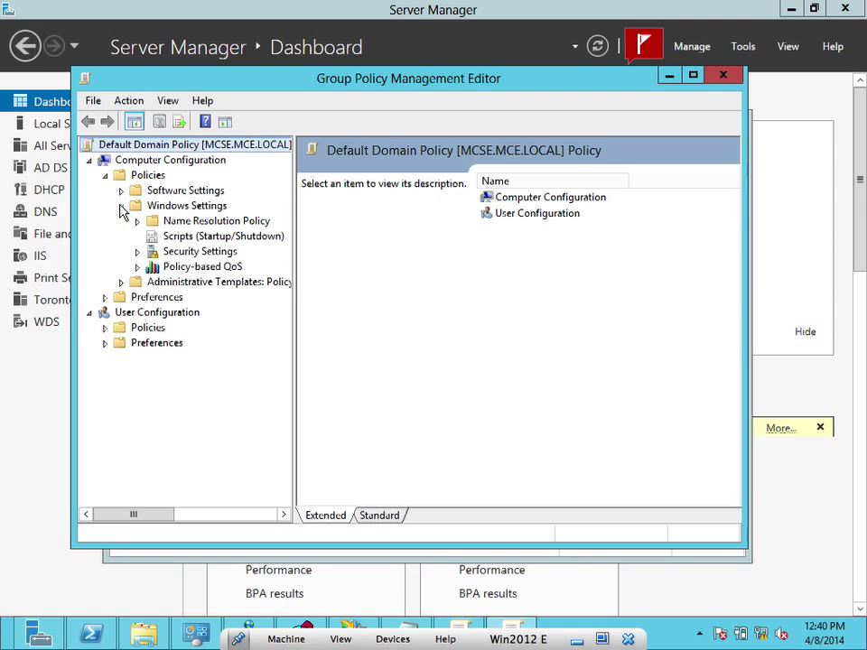
pyautogui.click(137, 253)
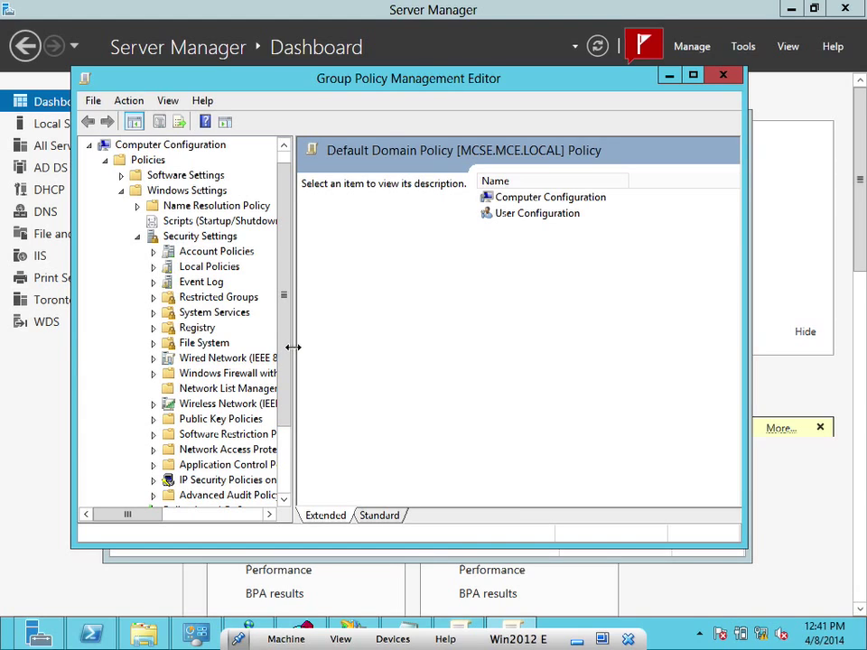
pyautogui.moveTo(292, 347); pyautogui.dragTo(362, 358)
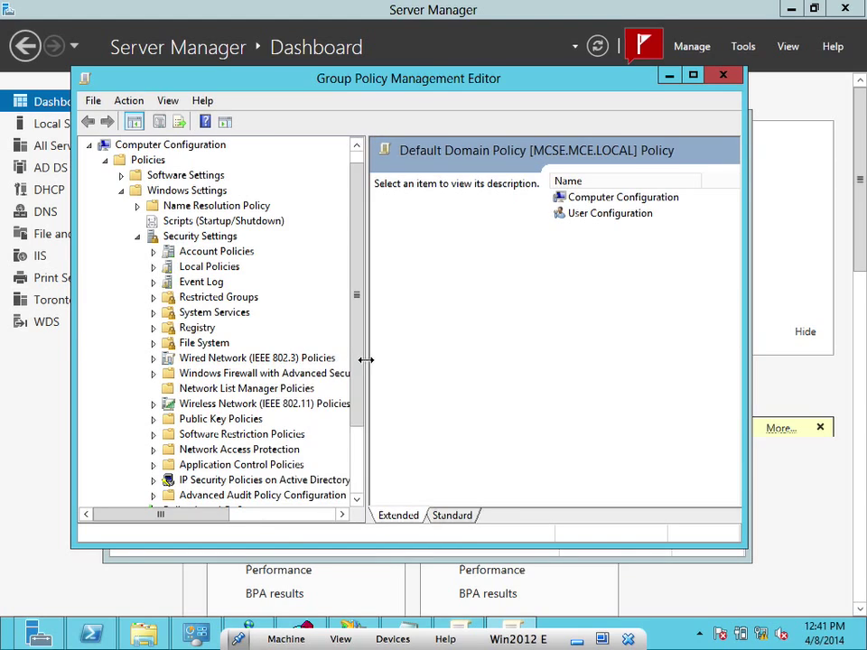
# Open Public Key Policies > Encrypting File System to list the Administrator recovery certificate, enlarging the editor
pyautogui.scroll(-2, 360, 401)
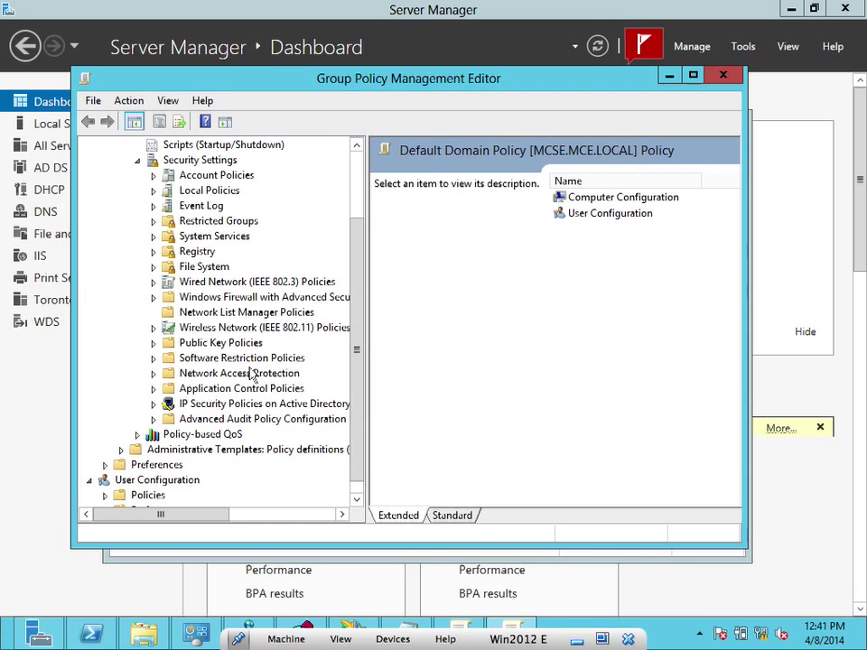
pyautogui.click(154, 343)
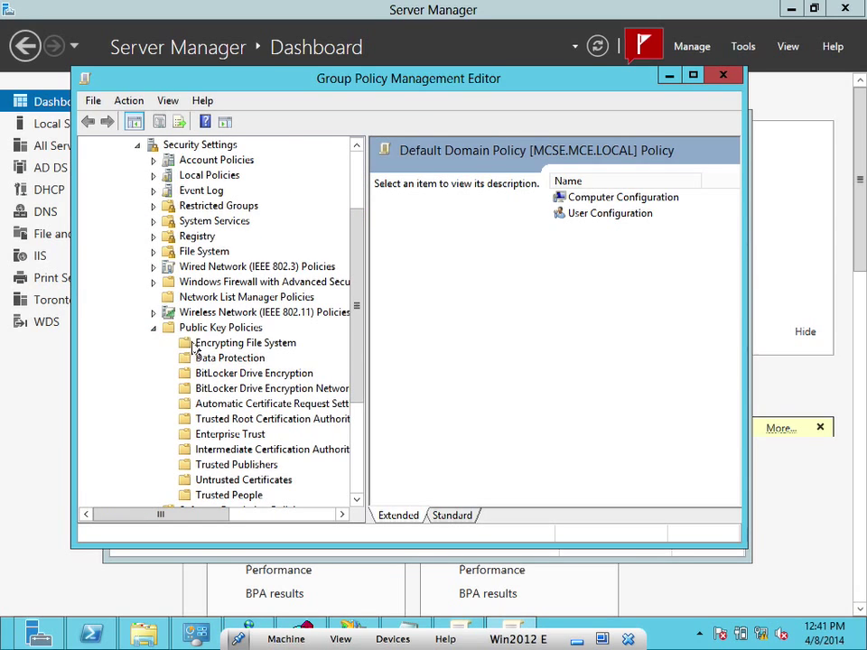
pyautogui.click(196, 327)
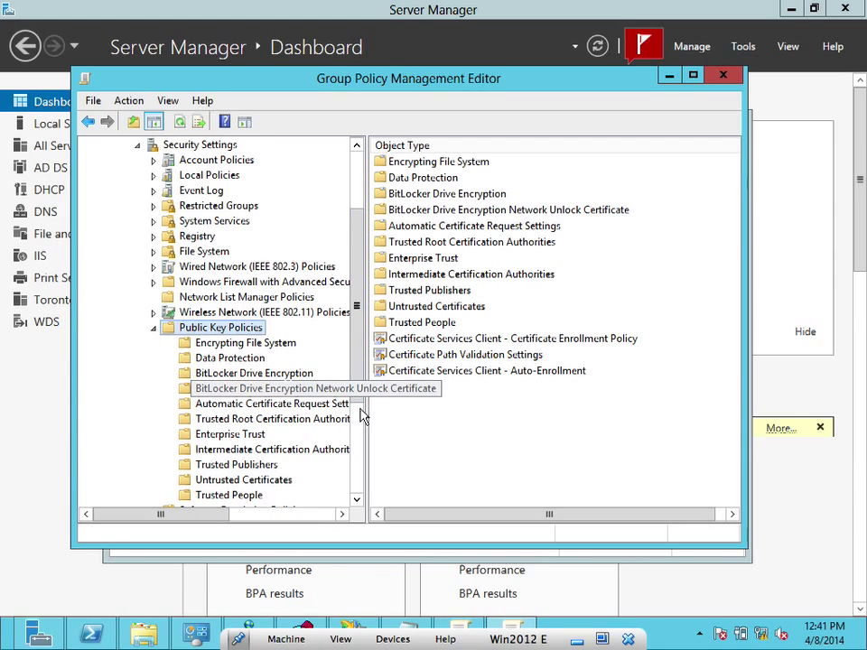
pyautogui.click(262, 343)
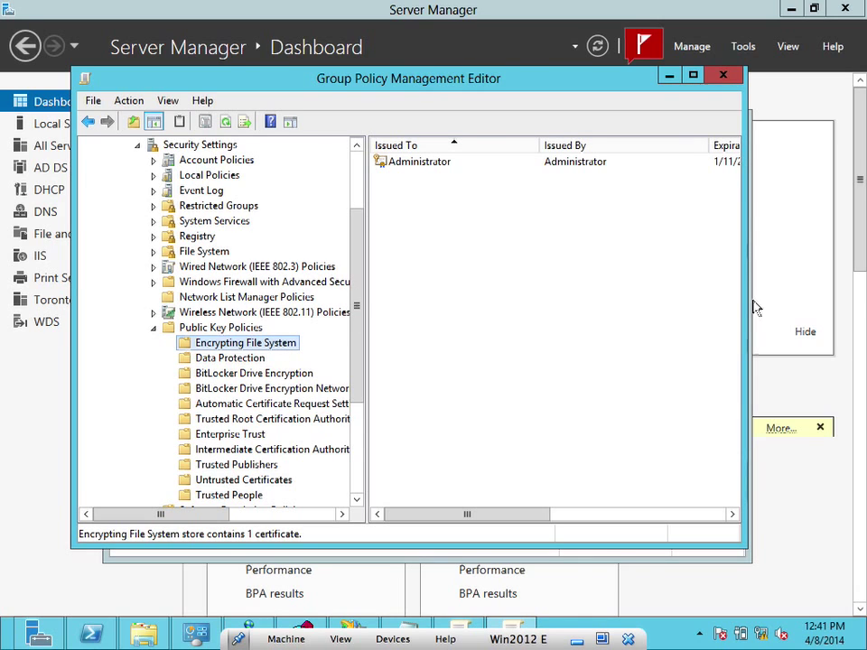
pyautogui.moveTo(749, 305); pyautogui.dragTo(838, 310)
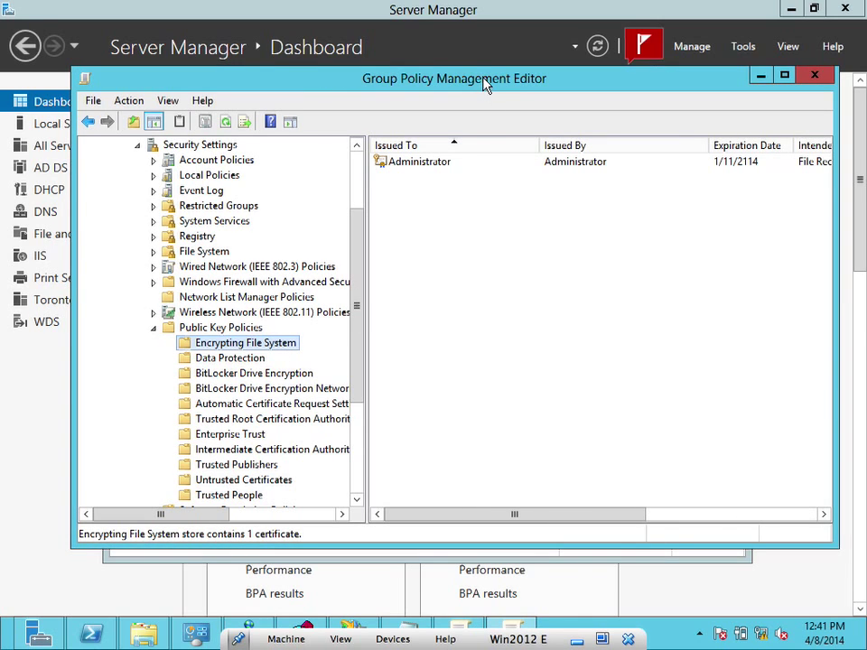
pyautogui.moveTo(483, 83); pyautogui.dragTo(416, 109)
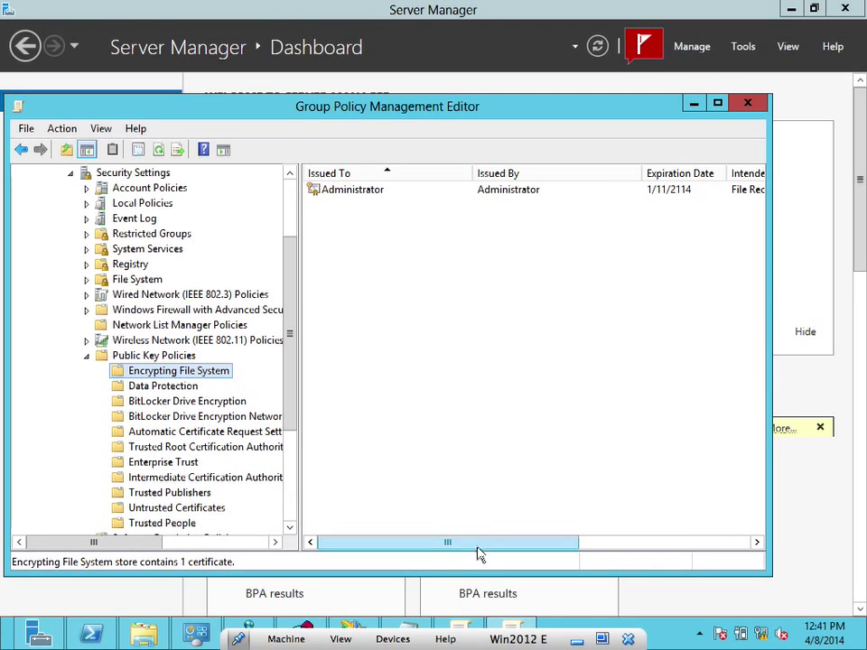
pyautogui.moveTo(478, 543); pyautogui.dragTo(356, 507)
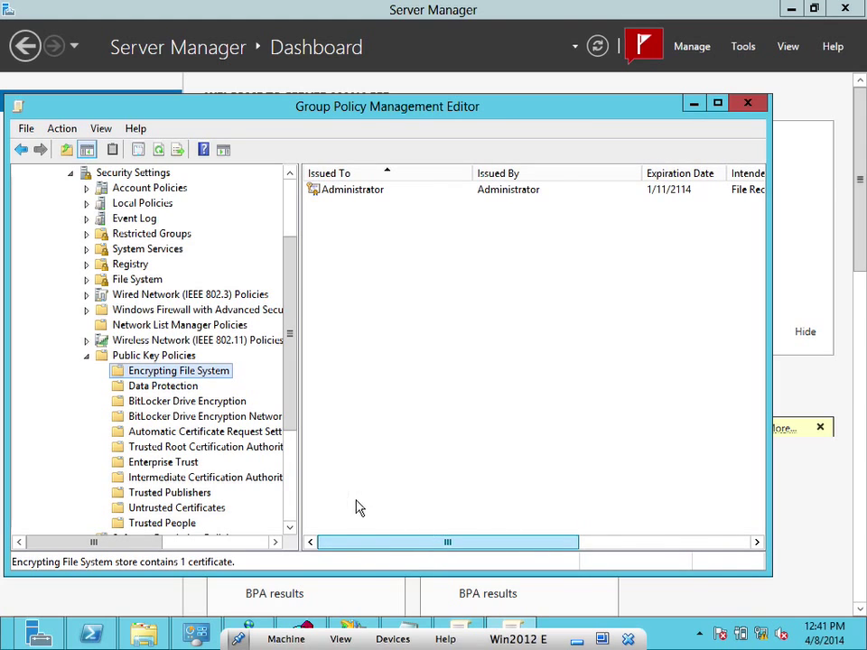
# Review the Administrator certificate's General, Details and Certification Path tabs, noting its untrusted root
pyautogui.doubleClick(364, 190)
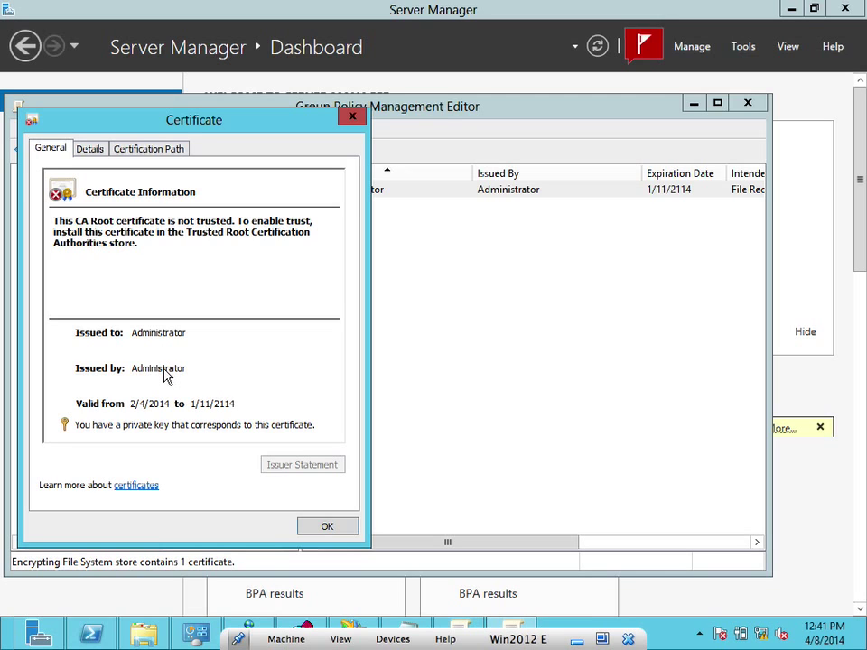
pyautogui.click(91, 149)
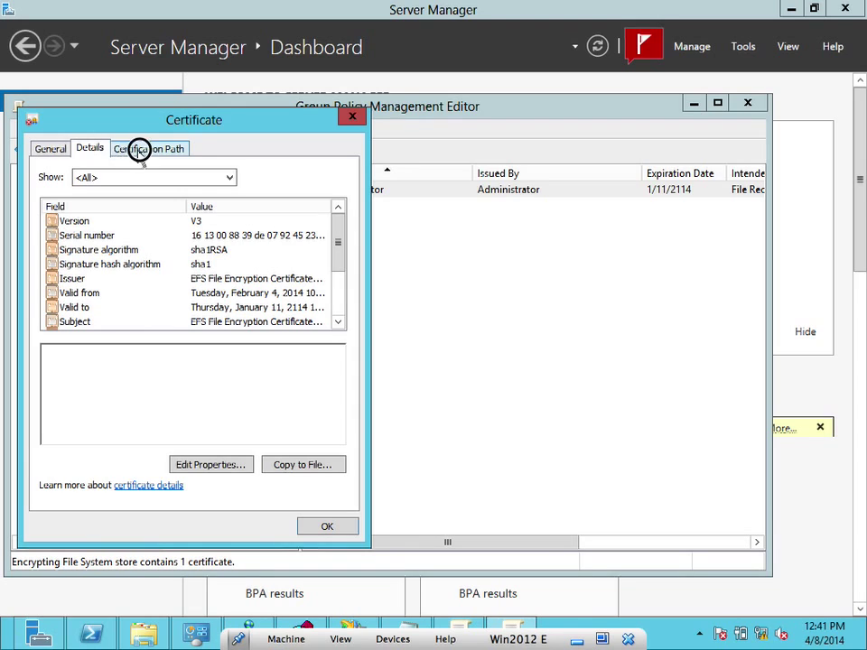
pyautogui.click(137, 148)
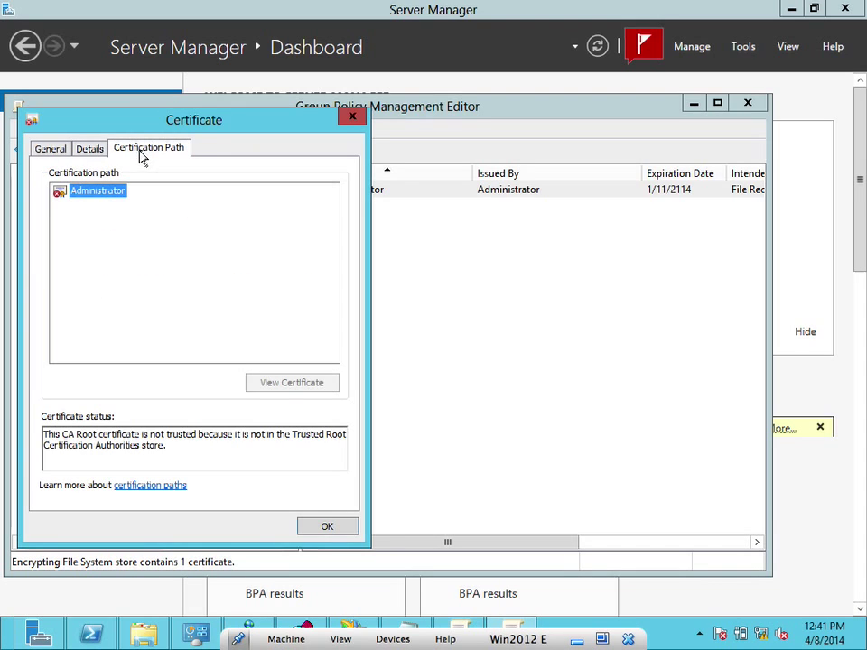
pyautogui.click(42, 152)
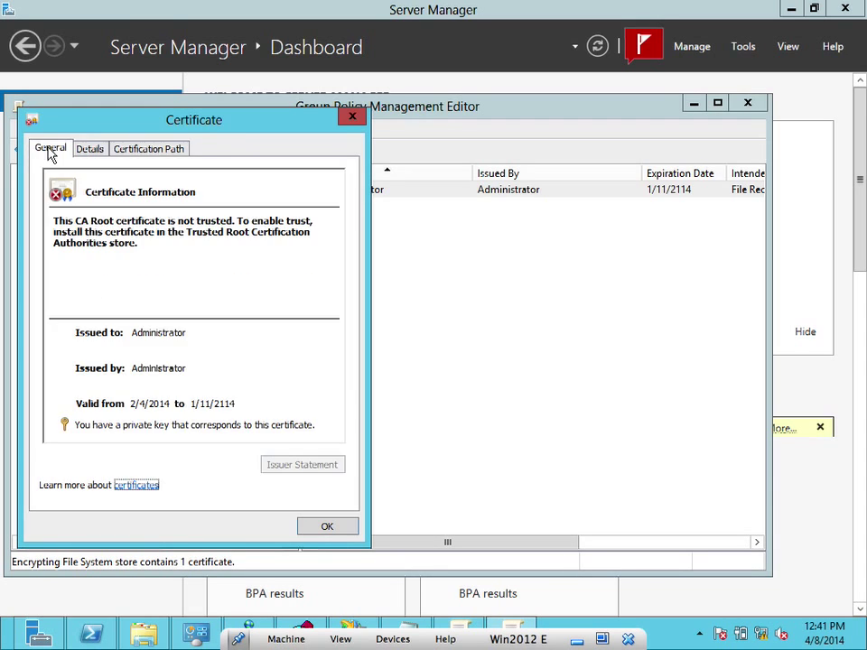
pyautogui.click(137, 151)
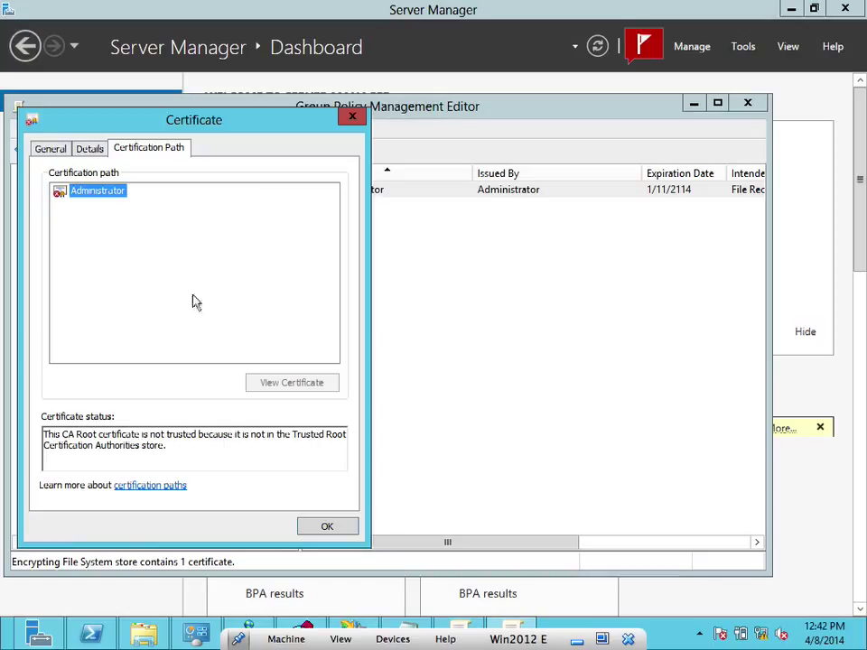
pyautogui.click(340, 522)
# Browse the Data Protection, Trusted People, Enterprise Trust and Intermediate CA stores, ending on Encrypting File System
pyautogui.click(331, 526)
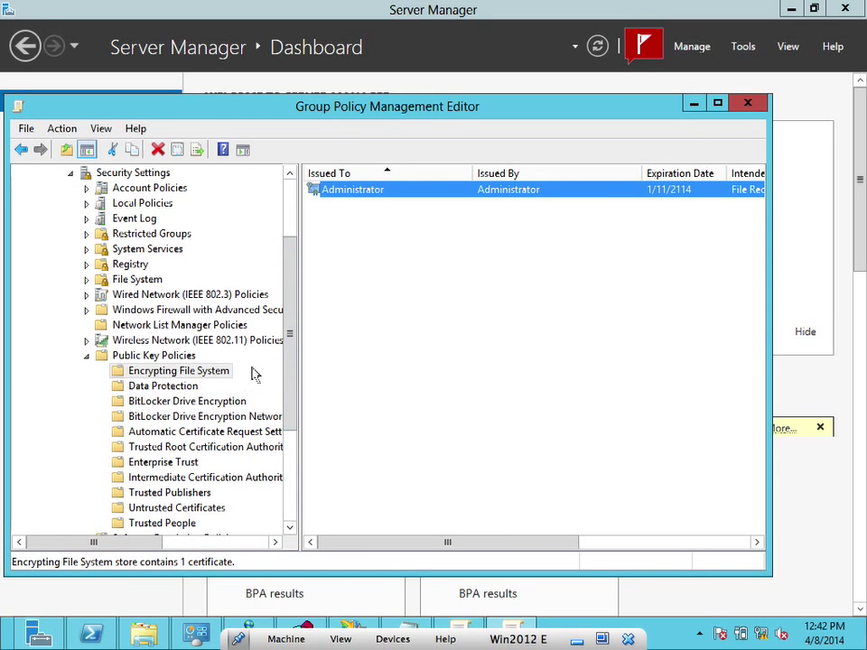
pyautogui.click(185, 389)
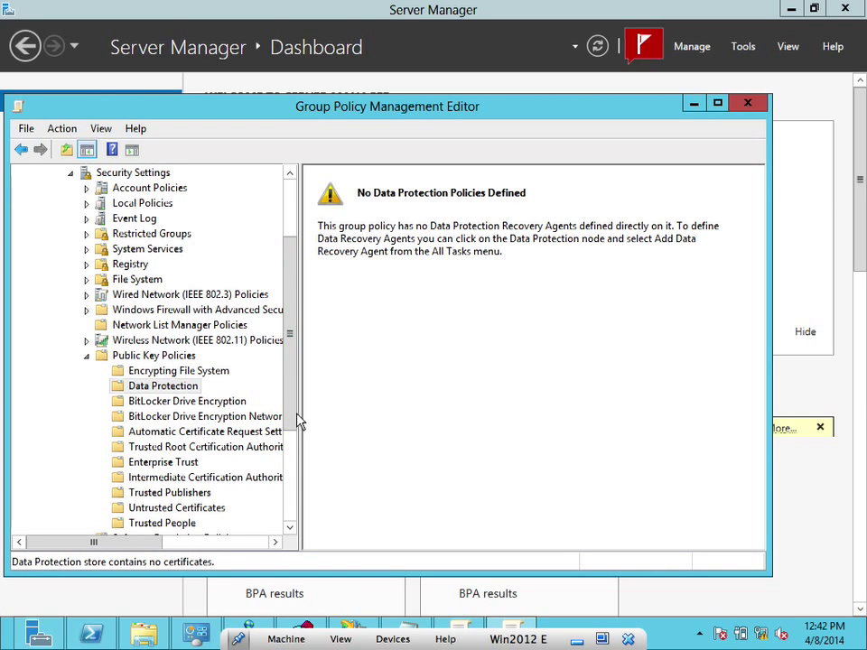
pyautogui.moveTo(288, 430); pyautogui.dragTo(286, 458)
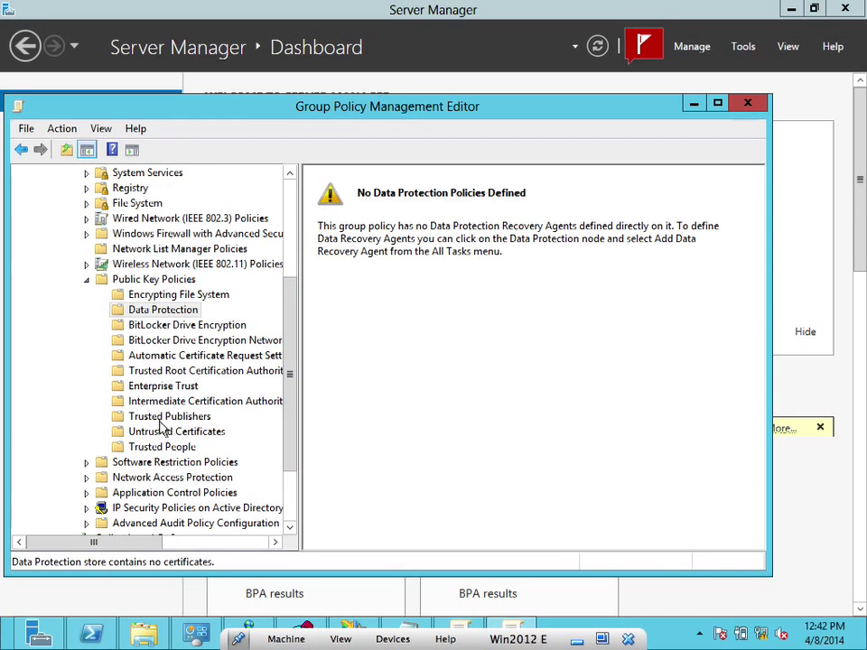
pyautogui.click(158, 447)
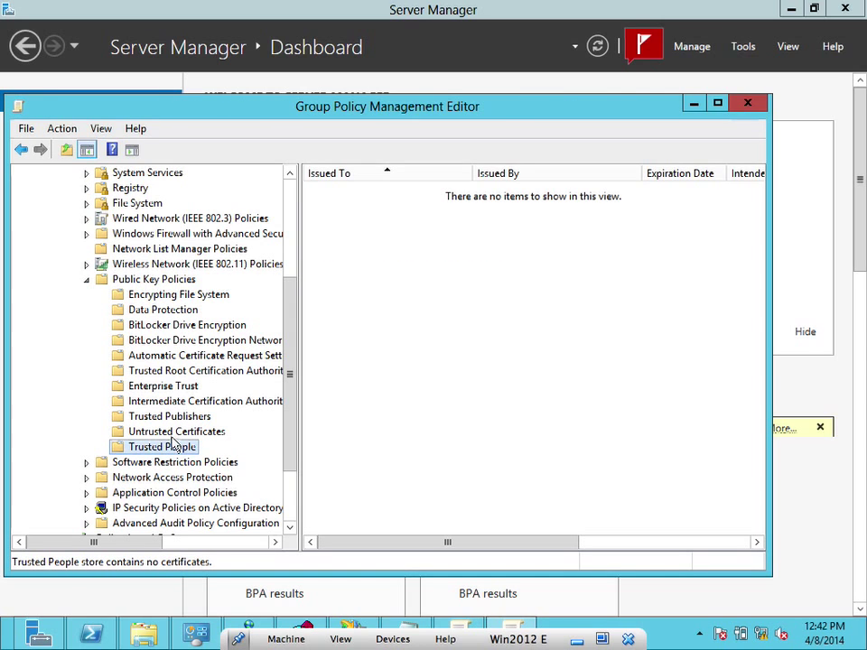
pyautogui.click(180, 387)
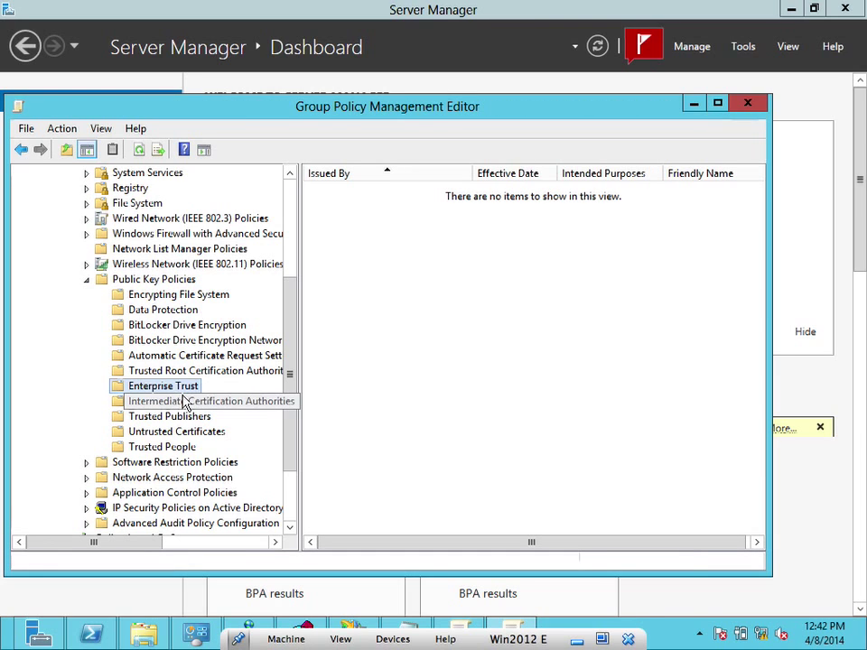
pyautogui.click(183, 403)
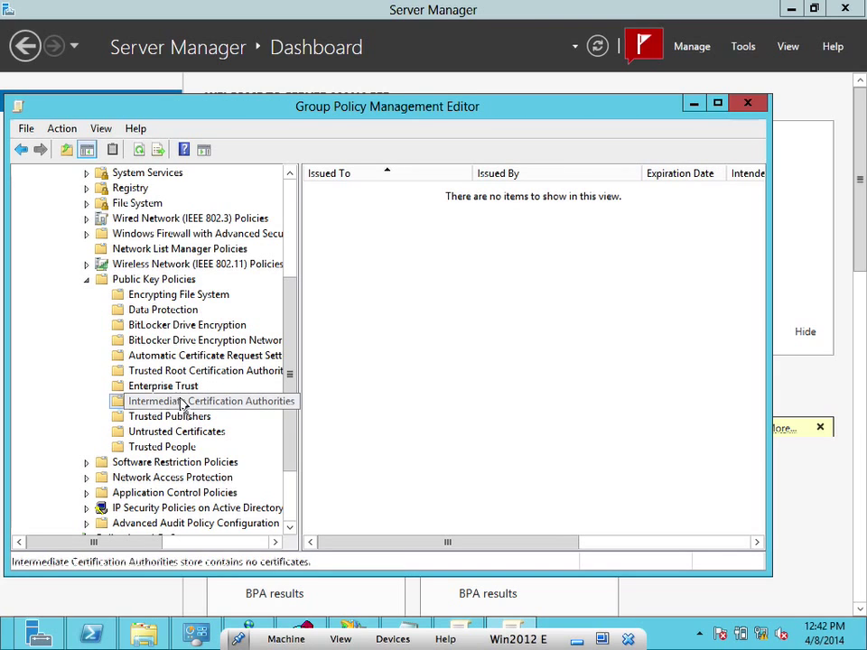
pyautogui.click(190, 299)
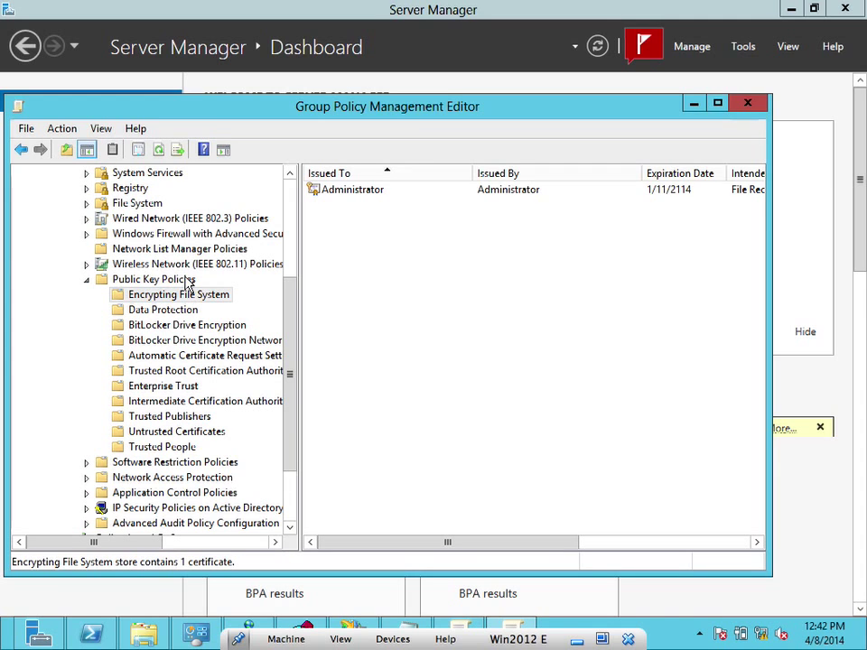
pyautogui.click(186, 281)
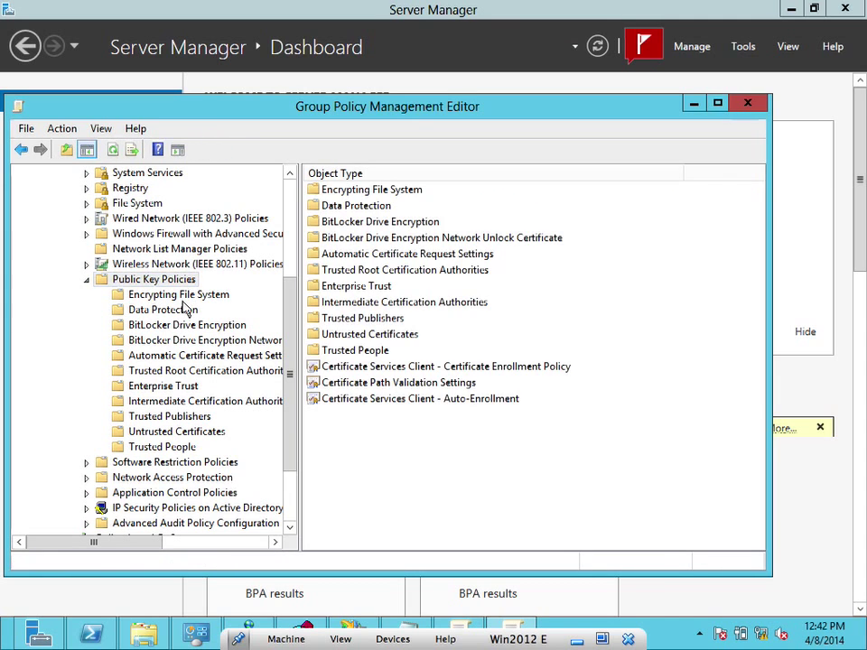
pyautogui.click(181, 312)
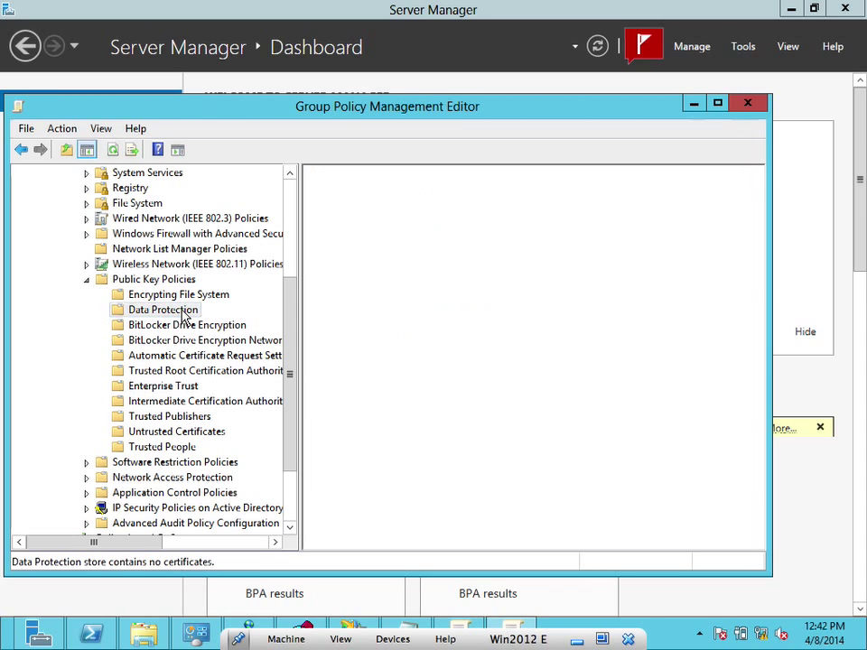
pyautogui.click(181, 294)
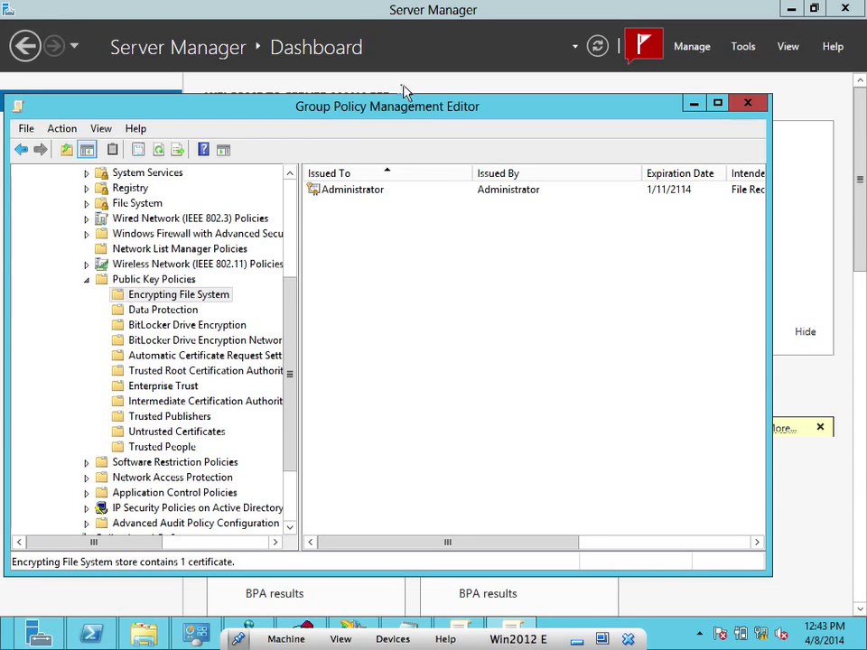
# Delete the Administrator File Recovery certificate from the Encrypting File System store
pyautogui.click(356, 199)
pyautogui.rightClick(356, 199)
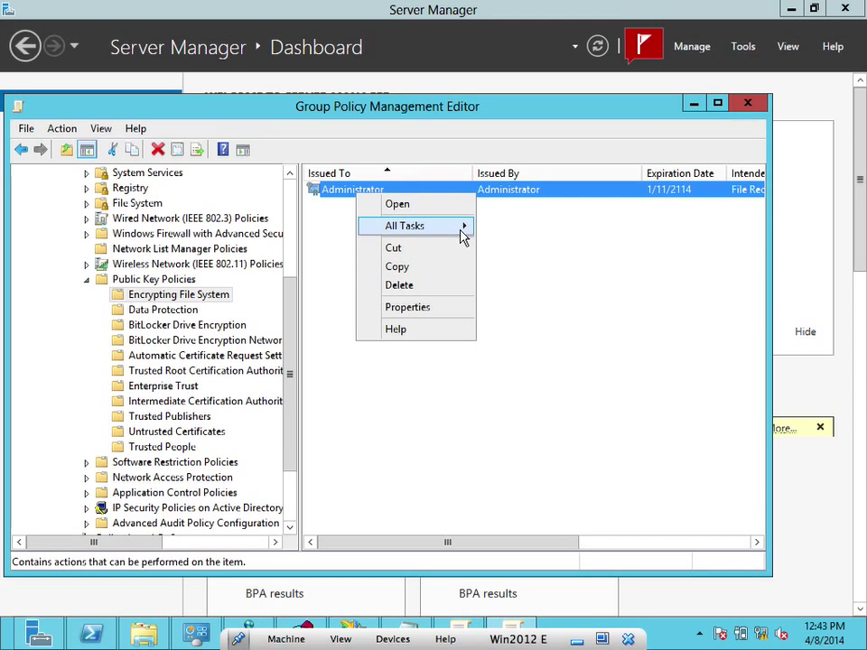
pyautogui.moveTo(463, 233)
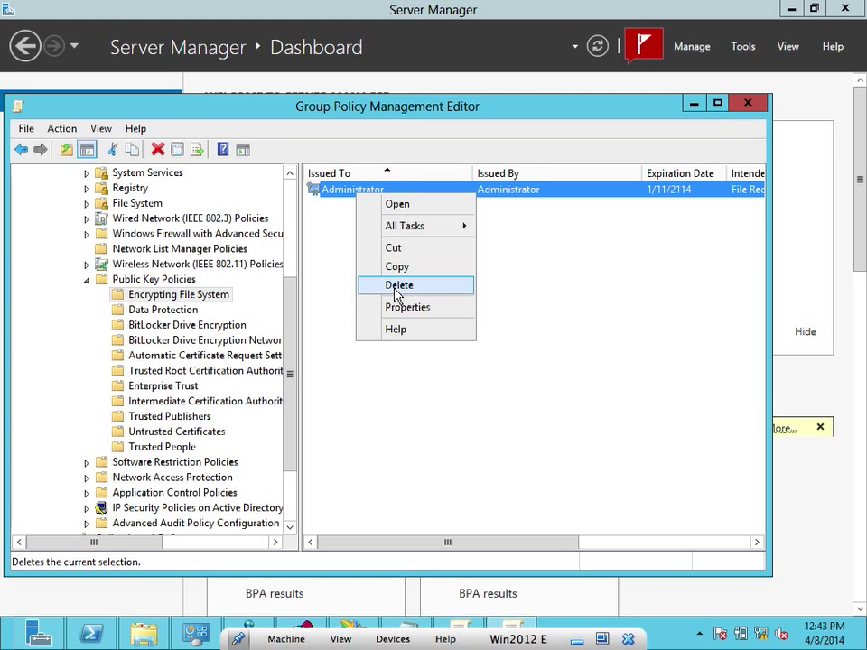
pyautogui.click(397, 285)
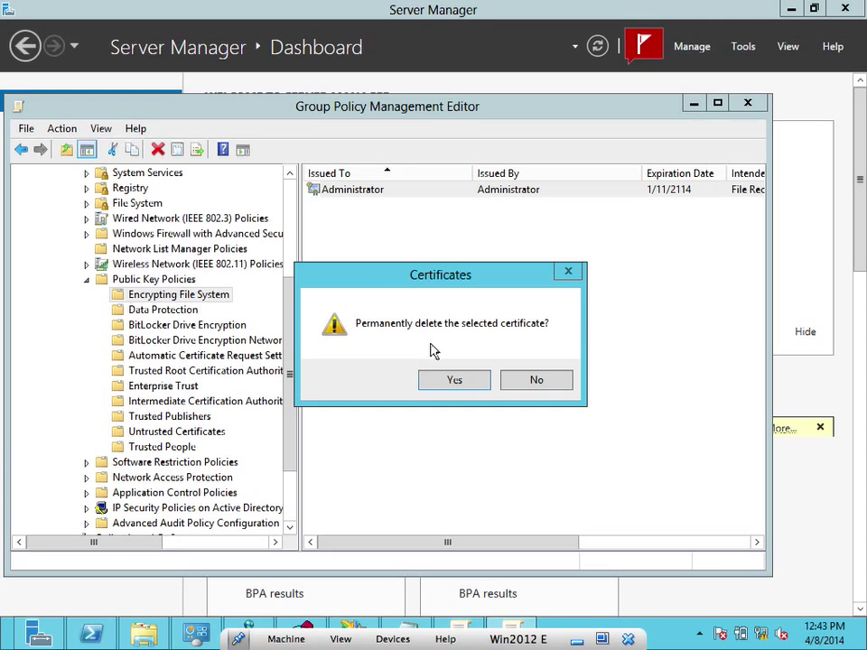
pyautogui.click(431, 380)
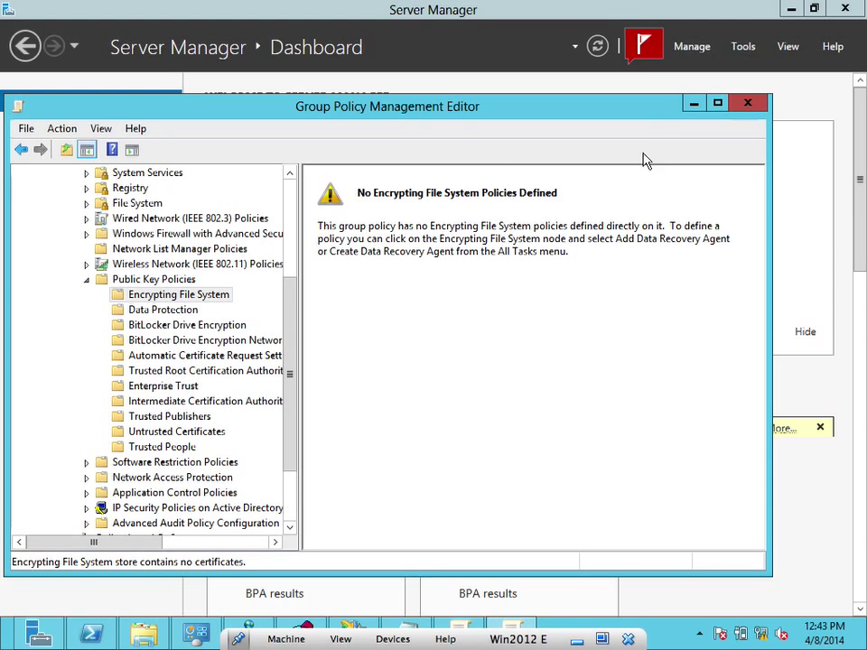
# Minimize the policy editor and start Add Roles and Features from Server Manager
pyautogui.click(701, 103)
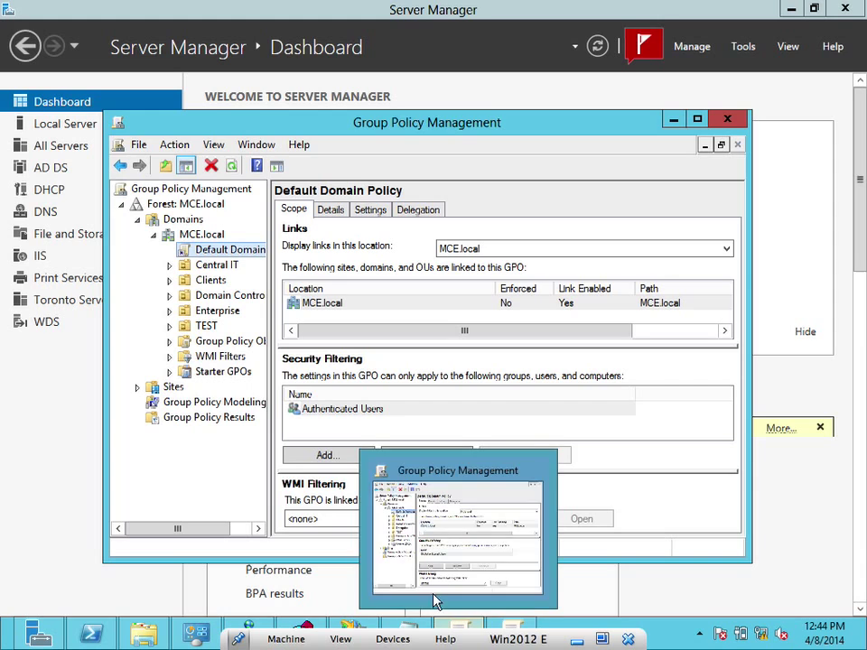
pyautogui.click(77, 409)
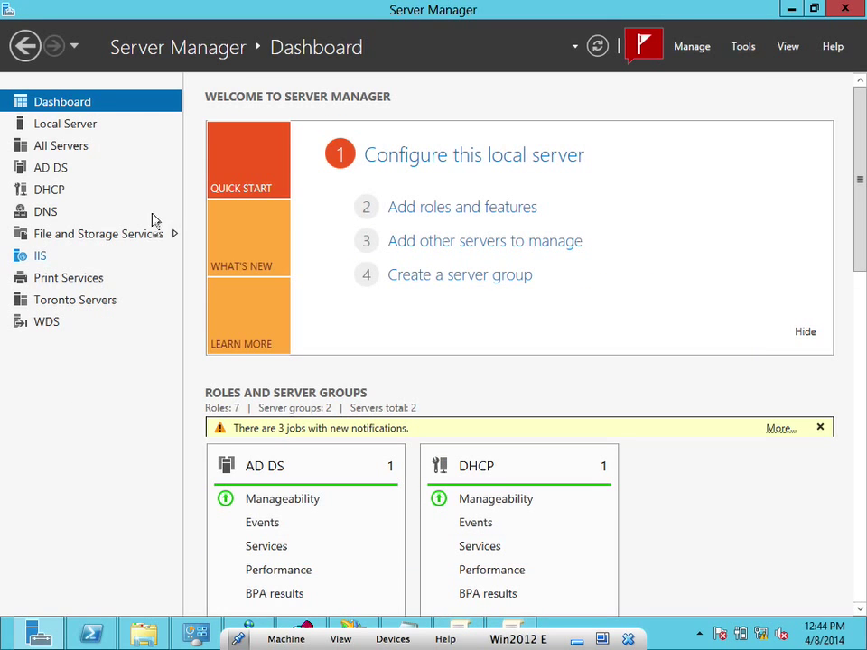
pyautogui.click(419, 216)
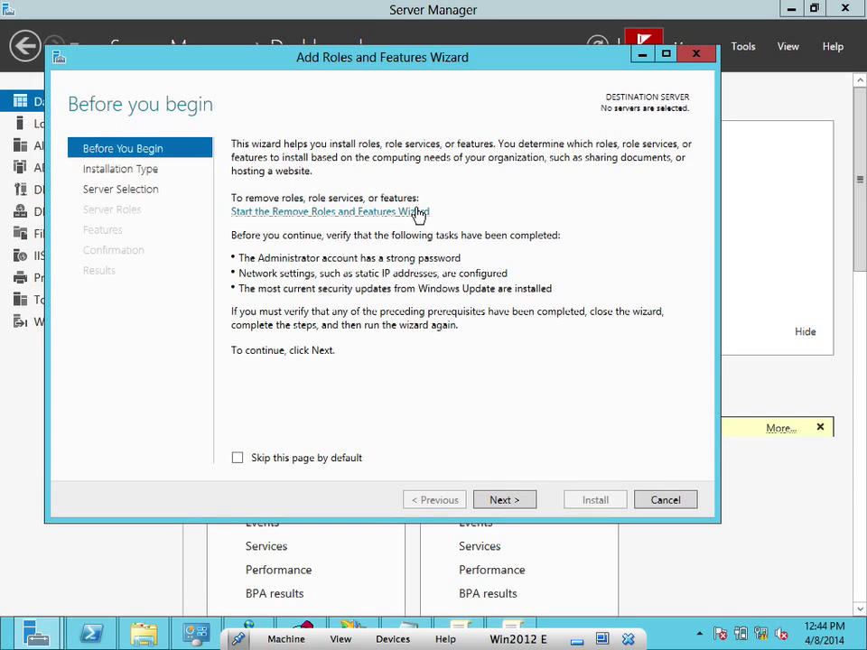
# Choose role-based installation with MCSE.MCE.local as the destination server
pyautogui.click(505, 502)
pyautogui.click(503, 500)
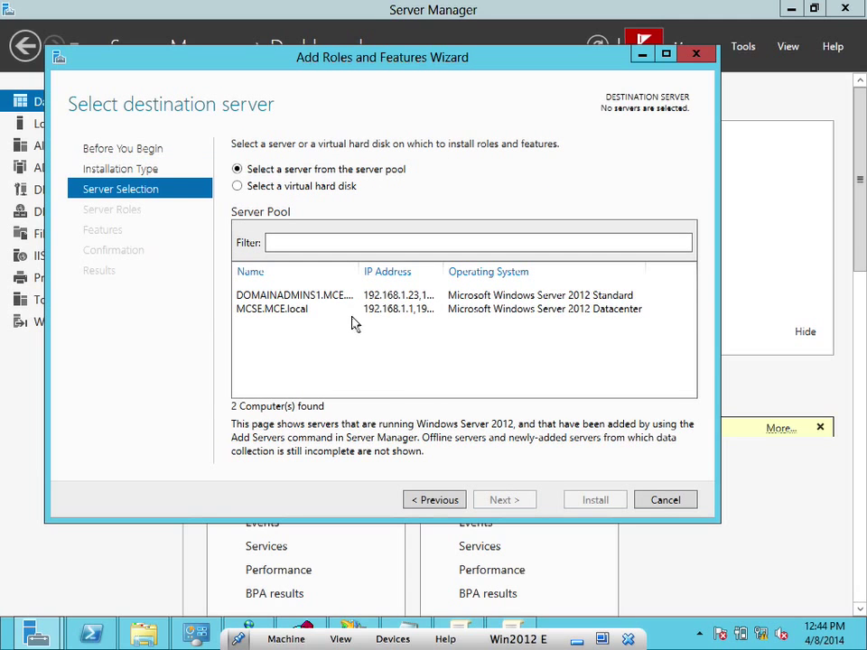
pyautogui.click(327, 315)
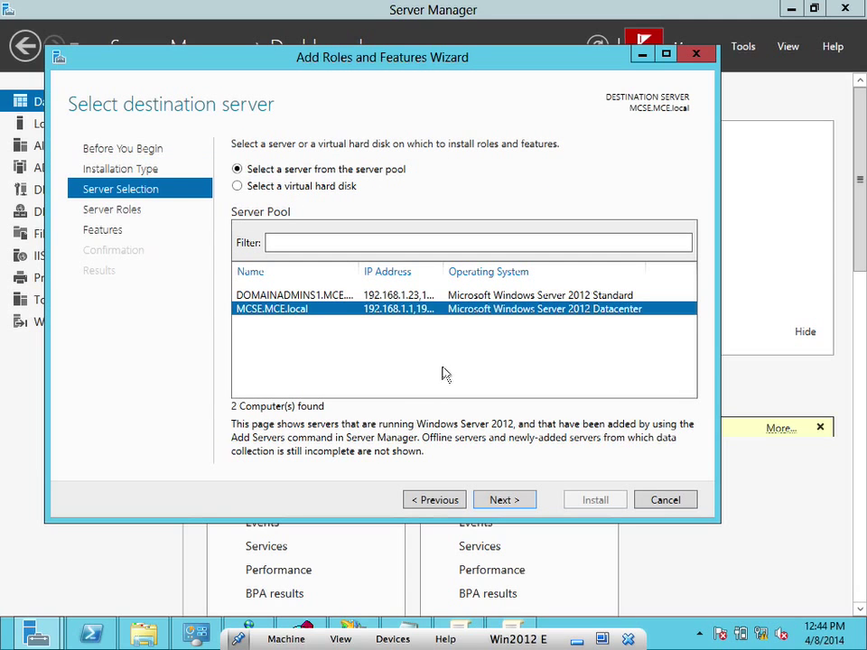
pyautogui.click(508, 505)
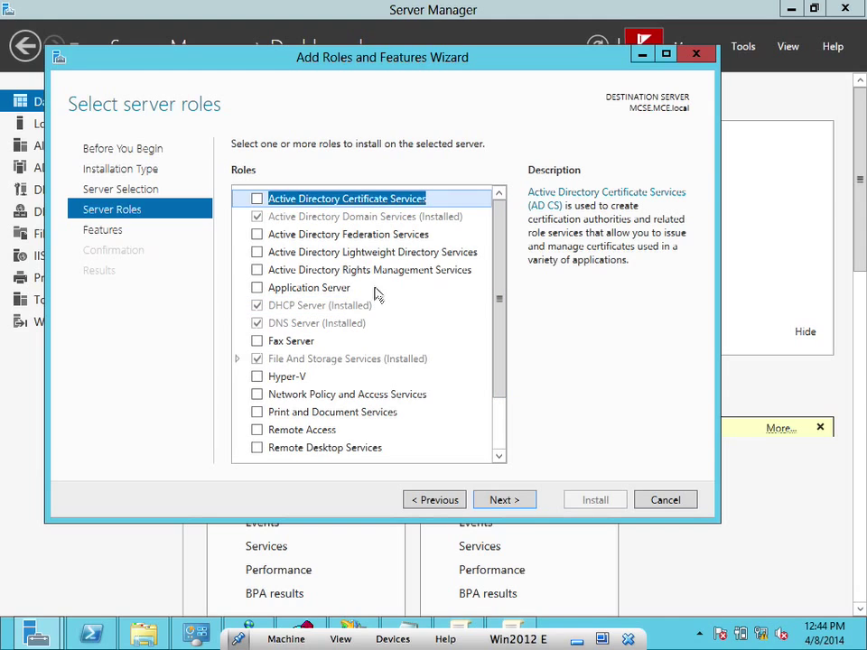
# Add Active Directory Certificate Services with its management tools and advance to the role services page
pyautogui.click(258, 200)
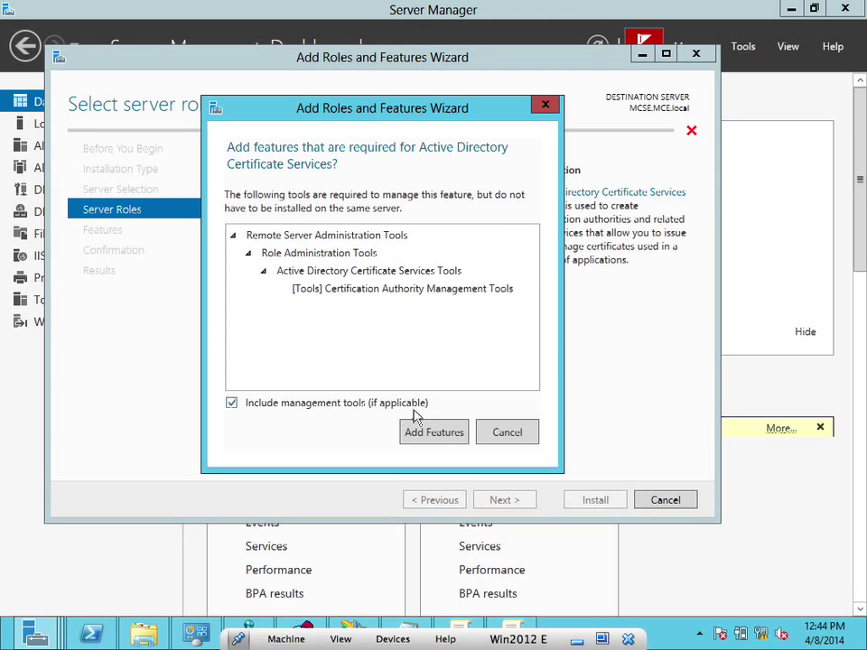
pyautogui.click(418, 436)
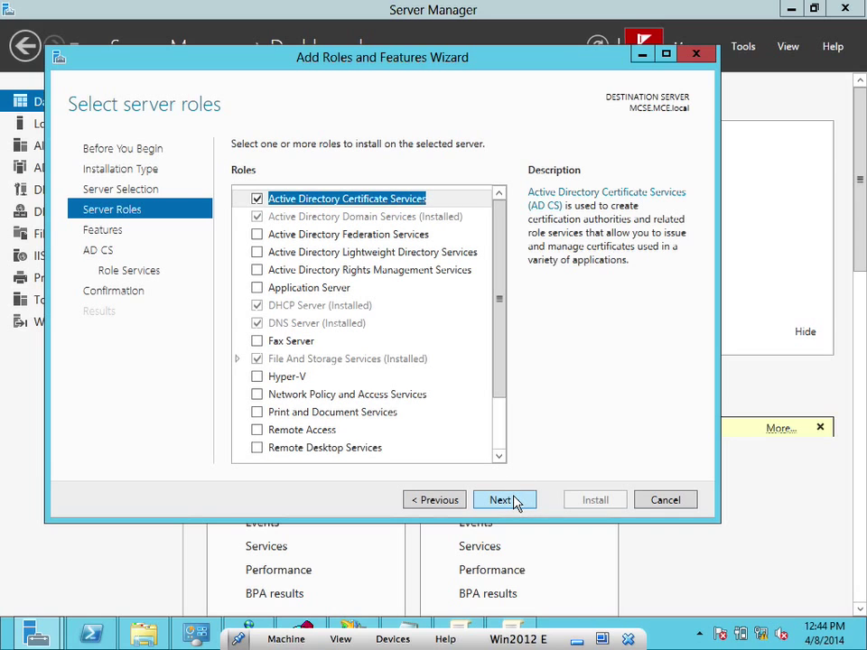
pyautogui.click(501, 500)
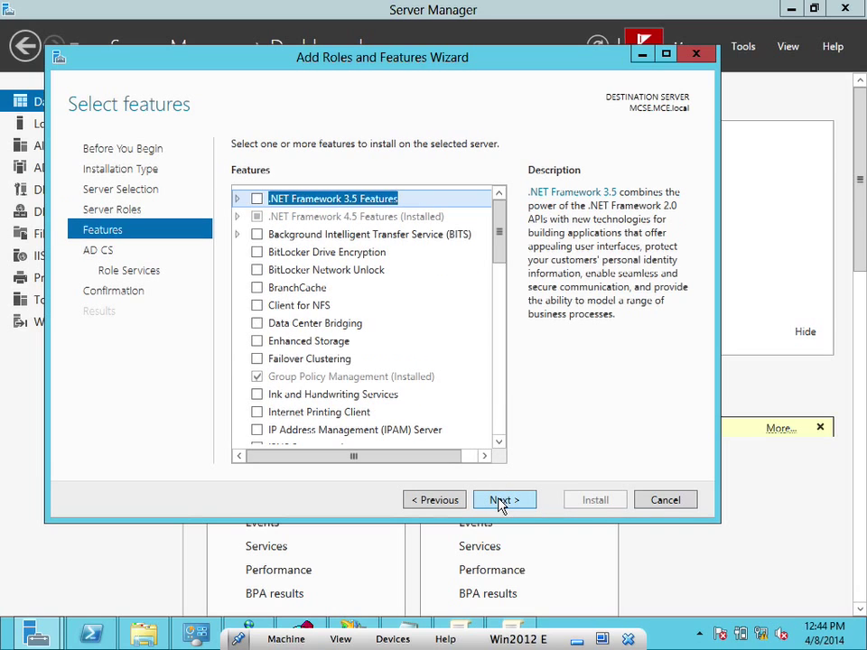
pyautogui.click(500, 502)
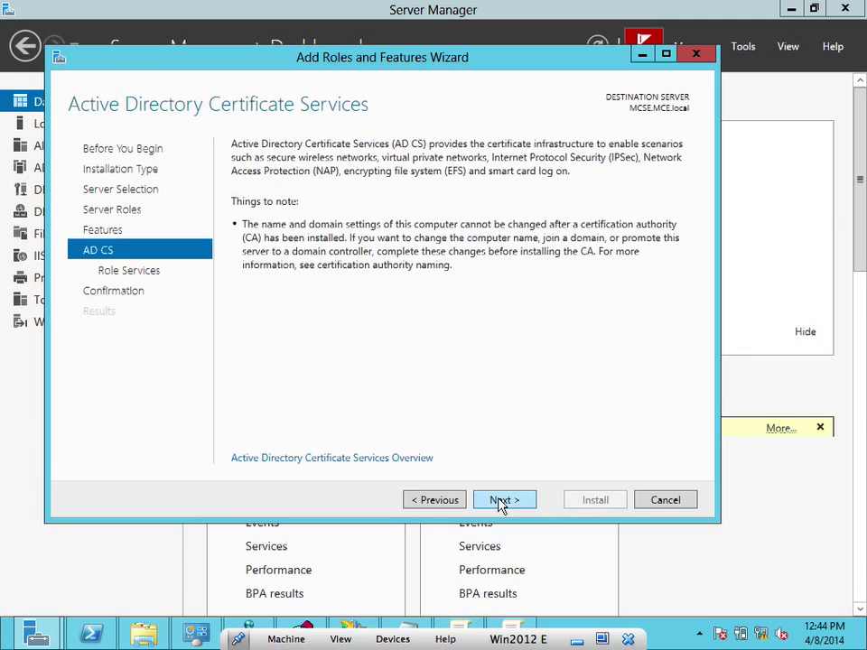
pyautogui.click(502, 500)
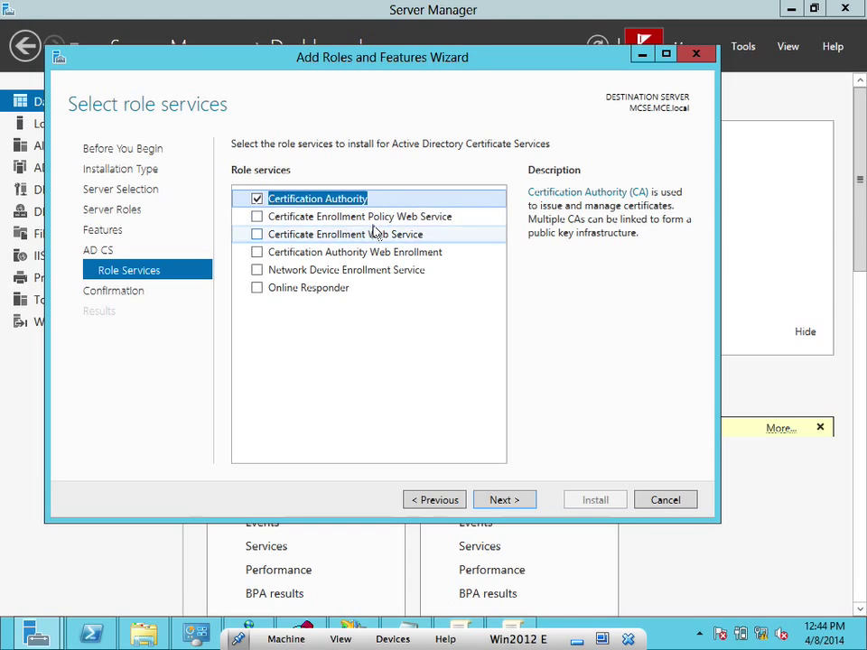
pyautogui.click(374, 218)
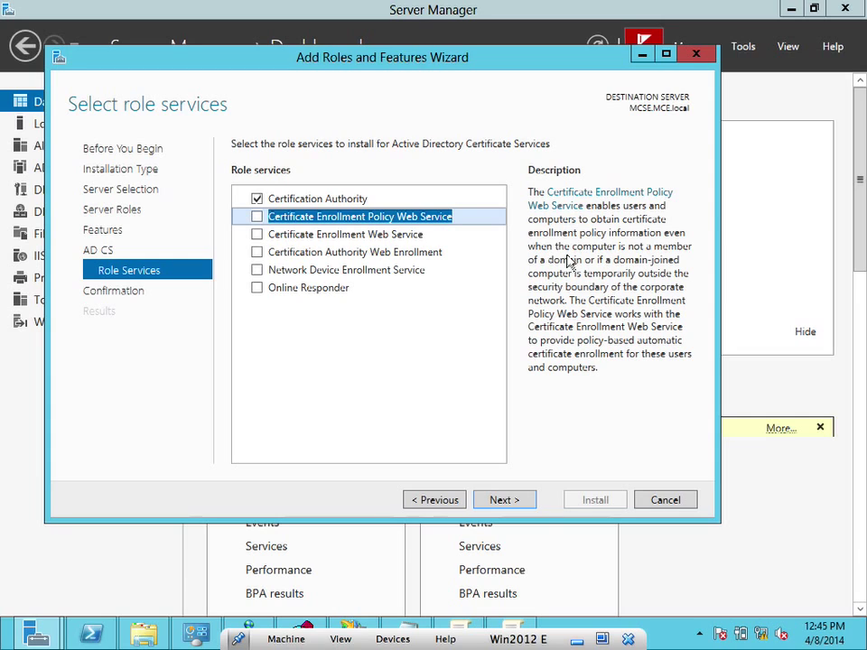
pyautogui.click(398, 235)
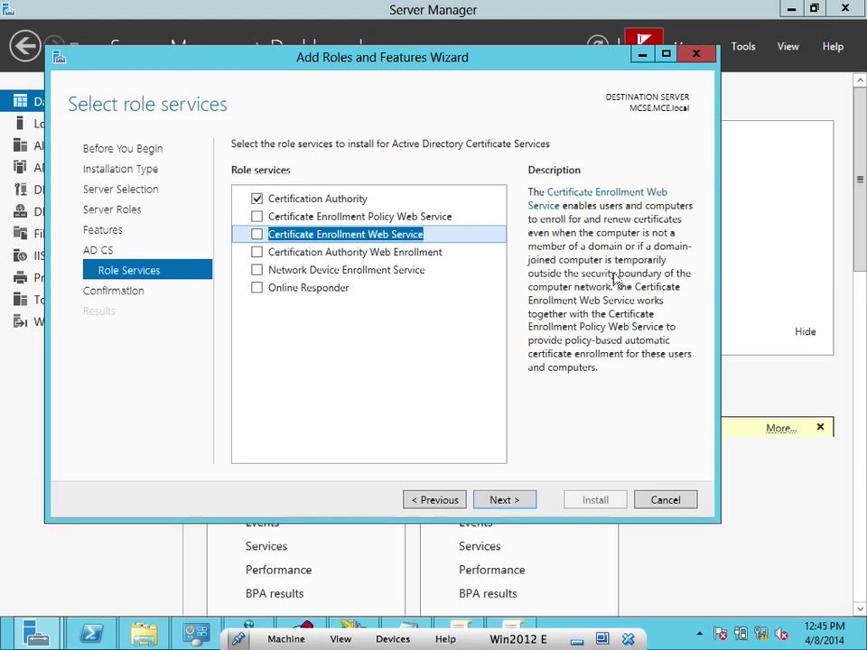
pyautogui.click(386, 257)
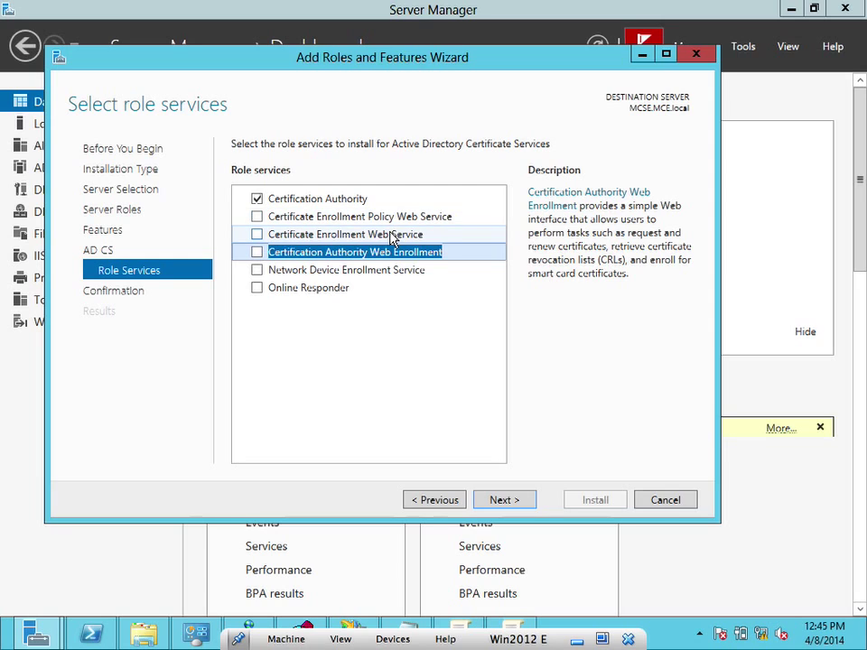
pyautogui.click(333, 270)
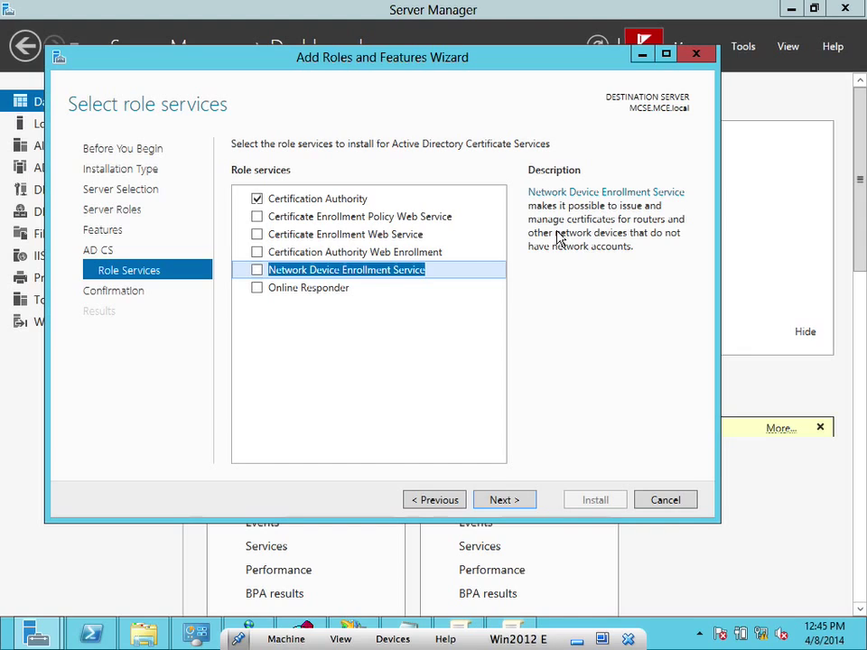
pyautogui.click(341, 293)
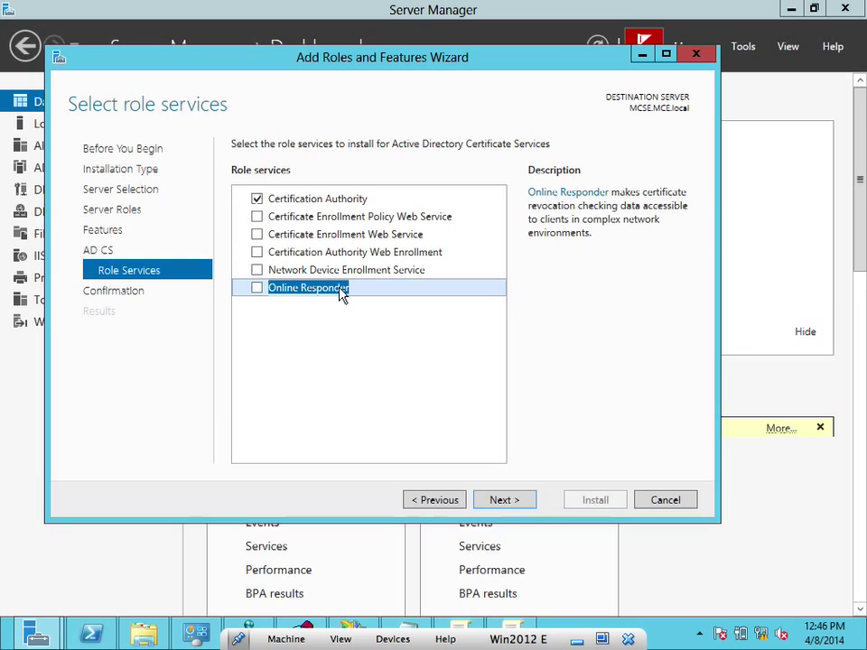
pyautogui.click(287, 200)
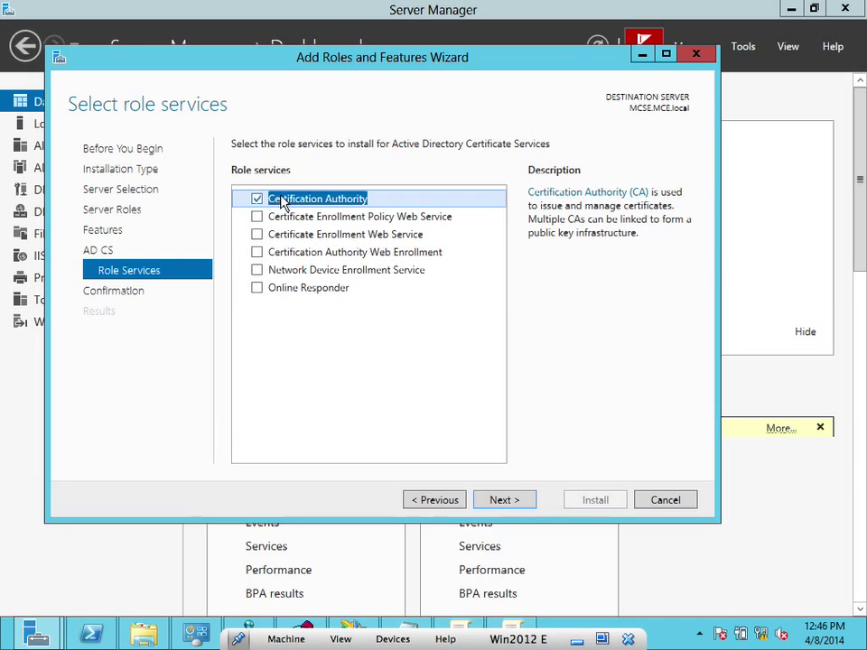
# Allow automatic restart and install the Certification Authority role service on MCSE.MCE.local
pyautogui.click(501, 500)
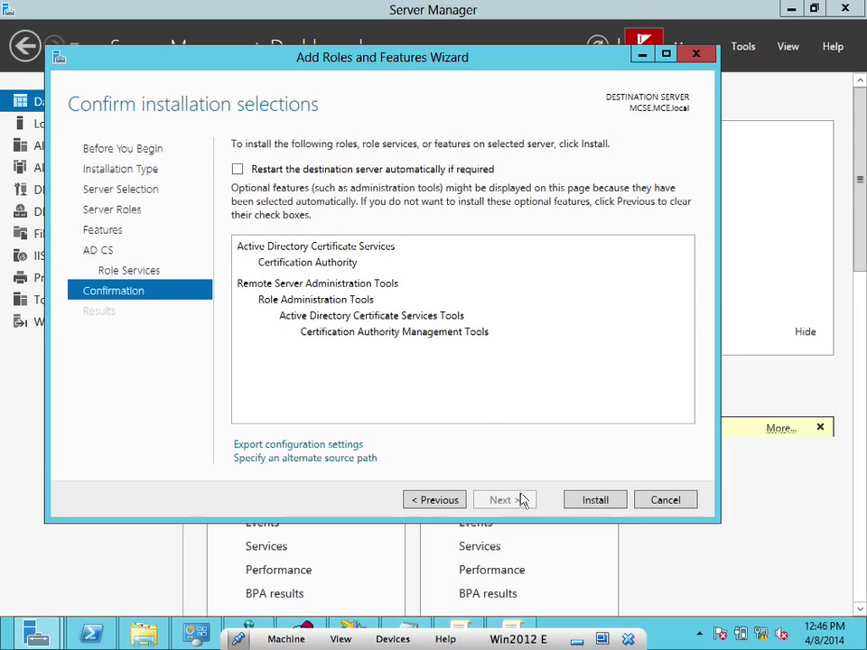
pyautogui.click(287, 172)
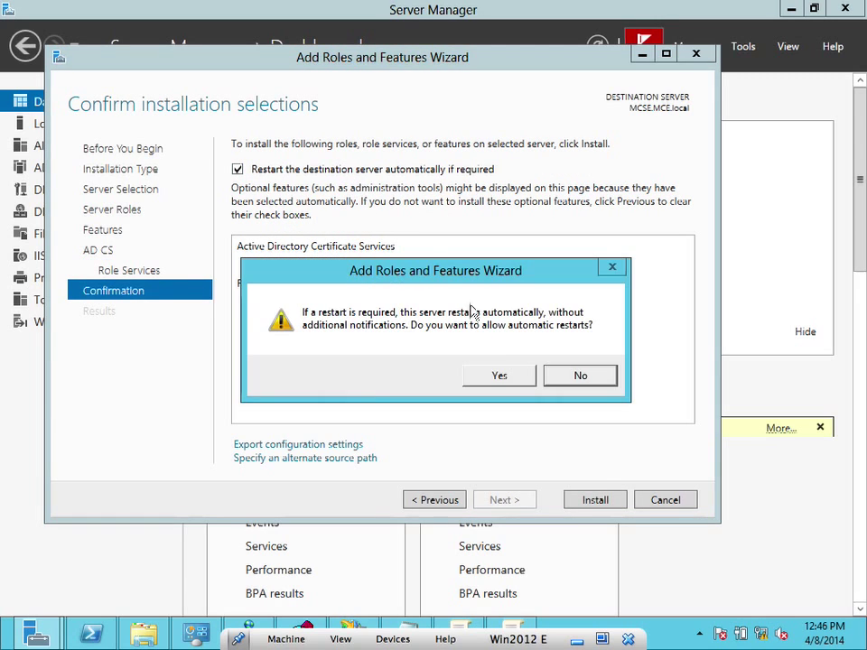
pyautogui.click(503, 379)
pyautogui.click(585, 501)
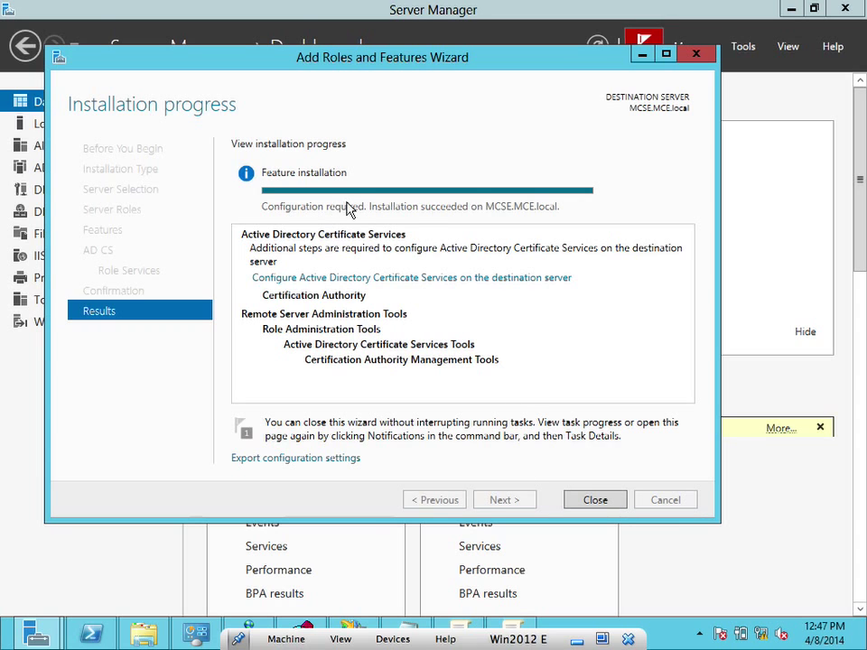
# Close the finished installation wizard and switch Server Manager to the AD CS view
pyautogui.click(595, 500)
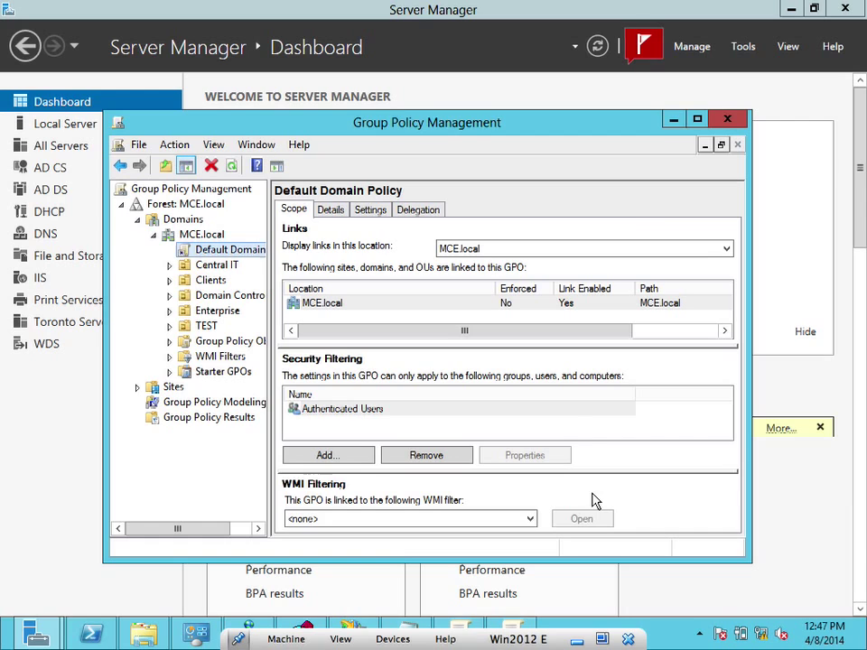
pyautogui.click(674, 119)
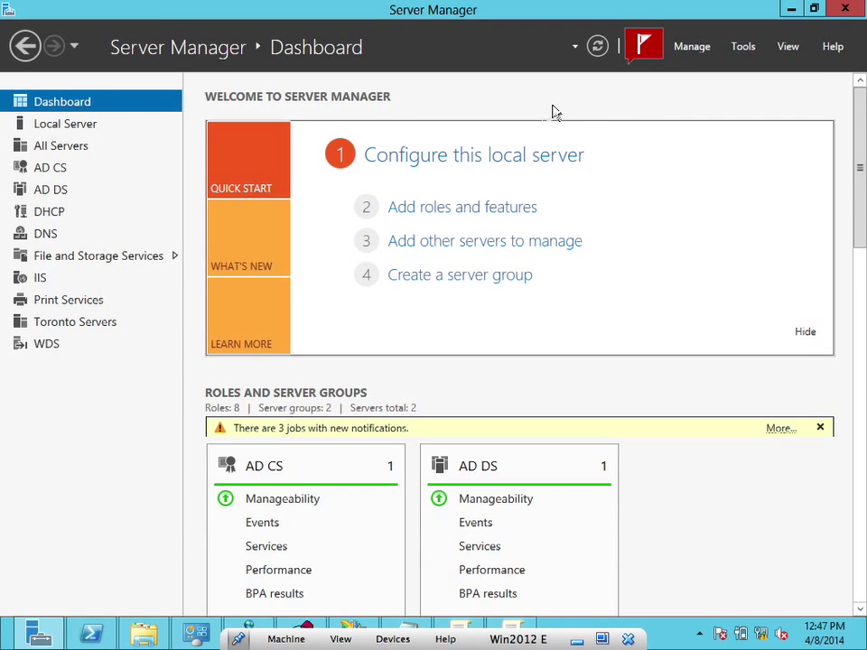
pyautogui.click(56, 168)
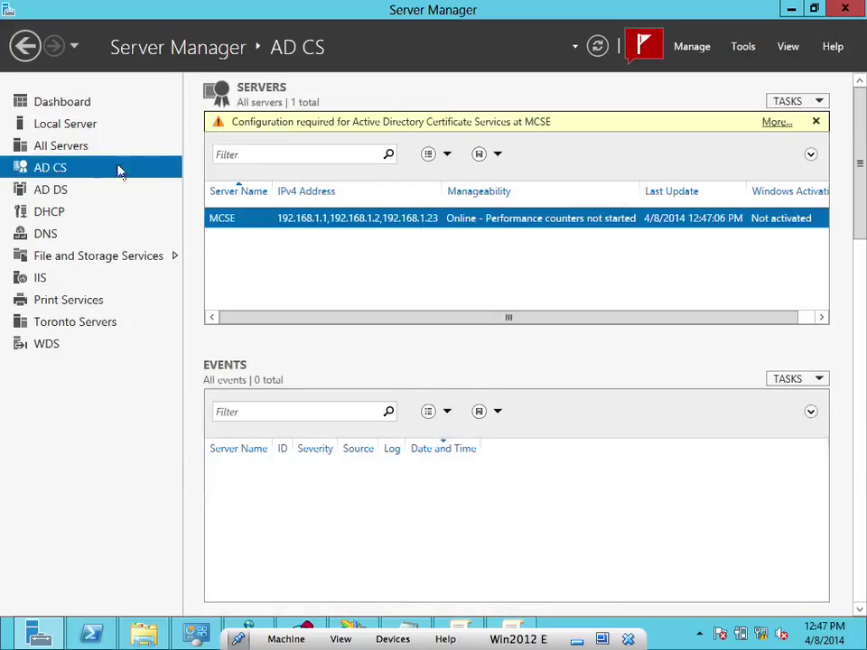
# Clear the failed Refresh notifications and launch Configure Active Directory Certificate Services
pyautogui.click(646, 51)
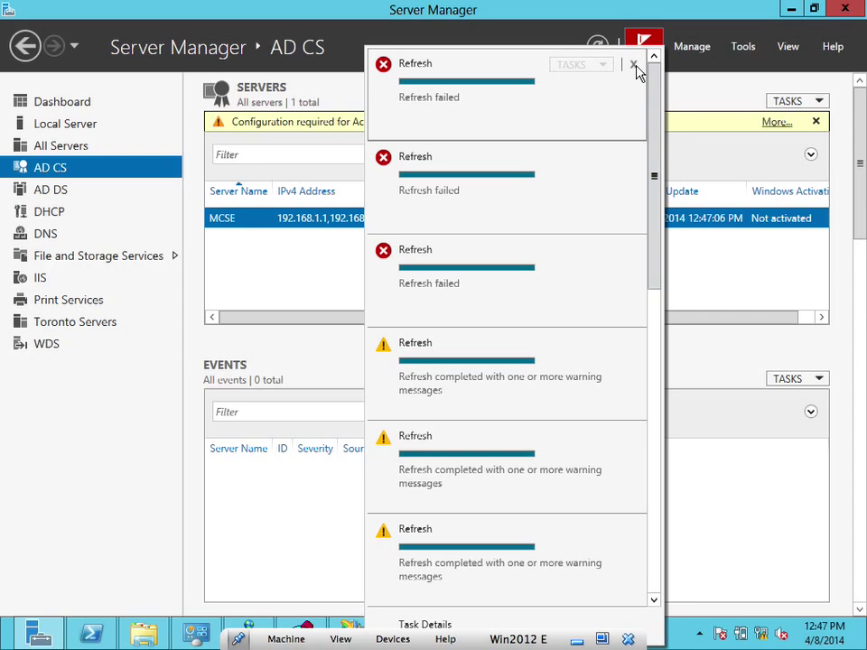
pyautogui.click(634, 65)
pyautogui.click(634, 65)
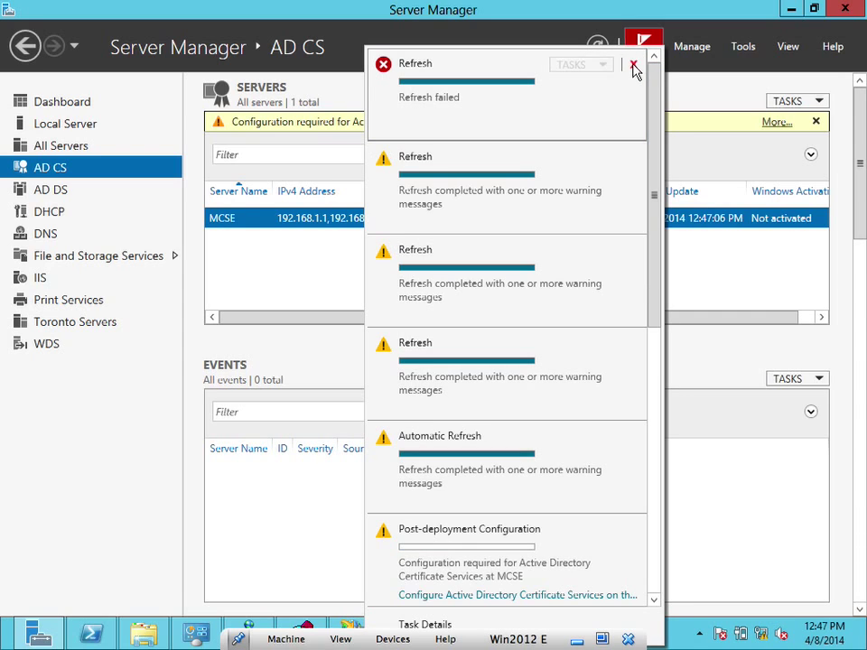
pyautogui.click(635, 65)
pyautogui.click(634, 65)
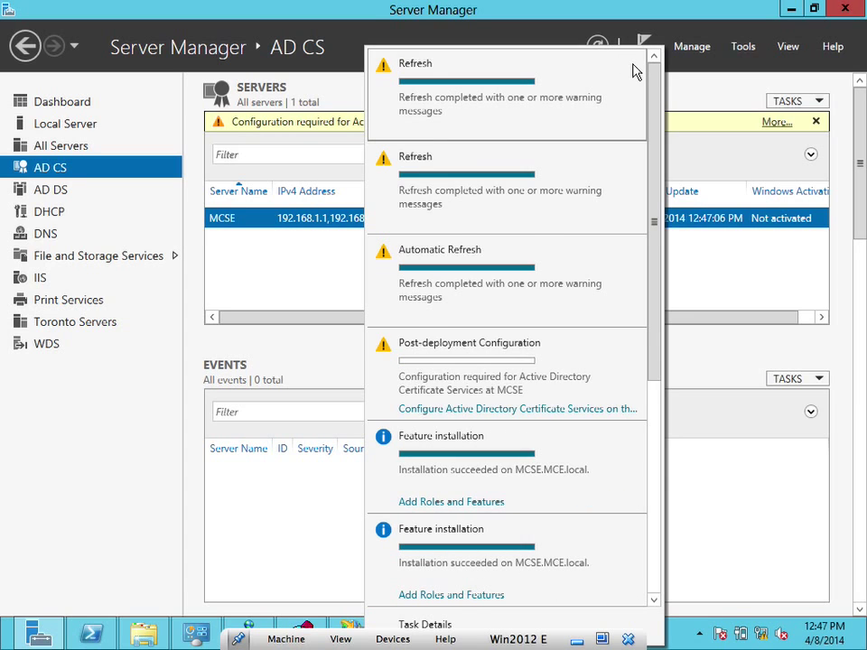
pyautogui.click(634, 65)
pyautogui.click(634, 66)
pyautogui.click(634, 66)
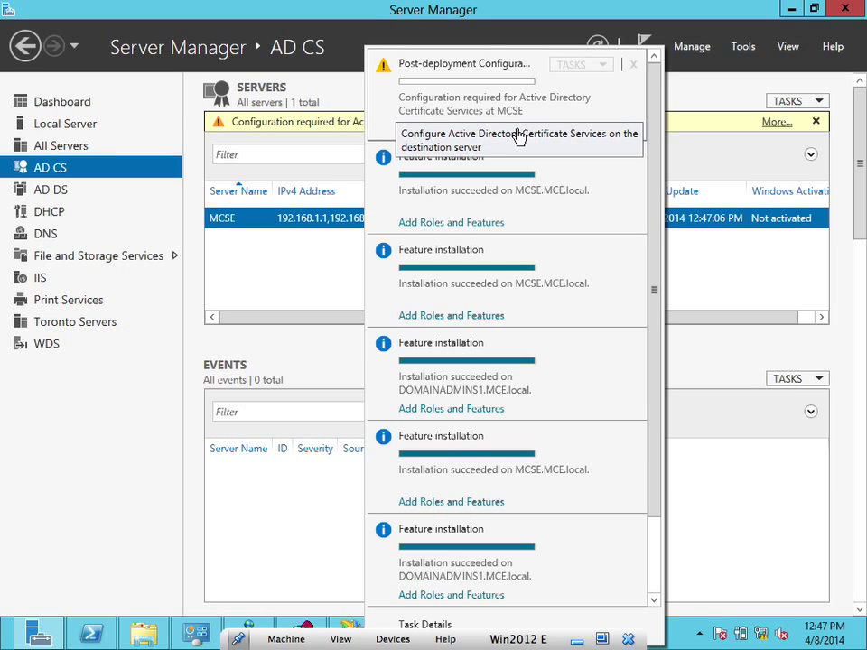
pyautogui.click(520, 136)
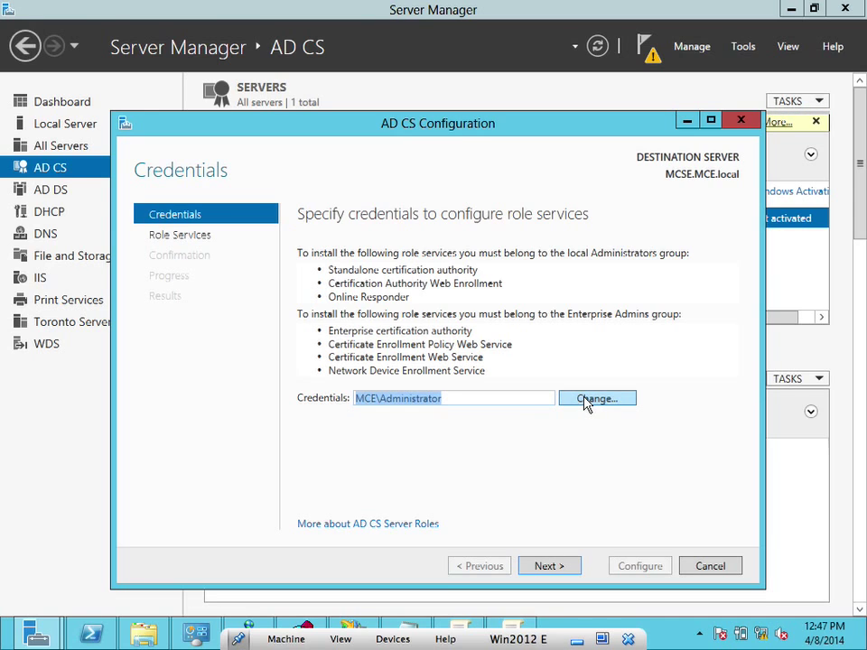
# Start a credential change, then cancel it to keep the current administrator account
pyautogui.click(586, 403)
pyautogui.click(430, 383)
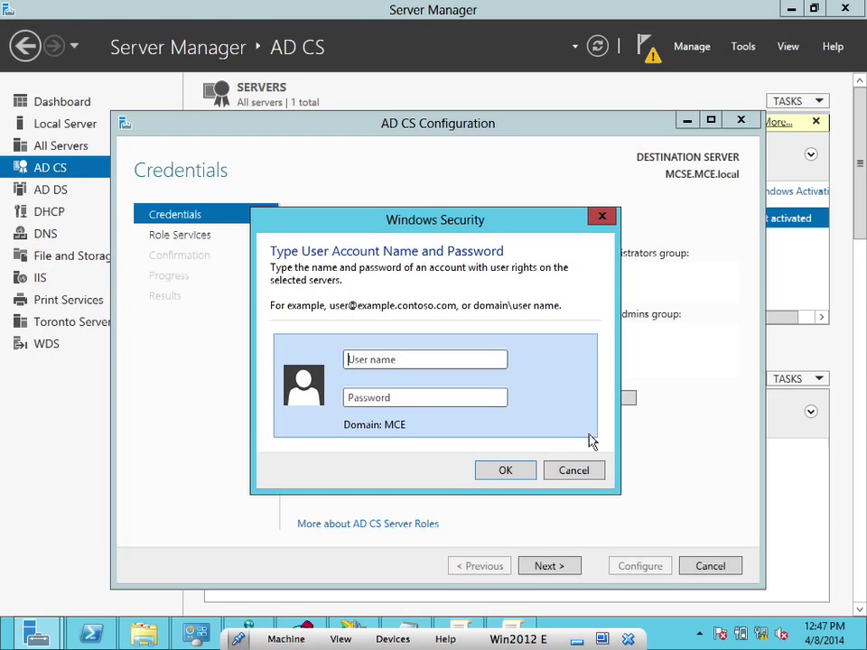
pyautogui.click(594, 471)
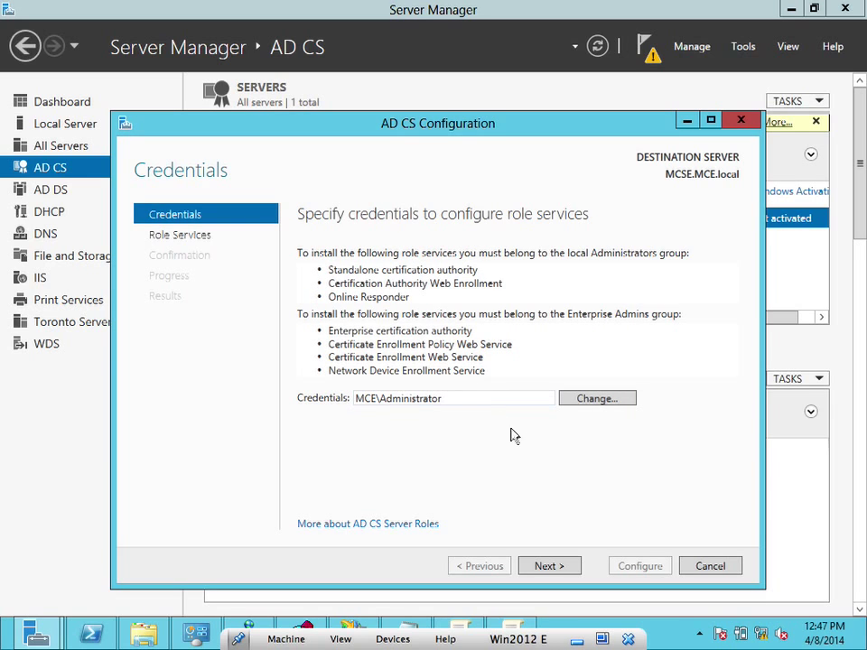
# Tick Certification Authority as the role service and advance to Setup Type
pyautogui.click(551, 566)
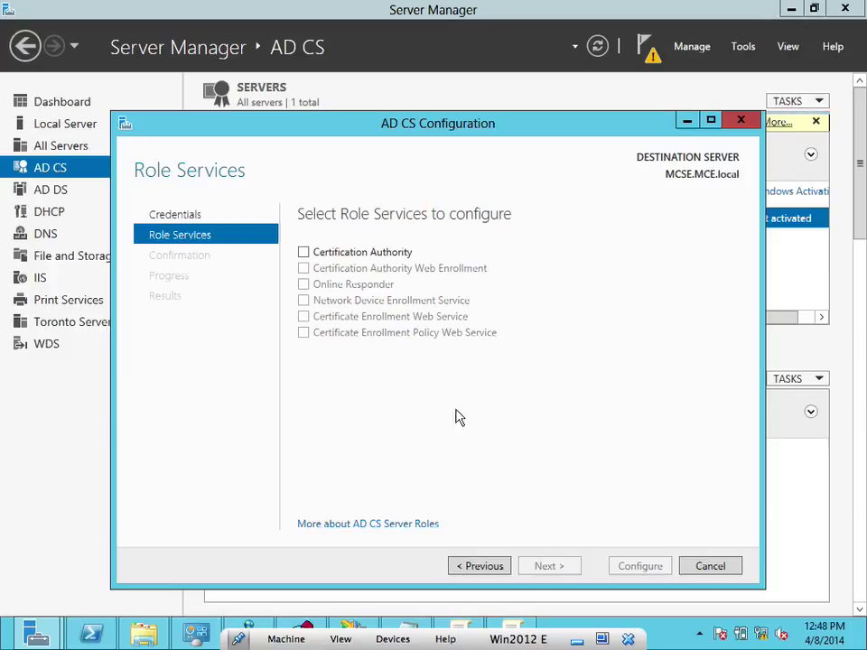
pyautogui.click(304, 253)
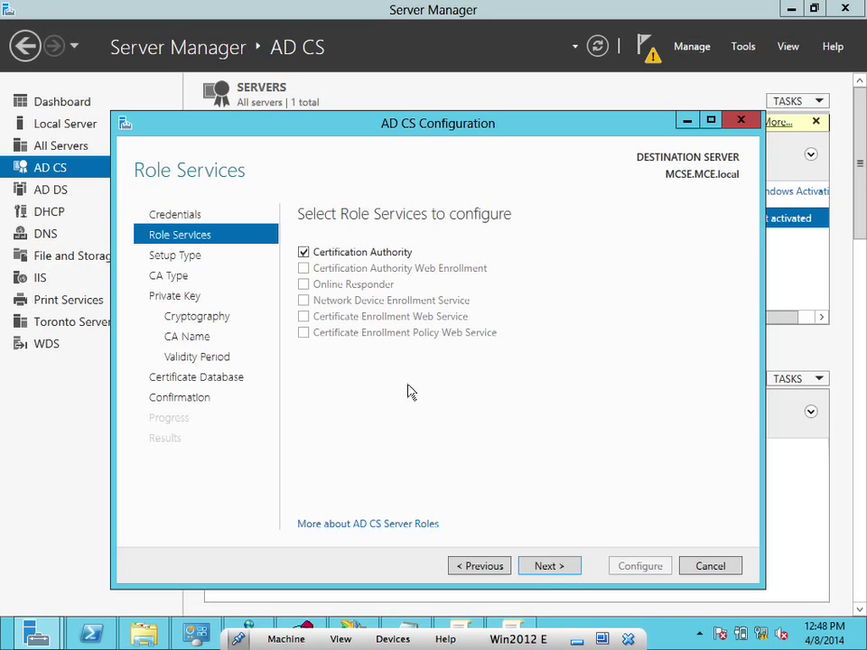
pyautogui.click(545, 568)
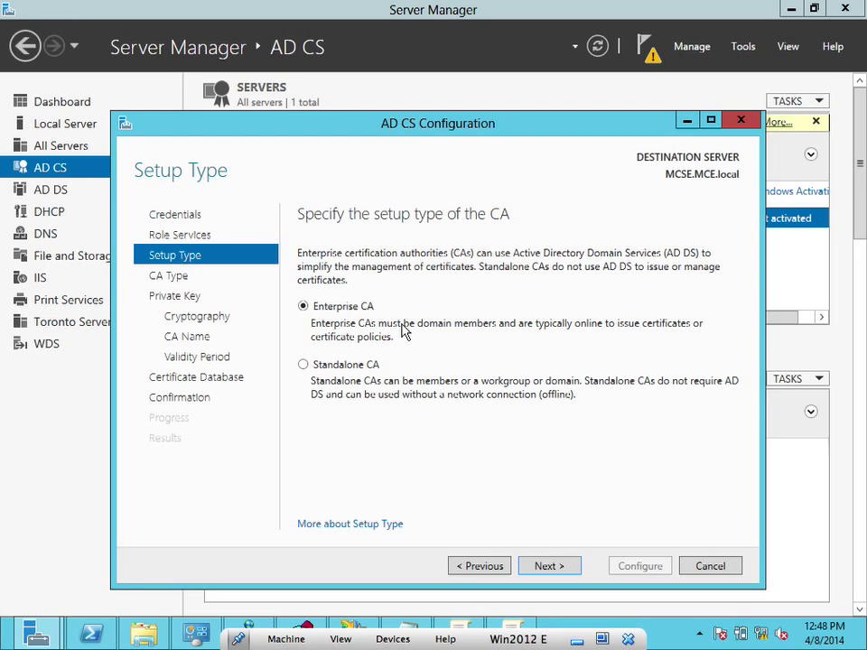
# Keep Enterprise CA, try Subordinate CA briefly, then settle on Root CA and continue
pyautogui.click(554, 569)
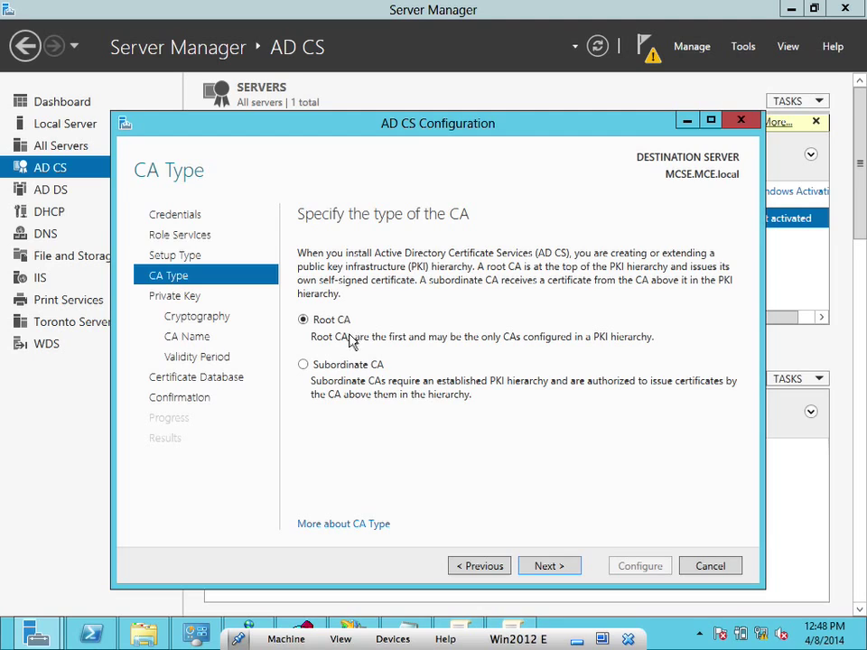
pyautogui.click(304, 365)
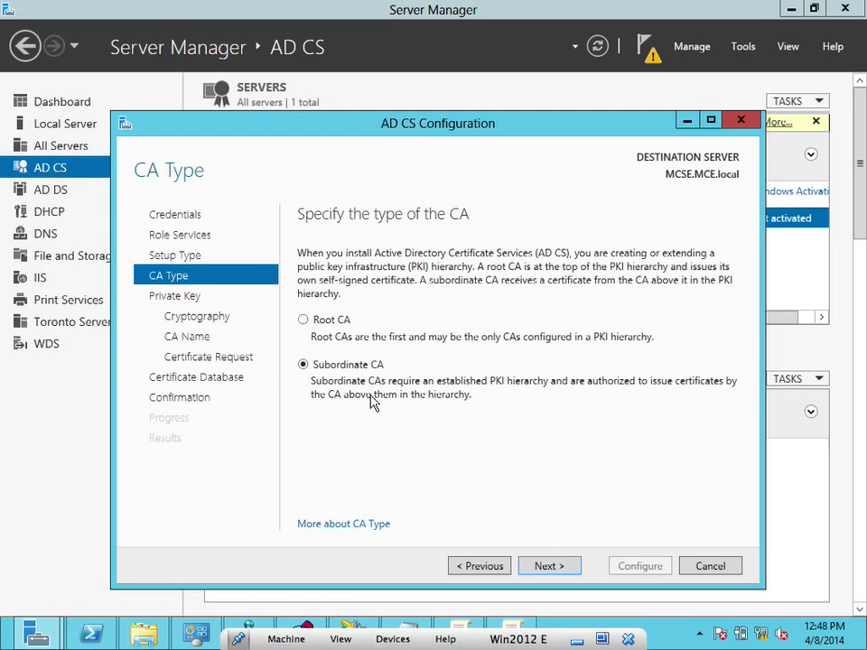
pyautogui.click(547, 563)
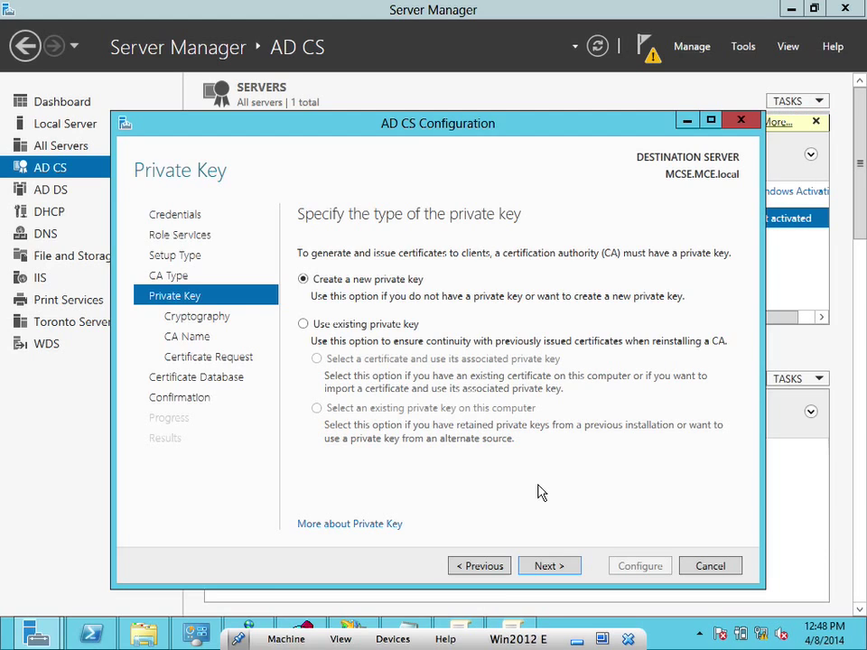
pyautogui.click(484, 571)
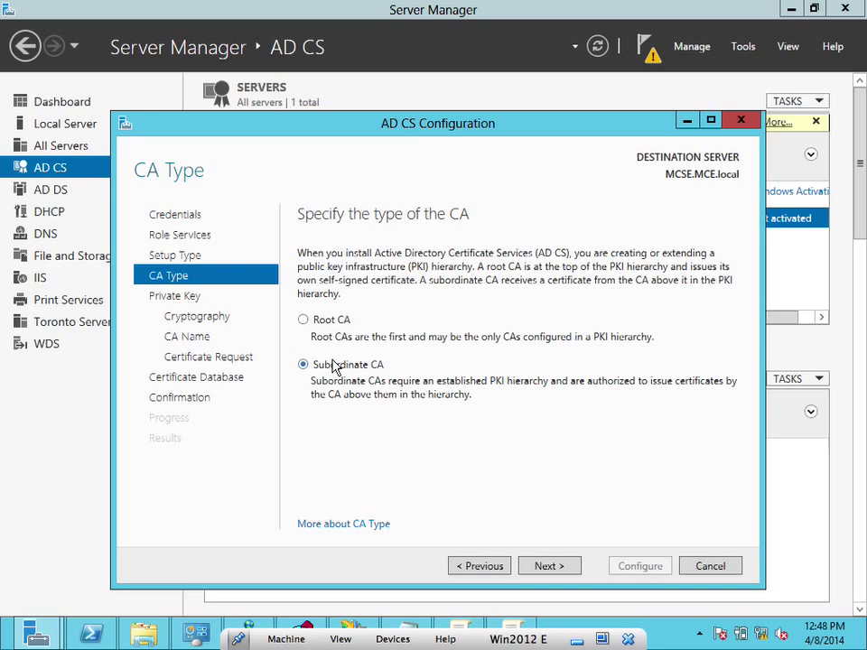
pyautogui.click(304, 321)
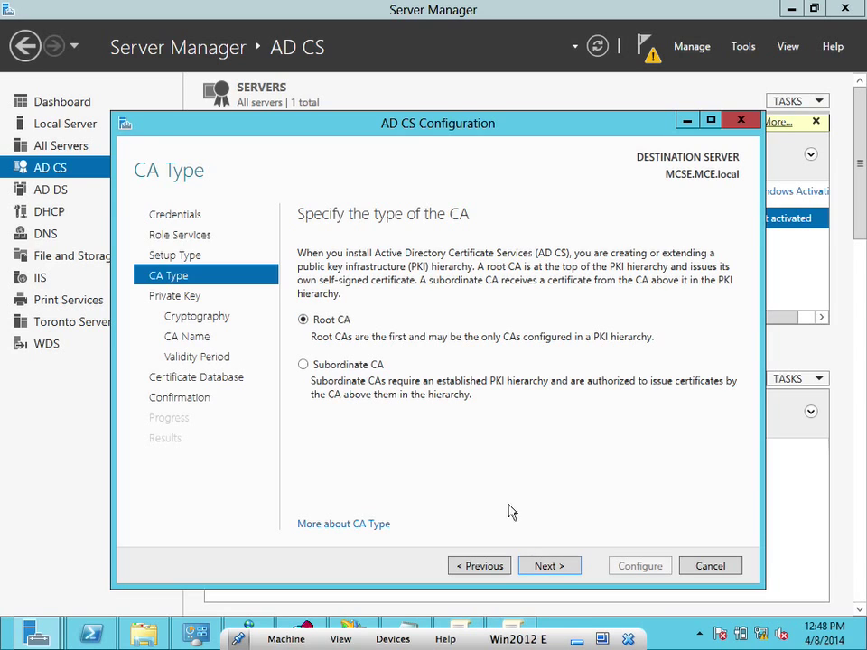
pyautogui.click(555, 566)
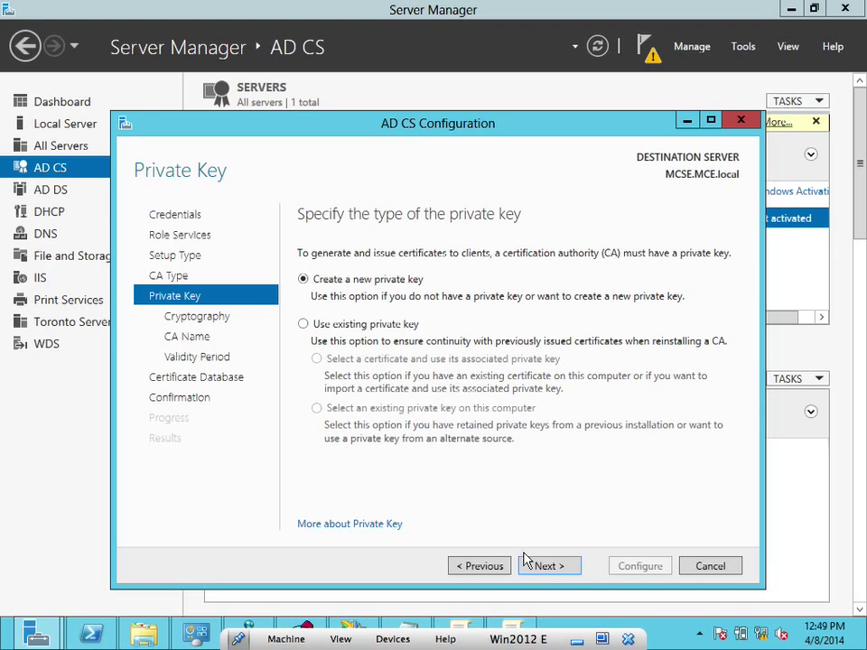
# Accept a new private key, default cryptography, and the CA name MCE-MCSE-CA
pyautogui.click(549, 566)
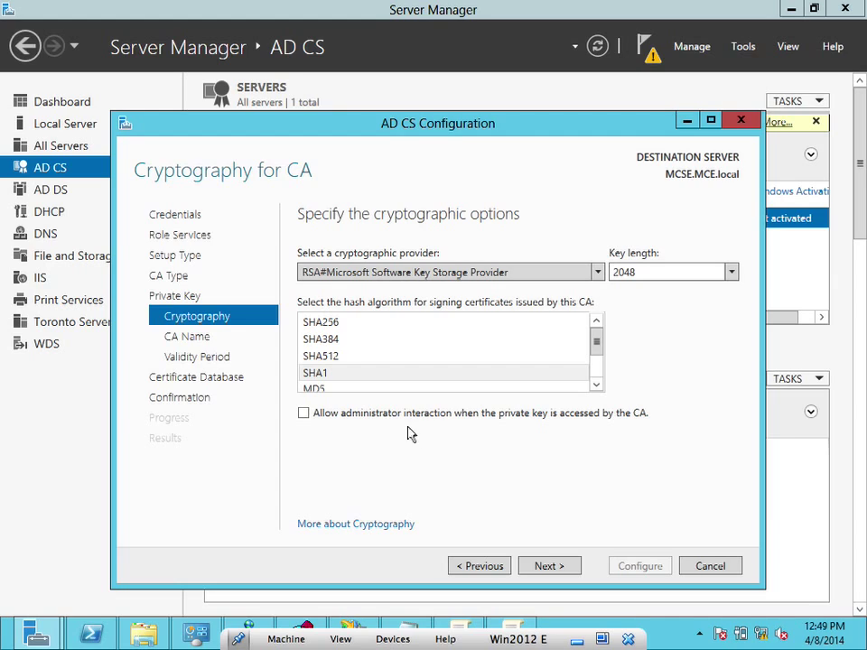
pyautogui.click(548, 566)
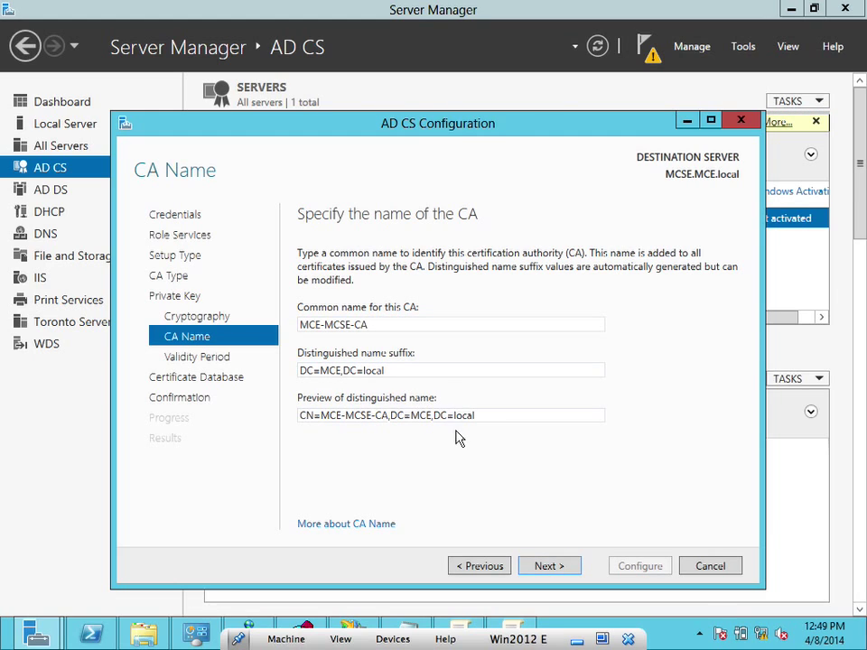
pyautogui.click(548, 567)
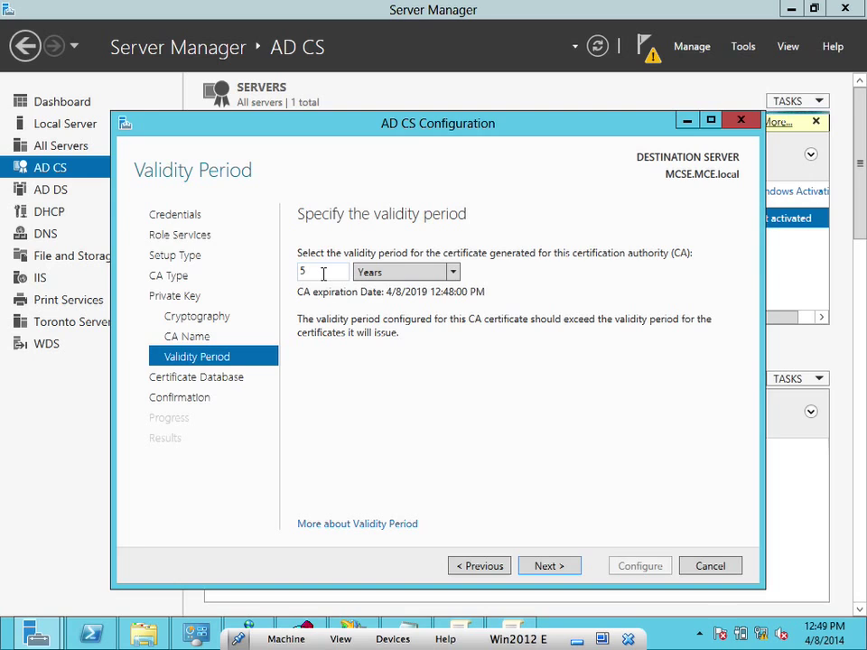
# Accept the 5-year validity and default database locations, then run Configure
pyautogui.click(546, 567)
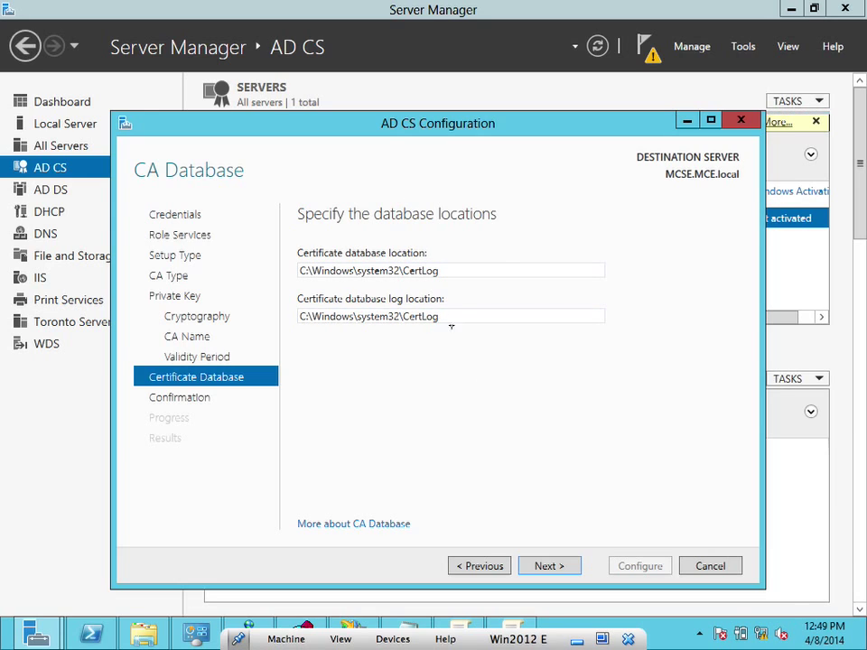
pyautogui.click(533, 567)
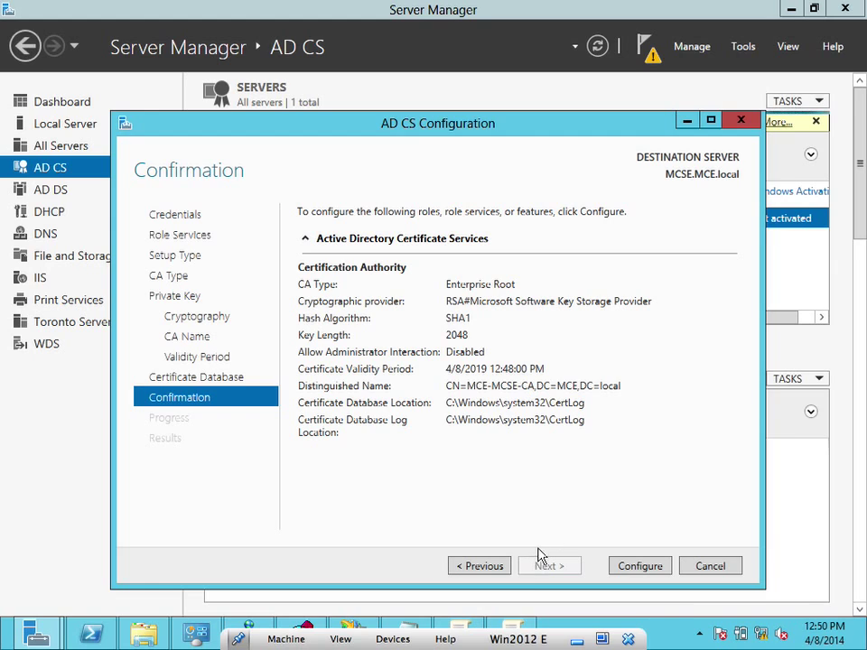
pyautogui.click(629, 568)
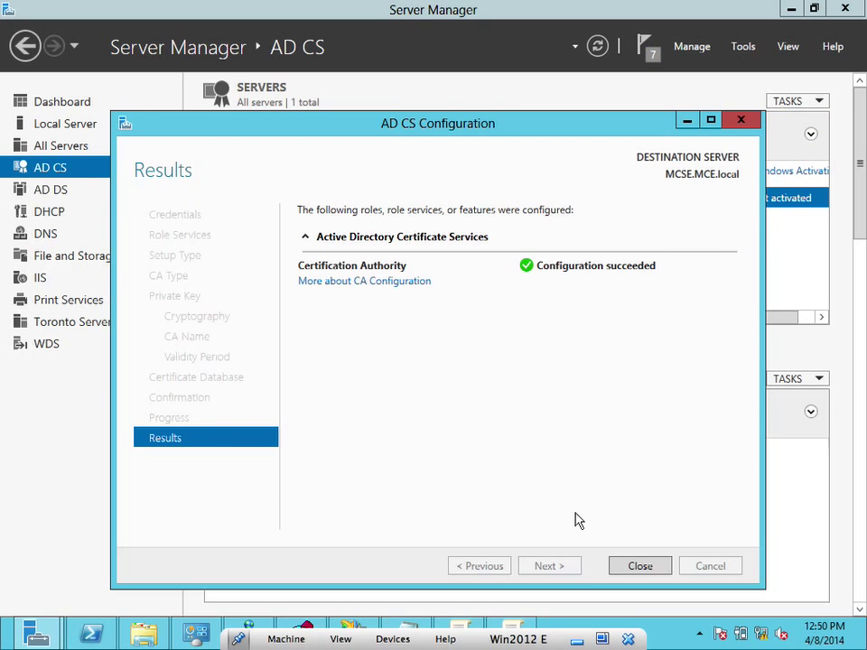
# Close the finished wizard, refresh the AD CS page, and switch to Group Policy Management Editor
pyautogui.click(639, 566)
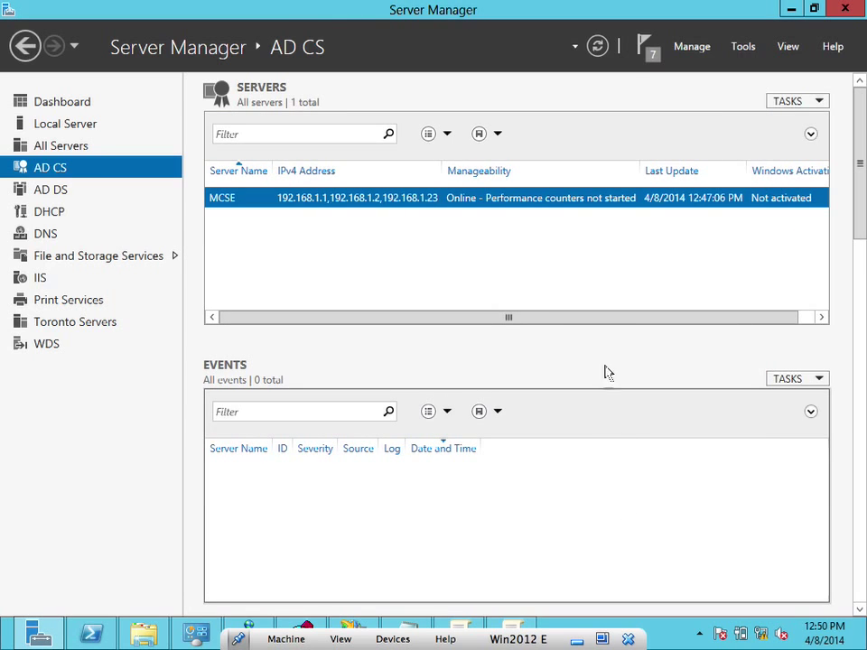
pyautogui.click(597, 47)
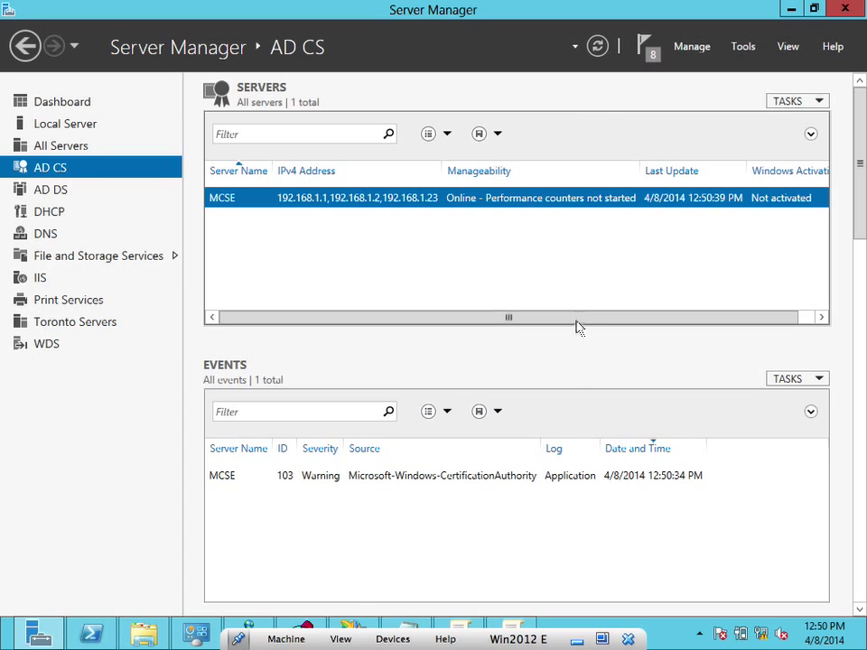
pyautogui.click(513, 630)
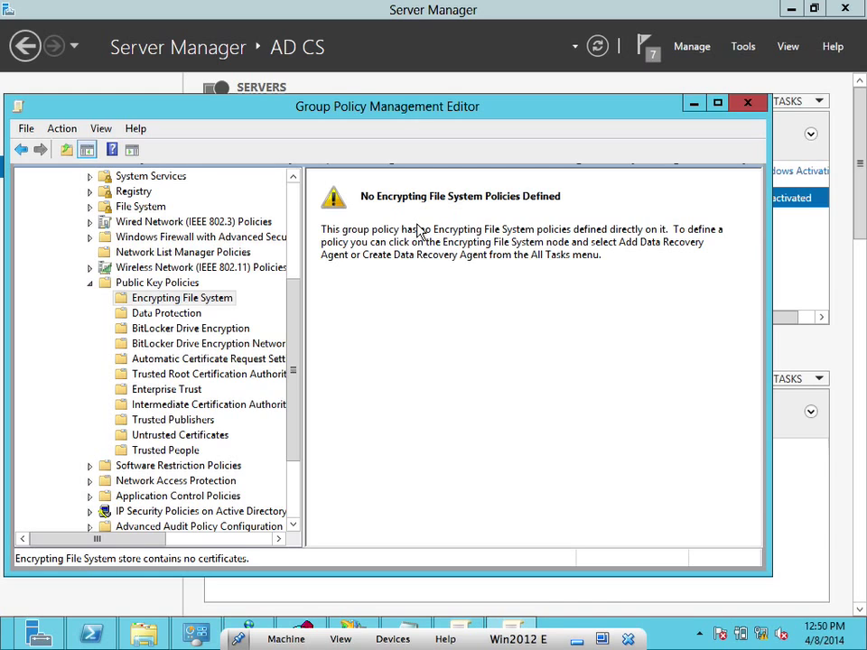
# Inspect the Data Protection and Encrypting File System policies, then minimize the policy editor
pyautogui.click(193, 316)
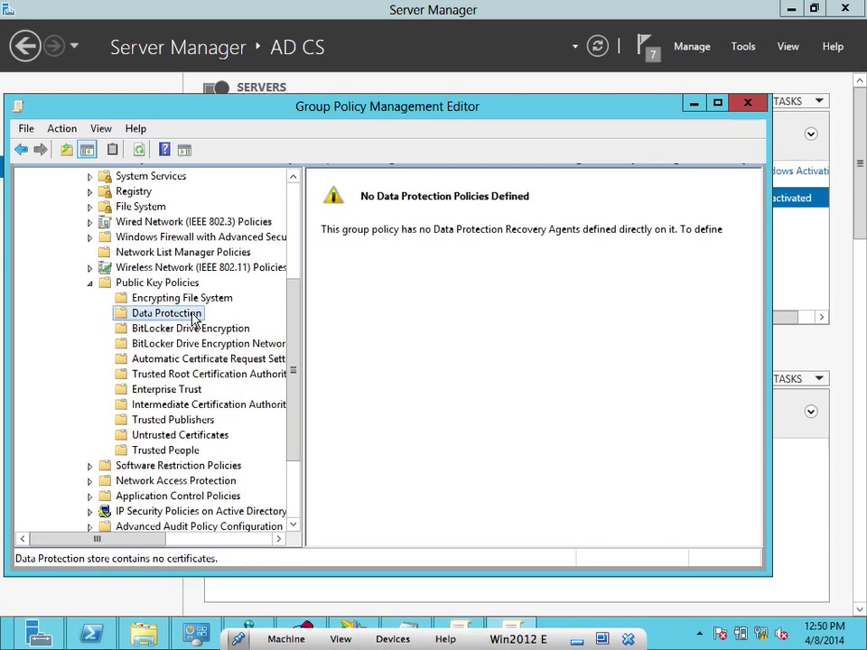
pyautogui.click(193, 298)
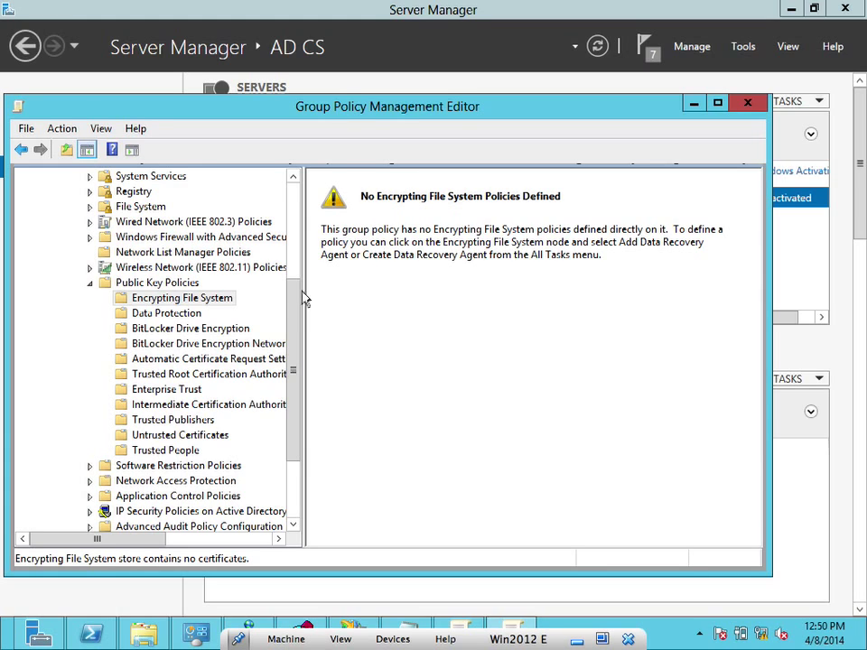
pyautogui.rightClick(194, 299)
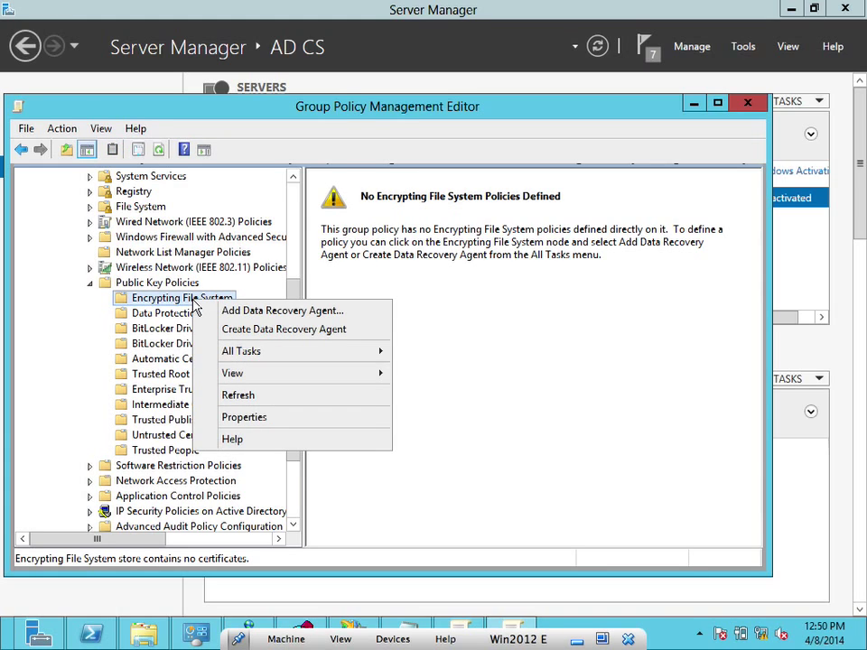
pyautogui.moveTo(244, 360)
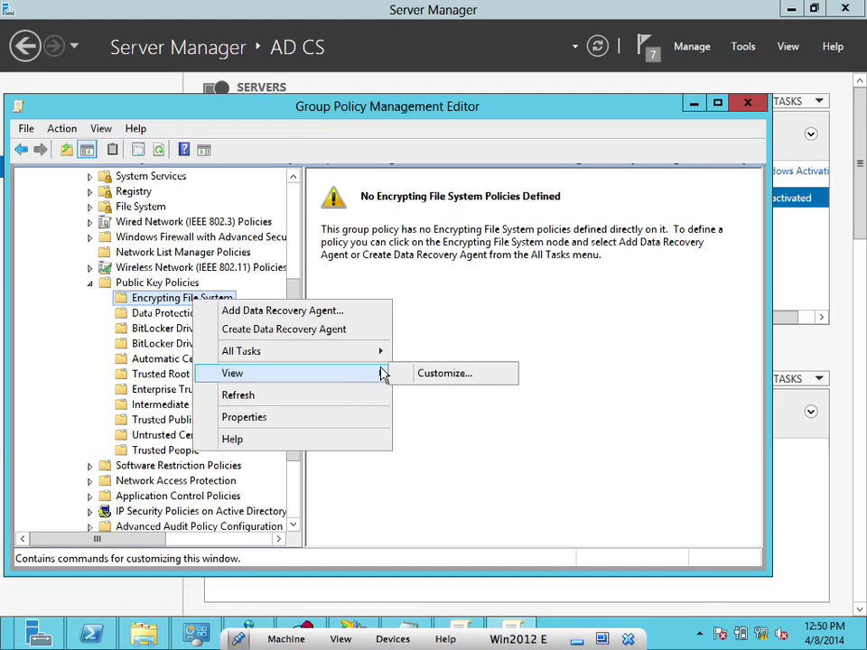
pyautogui.click(446, 339)
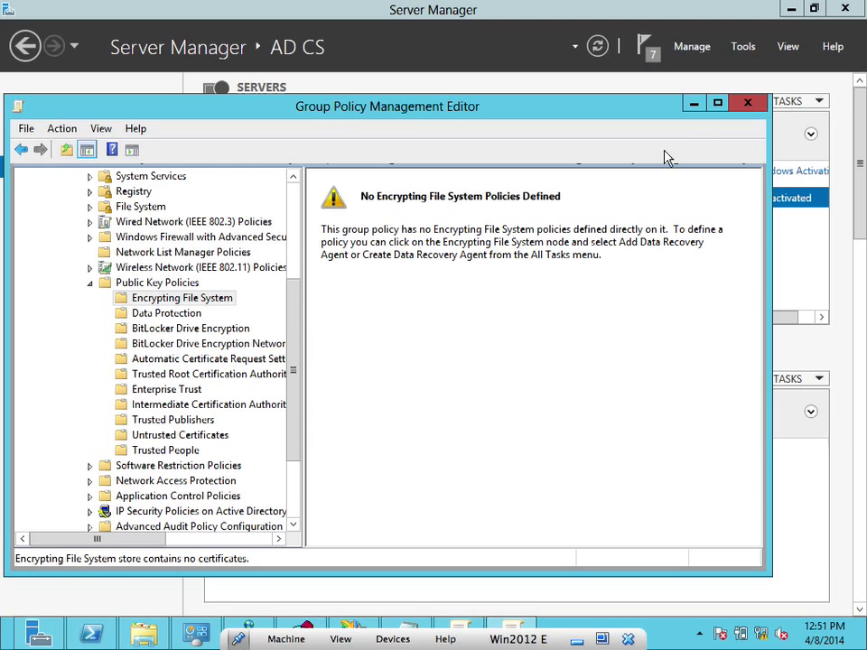
pyautogui.click(694, 107)
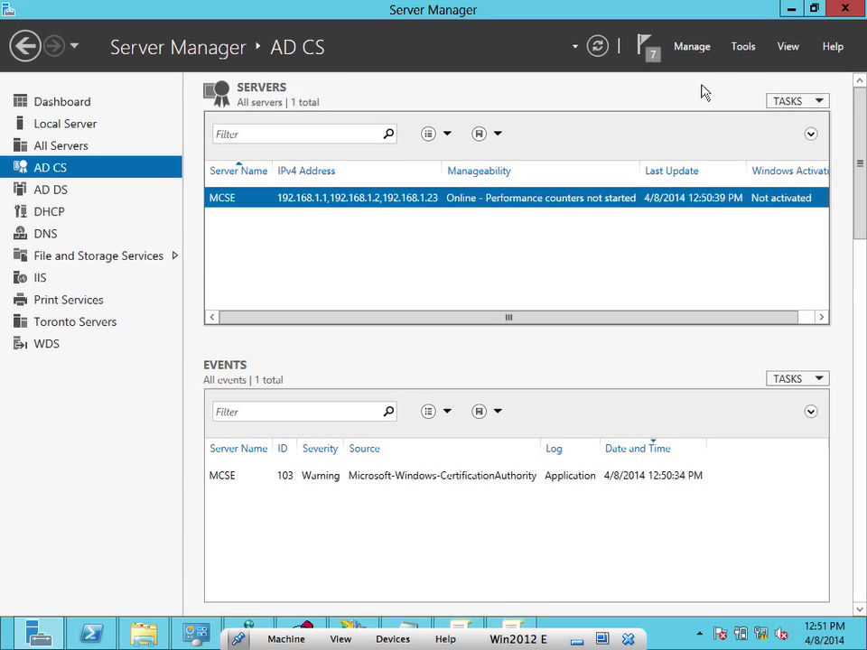
# Launch the Certification Authority console from Tools and reposition and enlarge its window
pyautogui.click(741, 53)
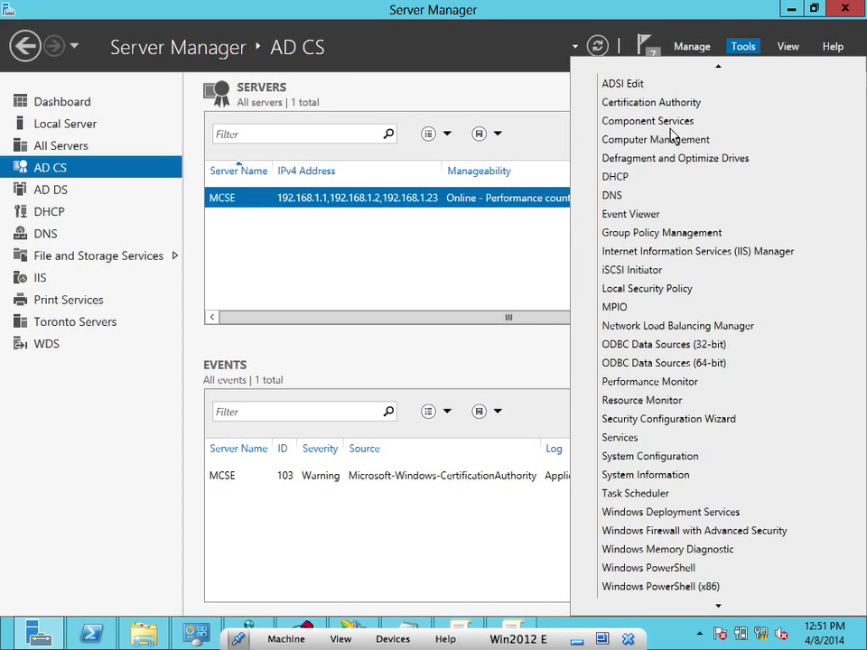
pyautogui.scroll(1, 672, 136)
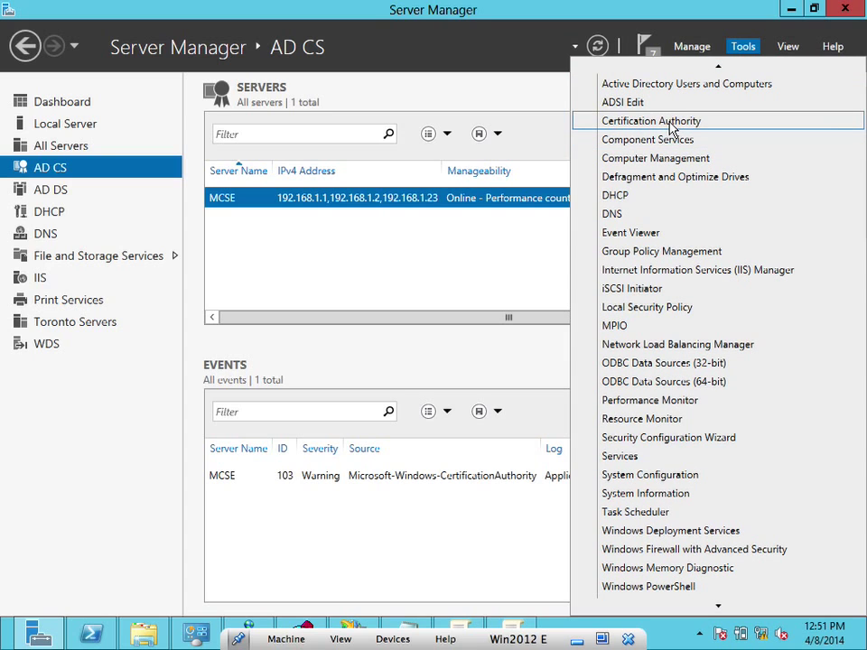
pyautogui.click(672, 127)
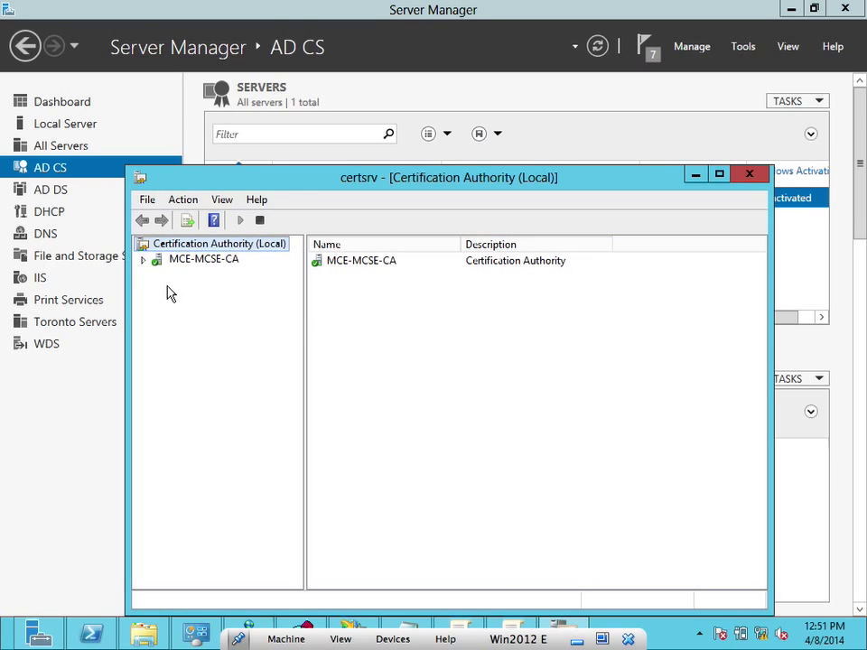
pyautogui.moveTo(291, 184); pyautogui.dragTo(255, 124)
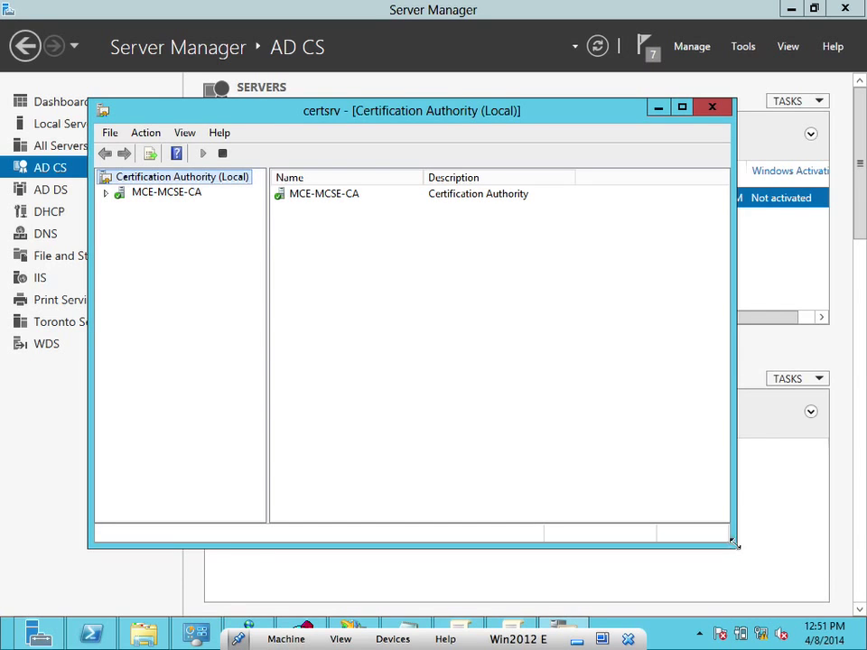
pyautogui.moveTo(734, 545); pyautogui.dragTo(861, 569)
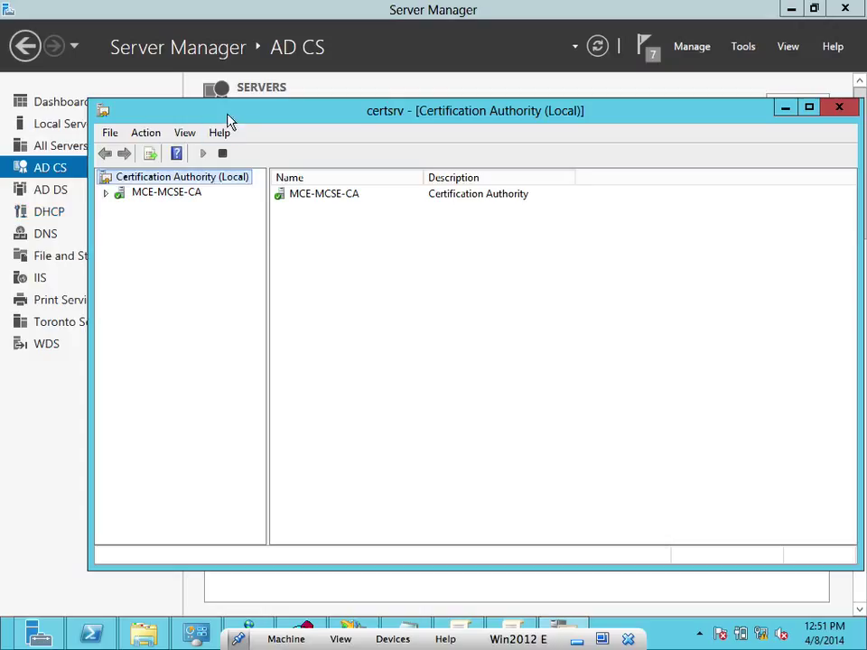
pyautogui.moveTo(195, 110); pyautogui.dragTo(156, 110)
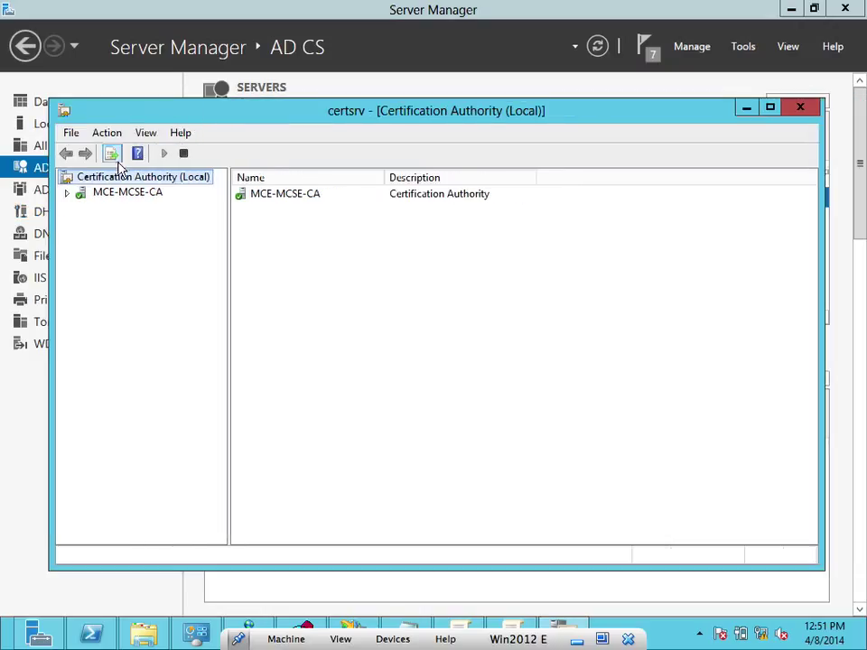
# Expand MCE-MCSE-CA and view its Revoked, Issued, Pending, Failed and Certificate Templates folders
pyautogui.click(68, 194)
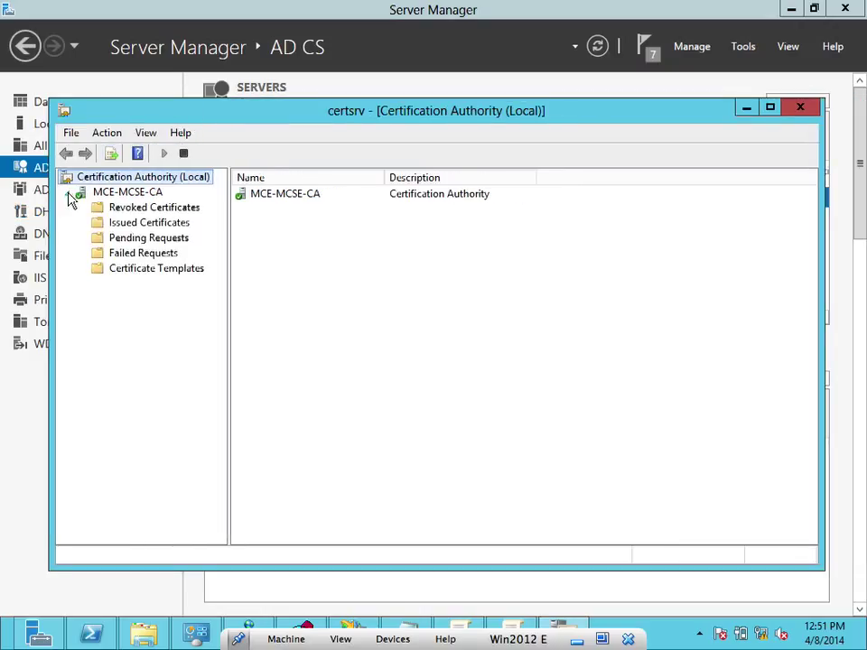
pyautogui.click(130, 209)
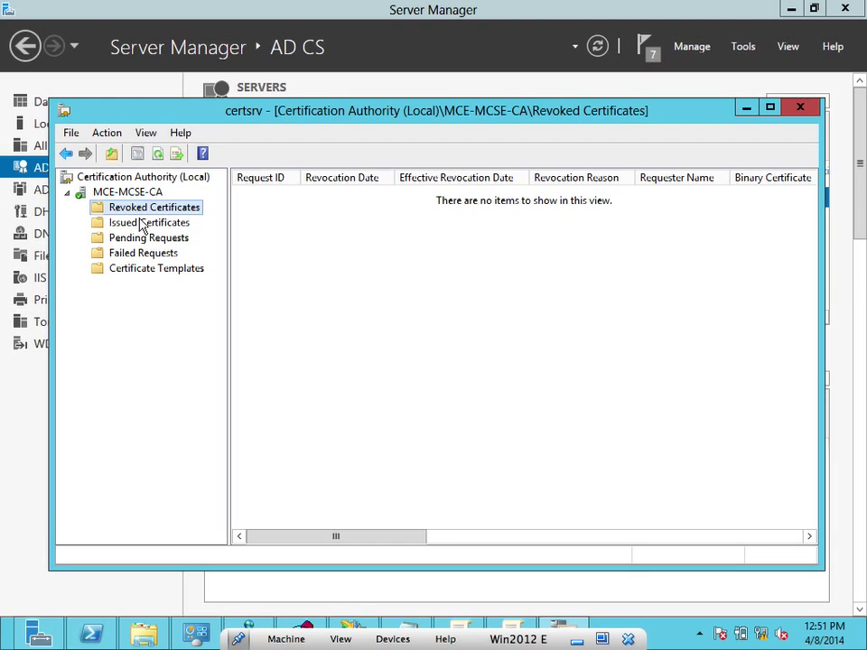
pyautogui.click(140, 225)
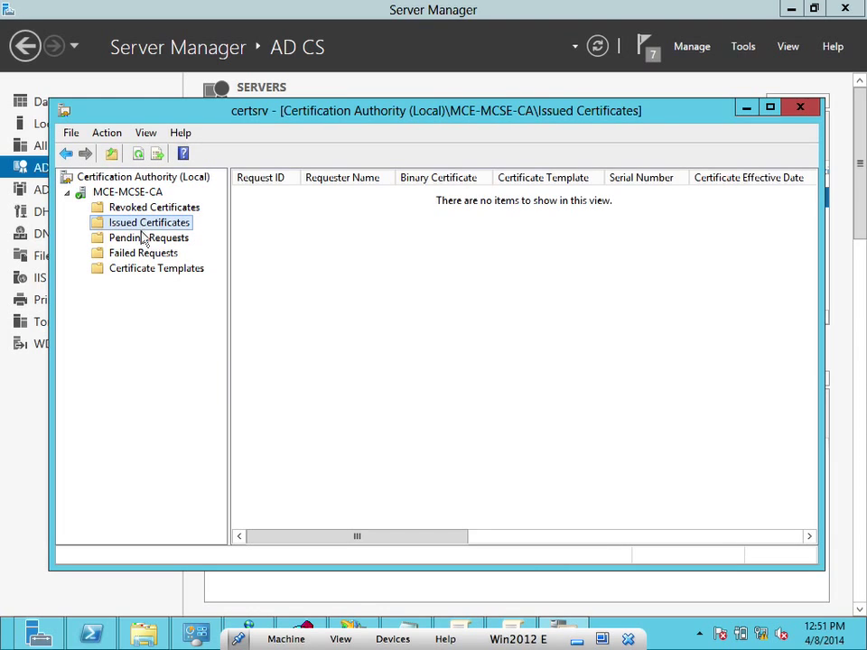
pyautogui.click(142, 237)
pyautogui.click(140, 253)
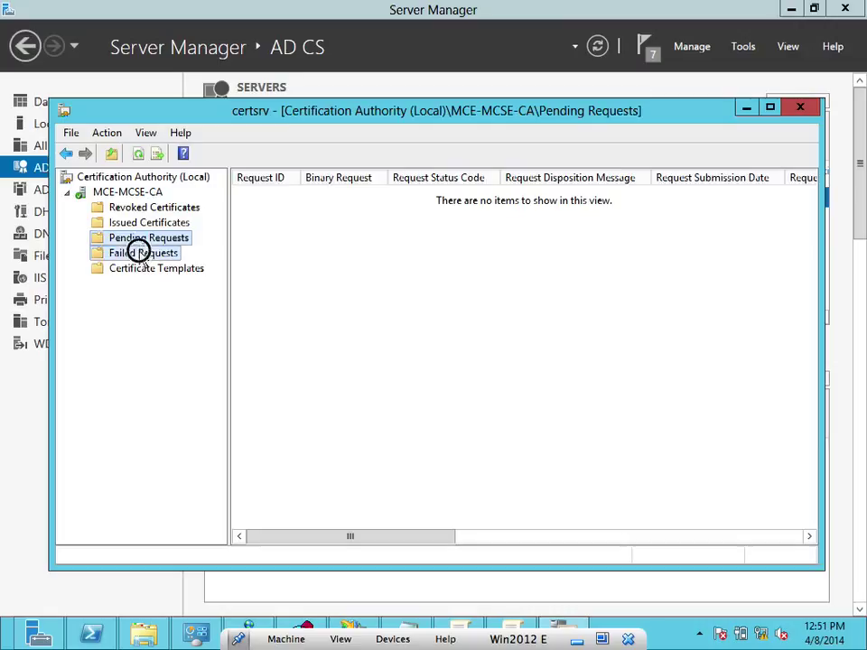
pyautogui.click(139, 269)
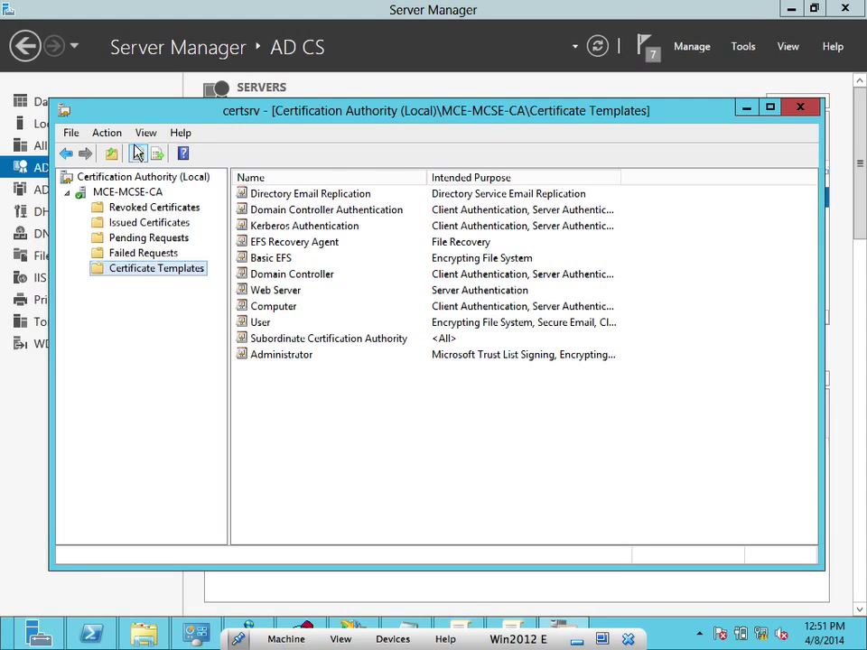
# Look over the available template actions, then dismiss them without choosing one
pyautogui.click(108, 133)
pyautogui.moveTo(145, 137)
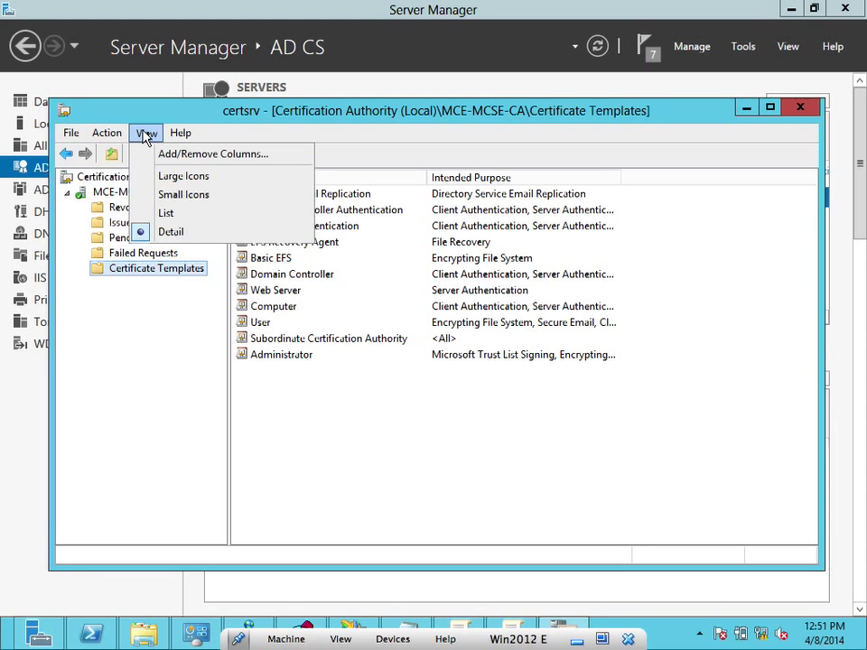
pyautogui.moveTo(118, 138)
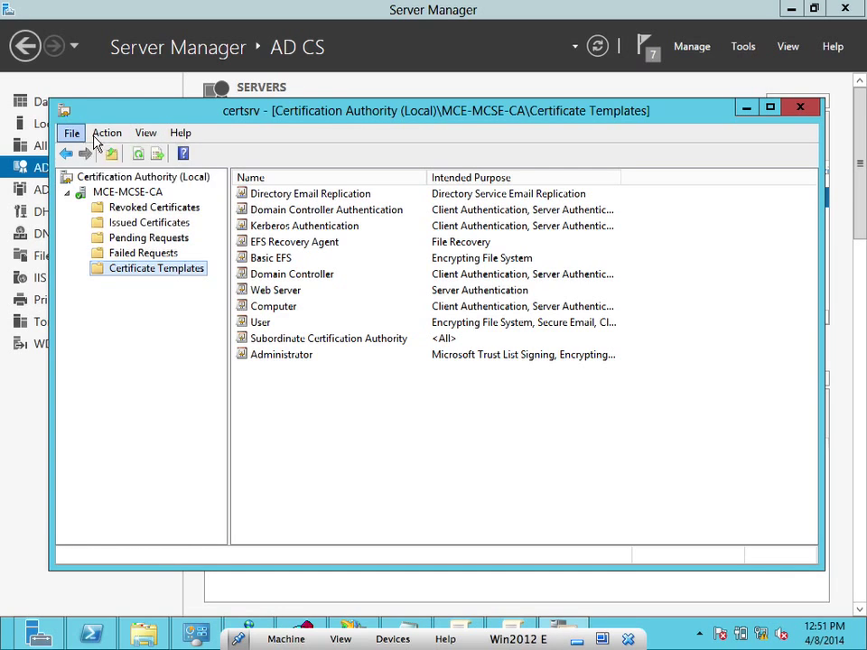
pyautogui.click(90, 291)
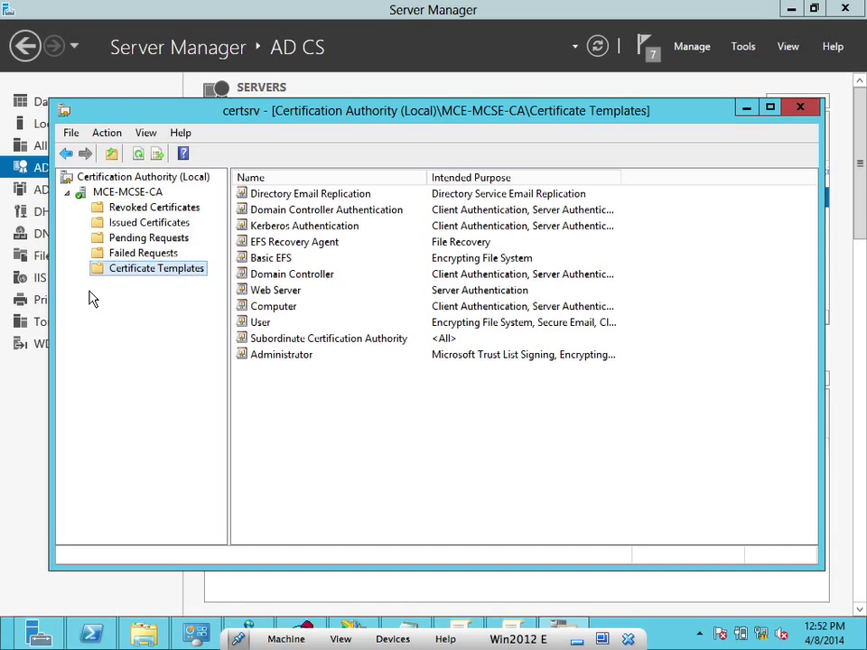
# Refresh the Issued Certificates list, then return to Certificate Templates
pyautogui.click(142, 231)
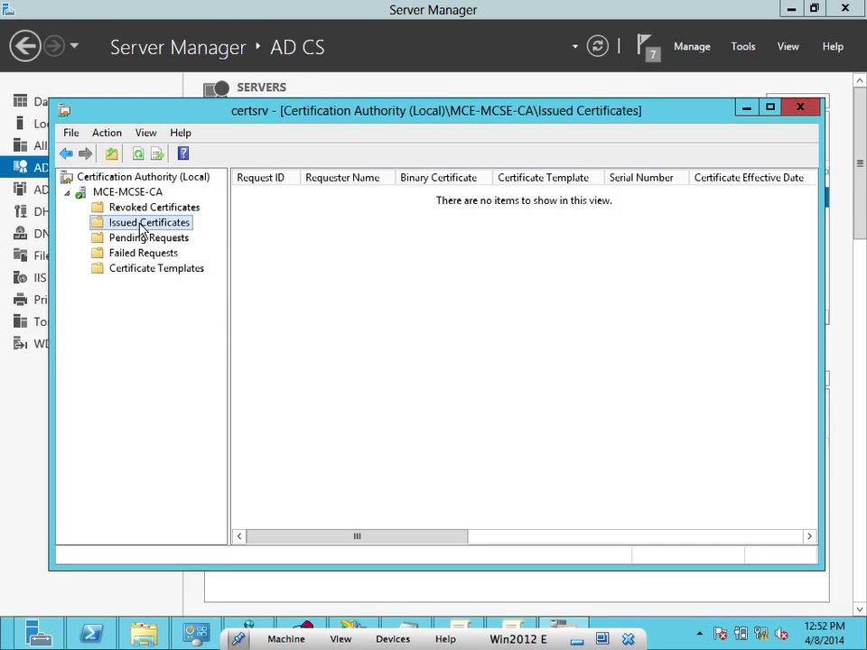
pyautogui.rightClick(296, 226)
pyautogui.click(323, 229)
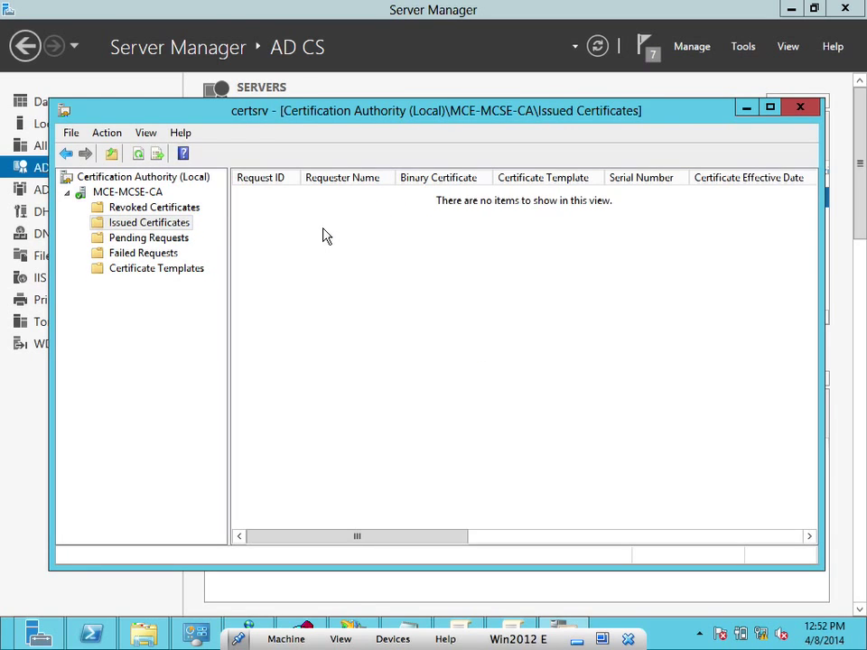
pyautogui.rightClick(324, 229)
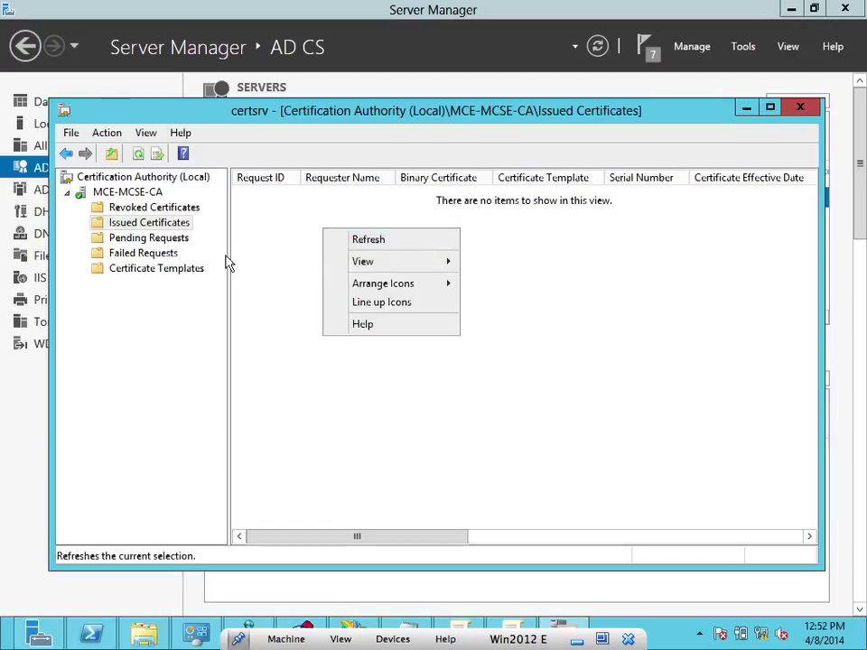
pyautogui.click(151, 271)
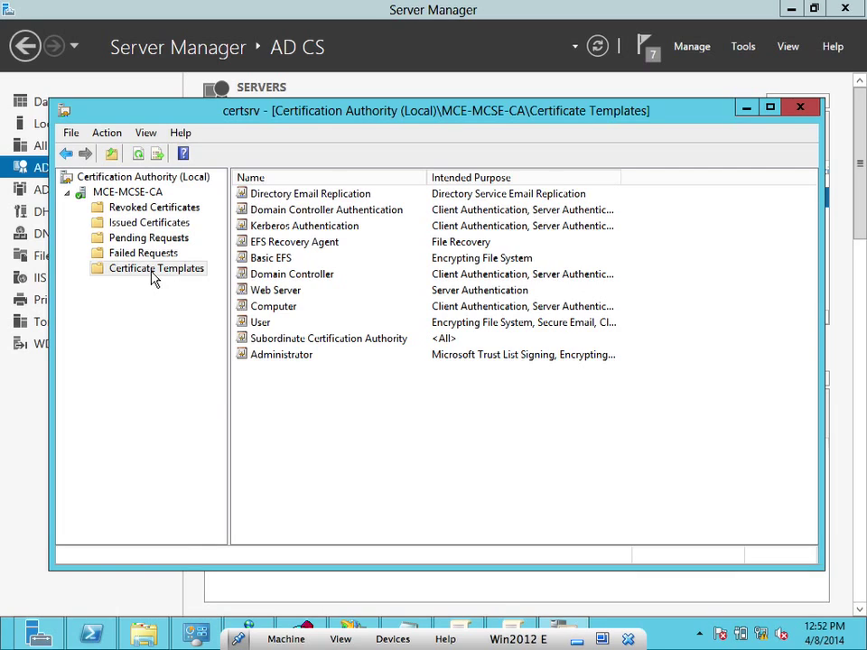
# Open the Certificate Templates Console via Manage, widen its tree pane, scroll the list, then minimize it
pyautogui.rightClick(152, 278)
pyautogui.moveTo(206, 309)
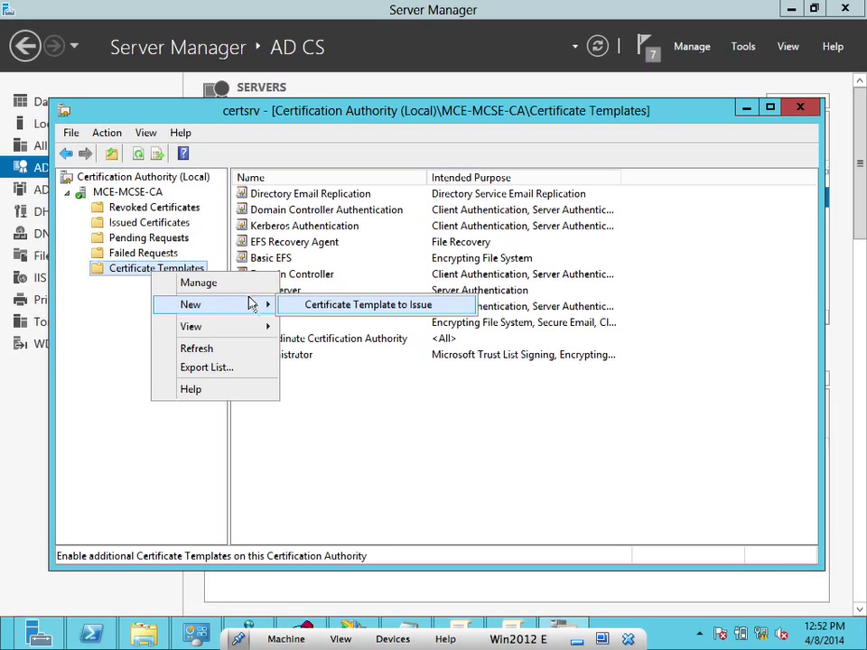
pyautogui.click(241, 285)
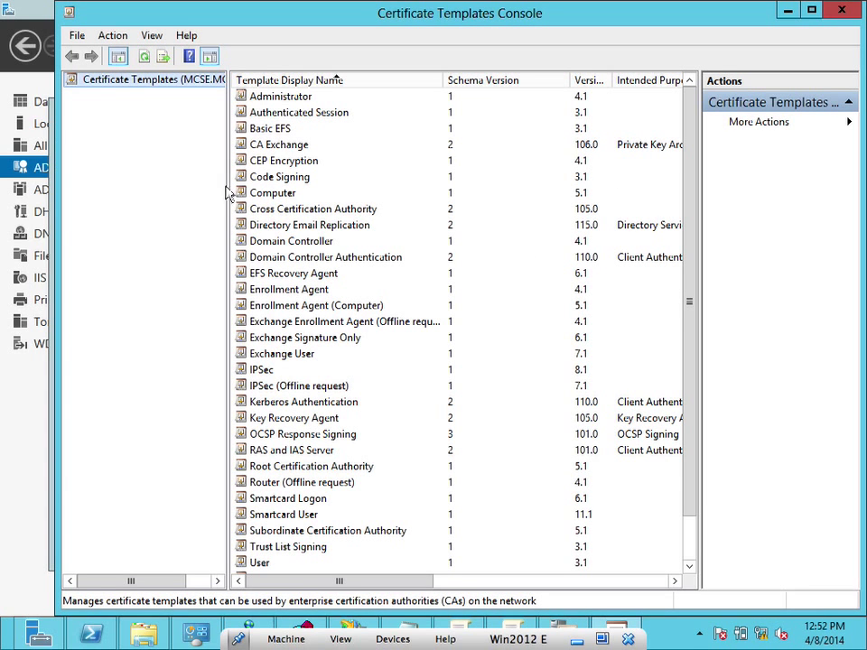
pyautogui.moveTo(227, 193); pyautogui.dragTo(307, 190)
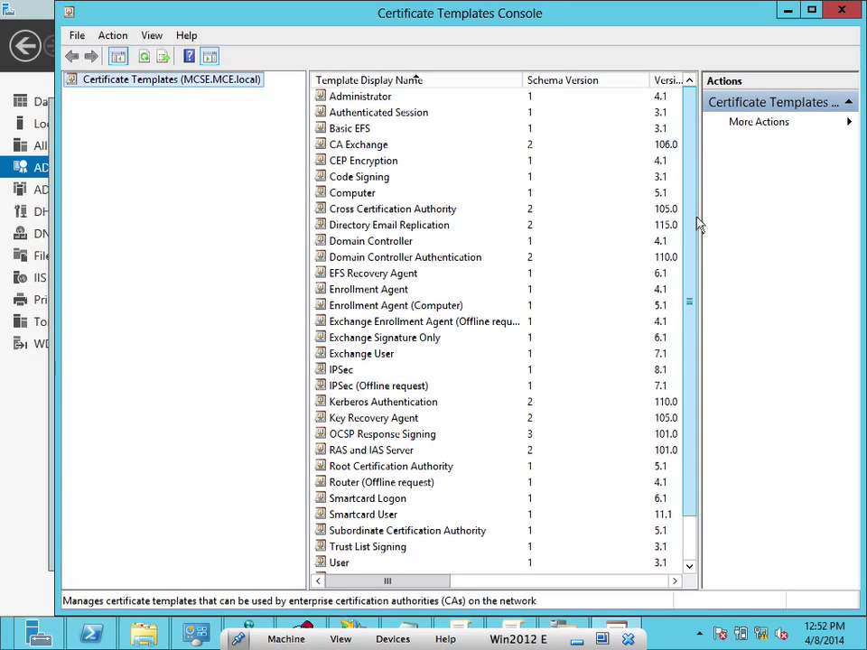
pyautogui.moveTo(698, 224); pyautogui.dragTo(695, 191)
pyautogui.click(784, 11)
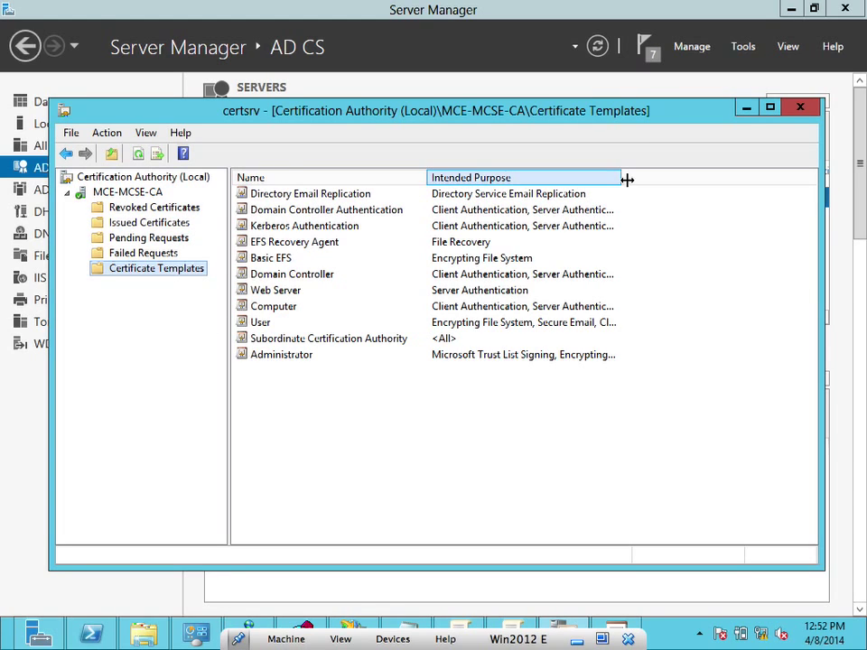
pyautogui.moveTo(622, 177); pyautogui.dragTo(716, 178)
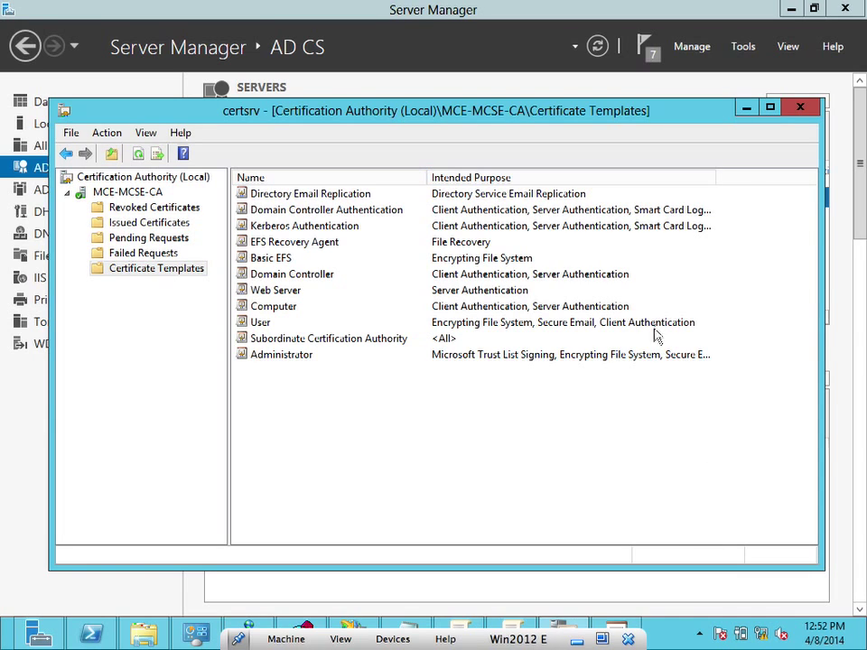
pyautogui.click(620, 366)
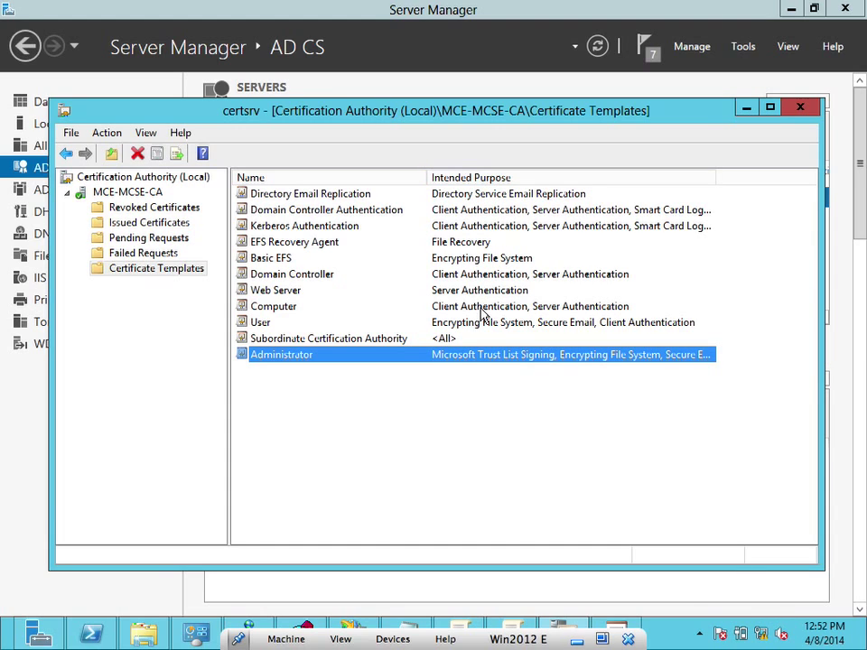
pyautogui.rightClick(495, 363)
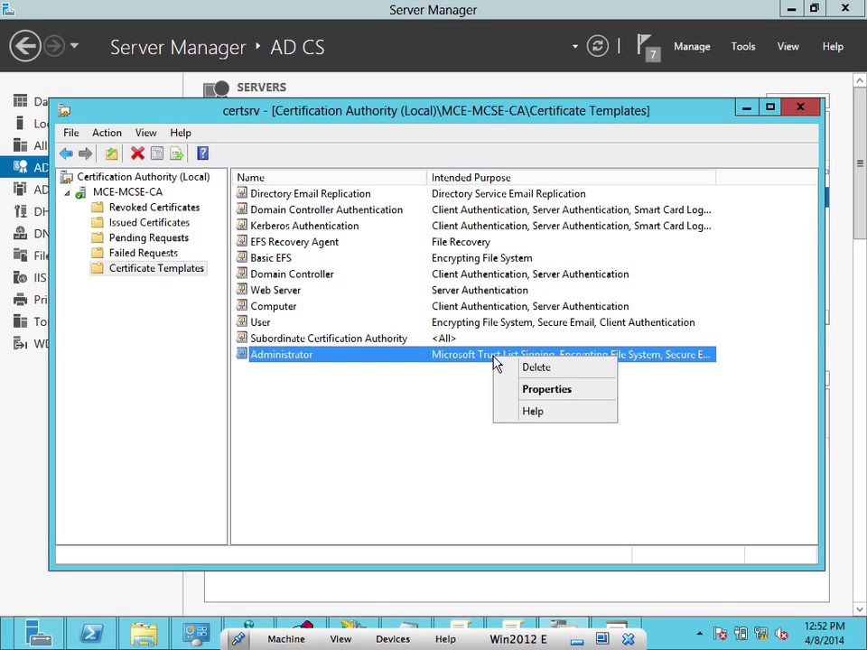
pyautogui.click(517, 393)
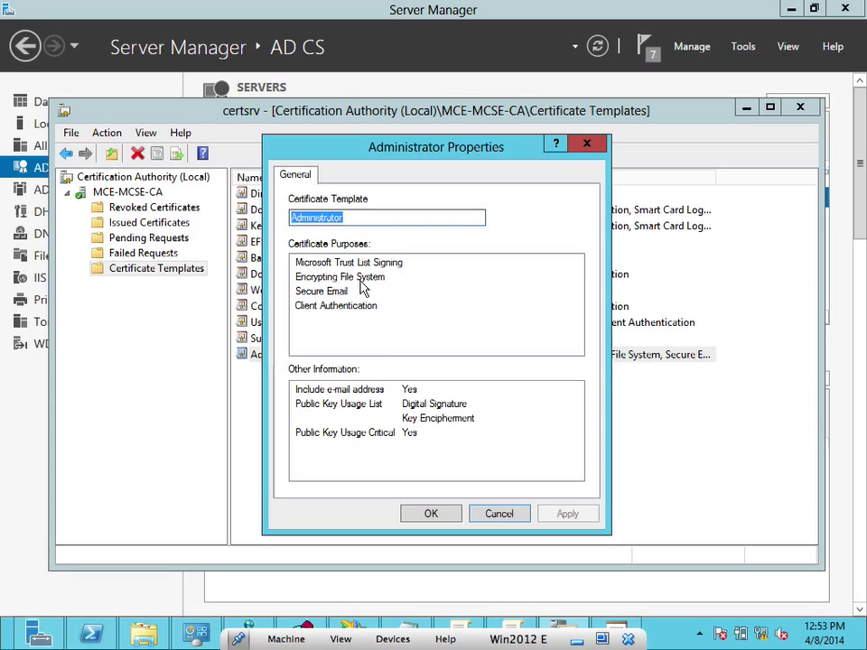
pyautogui.click(431, 513)
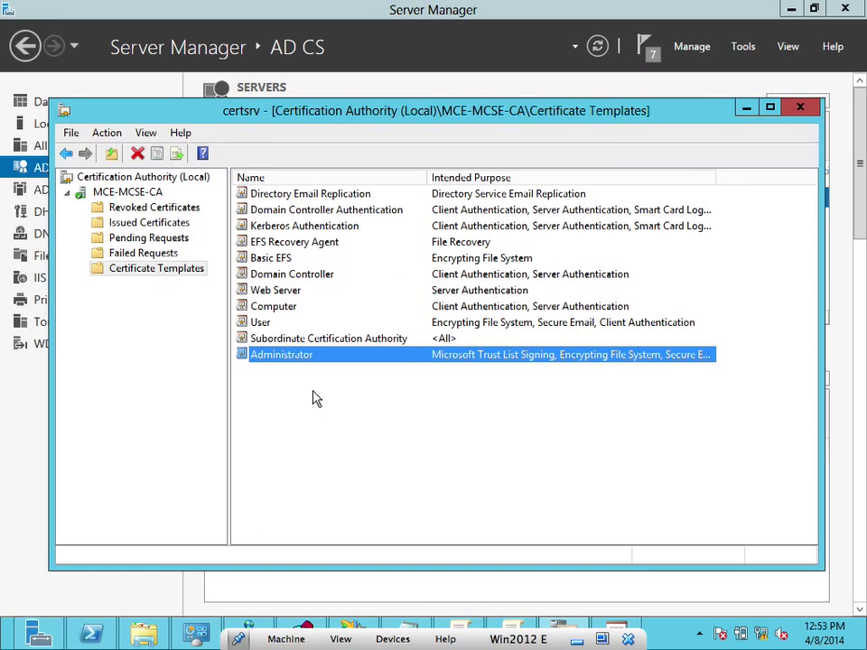
pyautogui.doubleClick(282, 355)
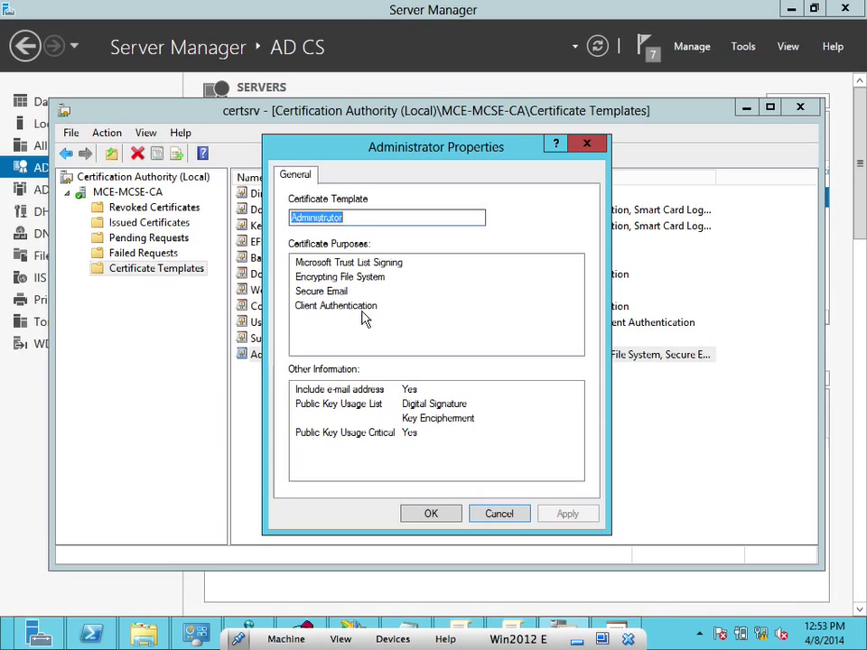
pyautogui.click(437, 511)
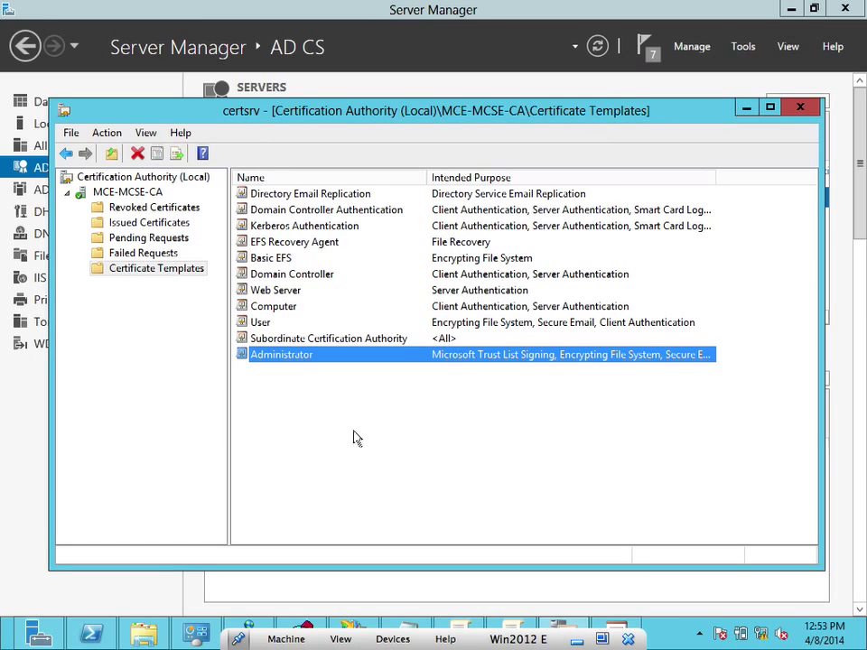
# Enable the Authenticated Session template through New > Certificate Template to Issue
pyautogui.rightClick(183, 278)
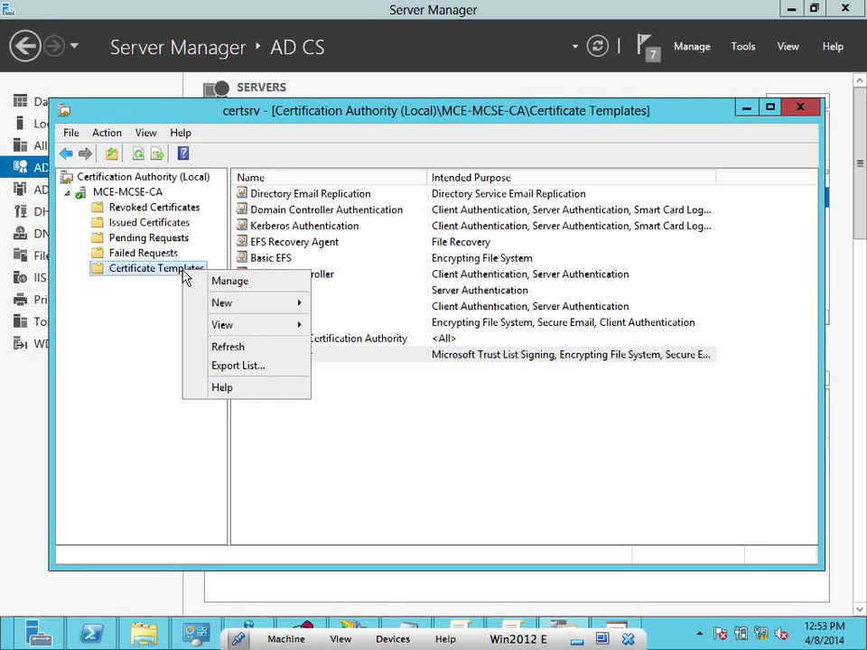
pyautogui.moveTo(238, 304)
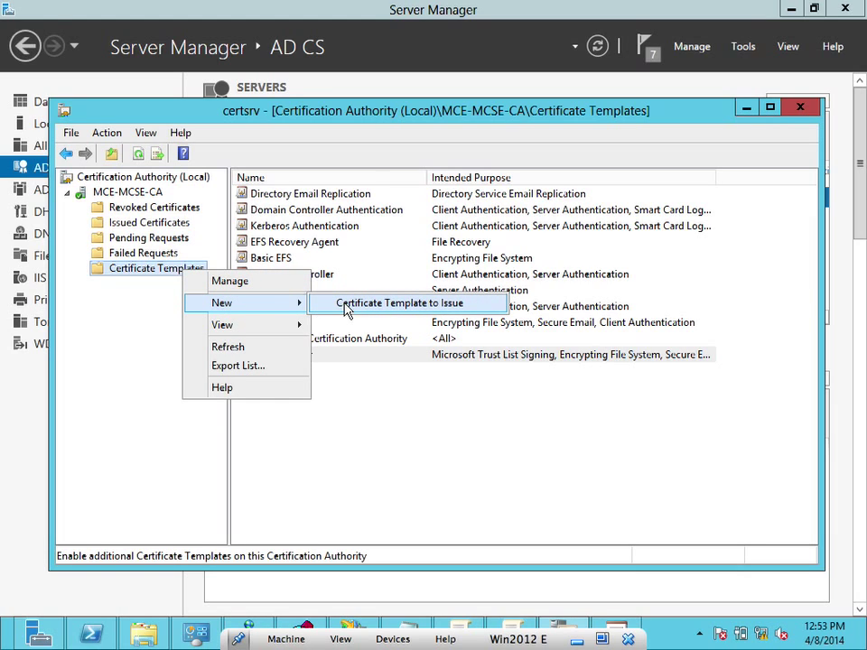
pyautogui.click(346, 304)
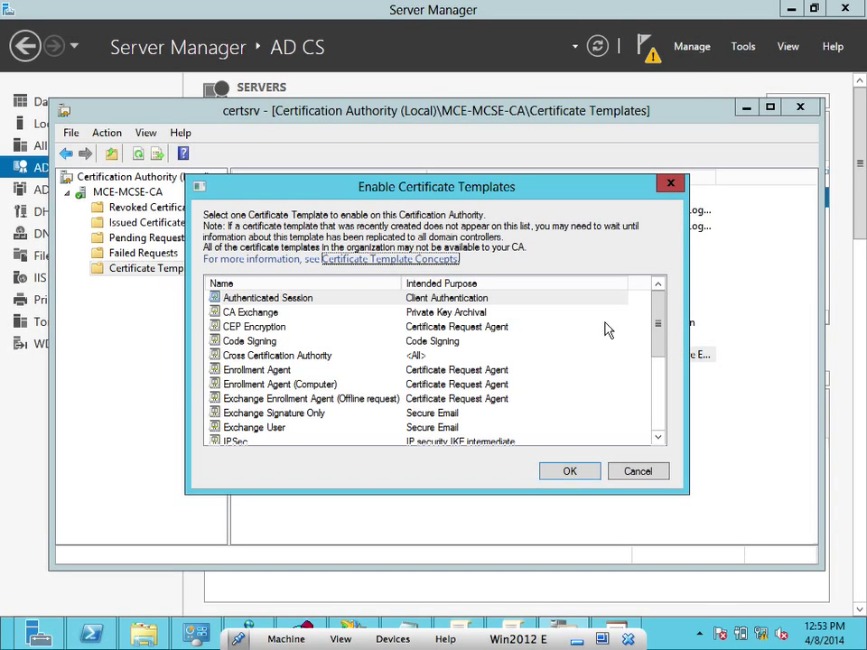
pyautogui.moveTo(662, 329)
pyautogui.mouseDown()
pyautogui.moveTo(663, 390)
pyautogui.moveTo(657, 323)
pyautogui.mouseUp()
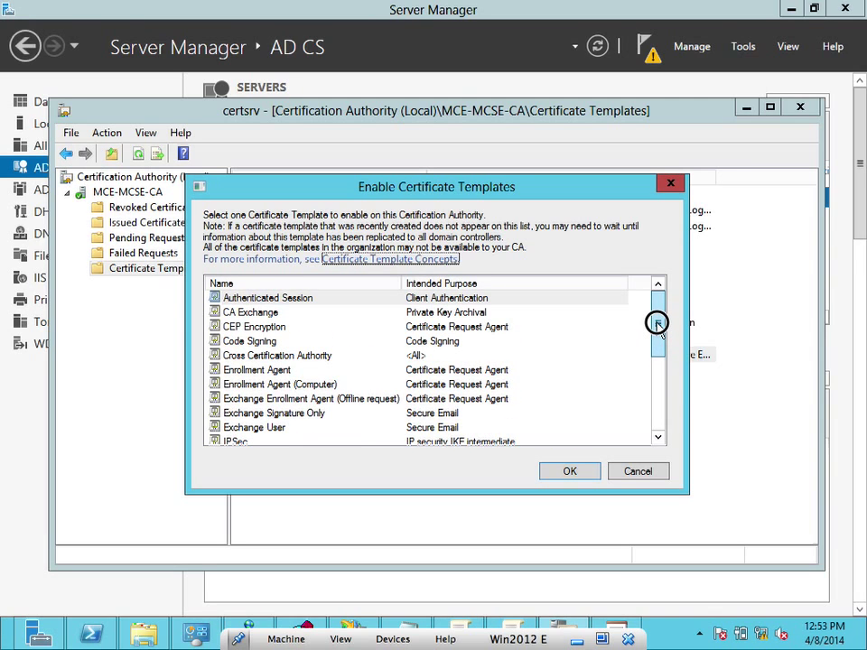
pyautogui.moveTo(657, 325); pyautogui.dragTo(660, 335)
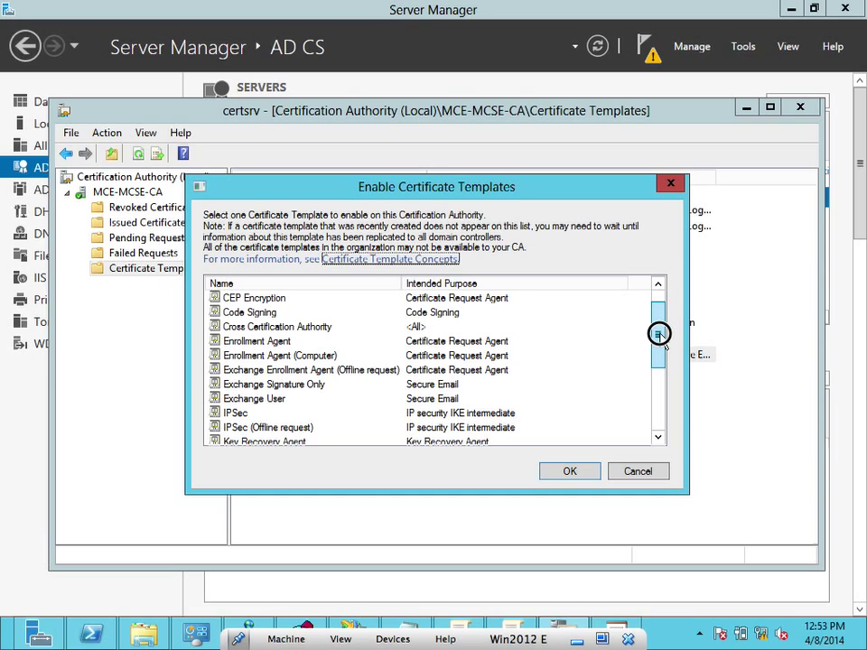
pyautogui.moveTo(660, 334)
pyautogui.mouseDown()
pyautogui.moveTo(674, 398)
pyautogui.moveTo(661, 331)
pyautogui.mouseUp()
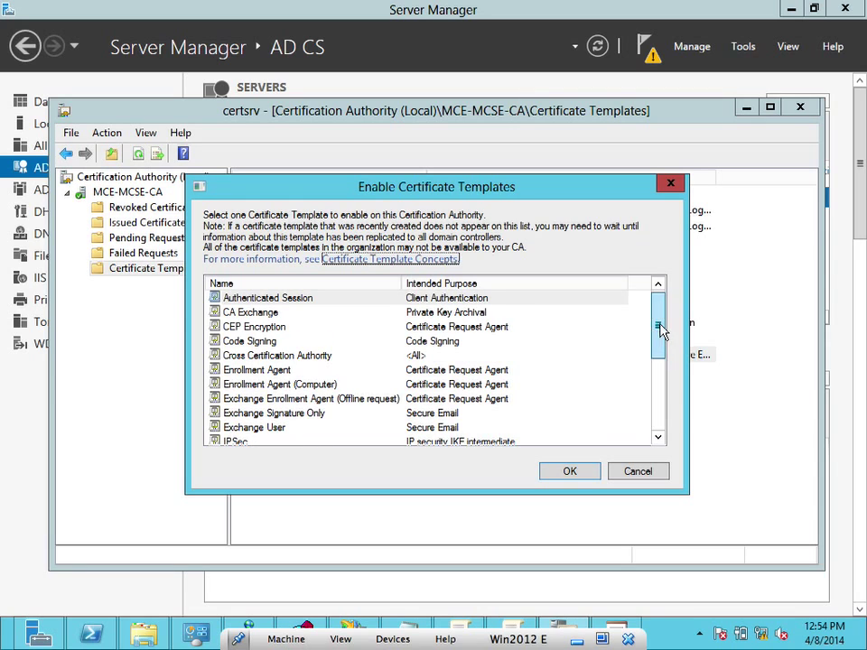
pyautogui.click(580, 474)
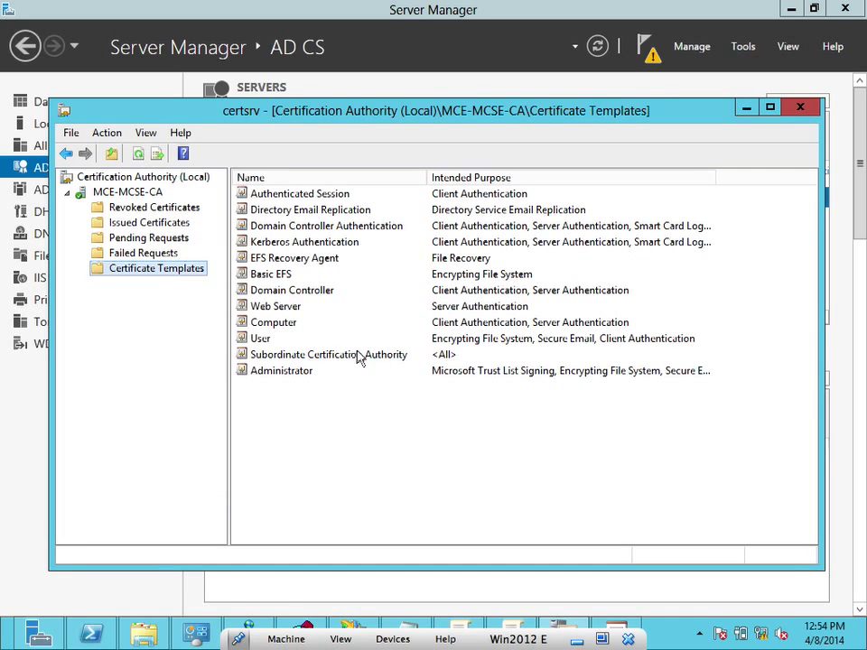
# Check the Issued, Pending, Failed and Revoked folders
pyautogui.click(144, 226)
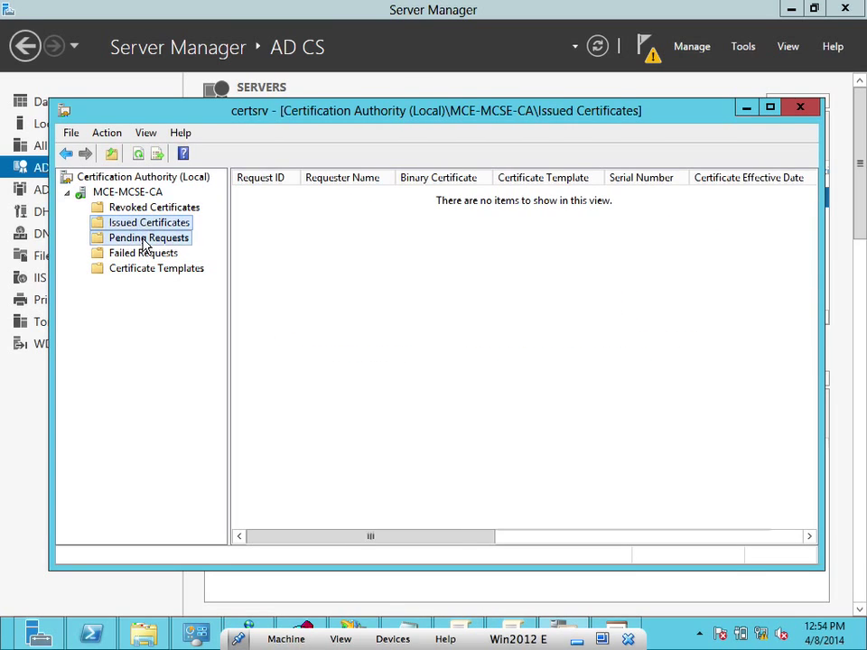
pyautogui.click(145, 240)
pyautogui.click(145, 253)
pyautogui.click(149, 207)
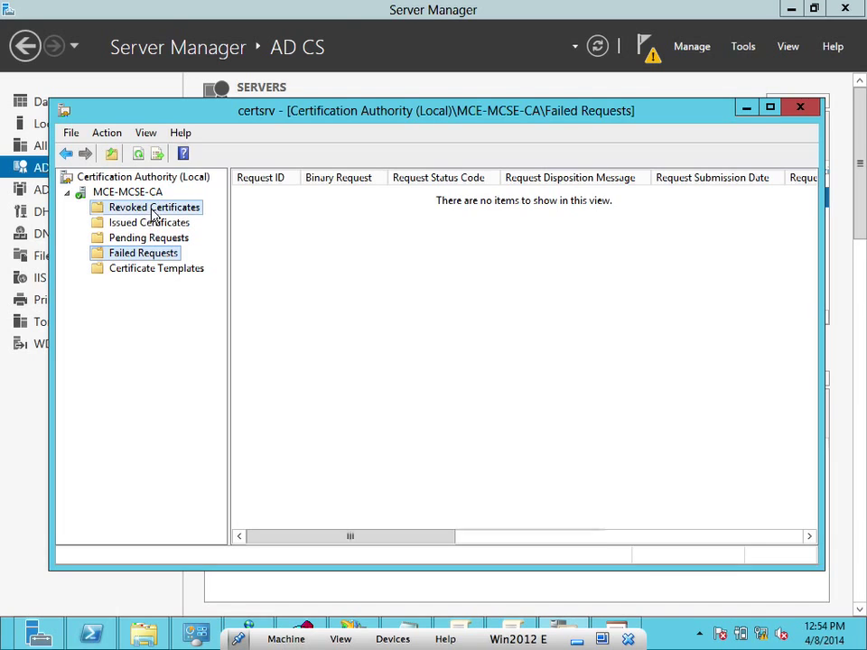
pyautogui.click(142, 192)
pyautogui.rightClick(145, 195)
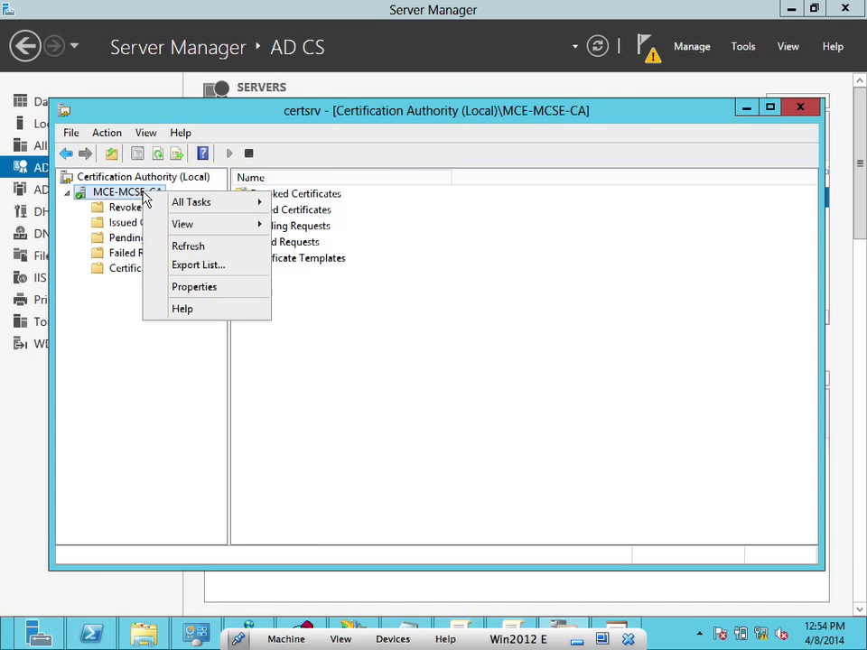
pyautogui.moveTo(193, 202)
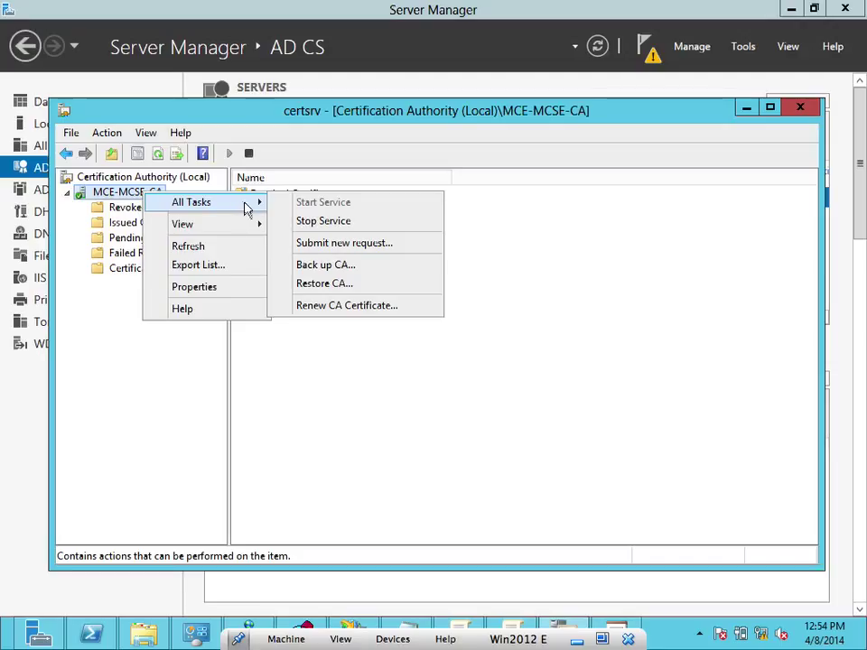
pyautogui.click(297, 246)
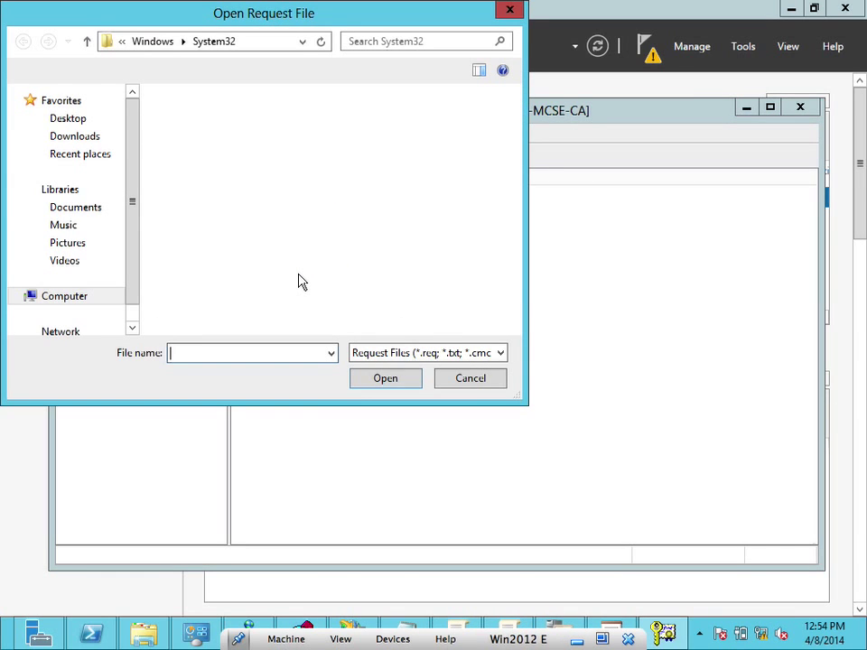
pyautogui.click(468, 378)
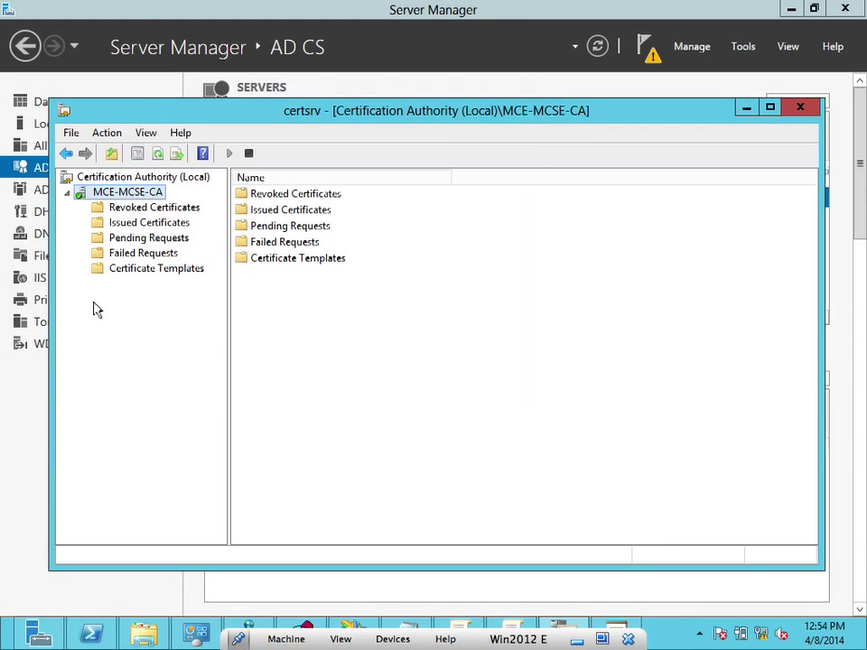
# List the CA's certificate templates and review the EFS Recovery Agent template's properties
pyautogui.click(142, 271)
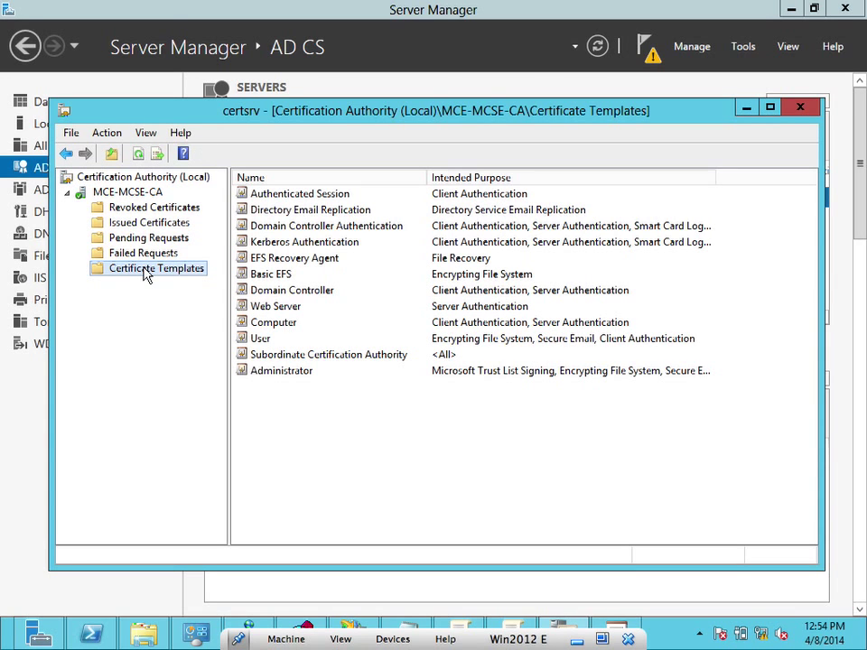
pyautogui.click(325, 259)
pyautogui.rightClick(327, 264)
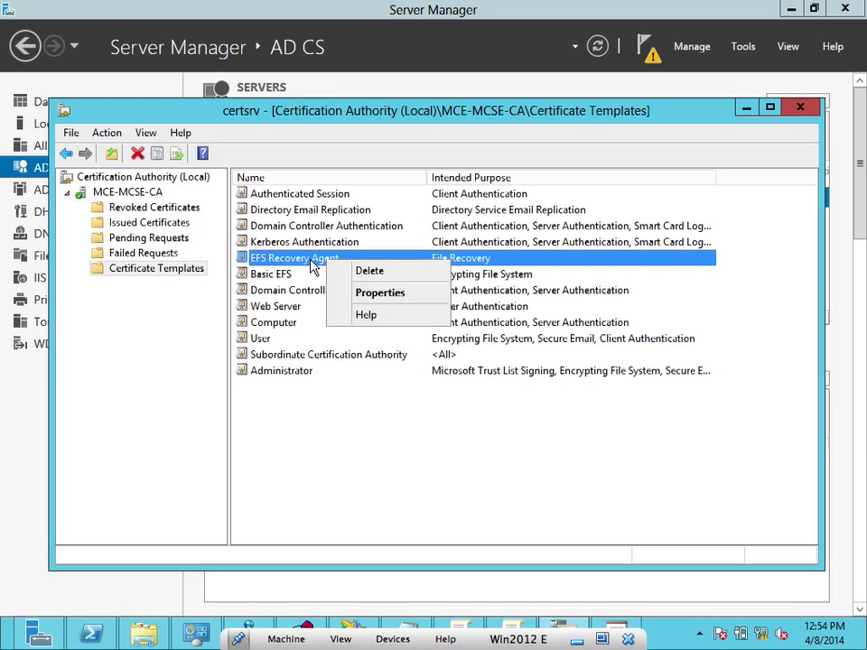
pyautogui.click(312, 264)
pyautogui.doubleClick(312, 262)
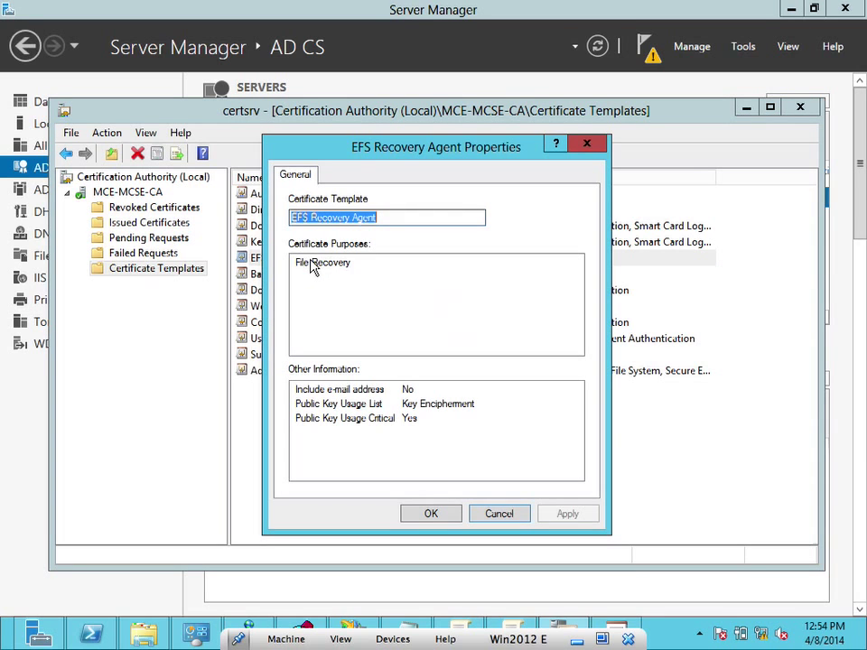
pyautogui.click(432, 512)
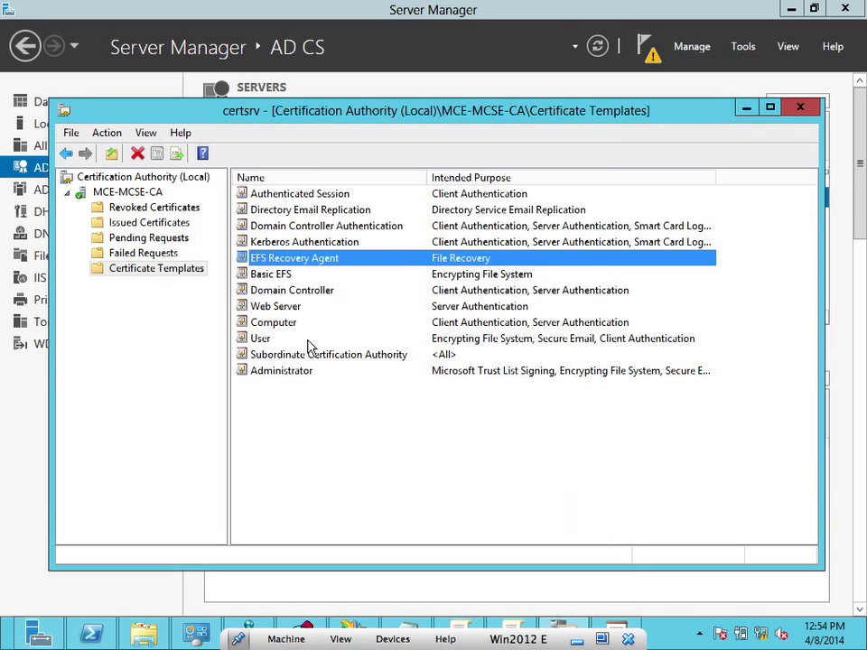
# Recheck the template properties via Action > Properties, review File > Options, then show Issued Certificates
pyautogui.click(145, 133)
pyautogui.moveTo(107, 132)
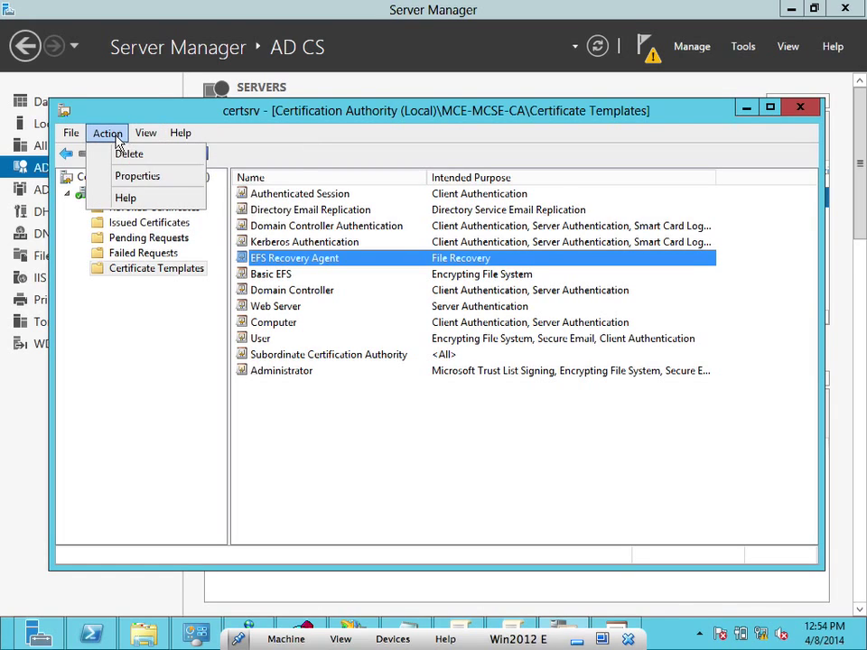
pyautogui.click(120, 177)
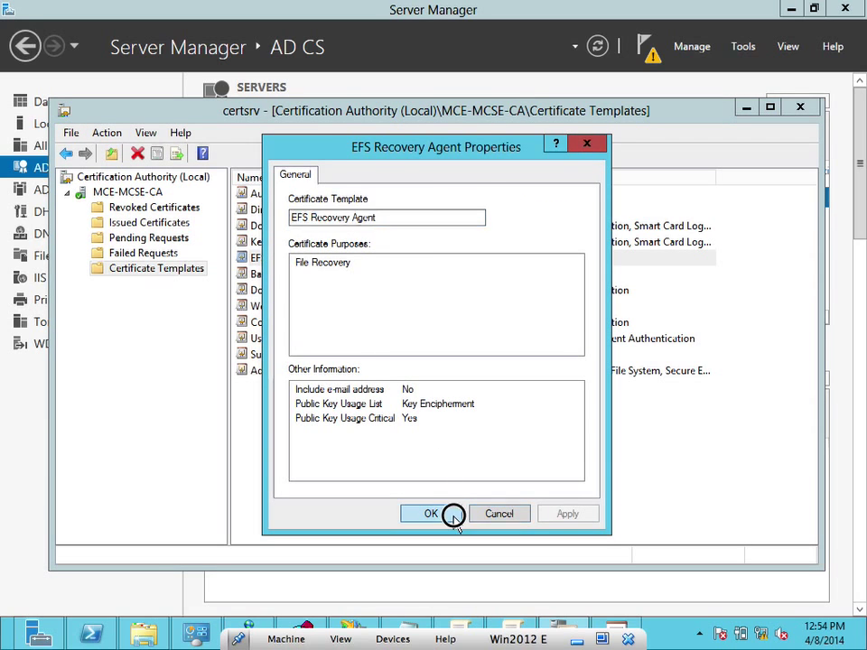
pyautogui.click(451, 513)
pyautogui.click(100, 136)
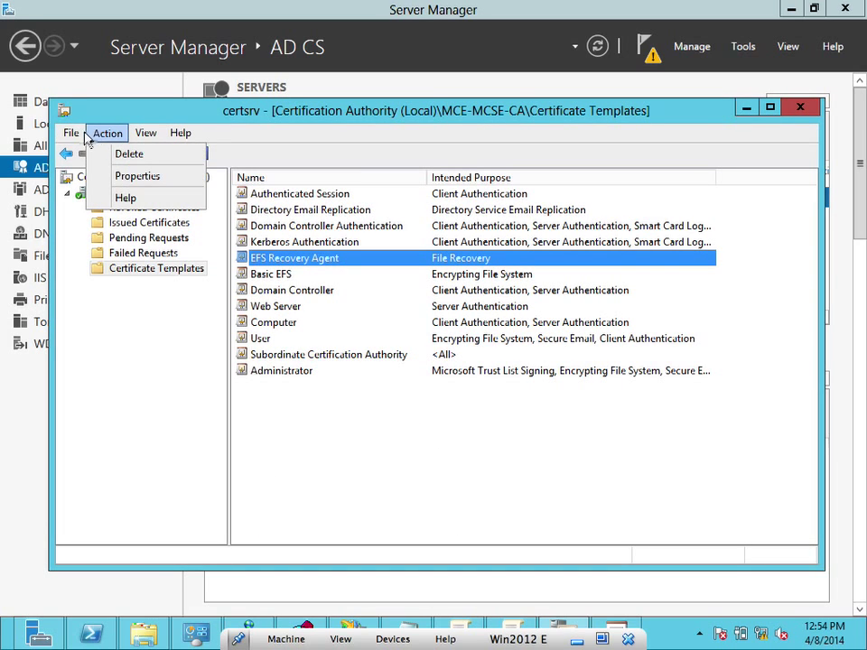
pyautogui.moveTo(70, 132)
pyautogui.click(90, 154)
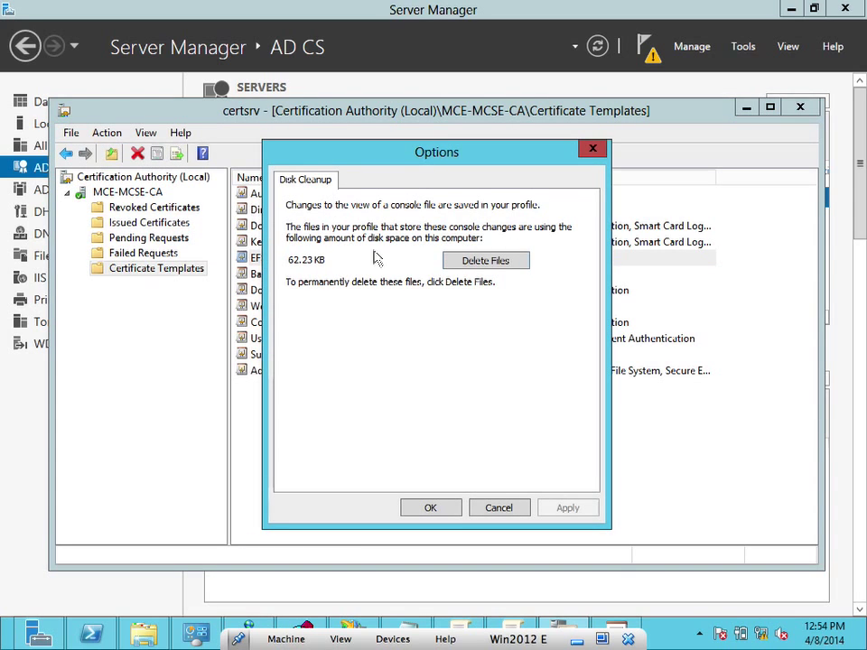
pyautogui.click(439, 515)
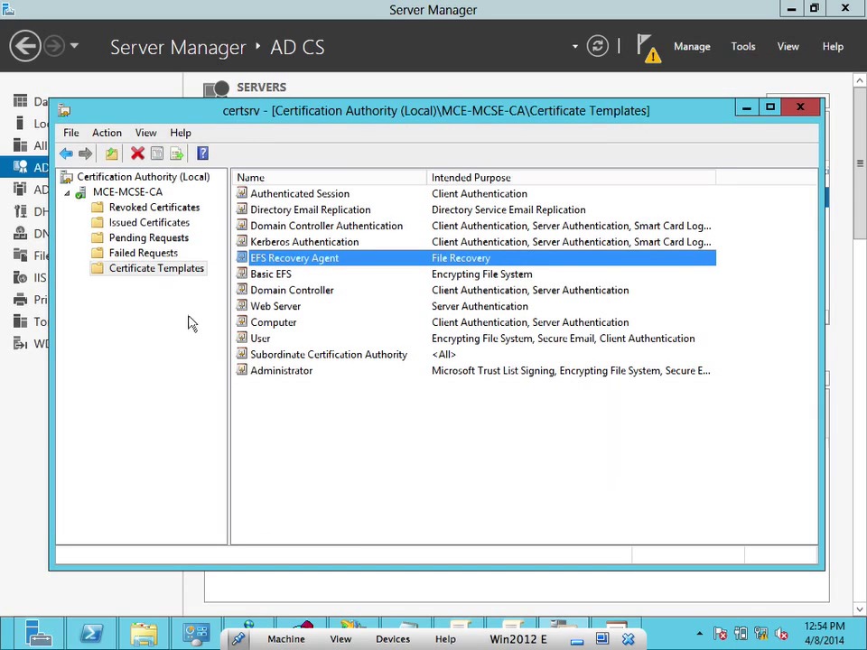
pyautogui.click(141, 224)
# Issue the Workstation Authentication template through New > Certificate Template to Issue
pyautogui.rightClick(145, 231)
pyautogui.moveTo(191, 244)
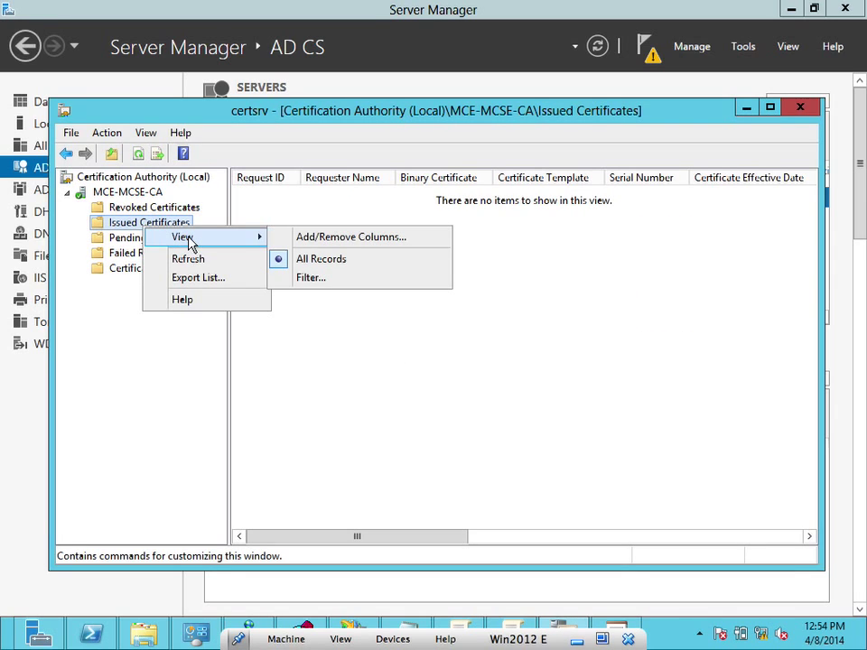
pyautogui.click(263, 212)
pyautogui.rightClick(264, 211)
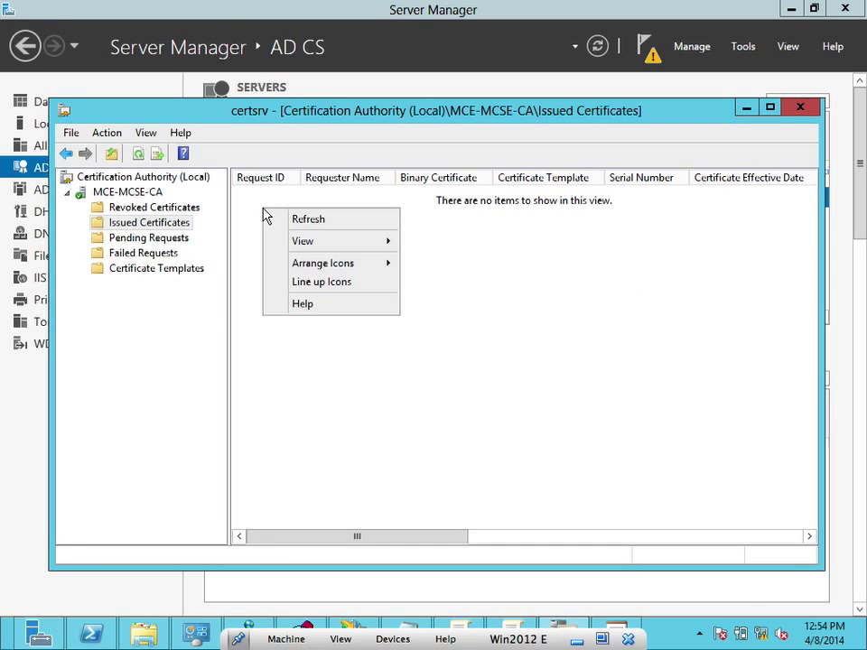
pyautogui.click(154, 268)
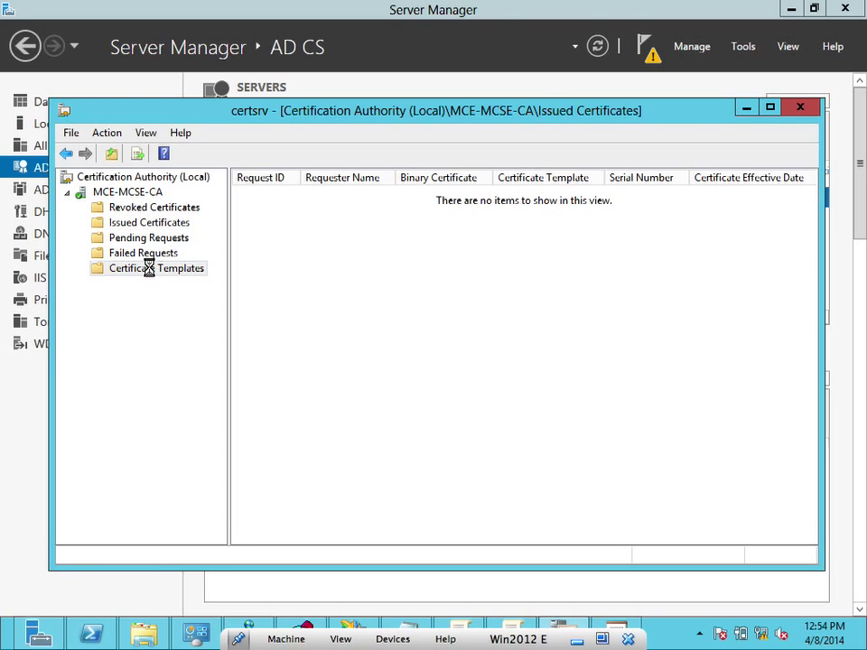
pyautogui.rightClick(151, 269)
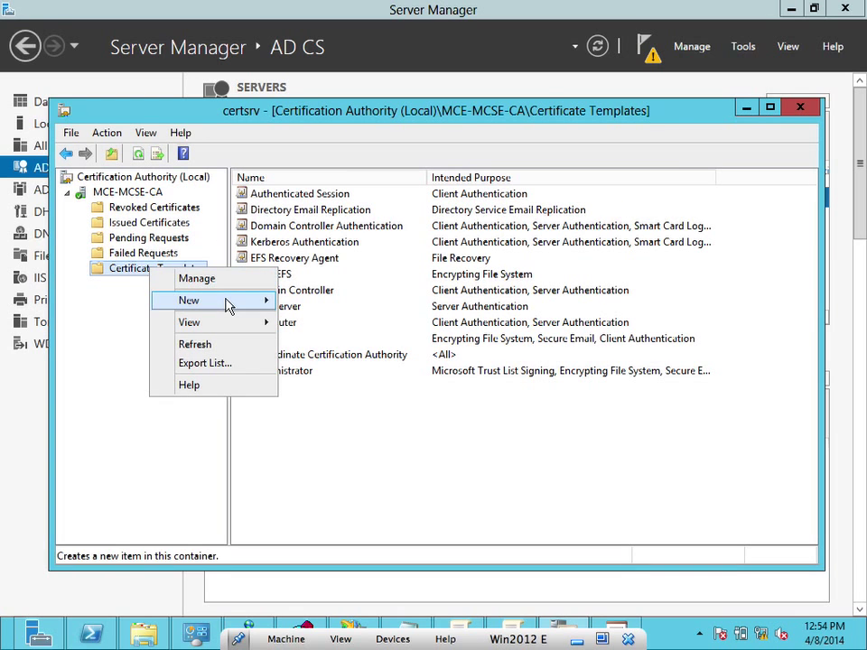
pyautogui.moveTo(229, 304)
pyautogui.click(303, 309)
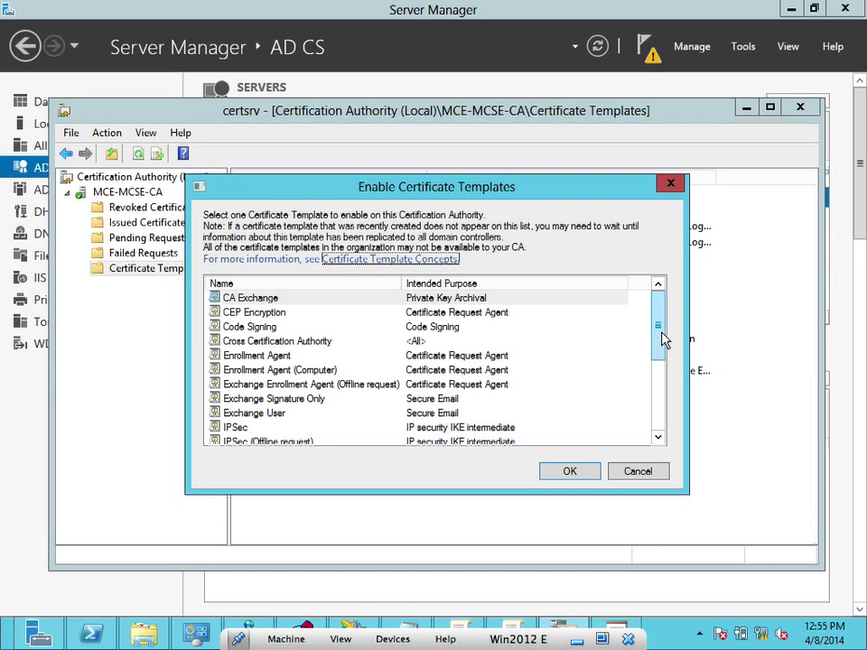
pyautogui.moveTo(664, 339); pyautogui.dragTo(680, 441)
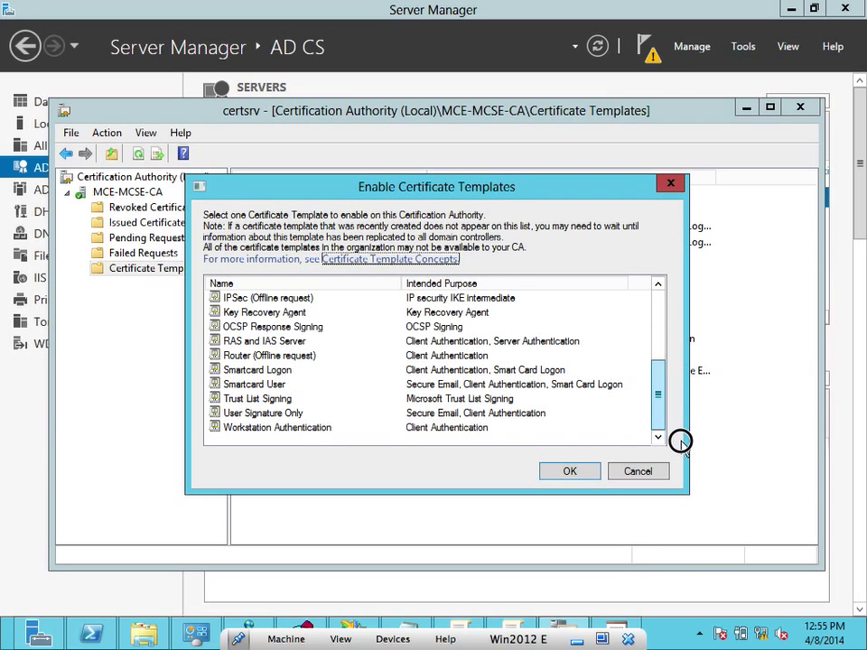
pyautogui.click(459, 432)
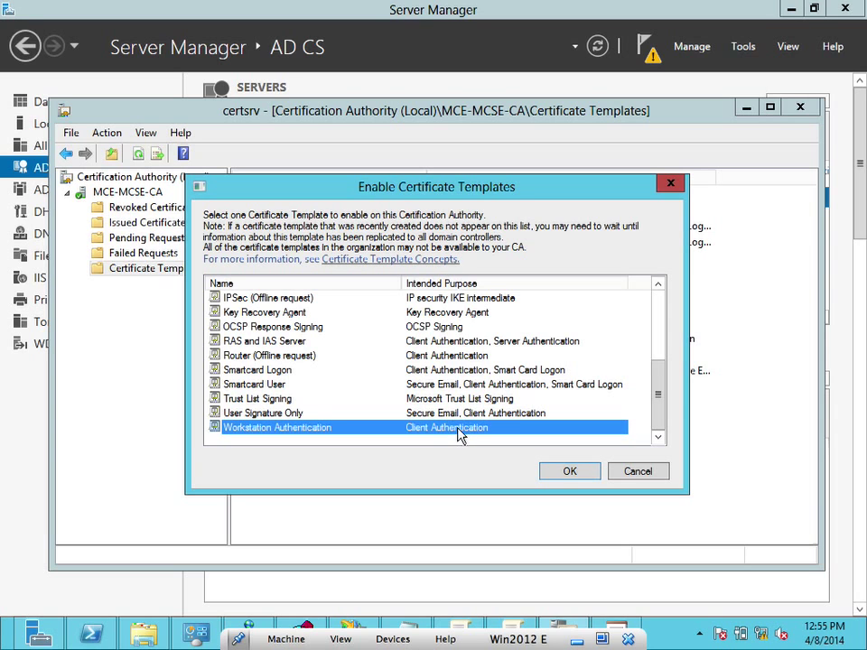
pyautogui.click(569, 471)
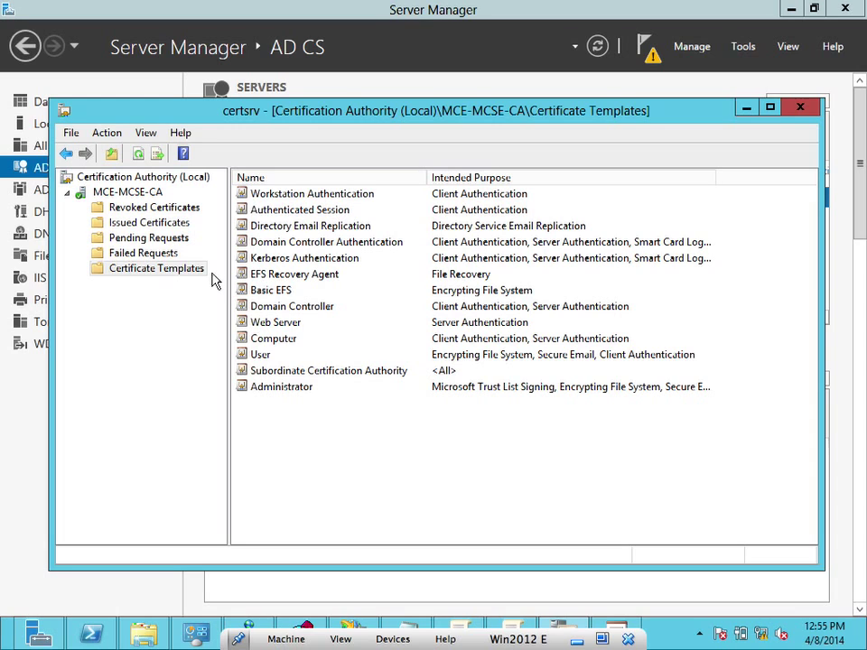
# Review the Administrator template's properties, then bring the Certificate Templates Console forward
pyautogui.click(151, 225)
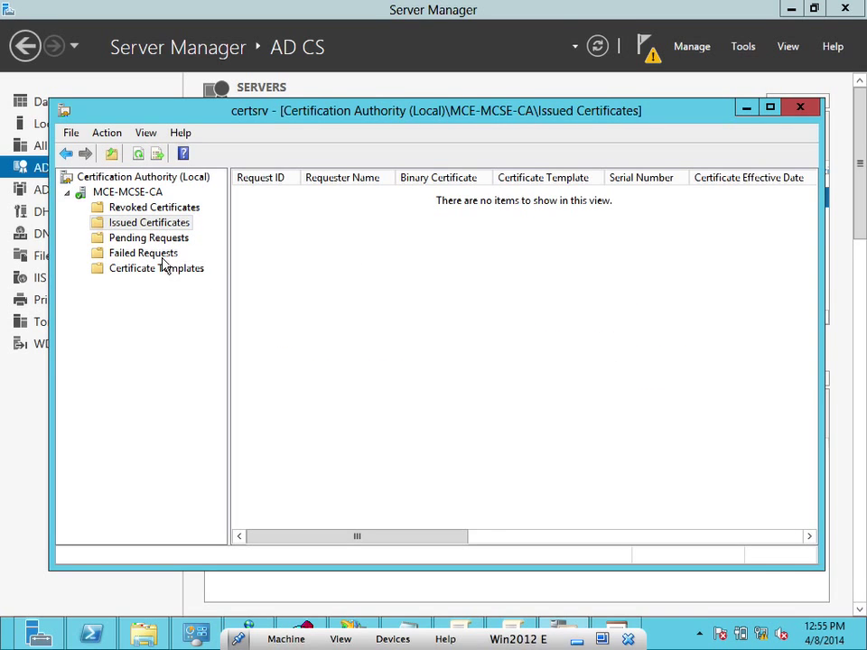
pyautogui.click(164, 269)
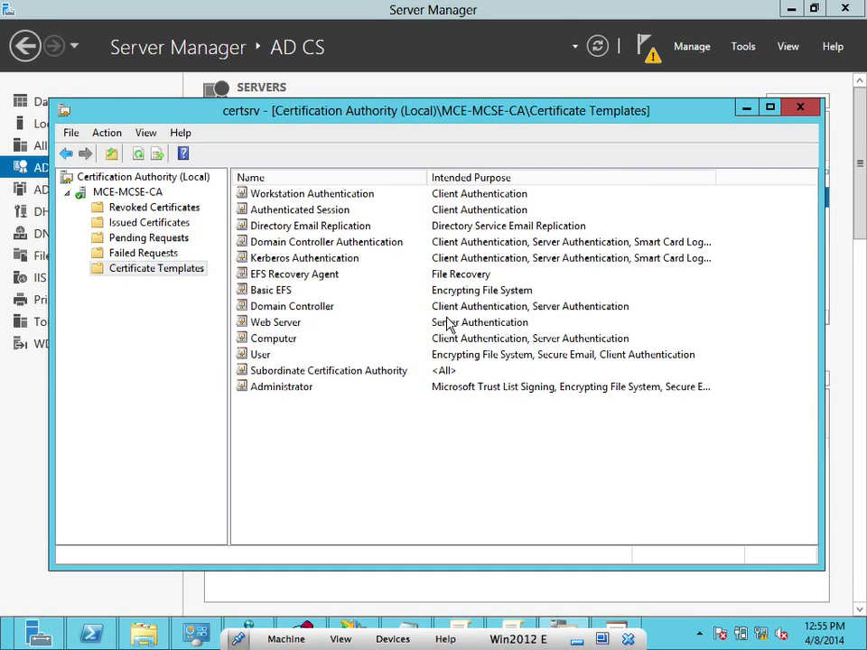
pyautogui.click(532, 389)
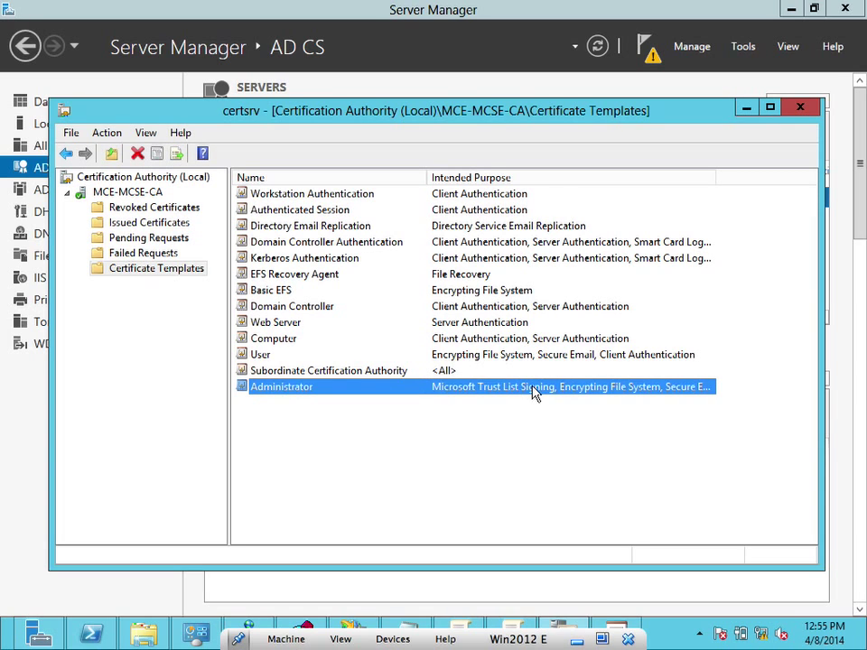
pyautogui.rightClick(534, 393)
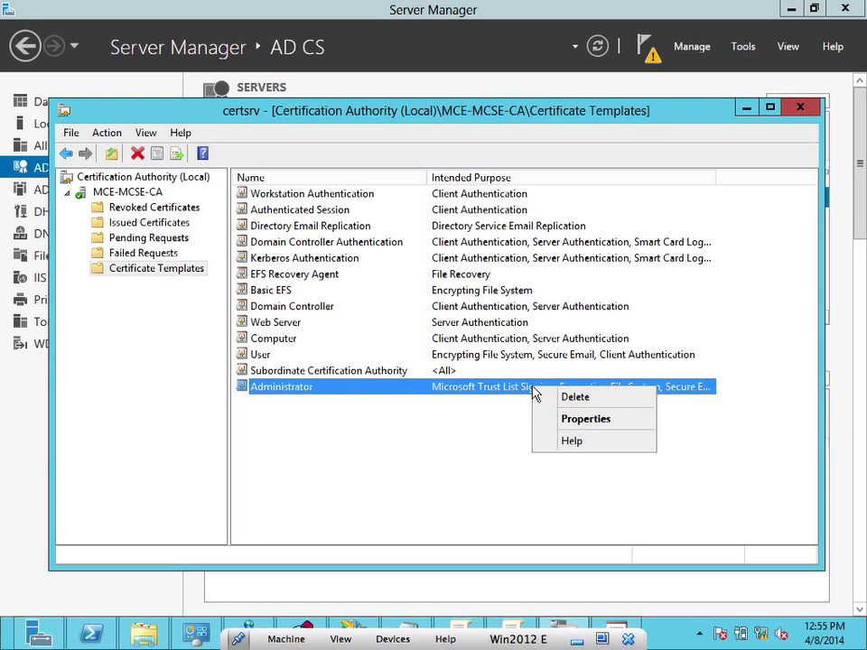
pyautogui.click(562, 421)
pyautogui.click(434, 515)
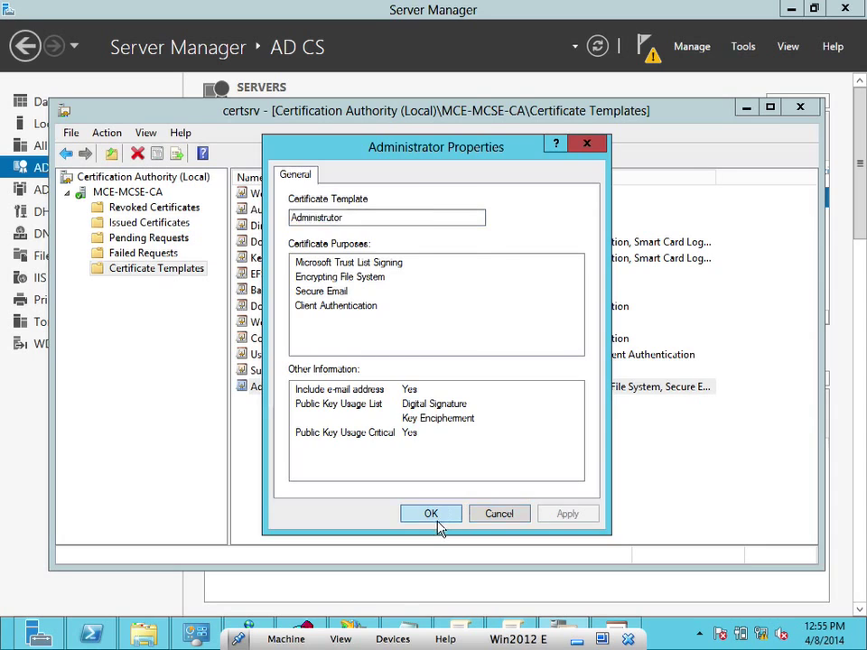
pyautogui.click(620, 623)
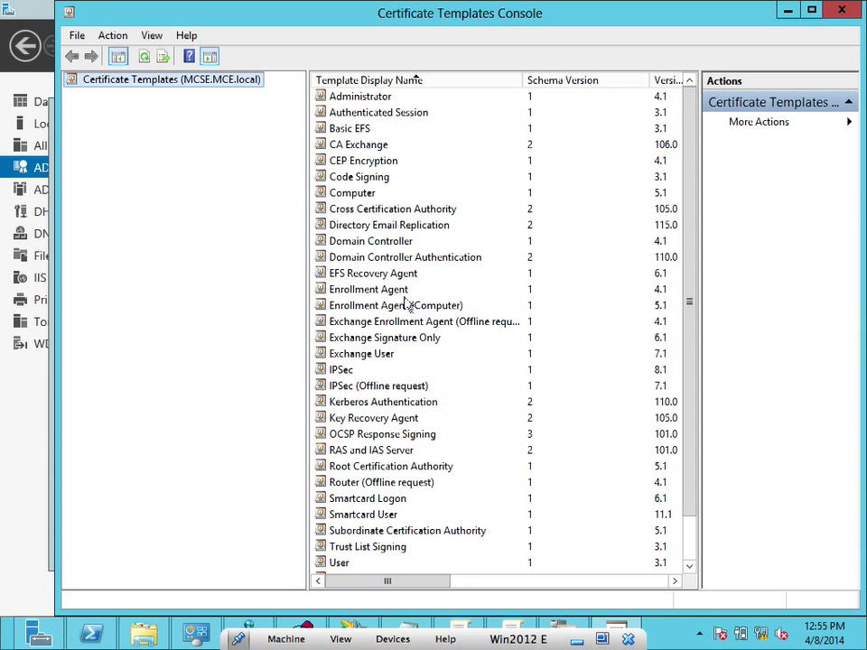
# Duplicate EFS Recovery Agent, allowing Autoenroll for Authenticated Users on the Security tab, and save it
pyautogui.click(393, 275)
pyautogui.rightClick(393, 280)
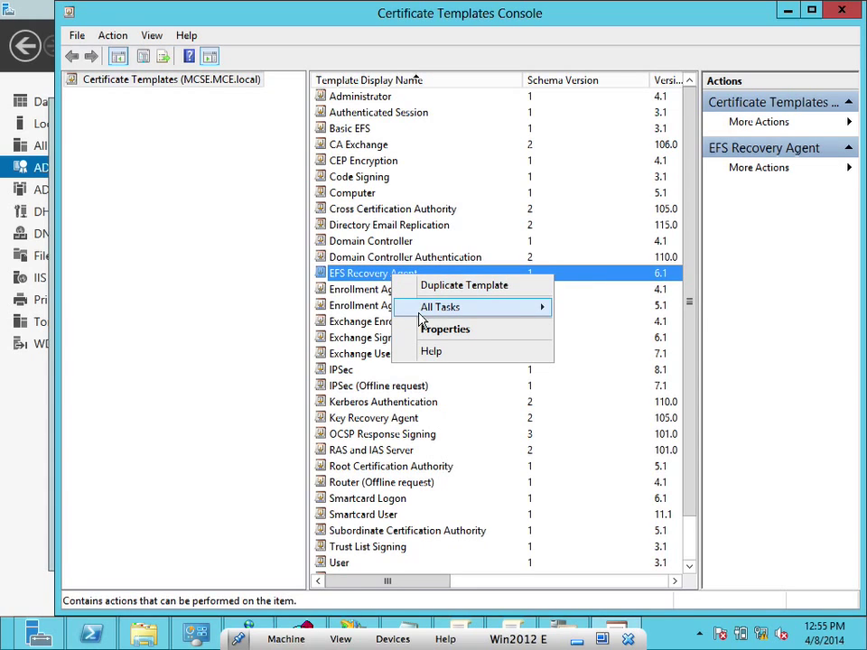
pyautogui.click(462, 285)
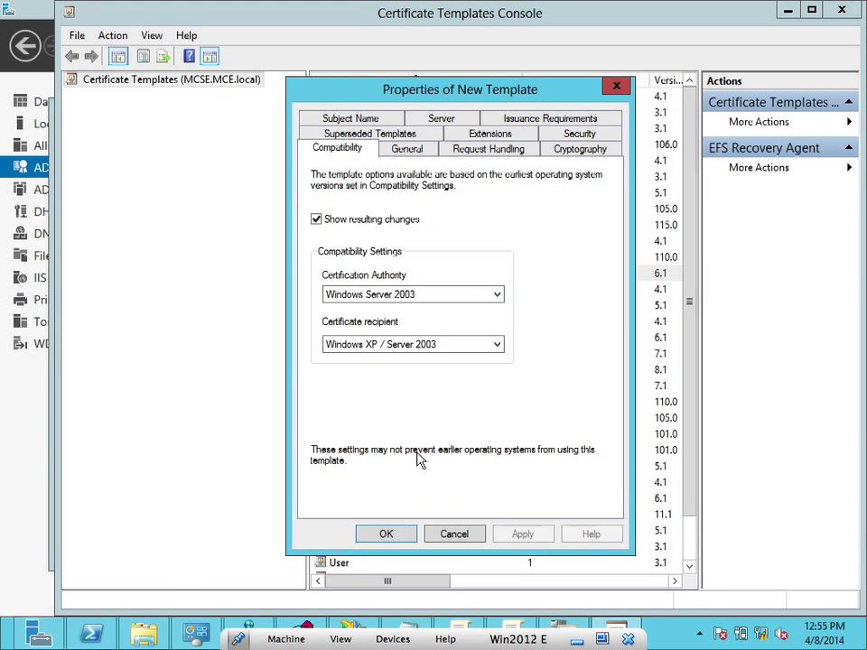
pyautogui.click(364, 119)
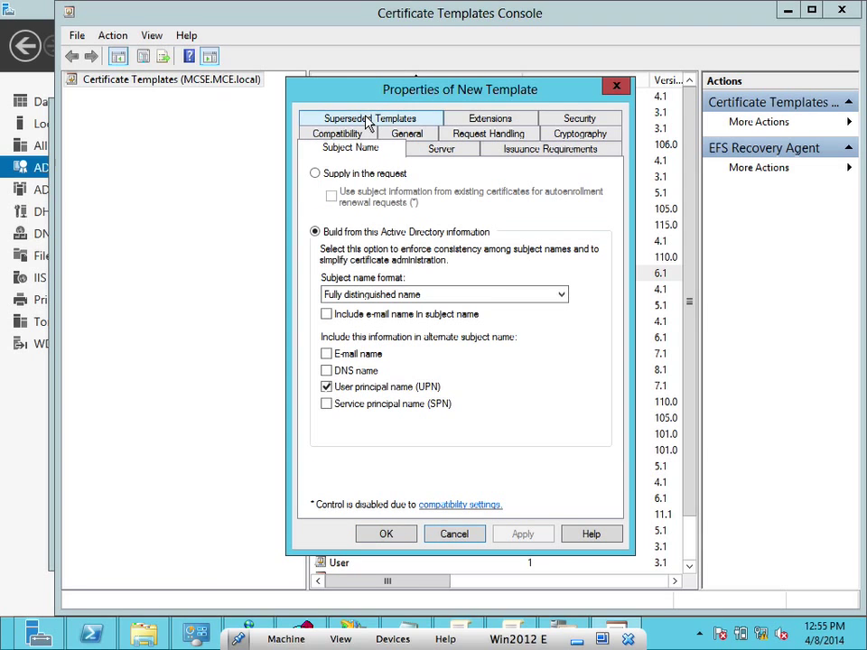
pyautogui.click(580, 120)
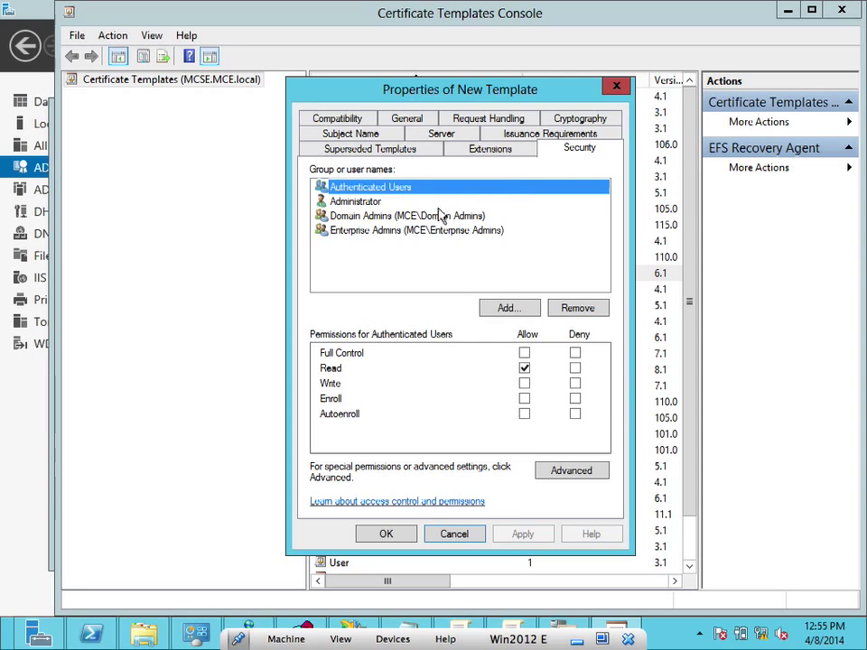
pyautogui.click(525, 415)
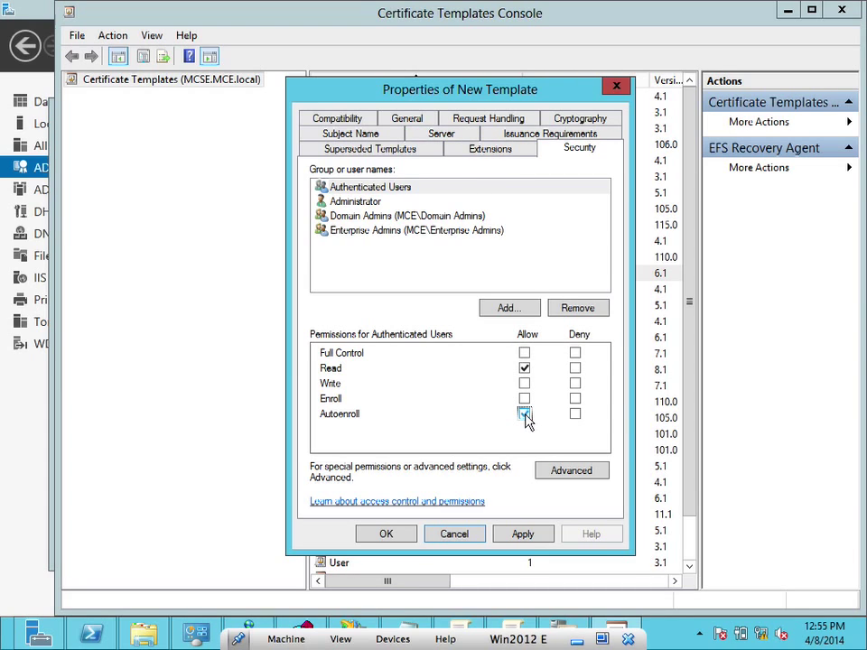
pyautogui.click(384, 188)
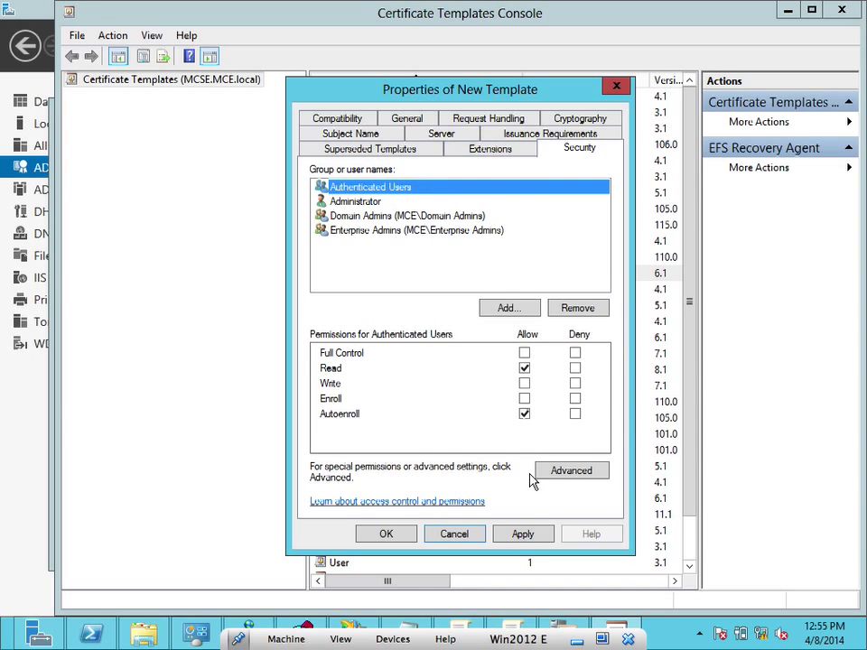
pyautogui.click(520, 533)
pyautogui.click(390, 540)
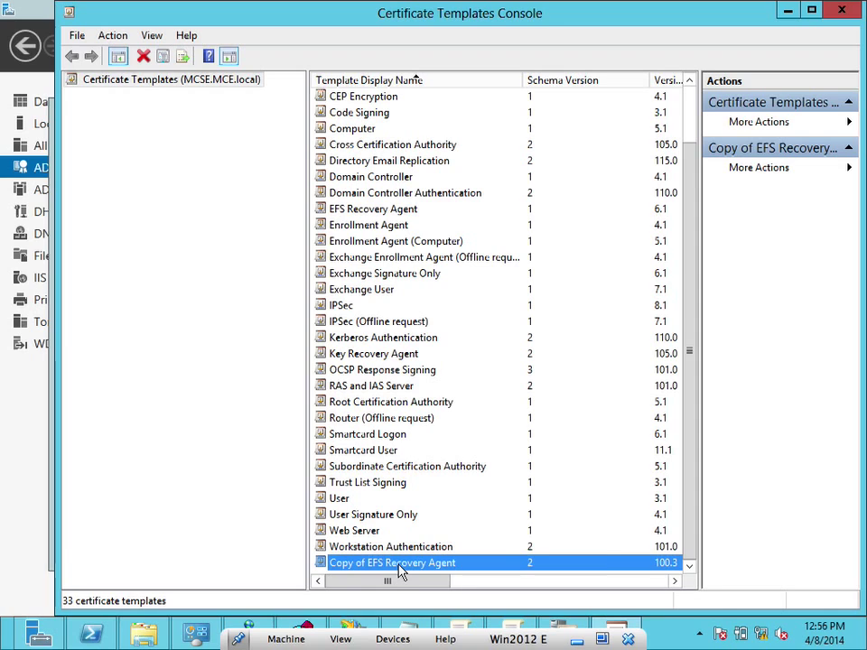
# Close the Certificate Templates Console with Copy of EFS Recovery Agent now listed
pyautogui.rightClick(399, 567)
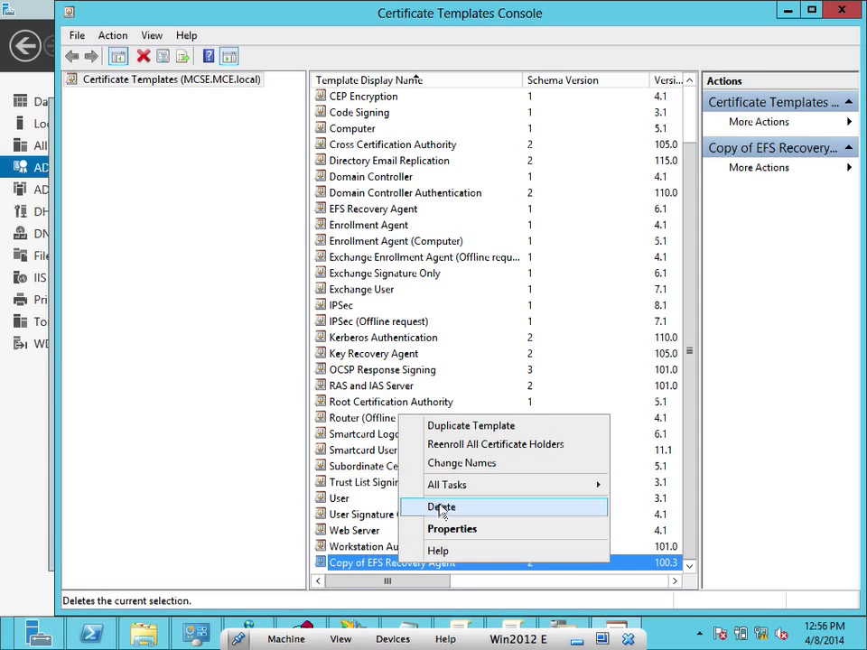
pyautogui.moveTo(453, 489)
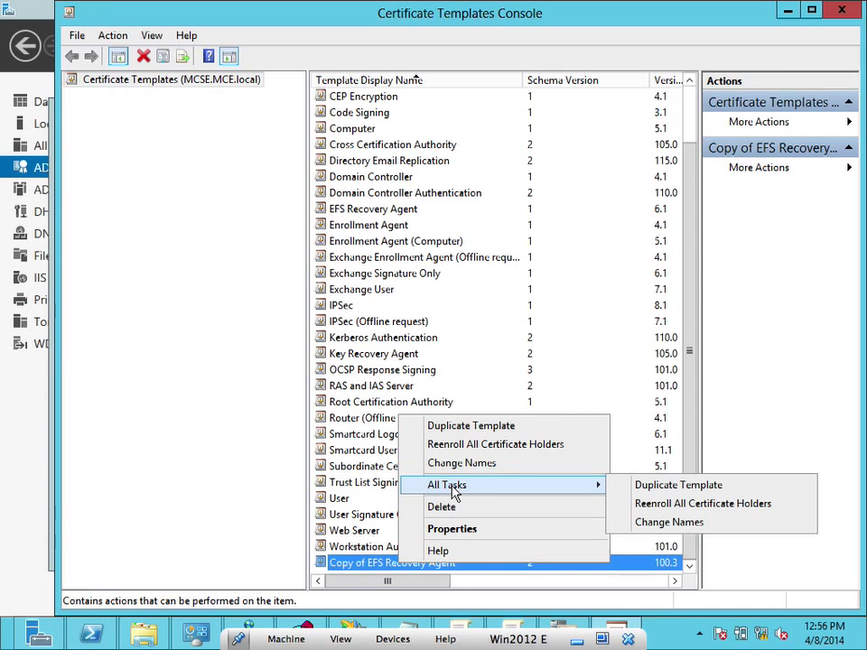
pyautogui.click(361, 565)
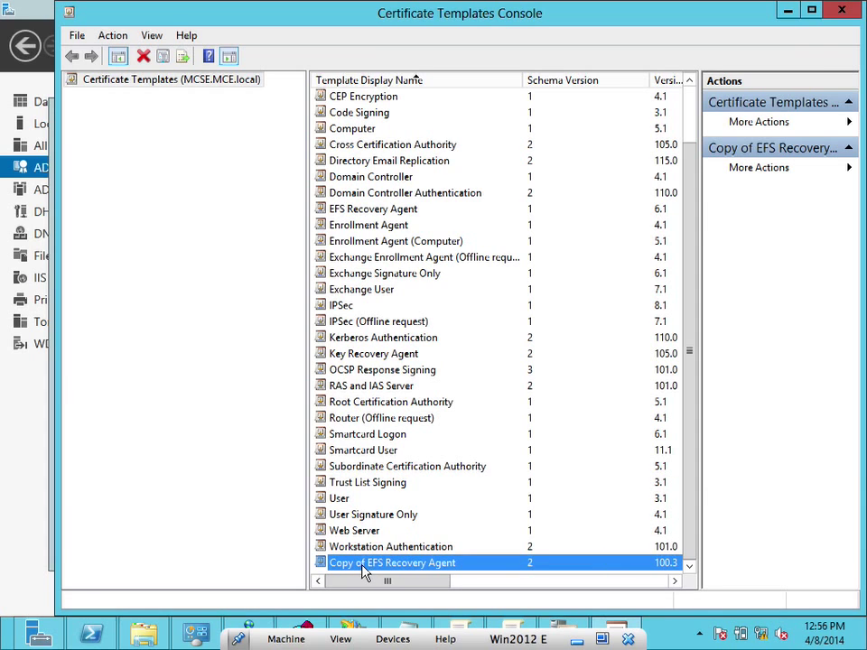
pyautogui.click(843, 12)
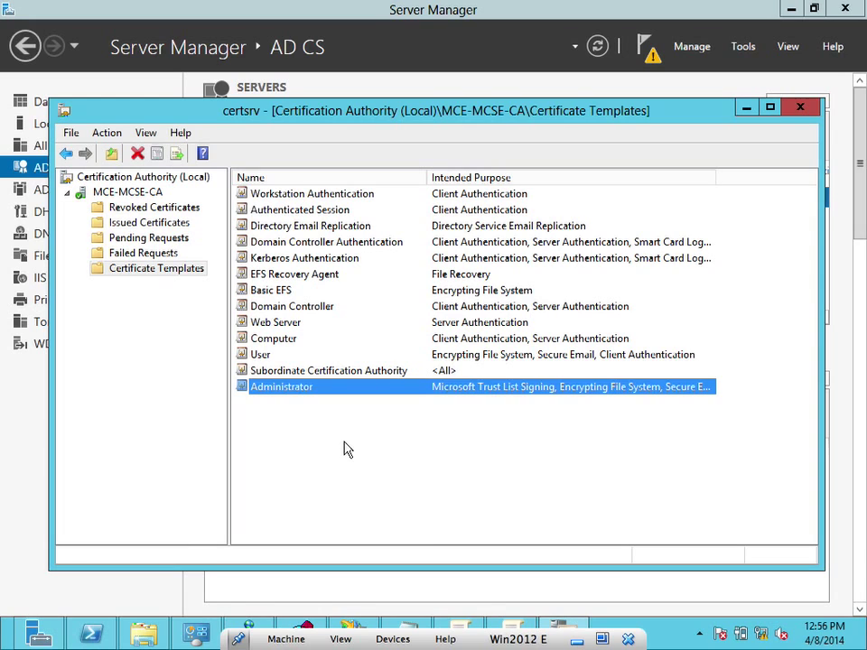
# Refresh the CA's certificate template list
pyautogui.rightClick(347, 449)
pyautogui.click(373, 496)
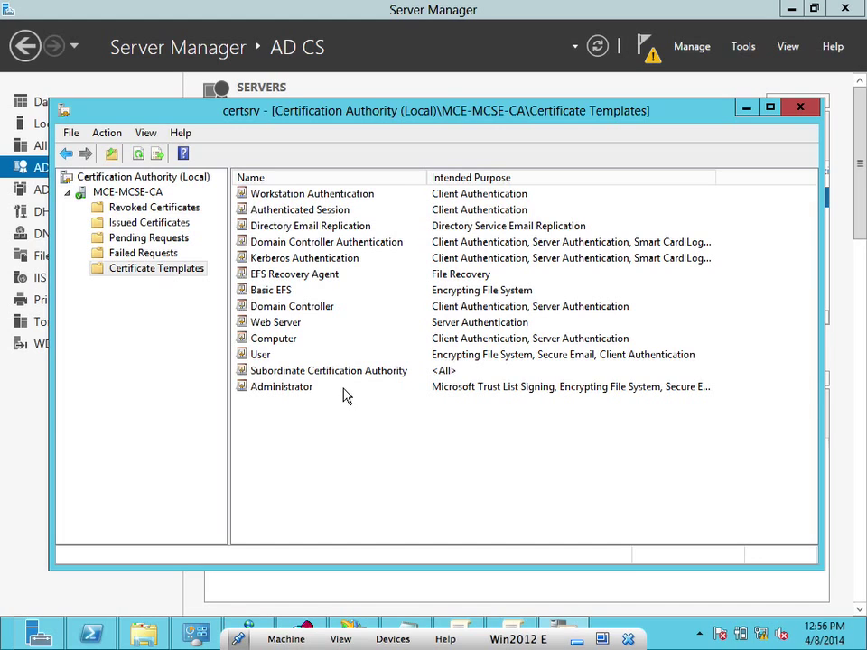
pyautogui.rightClick(190, 270)
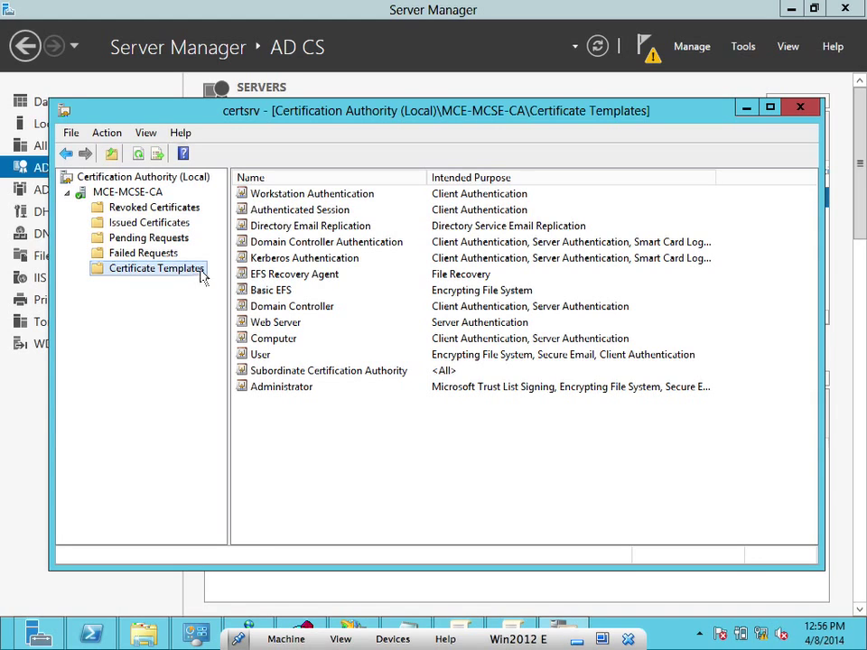
pyautogui.rightClick(275, 287)
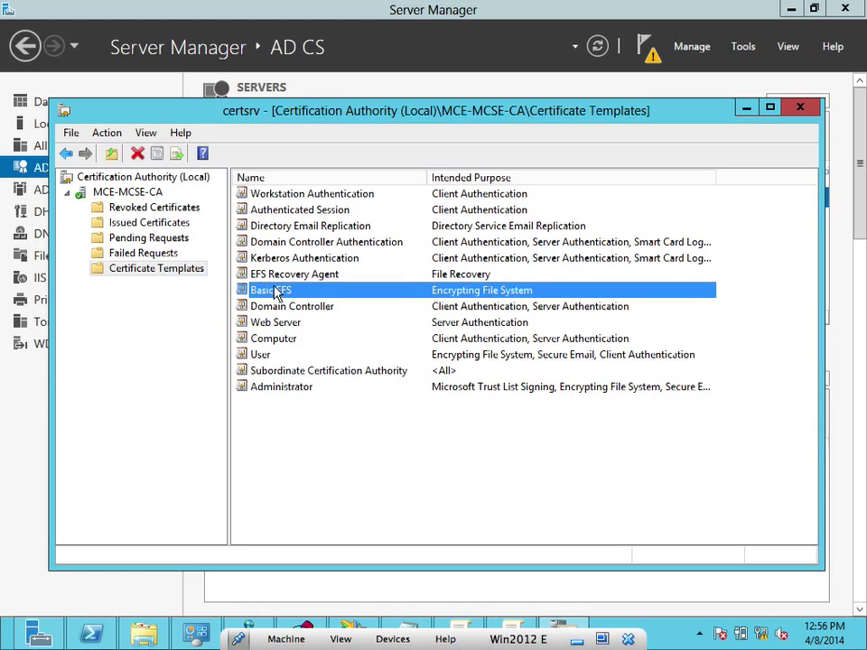
pyautogui.click(262, 284)
# Open New > Certificate Template to Issue and scroll to Copy of EFS Recovery Agent
pyautogui.rightClick(172, 271)
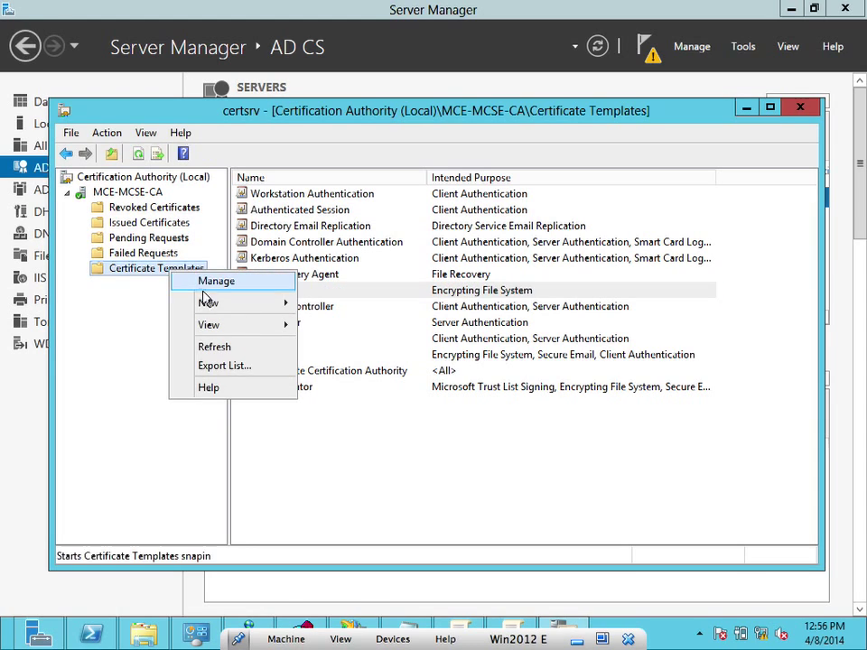
pyautogui.moveTo(225, 312)
pyautogui.moveTo(234, 331)
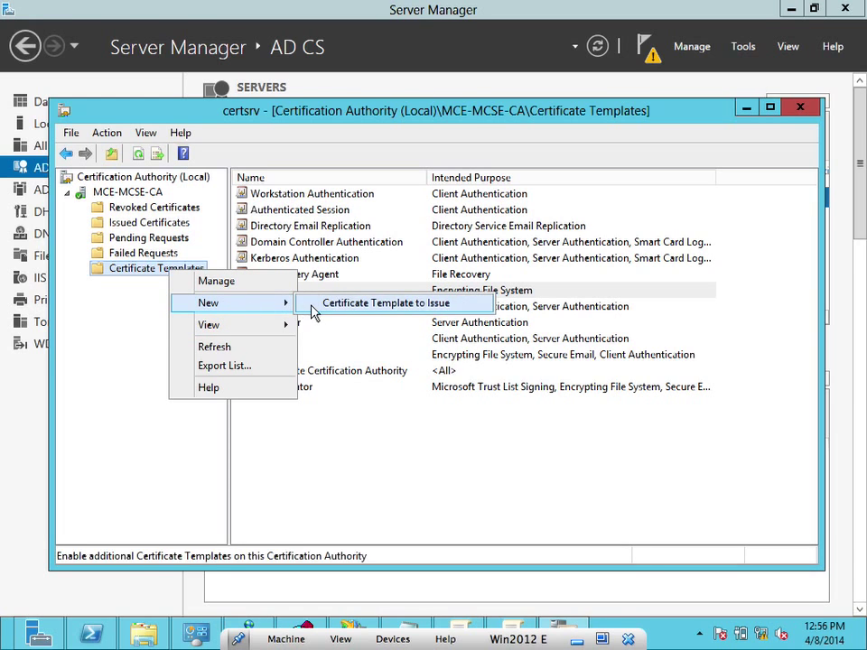
pyautogui.click(316, 310)
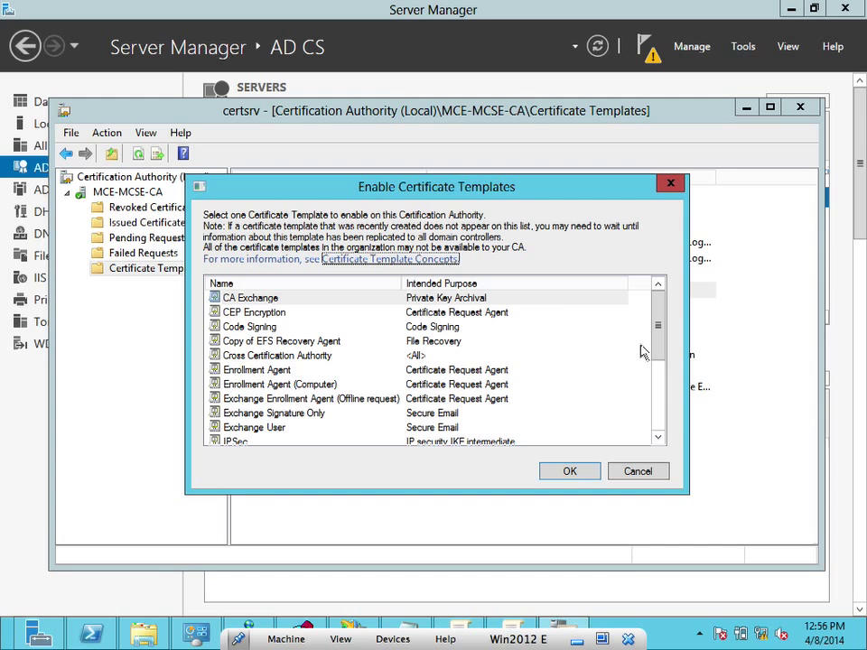
pyautogui.moveTo(657, 340); pyautogui.dragTo(662, 412)
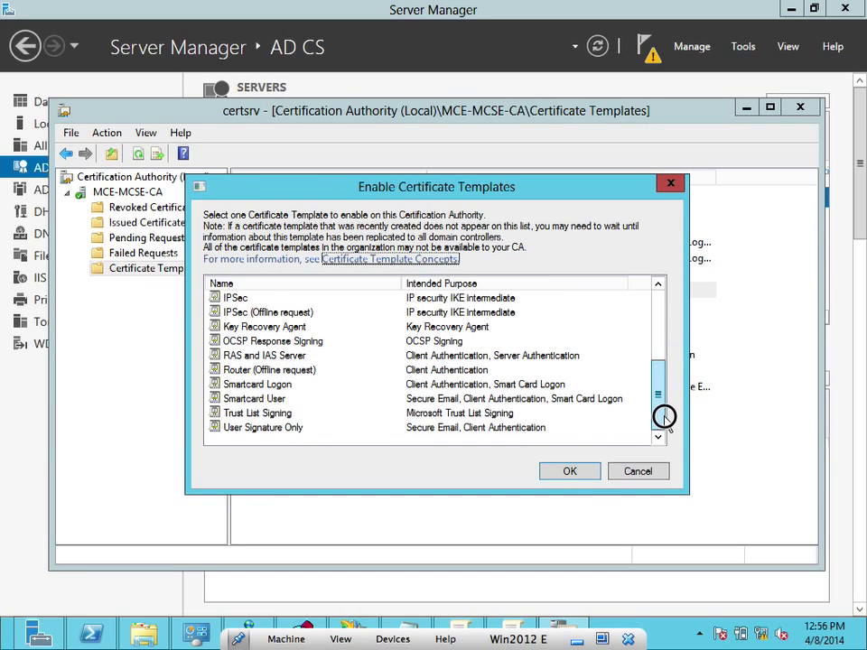
# Cancel the Enable Certificate Templates dialog, check the empty Revoked and Issued Certificates folders, and minimize certsrv
pyautogui.click(640, 473)
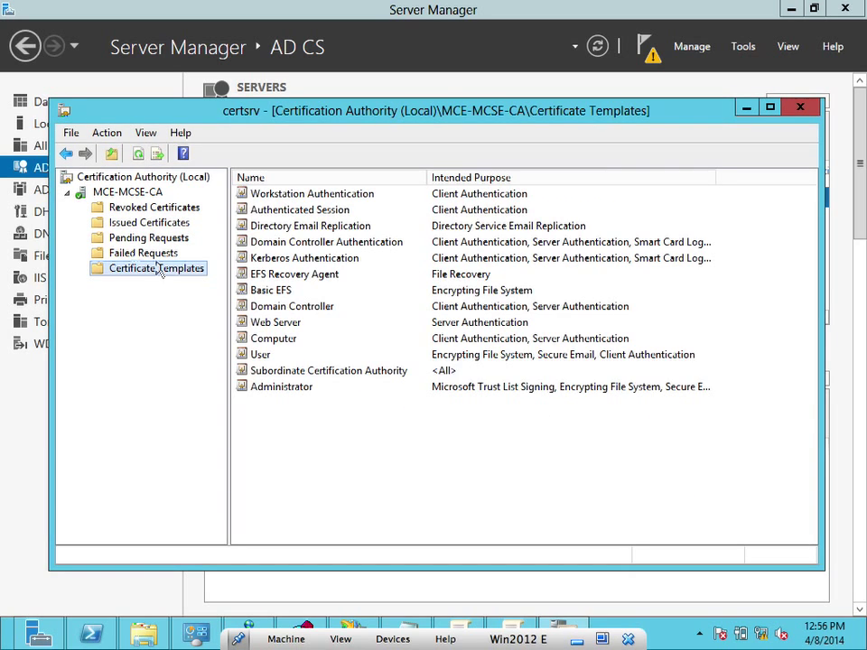
pyautogui.click(123, 207)
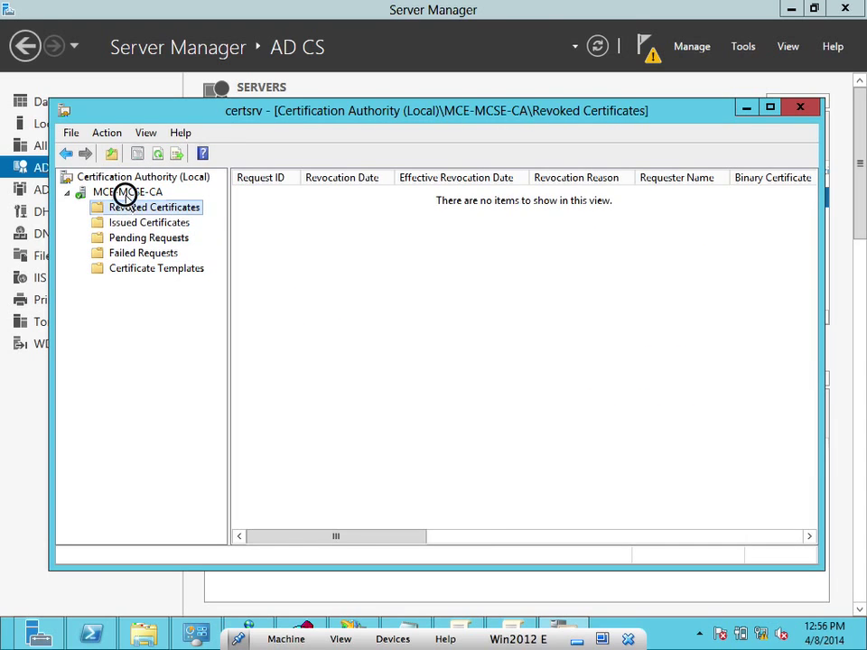
pyautogui.click(125, 192)
pyautogui.click(128, 206)
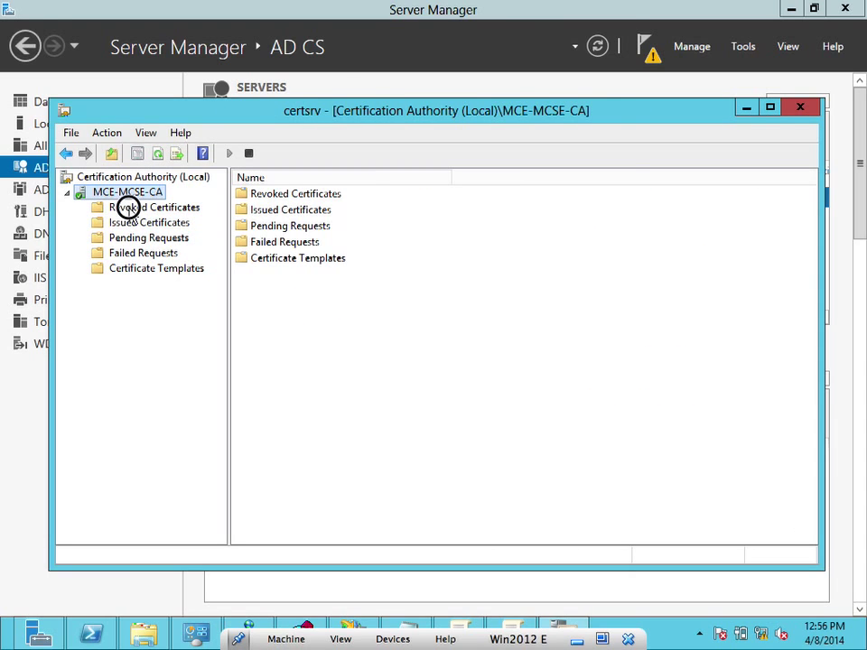
pyautogui.click(111, 223)
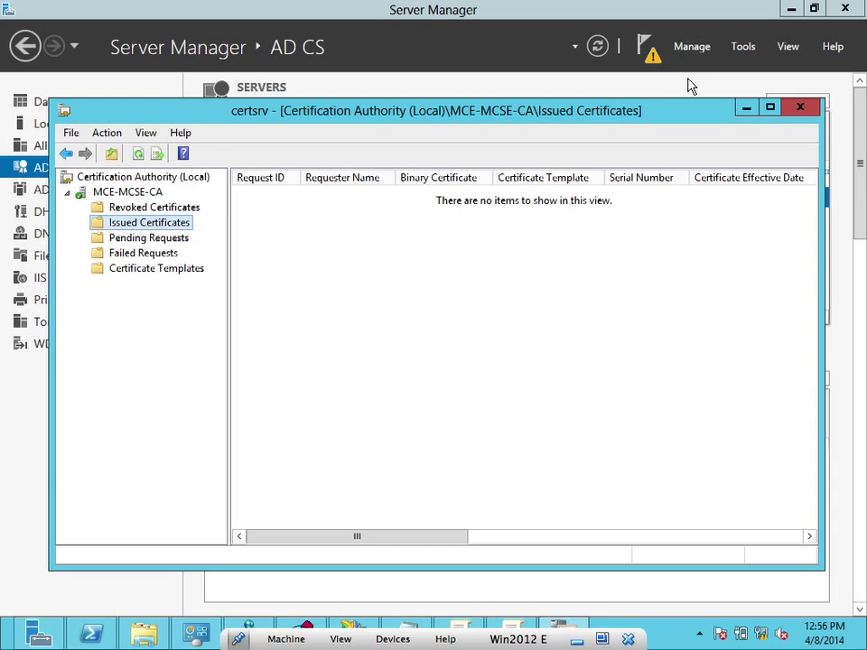
pyautogui.click(746, 108)
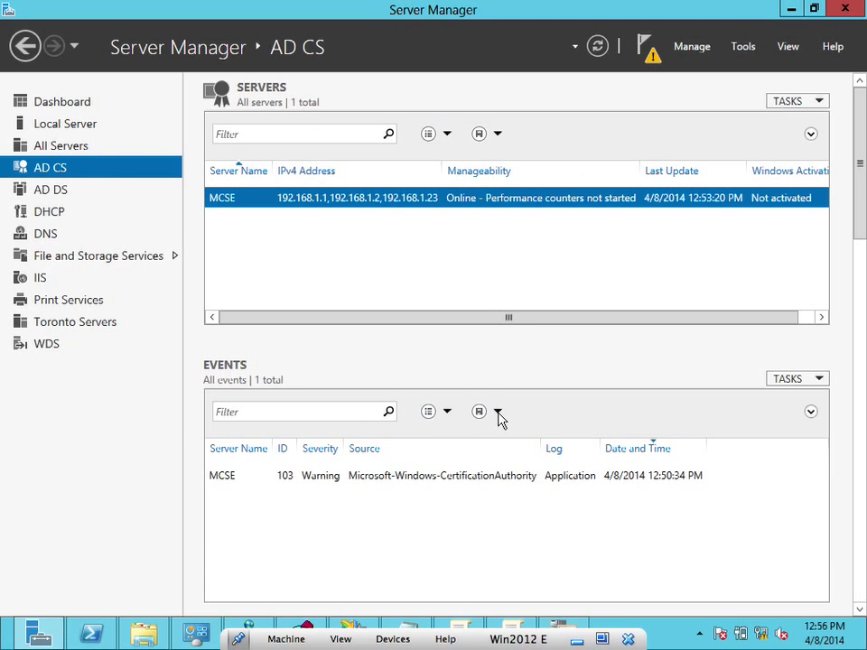
# Minimize Server Manager, search the Start screen for mmc, and launch it
pyautogui.click(35, 636)
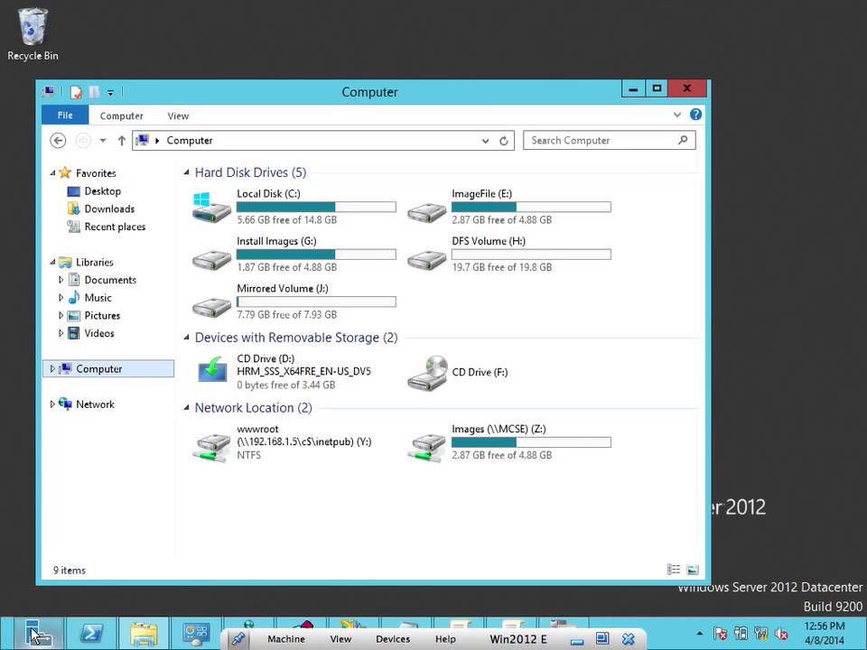
pyautogui.moveTo(863, 5)
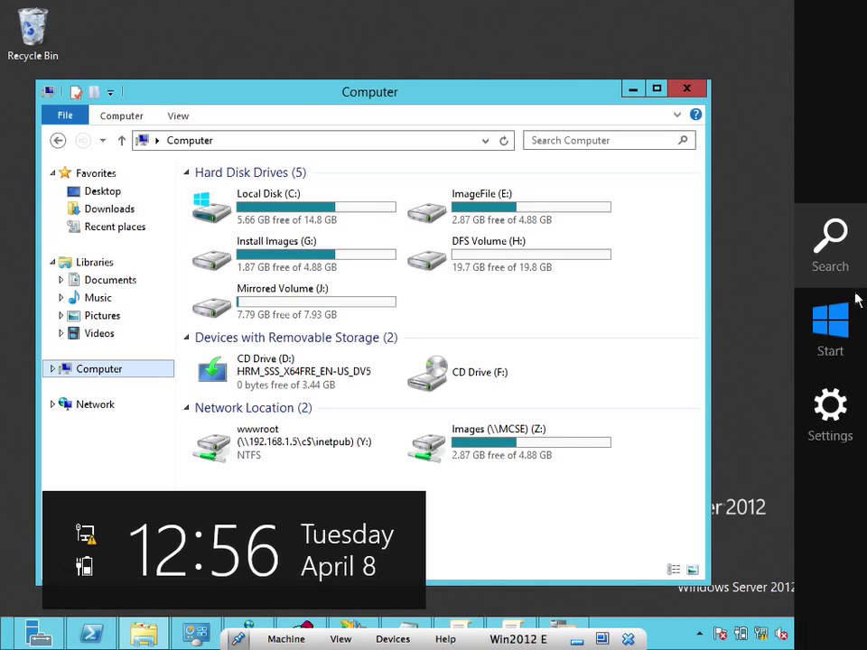
pyautogui.click(849, 324)
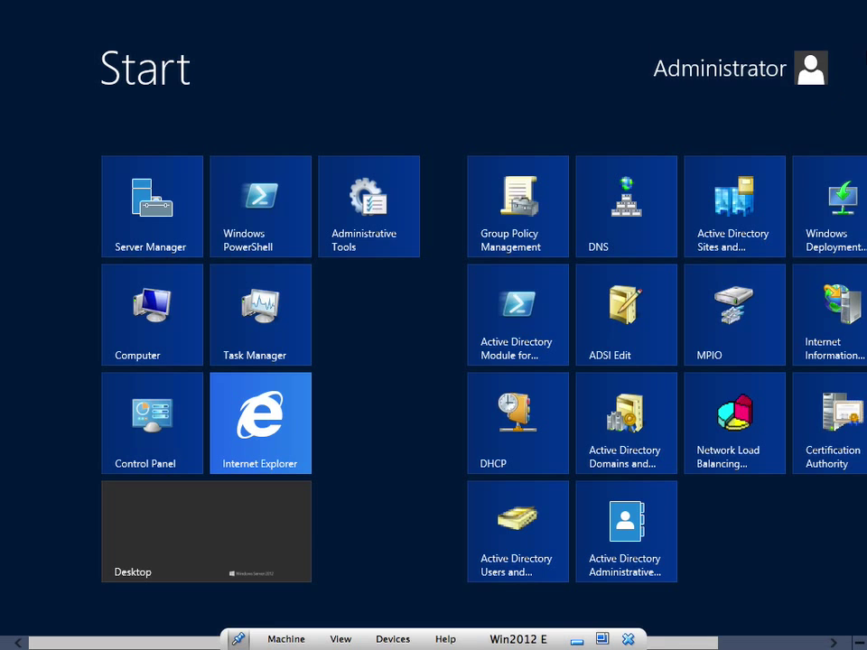
pyautogui.moveTo(852, 189)
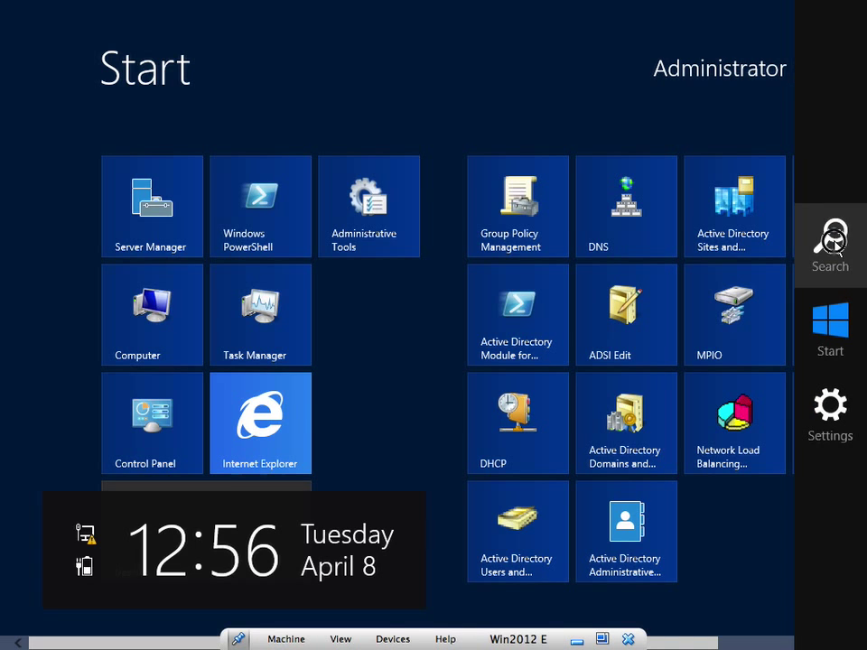
pyautogui.click(833, 239)
pyautogui.write('mcc')
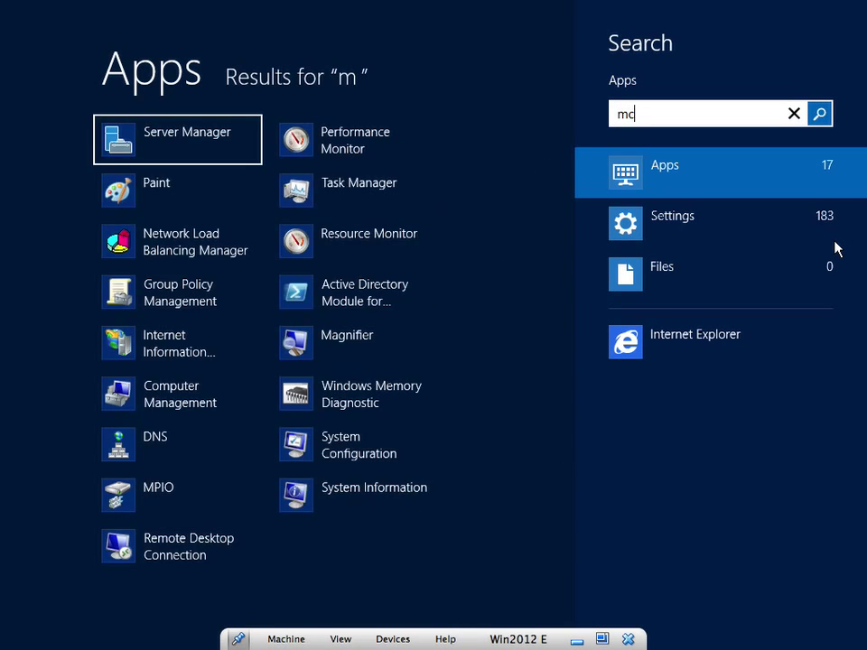
pyautogui.press('BackSpace')
pyautogui.press('BackSpace')
pyautogui.write('mc')
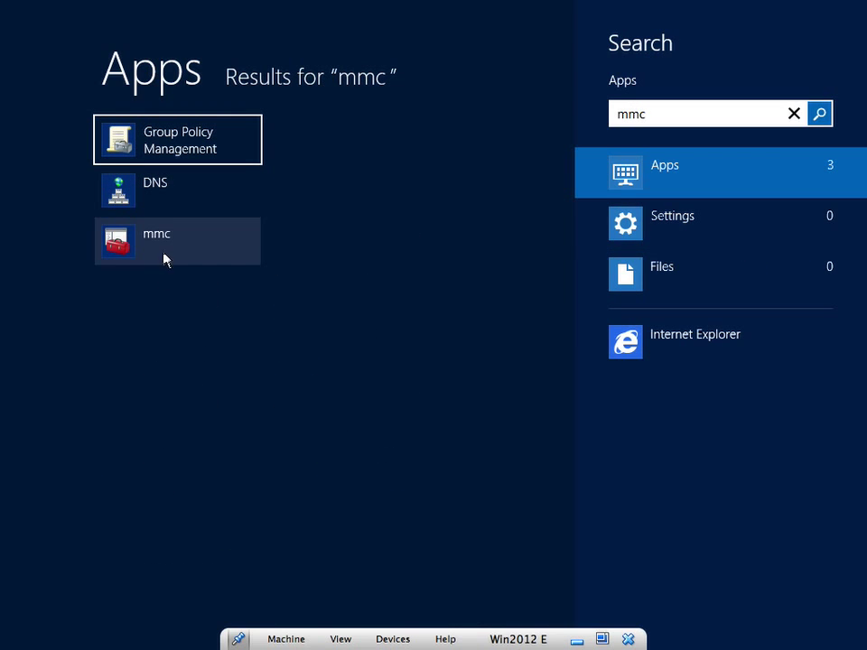
pyautogui.click(168, 250)
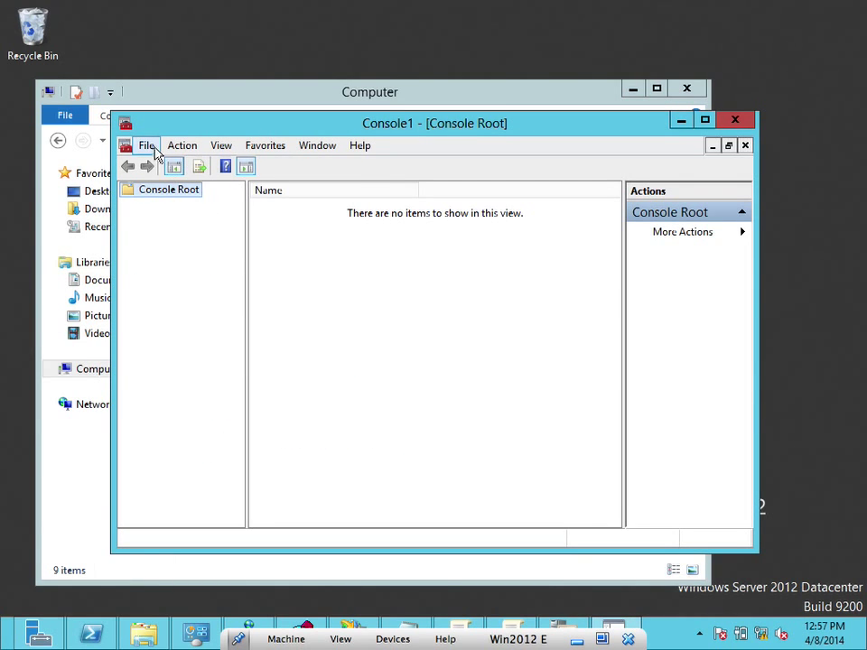
# Add the Certificates snap-in for My user account through File > Add/Remove Snap-in
pyautogui.click(150, 147)
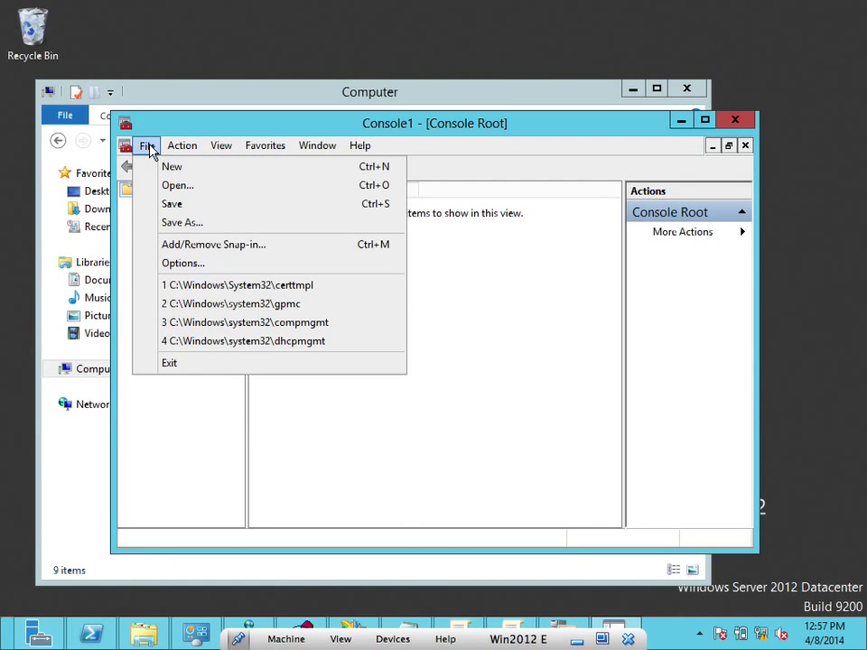
pyautogui.click(202, 247)
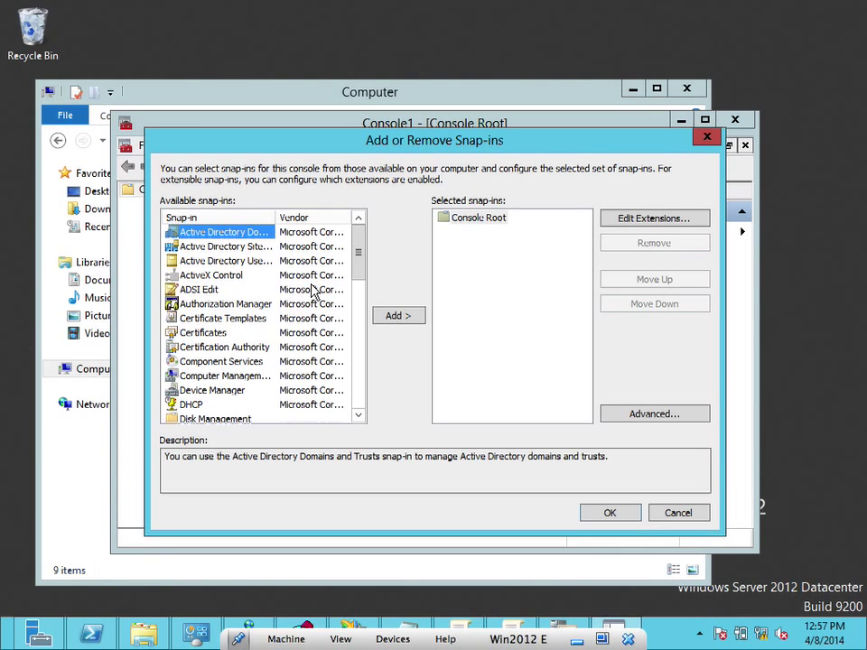
pyautogui.click(231, 333)
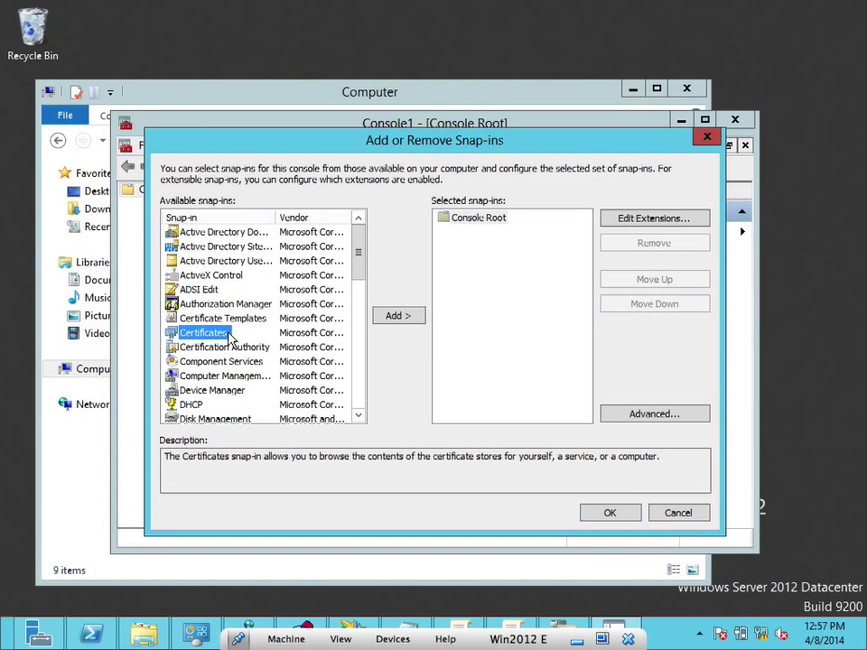
pyautogui.click(395, 316)
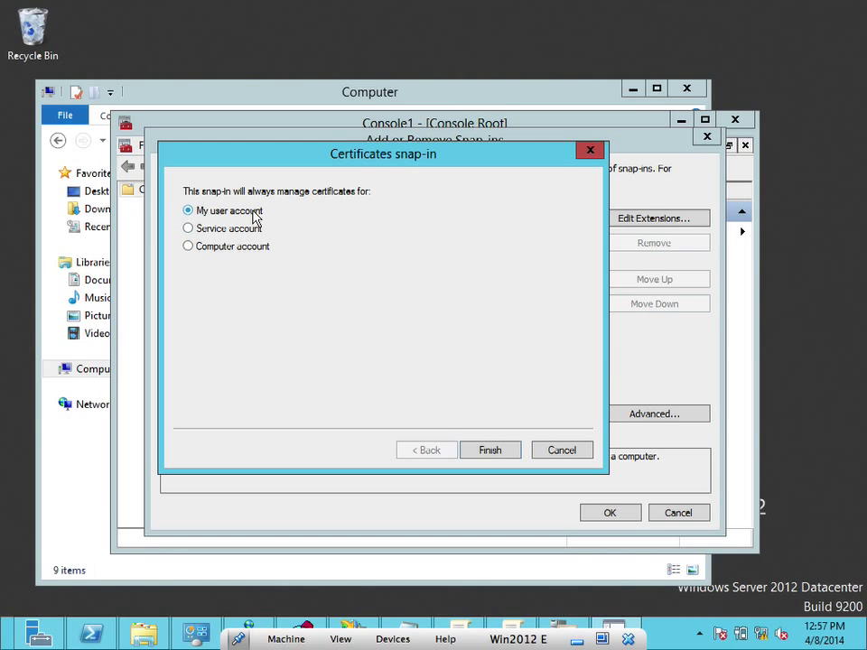
pyautogui.click(489, 450)
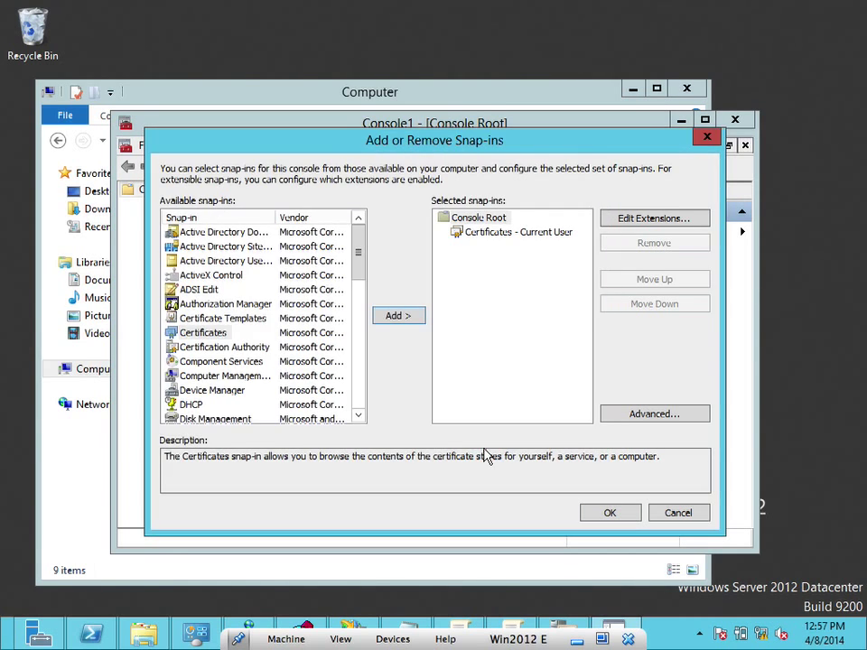
pyautogui.click(608, 513)
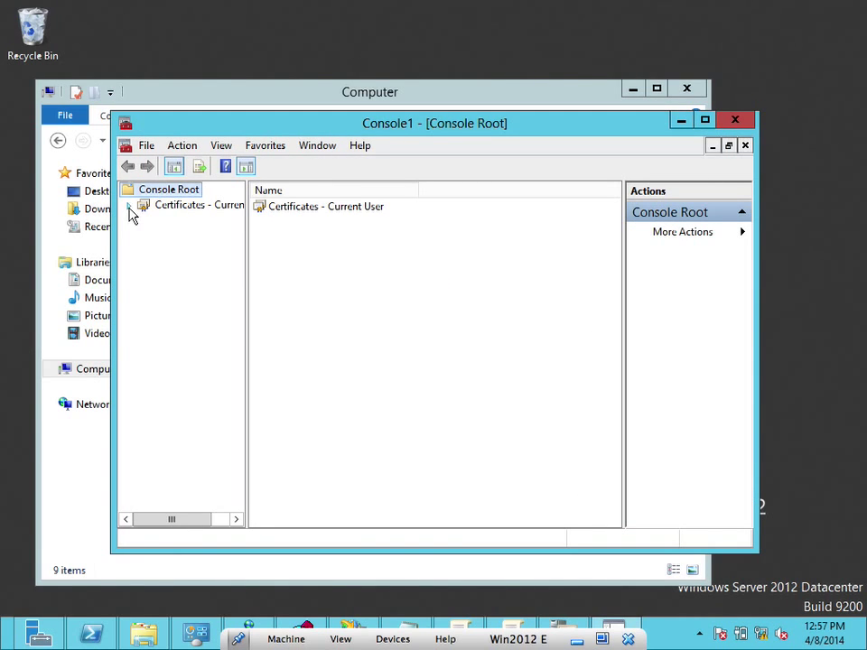
# Expand Certificates - Current User > Personal > Certificates and choose All Tasks > Request New Certificate
pyautogui.click(129, 206)
pyautogui.click(176, 221)
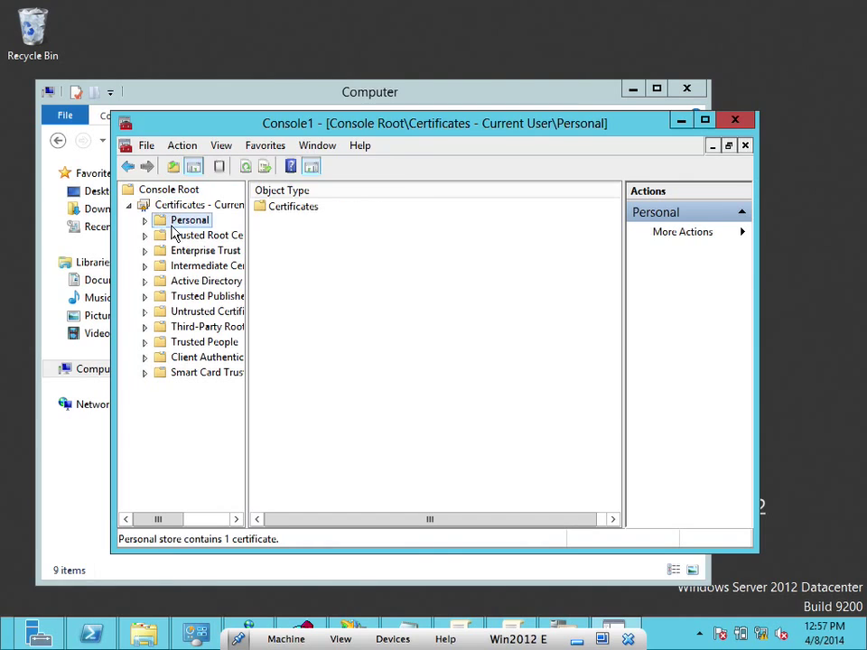
pyautogui.click(146, 222)
pyautogui.click(181, 235)
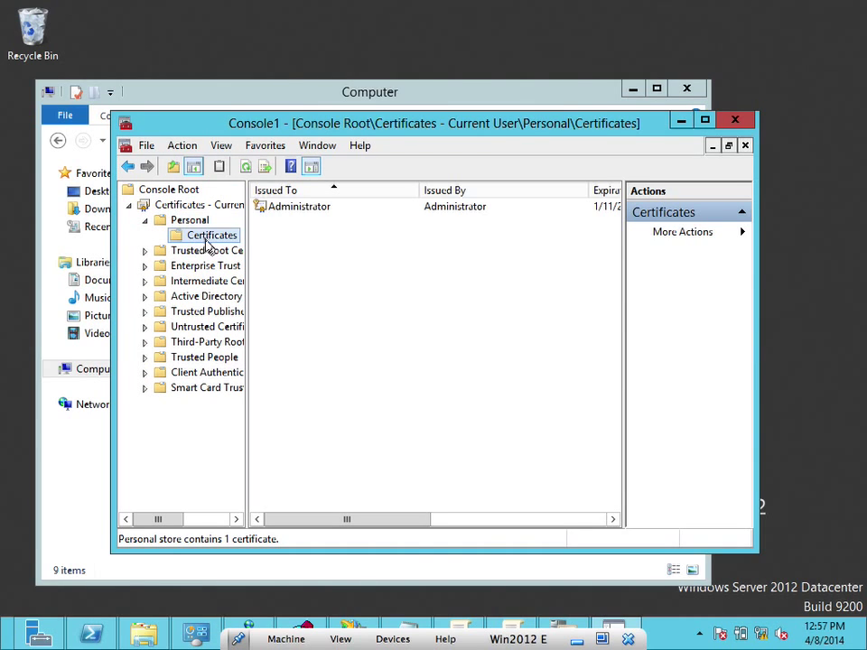
pyautogui.moveTo(323, 521); pyautogui.dragTo(269, 459)
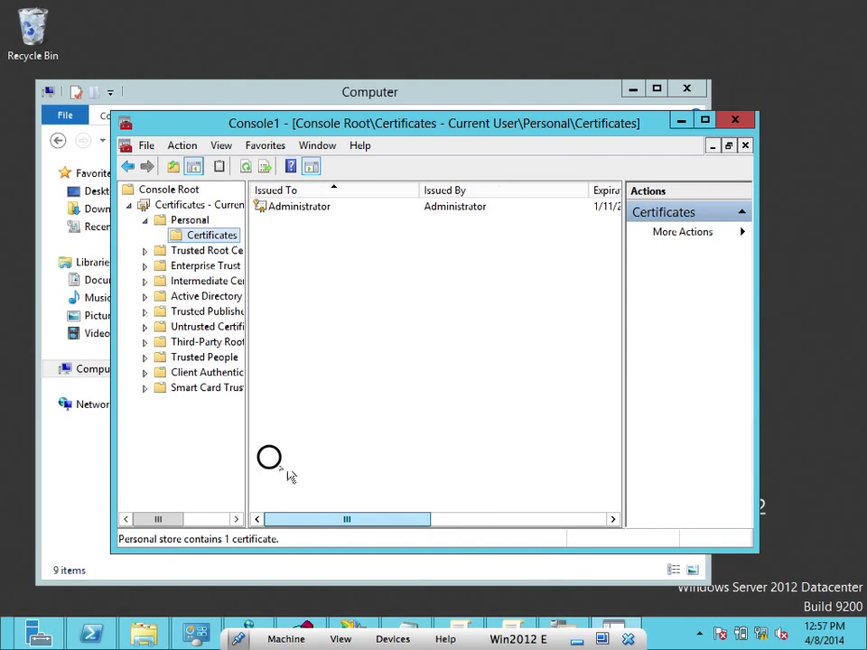
pyautogui.click(284, 213)
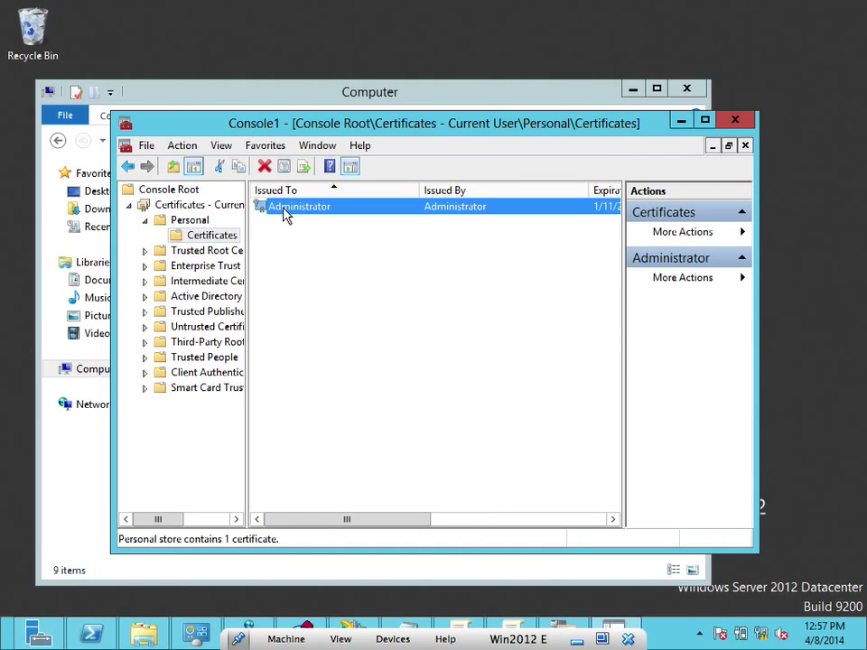
pyautogui.click(219, 237)
pyautogui.rightClick(220, 237)
pyautogui.moveTo(267, 246)
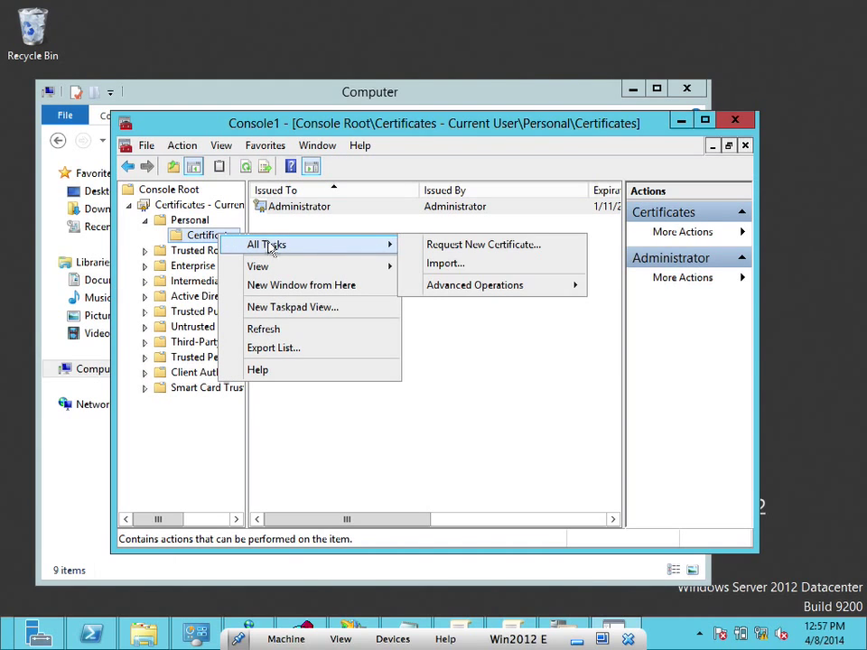
pyautogui.click(432, 246)
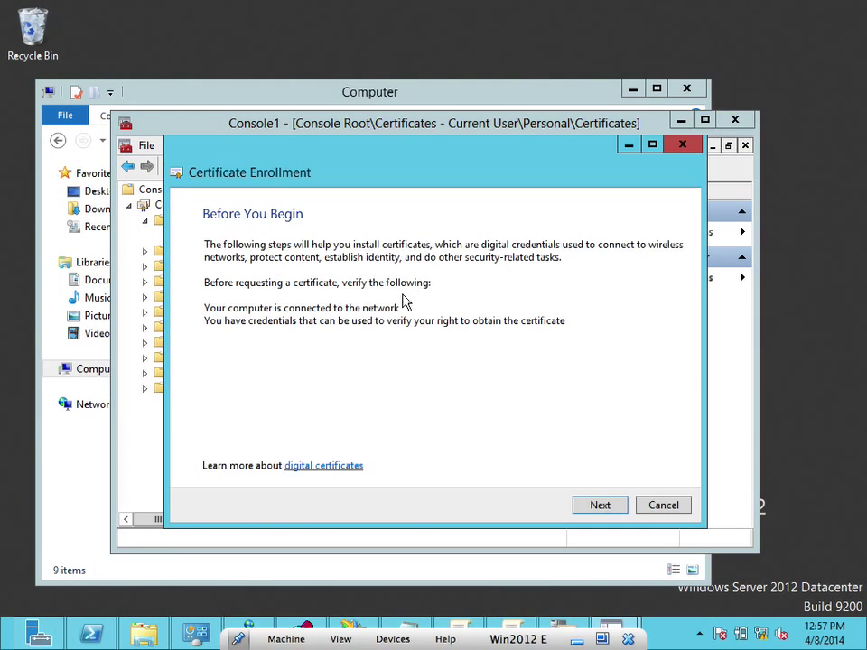
# Advance the Certificate Enrollment wizard using the Active Directory Enrollment Policy
pyautogui.click(598, 507)
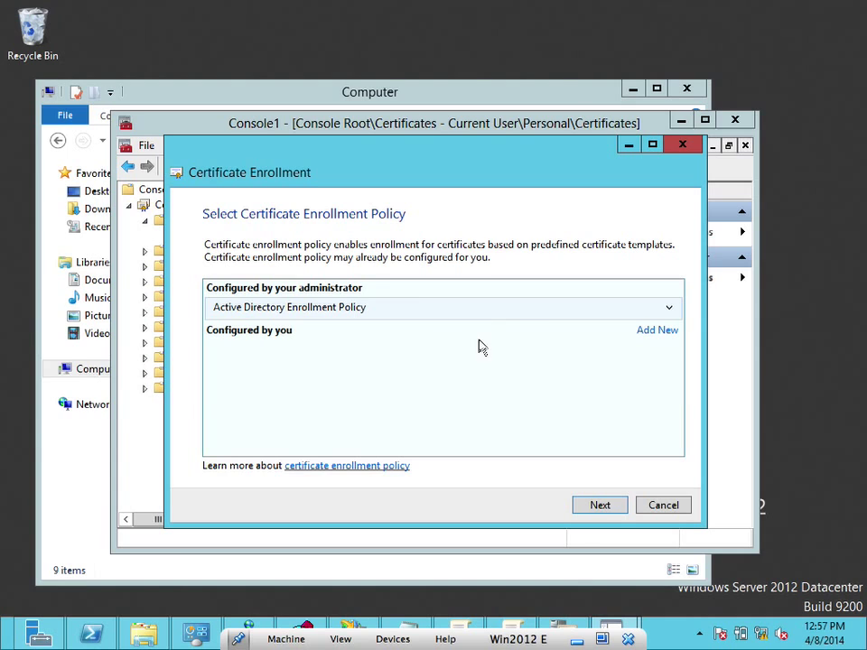
pyautogui.click(656, 329)
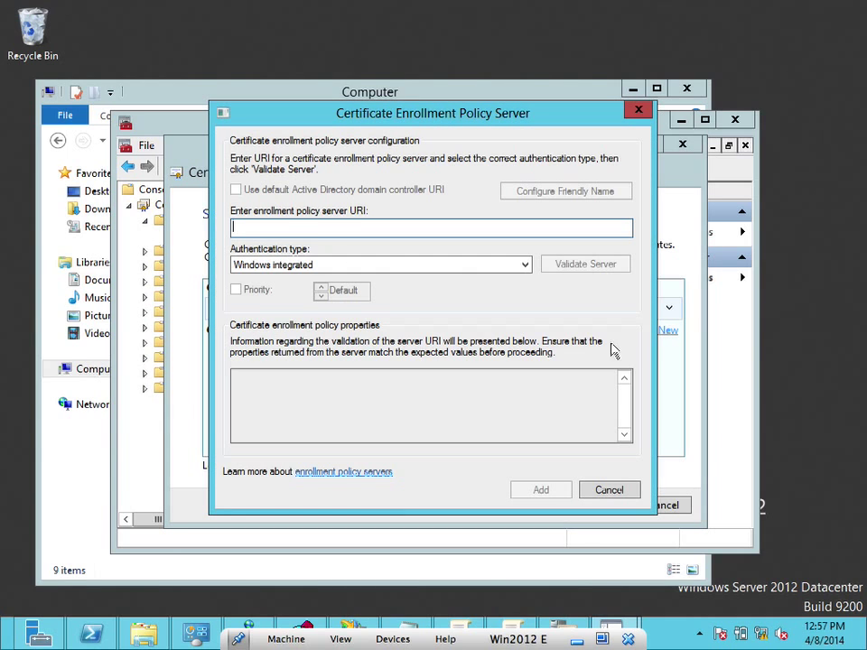
pyautogui.click(610, 490)
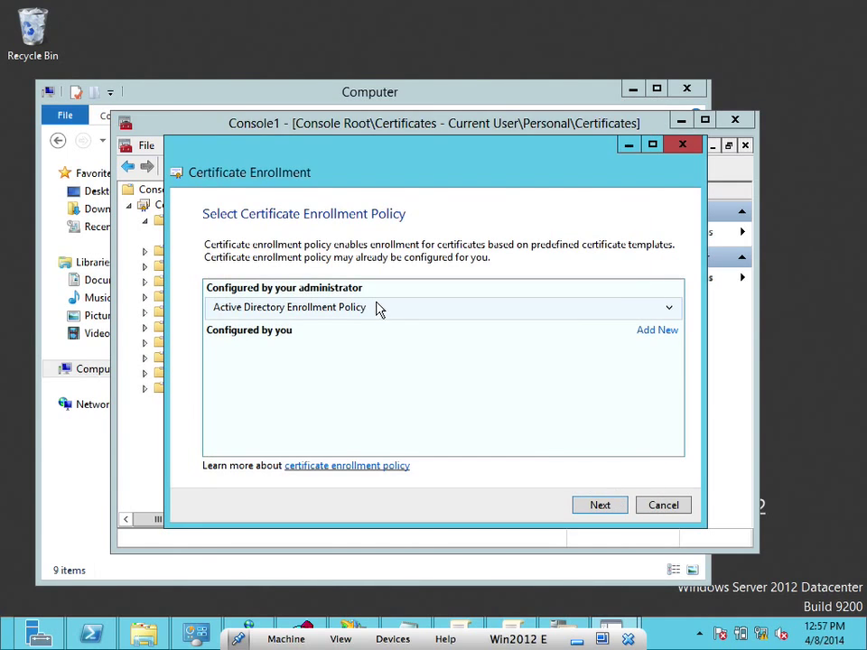
pyautogui.click(595, 511)
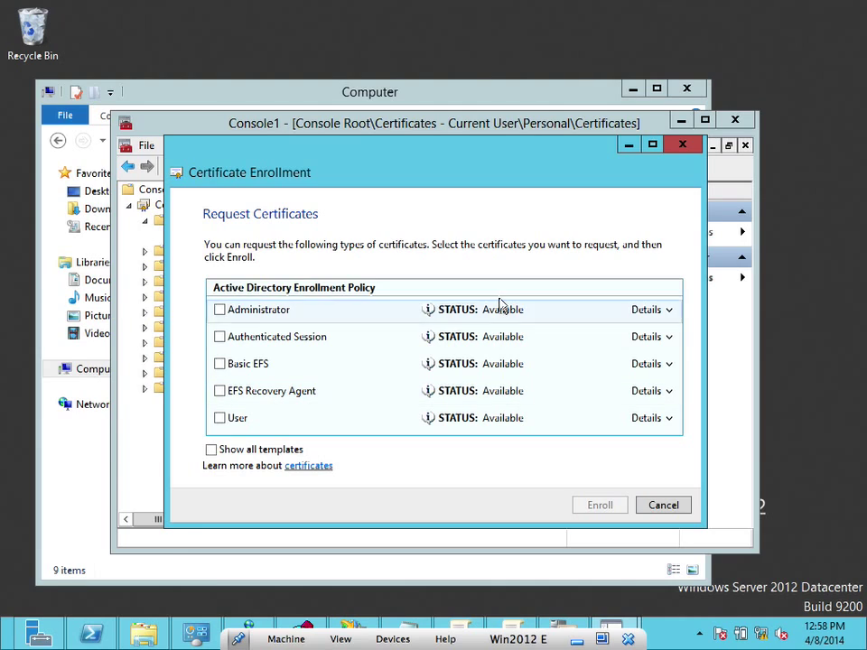
# Check Administrator, Authenticated Session, Basic EFS and EFS Recovery Agent, hide unavailable templates, and enroll all five
pyautogui.click(220, 311)
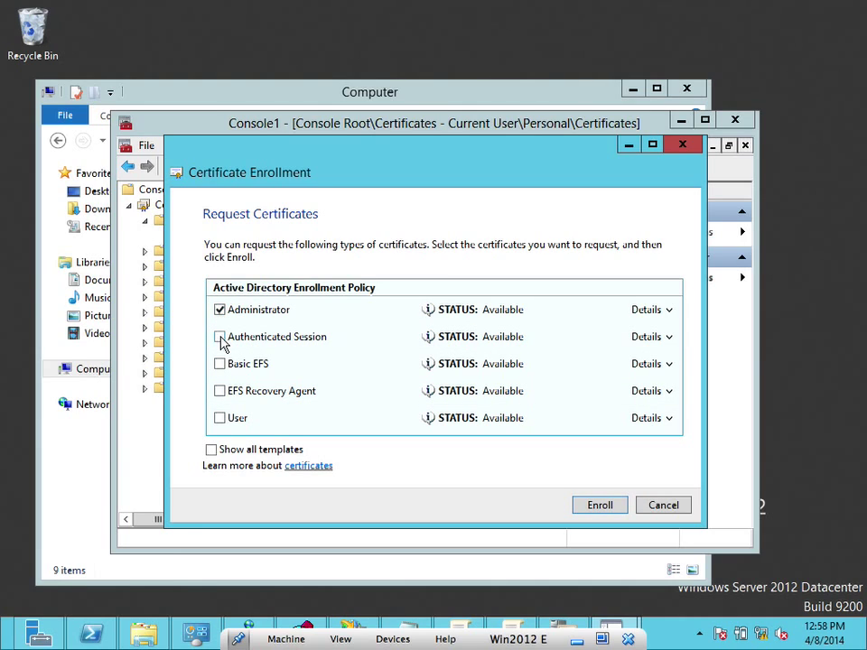
pyautogui.click(221, 339)
pyautogui.click(220, 364)
pyautogui.click(219, 391)
pyautogui.click(210, 450)
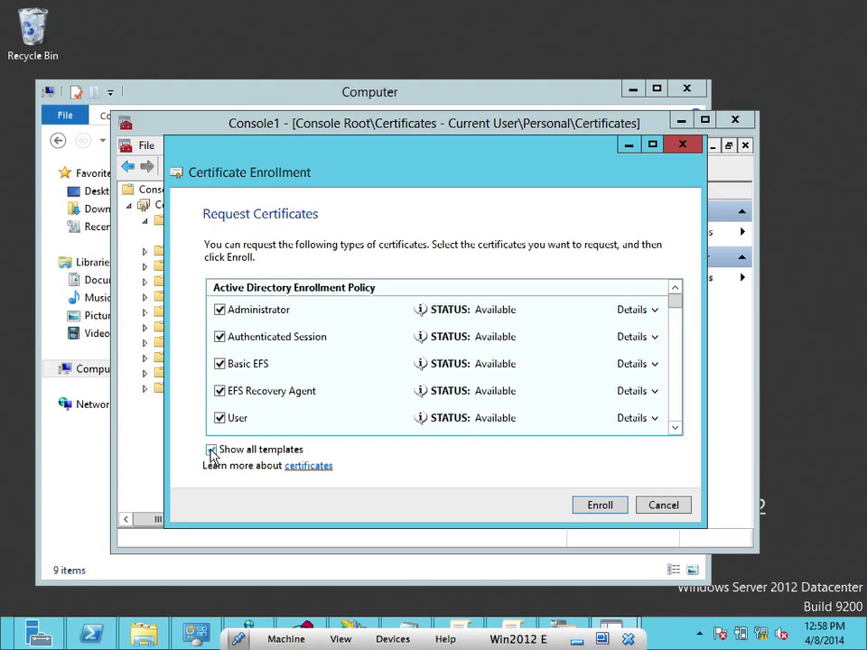
pyautogui.click(678, 312)
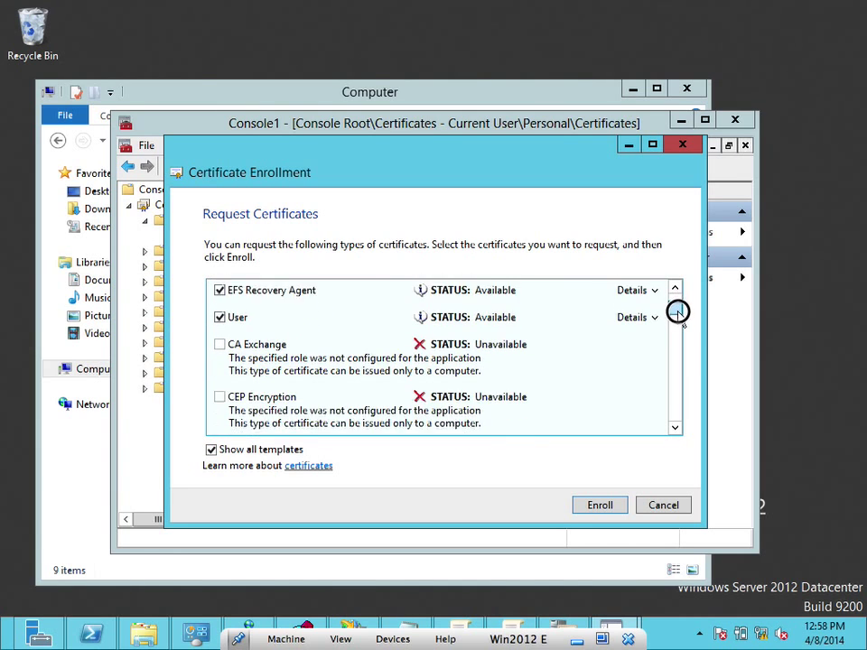
pyautogui.moveTo(678, 312)
pyautogui.mouseDown()
pyautogui.moveTo(691, 348)
pyautogui.moveTo(694, 430)
pyautogui.moveTo(686, 271)
pyautogui.mouseUp()
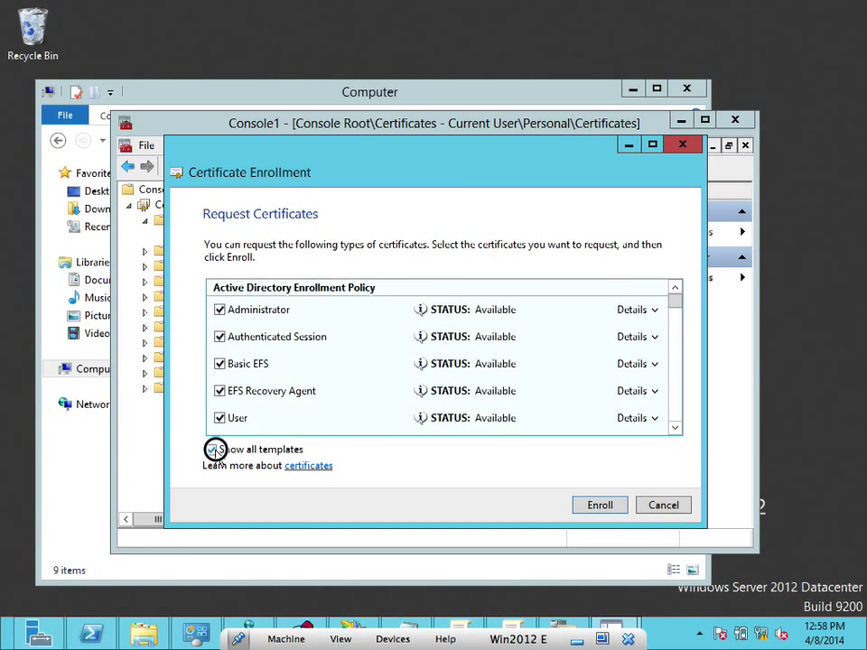
pyautogui.click(214, 449)
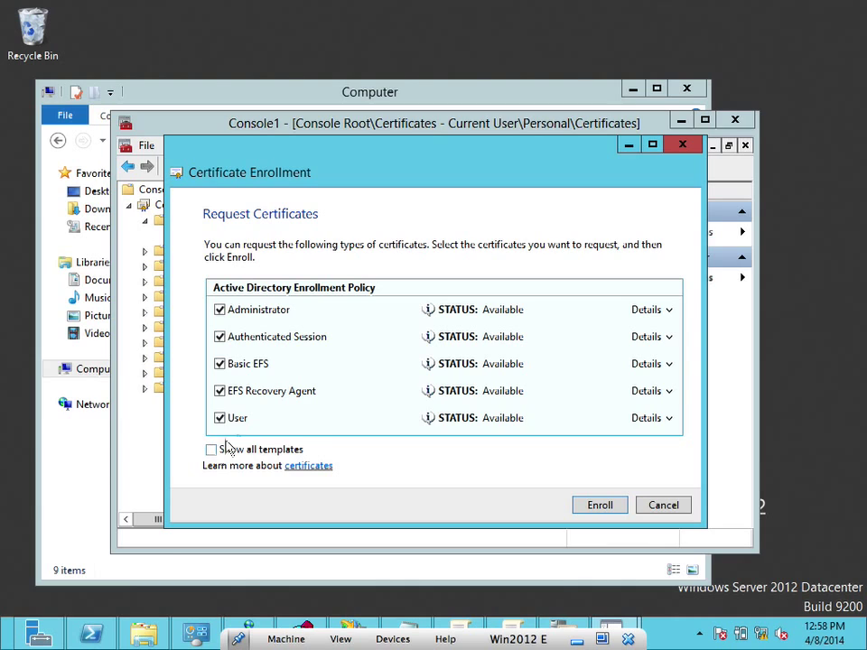
pyautogui.click(602, 507)
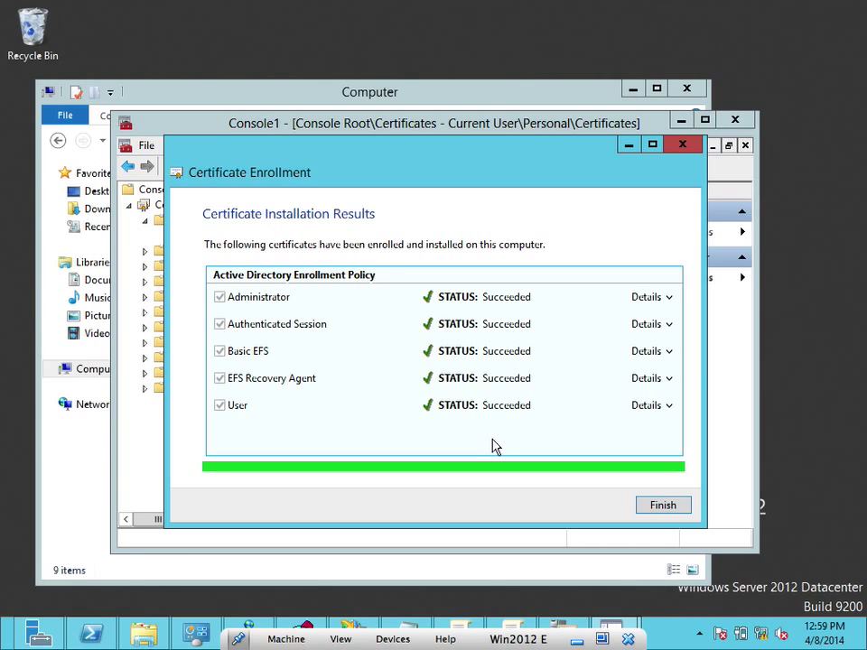
# Finish enrollment, widen Console1 to show more certificate columns, and bring certsrv to the front
pyautogui.click(649, 505)
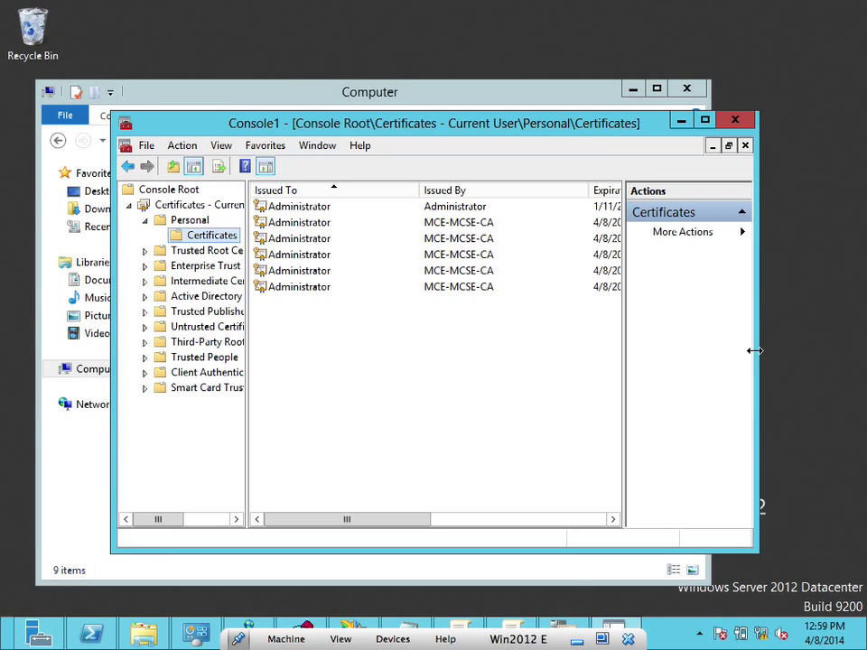
pyautogui.moveTo(755, 351); pyautogui.dragTo(862, 362)
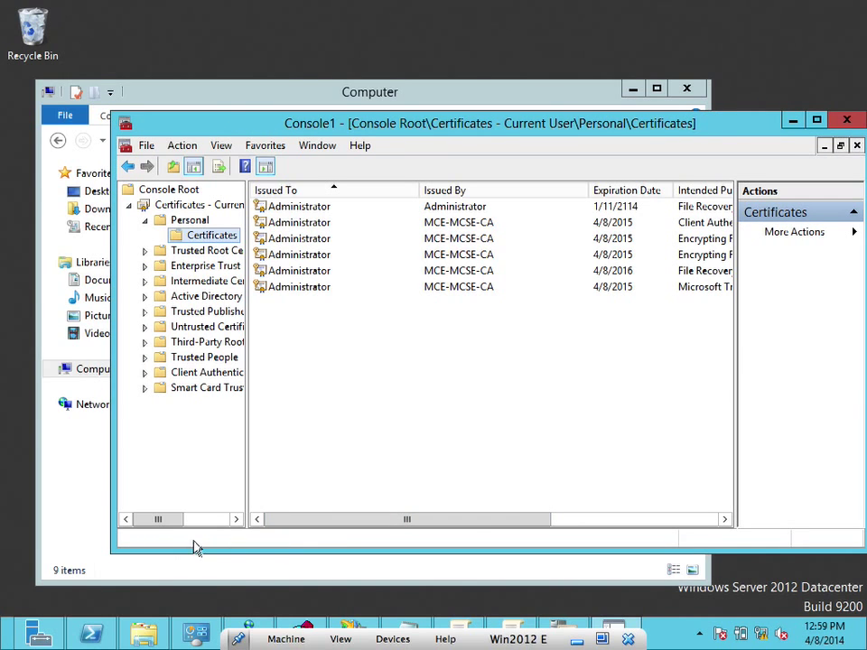
pyautogui.click(564, 630)
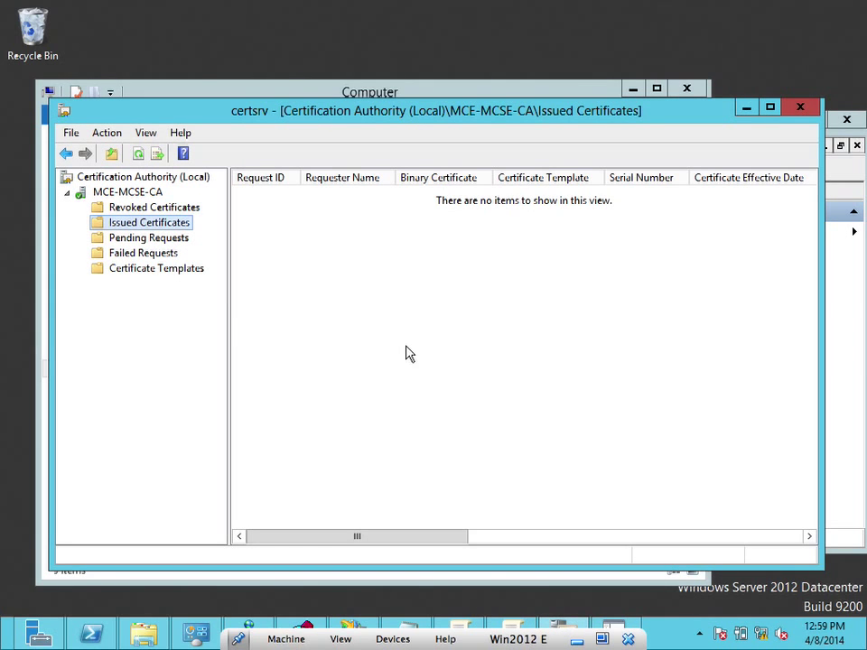
# Refresh Issued Certificates to see the five new certificates, then go to the Certificate Templates folder
pyautogui.click(138, 153)
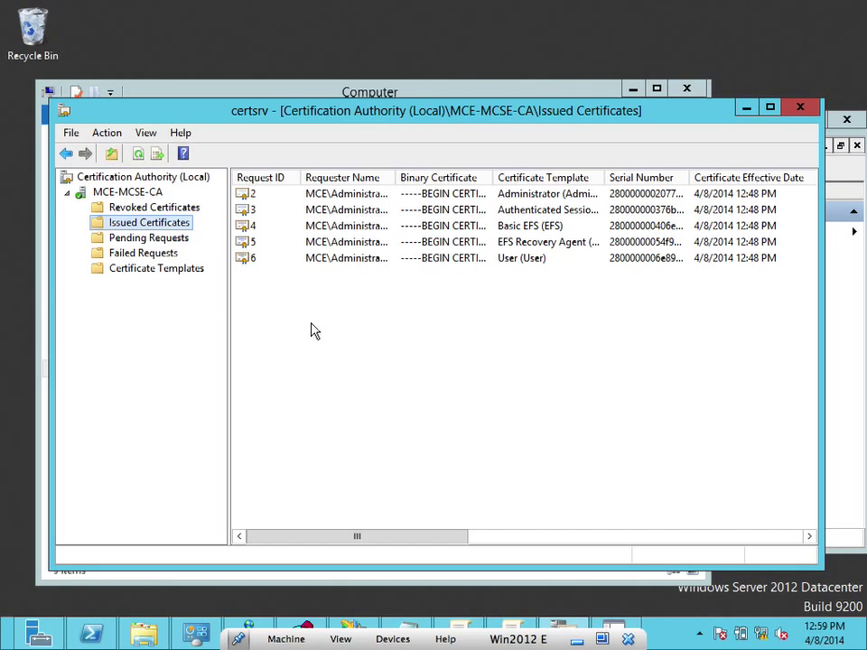
pyautogui.click(616, 624)
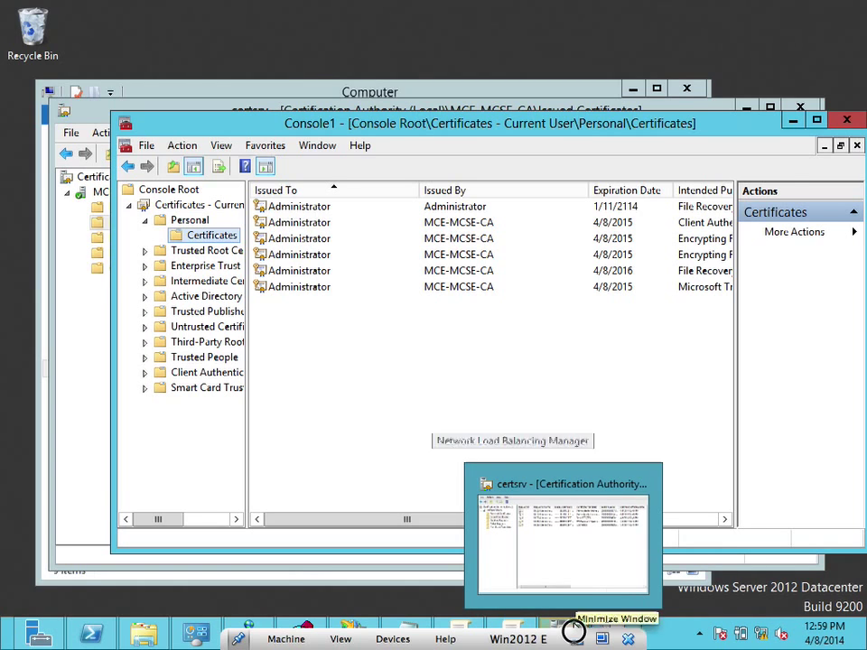
pyautogui.click(792, 120)
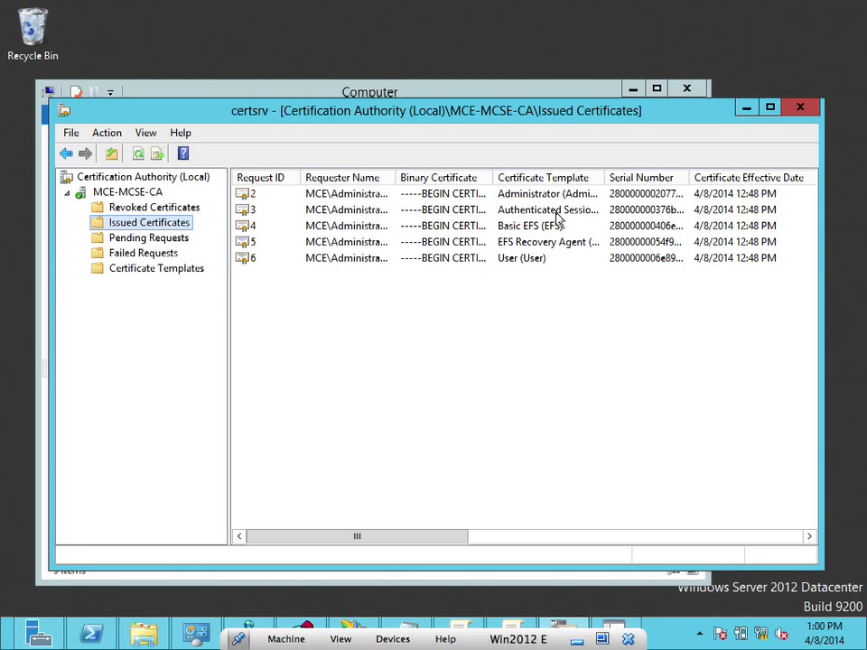
pyautogui.click(130, 271)
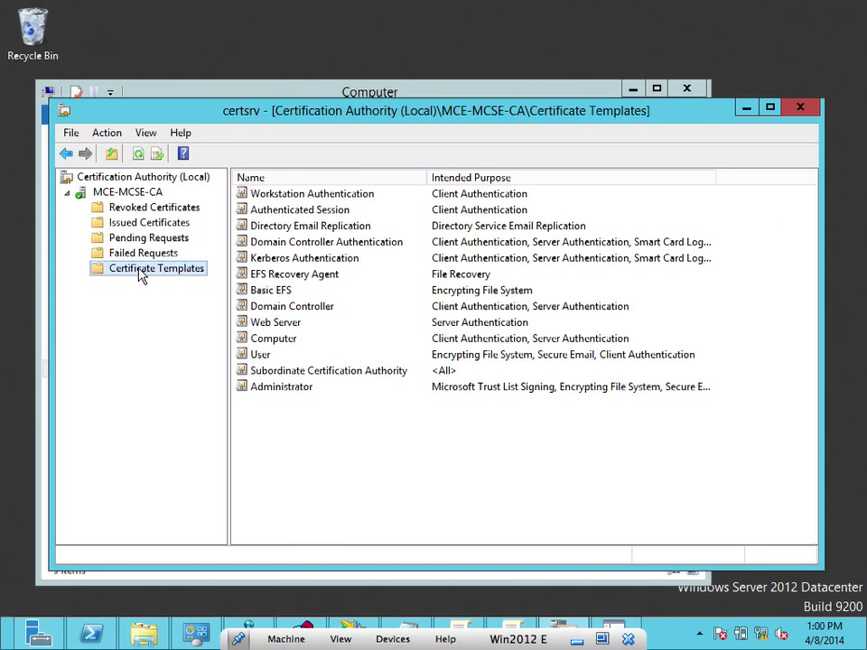
# Launch Manage on Certificate Templates and scroll the domain template list to find Copy of EFS Recovery Agent
pyautogui.rightClick(142, 277)
pyautogui.click(174, 280)
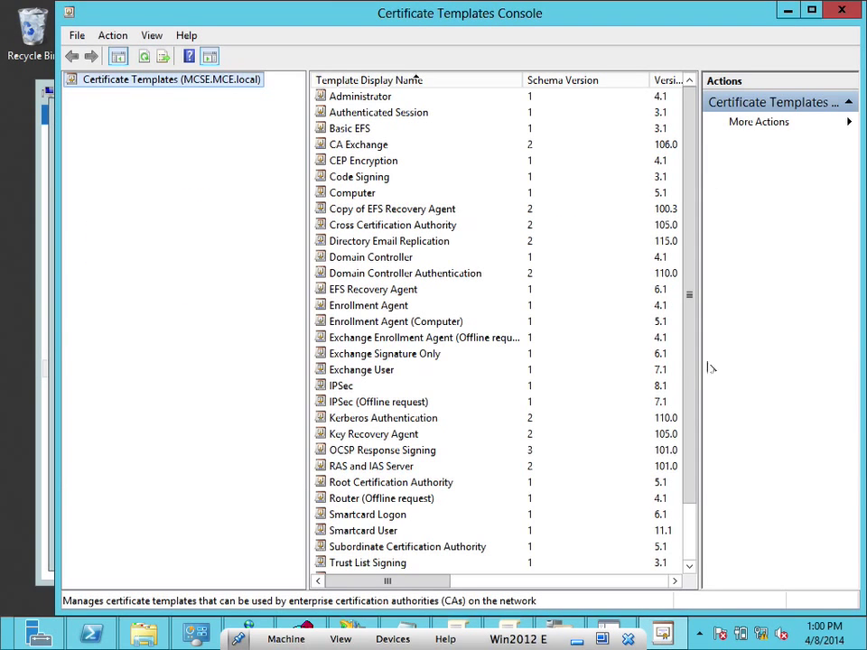
pyautogui.scroll(-2, 692, 482)
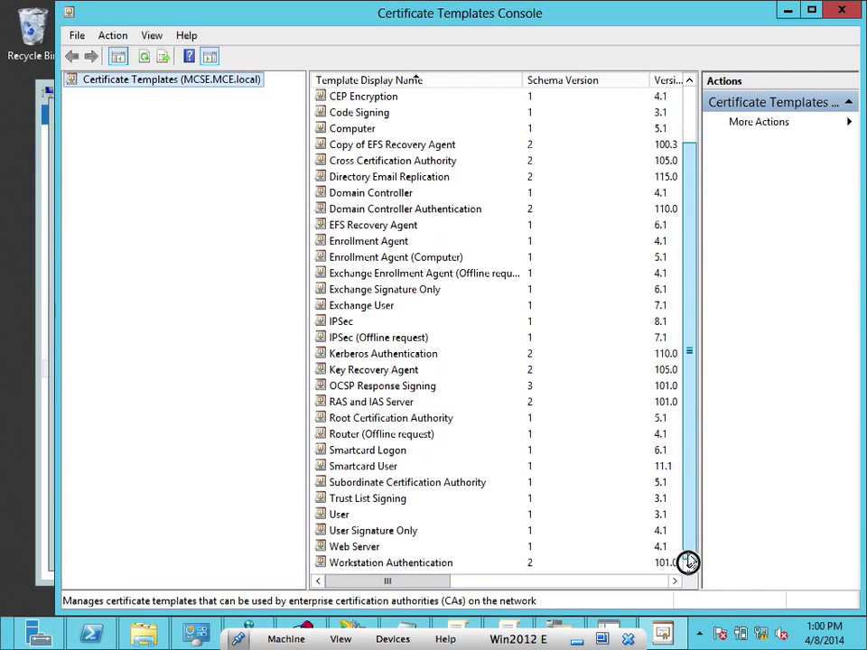
pyautogui.scroll(1, 675, 435)
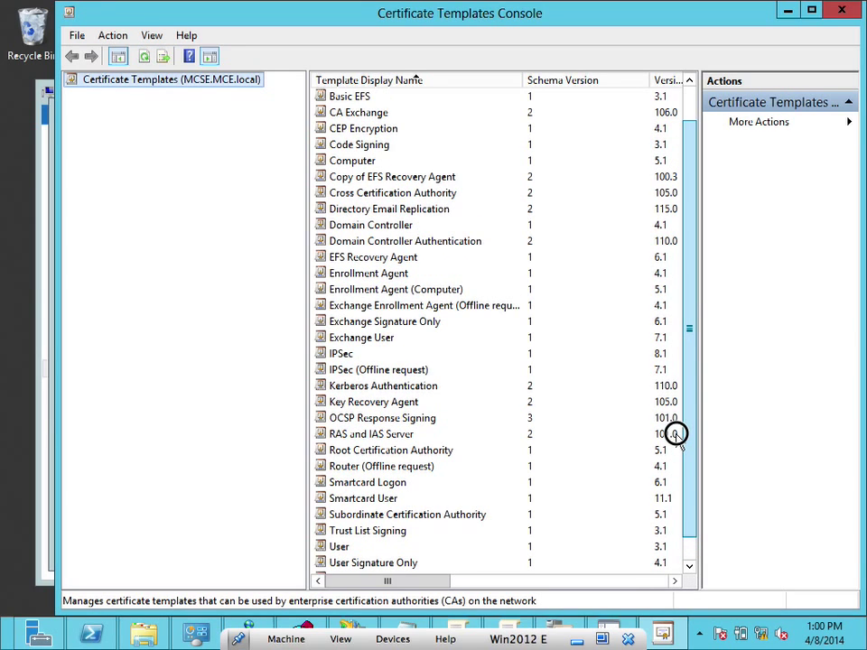
pyautogui.scroll(1, 676, 397)
pyautogui.scroll(-2, 688, 470)
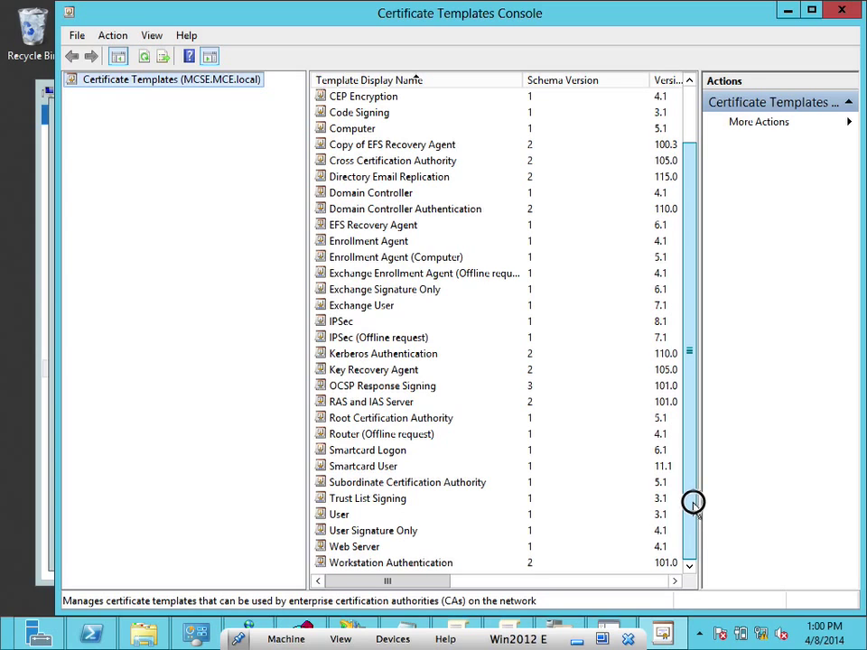
pyautogui.scroll(1, 688, 434)
pyautogui.scroll(1, 687, 415)
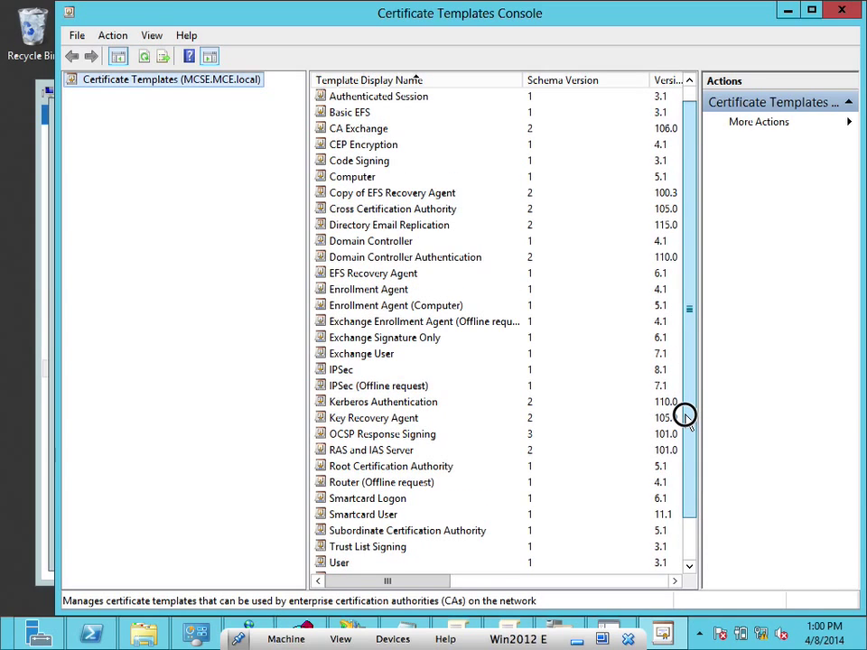
pyautogui.scroll(1, 685, 407)
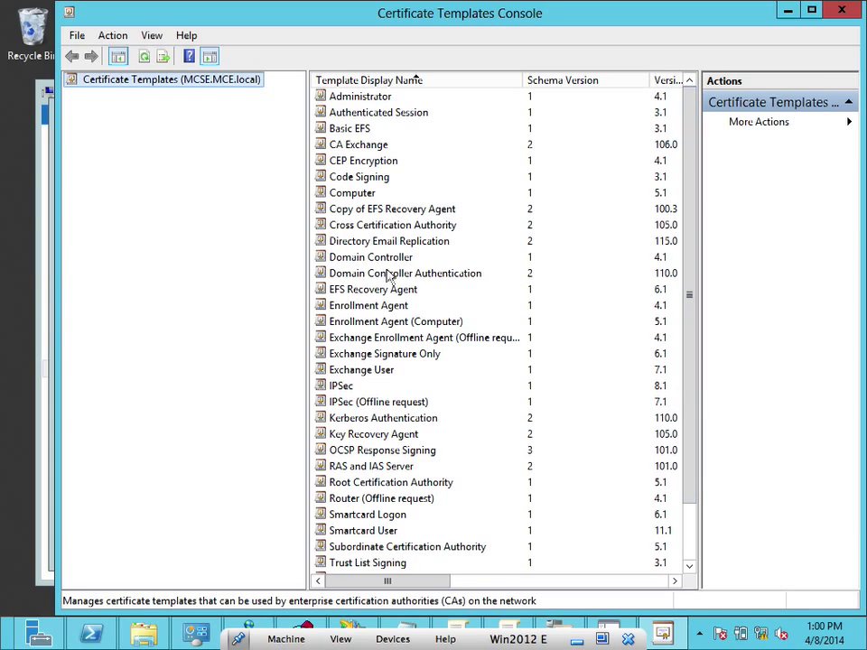
# Open Copy of EFS Recovery Agent's properties and enable publishing its certificates in Active Directory
pyautogui.click(352, 213)
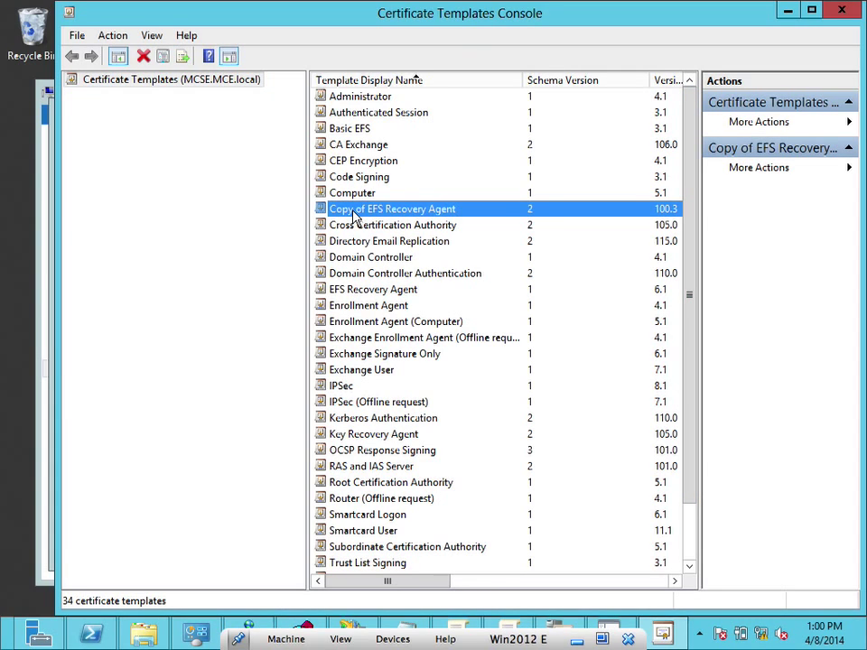
pyautogui.rightClick(354, 215)
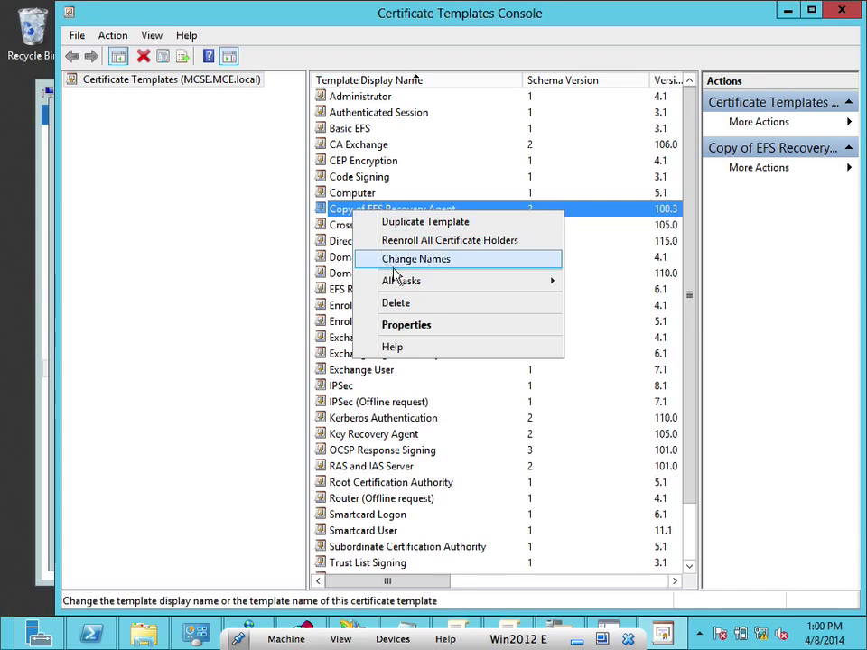
pyautogui.moveTo(401, 285)
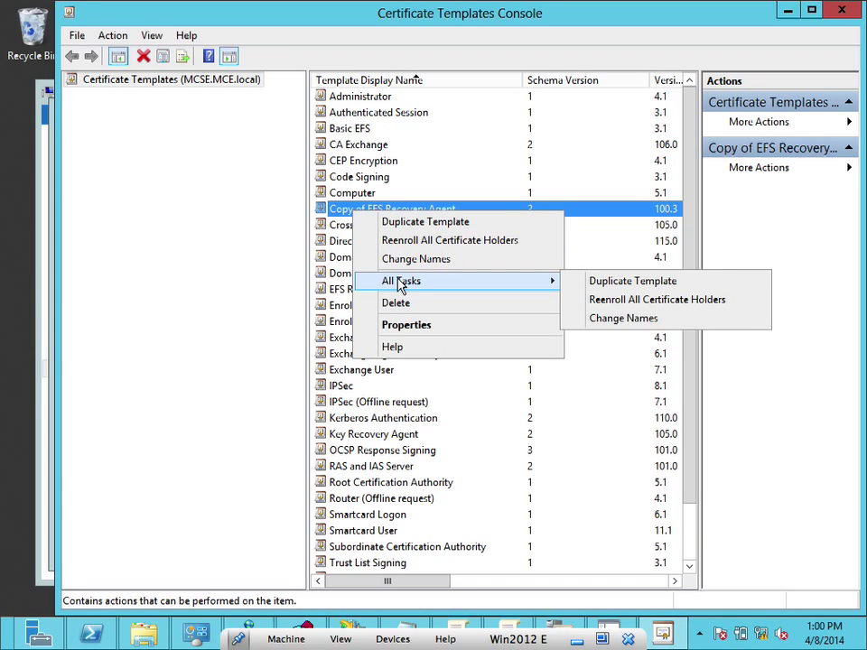
pyautogui.click(421, 326)
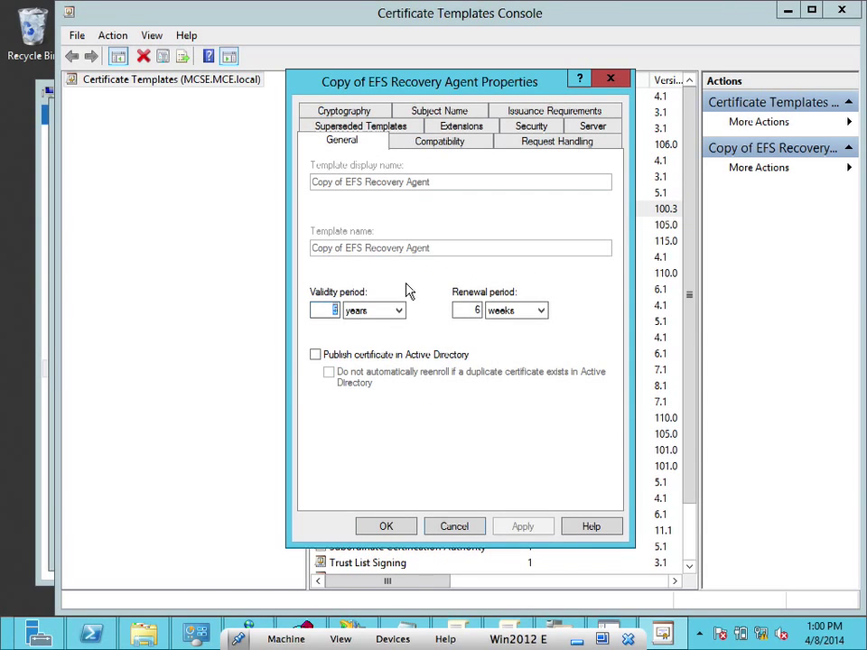
pyautogui.click(316, 355)
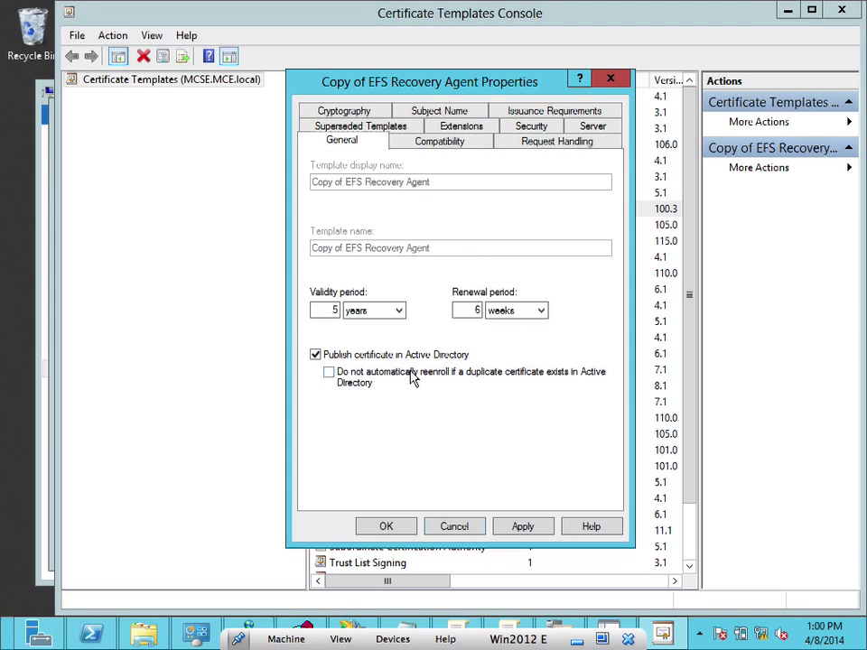
# Review compatibility, request handling, security permissions, superseded templates and issuance requirements, leaving manager approval off
pyautogui.click(451, 144)
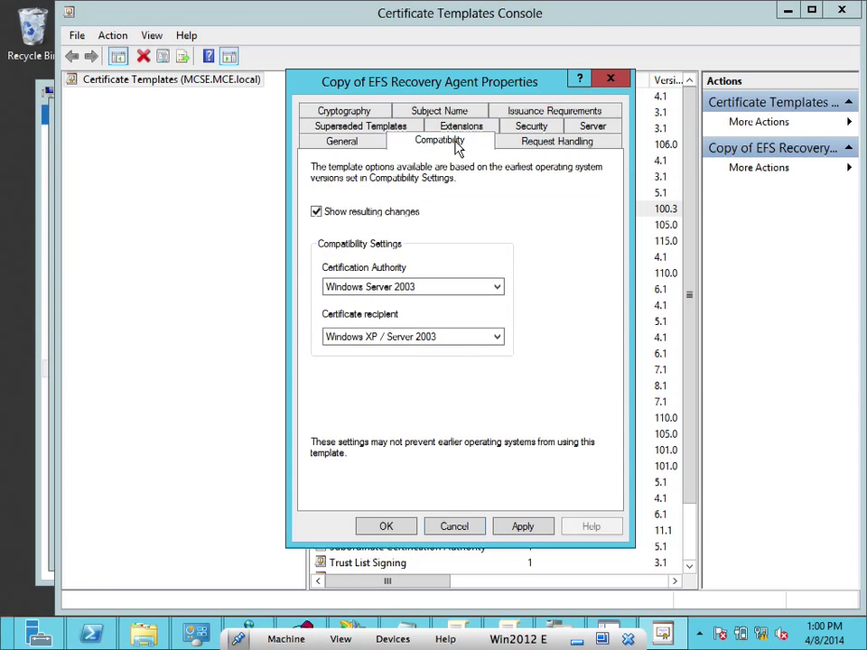
pyautogui.click(527, 143)
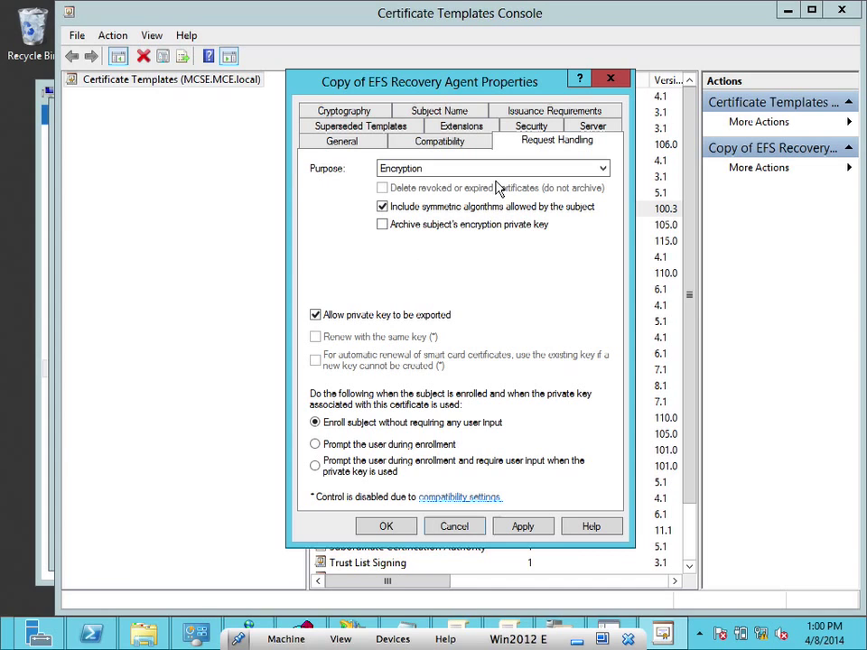
pyautogui.click(542, 128)
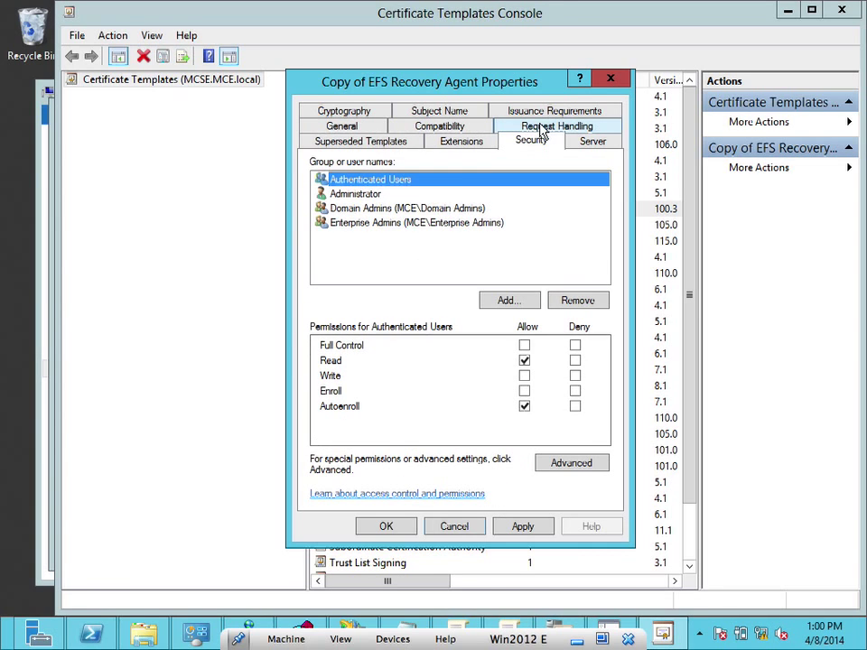
pyautogui.click(374, 195)
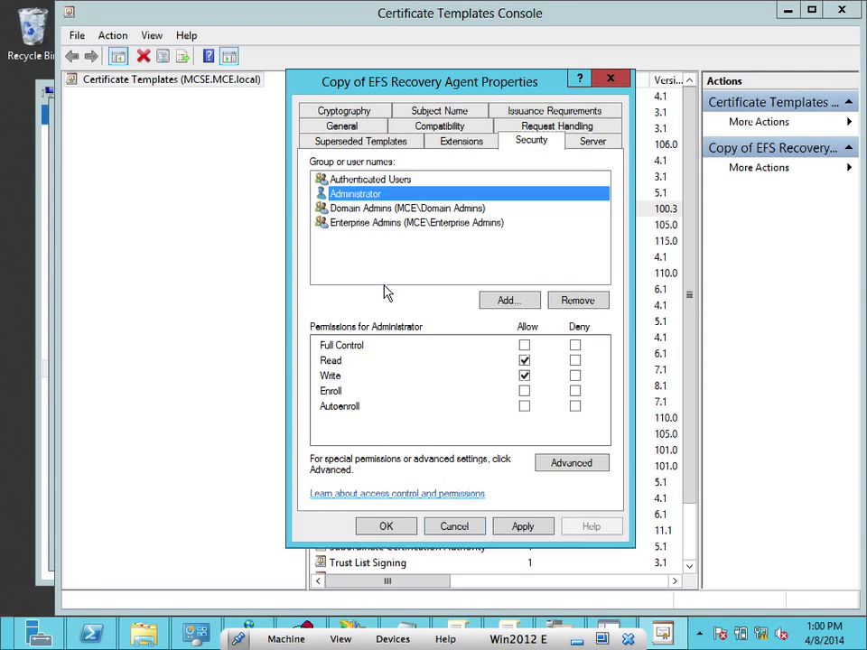
pyautogui.click(391, 178)
pyautogui.click(378, 197)
pyautogui.click(401, 142)
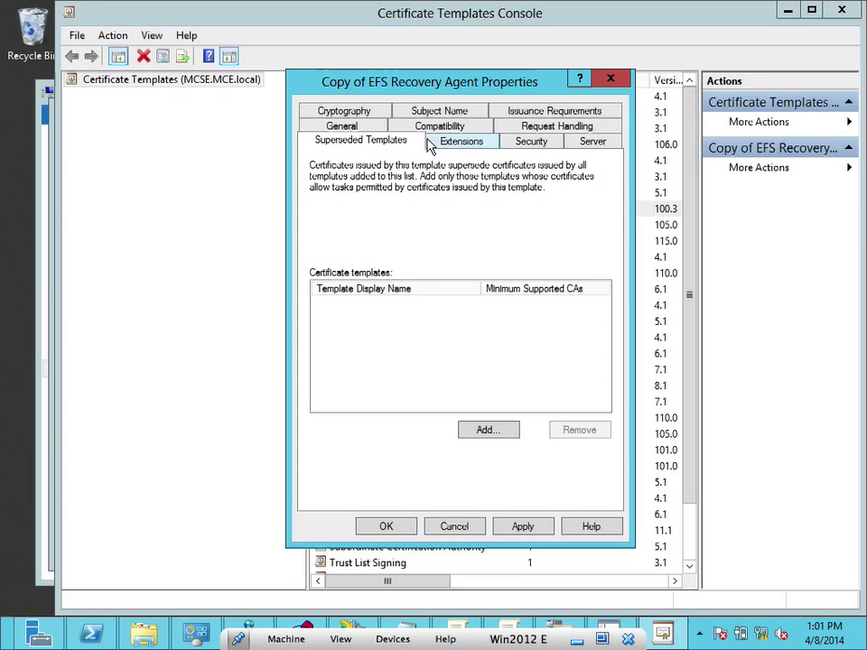
pyautogui.click(531, 115)
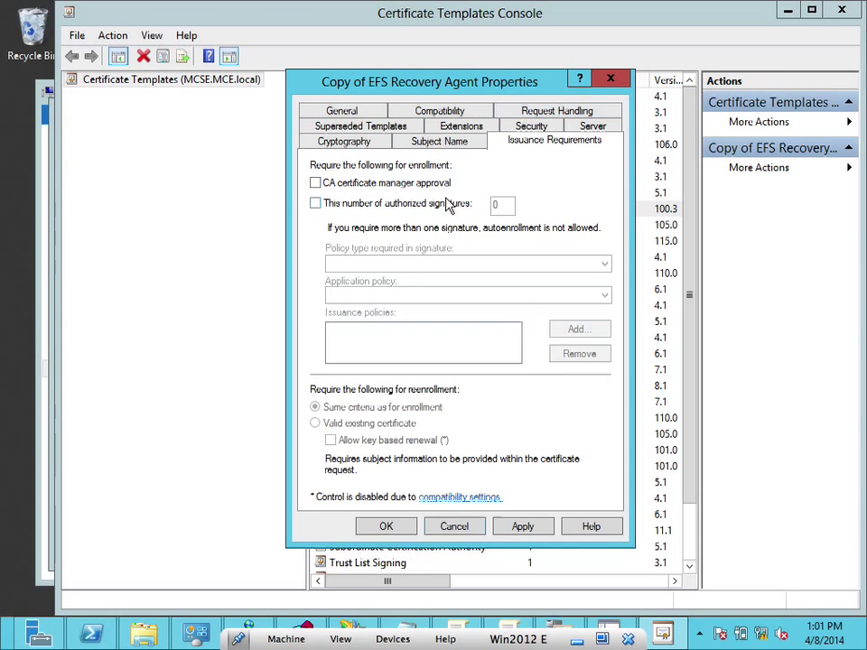
pyautogui.click(384, 190)
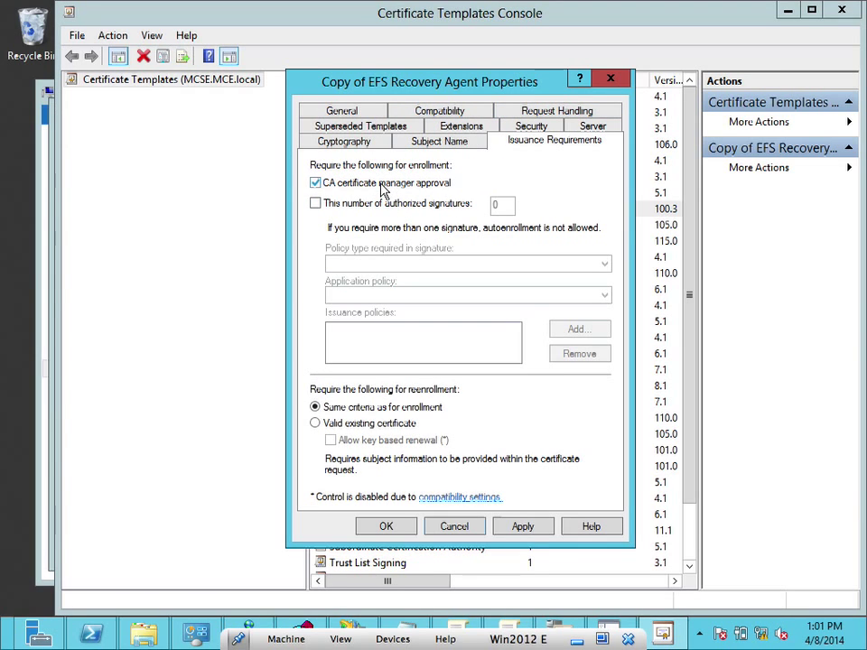
pyautogui.click(384, 190)
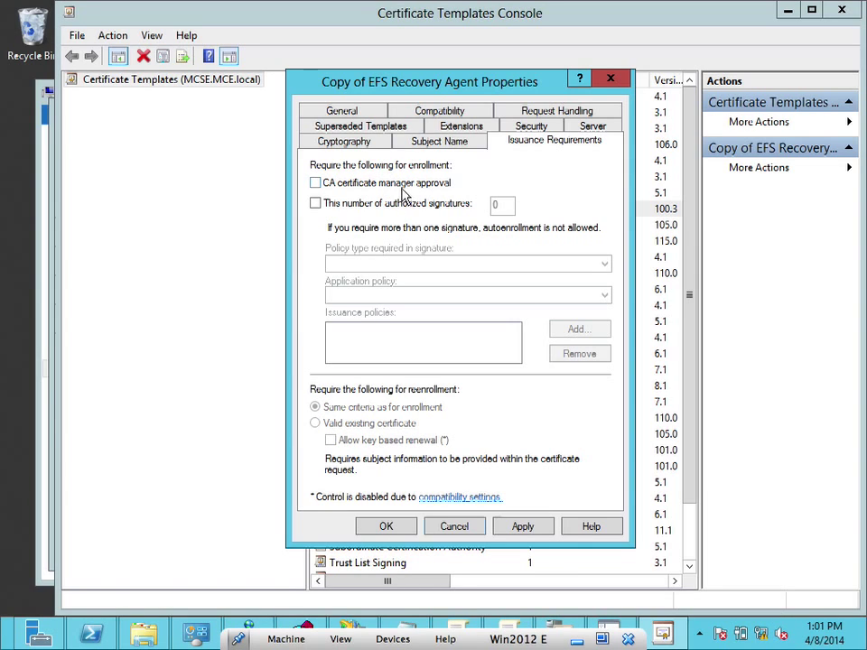
# Check the General, Subject Name, Extensions, Server and Request Handling settings, then apply and close
pyautogui.click(355, 111)
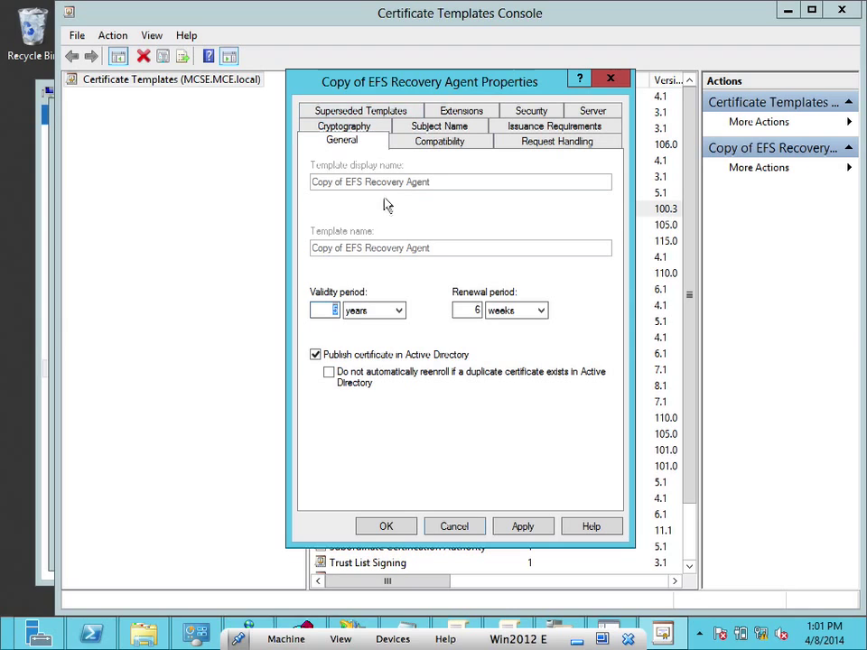
pyautogui.click(457, 129)
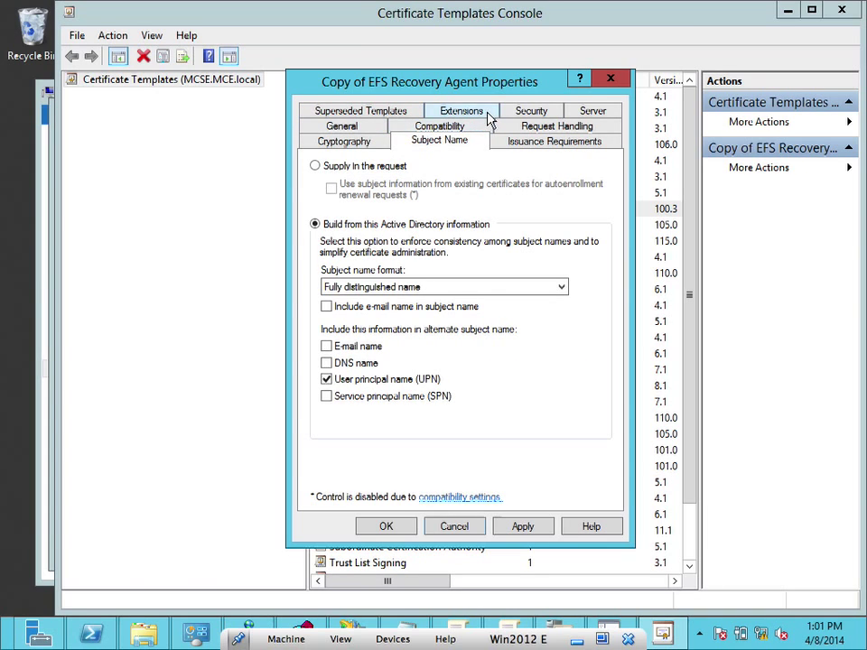
pyautogui.click(483, 116)
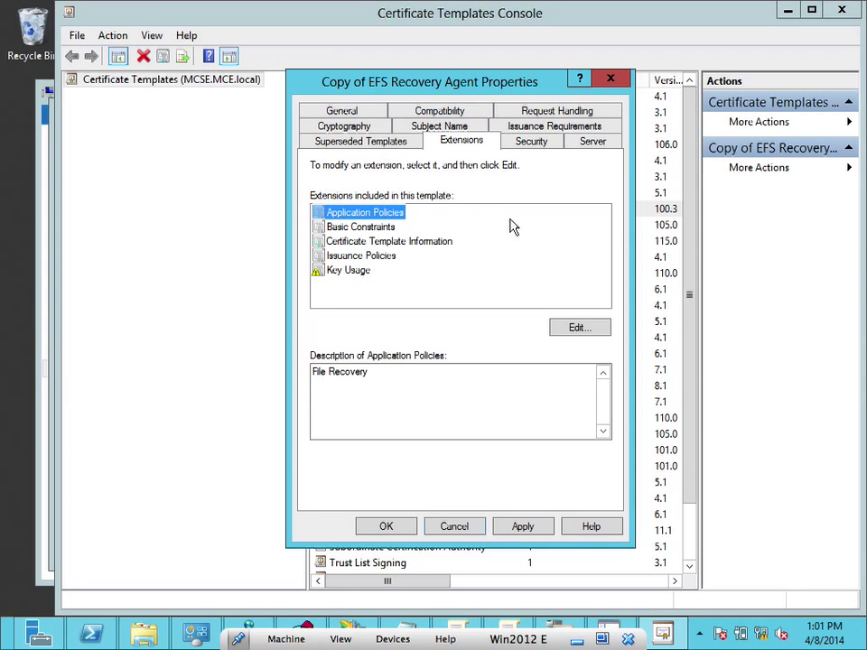
pyautogui.click(578, 140)
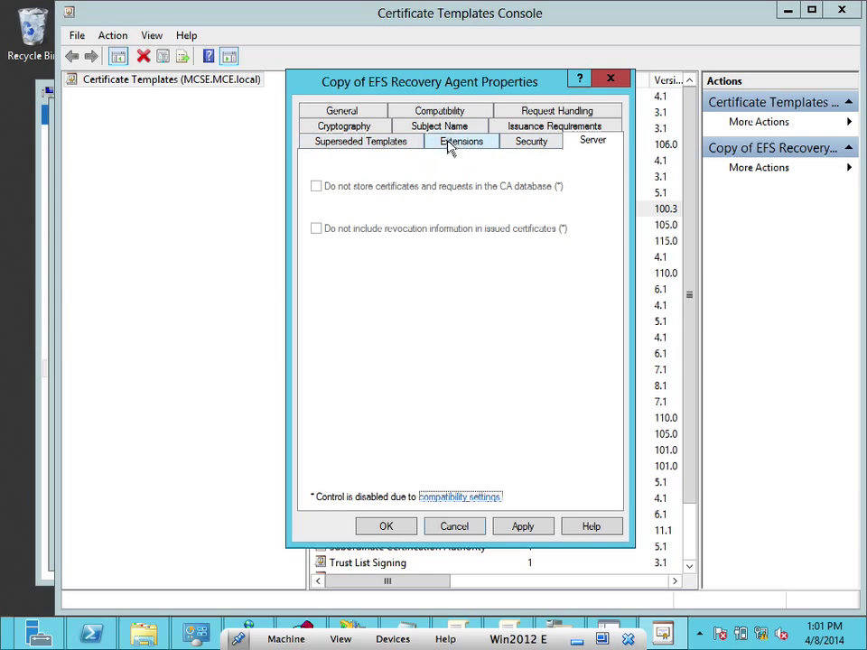
pyautogui.click(557, 111)
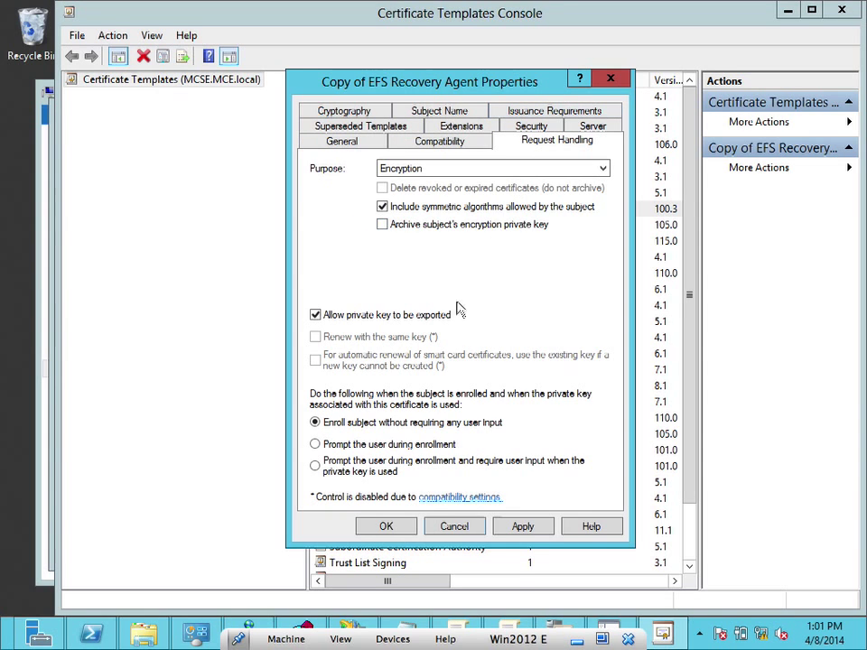
pyautogui.click(527, 531)
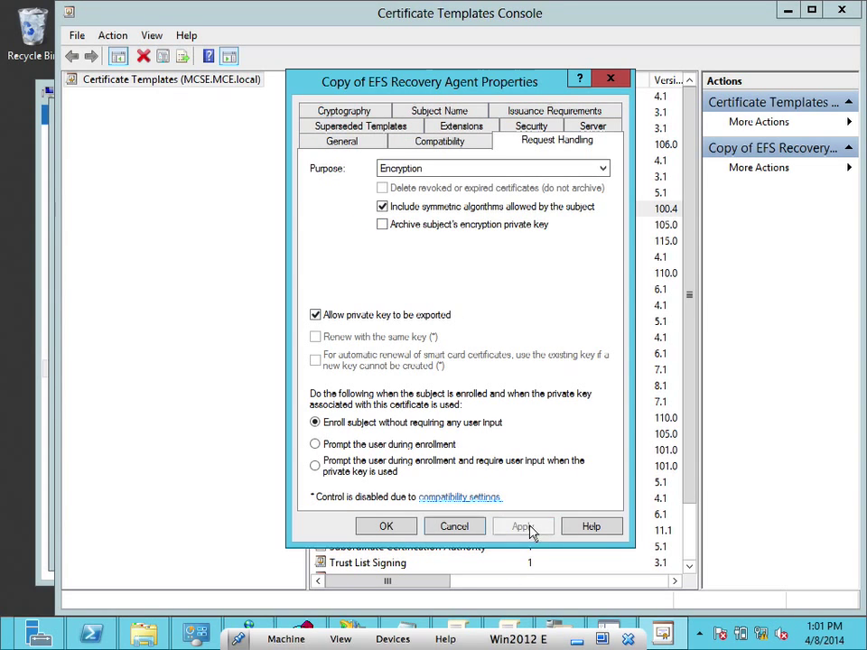
pyautogui.click(386, 527)
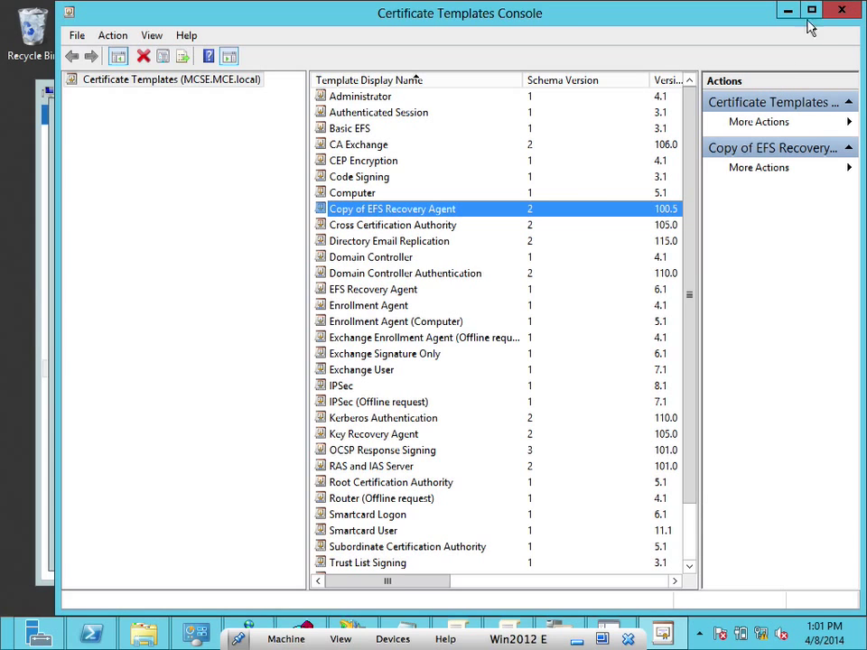
# Close the templates console and issue Copy of EFS Recovery Agent as a new Certificate Template to Issue
pyautogui.click(842, 12)
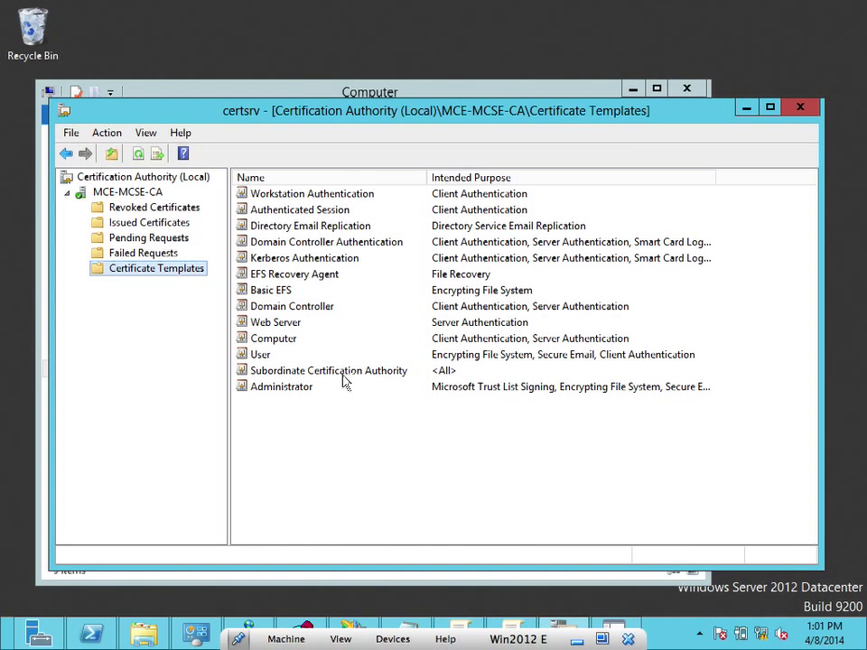
pyautogui.rightClick(158, 272)
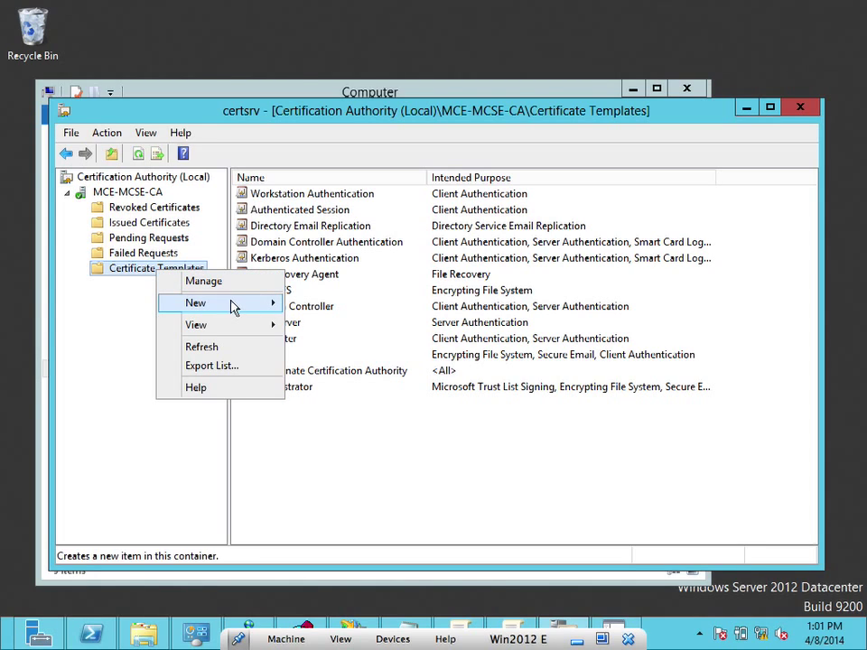
pyautogui.moveTo(233, 310)
pyautogui.click(314, 305)
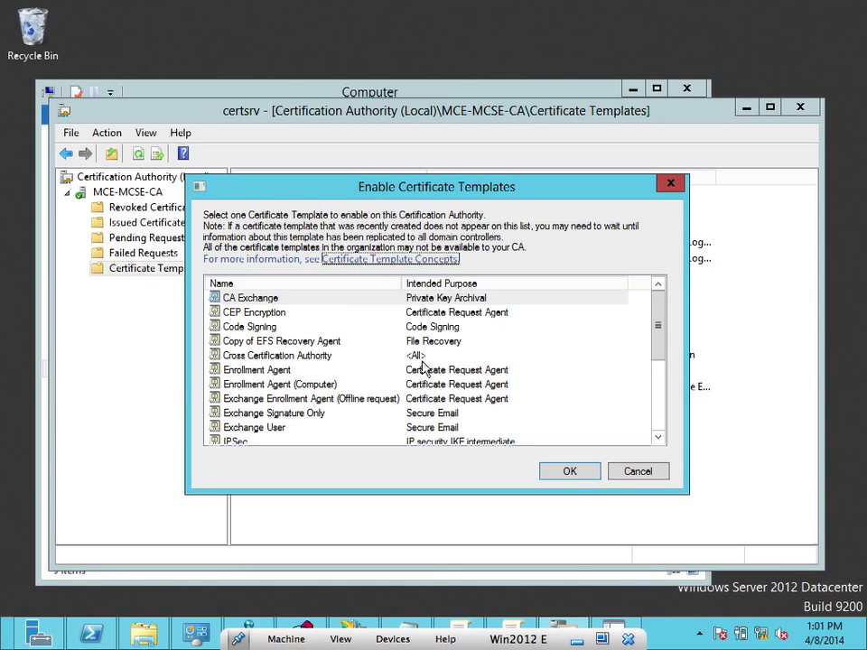
pyautogui.click(321, 344)
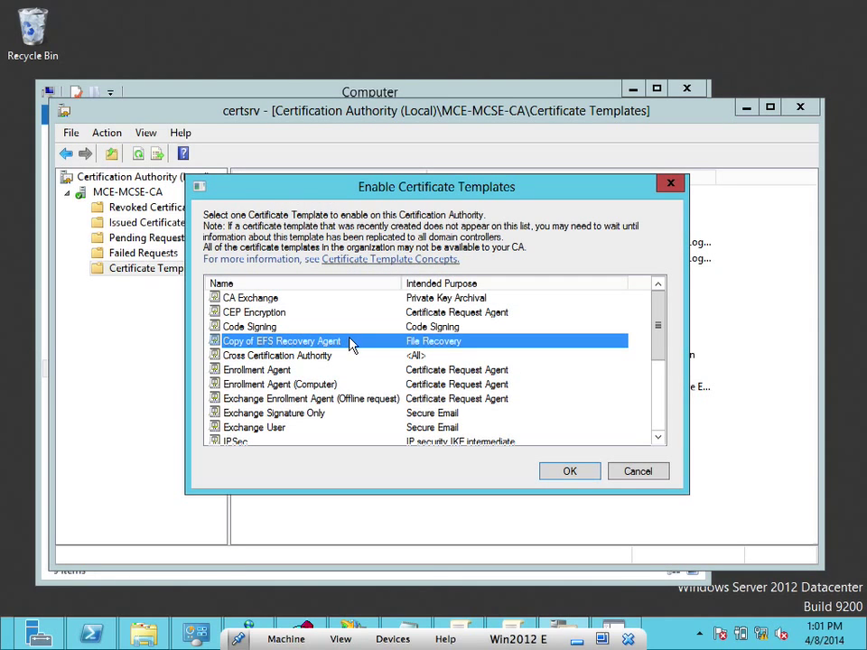
pyautogui.click(558, 470)
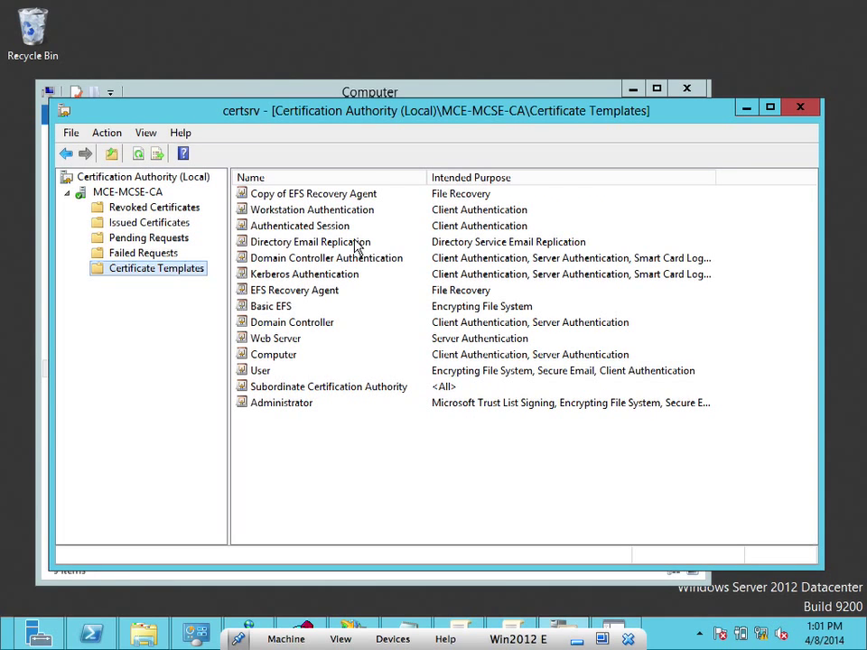
# Select the newly issued template, then view the CA's Issued Certificates folder
pyautogui.click(349, 196)
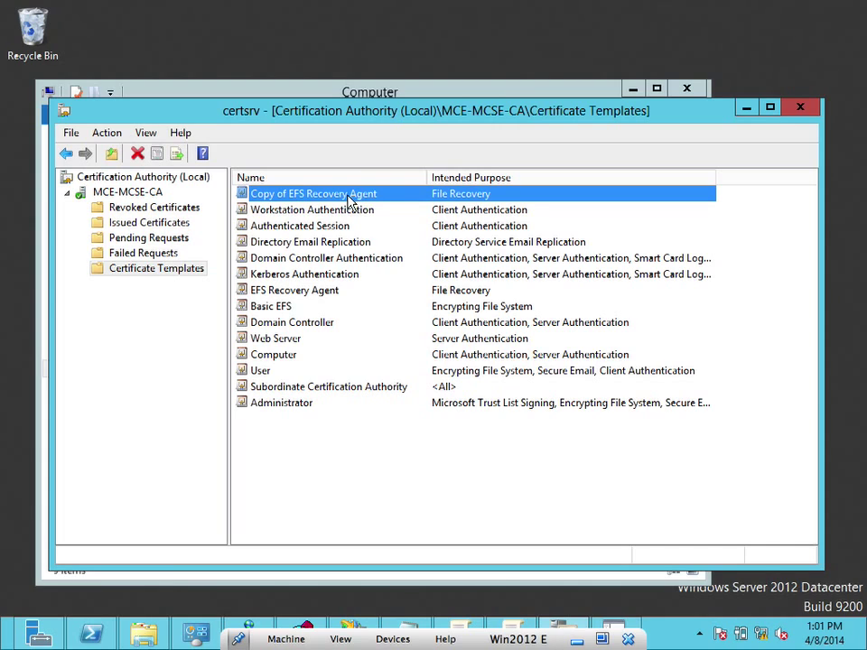
pyautogui.rightClick(348, 196)
pyautogui.click(328, 194)
pyautogui.click(172, 225)
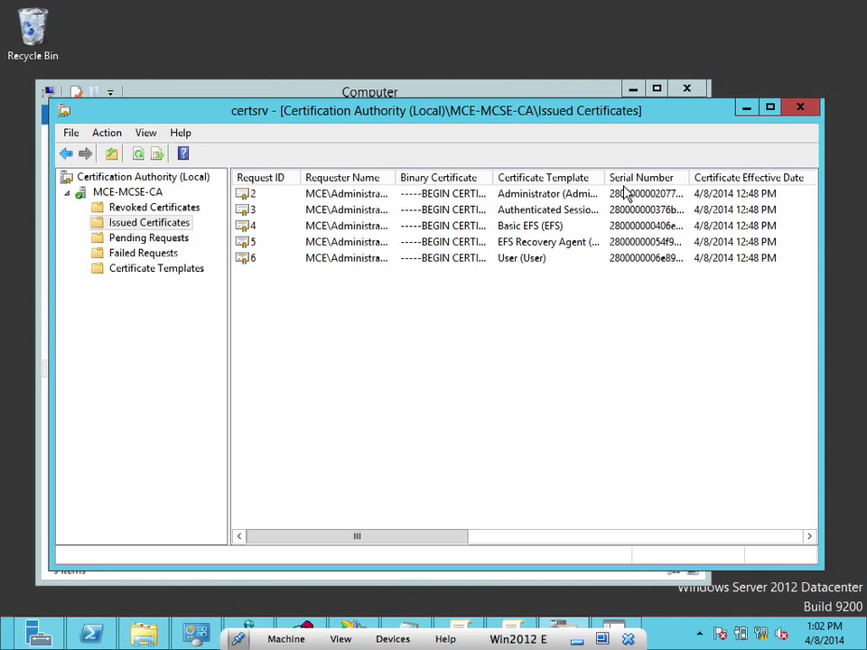
# Delete Copy of EFS Recovery Agent from the CA's Certificate Templates and confirm disabling it
pyautogui.click(169, 269)
pyautogui.click(338, 203)
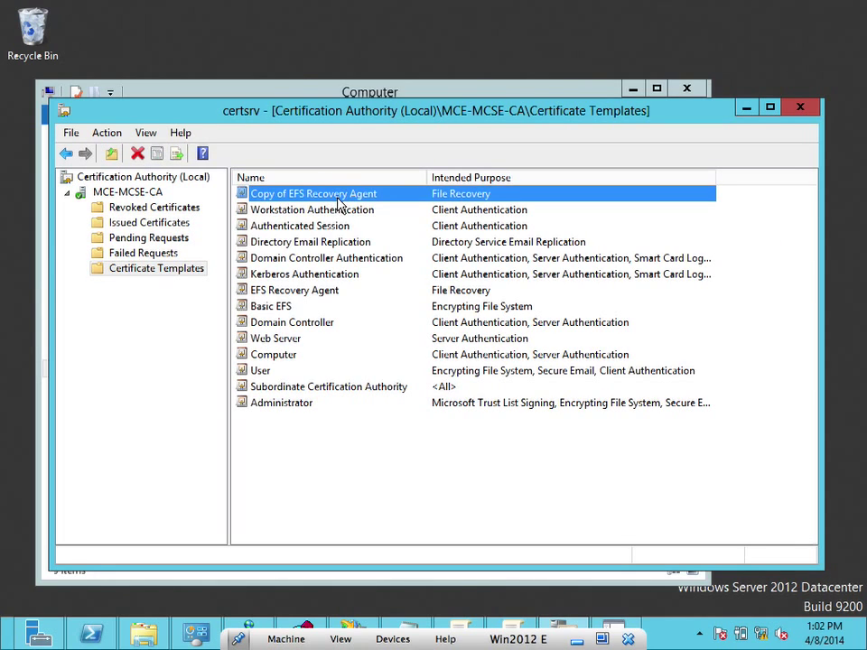
pyautogui.rightClick(341, 201)
pyautogui.click(354, 207)
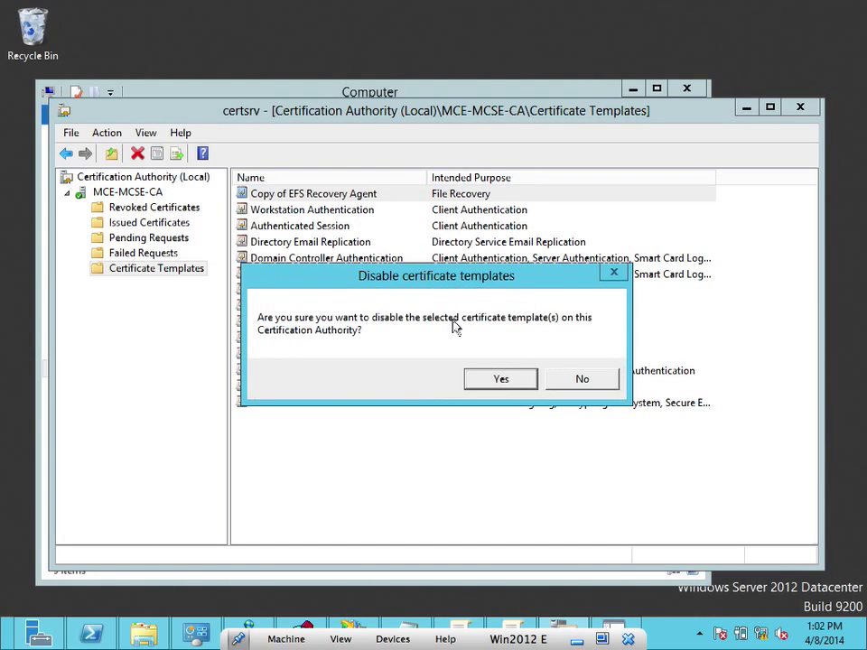
pyautogui.click(488, 379)
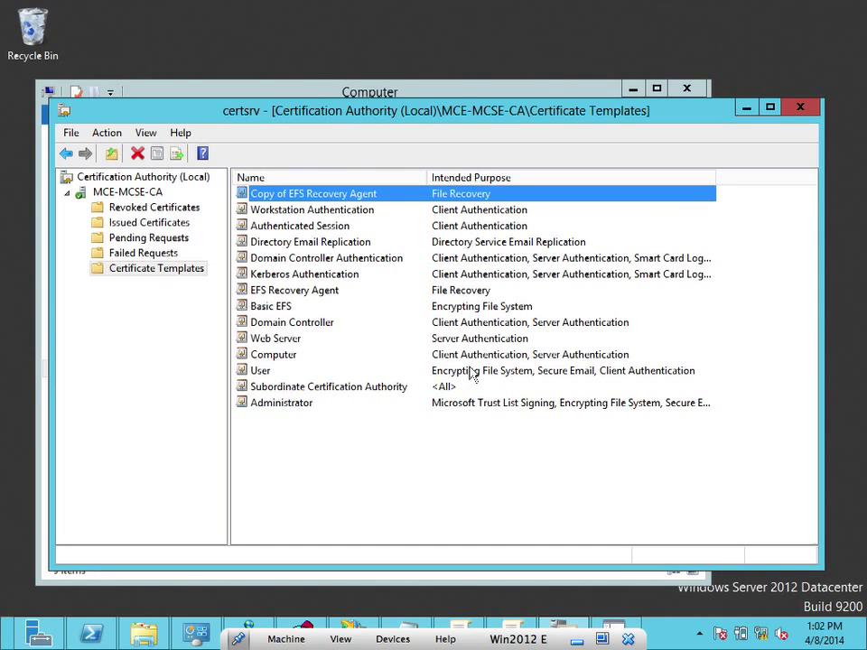
pyautogui.click(151, 223)
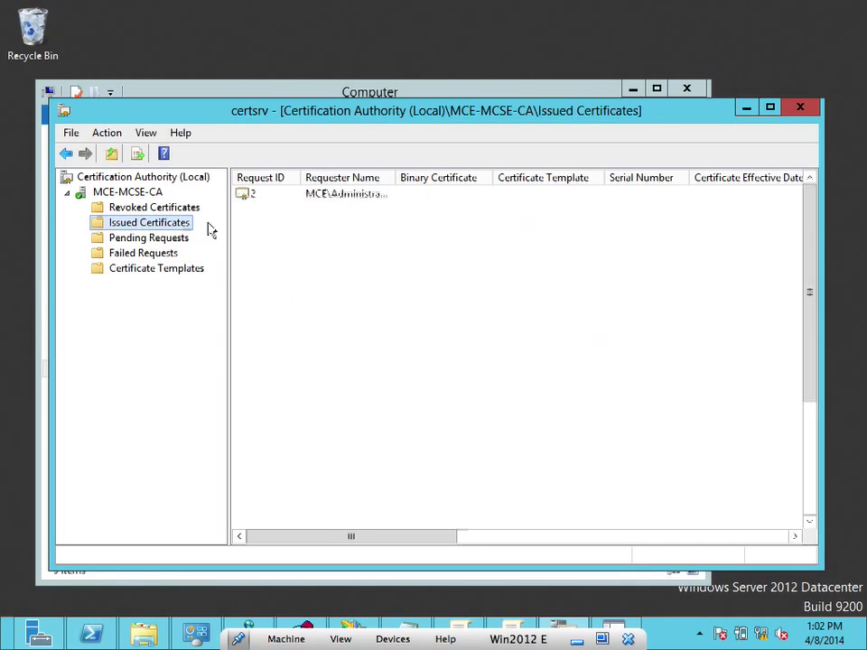
pyautogui.click(159, 267)
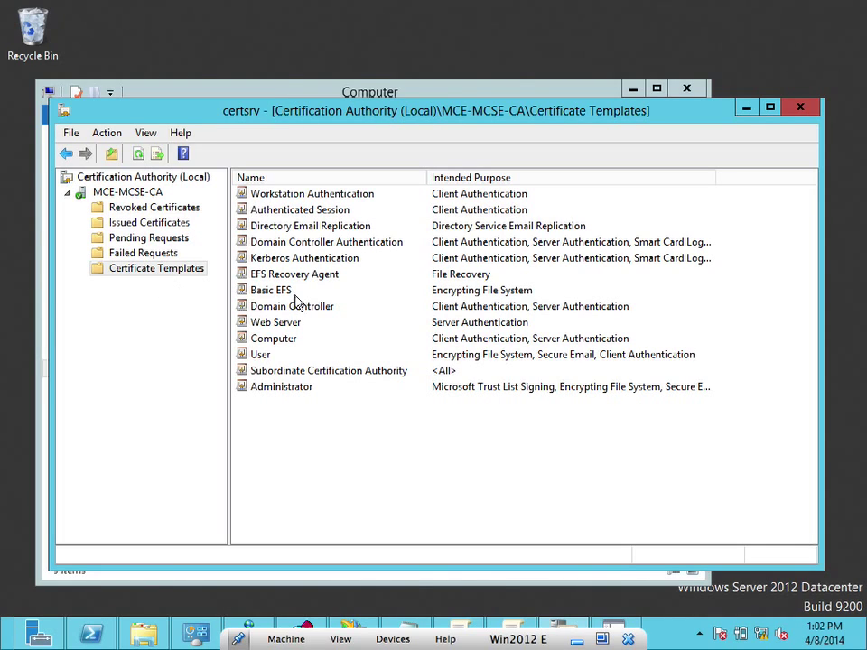
# Launch Manage for Certificate Templates, scroll down the list and select Smartcard User
pyautogui.rightClick(134, 277)
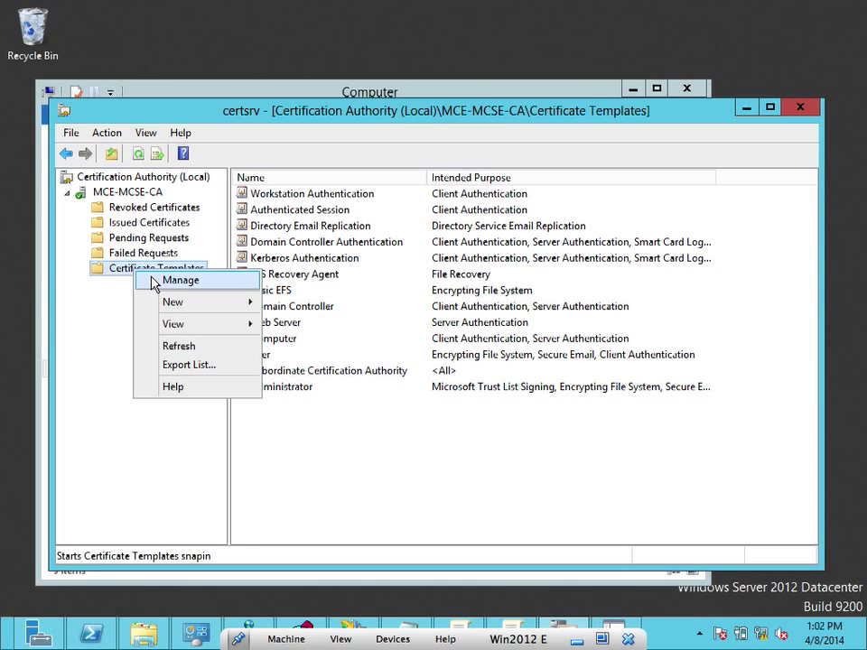
pyautogui.click(179, 281)
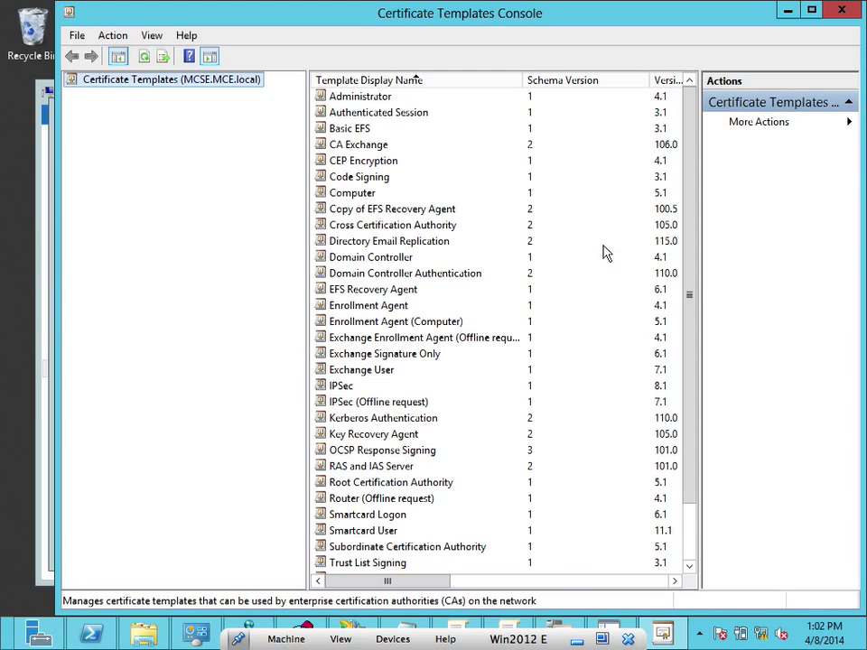
pyautogui.click(692, 299)
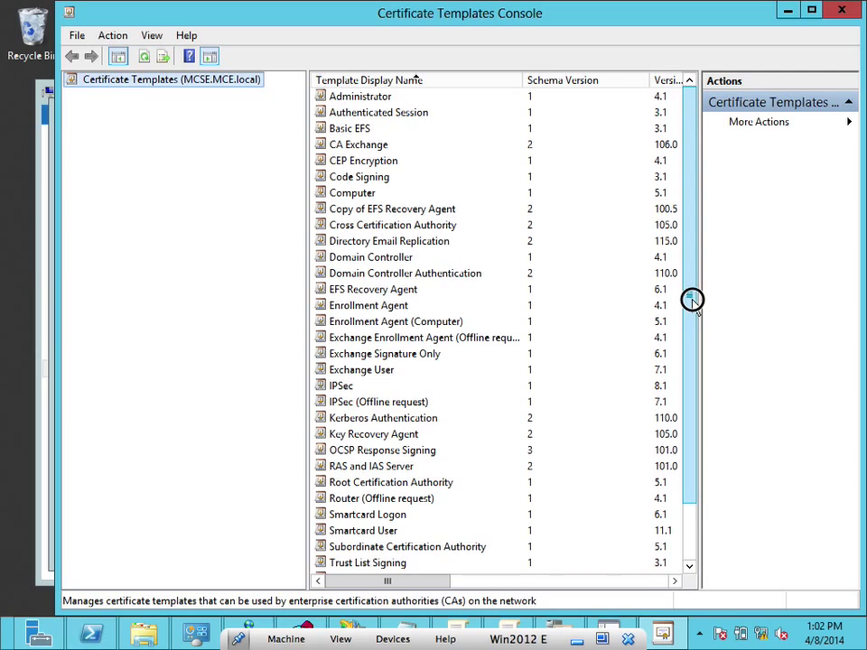
pyautogui.moveTo(692, 299); pyautogui.dragTo(711, 378)
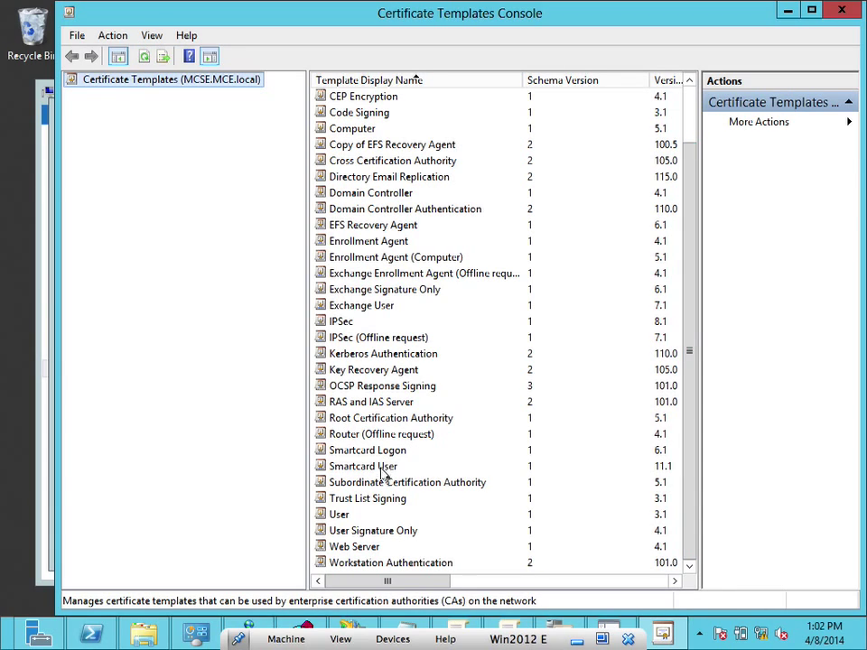
pyautogui.click(379, 466)
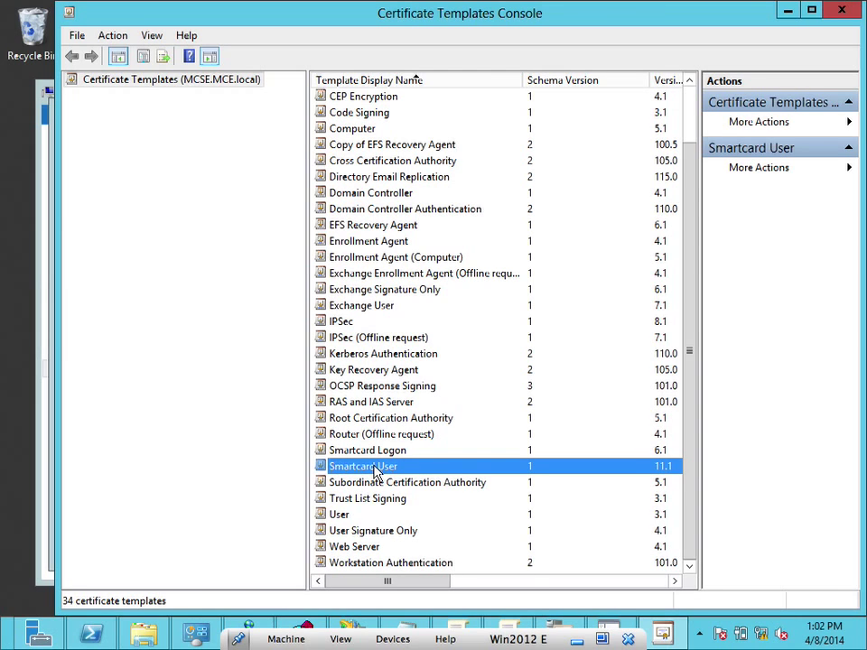
# Duplicate the Smartcard User template and look over the new copy's Subject Name, Server and Issuance settings
pyautogui.rightClick(376, 471)
pyautogui.click(398, 476)
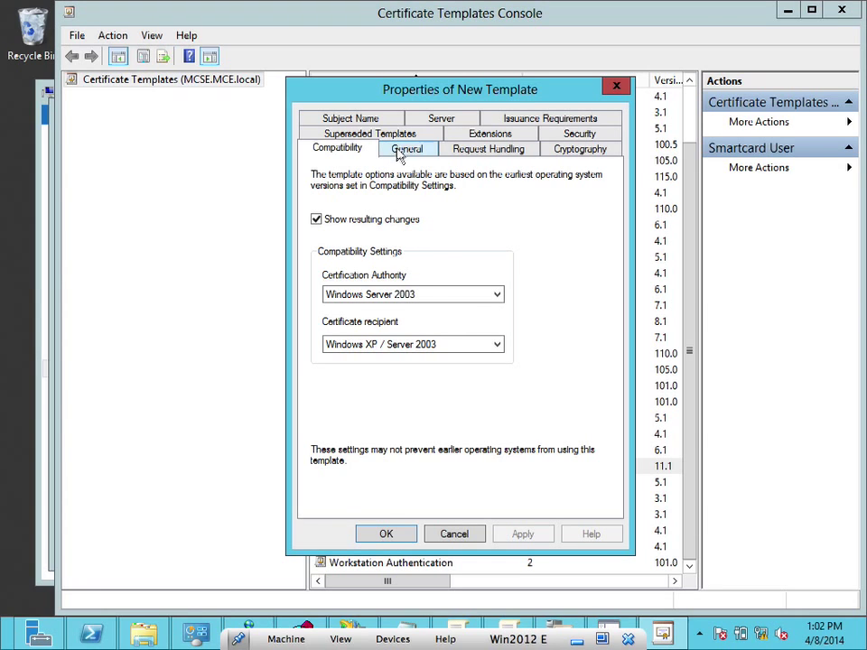
pyautogui.click(350, 119)
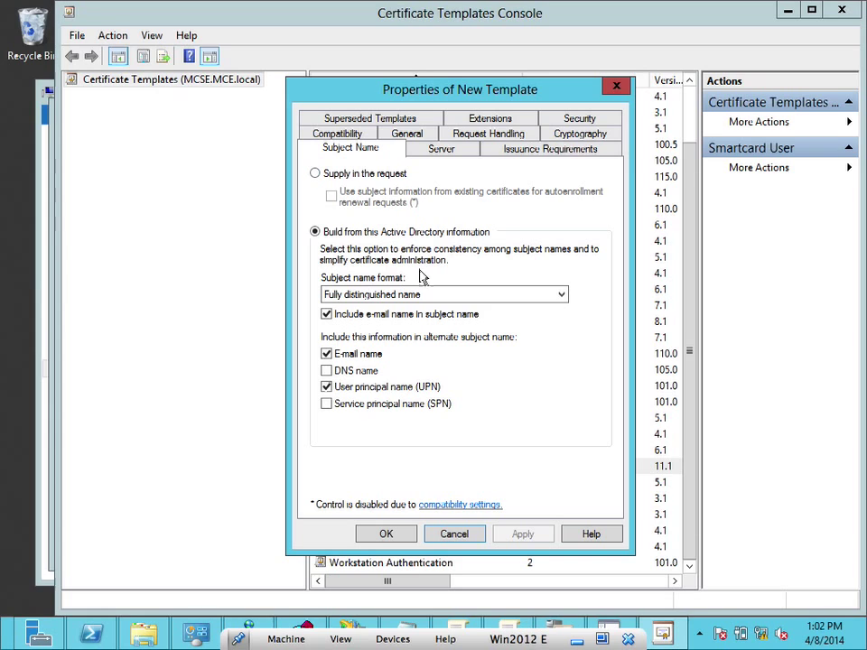
pyautogui.click(457, 152)
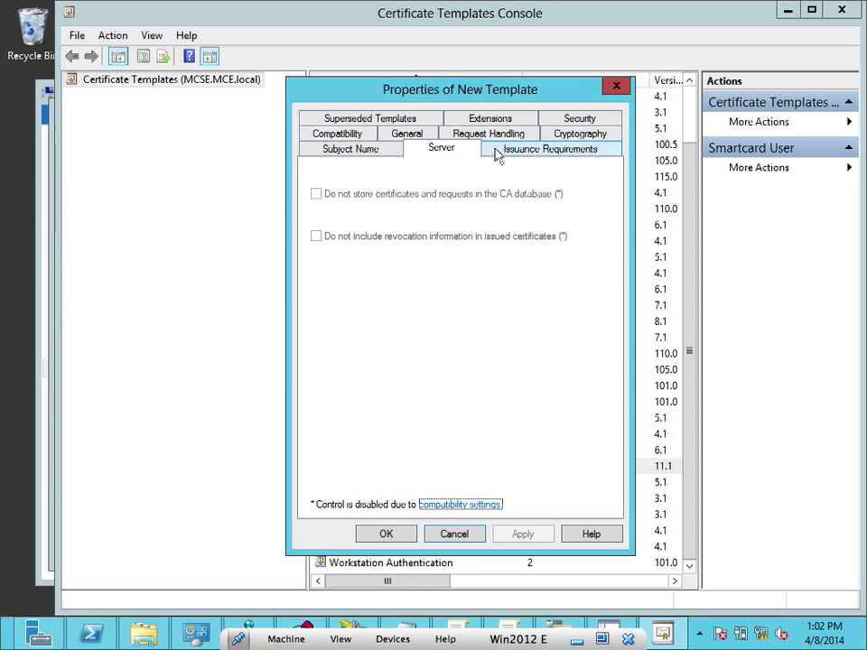
pyautogui.click(515, 153)
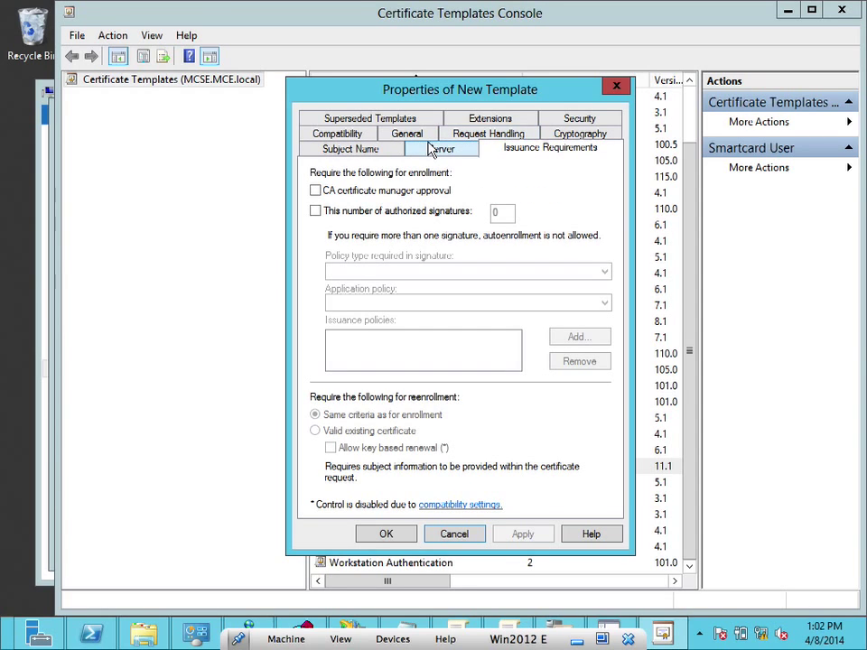
# Select the copy's display name on General and start typing 'SmartCard' over it
pyautogui.click(395, 131)
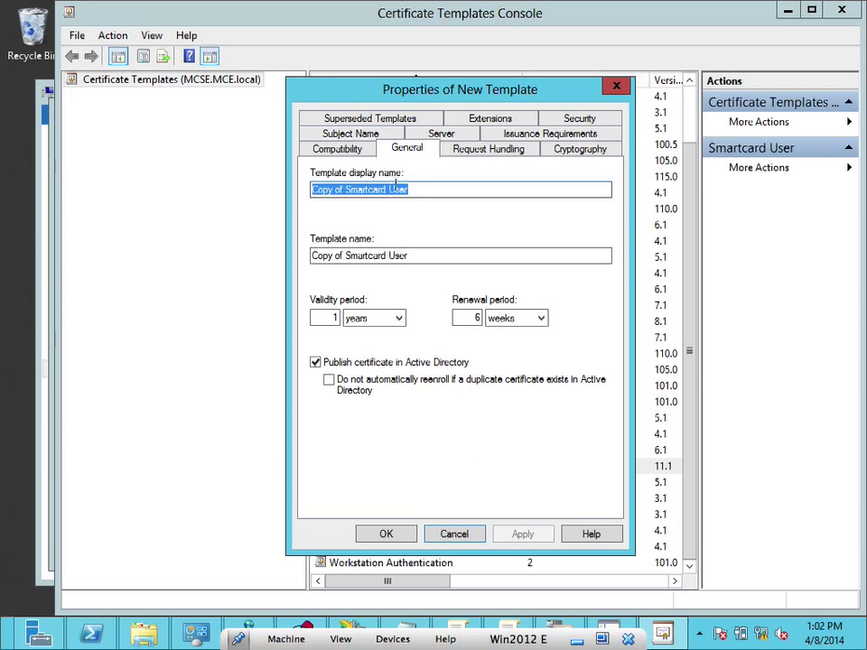
pyautogui.click(367, 188)
pyautogui.moveTo(404, 189); pyautogui.dragTo(279, 187)
pyautogui.write('SmartCard Access')
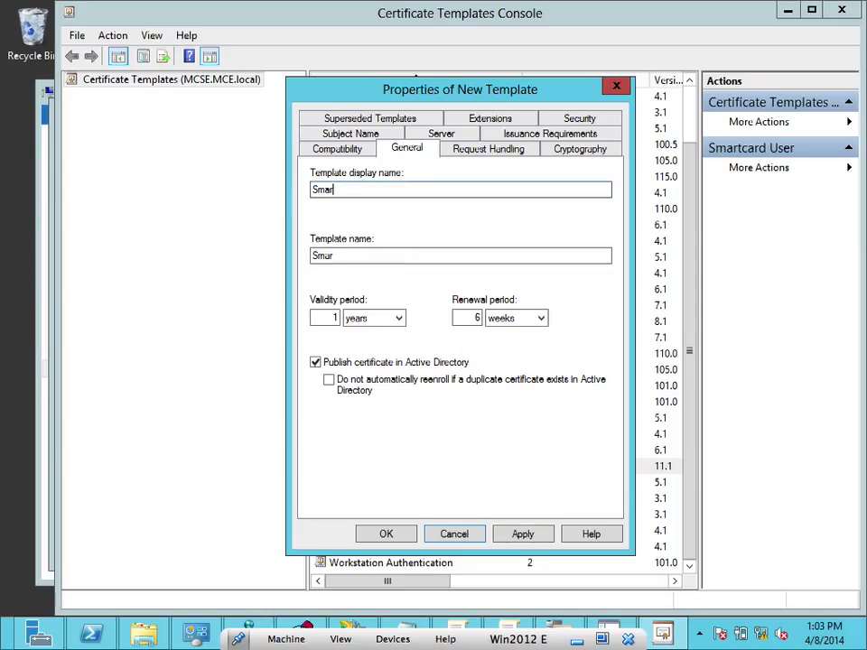
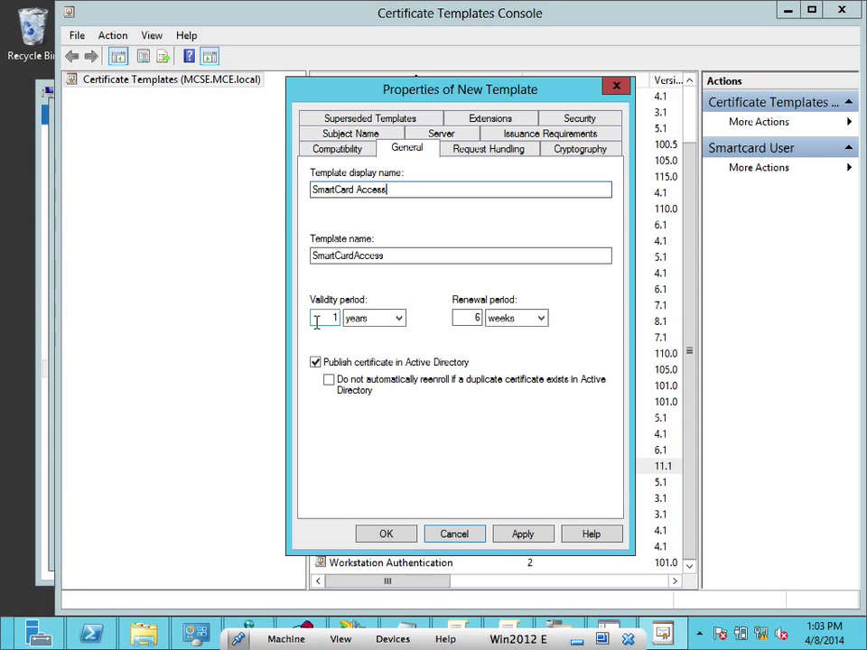
# Apply the SmartCard Access name and bring up the template's Security permissions
pyautogui.click(521, 534)
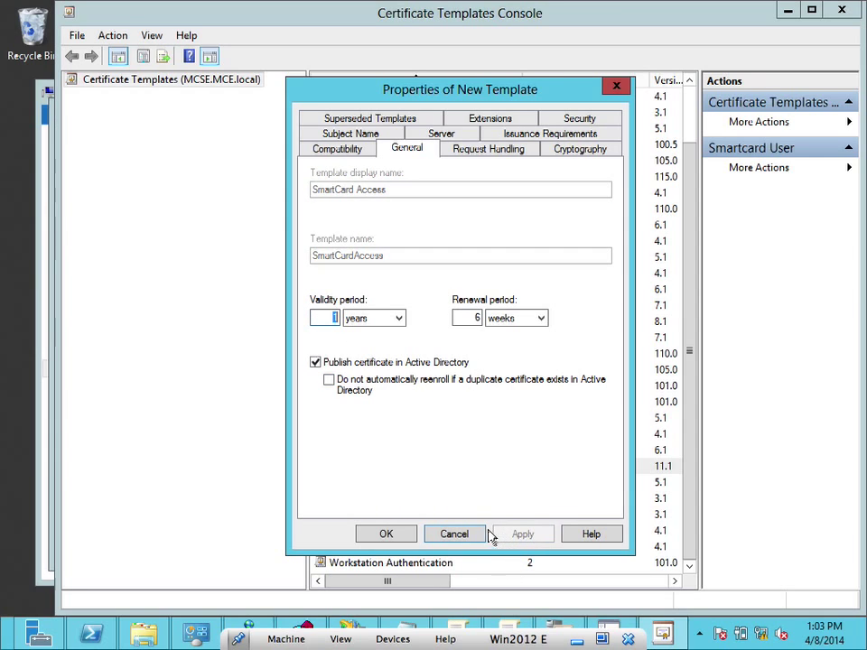
pyautogui.click(564, 116)
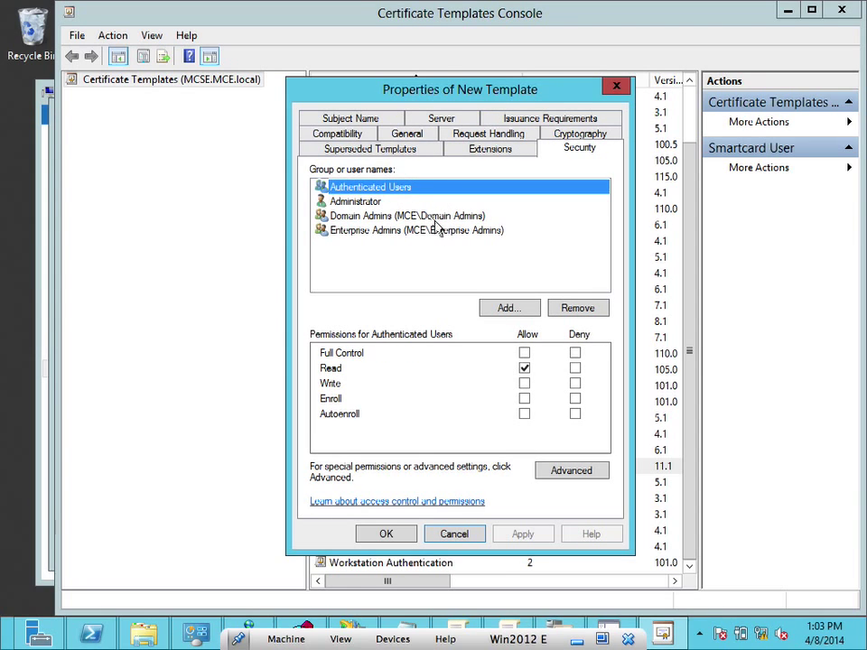
# Give Administrator Enroll and Autoenroll, leave Authenticated Users without Autoenroll, and save SmartCard Access
pyautogui.click(525, 414)
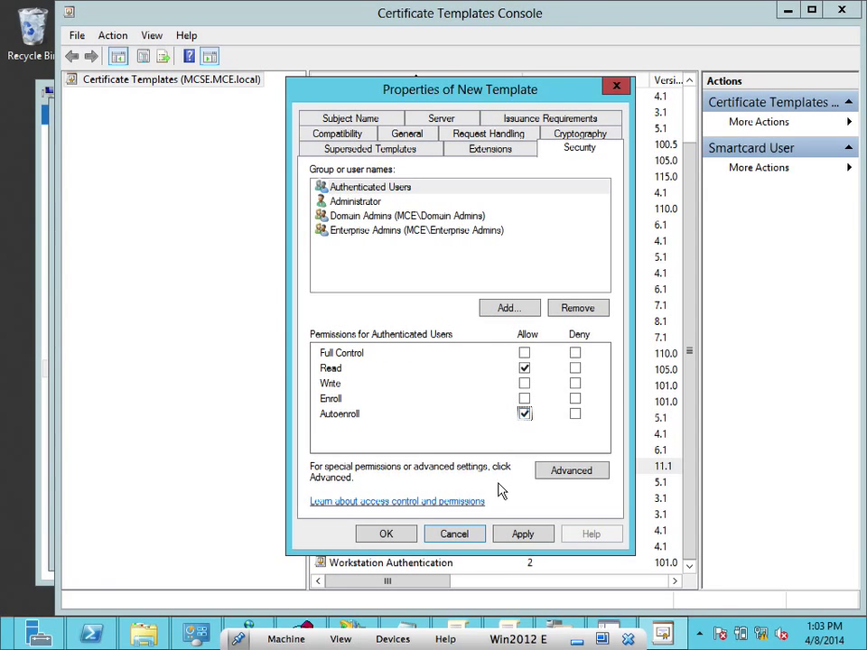
pyautogui.click(367, 214)
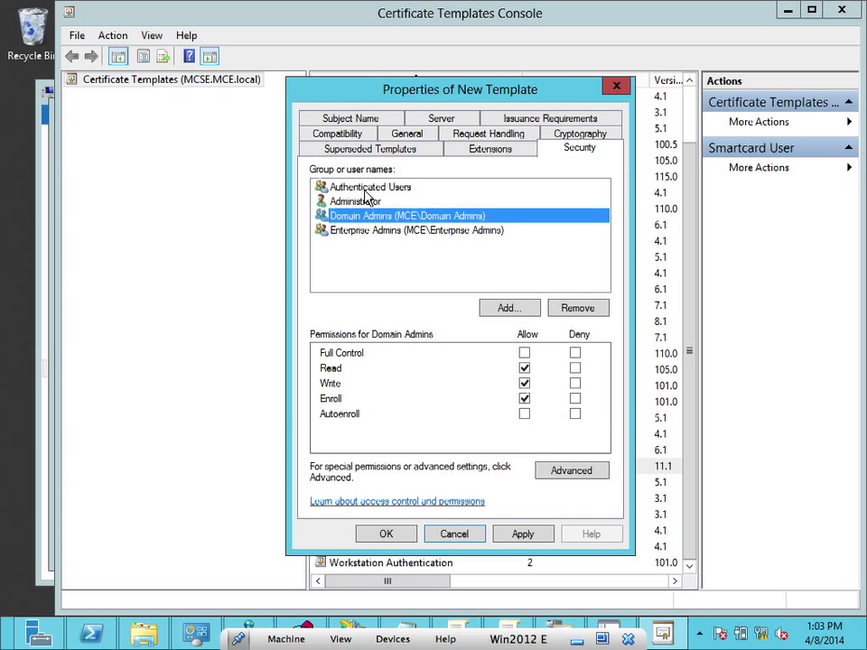
pyautogui.click(366, 187)
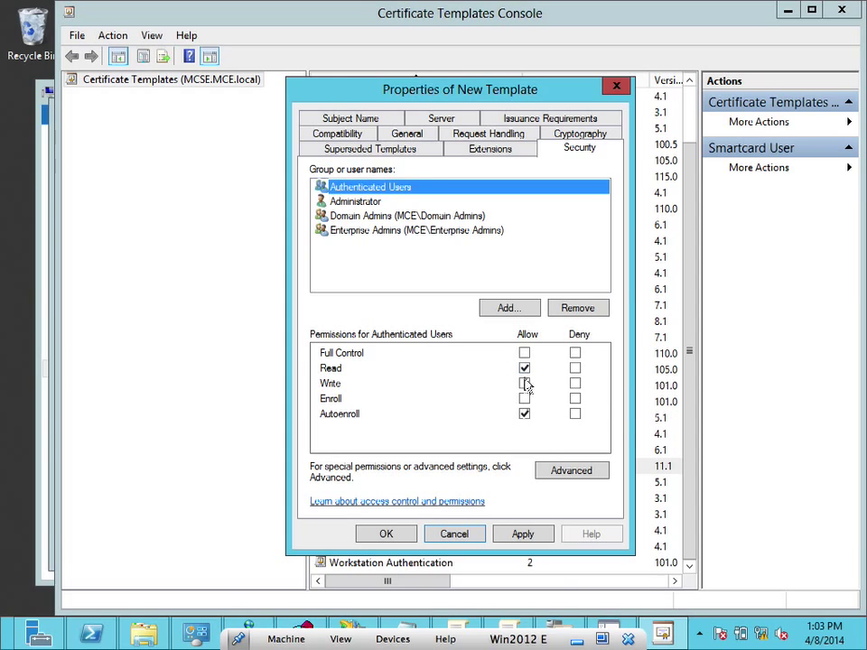
pyautogui.click(525, 414)
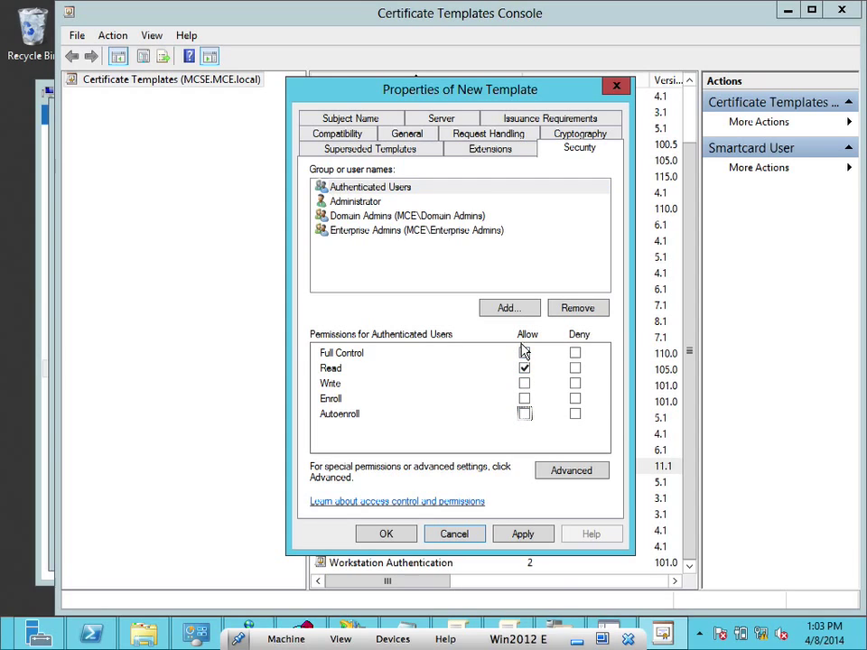
pyautogui.click(353, 202)
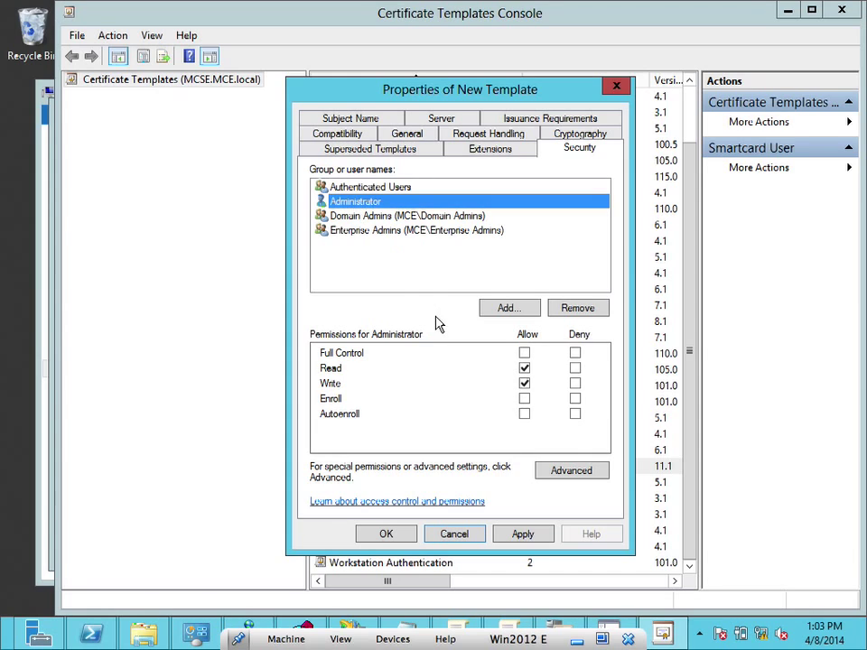
pyautogui.click(525, 400)
pyautogui.click(525, 413)
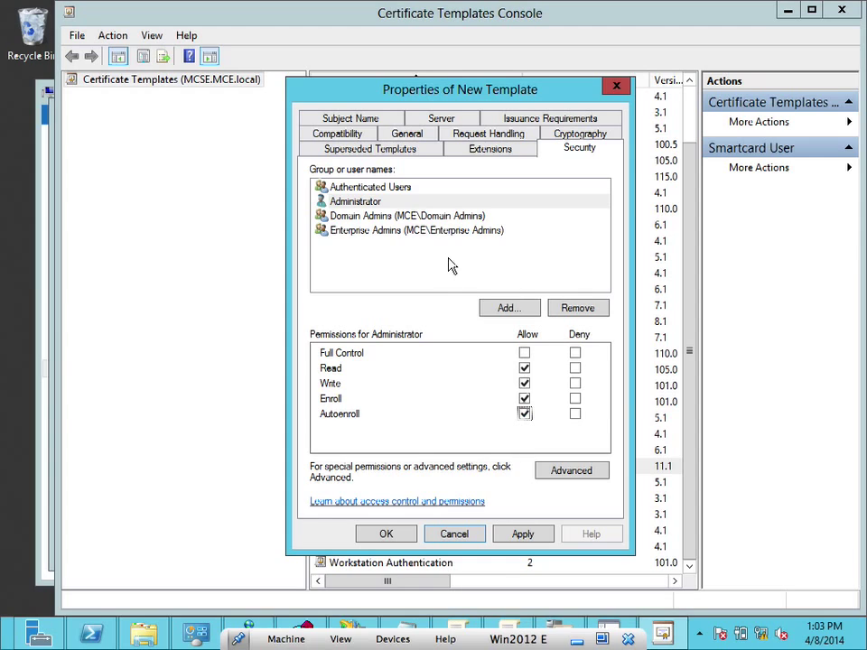
pyautogui.click(389, 189)
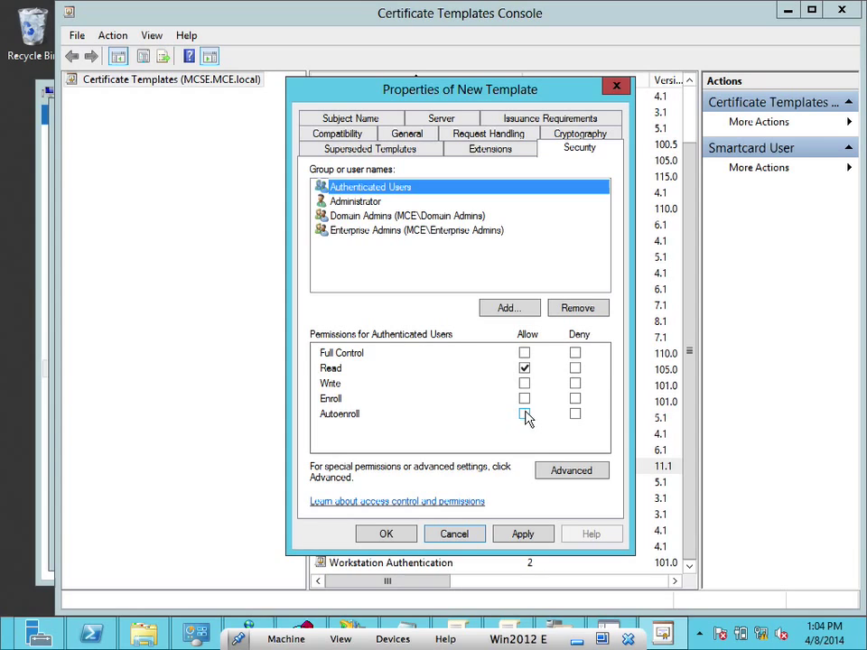
pyautogui.click(520, 537)
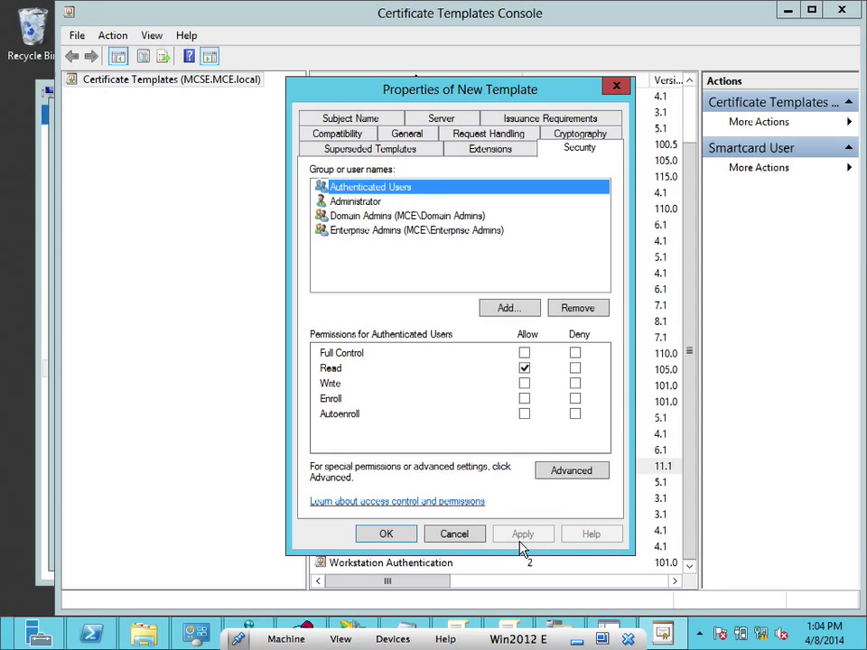
pyautogui.click(398, 539)
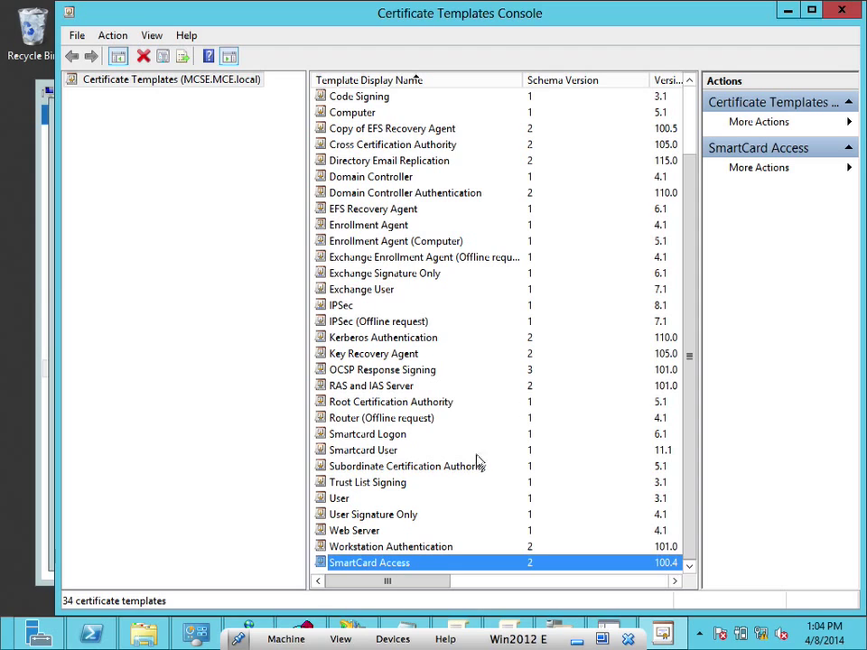
# Enable SmartCard Access as a Certificate Template to Issue on MCE-MCSE-CA, then switch to Console1
pyautogui.click(841, 11)
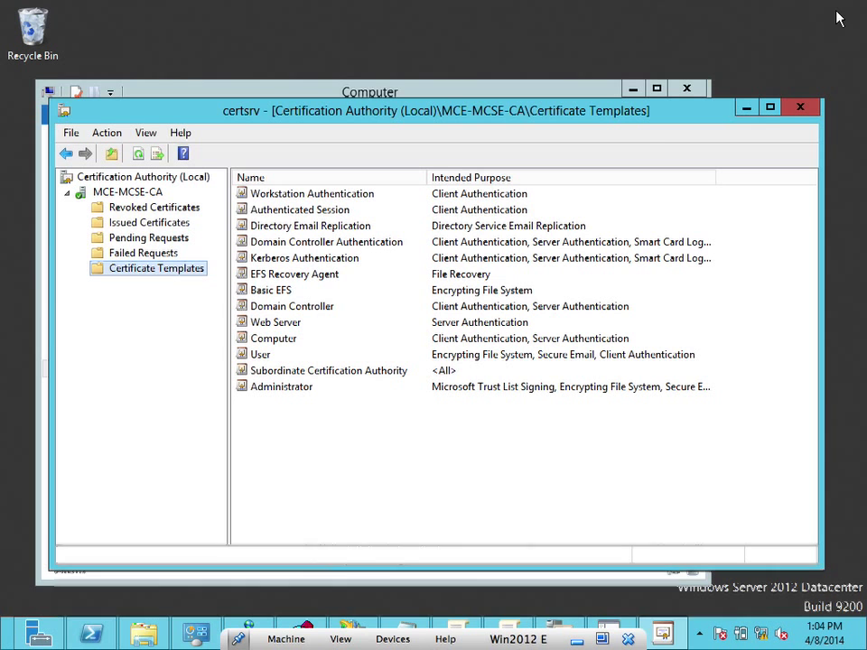
pyautogui.rightClick(192, 271)
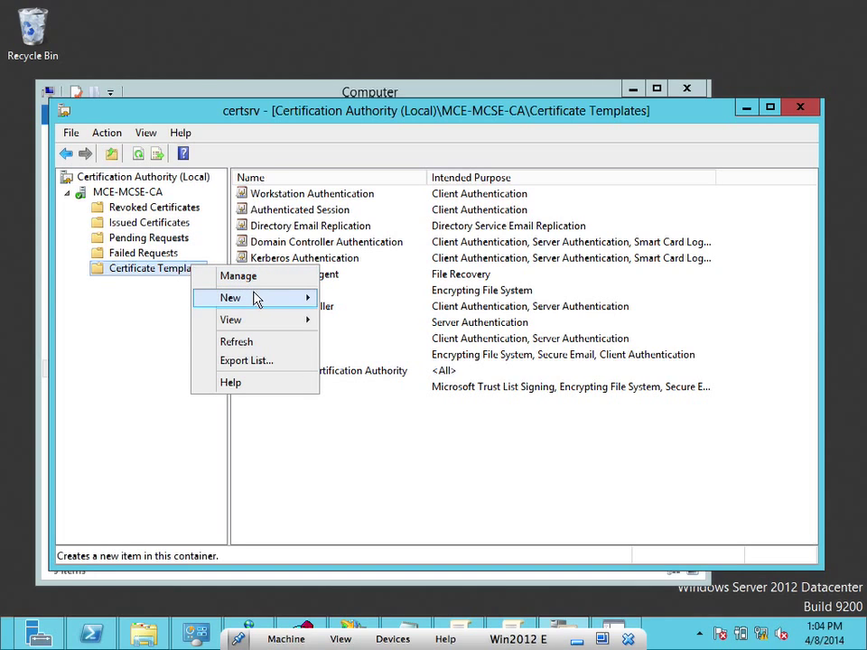
pyautogui.moveTo(307, 300)
pyautogui.click(341, 300)
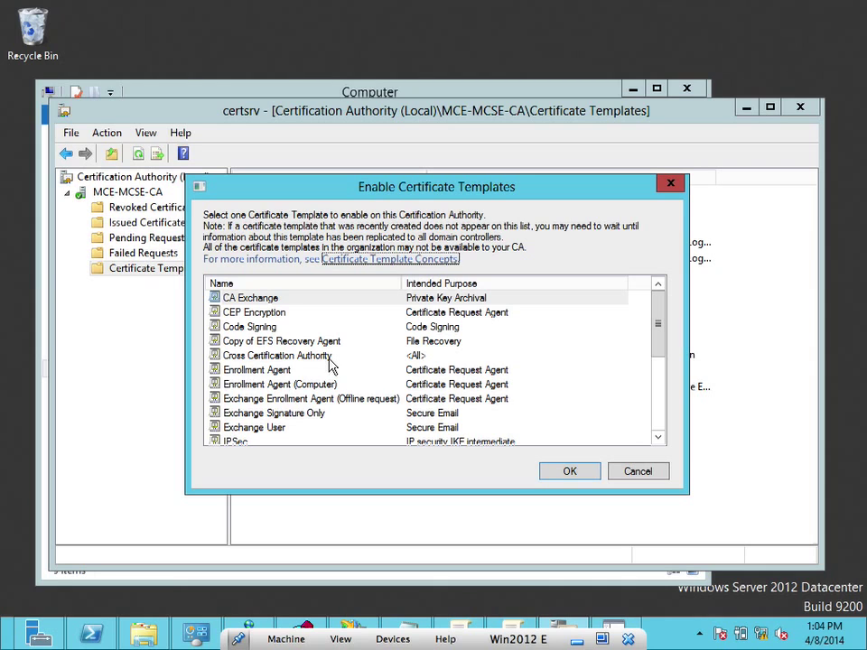
pyautogui.moveTo(654, 316); pyautogui.dragTo(657, 393)
pyautogui.click(257, 370)
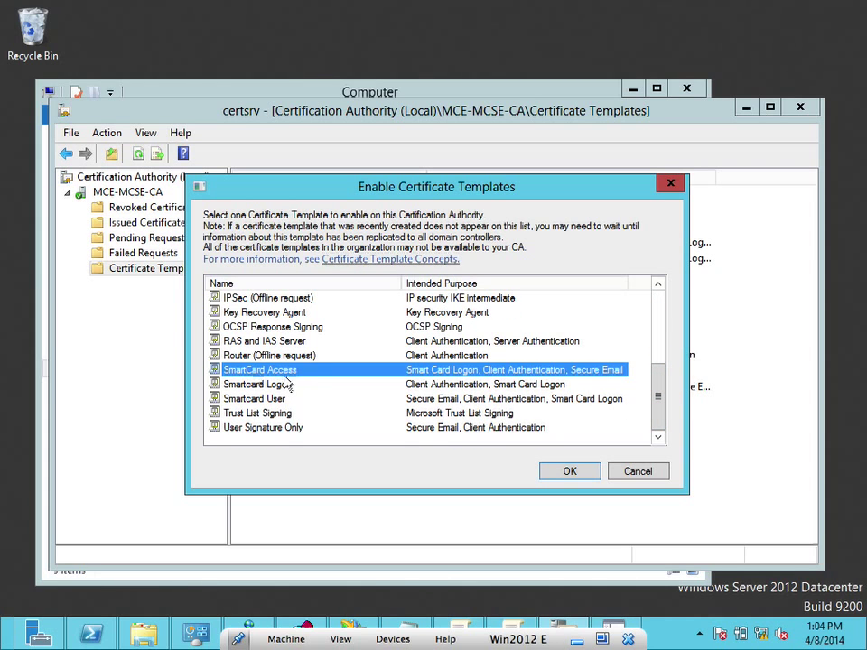
pyautogui.click(562, 474)
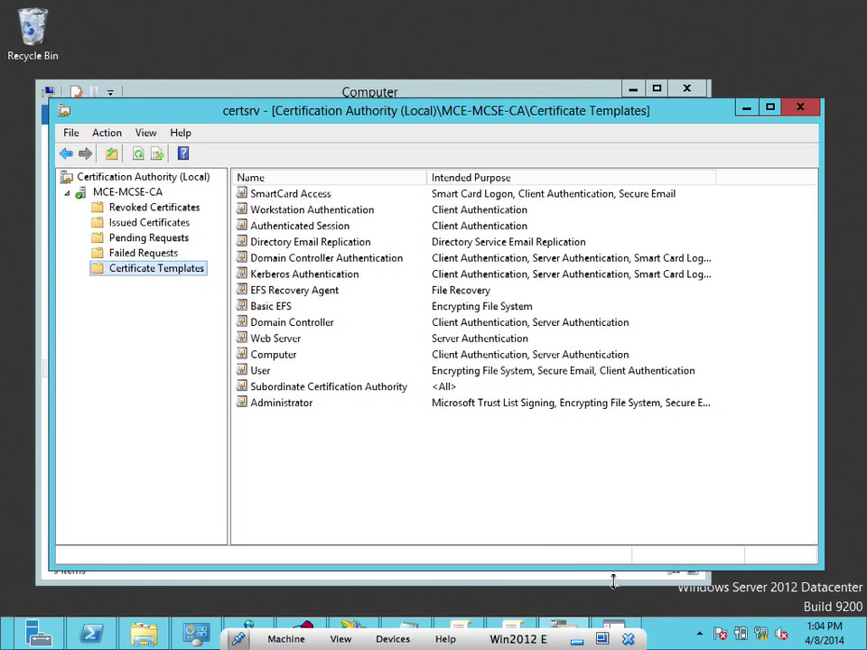
pyautogui.click(620, 619)
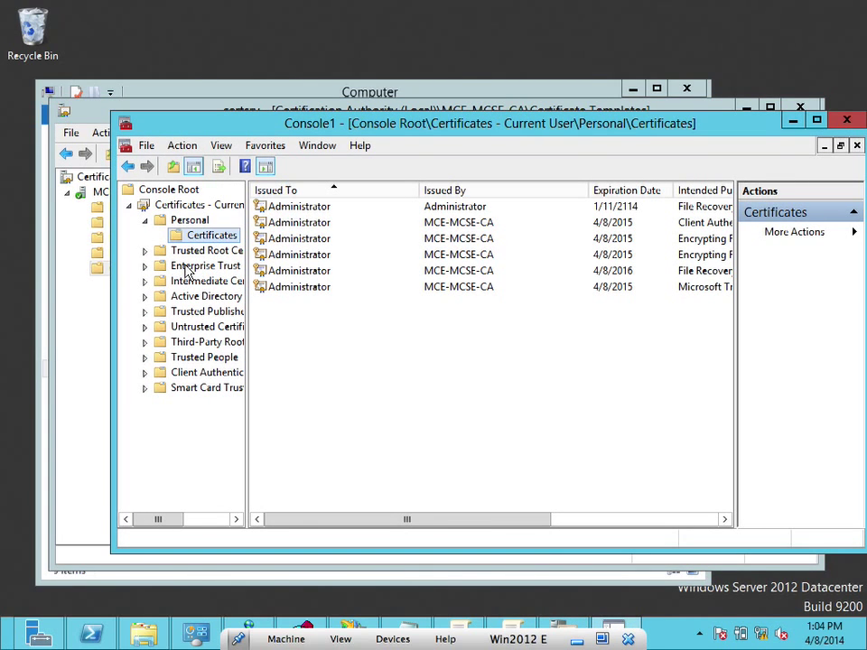
# Look through the Active Directory User Object certificates, then bring up the Personal Certificates actions menu
pyautogui.click(180, 296)
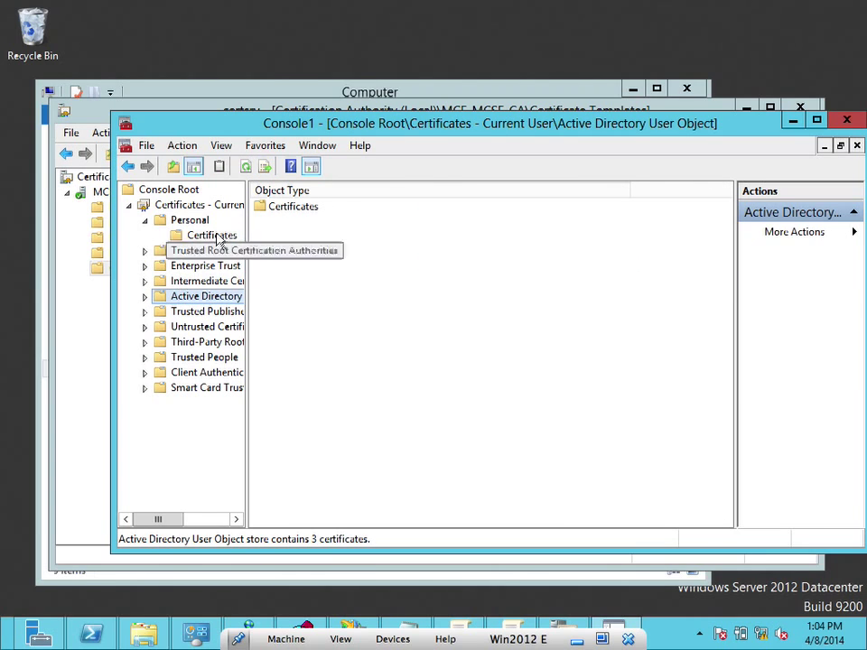
pyautogui.click(145, 297)
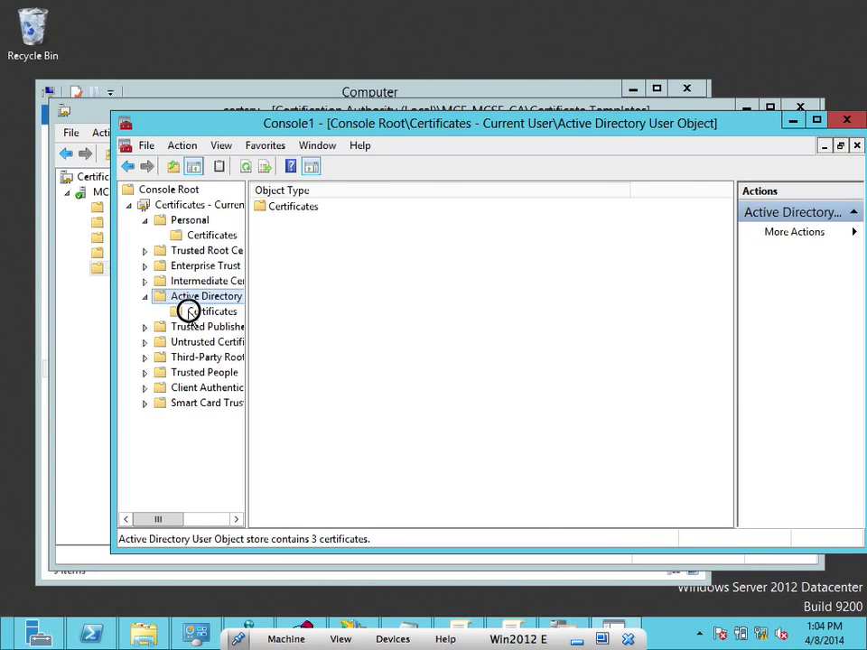
pyautogui.click(189, 312)
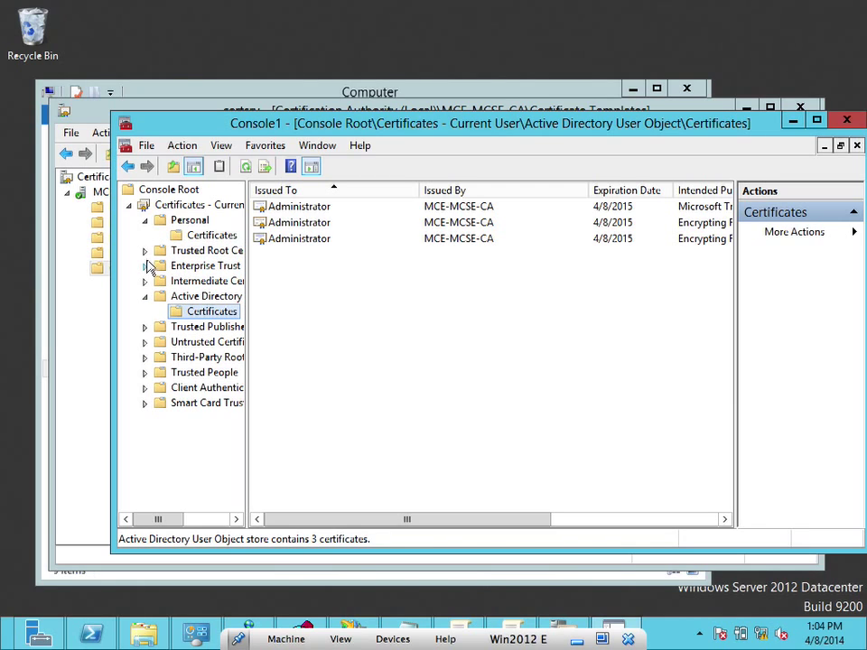
pyautogui.click(211, 235)
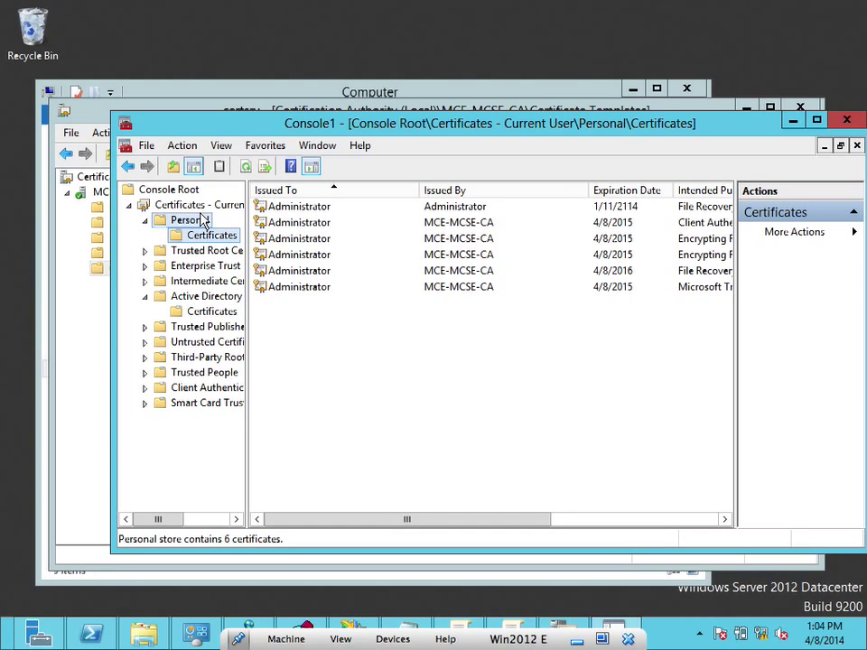
pyautogui.click(200, 220)
pyautogui.click(208, 236)
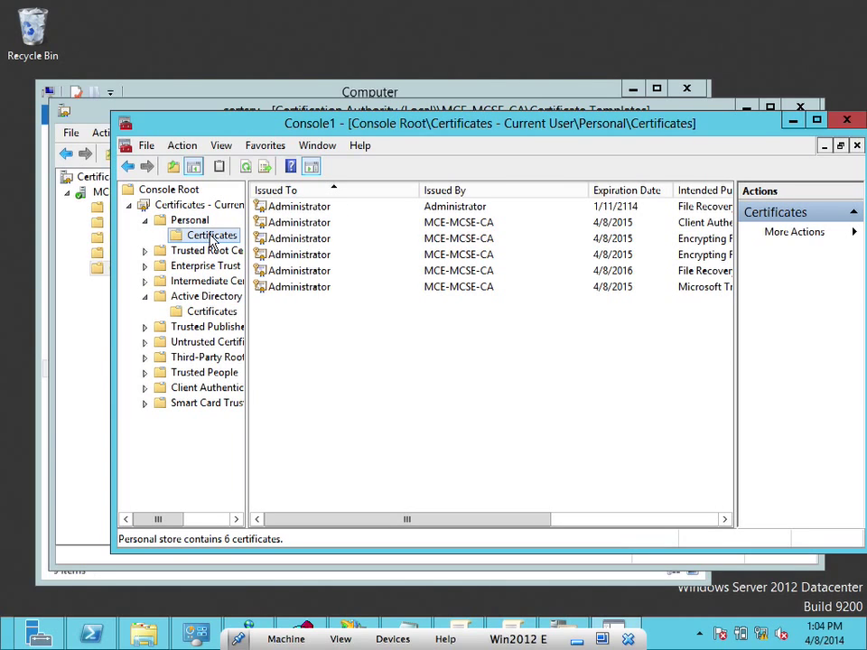
pyautogui.rightClick(211, 236)
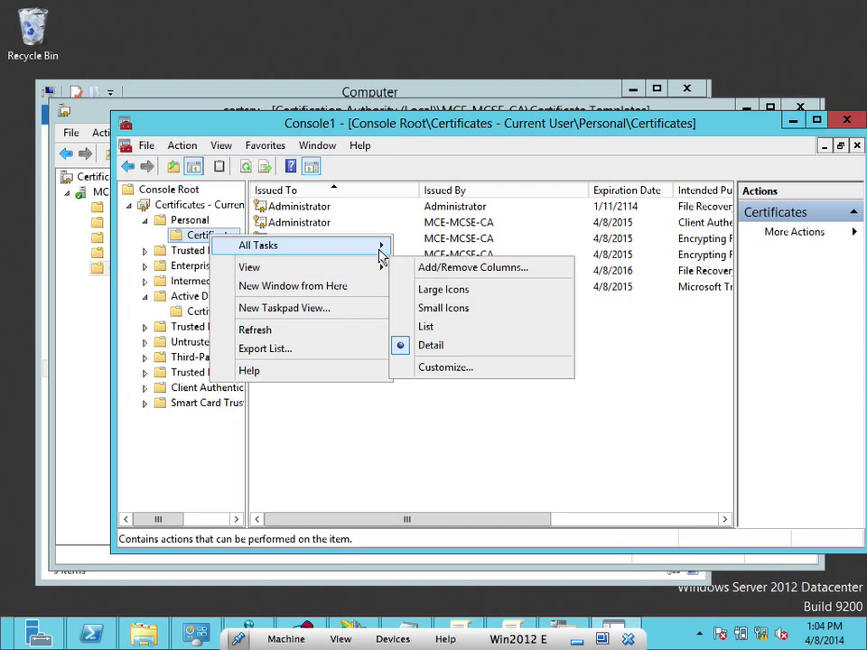
# Start Request New Certificate and proceed with the Active Directory Enrollment Policy
pyautogui.moveTo(384, 252)
pyautogui.click(427, 251)
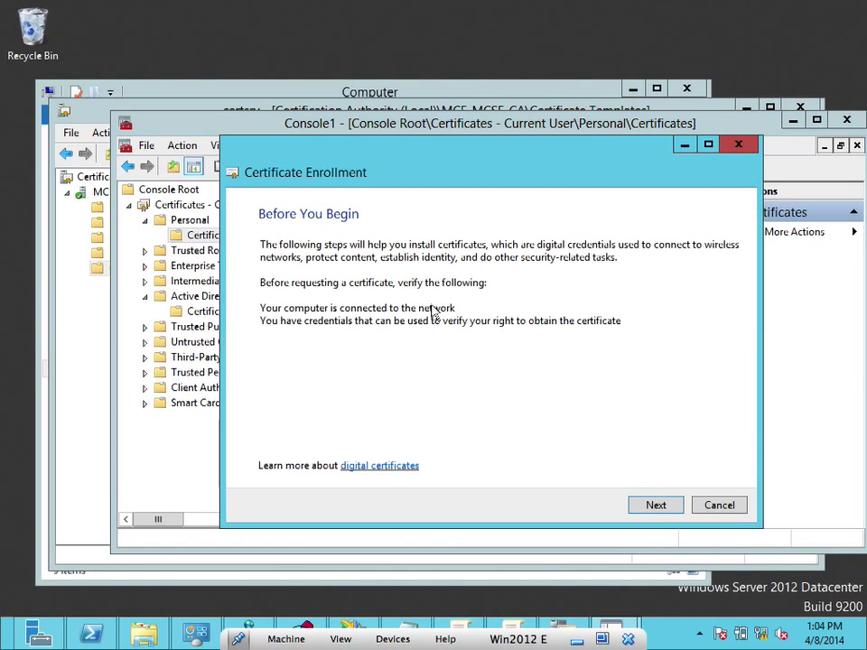
pyautogui.click(659, 511)
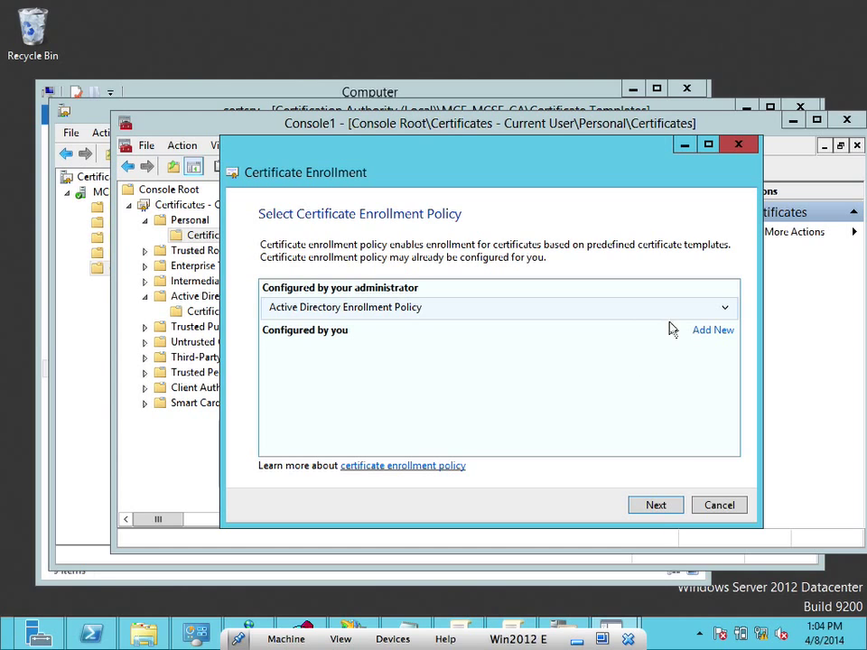
pyautogui.click(704, 333)
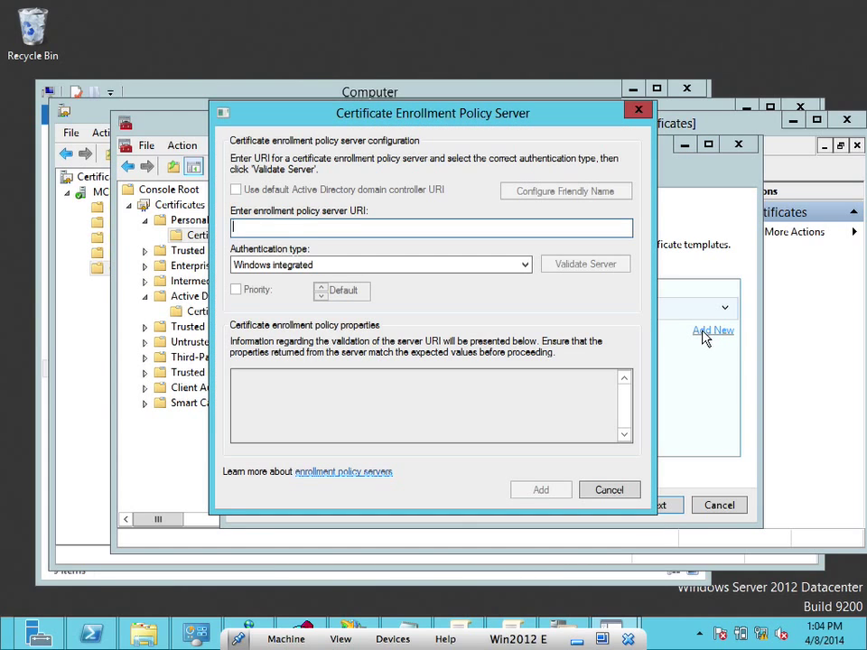
pyautogui.click(596, 490)
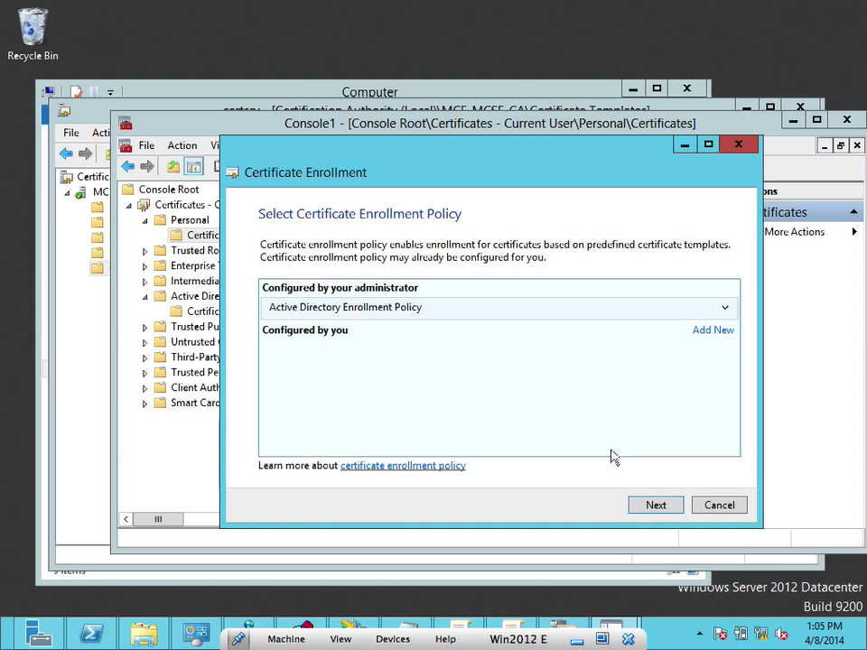
pyautogui.click(726, 309)
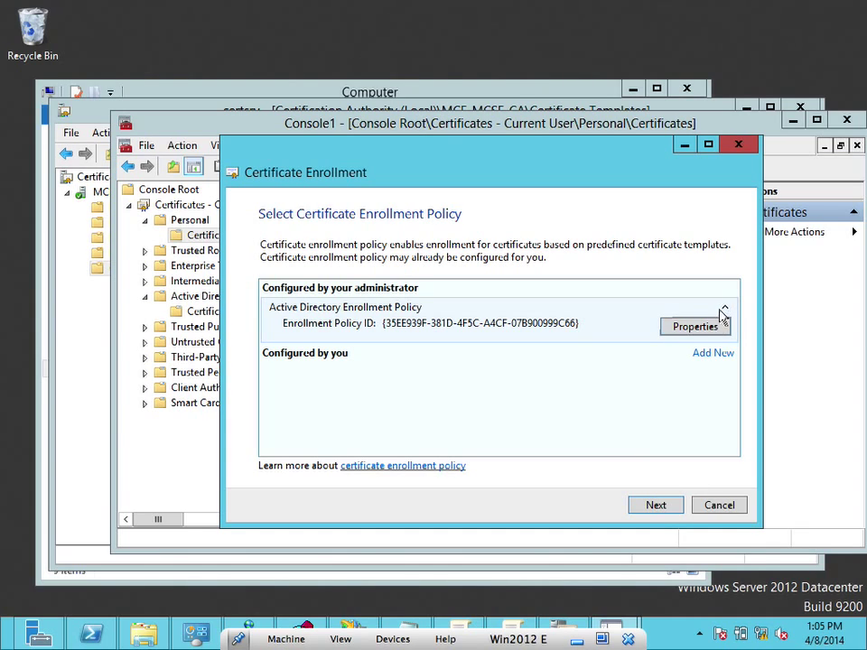
pyautogui.click(724, 309)
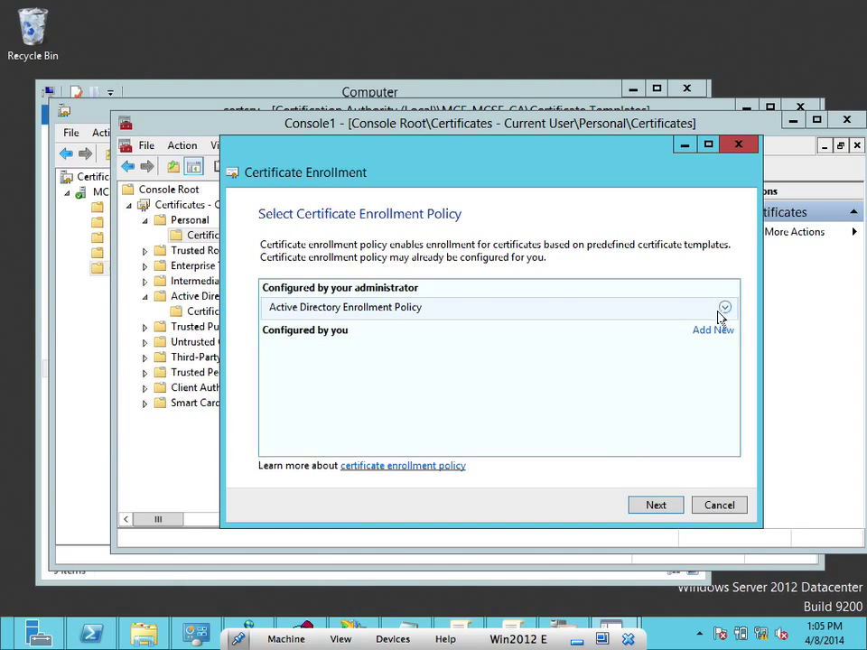
pyautogui.click(660, 511)
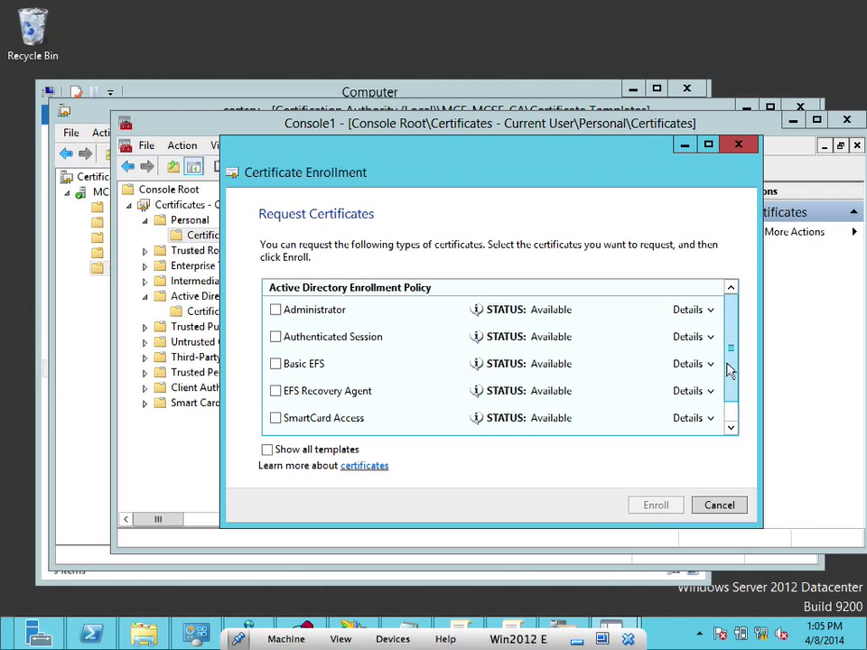
# Tick SmartCard Access and enroll, which returns a denied request
pyautogui.moveTo(729, 363); pyautogui.dragTo(735, 399)
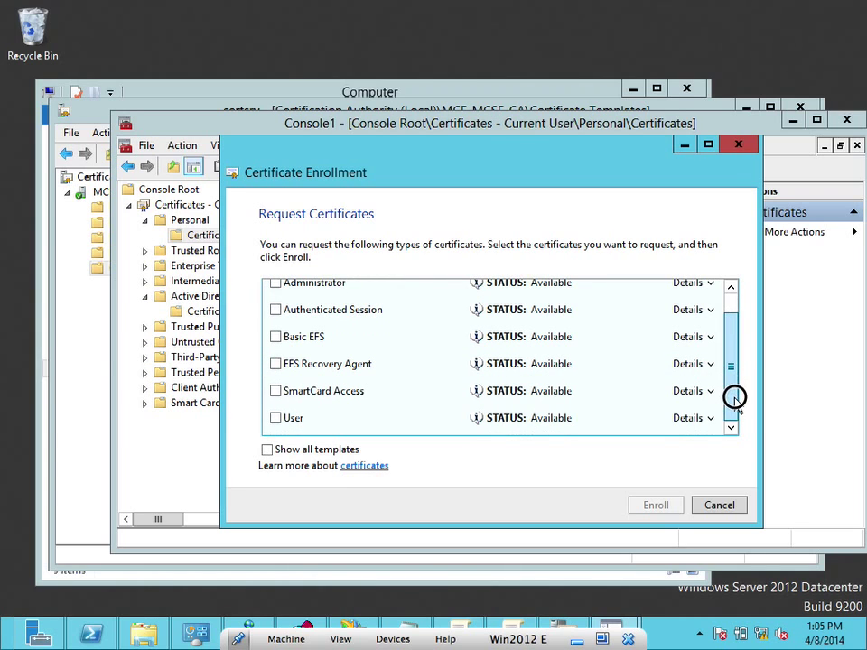
pyautogui.click(276, 392)
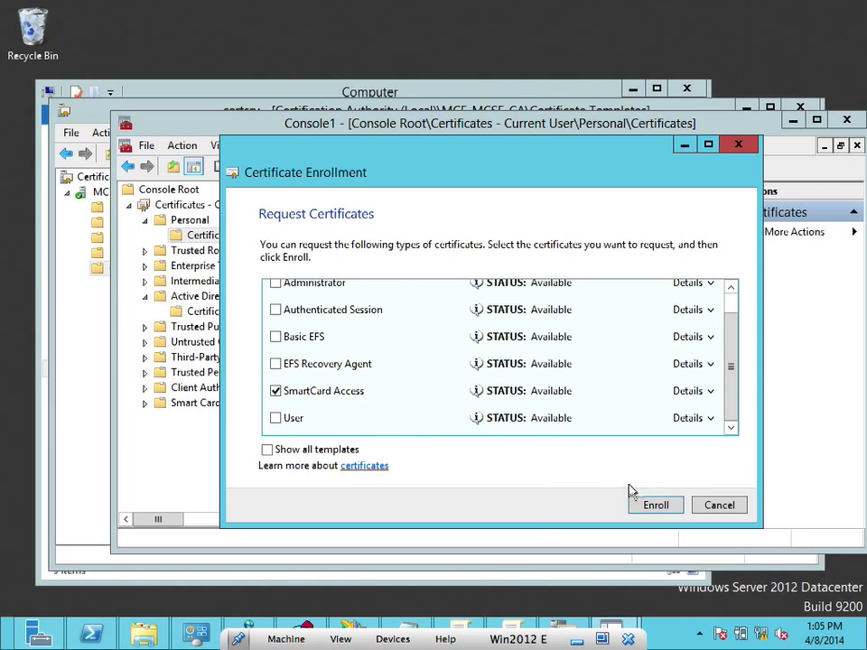
pyautogui.click(651, 509)
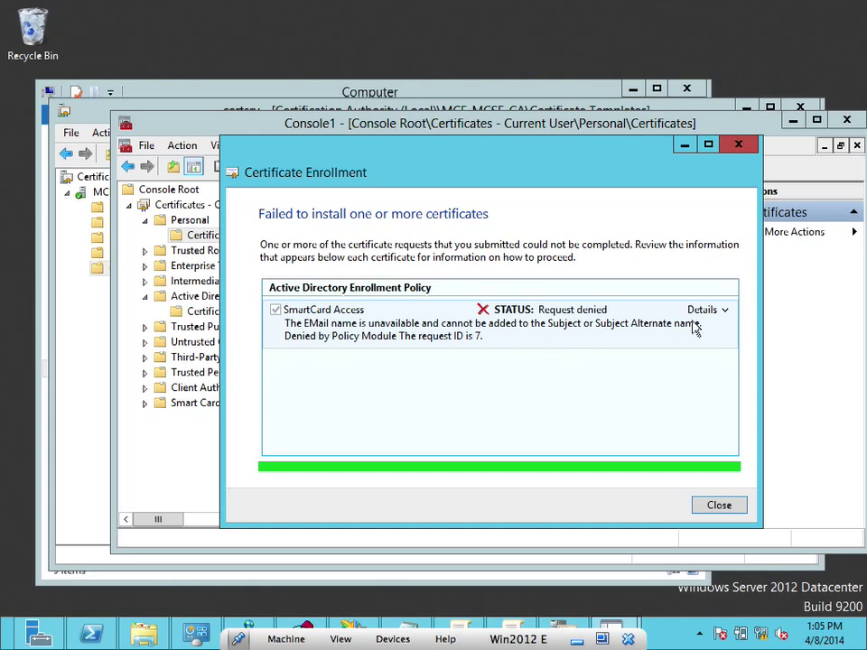
# Review the denied request's properties from General through Signature, then close the wizard
pyautogui.click(723, 310)
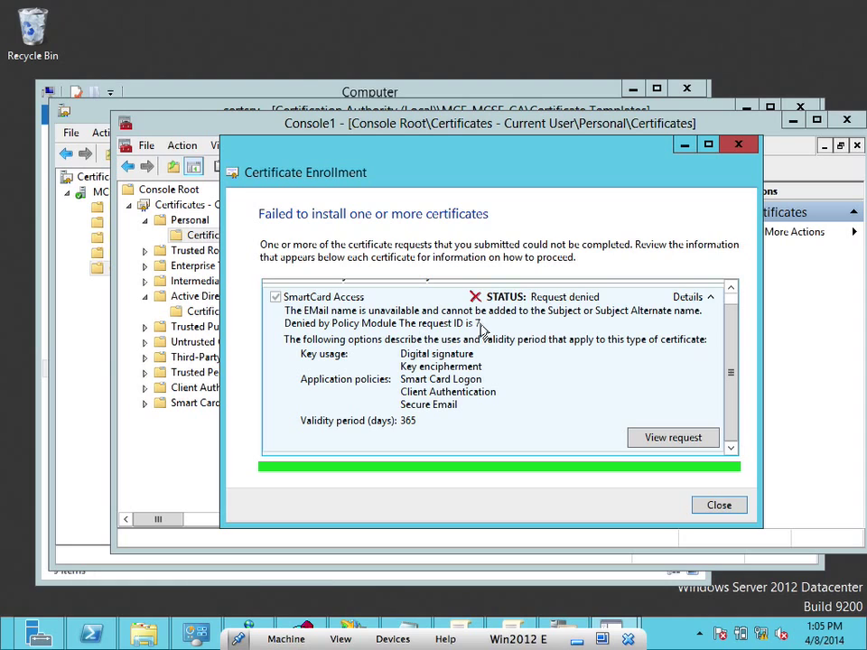
pyautogui.click(654, 439)
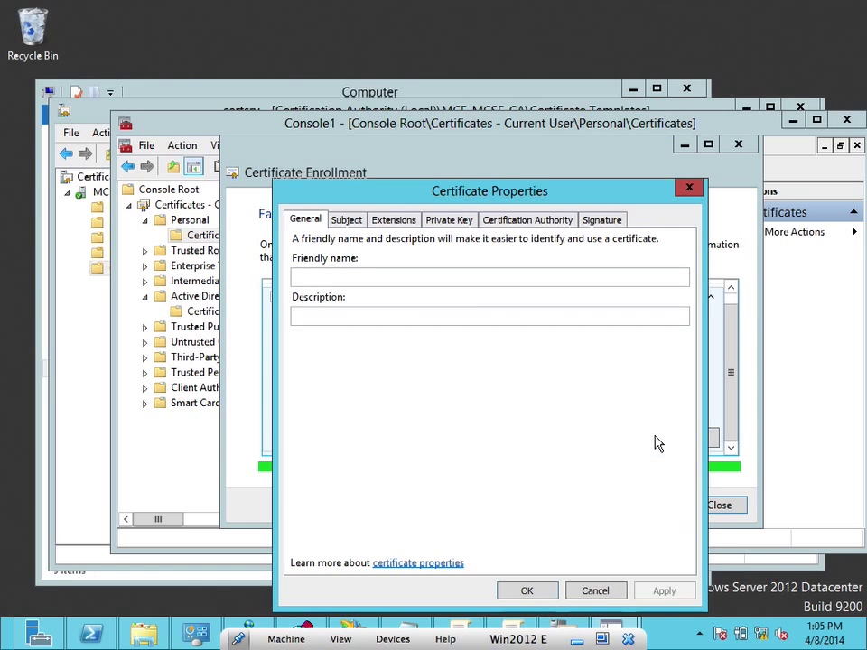
pyautogui.click(348, 220)
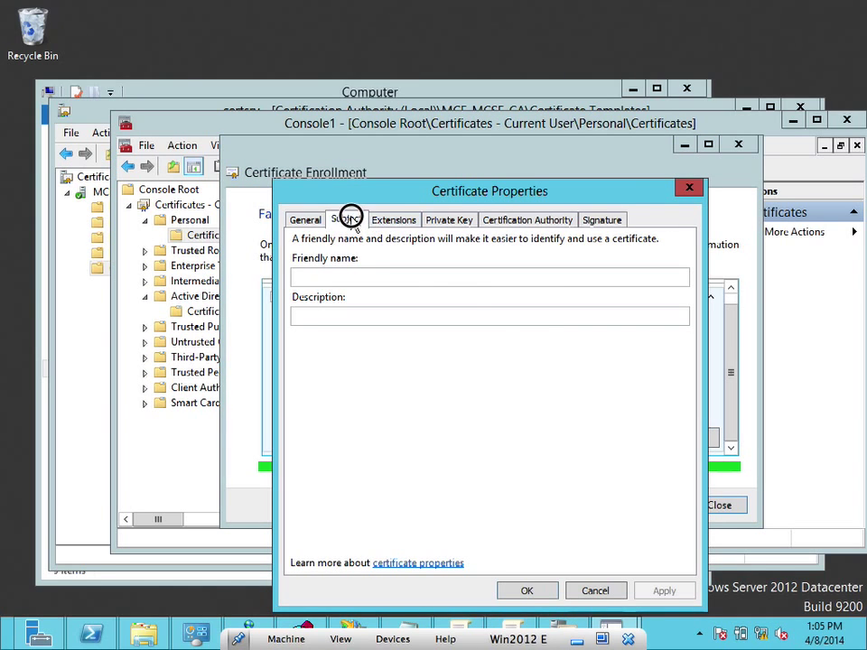
pyautogui.click(416, 222)
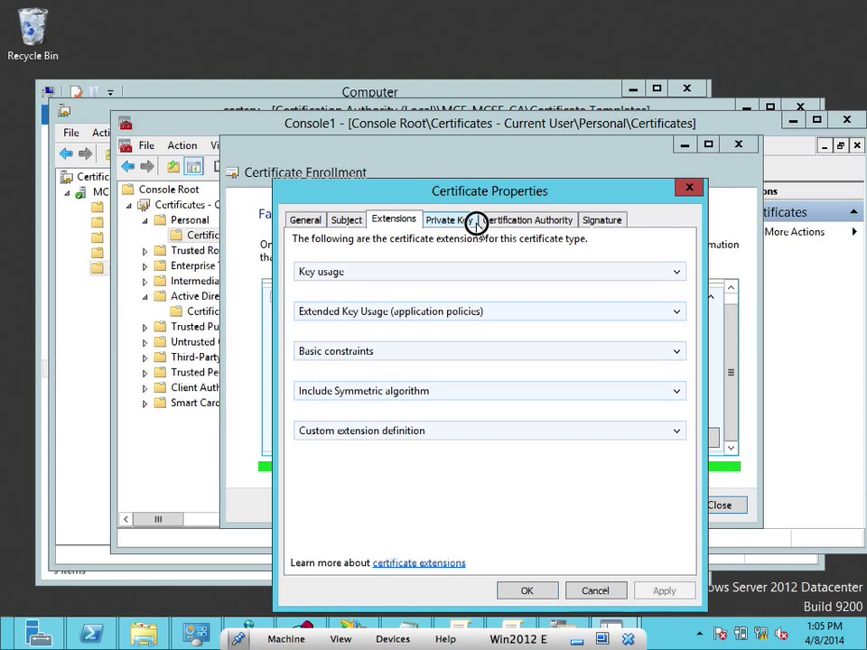
pyautogui.click(471, 223)
pyautogui.click(528, 223)
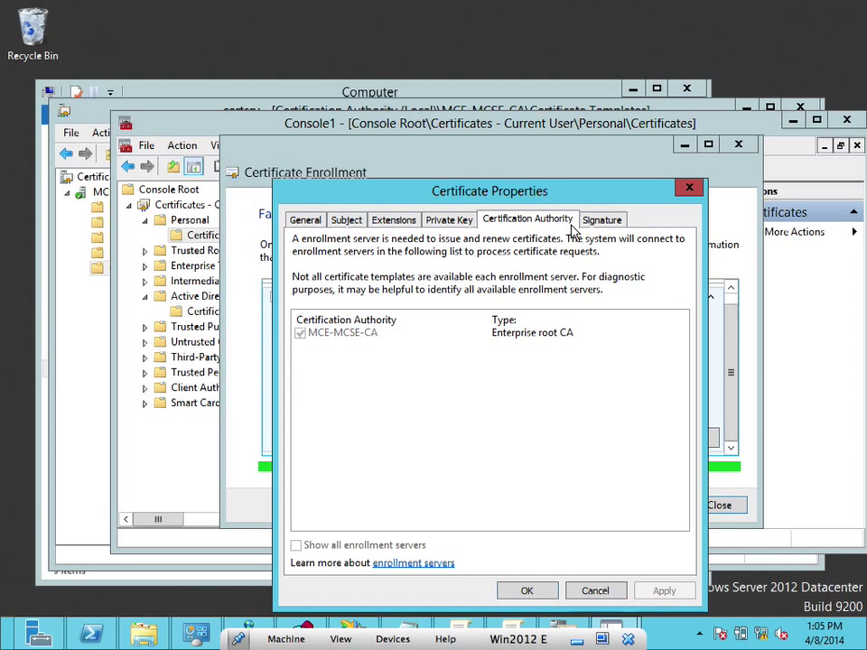
pyautogui.click(610, 220)
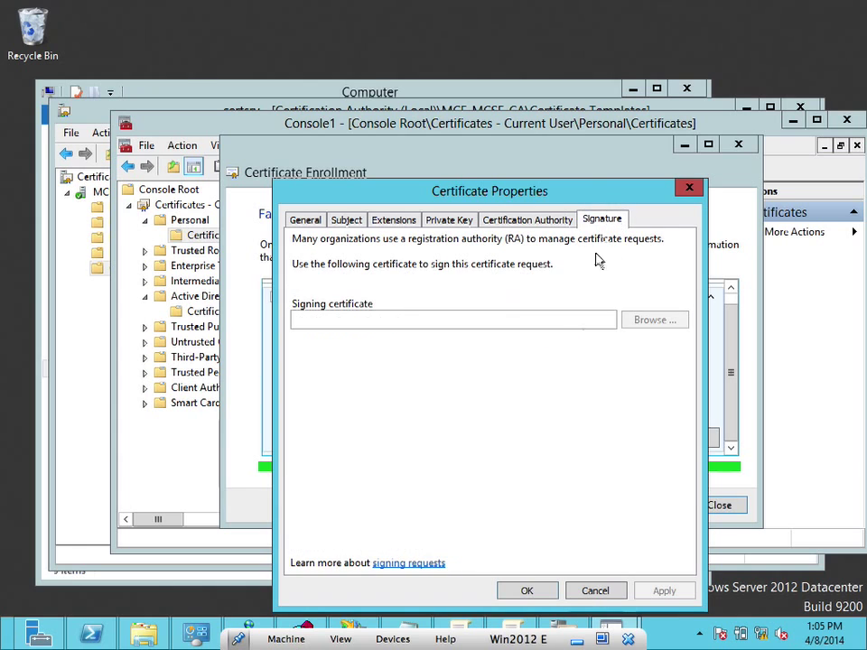
pyautogui.click(527, 593)
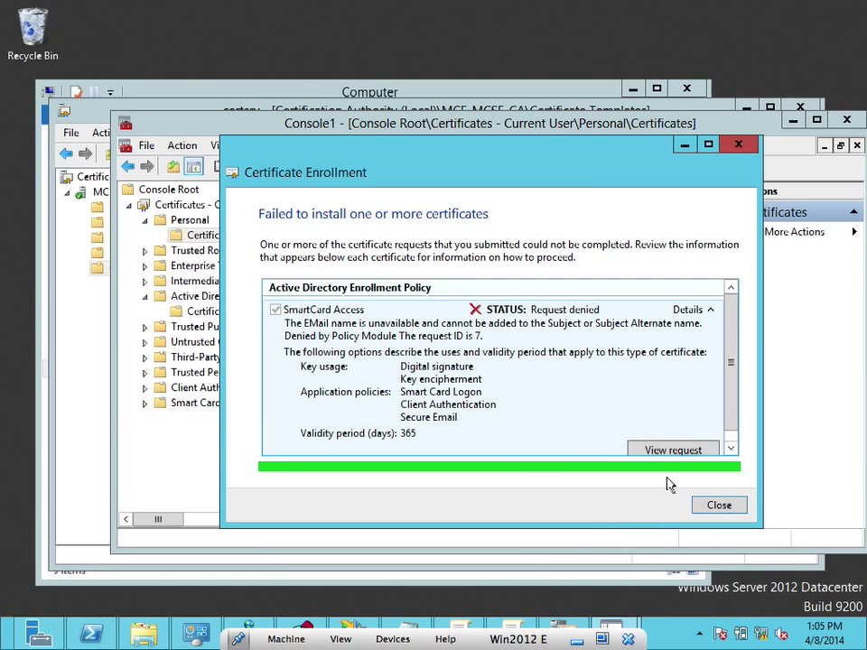
pyautogui.click(713, 506)
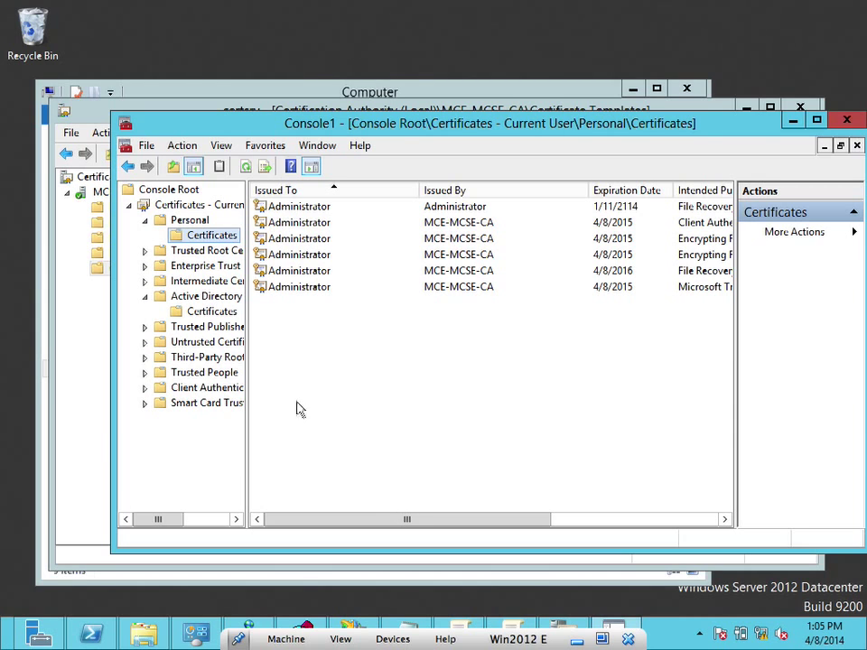
# Review the Web Server template and issued certificates in certsrv, then show Console1's Smart Card Trusted Roots
pyautogui.click(76, 439)
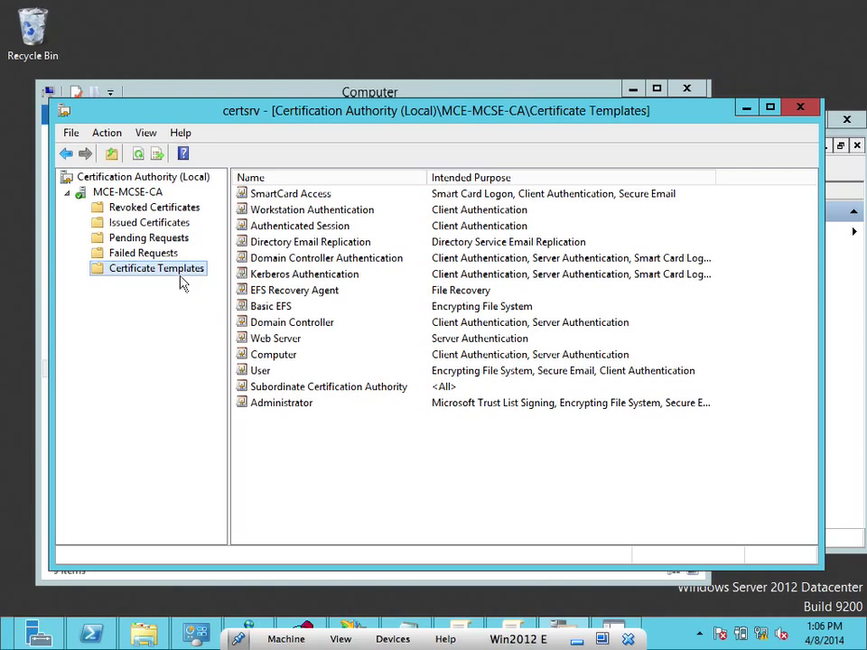
pyautogui.click(283, 343)
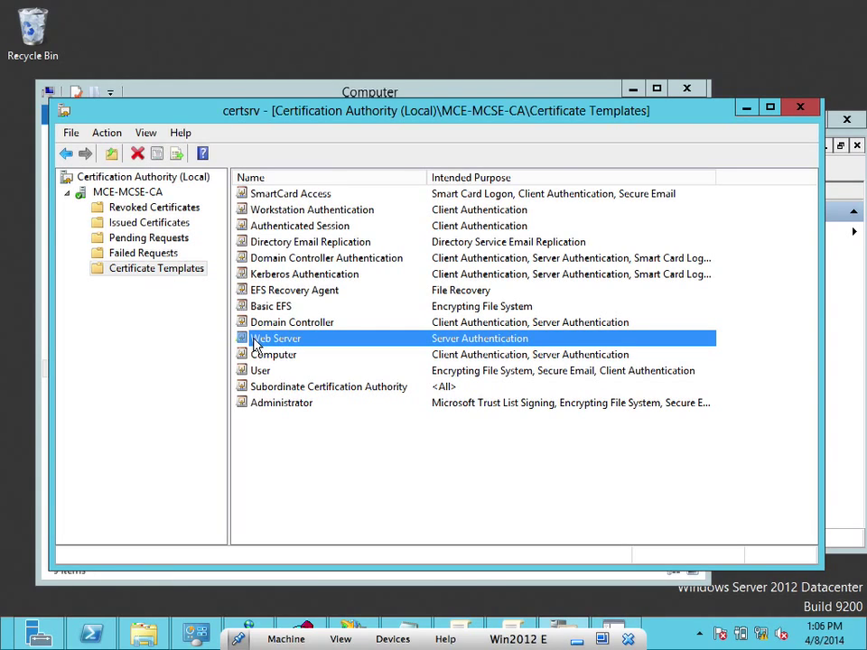
pyautogui.click(155, 225)
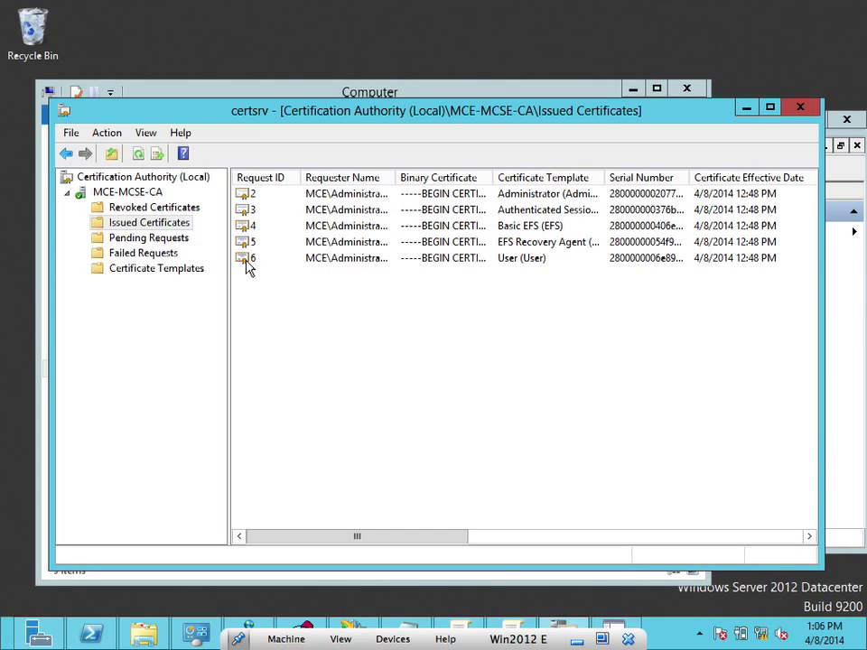
pyautogui.click(178, 273)
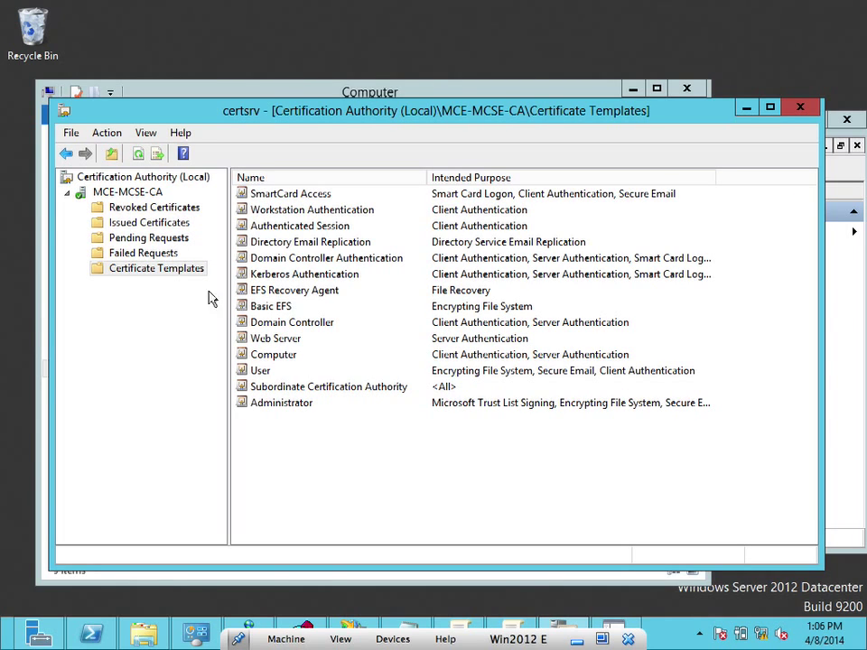
pyautogui.click(248, 338)
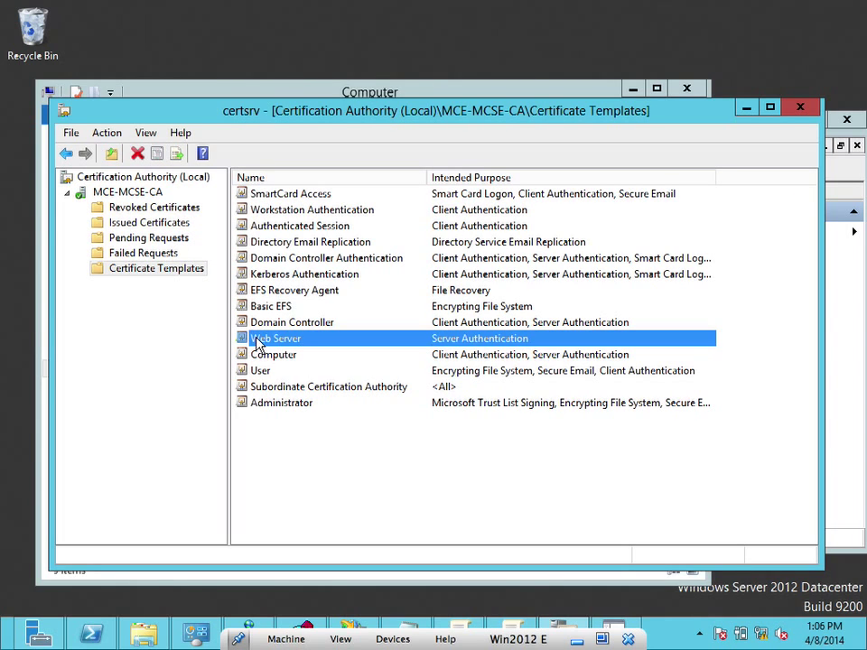
pyautogui.click(192, 272)
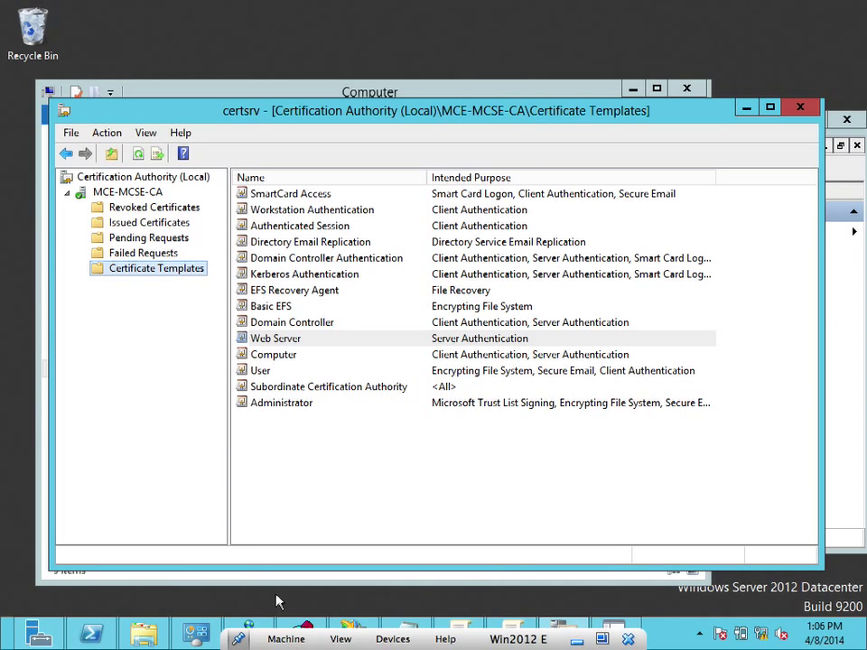
pyautogui.click(615, 629)
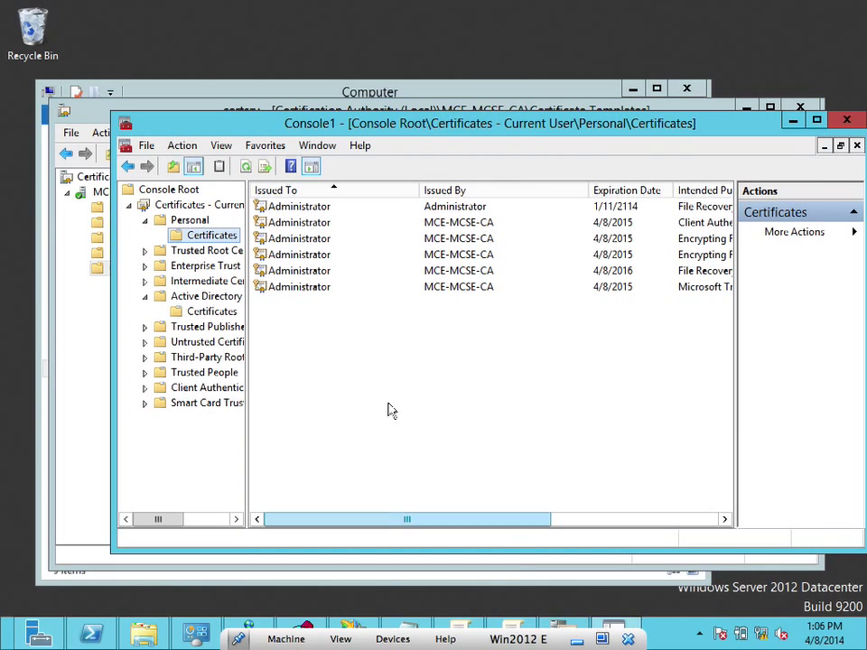
pyautogui.click(218, 407)
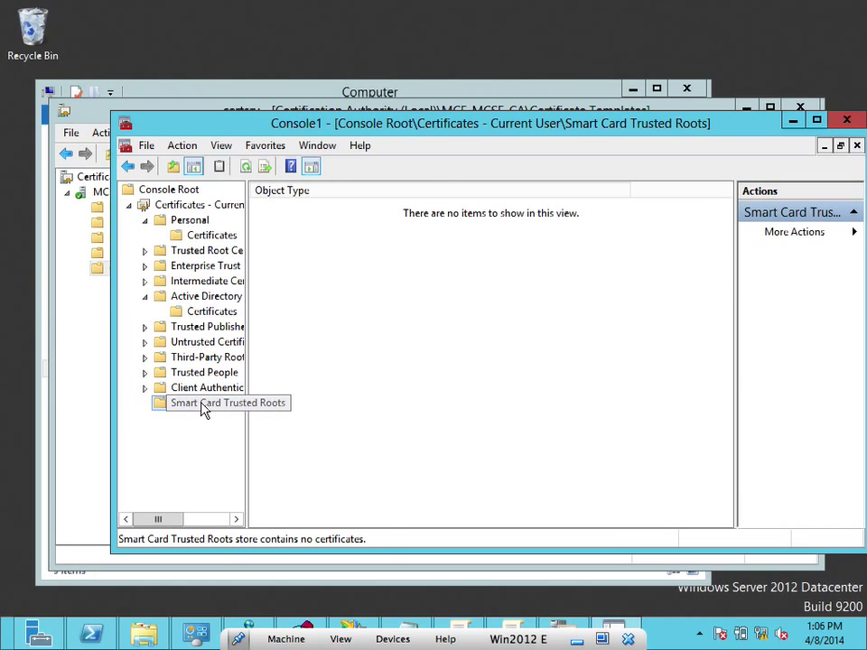
pyautogui.rightClick(203, 410)
pyautogui.moveTo(244, 438)
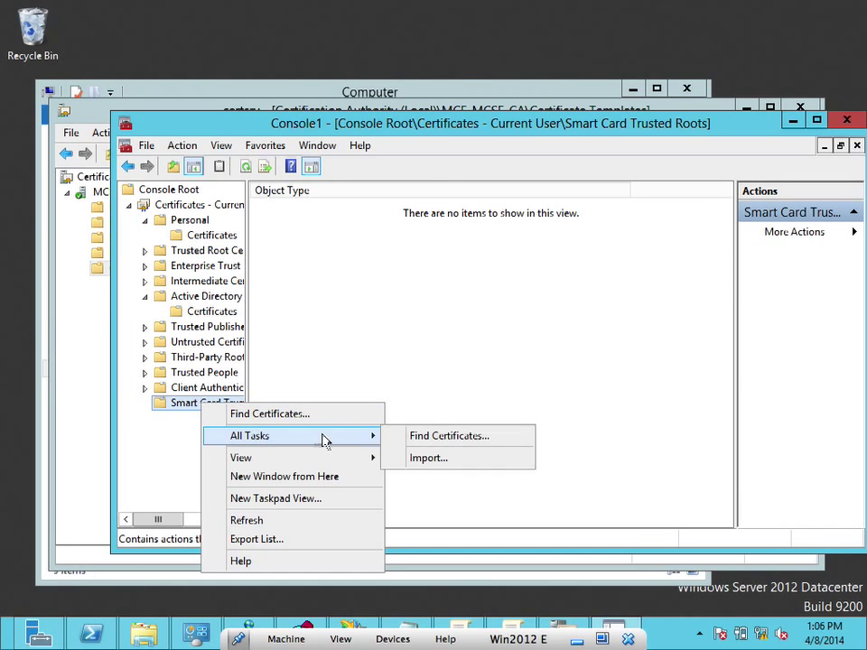
pyautogui.click(395, 438)
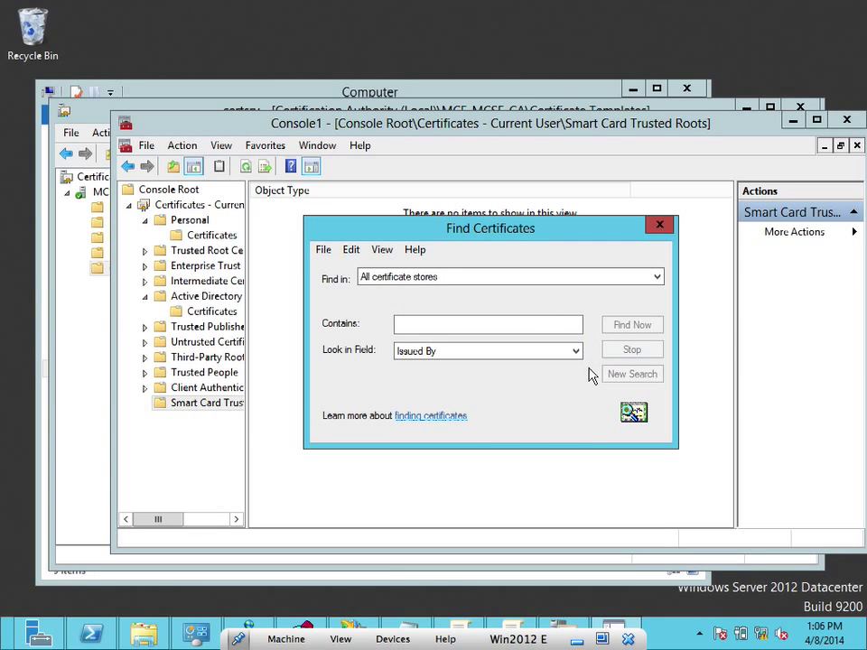
pyautogui.click(538, 325)
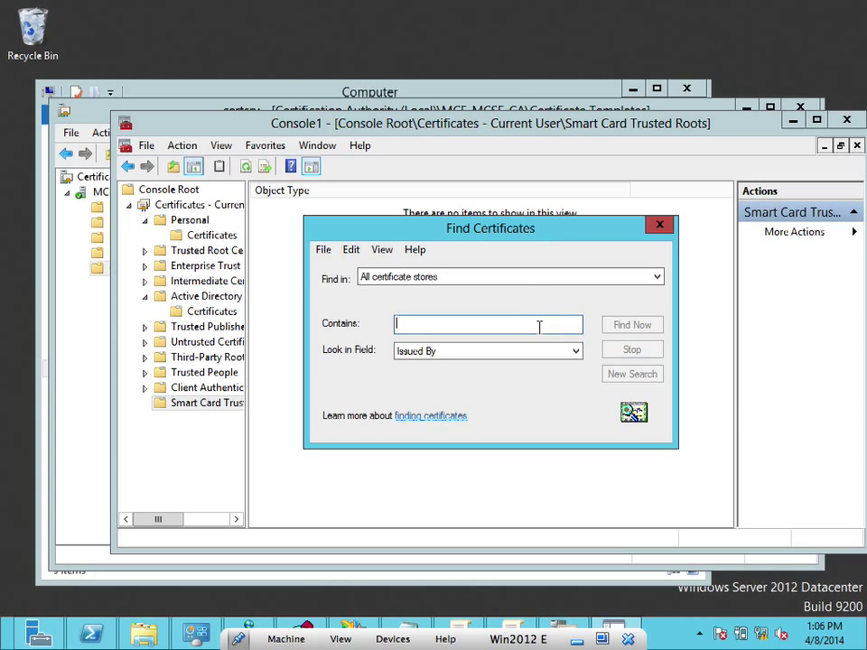
pyautogui.click(536, 280)
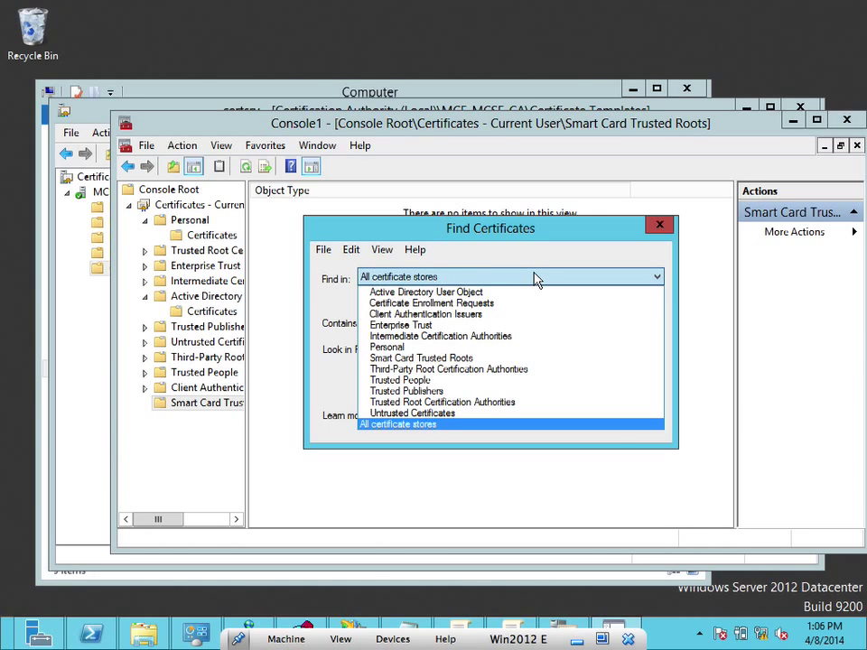
pyautogui.click(533, 280)
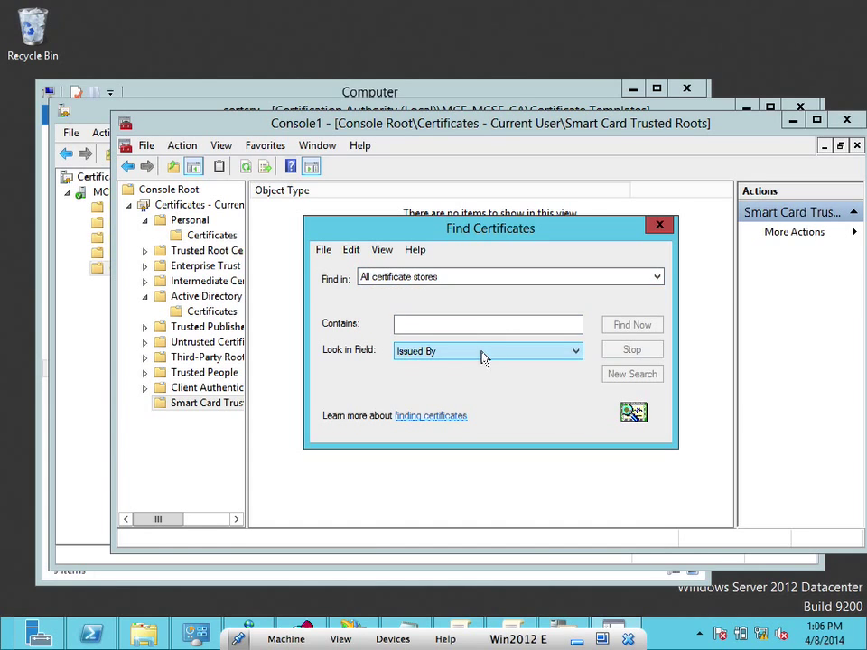
pyautogui.click(484, 357)
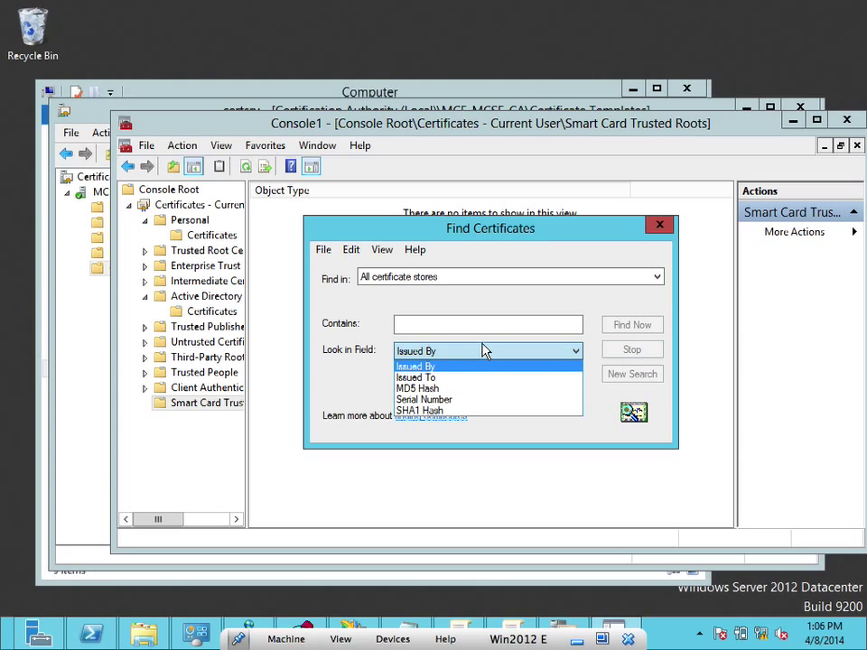
pyautogui.click(484, 351)
pyautogui.click(484, 331)
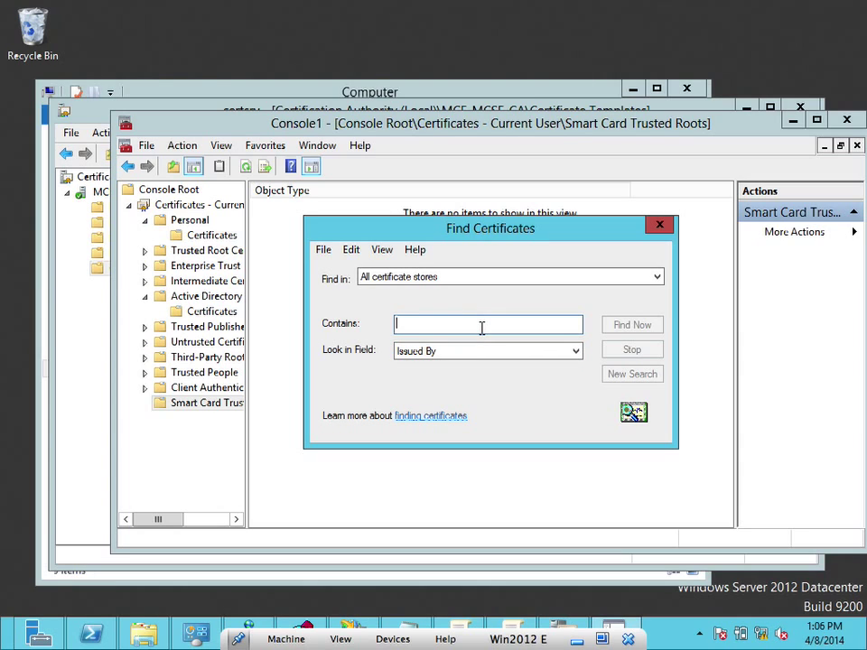
pyautogui.write('SmartCard Access')
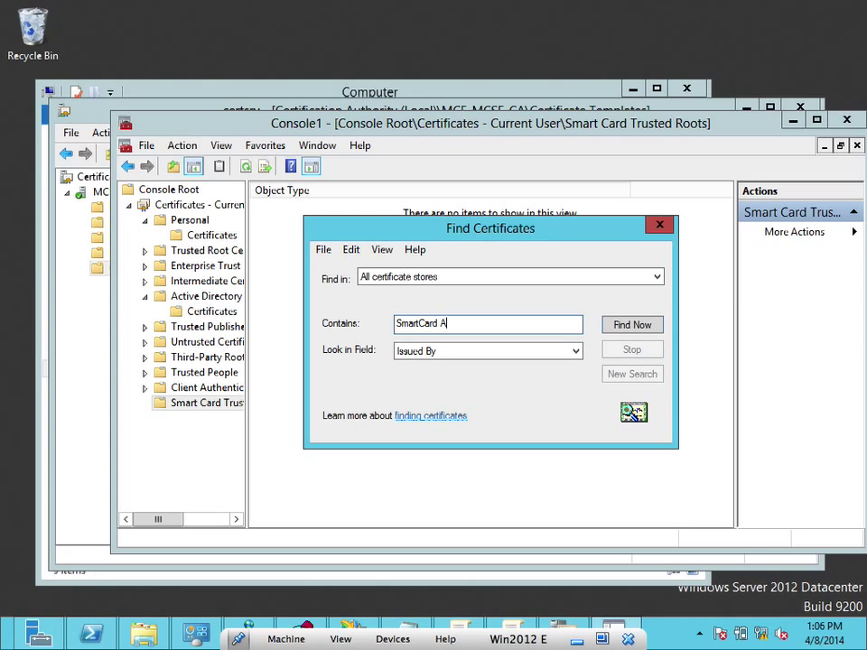
pyautogui.click(637, 326)
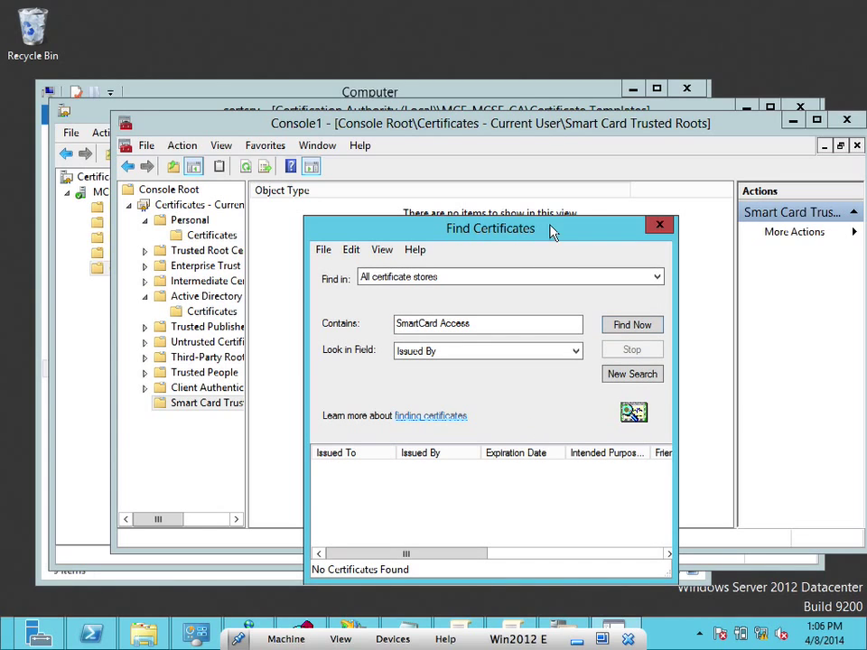
pyautogui.click(660, 226)
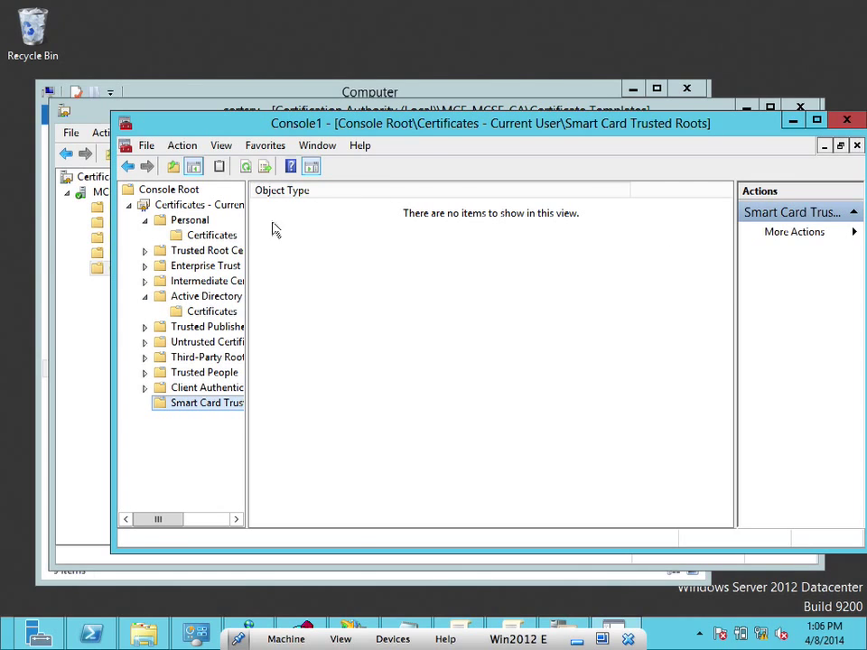
# Return to Personal certificates, minimize Console1 and bring Group Policy Management Editor forward
pyautogui.click(216, 235)
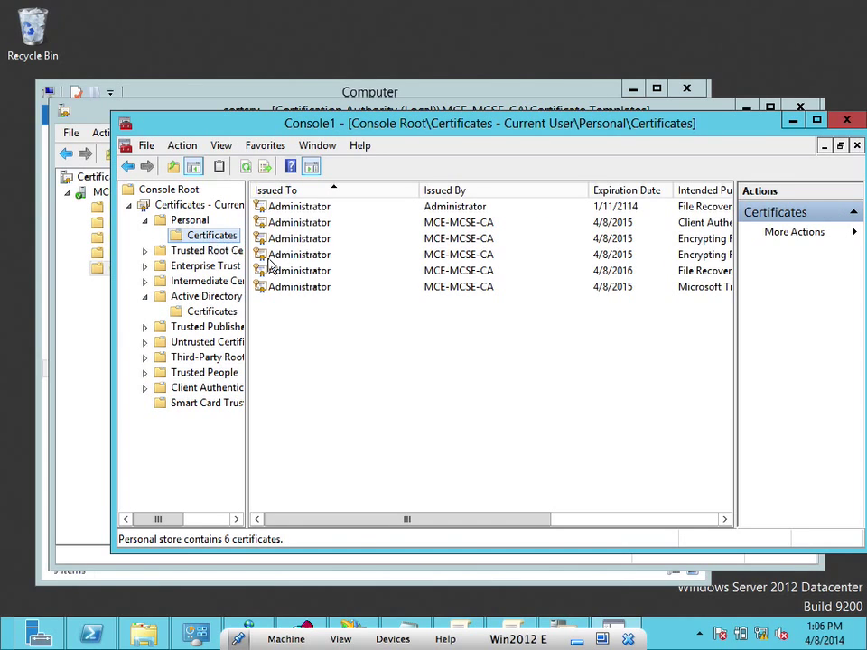
pyautogui.click(793, 121)
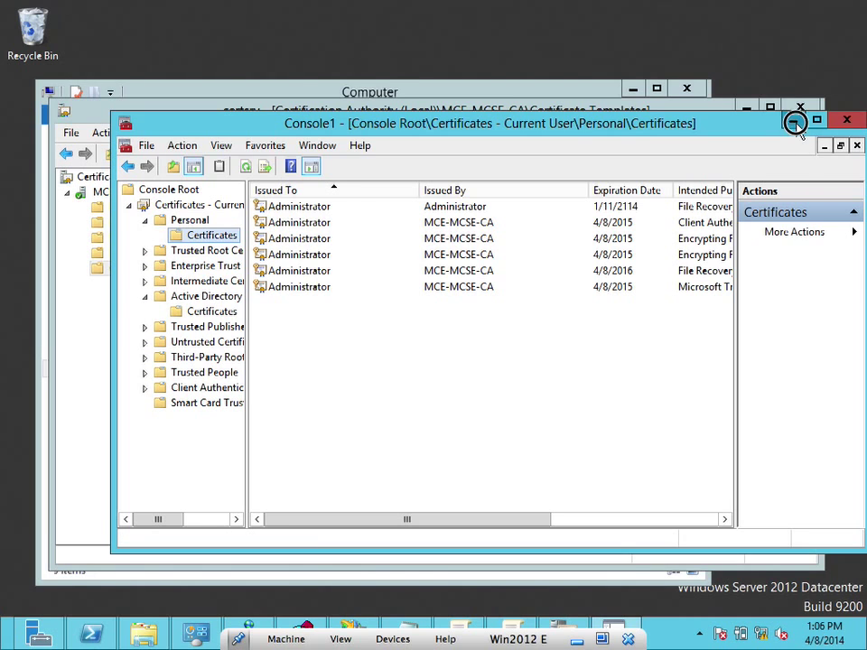
pyautogui.click(512, 624)
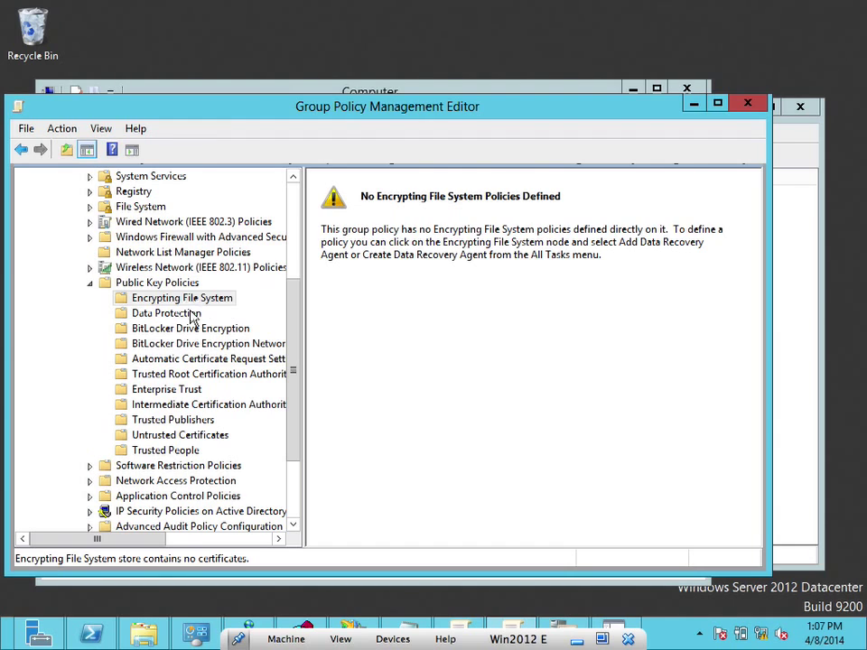
# Check the Encrypting File System and BitLocker recovery agent stores are empty, then close the editor
pyautogui.click(191, 315)
pyautogui.click(186, 302)
pyautogui.click(171, 282)
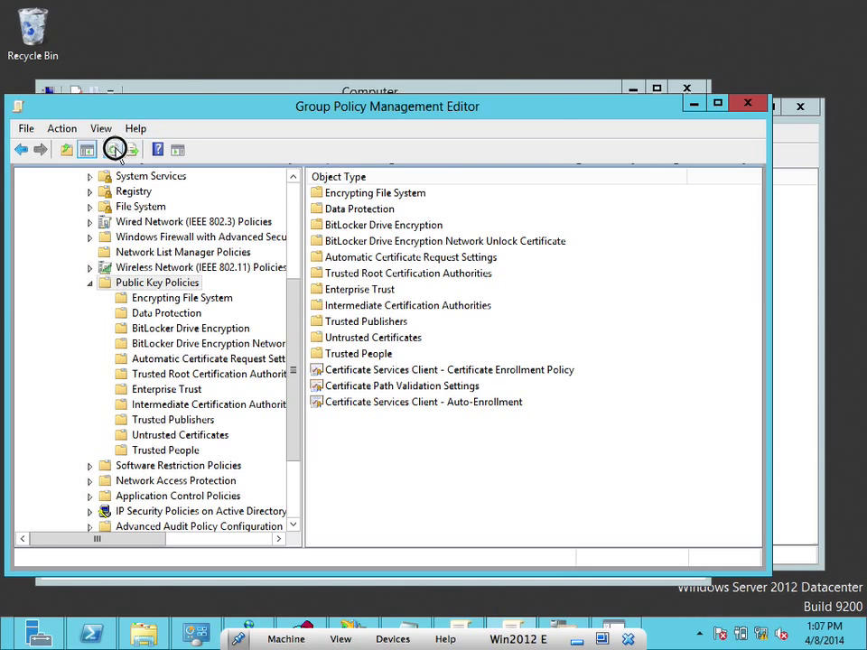
pyautogui.click(182, 299)
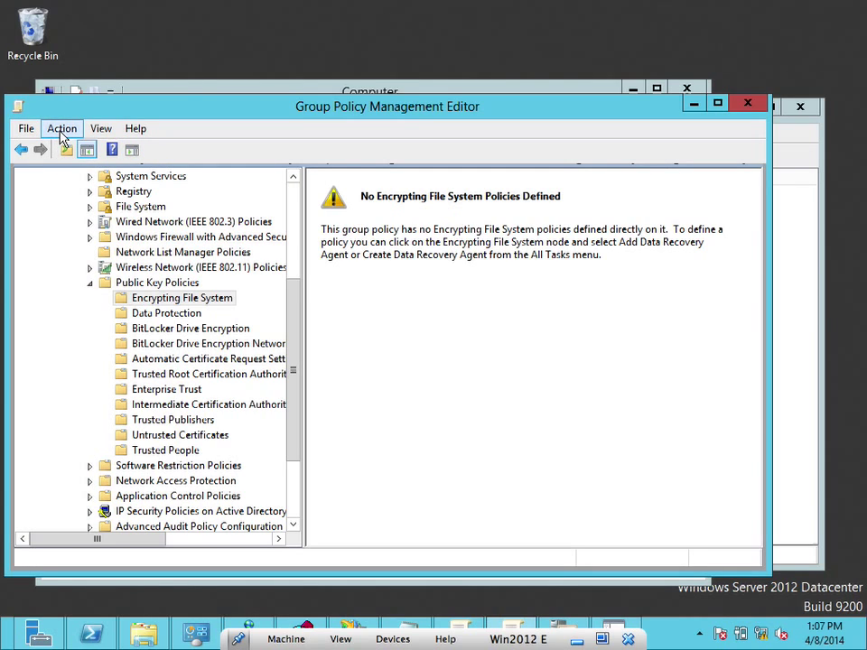
pyautogui.moveTo(120, 112); pyautogui.dragTo(190, 77)
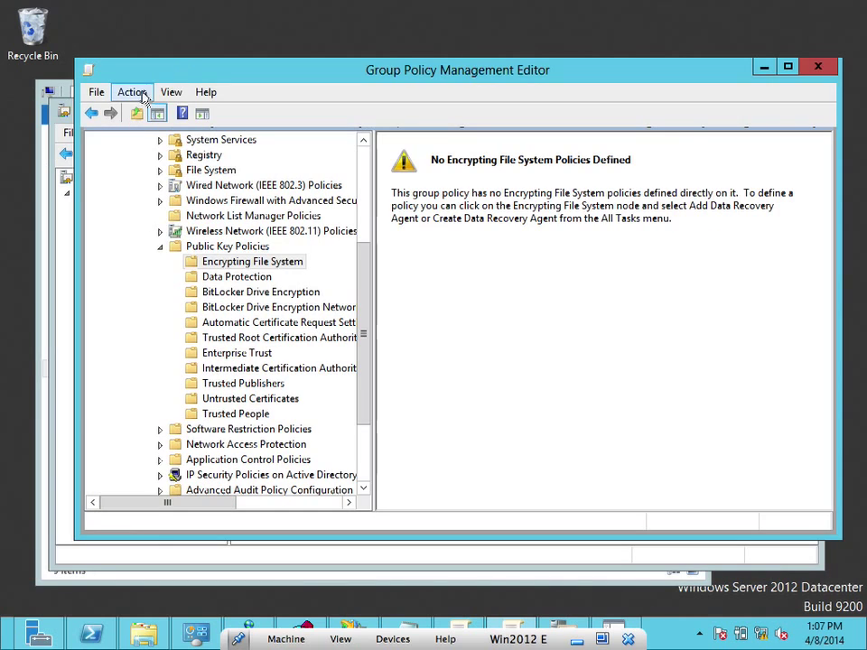
pyautogui.click(261, 292)
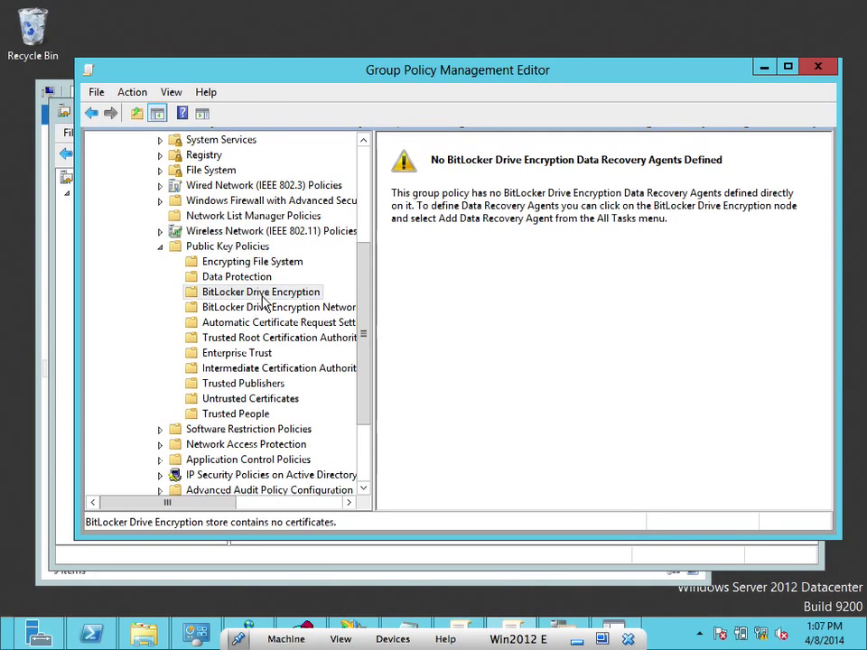
pyautogui.click(217, 261)
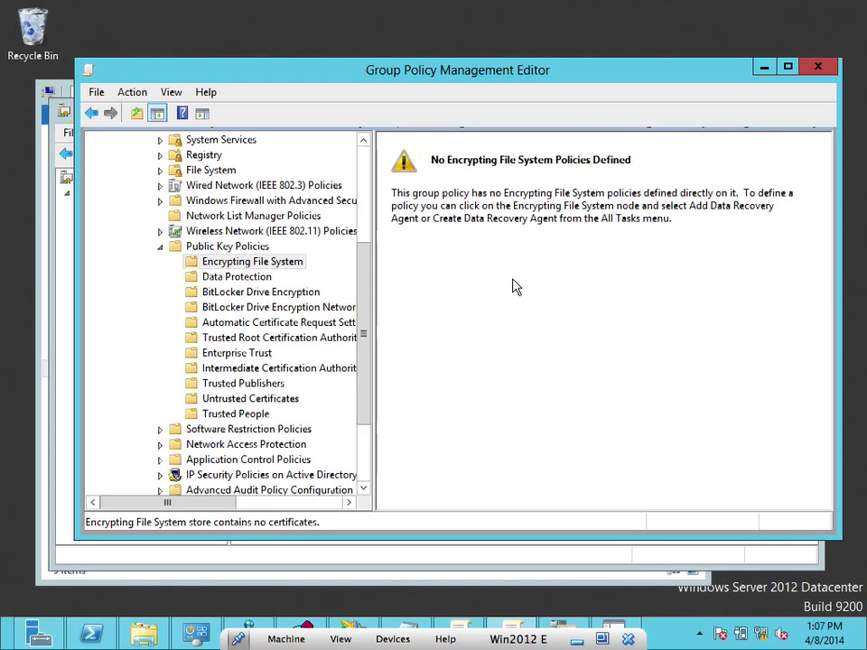
pyautogui.click(815, 67)
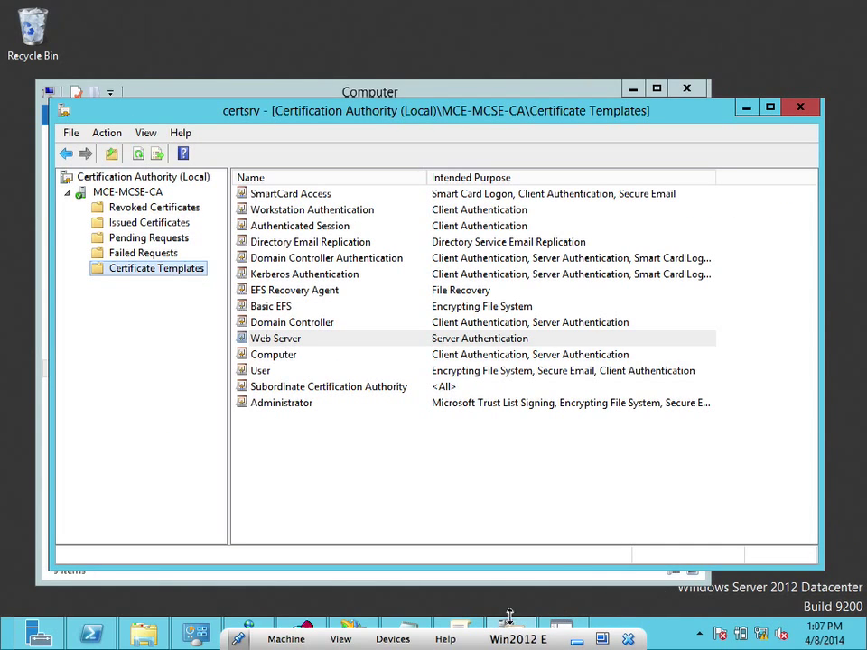
# Edit the Default Domain Policy and expand Computer Configuration down to Security Settings
pyautogui.click(469, 628)
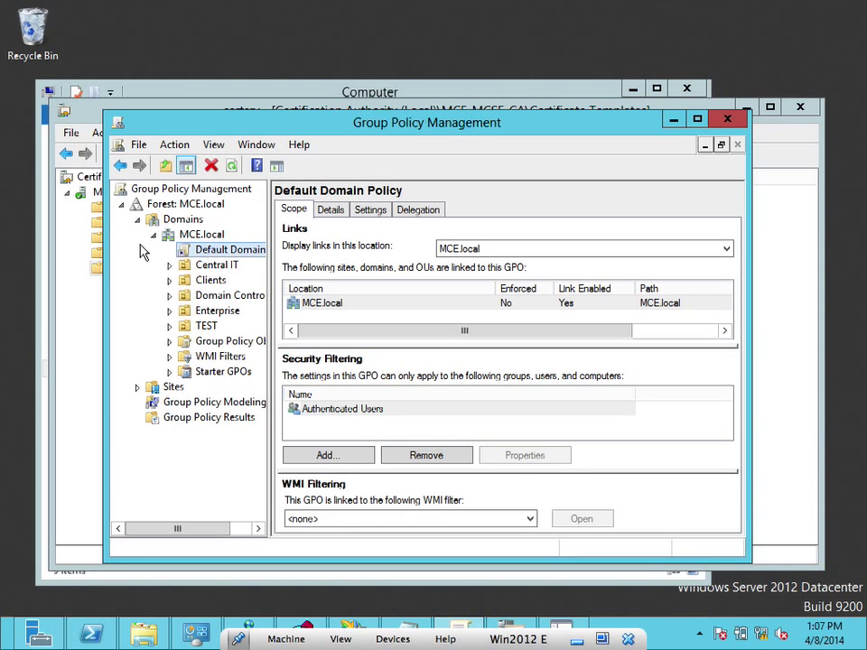
pyautogui.rightClick(203, 253)
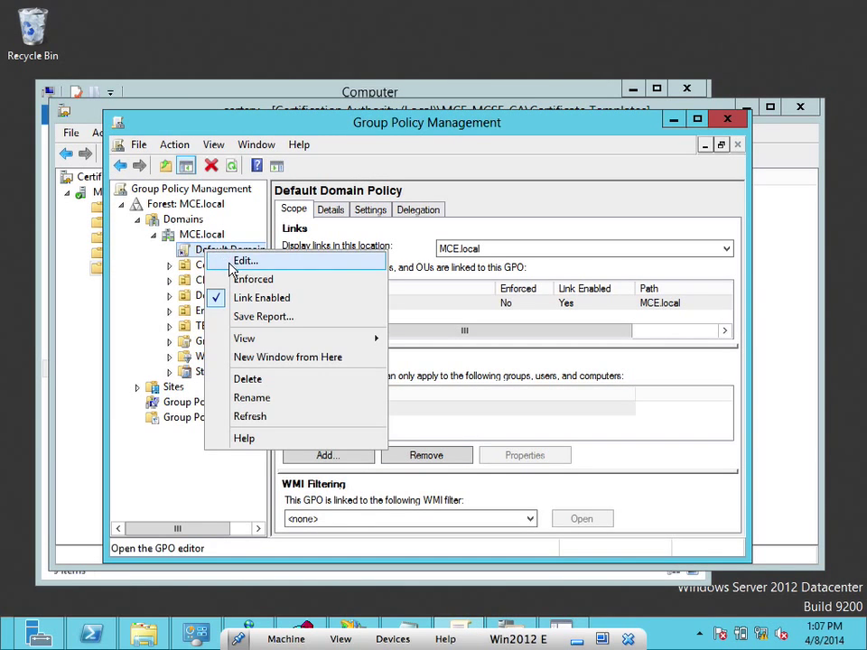
pyautogui.click(237, 259)
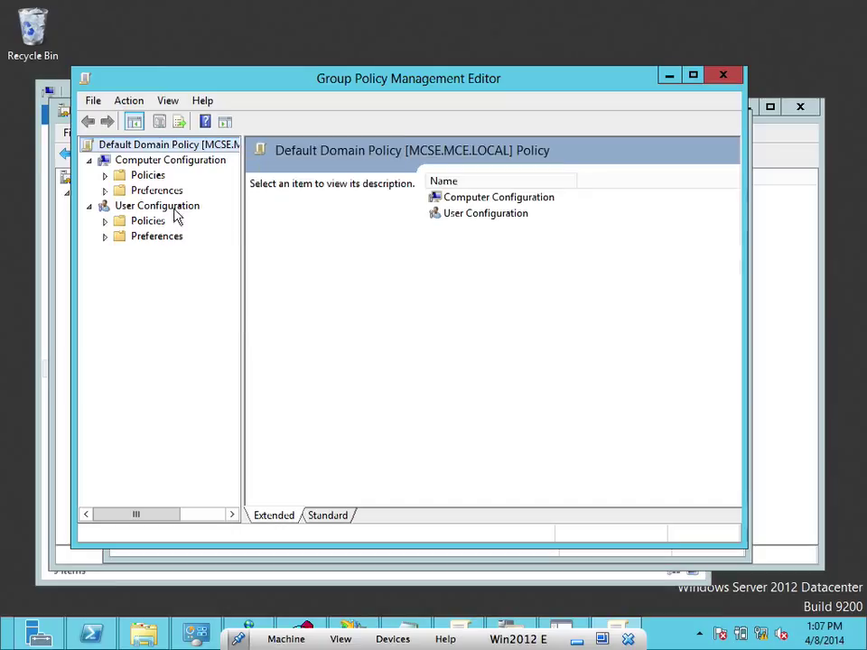
pyautogui.click(106, 175)
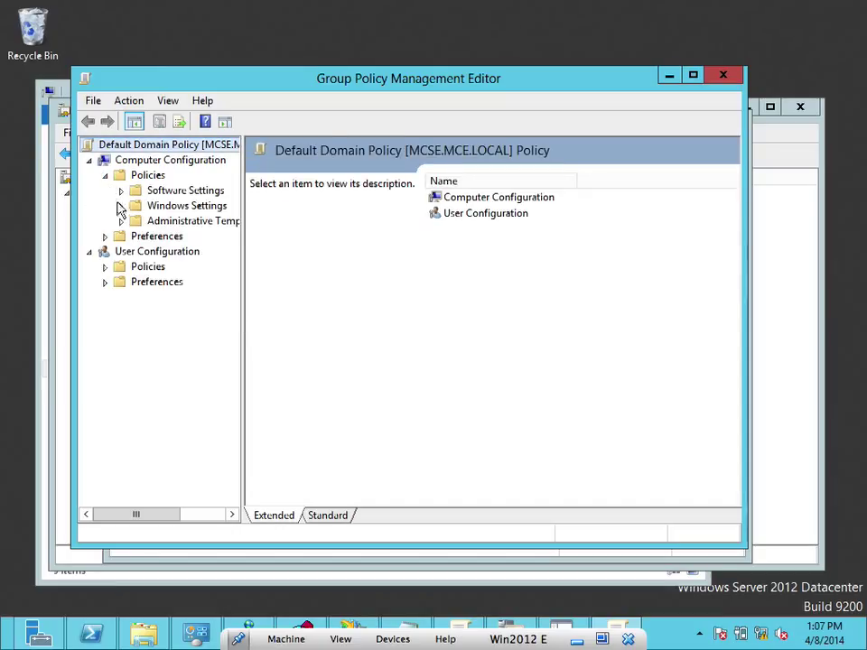
pyautogui.click(122, 208)
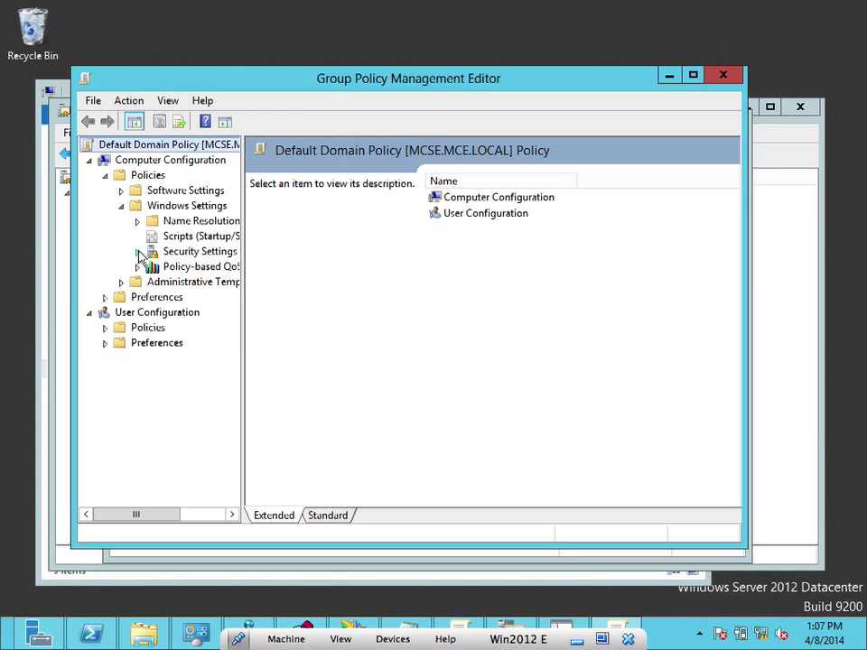
pyautogui.click(137, 251)
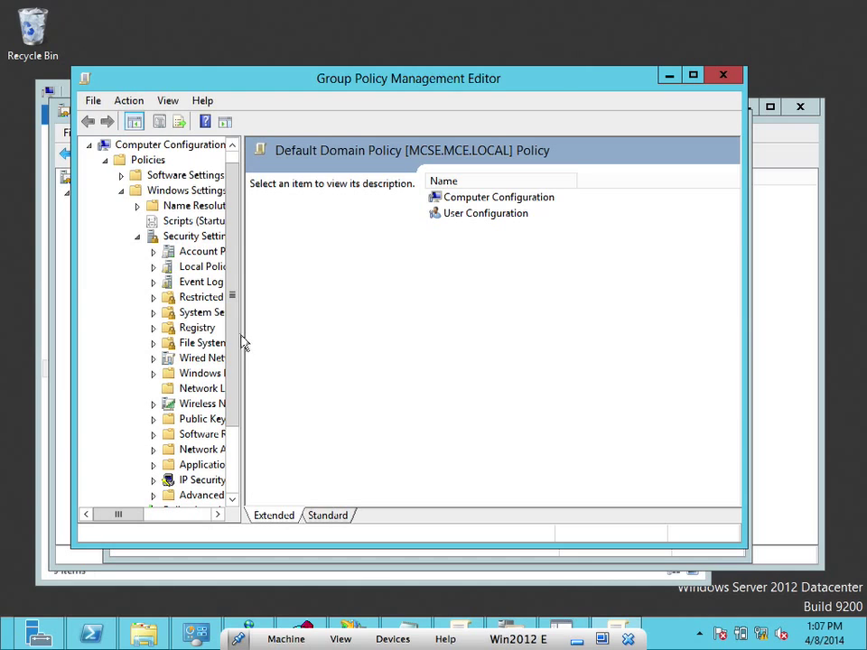
pyautogui.moveTo(241, 334); pyautogui.dragTo(380, 364)
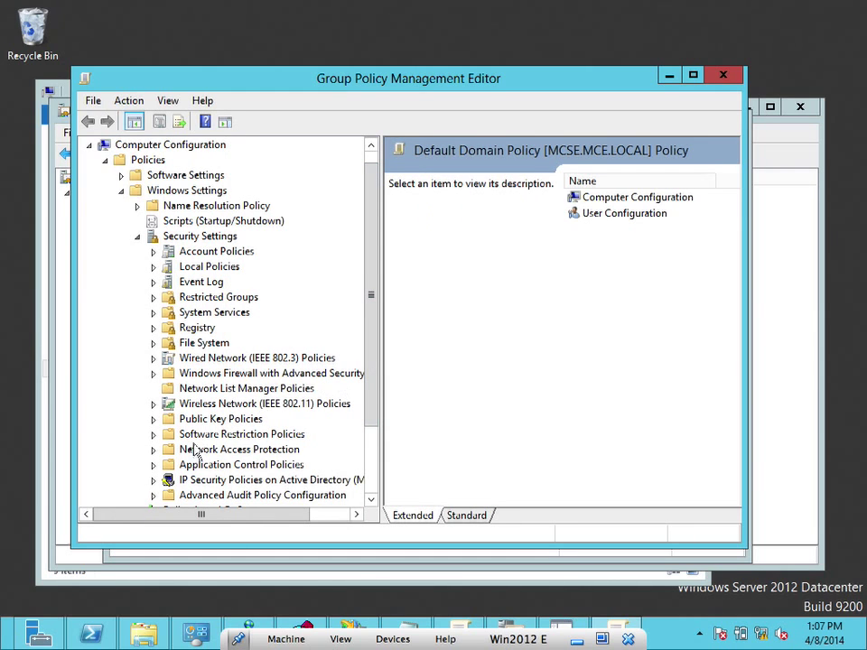
# Launch Add Data Recovery Agent on Encrypting File System under Public Key Policies
pyautogui.click(153, 420)
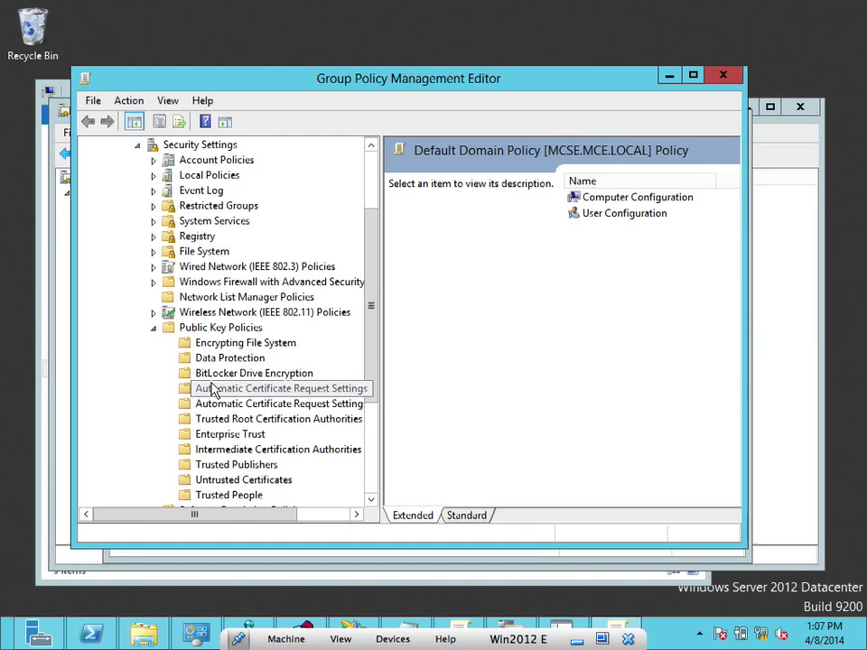
pyautogui.click(215, 331)
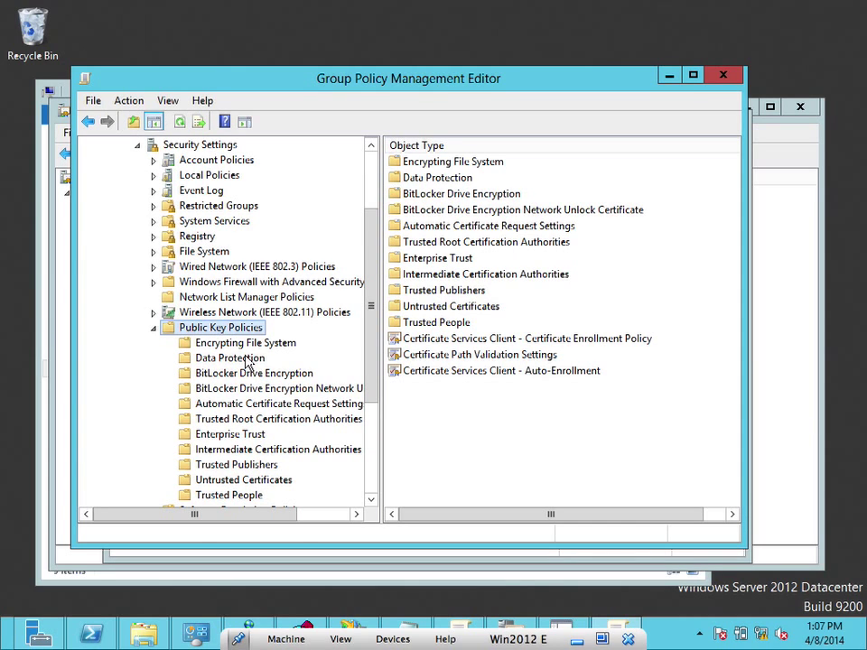
pyautogui.click(238, 344)
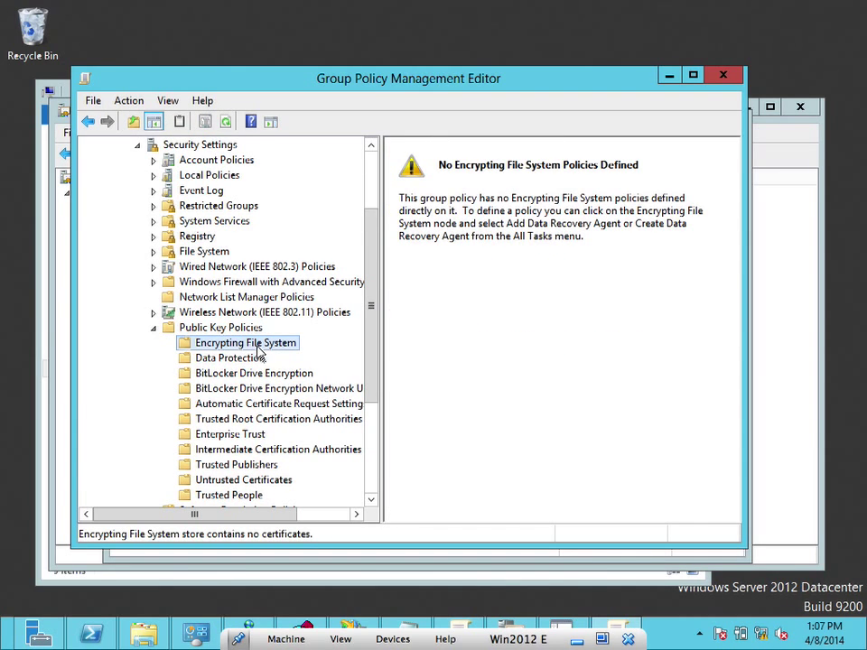
pyautogui.rightClick(261, 350)
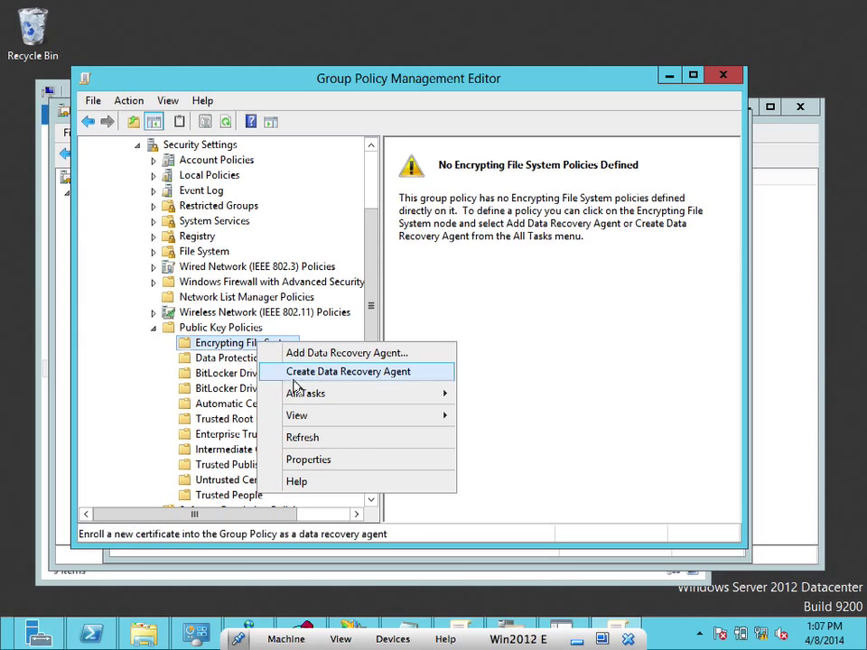
pyautogui.moveTo(303, 394)
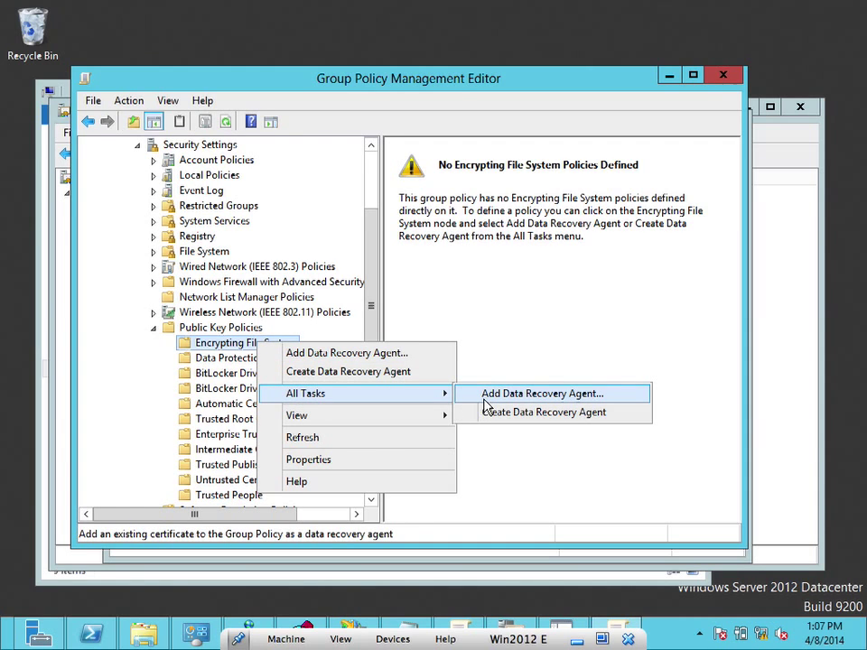
pyautogui.click(486, 395)
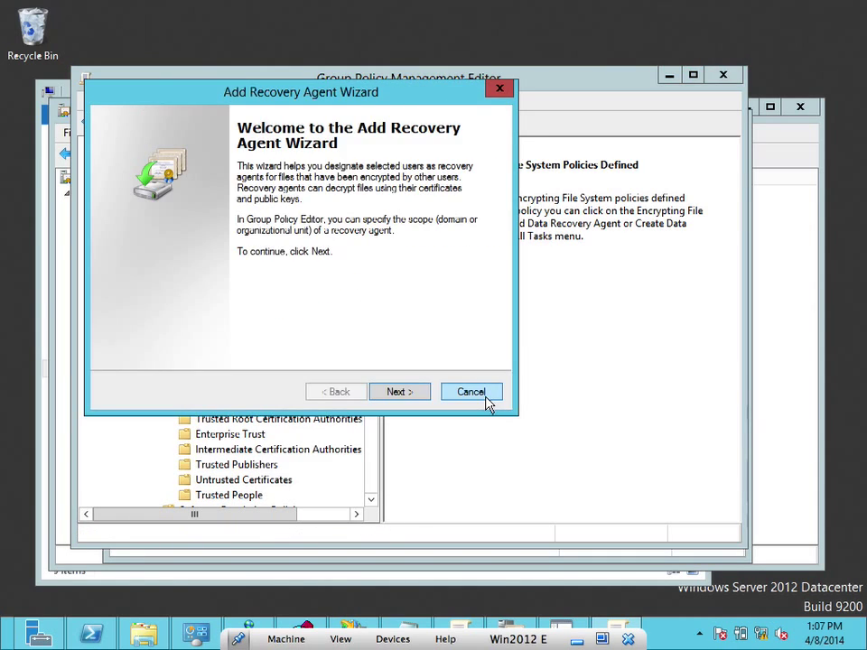
# Abandon the Add Recovery Agent wizard and create a new Administrator data recovery agent certificate instead
pyautogui.click(403, 391)
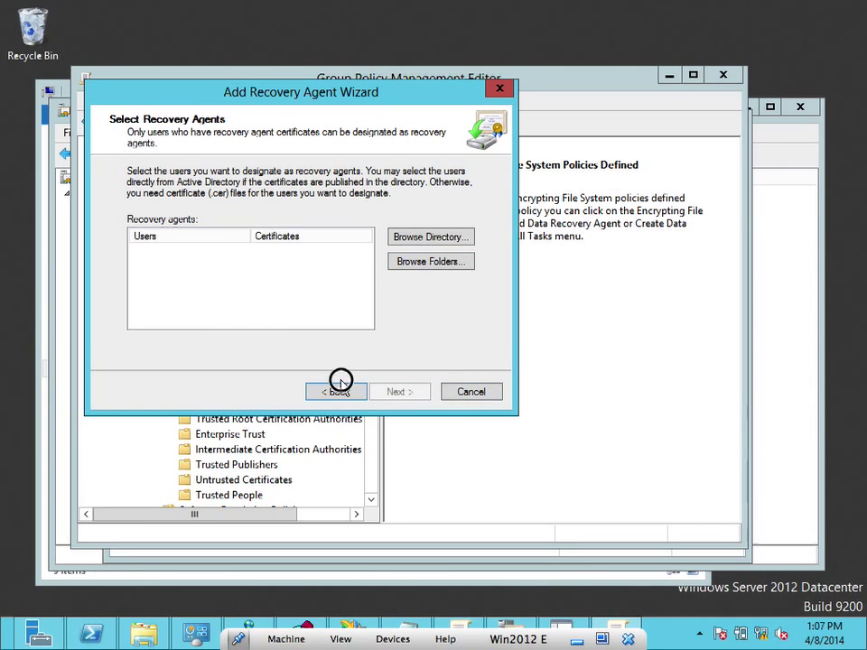
pyautogui.click(465, 395)
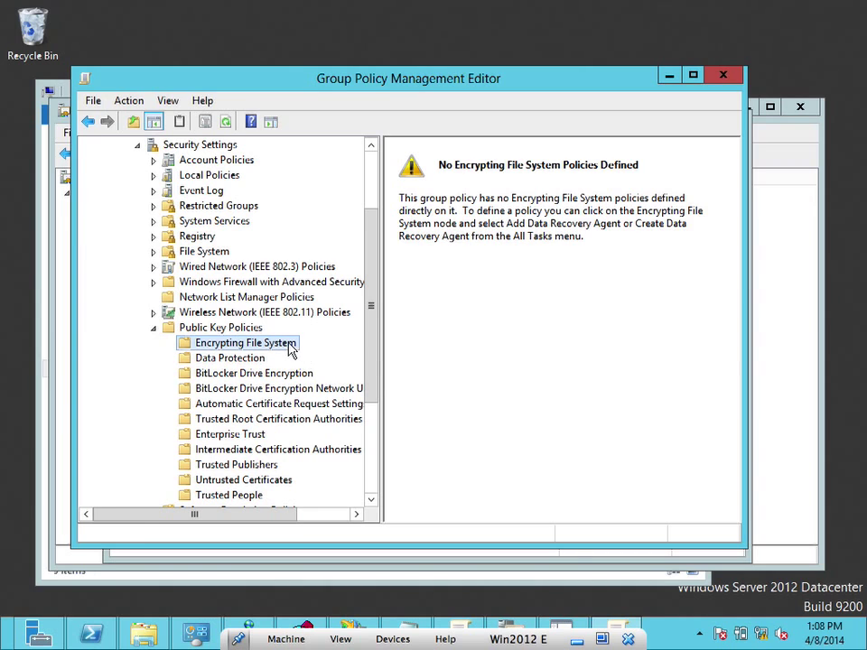
pyautogui.rightClick(291, 350)
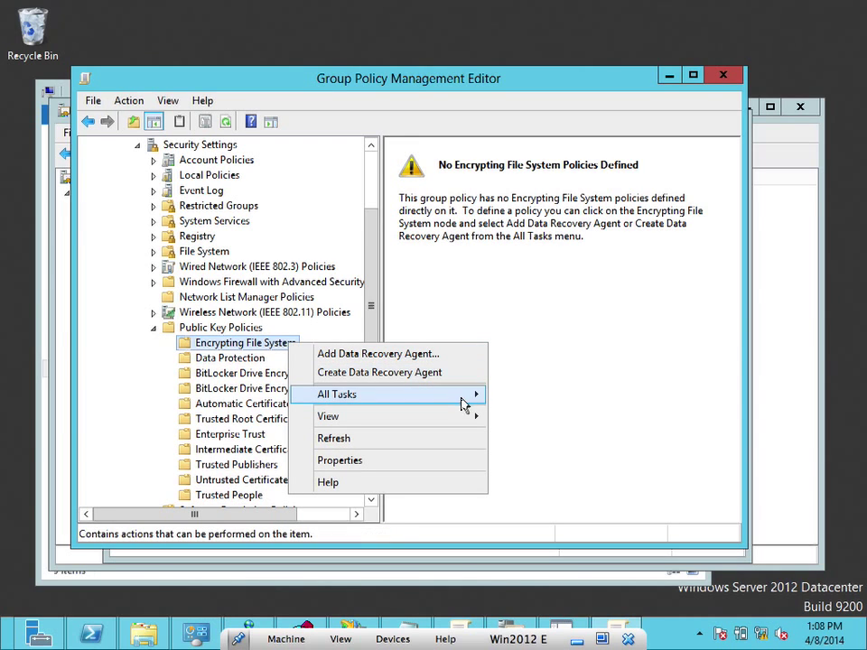
pyautogui.moveTo(464, 402)
pyautogui.click(517, 411)
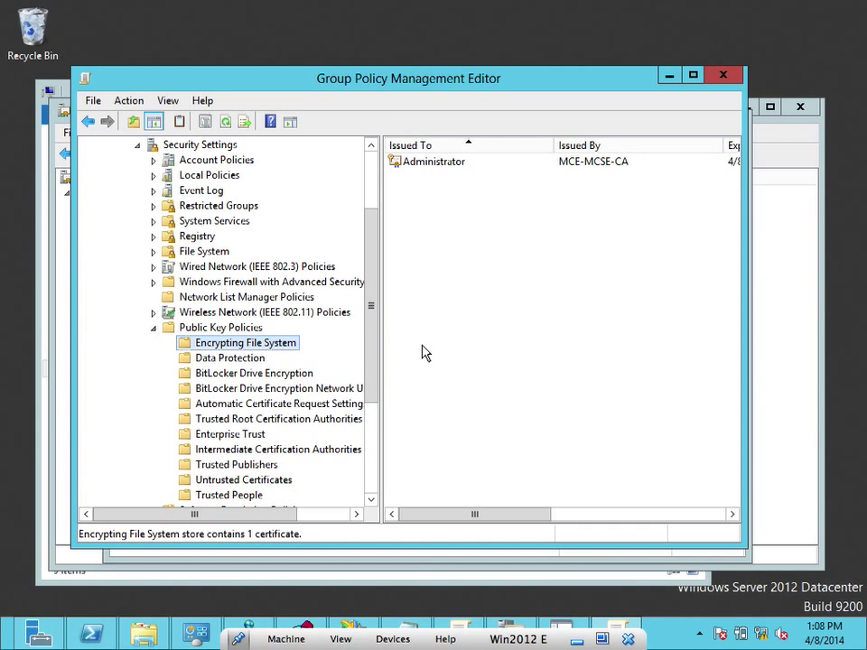
pyautogui.moveTo(363, 81); pyautogui.dragTo(307, 76)
pyautogui.moveTo(820, 254); pyautogui.dragTo(860, 254)
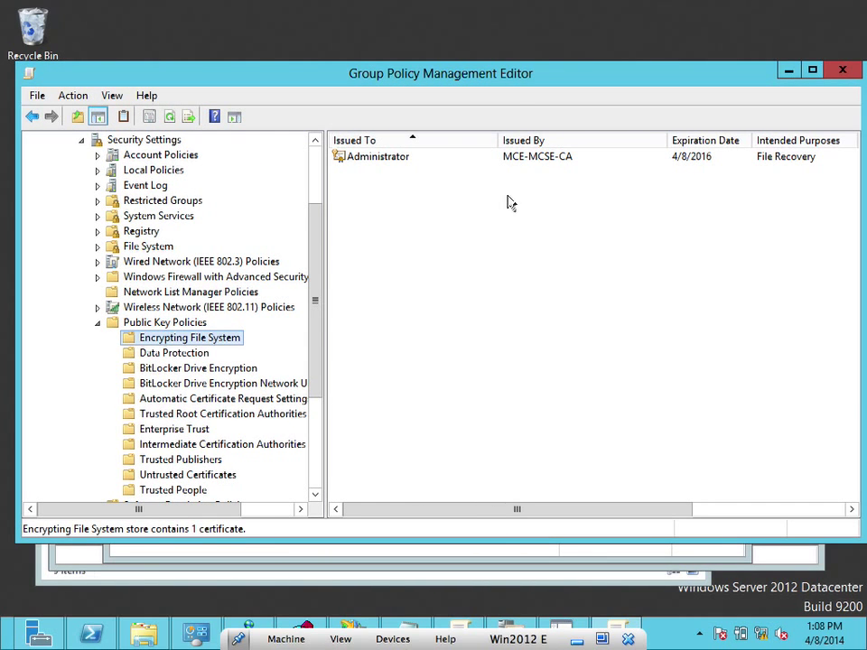
pyautogui.click(529, 159)
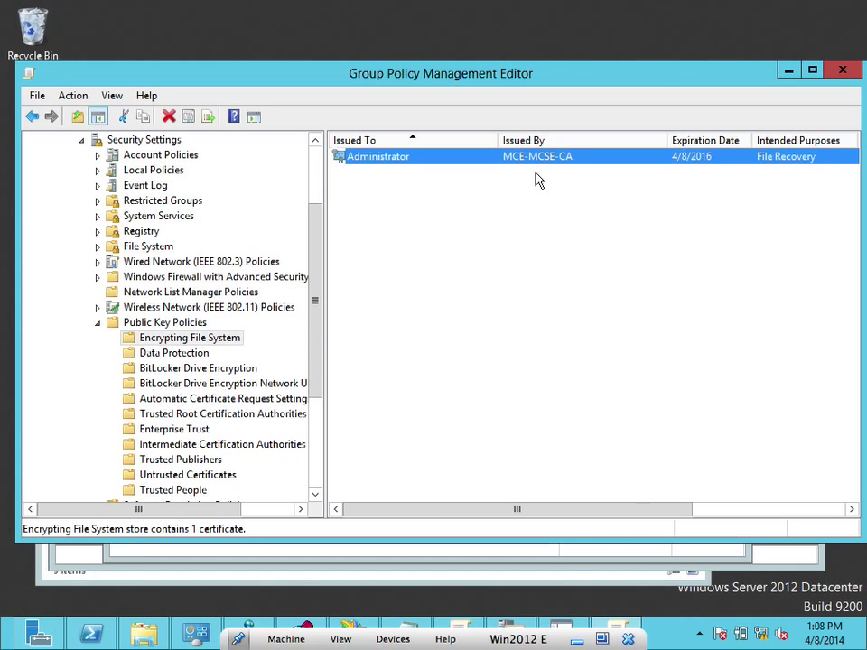
pyautogui.moveTo(608, 511); pyautogui.dragTo(799, 510)
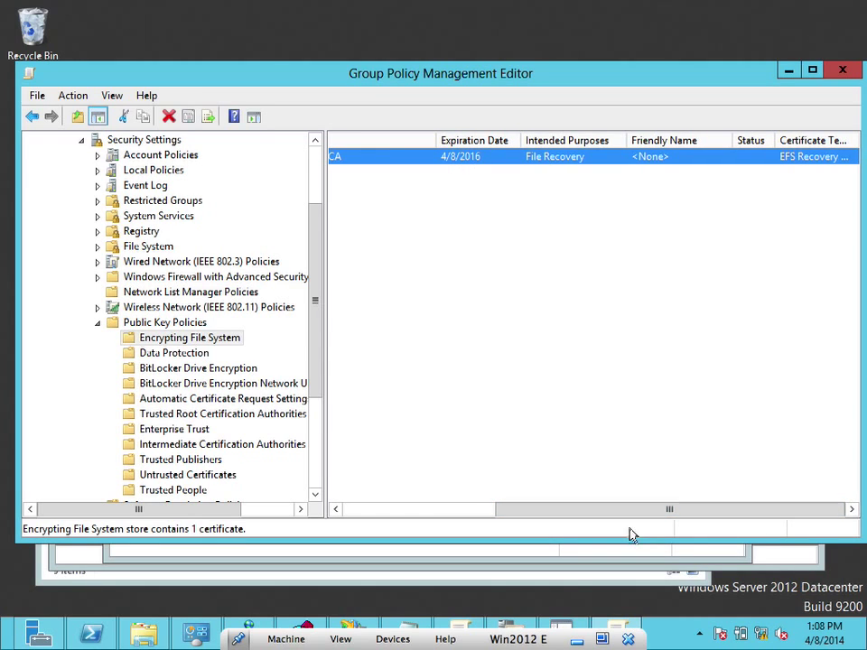
pyautogui.moveTo(641, 509); pyautogui.dragTo(460, 503)
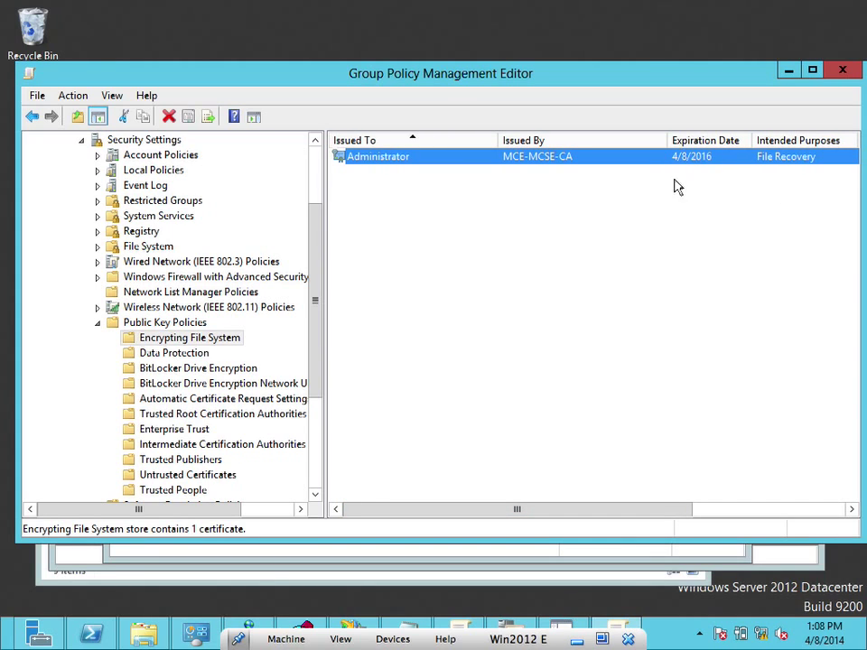
pyautogui.click(197, 362)
pyautogui.click(206, 343)
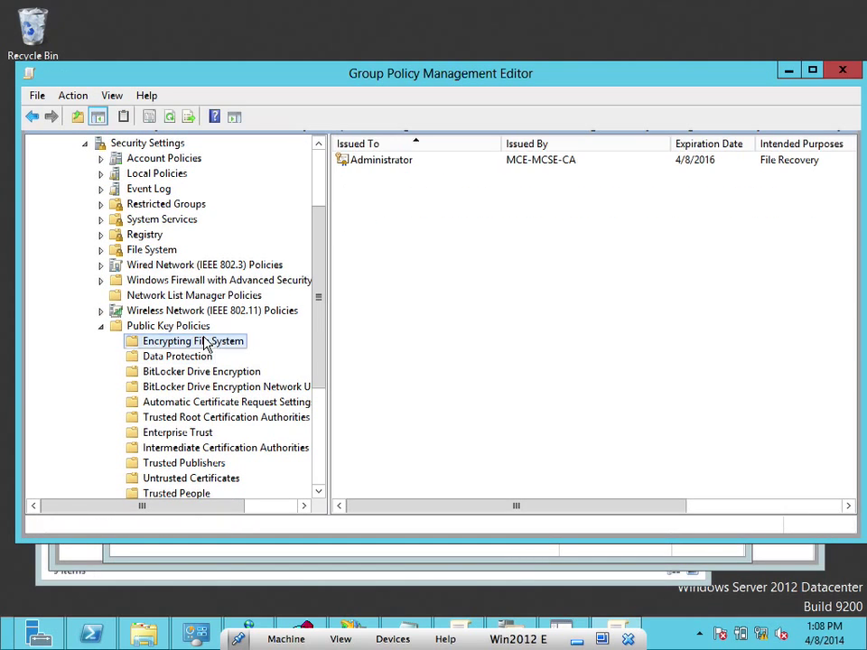
pyautogui.moveTo(328, 315); pyautogui.dragTo(331, 388)
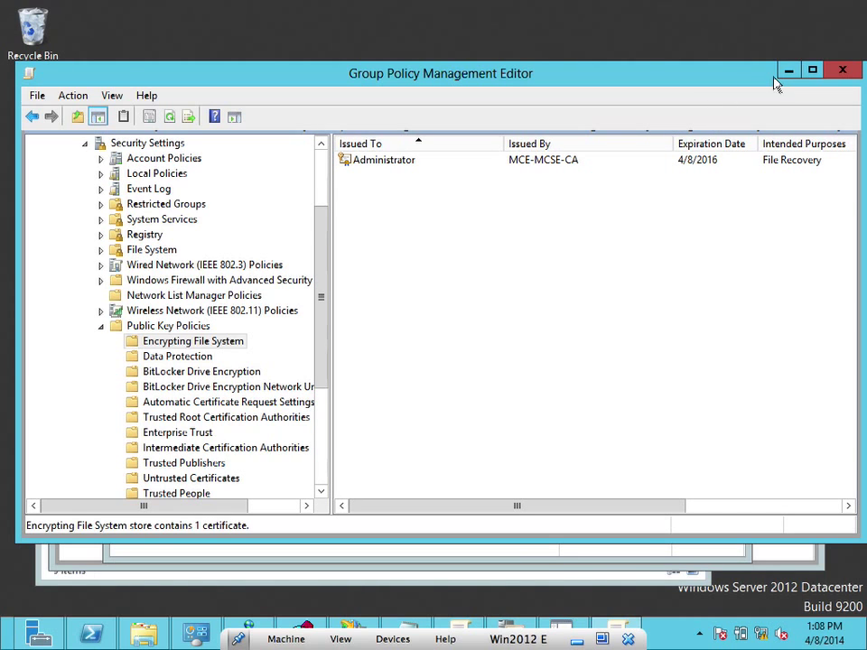
# Close the Group Policy Management Editor and Group Policy Management windows
pyautogui.click(840, 69)
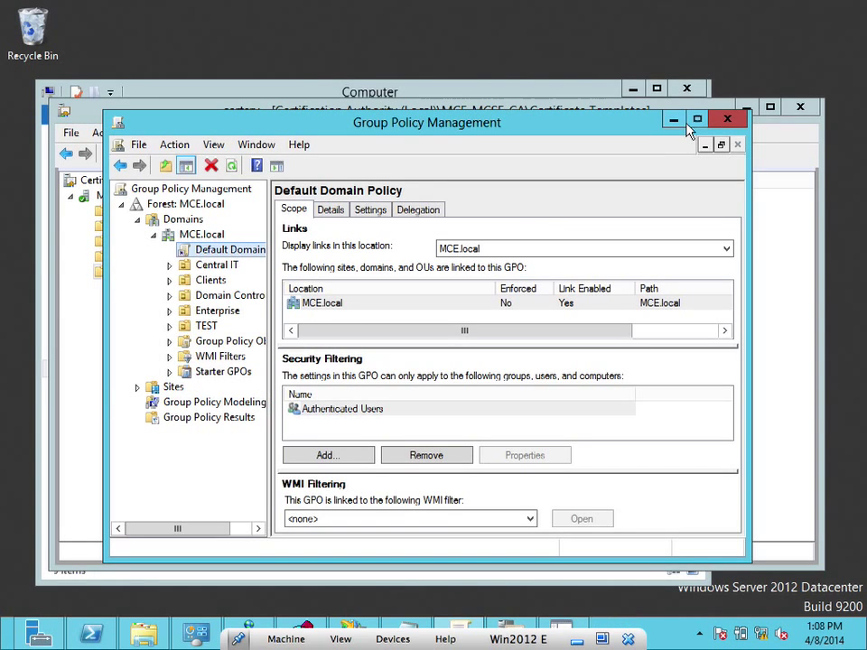
pyautogui.click(721, 118)
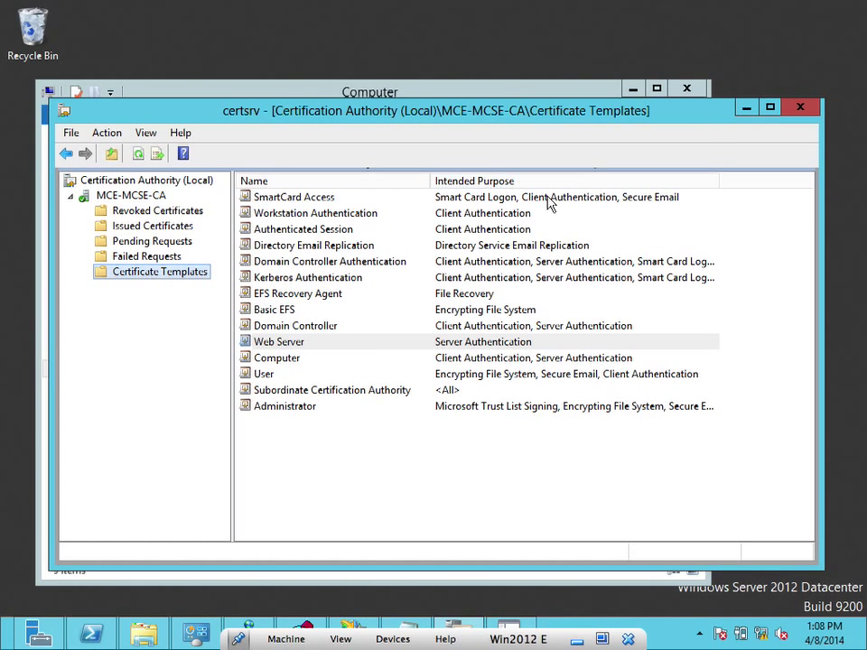
pyautogui.click(273, 345)
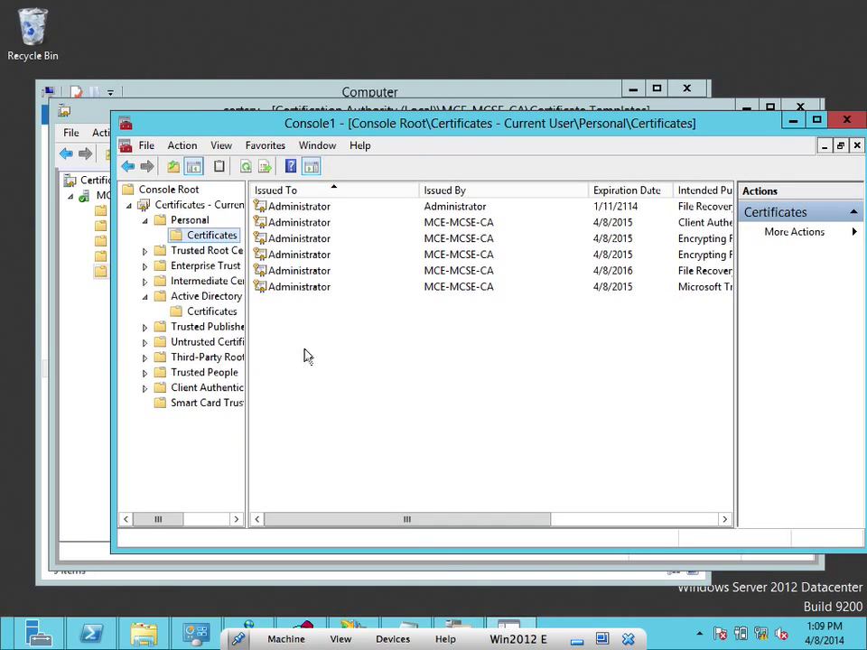
# Open the current user's Personal > Certificates store and bring up its All Tasks menu
pyautogui.click(192, 221)
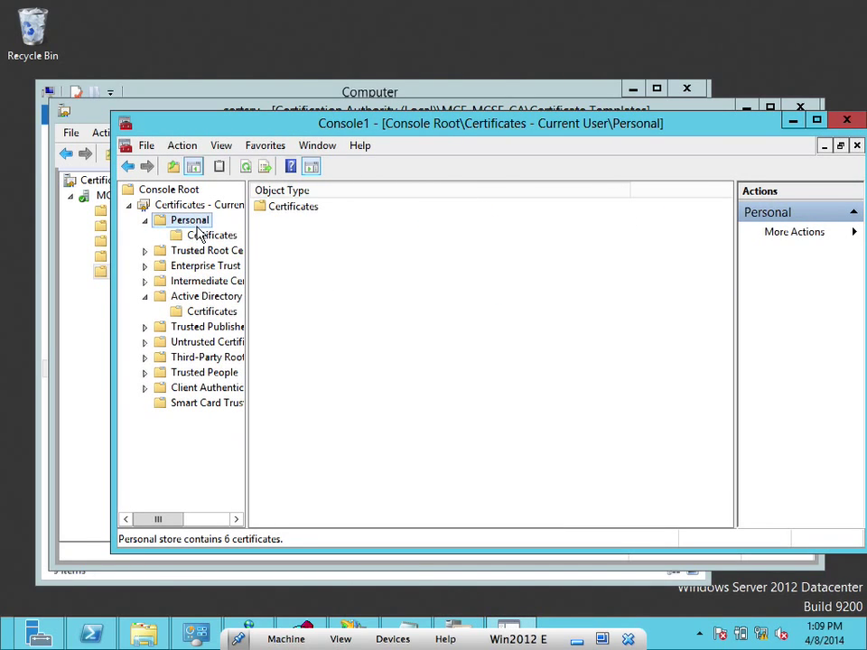
pyautogui.click(199, 236)
pyautogui.rightClick(198, 239)
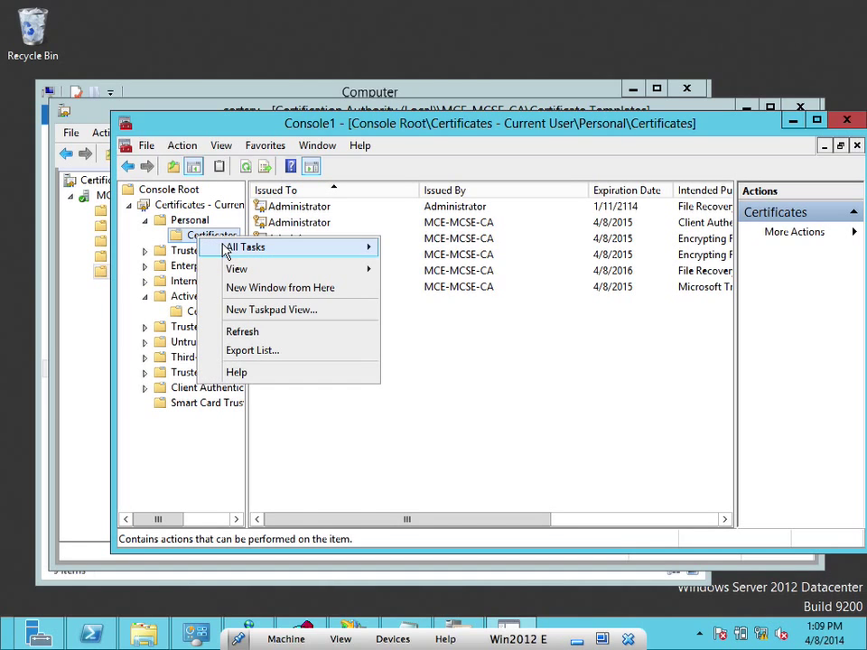
pyautogui.moveTo(240, 251)
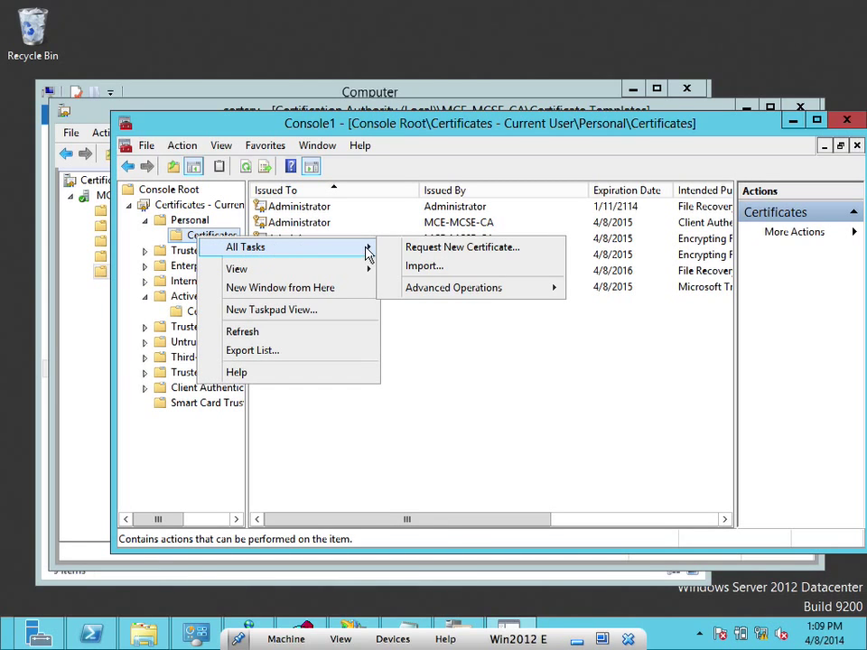
pyautogui.click(457, 247)
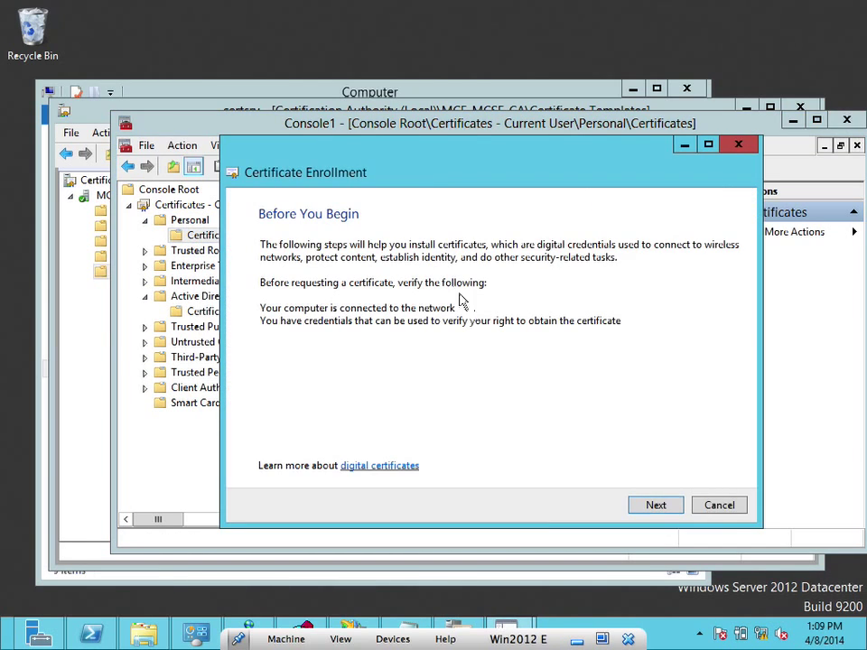
pyautogui.click(642, 507)
pyautogui.click(644, 508)
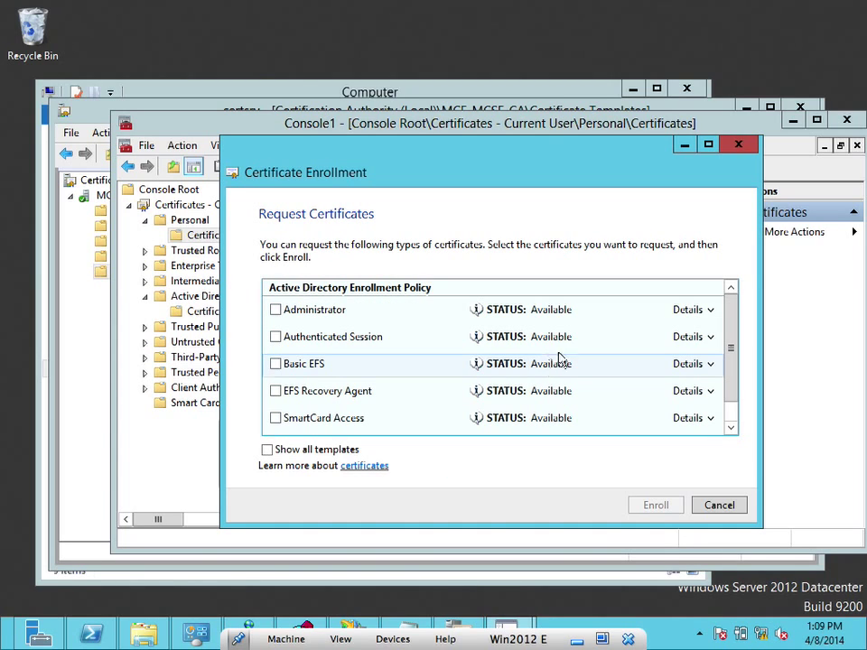
pyautogui.moveTo(733, 348); pyautogui.dragTo(735, 391)
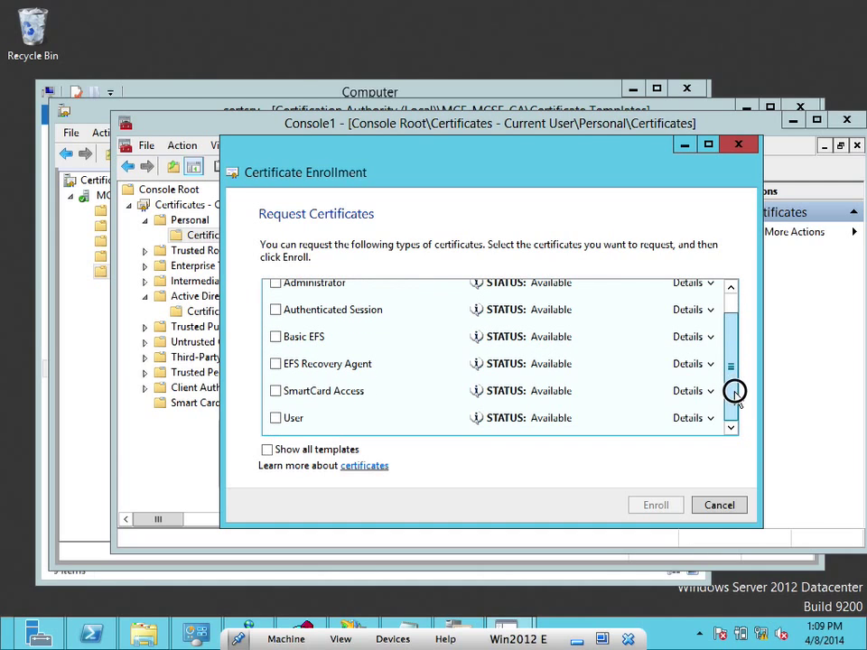
pyautogui.click(268, 450)
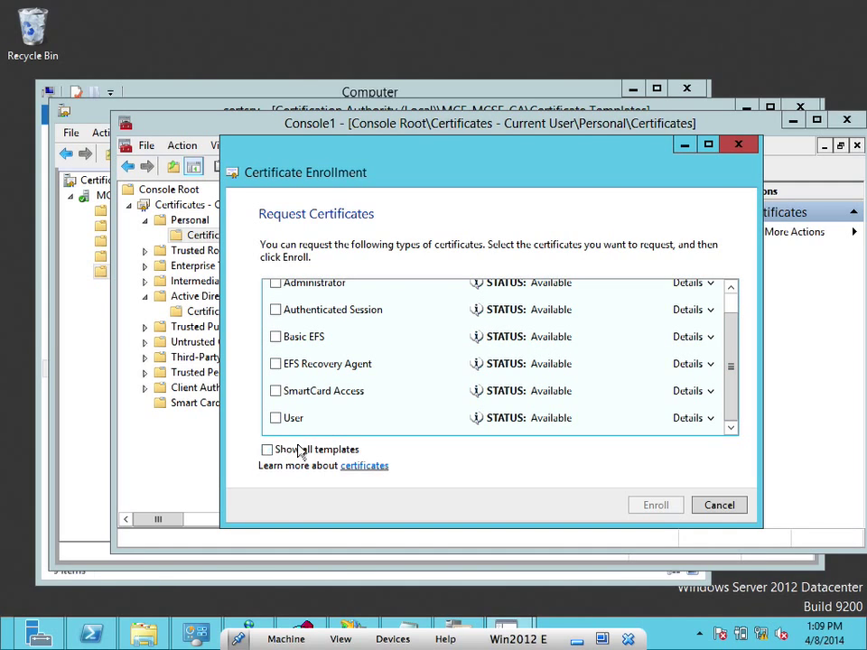
pyautogui.moveTo(733, 308)
pyautogui.mouseDown()
pyautogui.moveTo(738, 397)
pyautogui.moveTo(749, 428)
pyautogui.moveTo(753, 319)
pyautogui.moveTo(737, 296)
pyautogui.mouseUp()
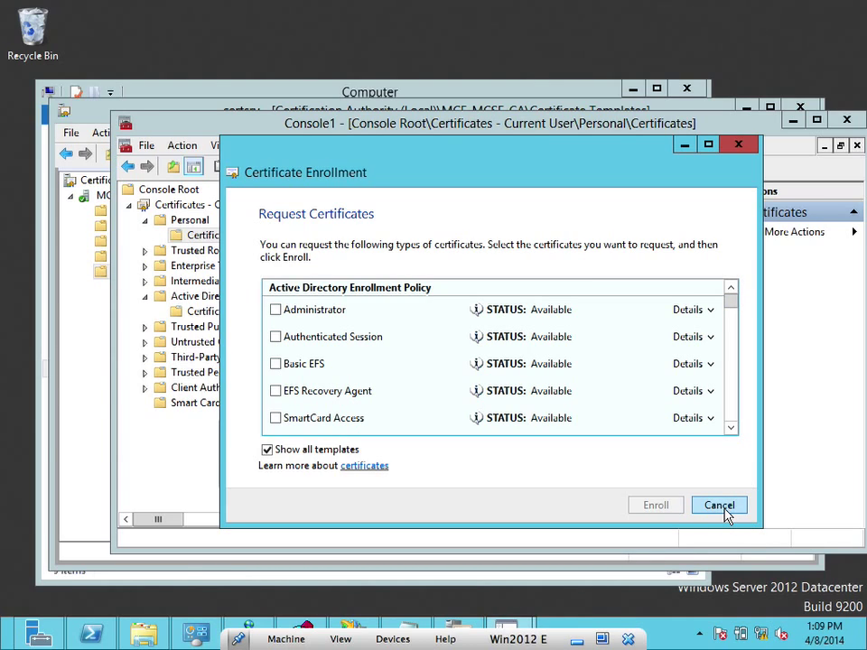
pyautogui.click(720, 505)
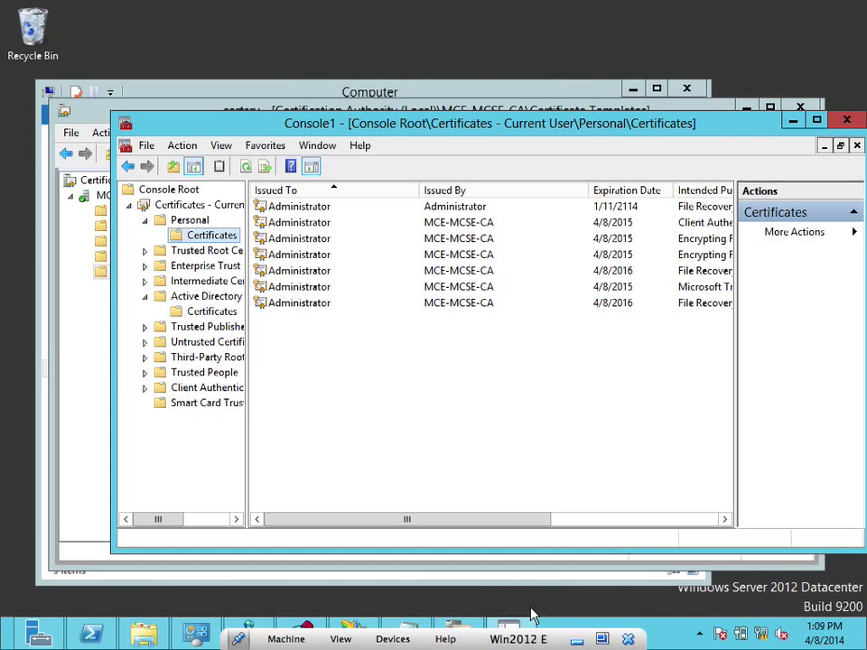
# In certsrv, review the templates under Certificate Template to Issue for MCE-MCSE-CA, then cancel without enabling any
pyautogui.moveTo(510, 627)
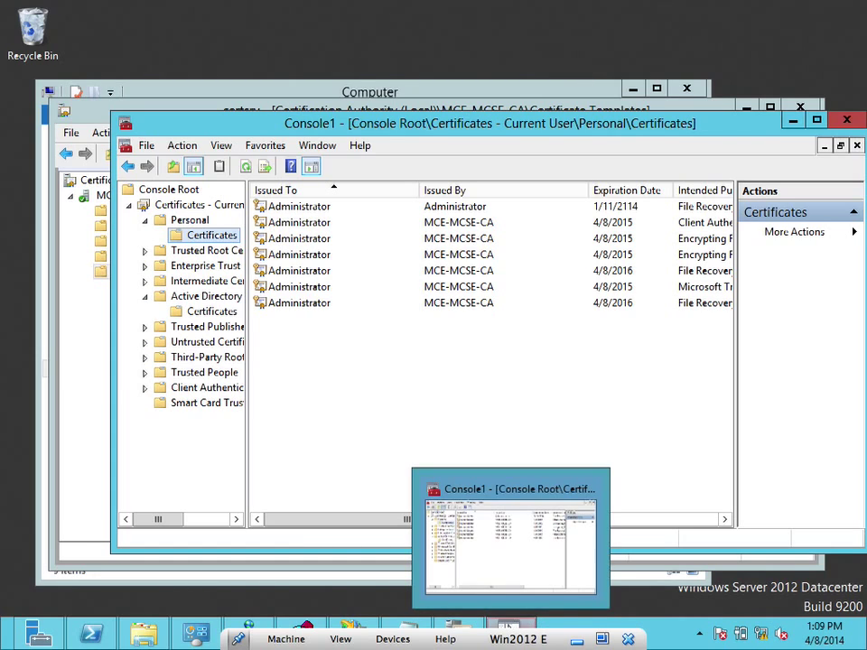
pyautogui.click(461, 623)
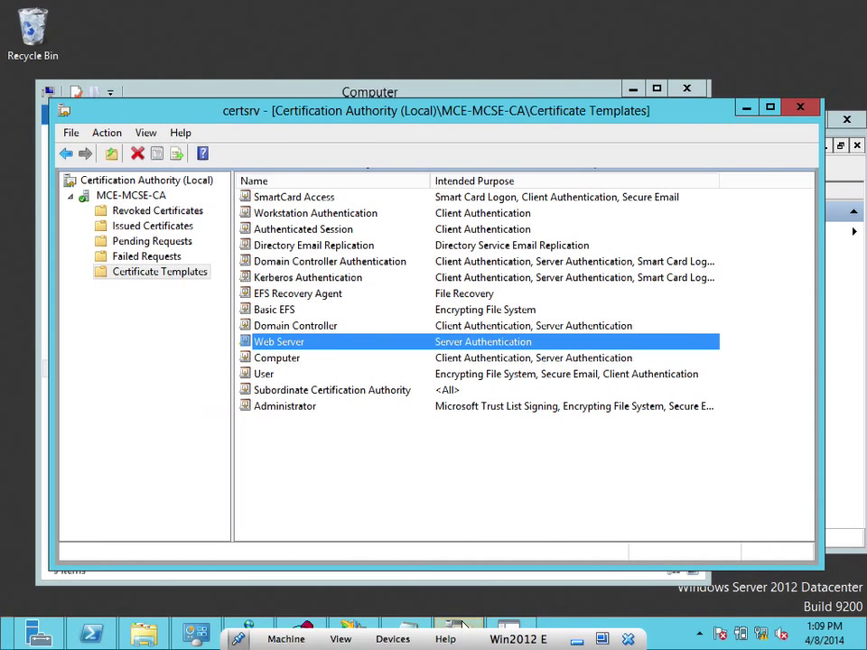
pyautogui.rightClick(181, 275)
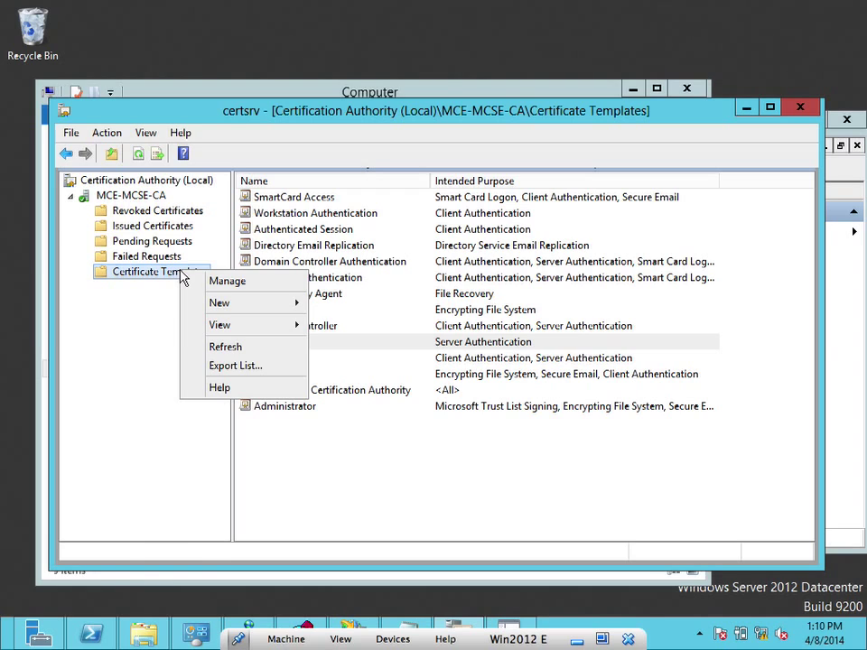
pyautogui.moveTo(217, 310)
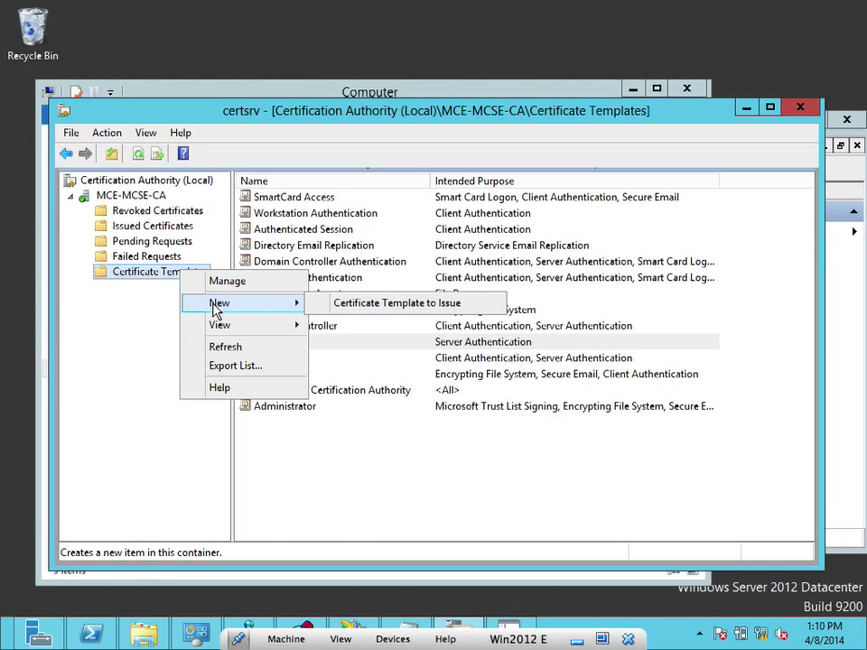
pyautogui.click(341, 306)
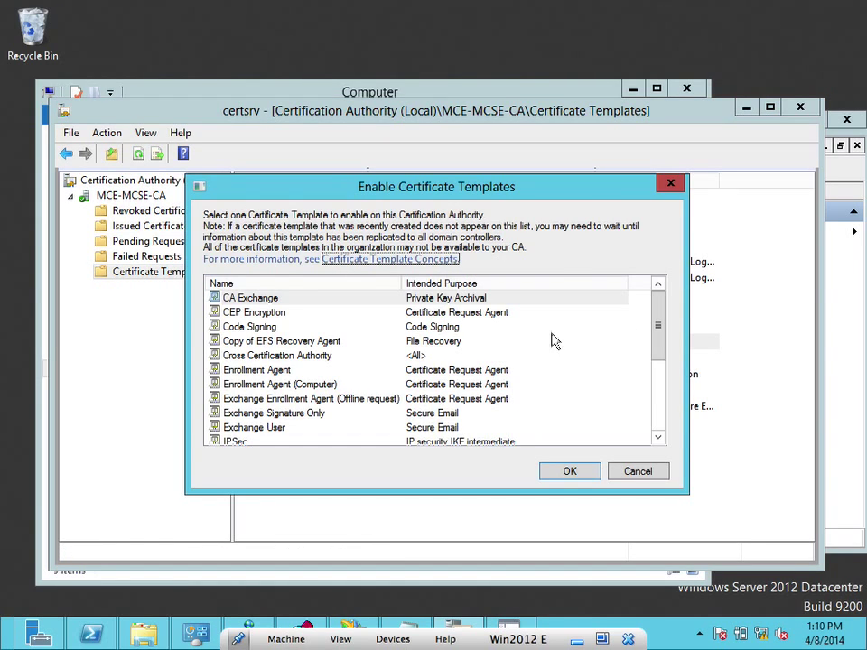
pyautogui.moveTo(660, 337); pyautogui.dragTo(661, 357)
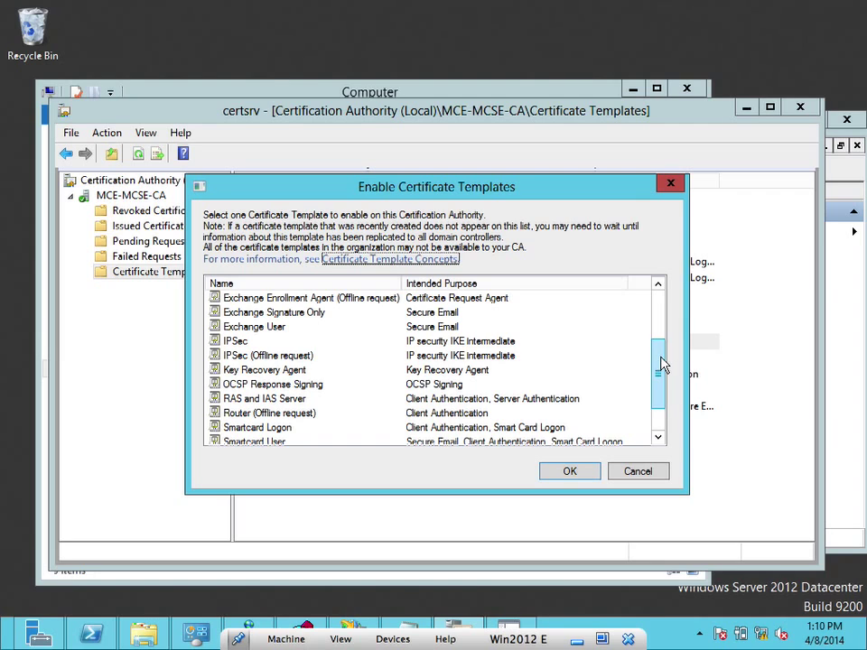
pyautogui.rightClick(657, 417)
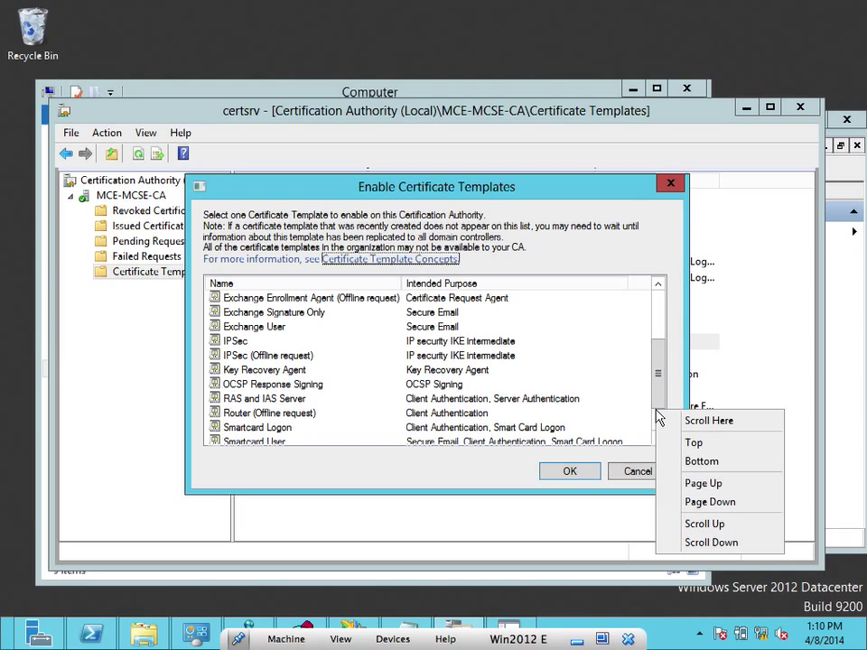
pyautogui.moveTo(657, 363); pyautogui.dragTo(658, 417)
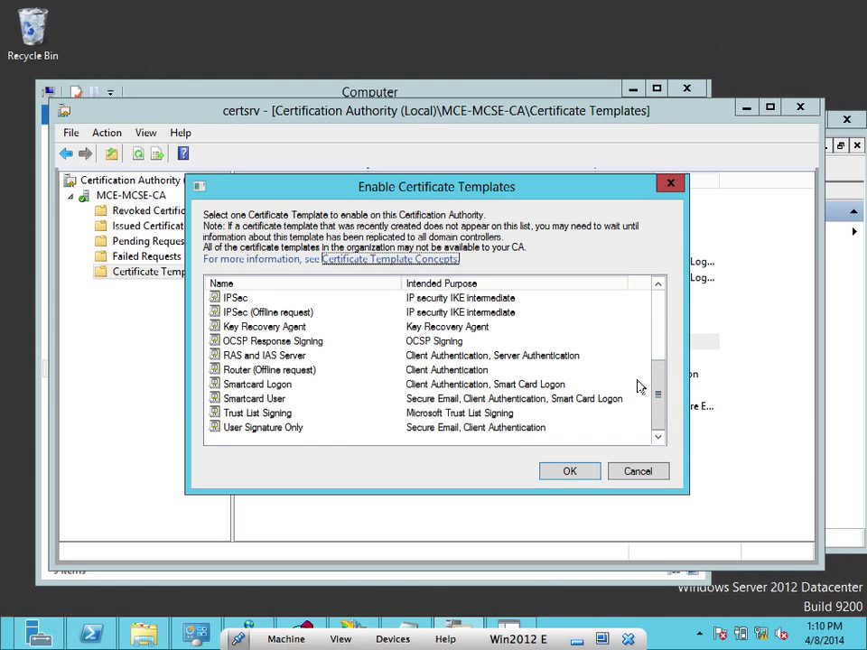
pyautogui.moveTo(660, 389); pyautogui.dragTo(669, 308)
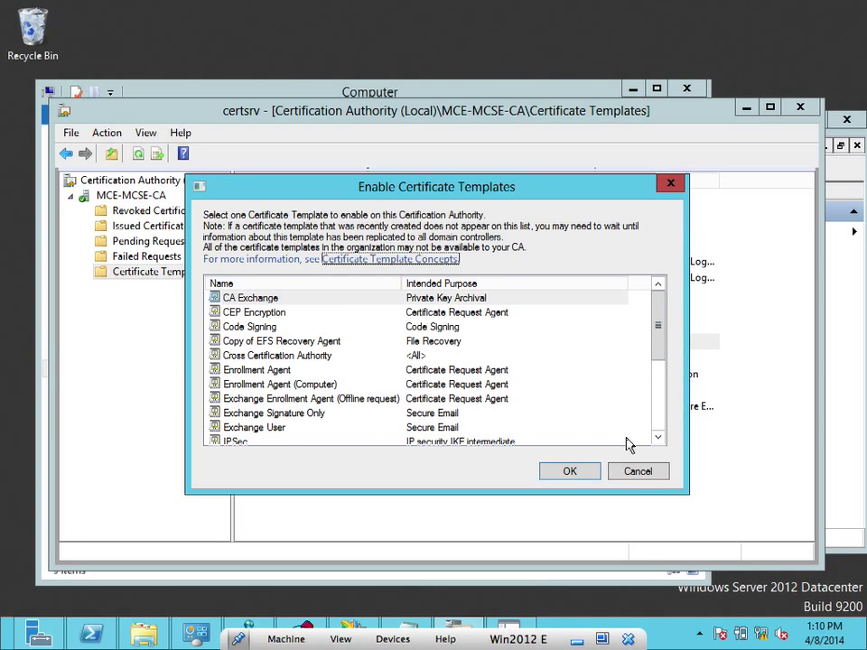
pyautogui.click(626, 471)
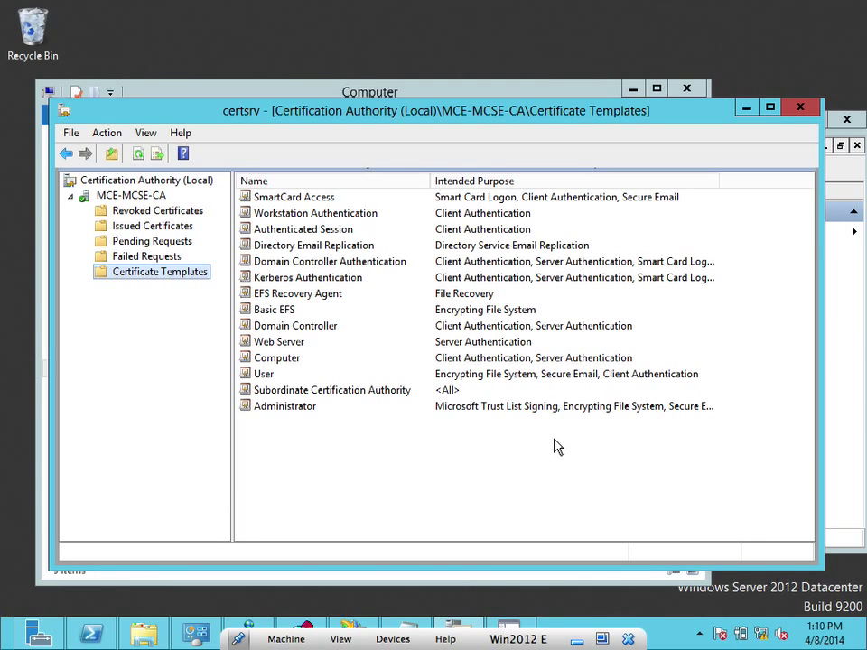
# Check the Web Server template's properties for Server Authentication, then close them
pyautogui.click(293, 349)
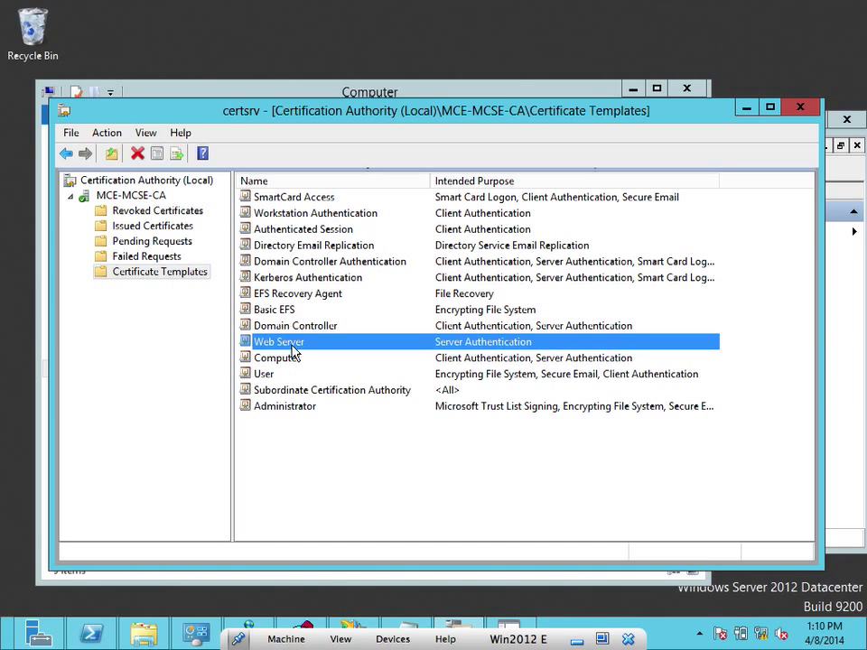
pyautogui.rightClick(293, 351)
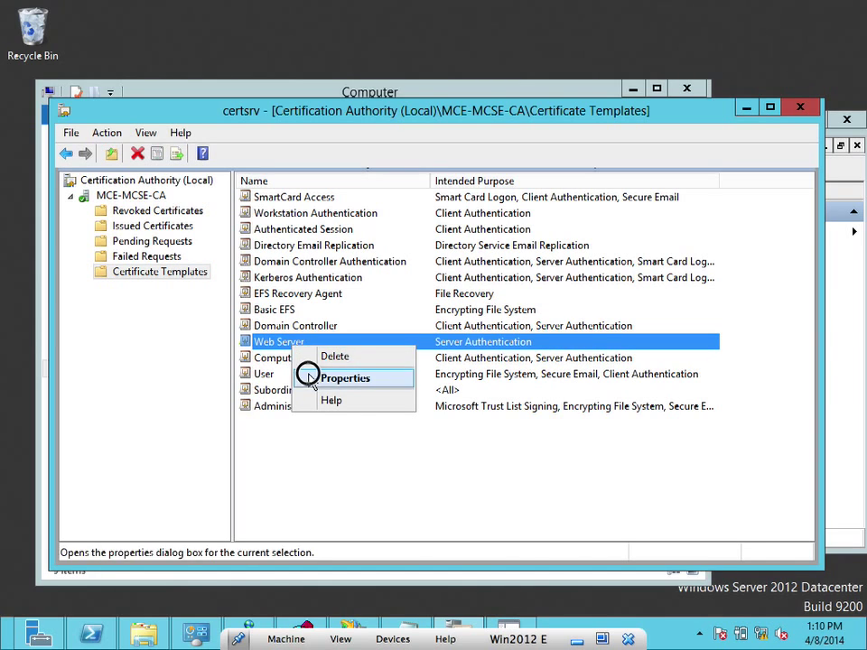
pyautogui.click(312, 378)
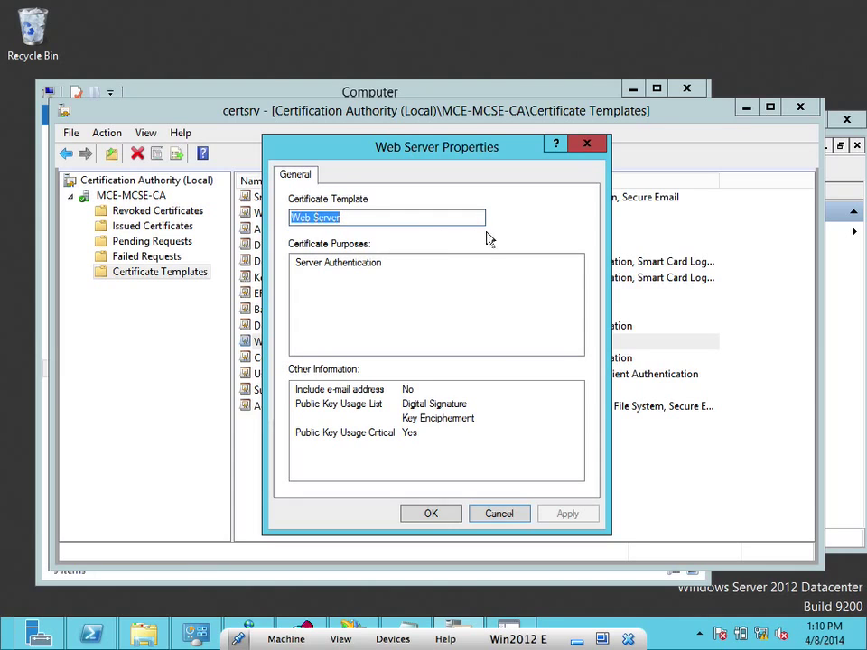
pyautogui.click(595, 142)
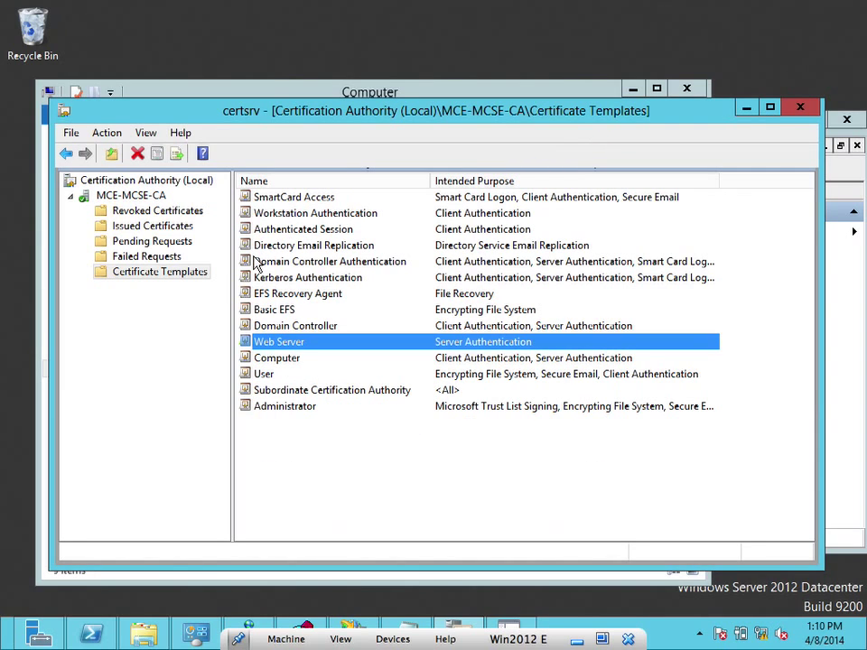
# Choose Manage on the Certificate Templates node to launch the templates console
pyautogui.click(180, 275)
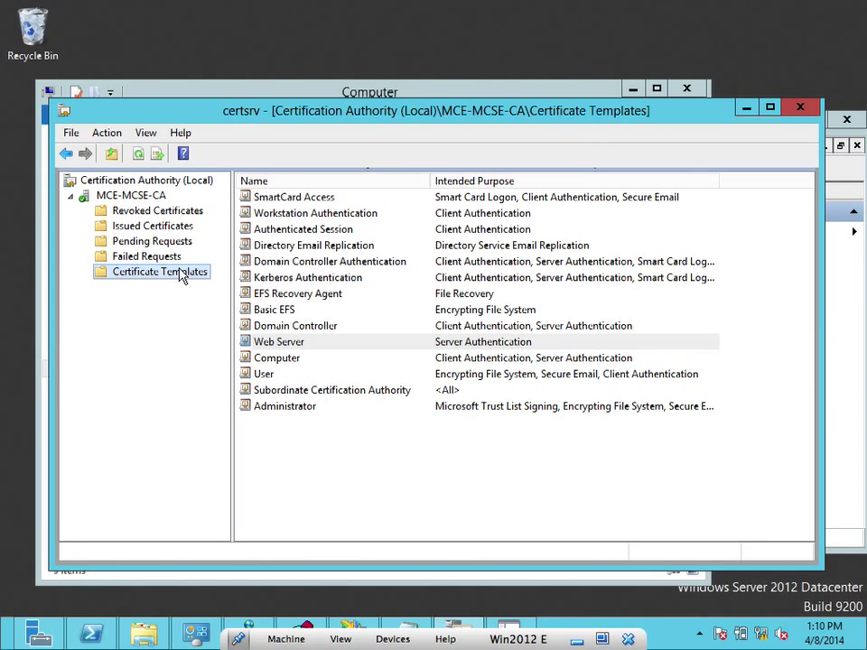
pyautogui.rightClick(181, 275)
pyautogui.click(193, 280)
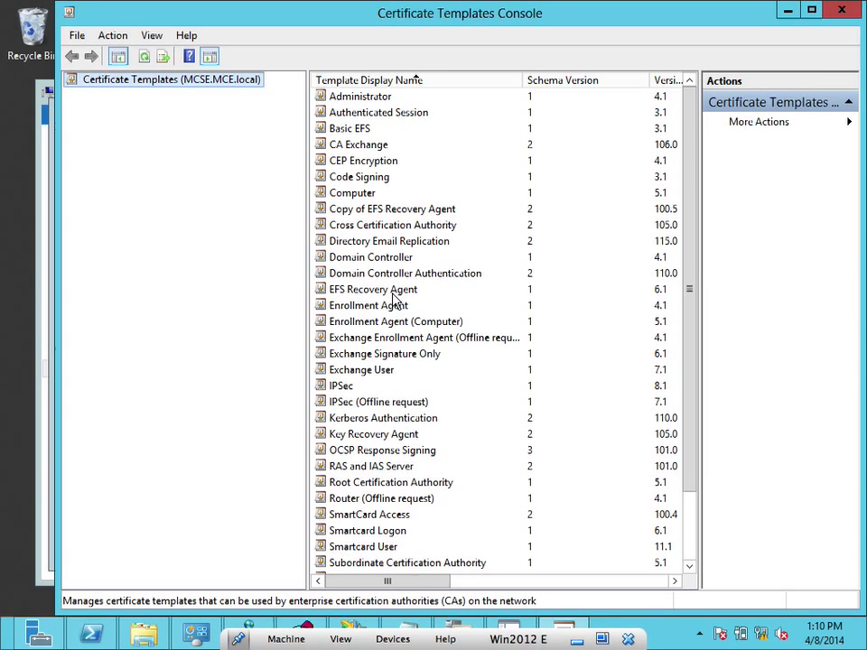
# Close the Certificate Templates Console and reopen it via Certificate Templates > Manage
pyautogui.click(841, 11)
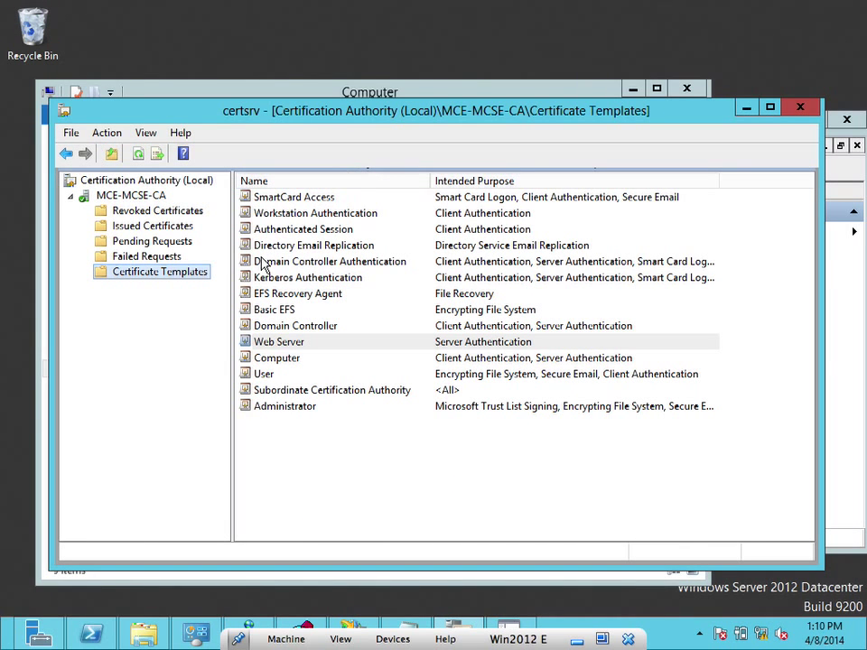
pyautogui.rightClick(181, 278)
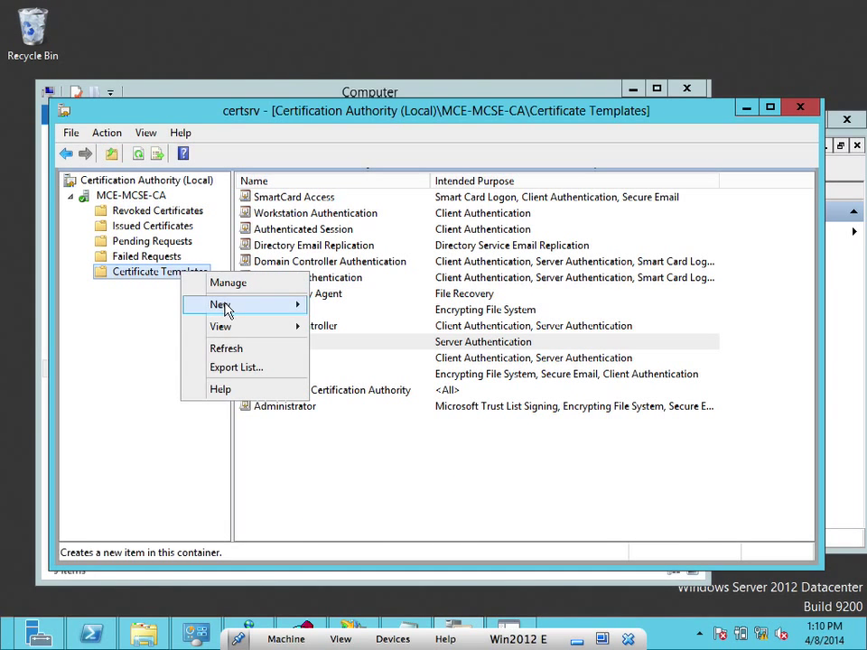
pyautogui.moveTo(227, 310)
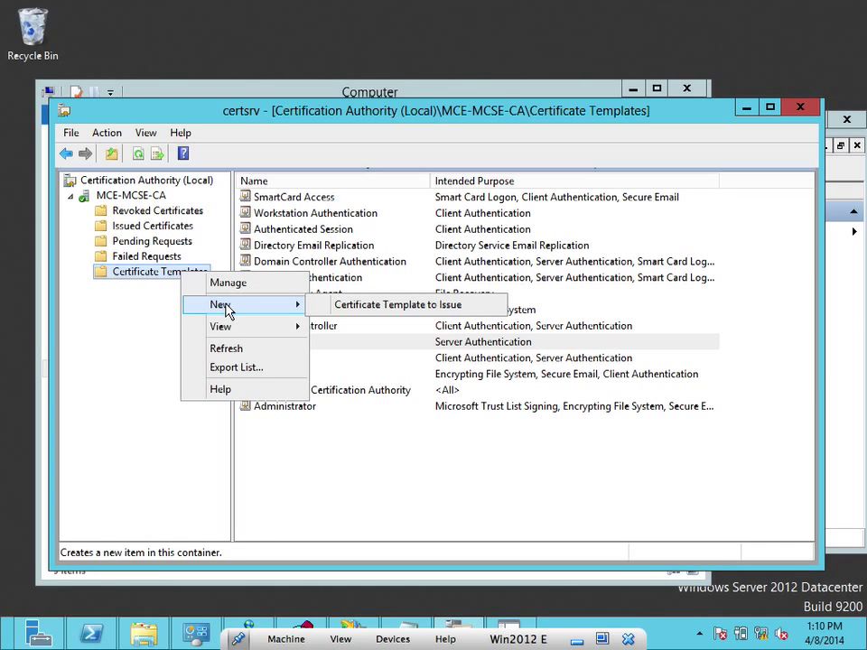
pyautogui.click(239, 286)
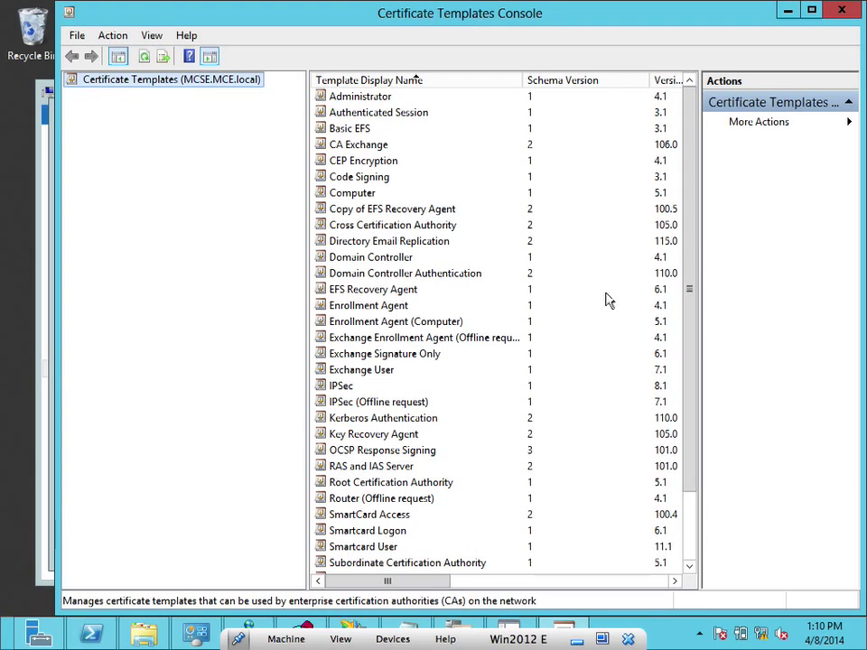
# Scroll to the Web Server template and bring up its context menu
pyautogui.moveTo(693, 266); pyautogui.dragTo(689, 378)
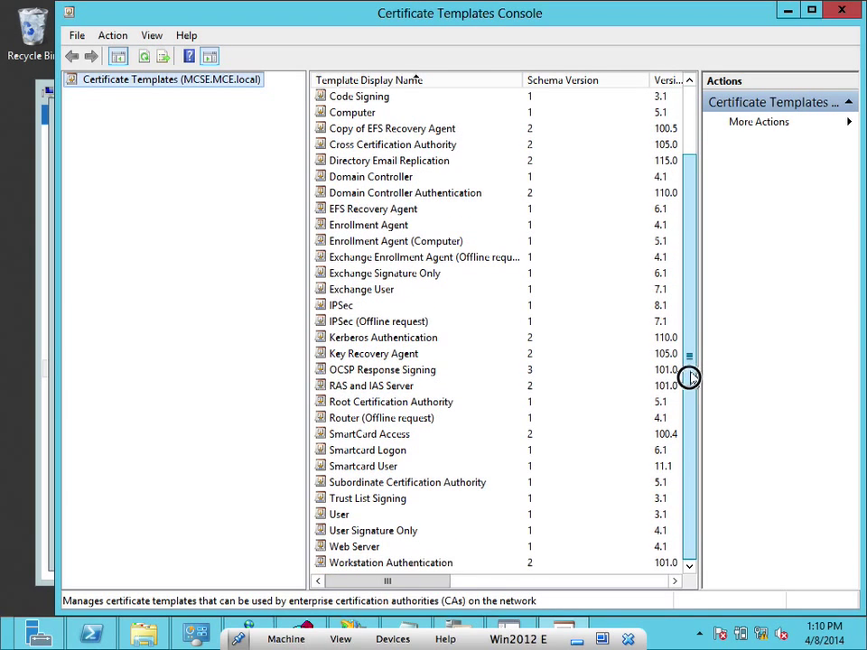
pyautogui.click(366, 549)
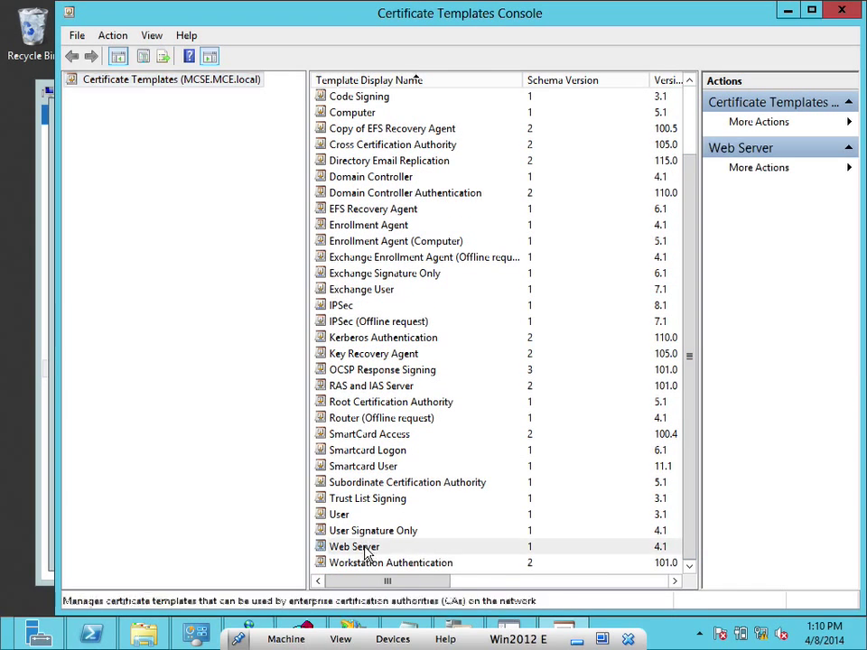
pyautogui.rightClick(366, 549)
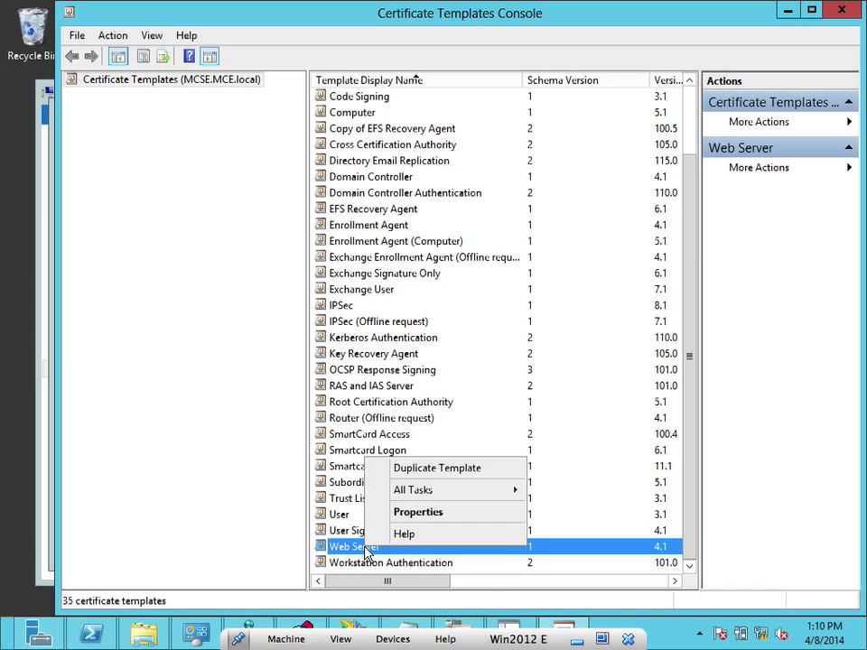
# Duplicate the Web Server template and review its Compatibility, General, Server and Issuance Requirements tabs
pyautogui.click(442, 466)
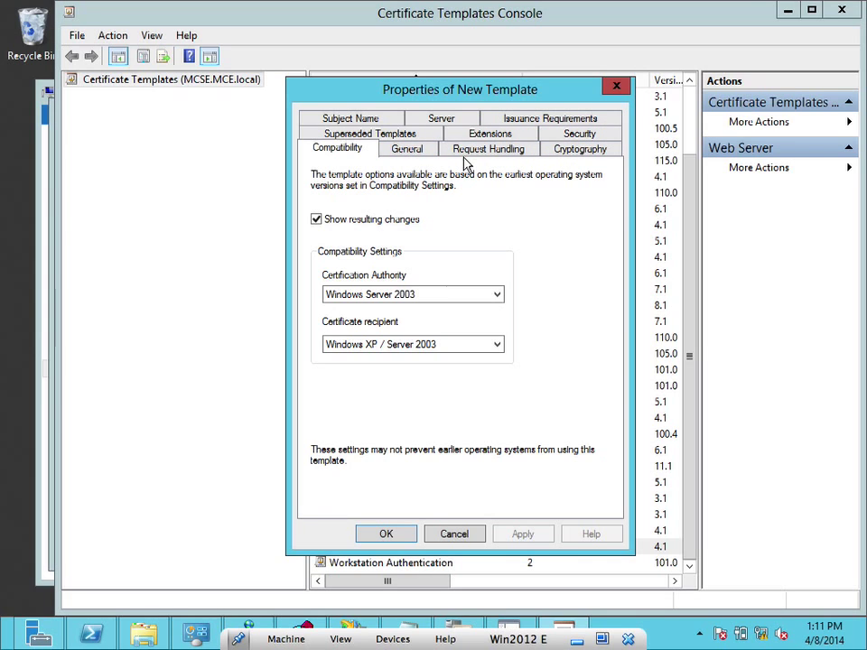
pyautogui.click(540, 119)
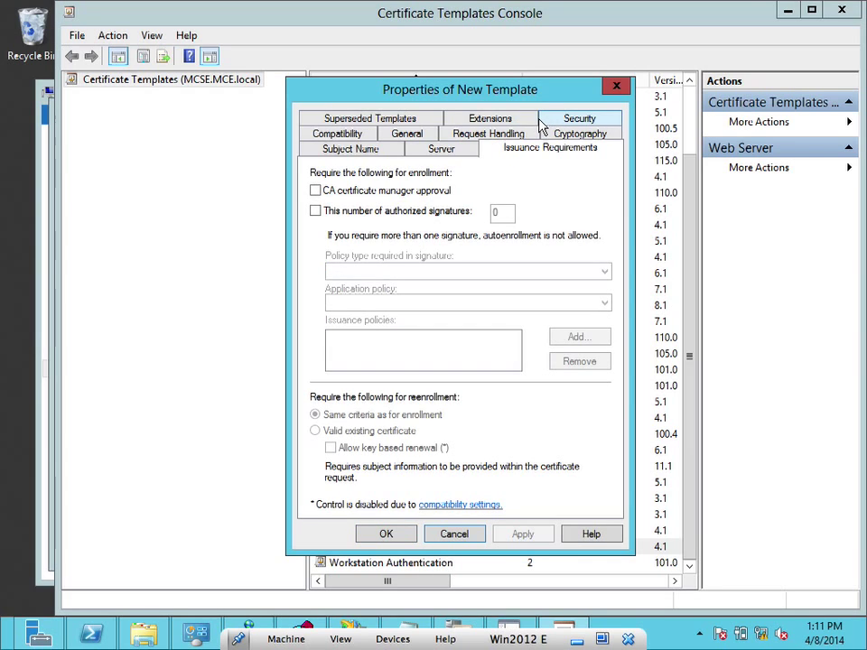
pyautogui.click(342, 136)
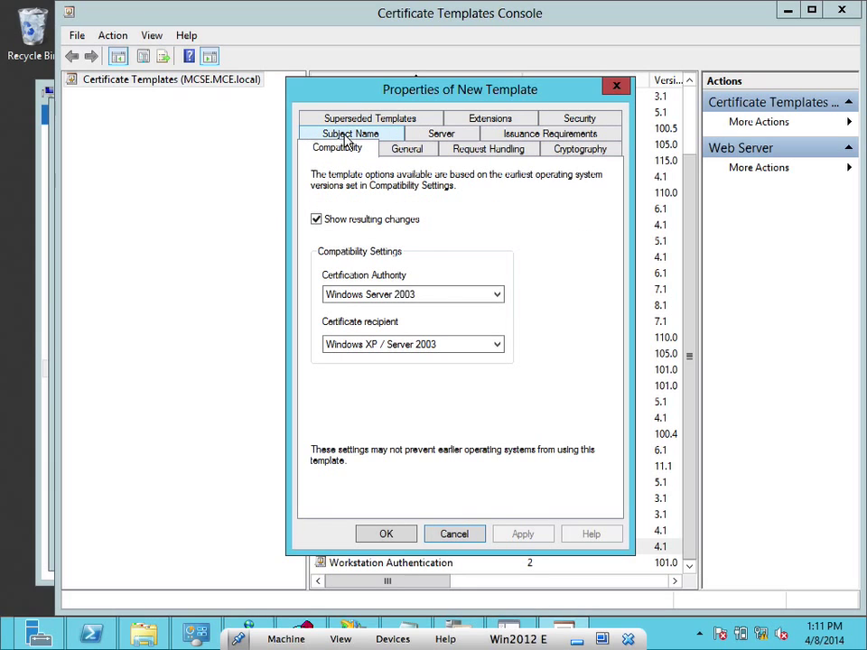
pyautogui.click(402, 154)
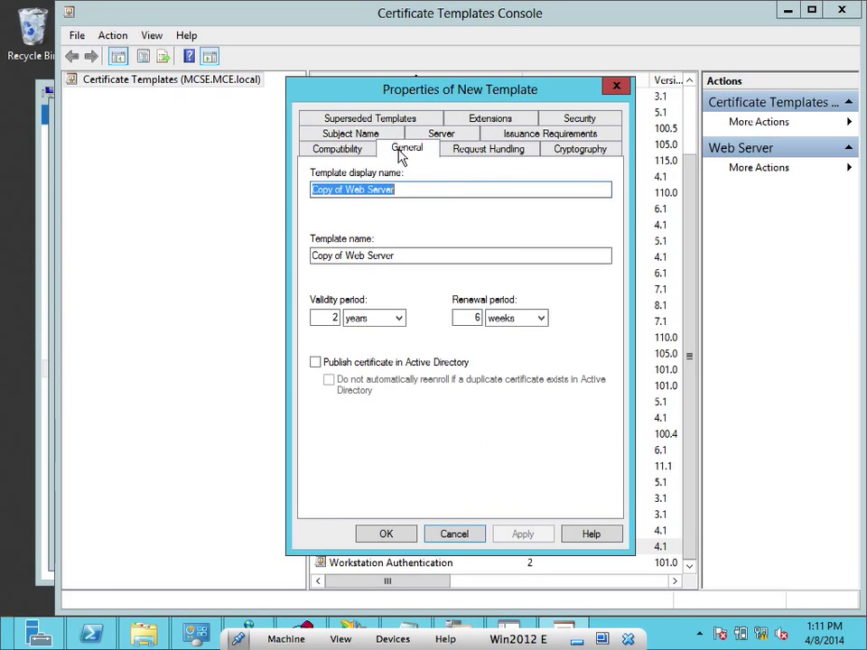
pyautogui.click(460, 134)
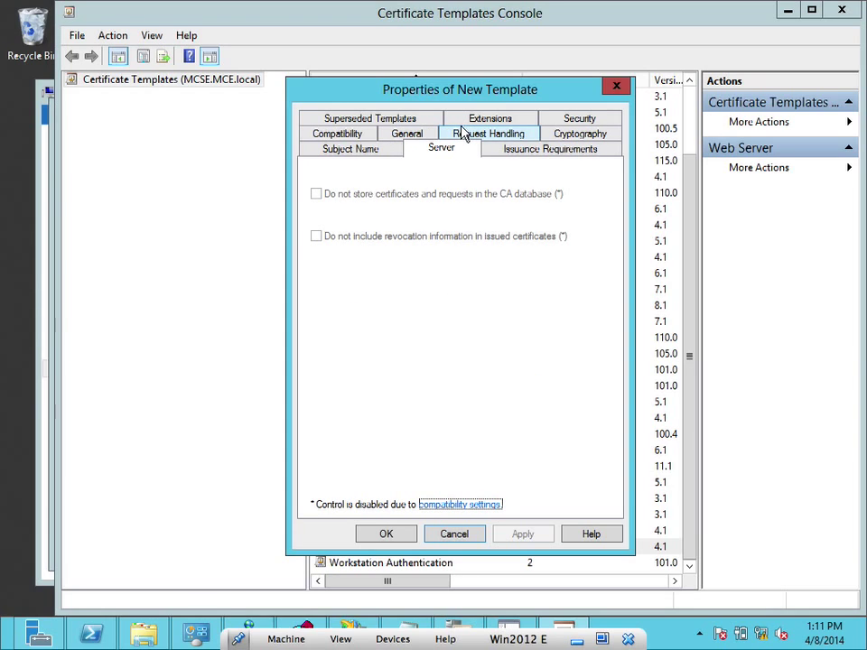
pyautogui.click(519, 152)
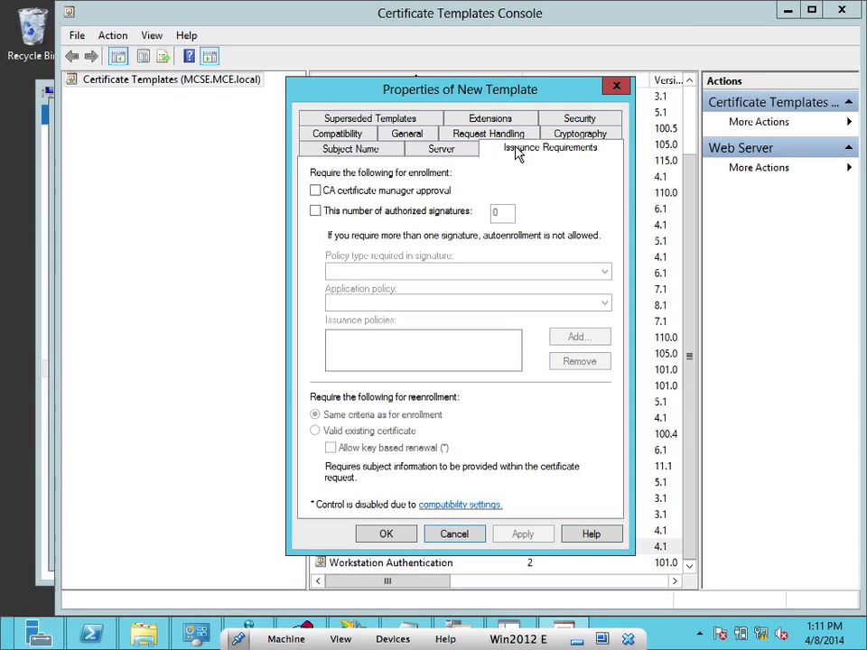
# On the Security tab, allow Authenticated Users to Enroll and Autoenroll
pyautogui.click(580, 119)
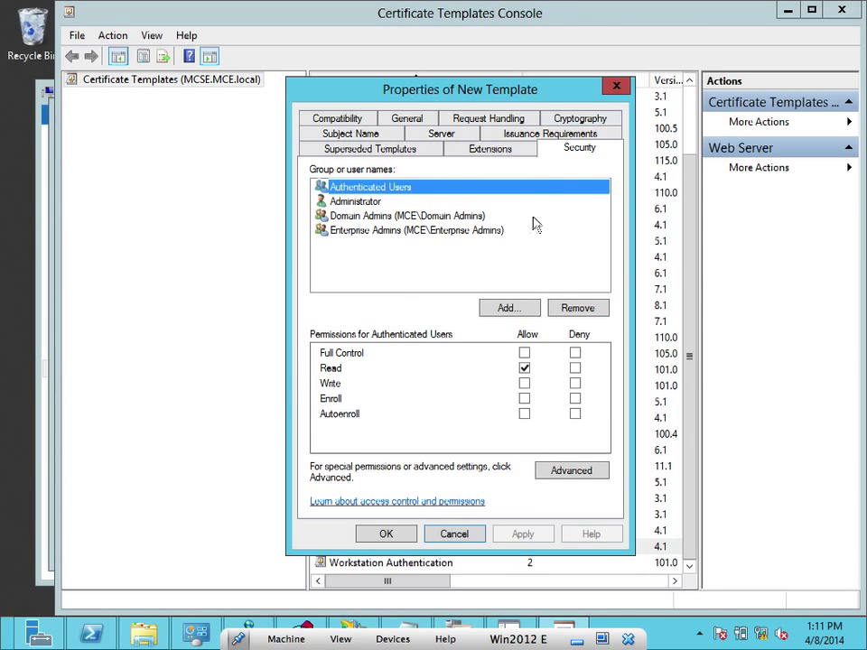
pyautogui.click(525, 417)
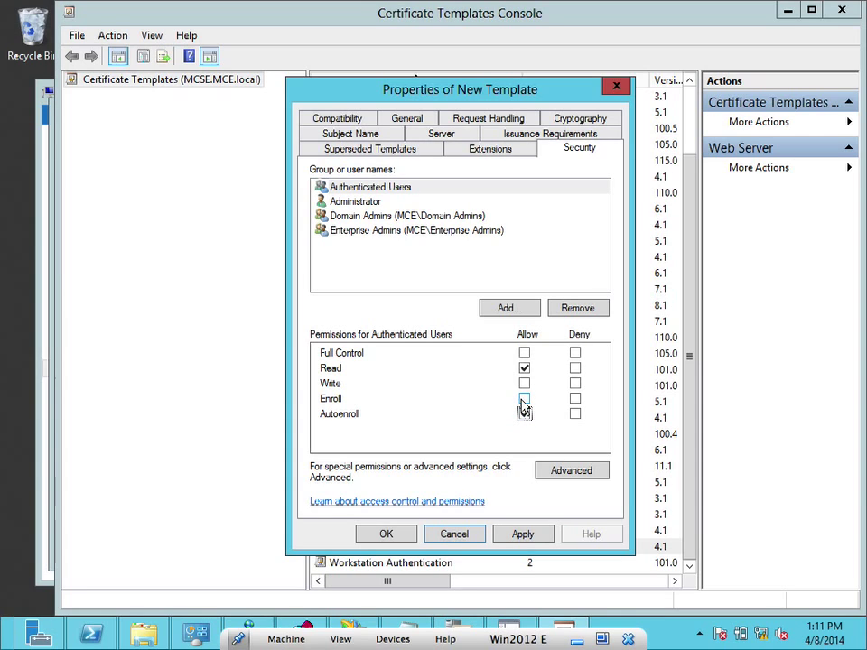
pyautogui.click(523, 400)
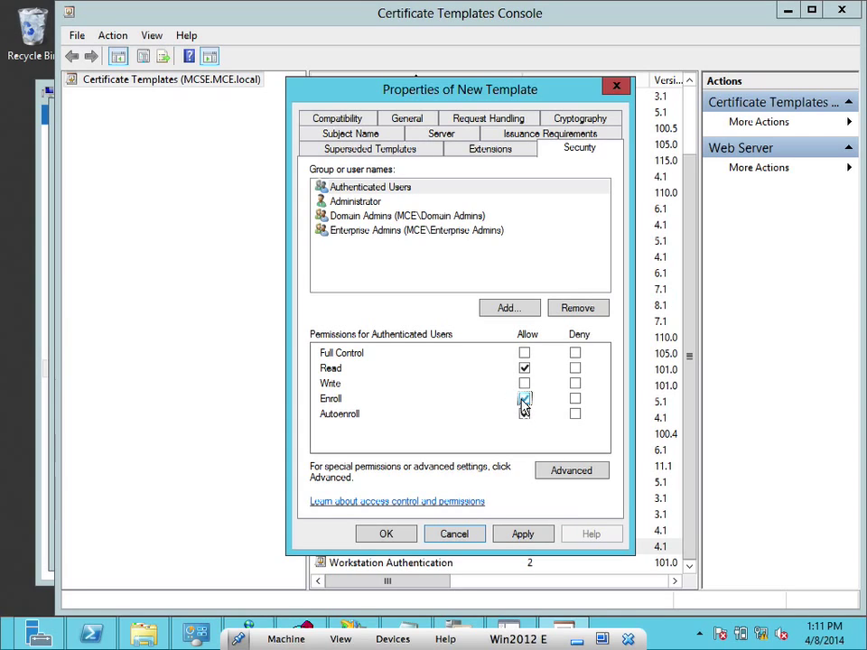
# On Request Handling, change the certificate purpose to Encryption and confirm with Yes
pyautogui.click(457, 129)
pyautogui.click(474, 118)
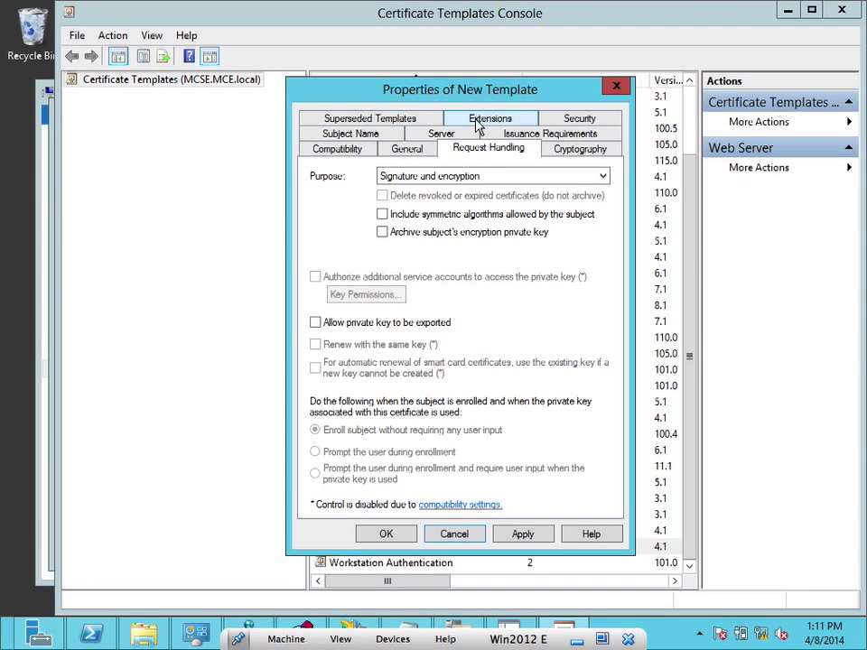
pyautogui.click(412, 177)
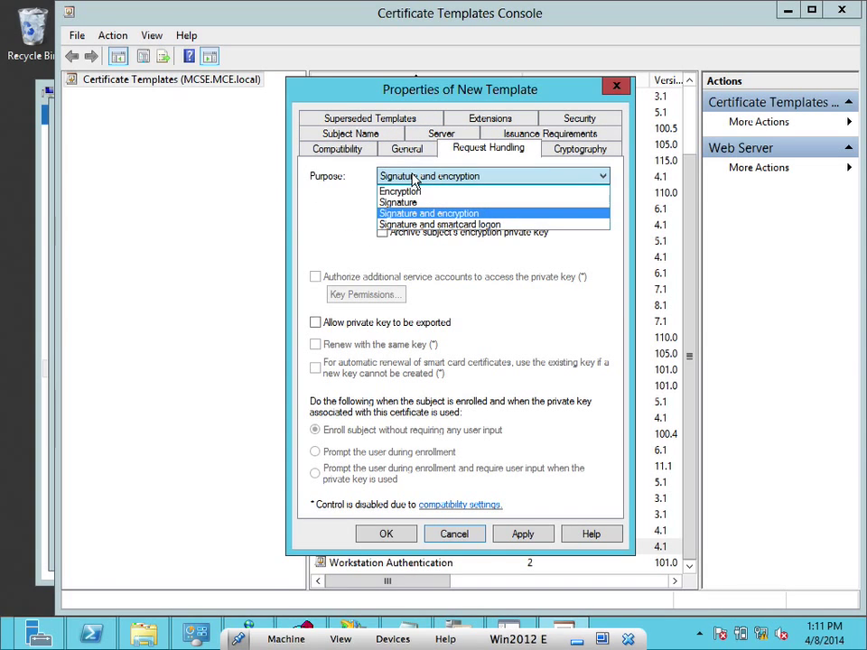
pyautogui.click(412, 177)
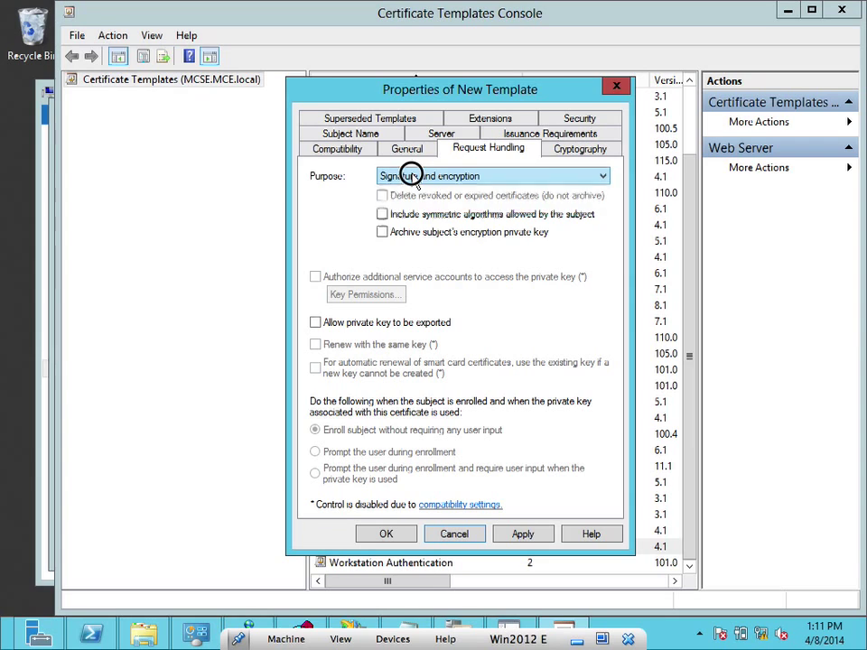
pyautogui.click(412, 177)
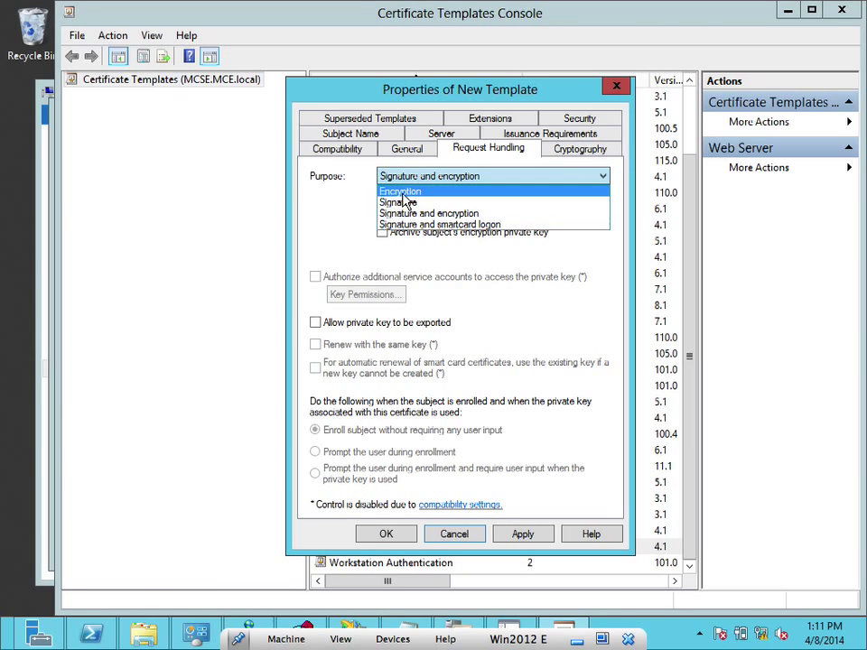
pyautogui.click(402, 191)
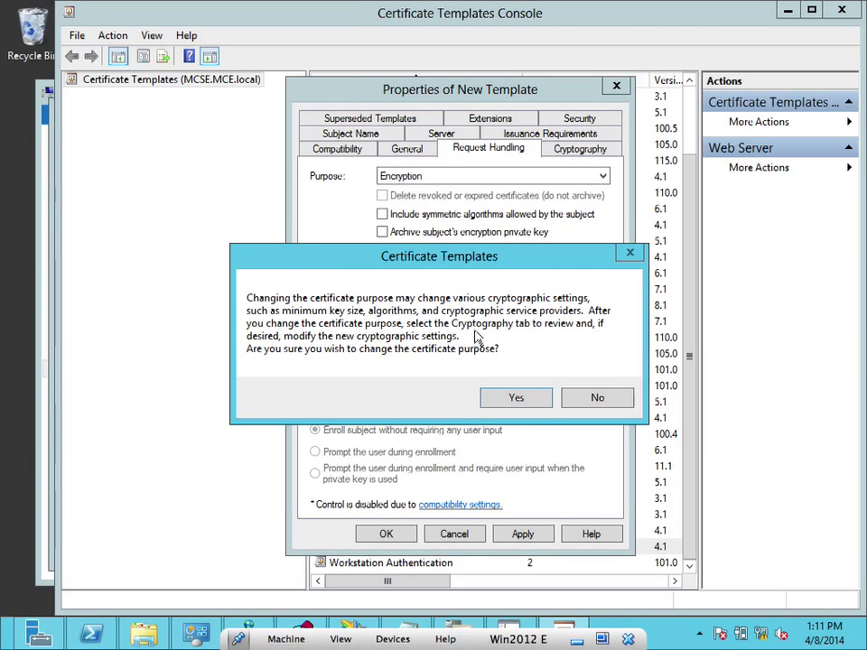
pyautogui.click(499, 400)
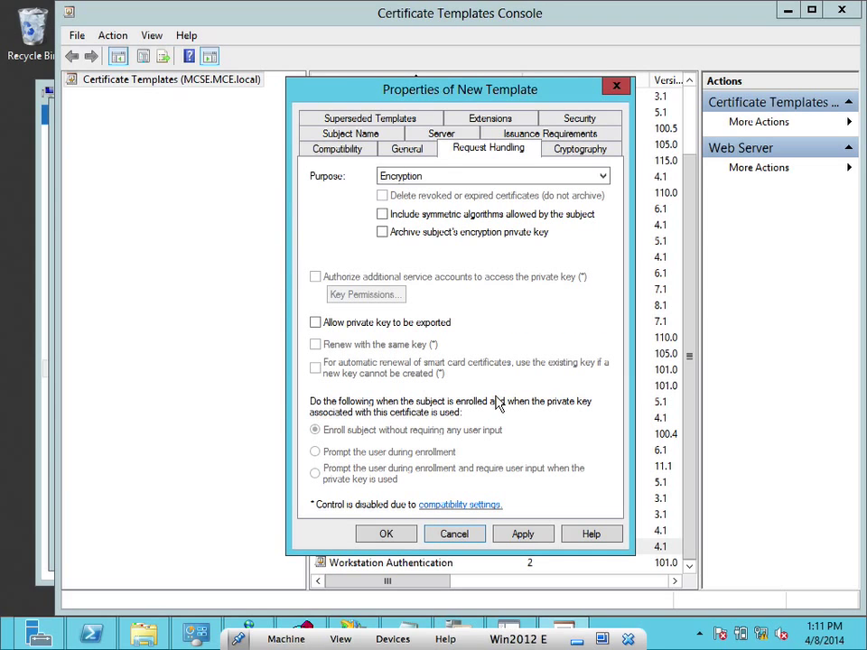
# Revert the purpose to Signature and encryption, then view the Subject Name and Superseded Templates settings
pyautogui.click(416, 176)
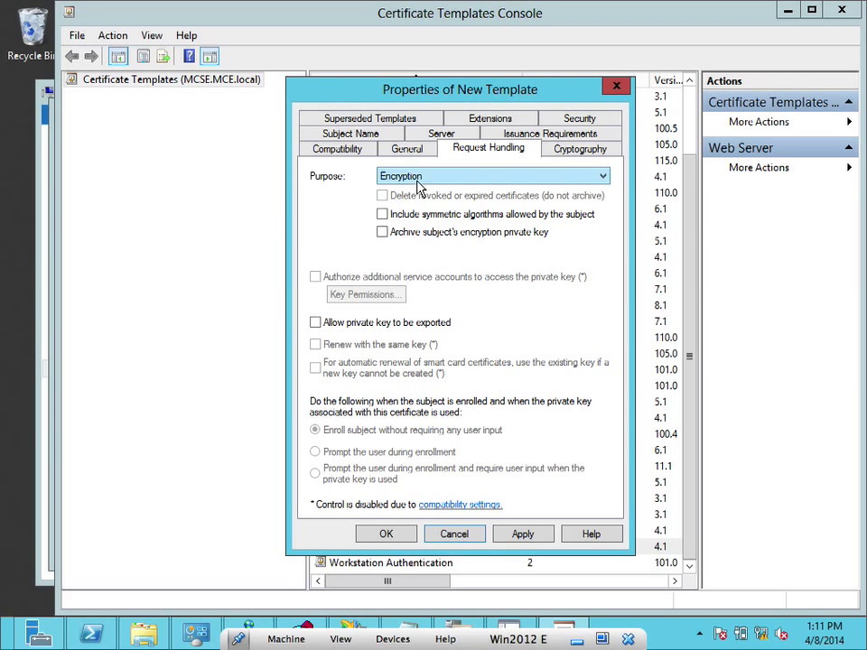
pyautogui.click(388, 213)
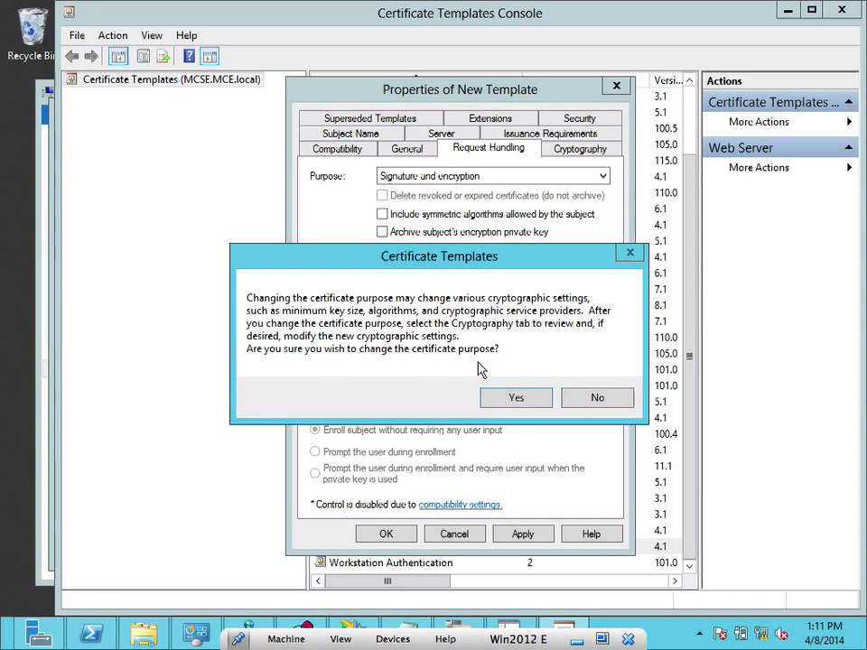
pyautogui.click(502, 403)
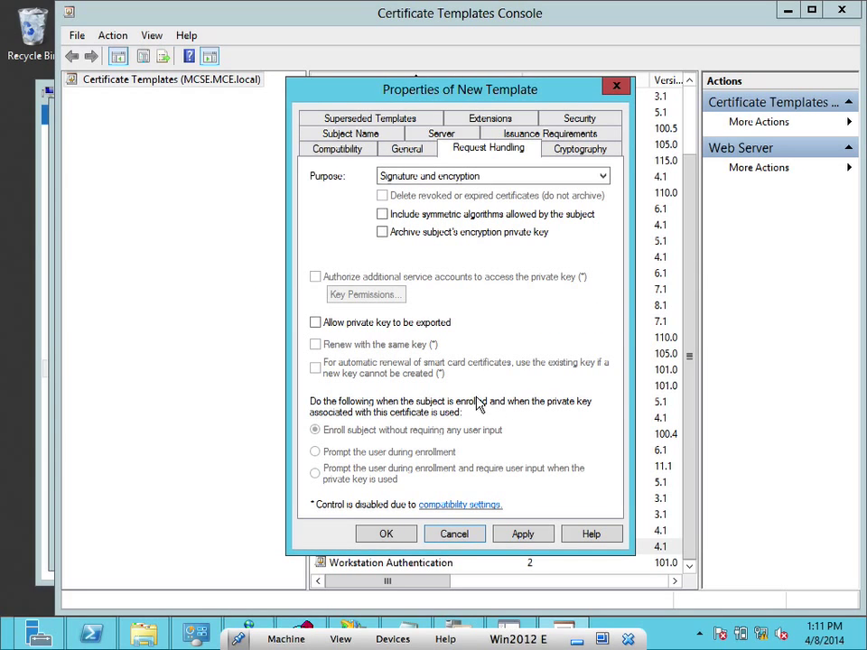
pyautogui.click(371, 133)
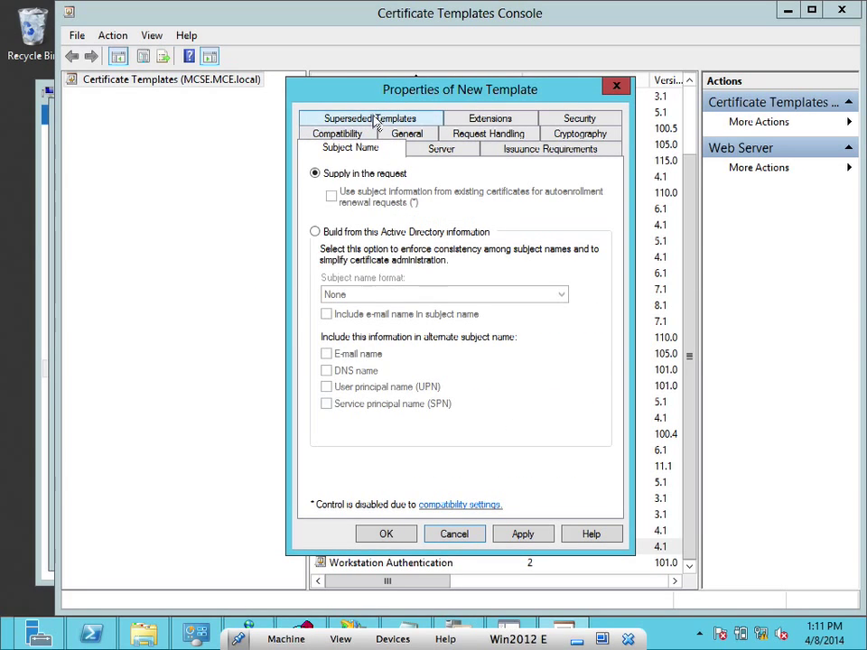
pyautogui.click(374, 118)
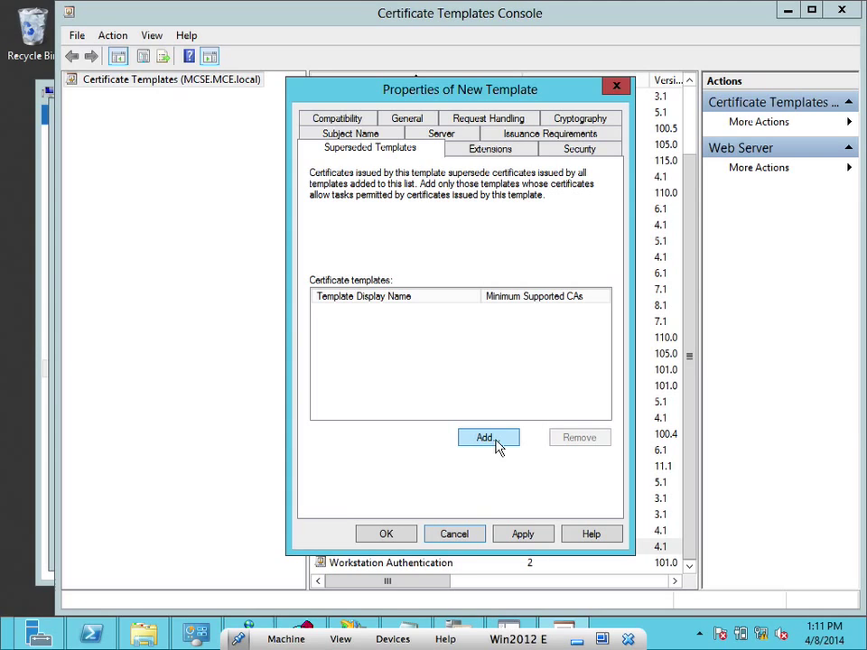
# Browse the templates to supersede, cancel without adding any, then Apply and OK to save Copy of Web Server
pyautogui.click(494, 440)
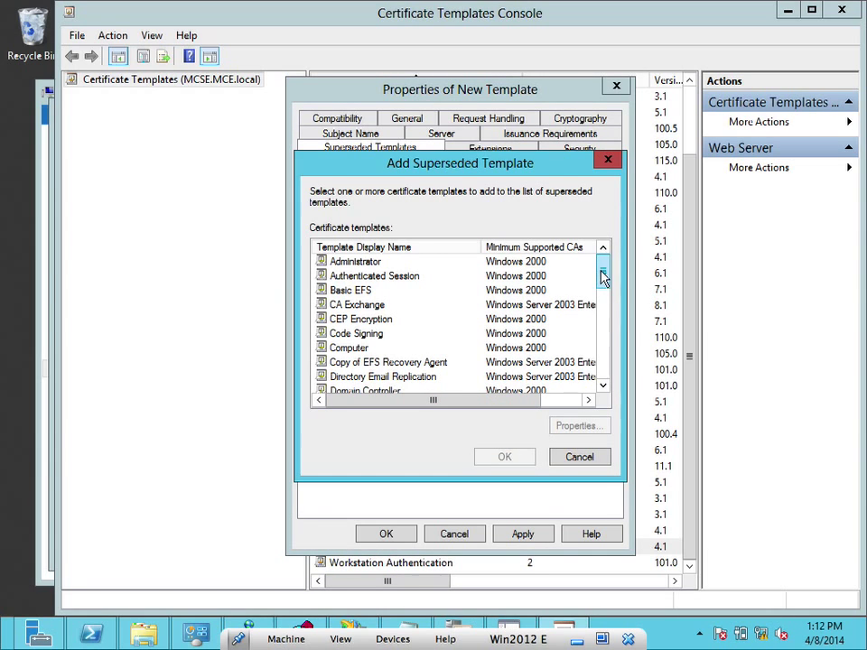
pyautogui.moveTo(602, 272); pyautogui.dragTo(601, 386)
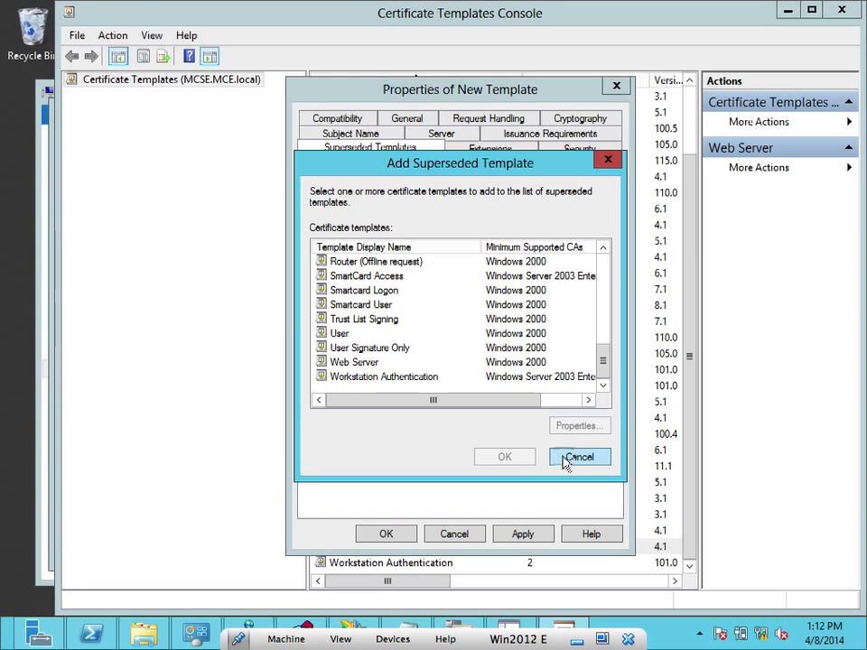
pyautogui.click(564, 459)
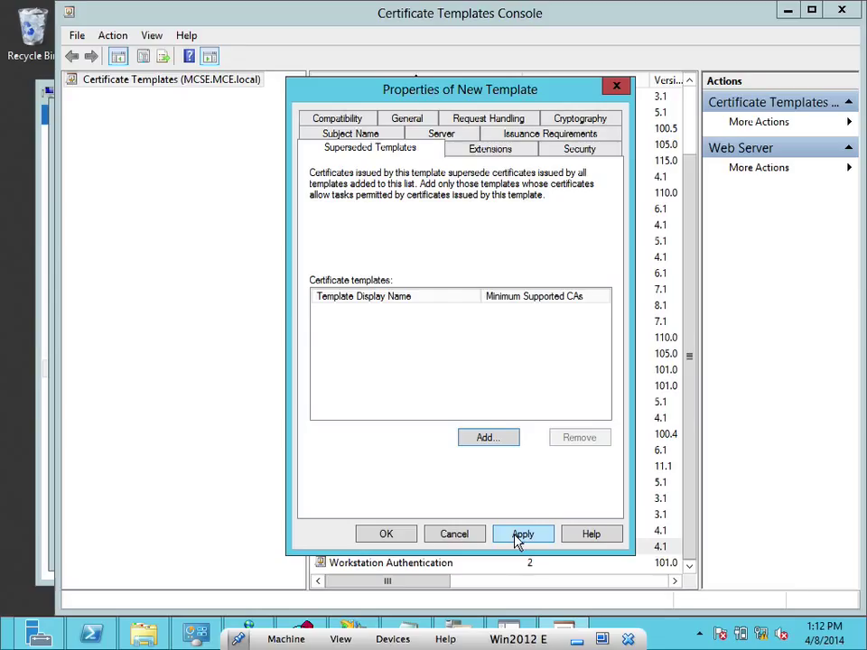
pyautogui.click(517, 536)
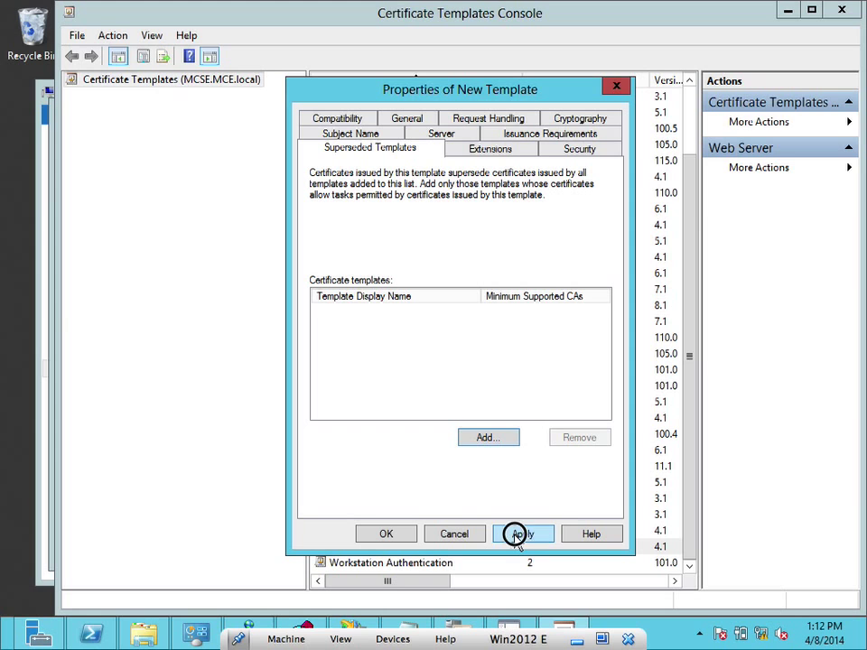
pyautogui.click(383, 535)
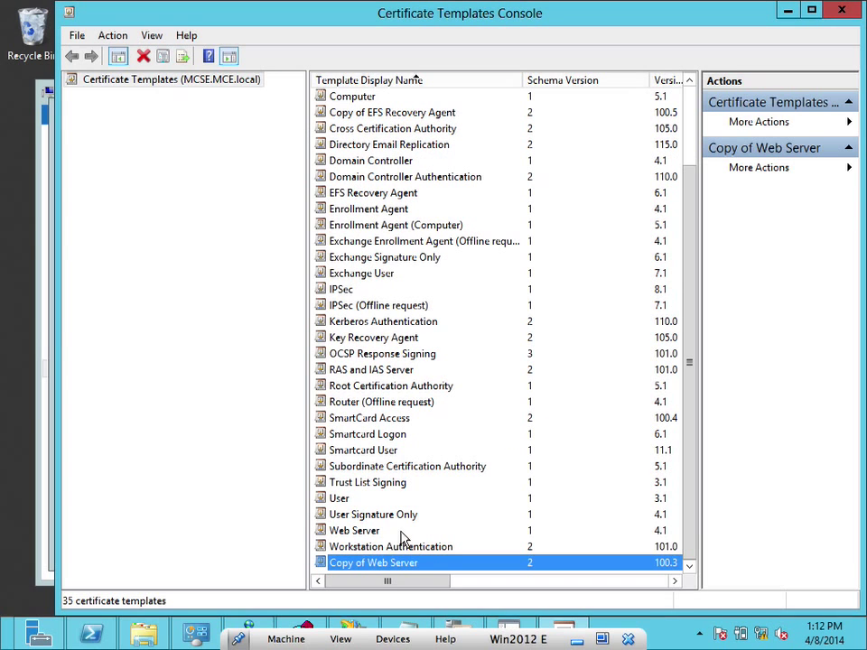
# Close the templates console and enable Copy of Web Server under Certificate Template to Issue
pyautogui.click(842, 12)
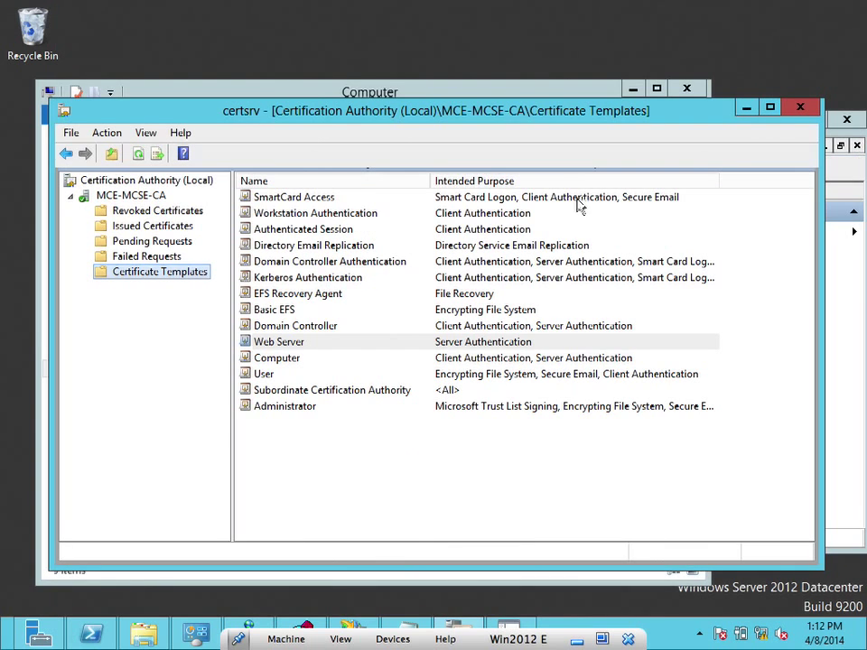
pyautogui.rightClick(181, 275)
pyautogui.moveTo(271, 308)
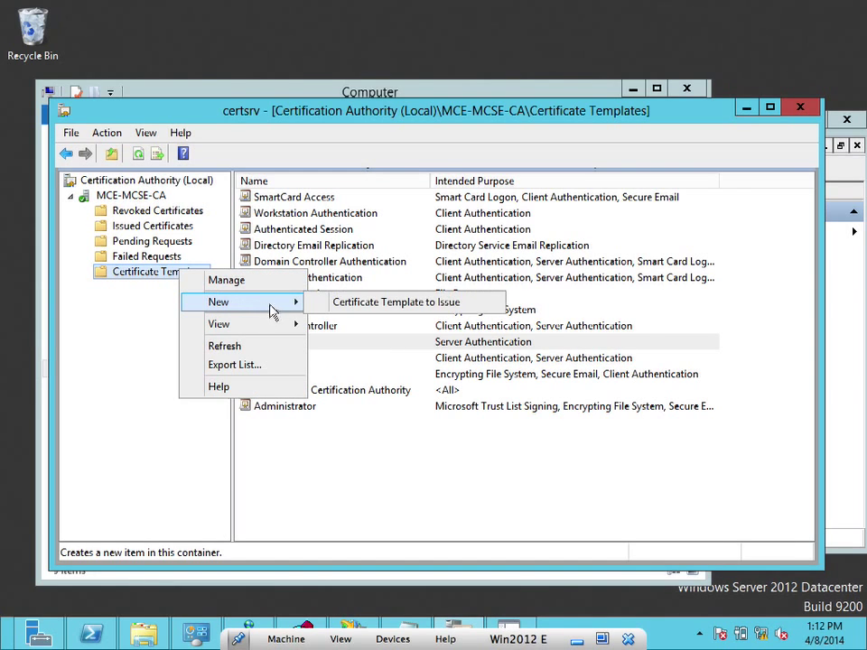
pyautogui.click(330, 306)
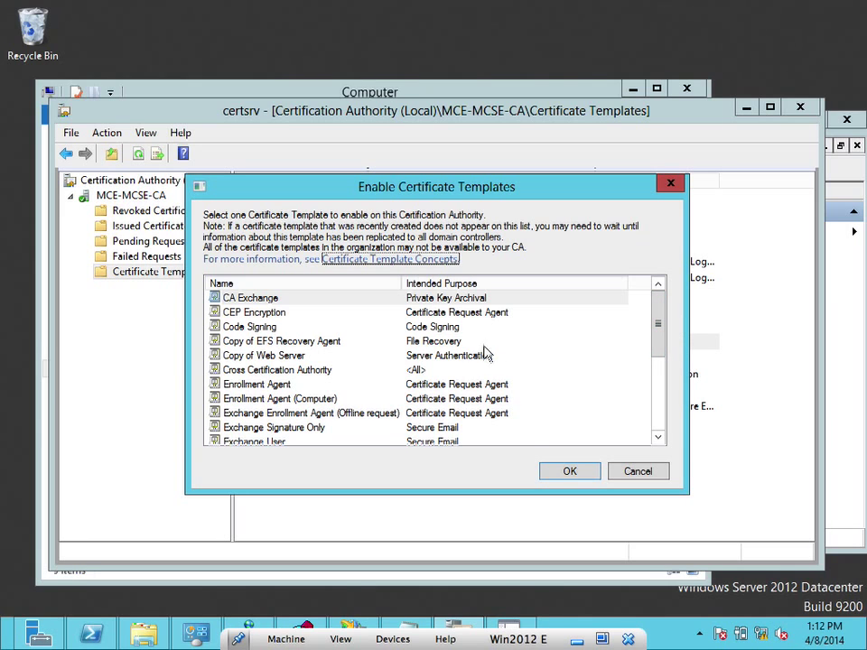
pyautogui.click(470, 356)
pyautogui.click(563, 471)
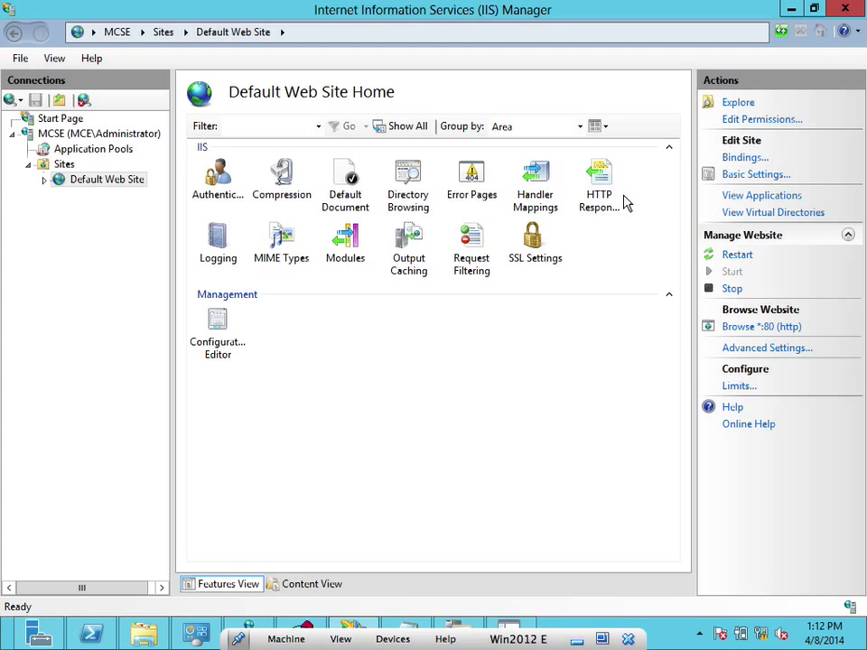
pyautogui.click(746, 158)
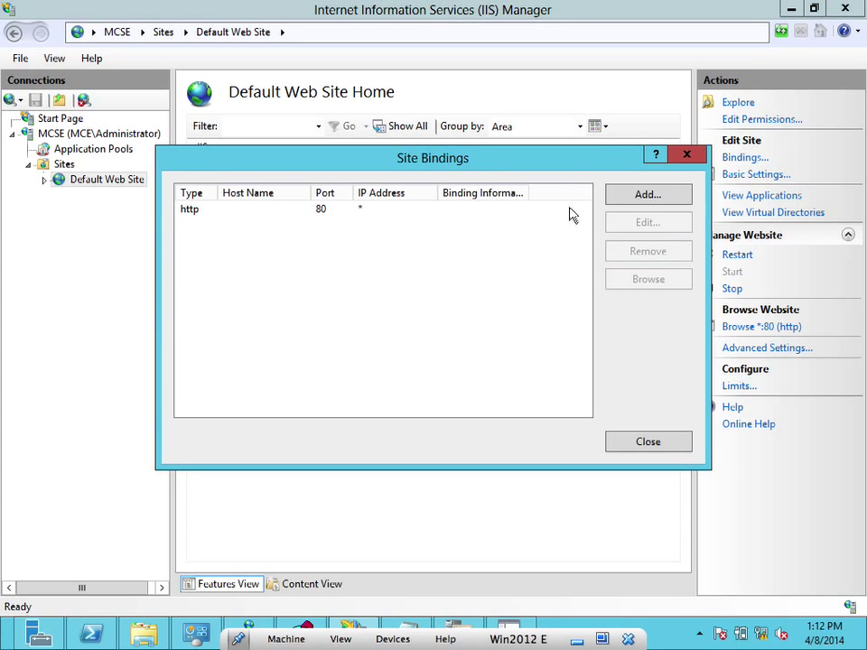
pyautogui.click(505, 216)
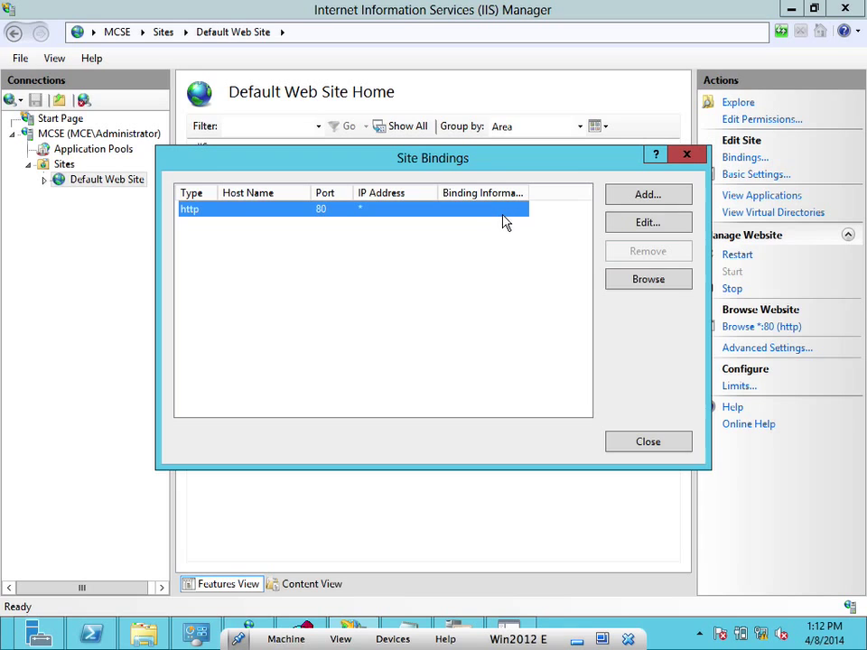
pyautogui.click(664, 224)
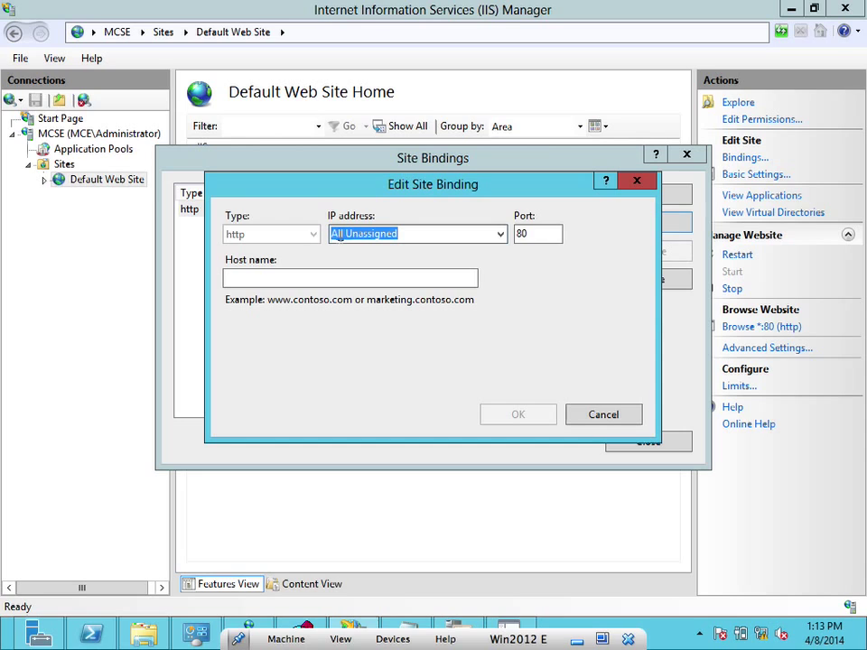
pyautogui.click(639, 186)
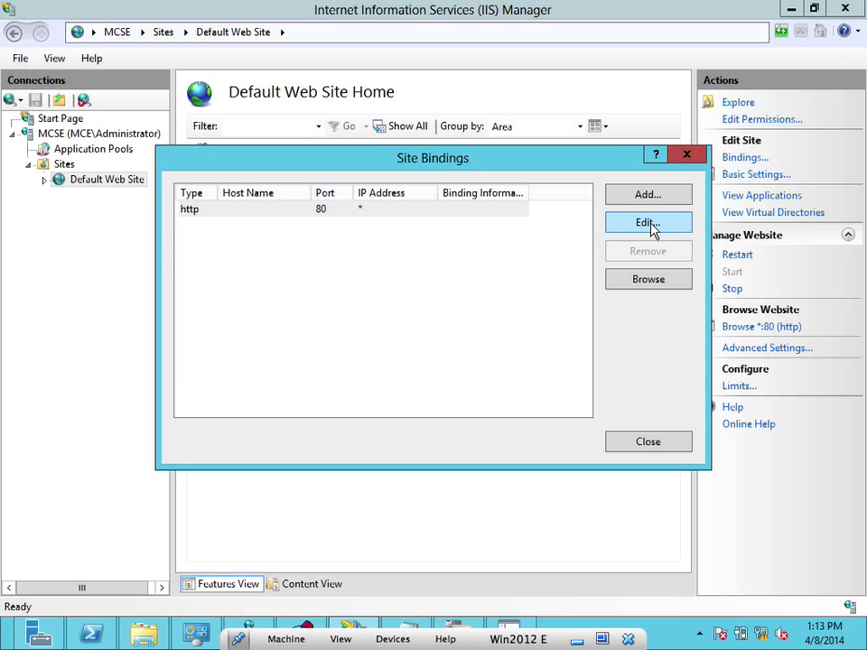
pyautogui.click(684, 154)
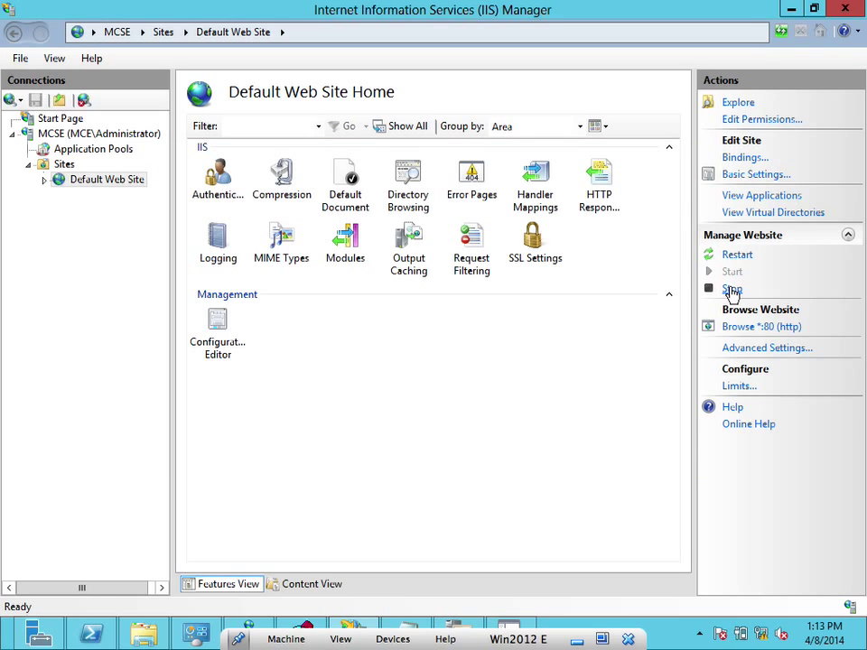
pyautogui.click(748, 347)
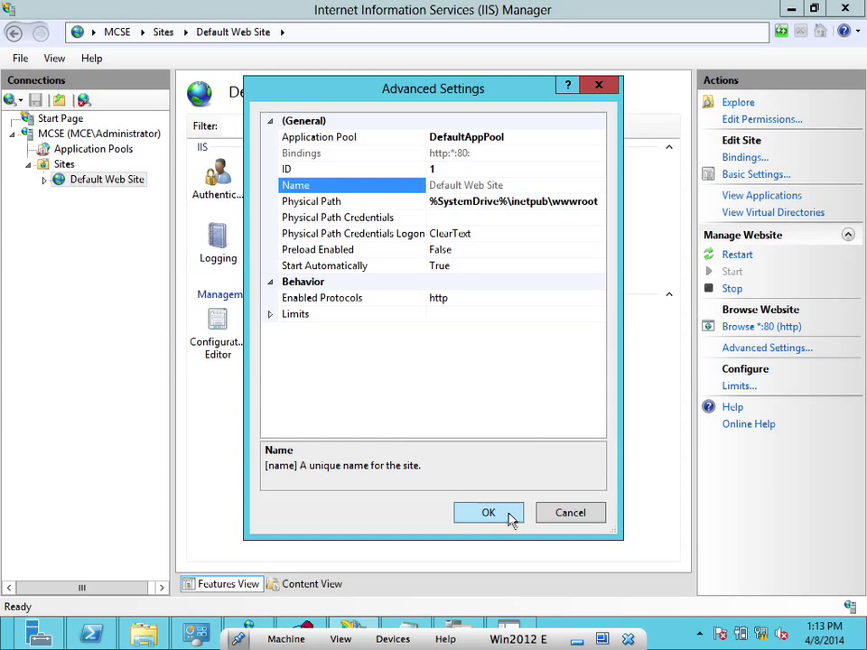
pyautogui.click(503, 511)
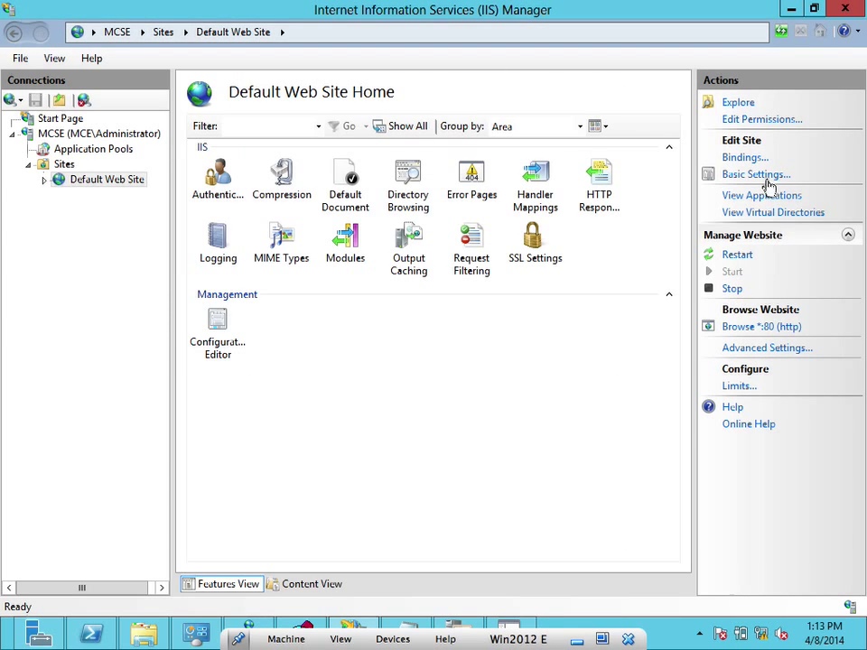
pyautogui.click(767, 175)
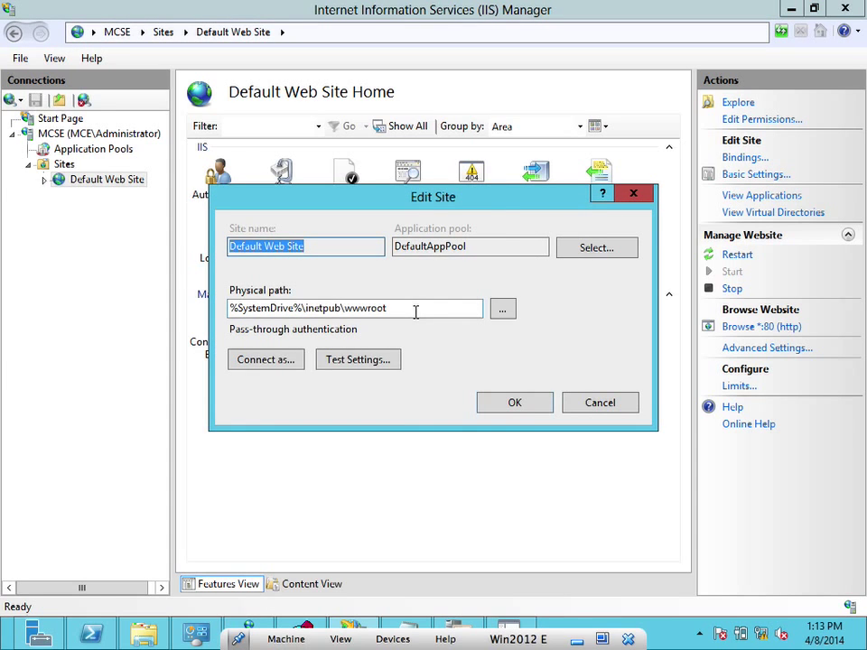
pyautogui.click(513, 403)
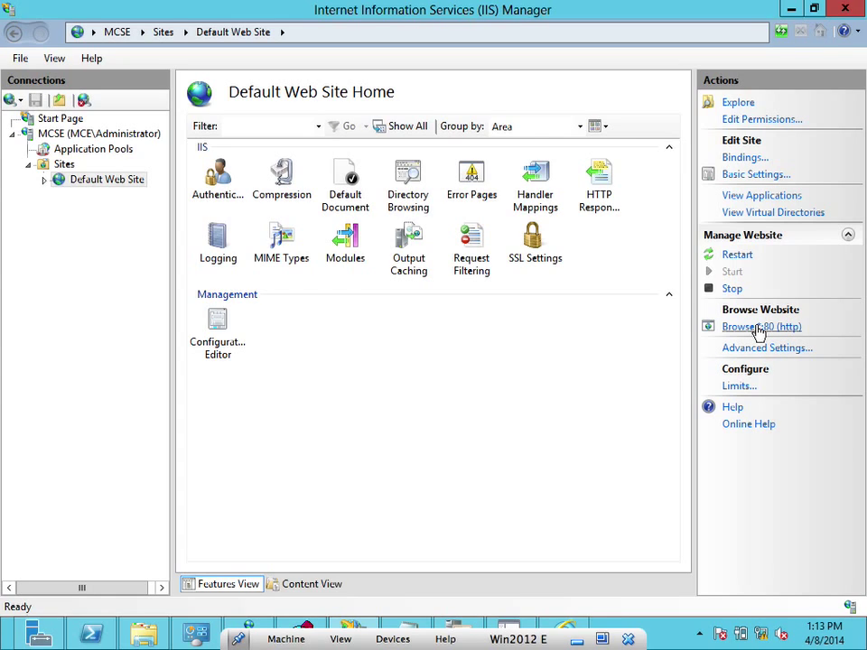
pyautogui.click(761, 329)
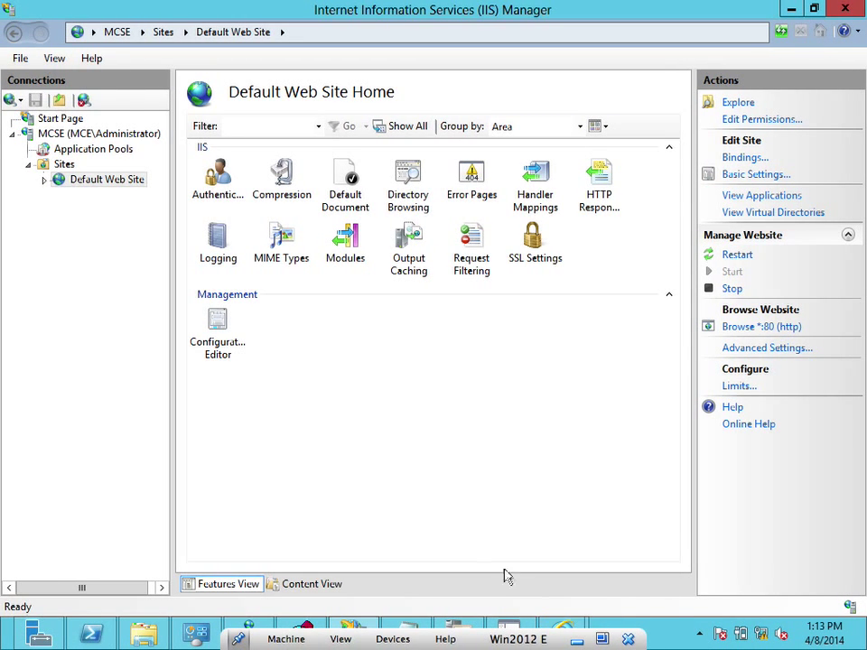
pyautogui.moveTo(562, 633)
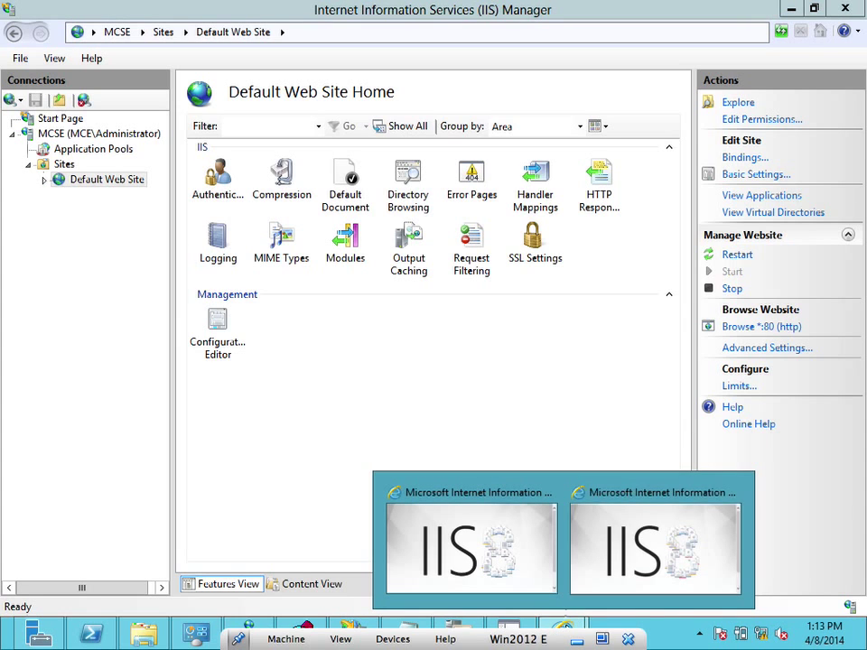
pyautogui.click(583, 556)
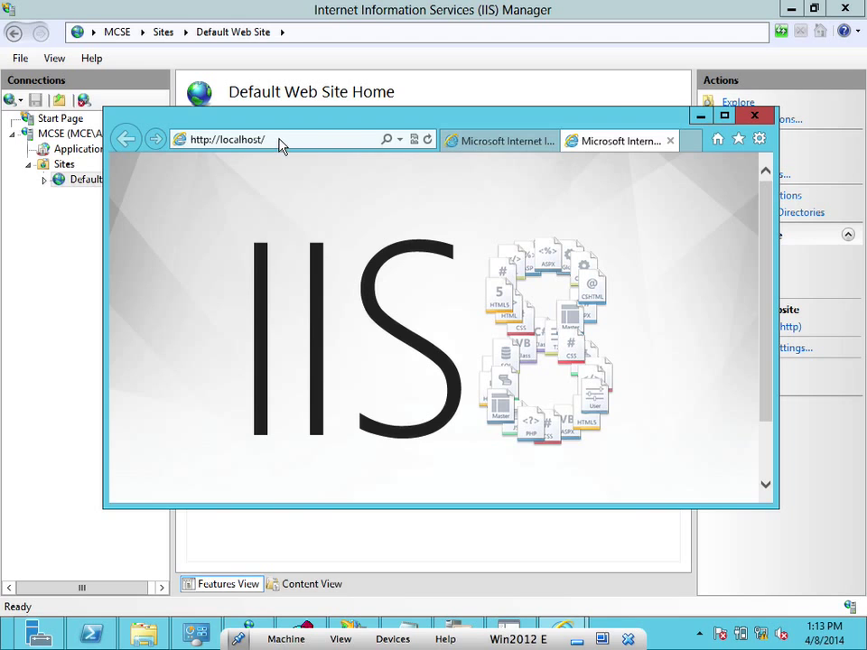
pyautogui.click(701, 117)
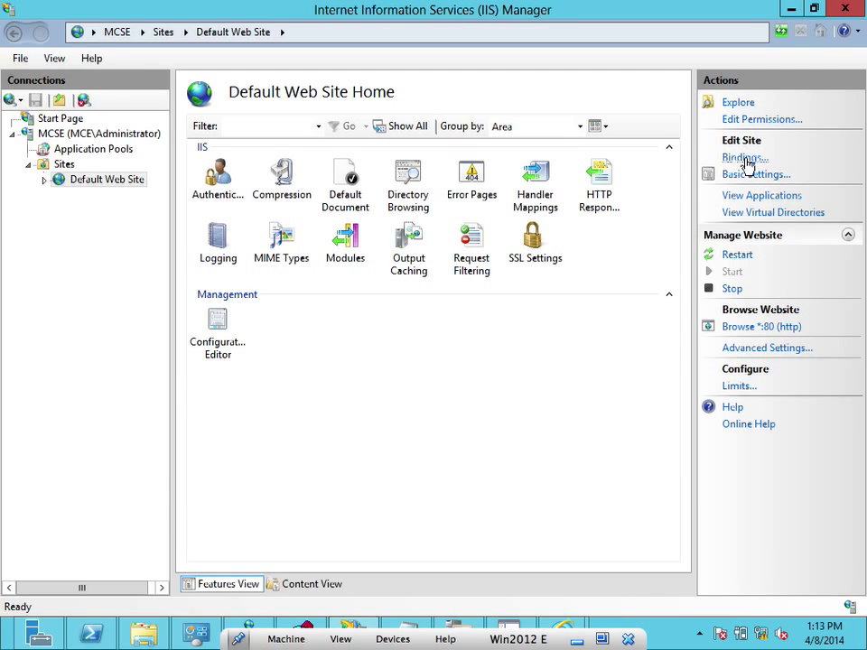
# Edit the Default Web Site's http binding to a specific IP address with port 443
pyautogui.click(746, 161)
pyautogui.click(194, 215)
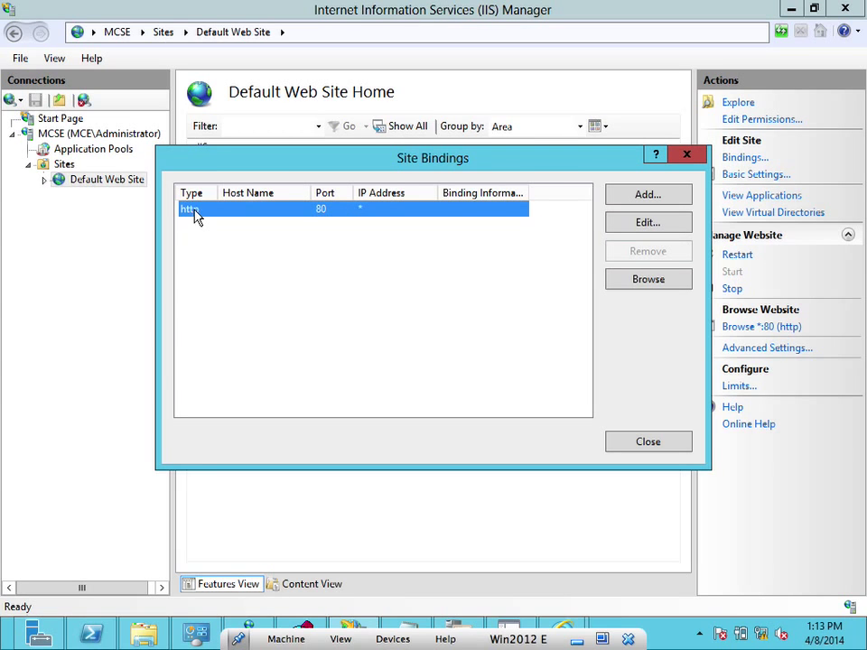
pyautogui.click(642, 226)
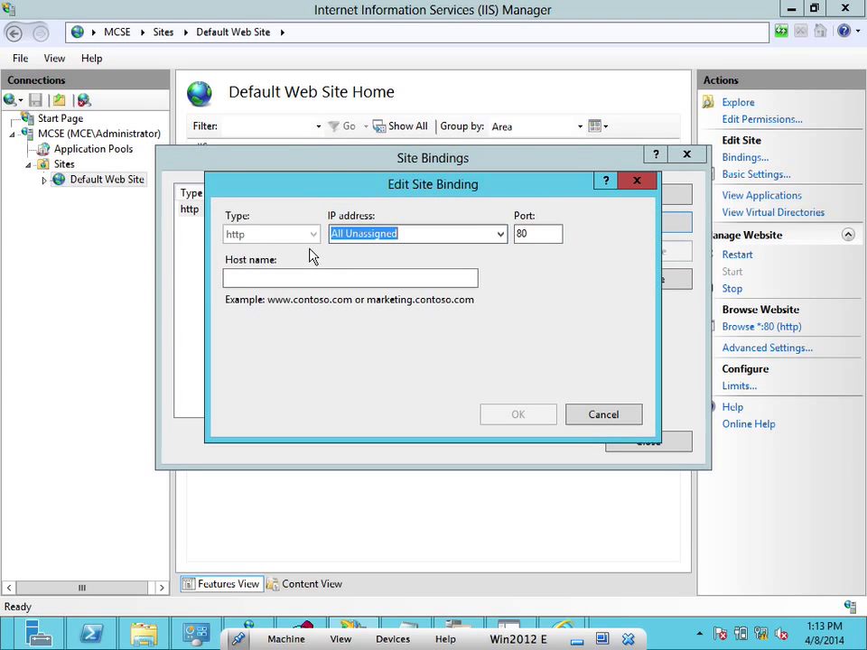
pyautogui.click(452, 234)
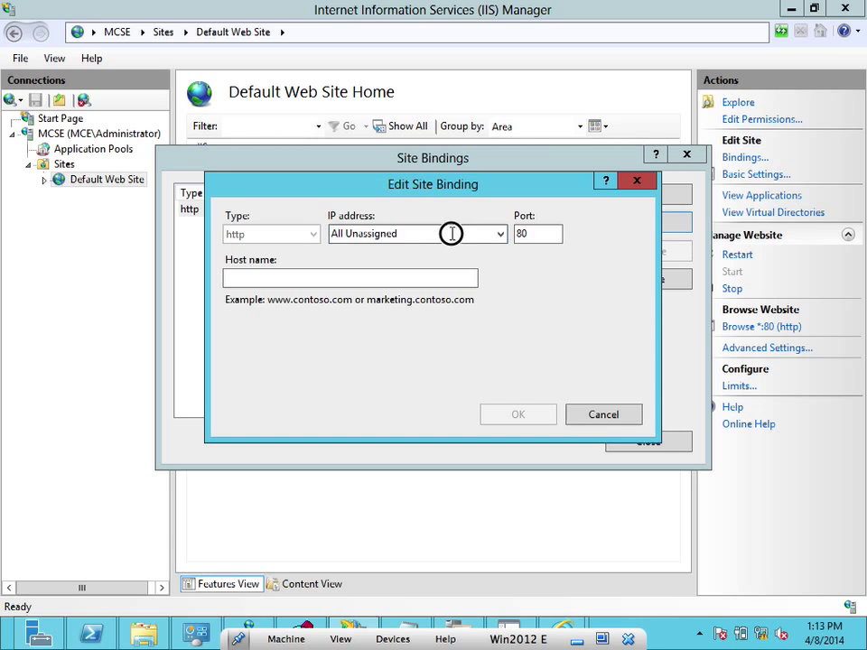
pyautogui.click(501, 234)
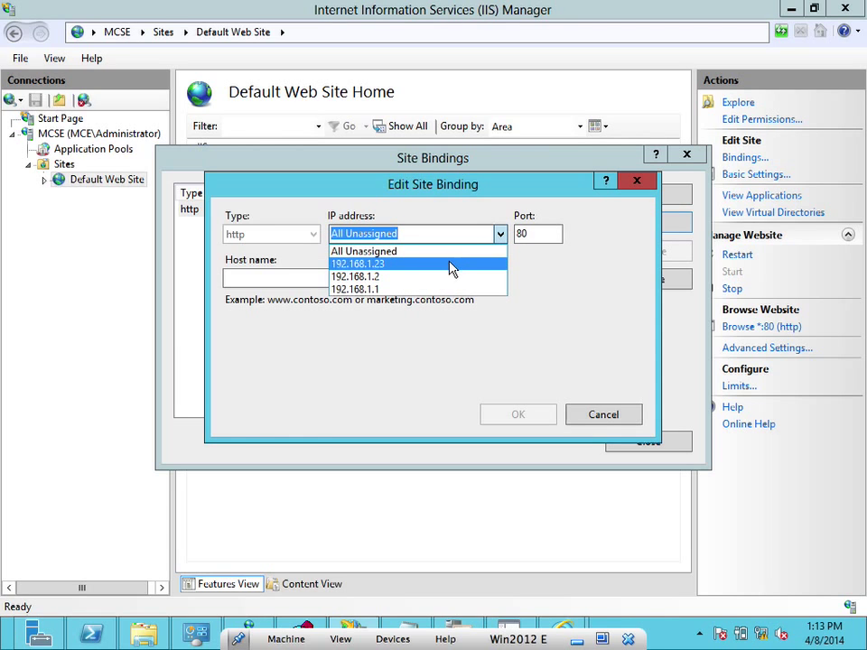
pyautogui.click(446, 289)
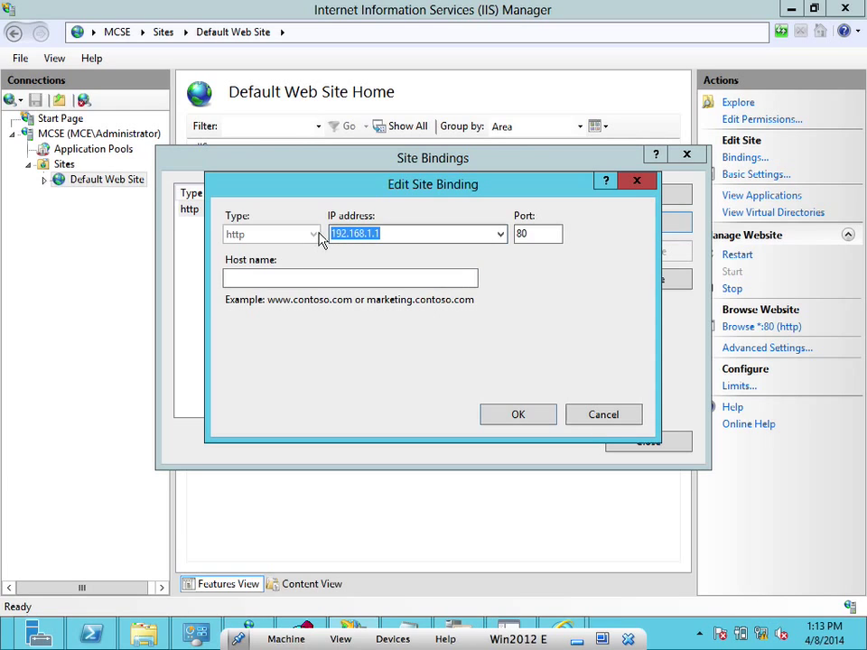
pyautogui.click(538, 233)
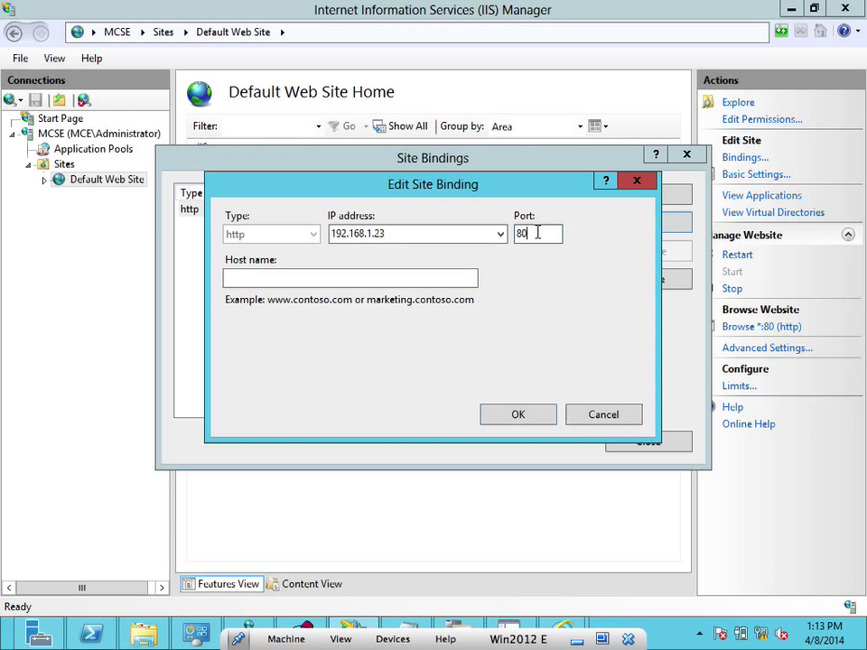
pyautogui.press('BackSpace')
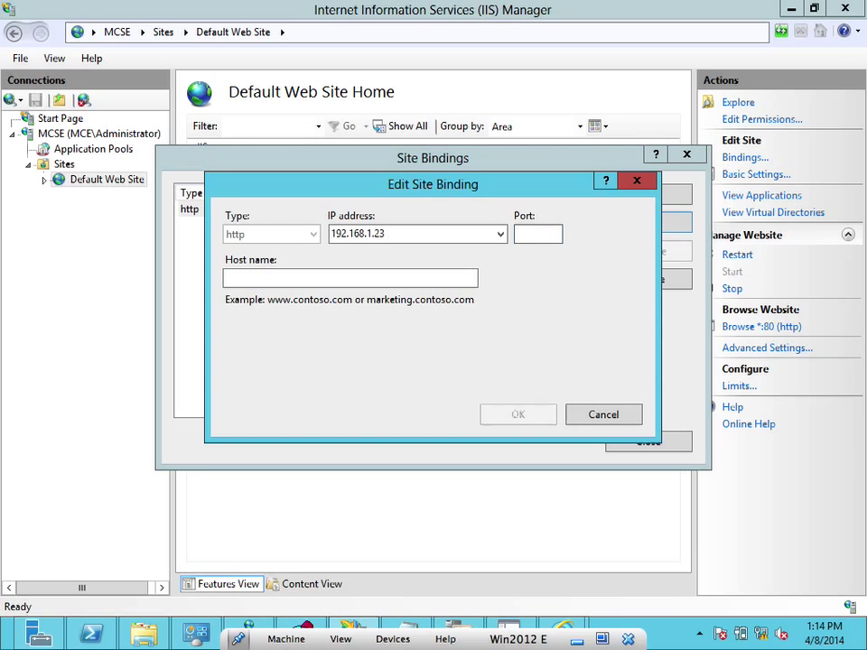
pyautogui.write('443')
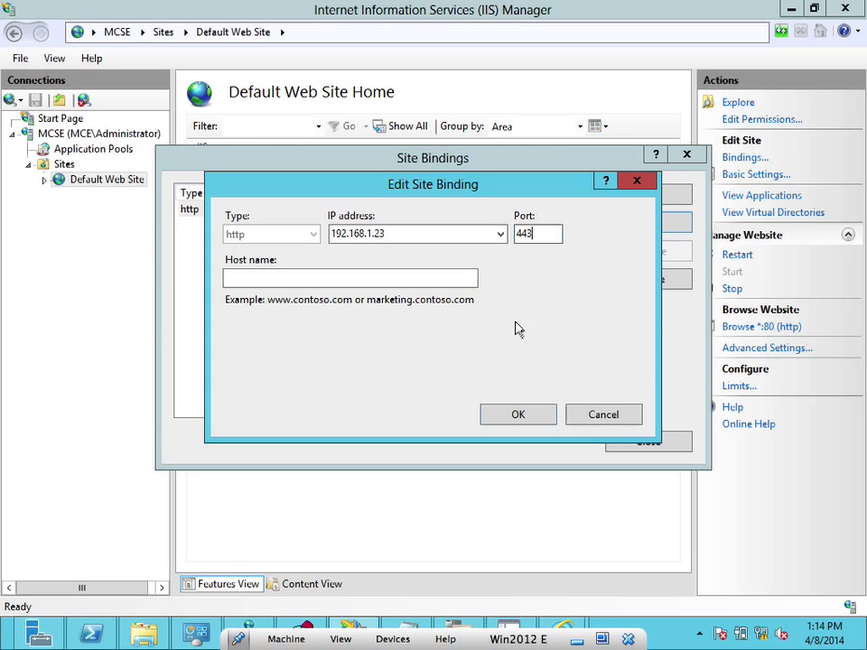
pyautogui.click(503, 412)
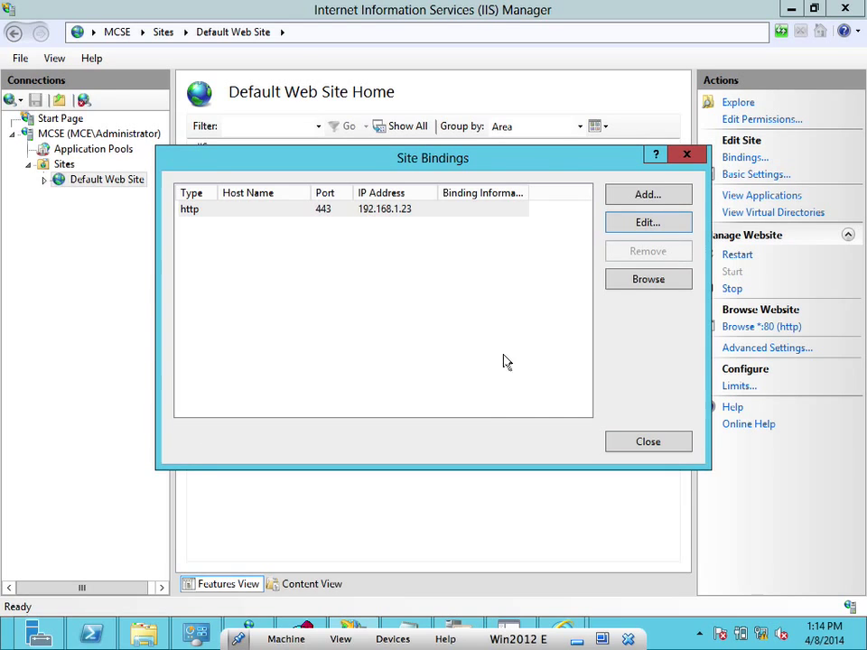
# Re-edit the binding to 192.168.1.1 on port 80 and close the bindings list
pyautogui.click(208, 210)
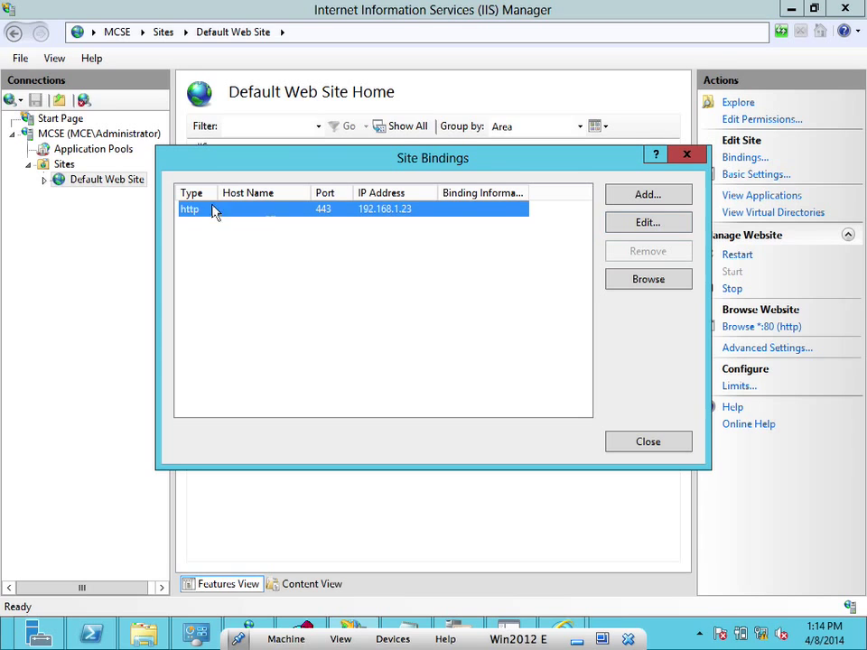
pyautogui.click(647, 223)
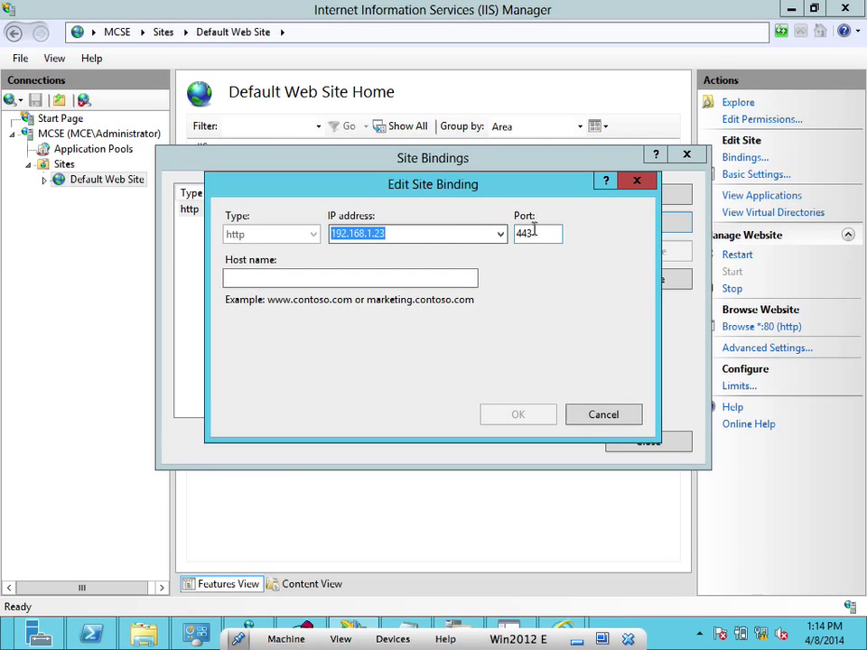
pyautogui.click(536, 232)
pyautogui.press('BackSpace')
pyautogui.press('BackSpace')
pyautogui.press('BackSpace')
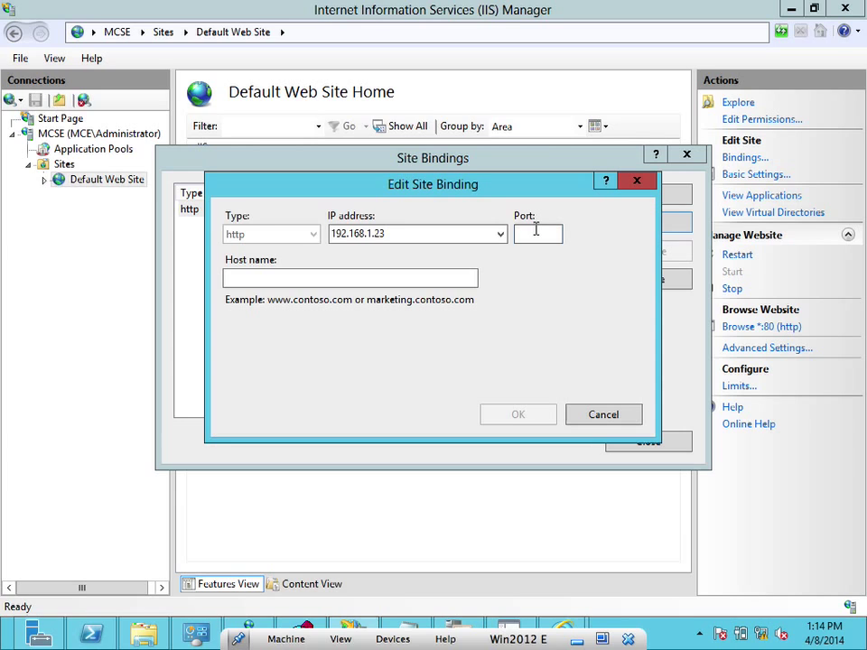
pyautogui.write('80')
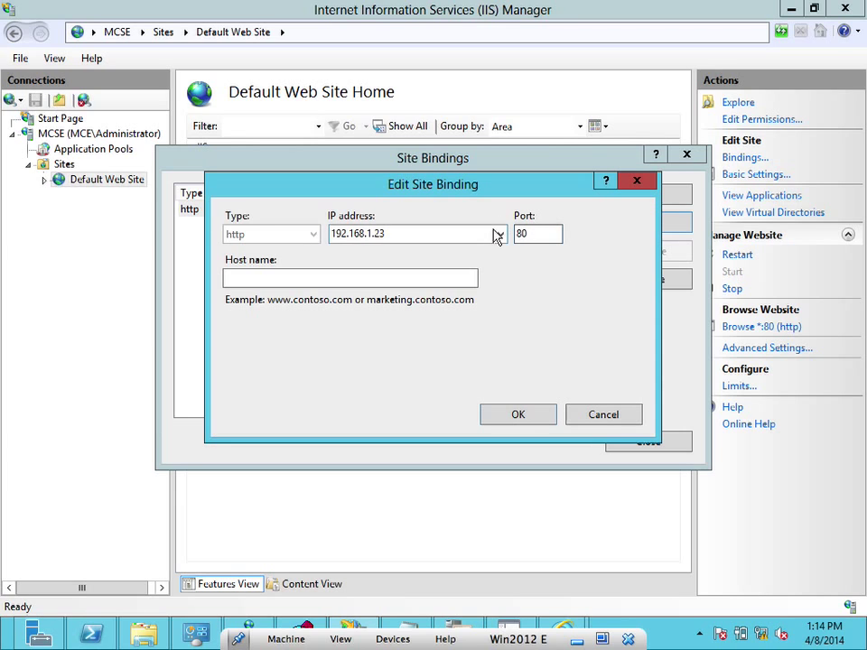
pyautogui.click(500, 234)
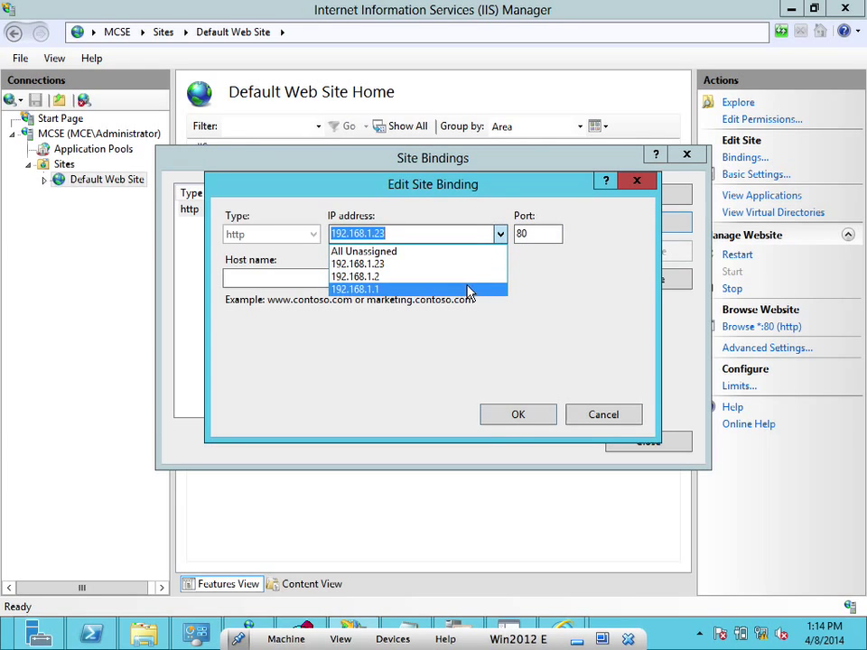
pyautogui.click(451, 289)
pyautogui.click(544, 420)
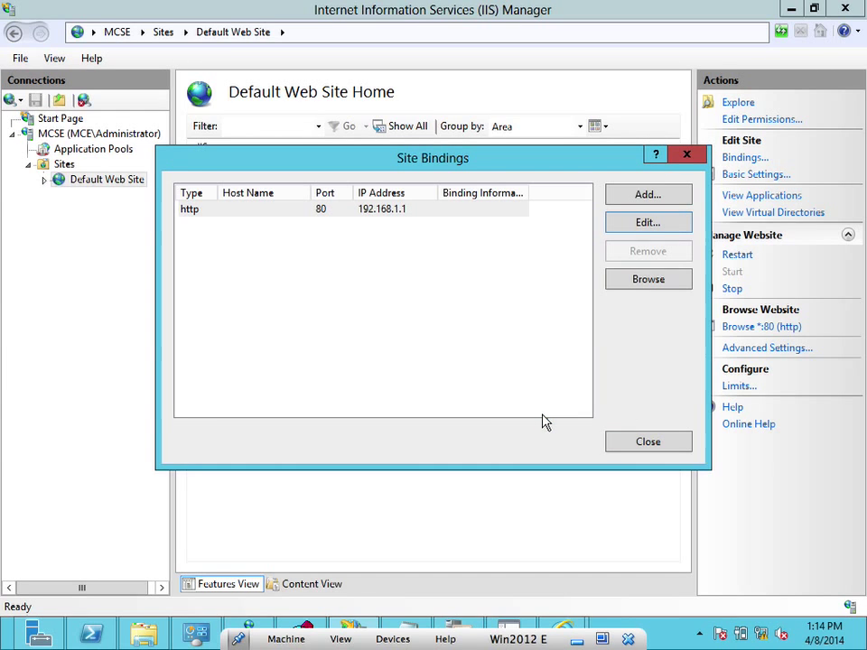
pyautogui.click(634, 450)
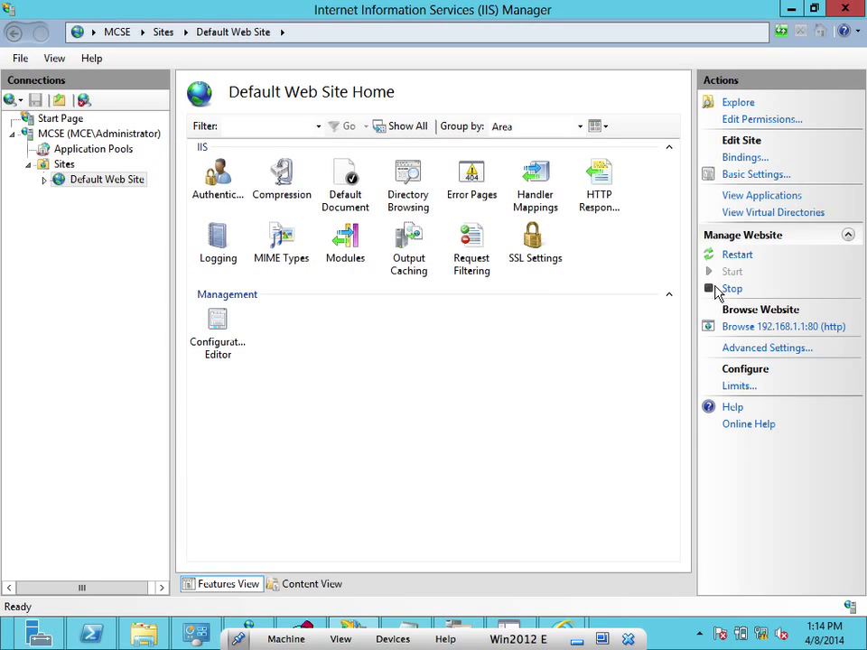
pyautogui.click(542, 262)
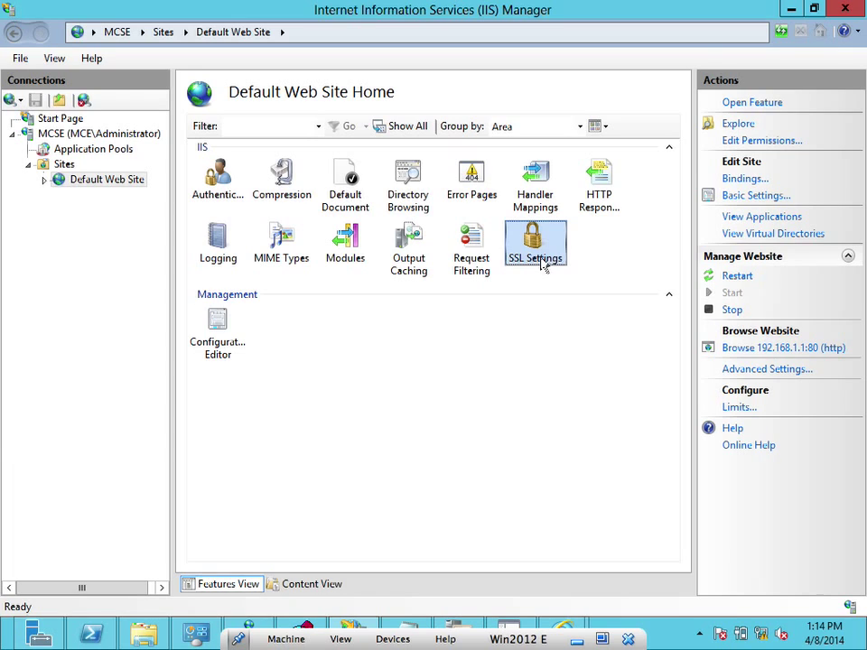
pyautogui.doubleClick(542, 253)
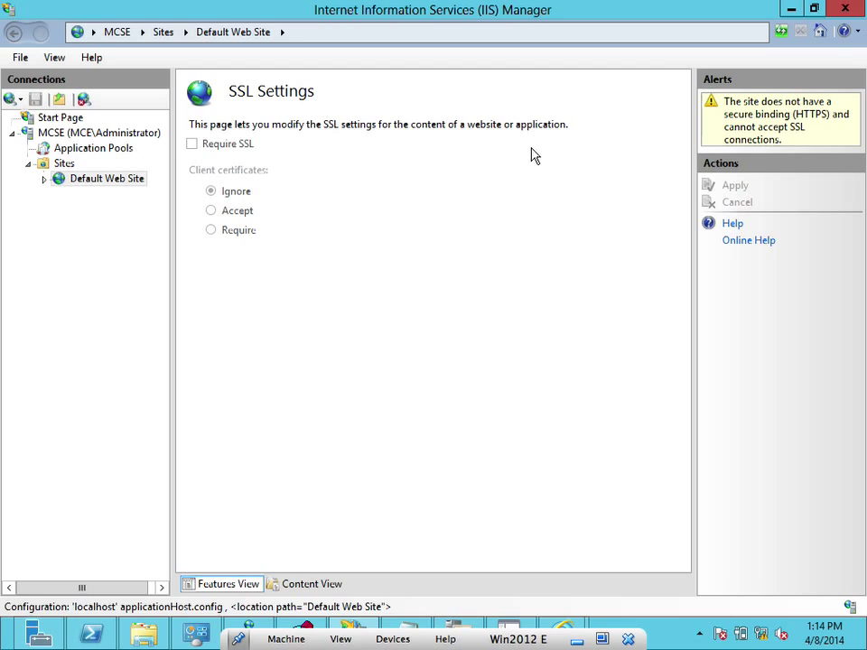
pyautogui.click(102, 180)
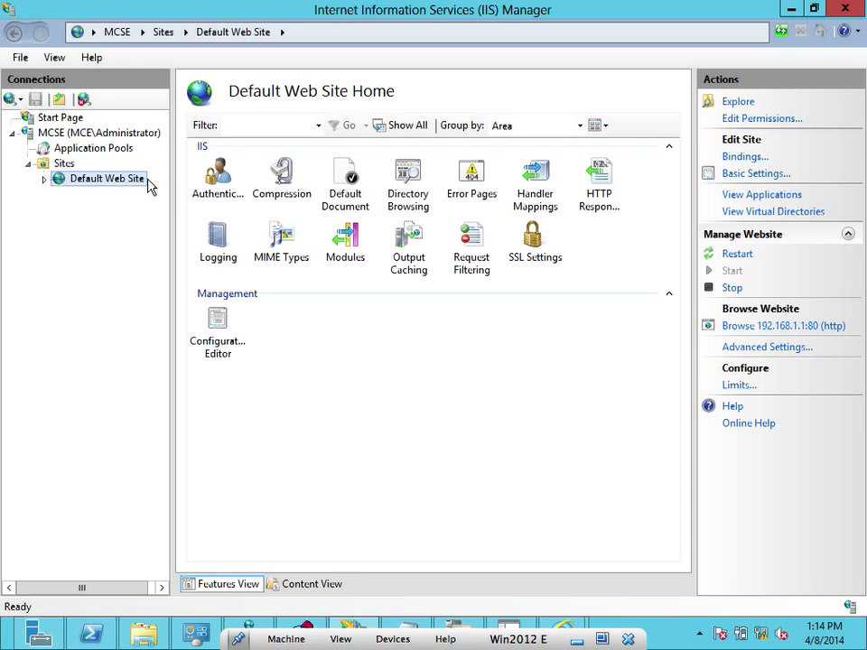
pyautogui.click(745, 156)
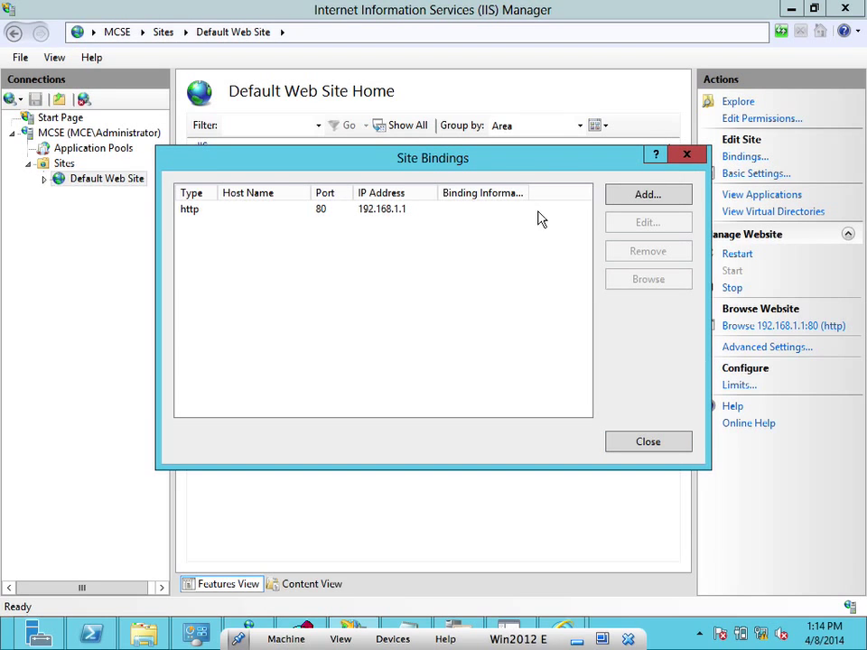
pyautogui.click(200, 211)
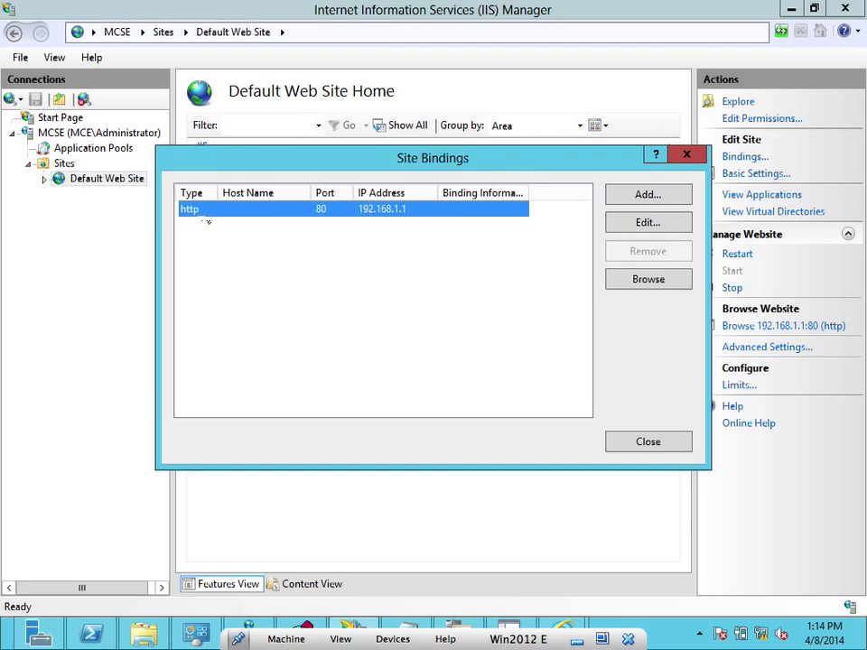
pyautogui.click(619, 226)
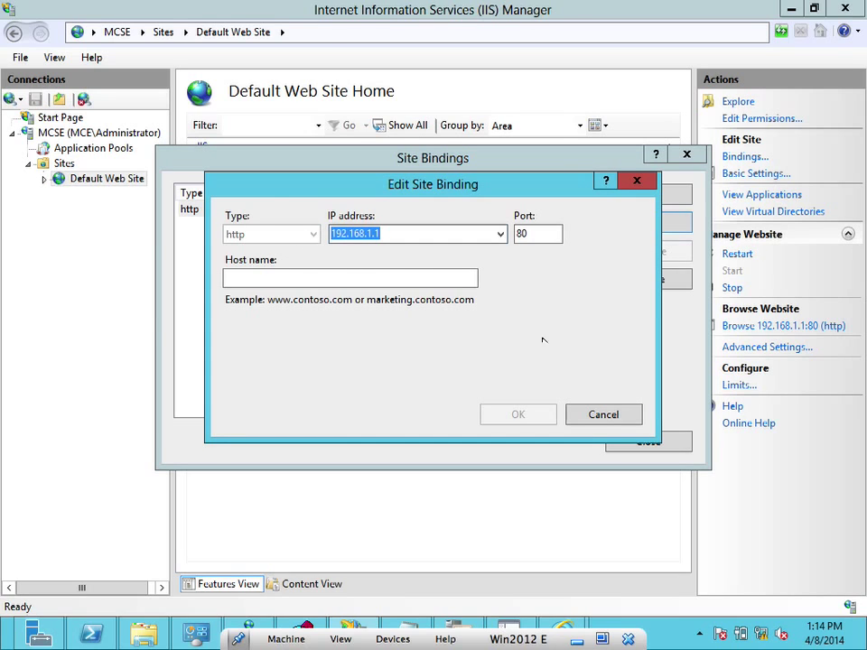
pyautogui.click(603, 416)
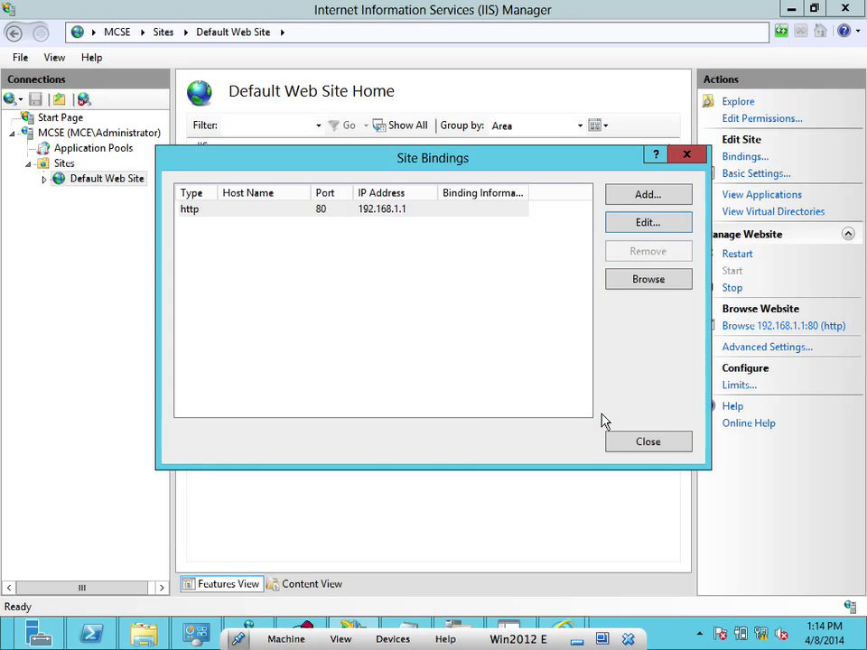
pyautogui.click(652, 440)
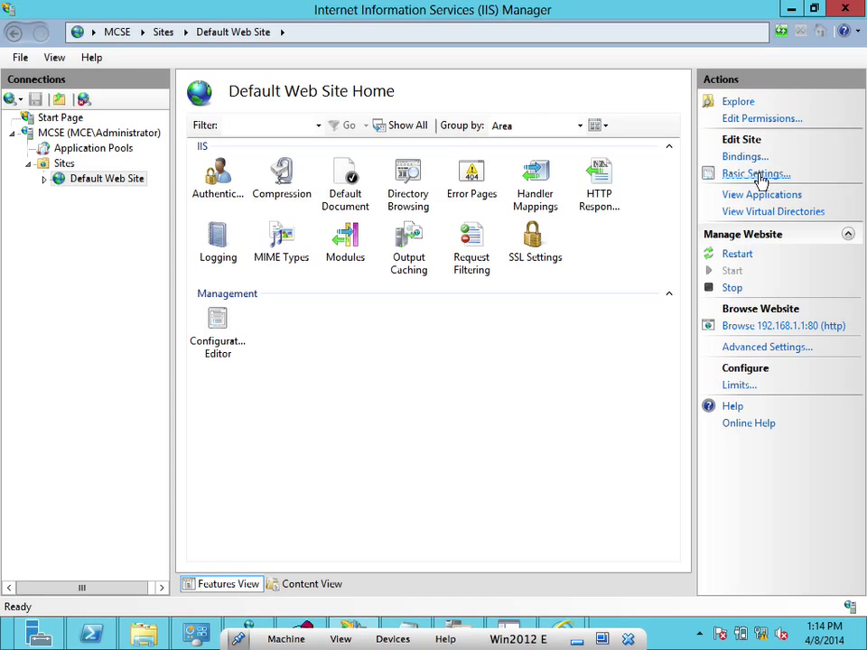
pyautogui.click(758, 174)
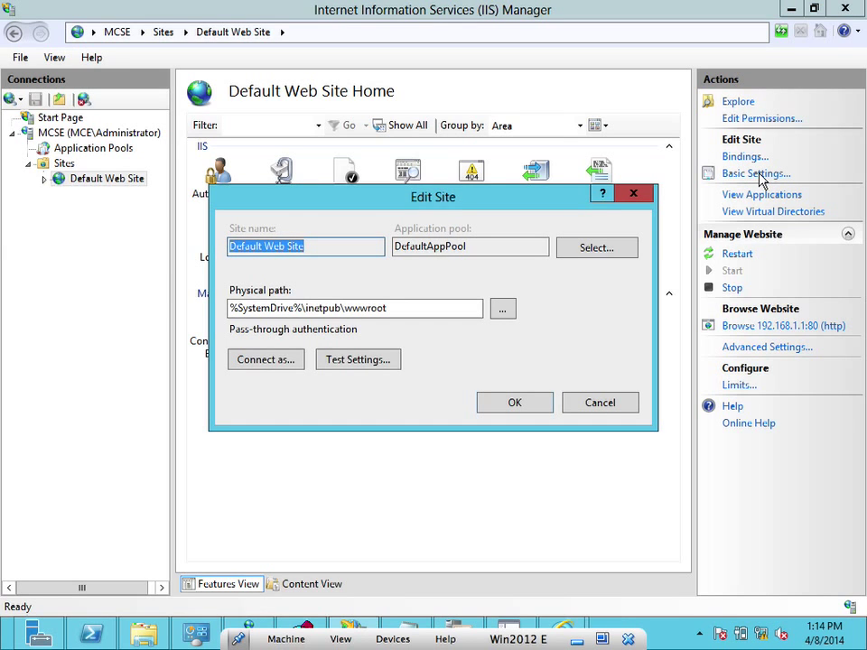
pyautogui.click(607, 247)
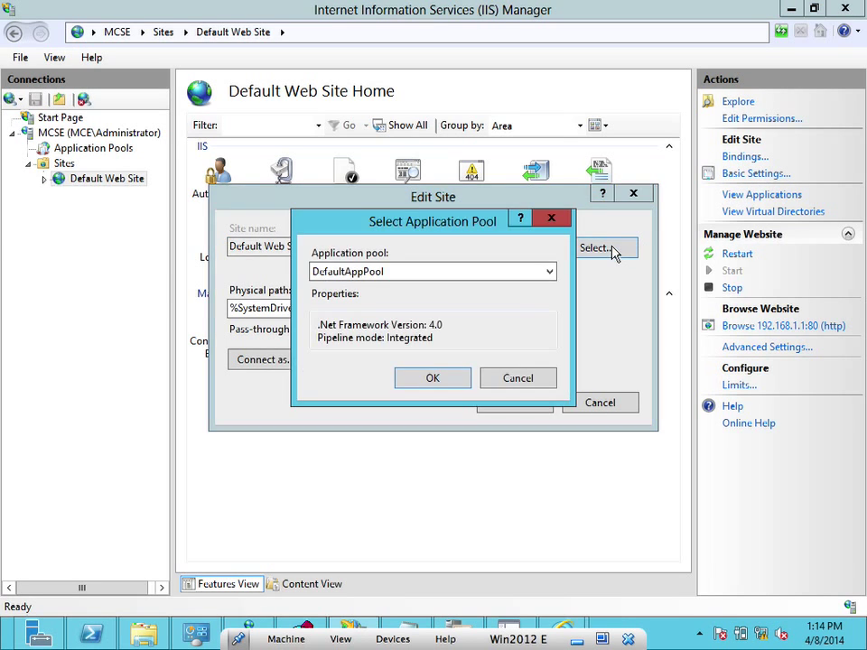
pyautogui.click(551, 218)
pyautogui.click(635, 194)
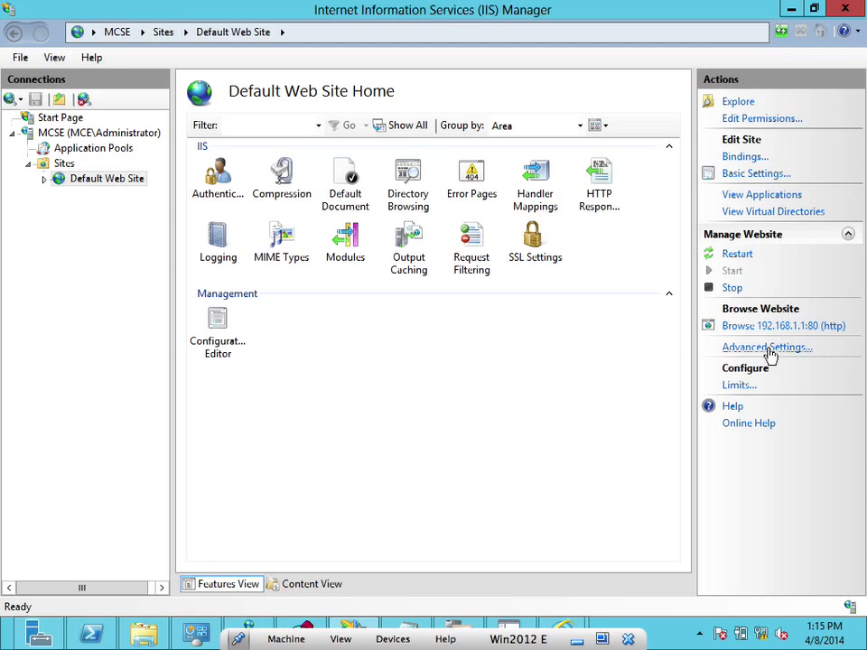
# Change the Default Web Site's Enabled Protocols from http to https in Advanced Settings
pyautogui.click(767, 350)
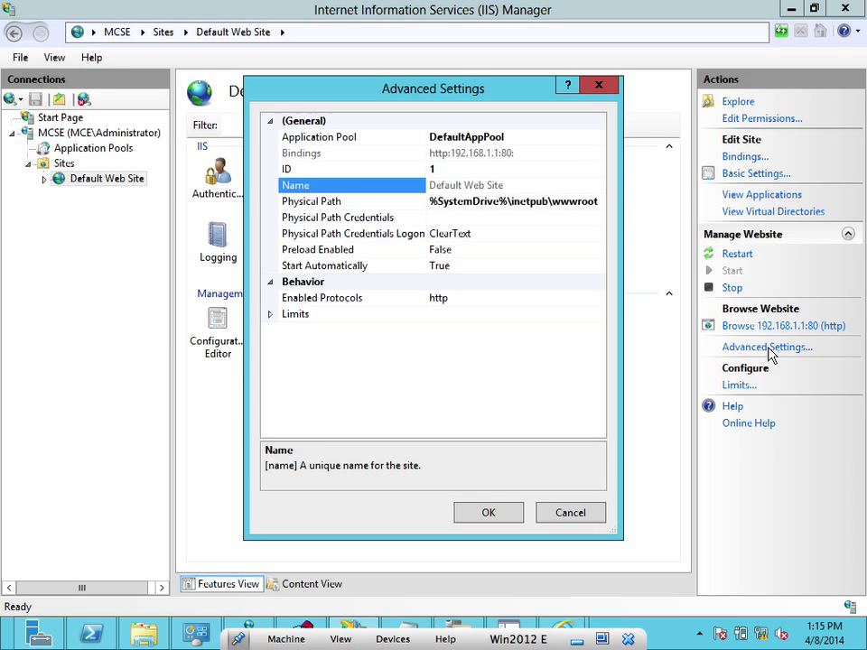
pyautogui.click(481, 298)
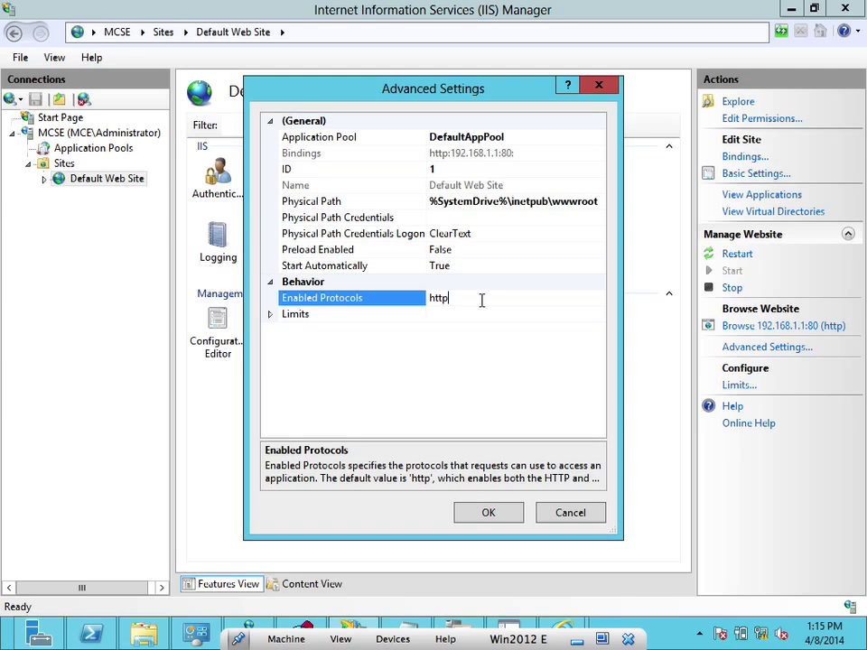
pyautogui.write('s')
pyautogui.click(488, 515)
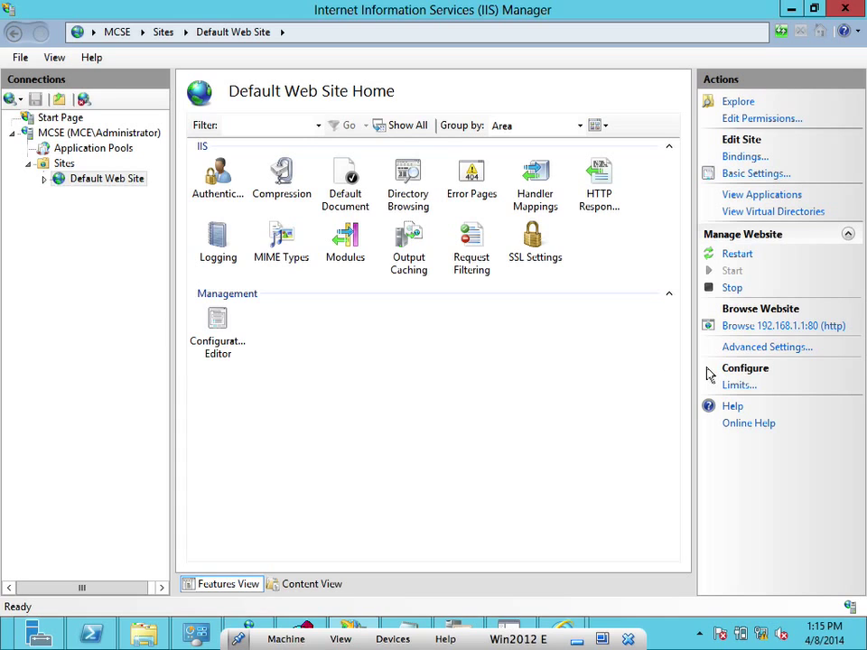
# Check the connection limits without changes and confirm Enabled Protocols remains https
pyautogui.click(741, 384)
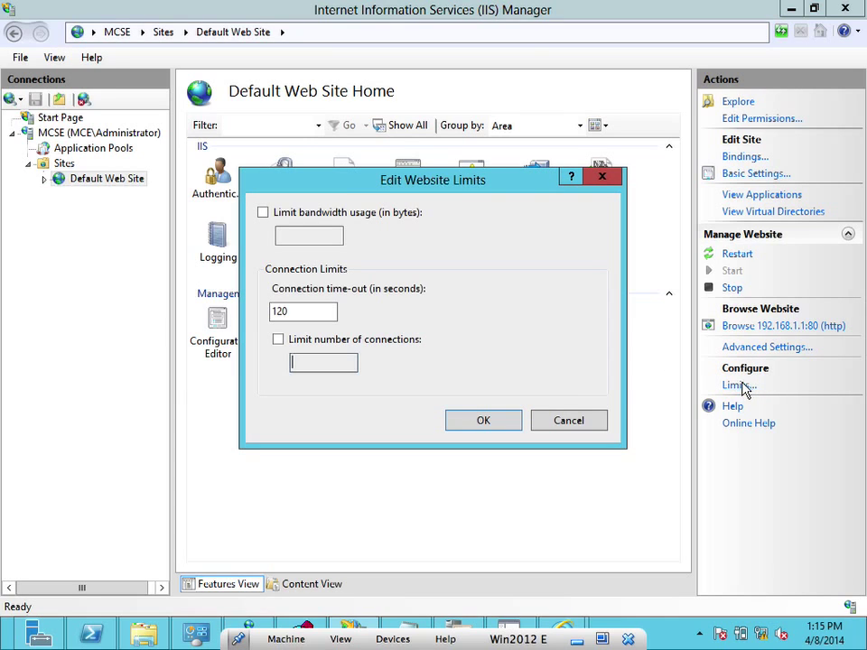
pyautogui.click(561, 418)
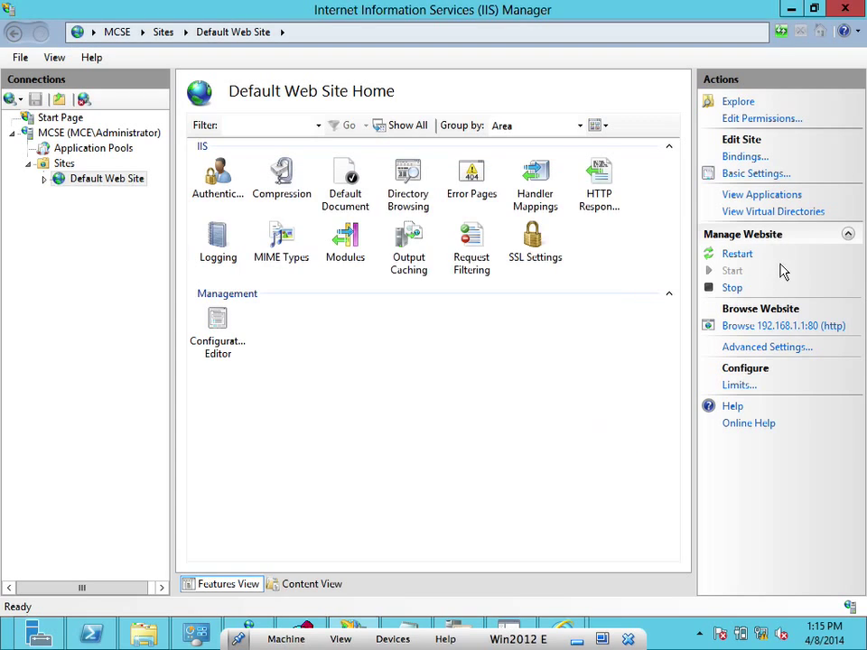
pyautogui.click(767, 349)
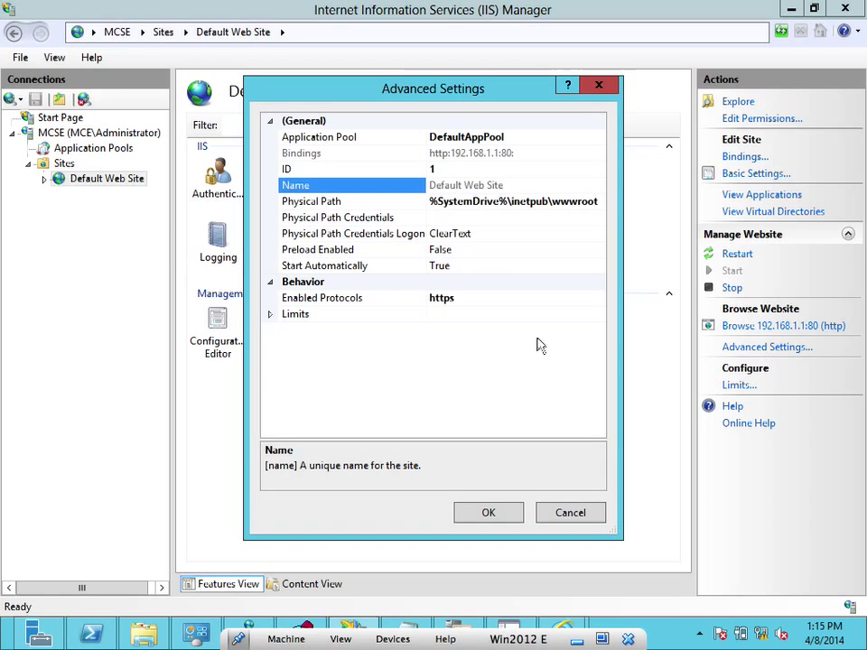
pyautogui.click(486, 297)
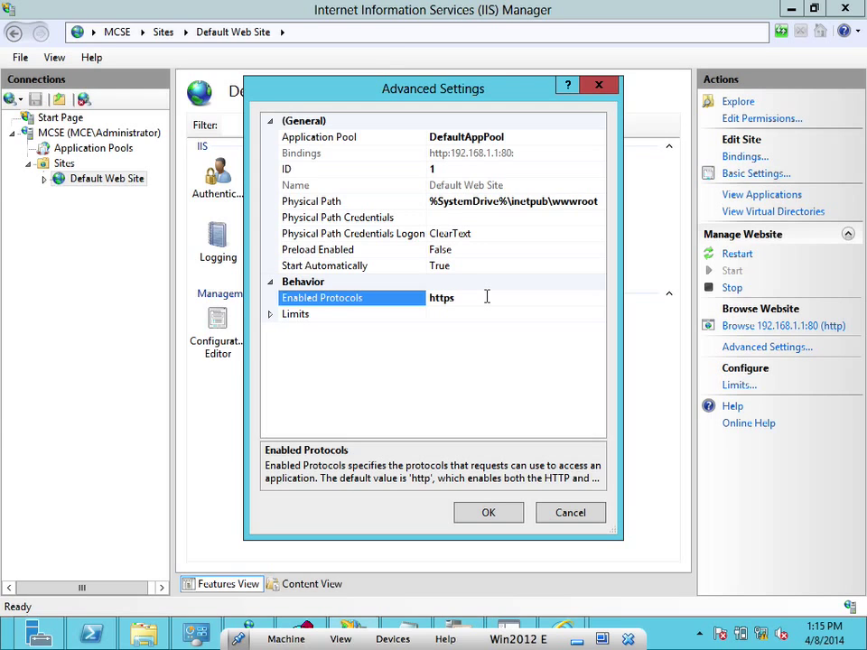
pyautogui.click(485, 514)
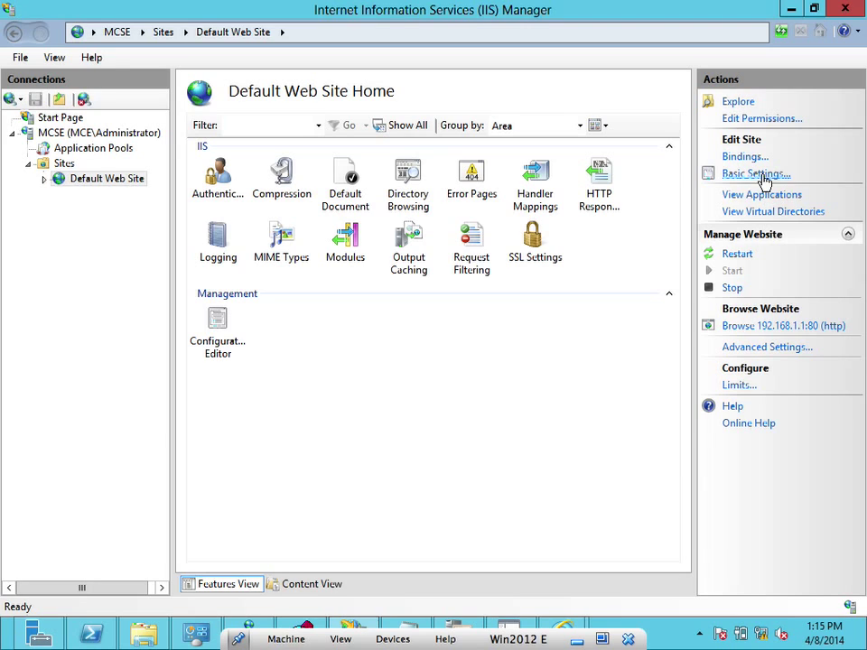
# Review the http binding on 192.168.1.1 port 80 unchanged, then stop the Default Web Site
pyautogui.click(755, 161)
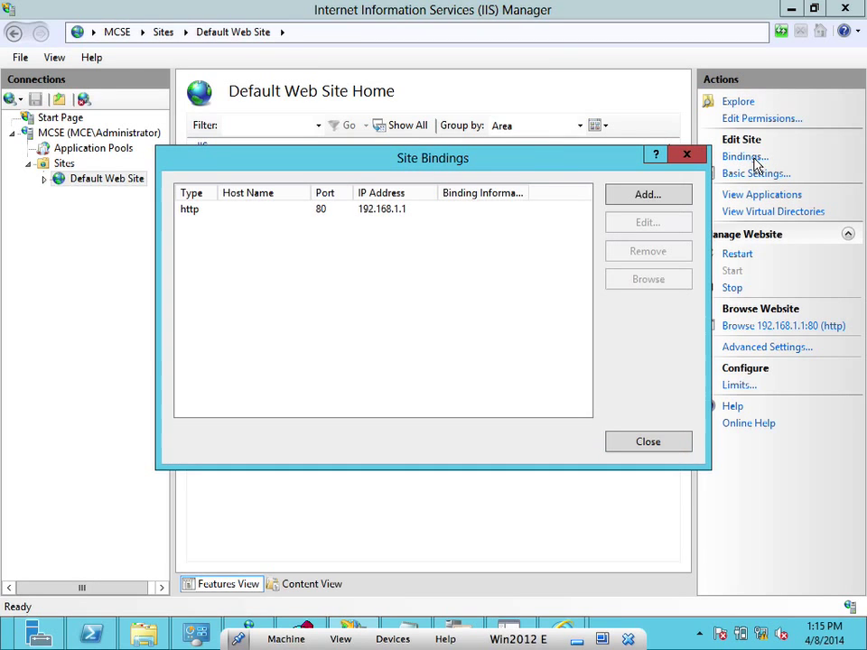
pyautogui.click(389, 211)
pyautogui.click(642, 224)
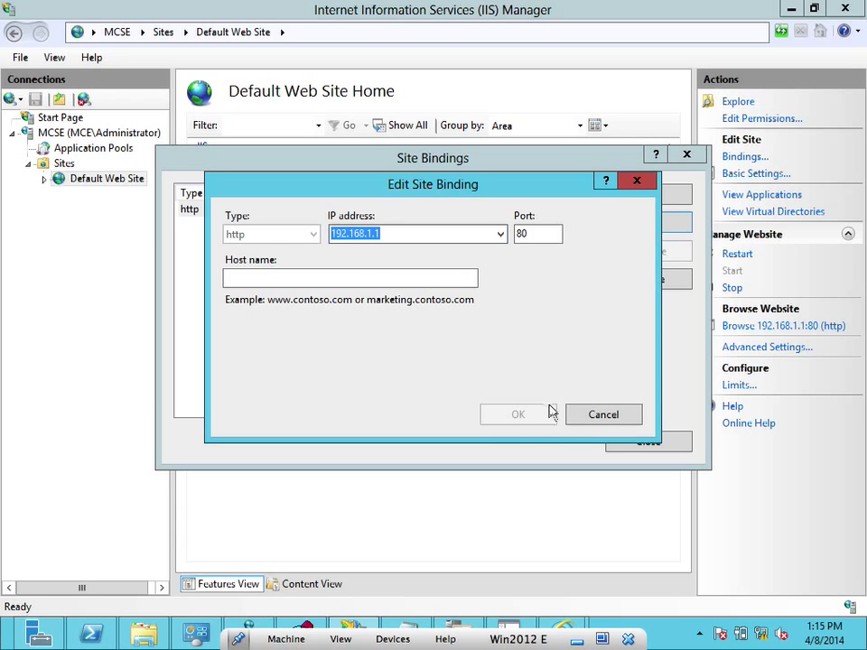
pyautogui.click(610, 421)
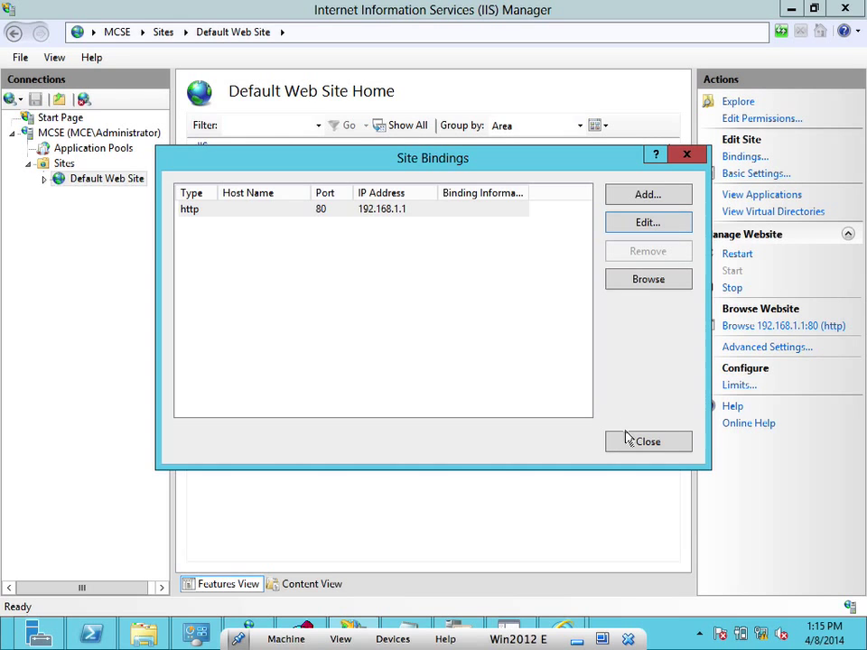
pyautogui.click(633, 441)
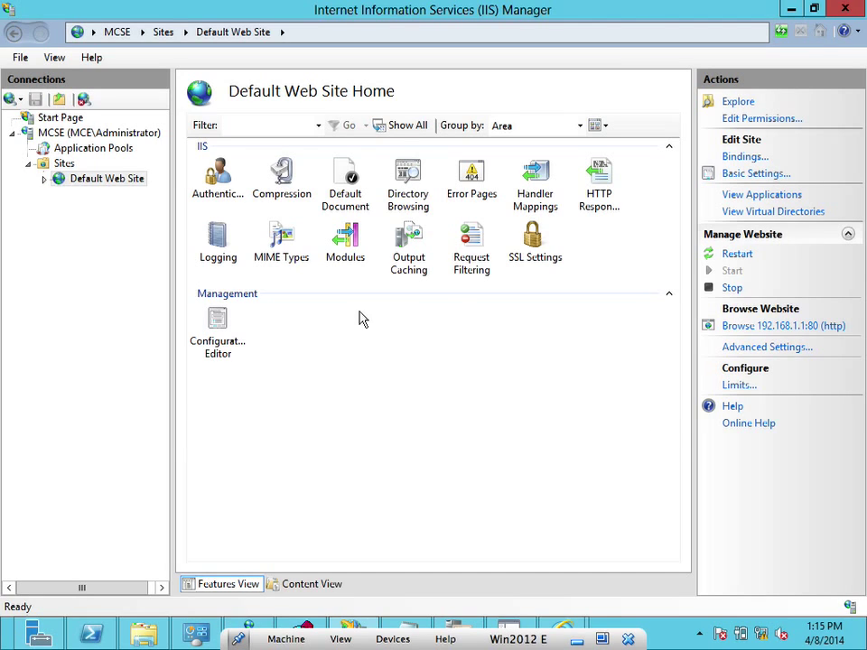
pyautogui.click(733, 287)
# Recheck the http binding and the site's basic settings, closing each without changes
pyautogui.click(741, 159)
pyautogui.click(341, 209)
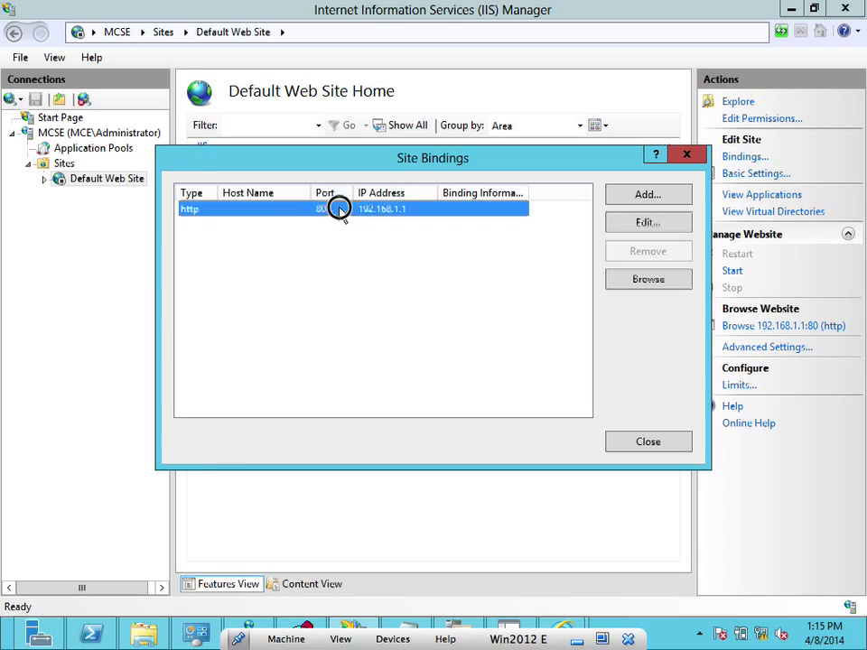
pyautogui.click(615, 225)
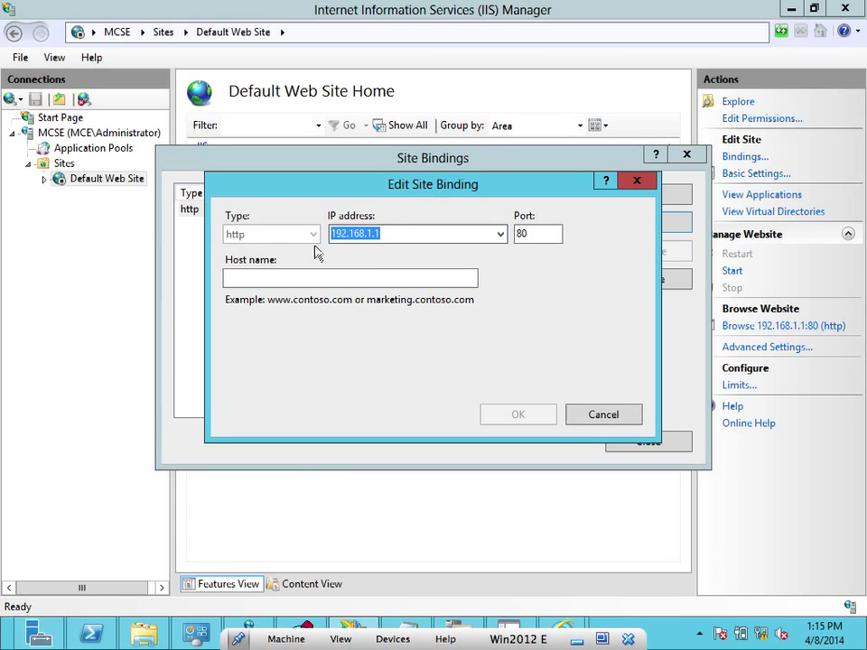
pyautogui.click(596, 416)
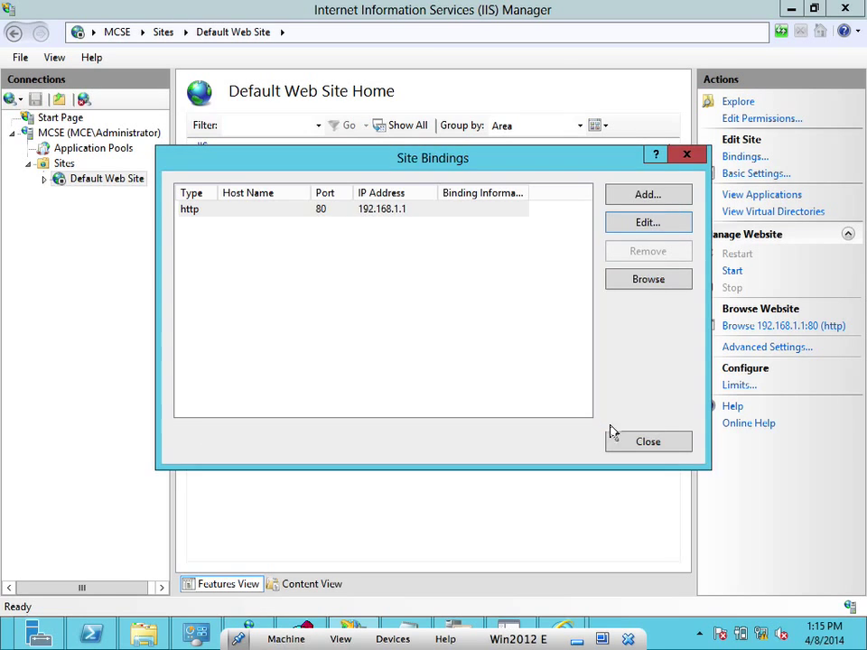
pyautogui.click(638, 447)
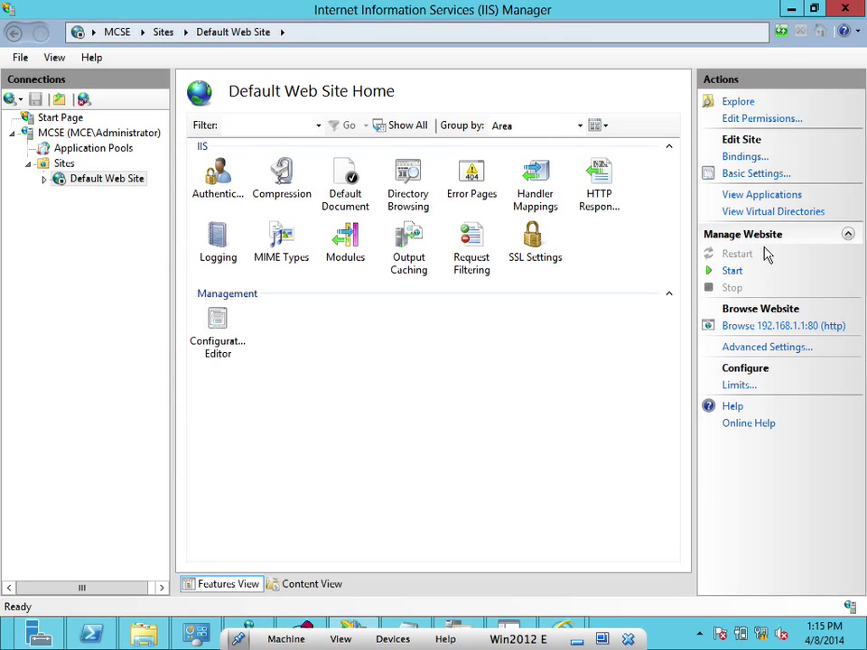
pyautogui.click(773, 175)
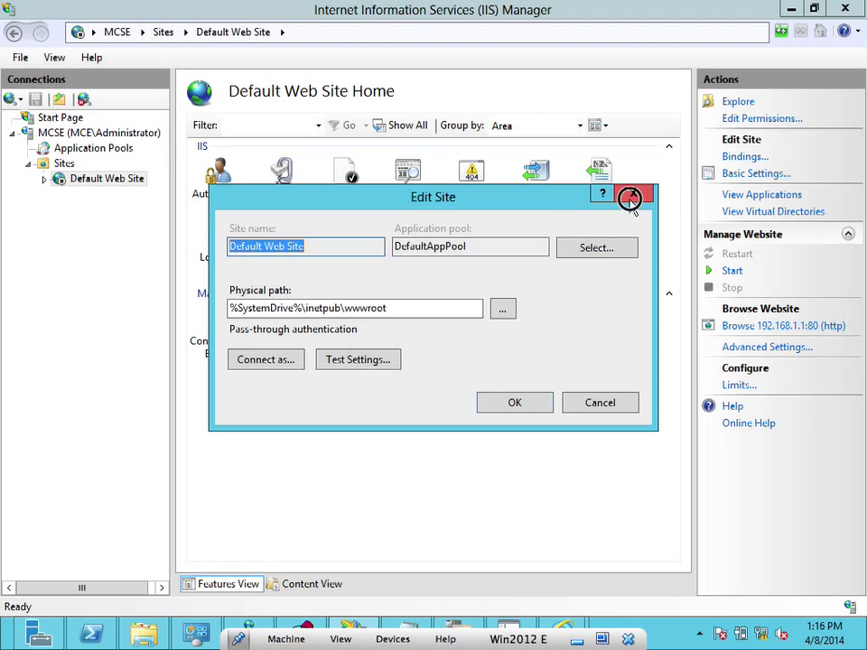
pyautogui.click(635, 193)
pyautogui.click(748, 159)
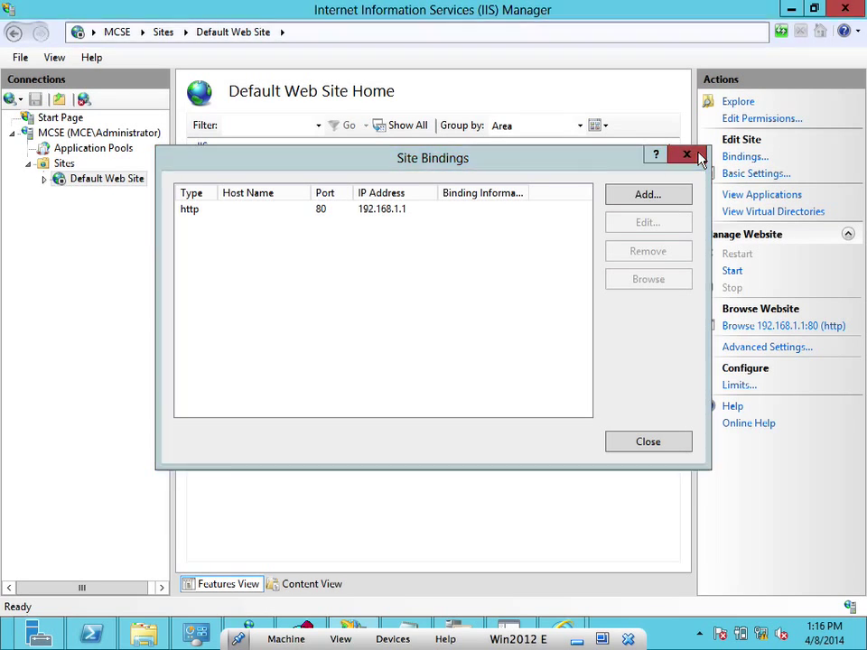
pyautogui.click(695, 159)
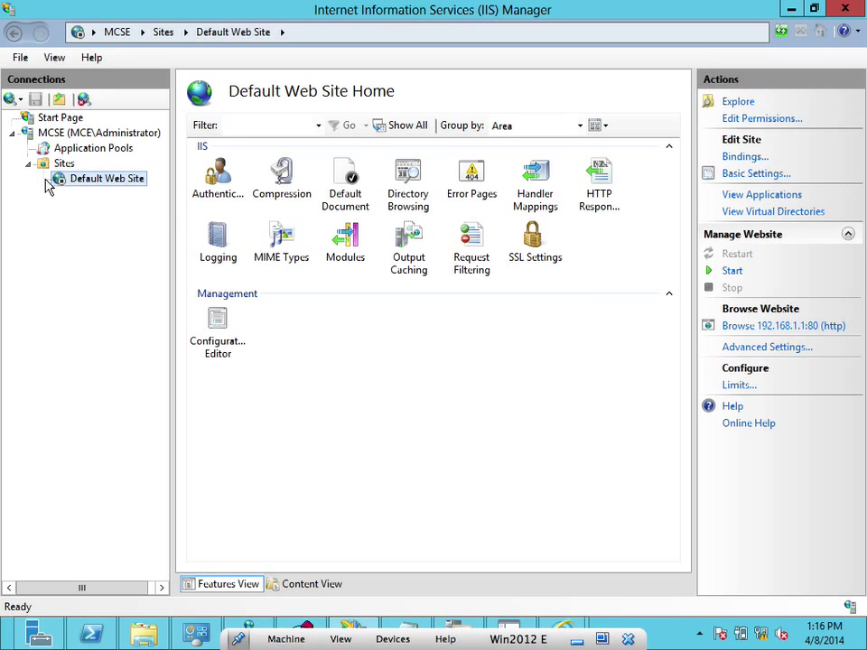
# Browse Application Pools, the MCSE server home, and the site's Authentication settings
pyautogui.click(79, 148)
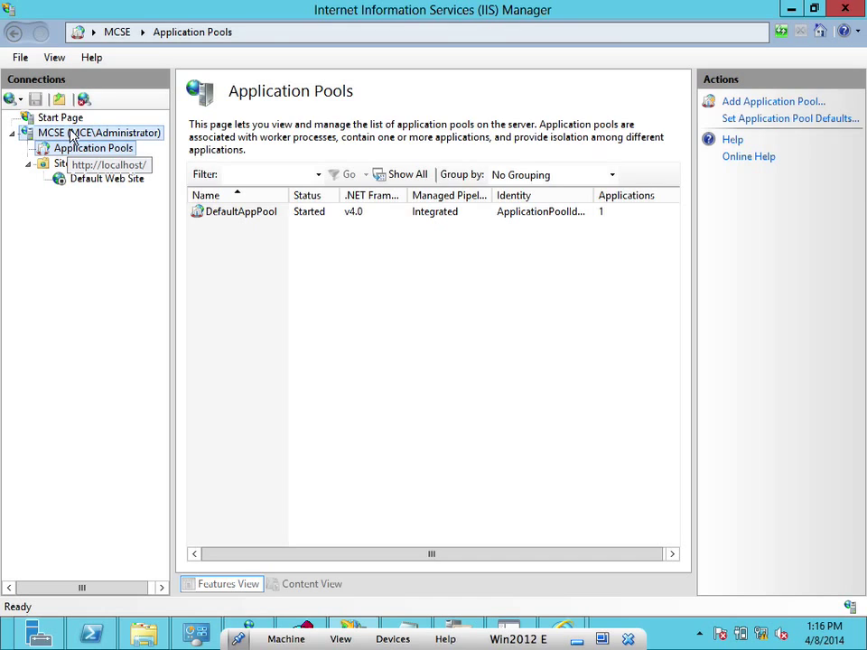
pyautogui.click(72, 133)
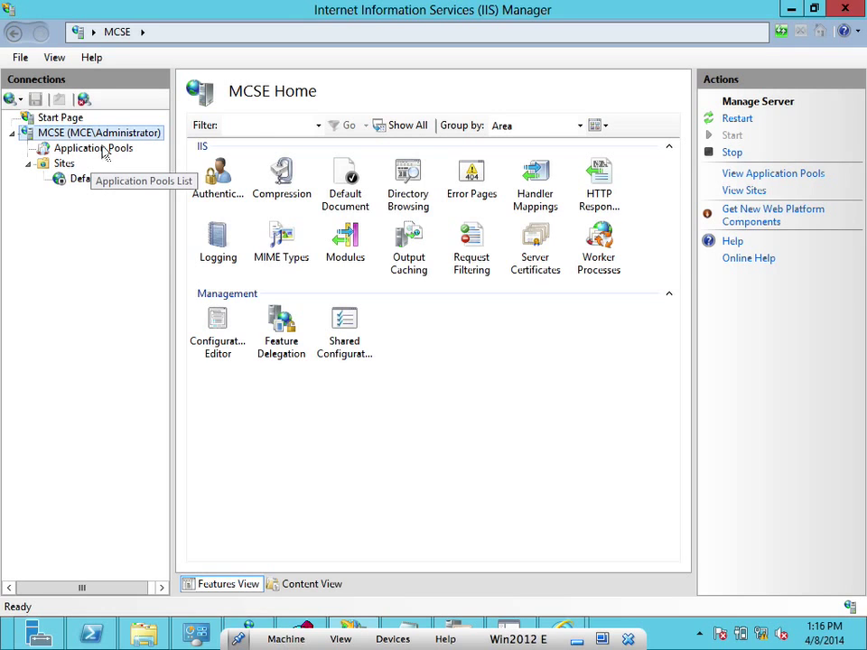
pyautogui.click(113, 150)
pyautogui.click(127, 180)
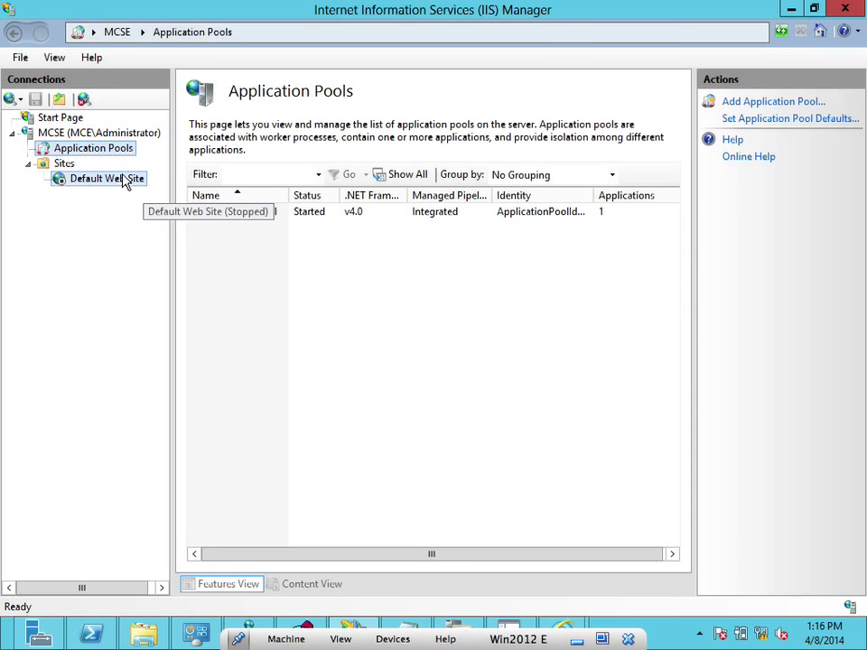
pyautogui.click(221, 179)
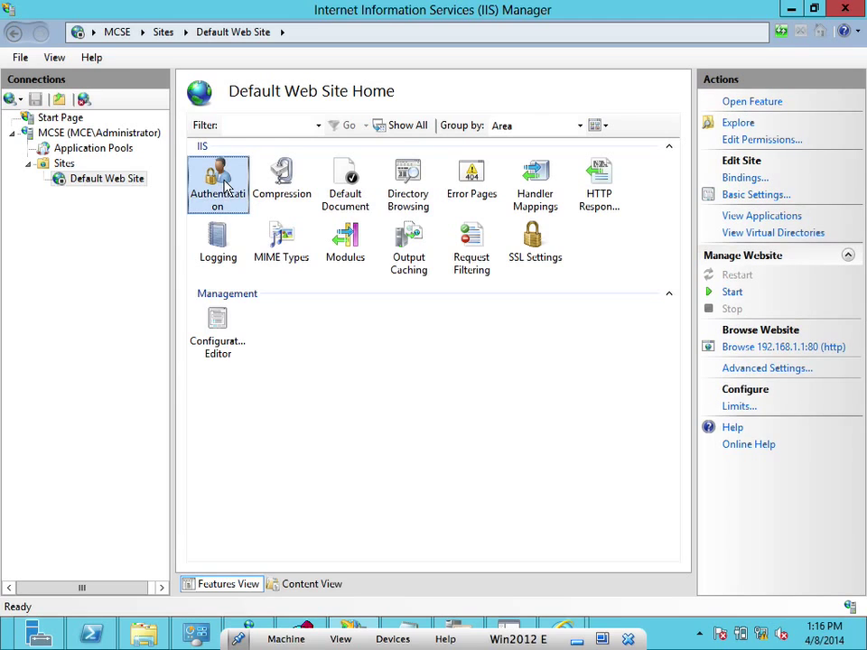
pyautogui.doubleClick(219, 197)
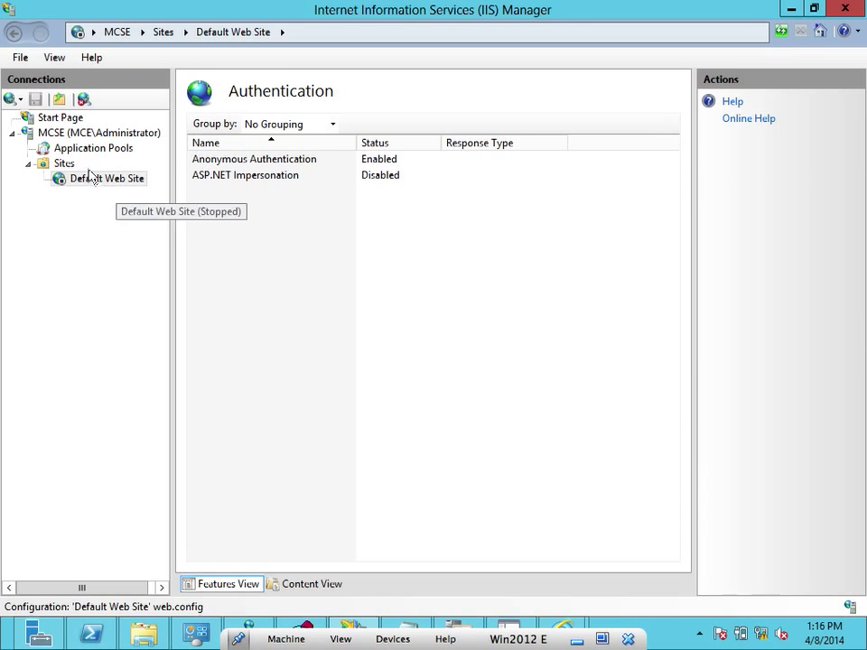
# Look at HTTP Response Headers, then show all sites with Default Web Site stopped
pyautogui.click(136, 181)
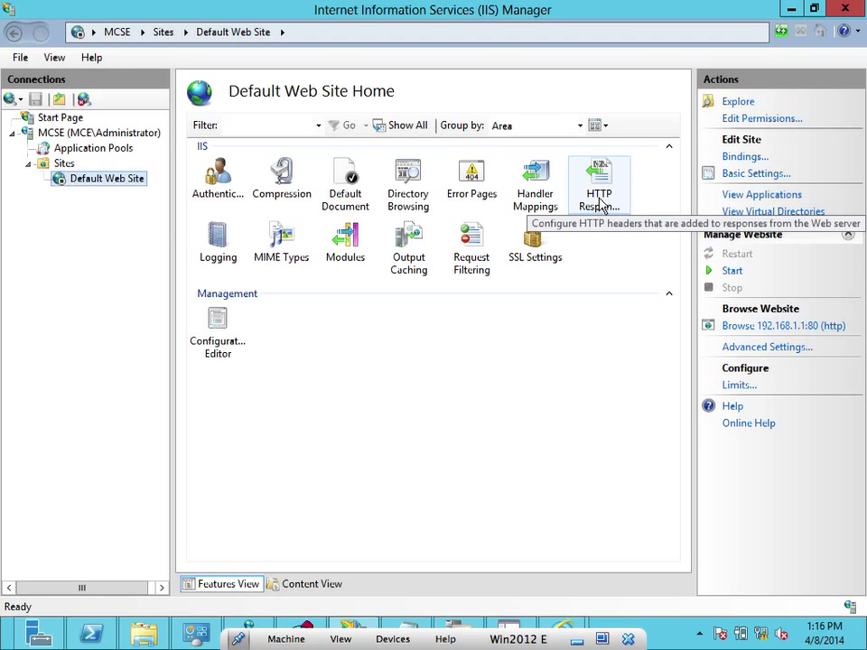
pyautogui.doubleClick(598, 201)
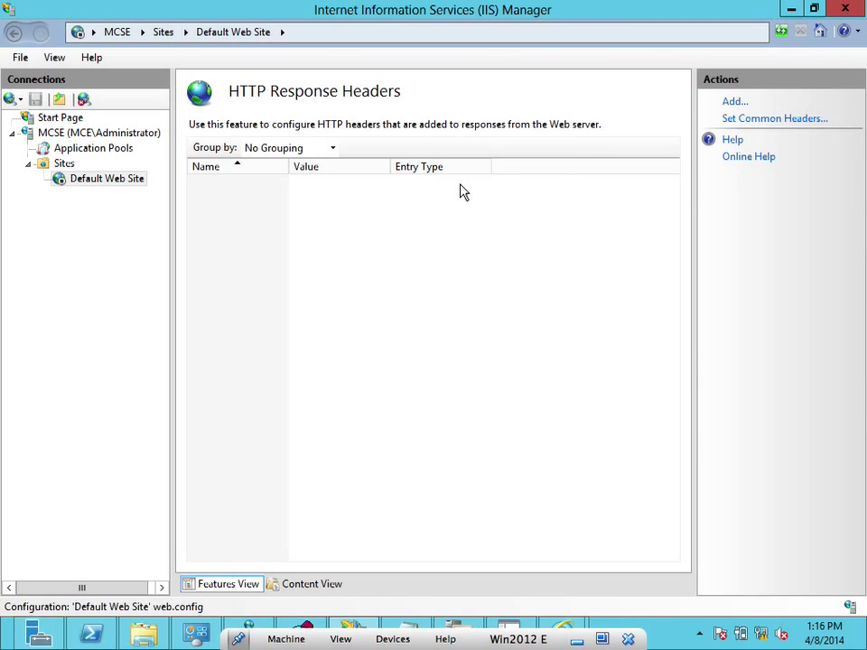
pyautogui.click(74, 180)
pyautogui.click(68, 168)
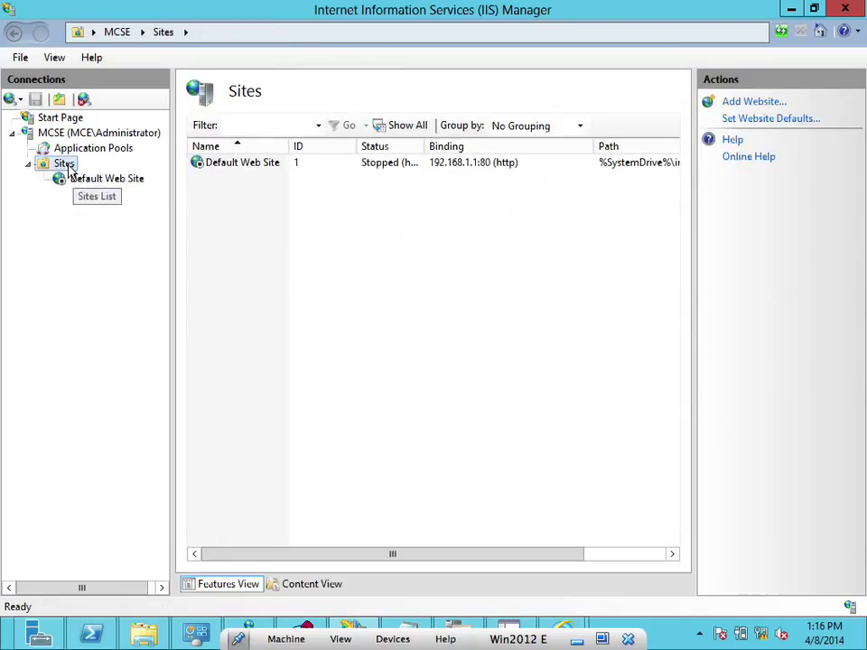
pyautogui.click(257, 169)
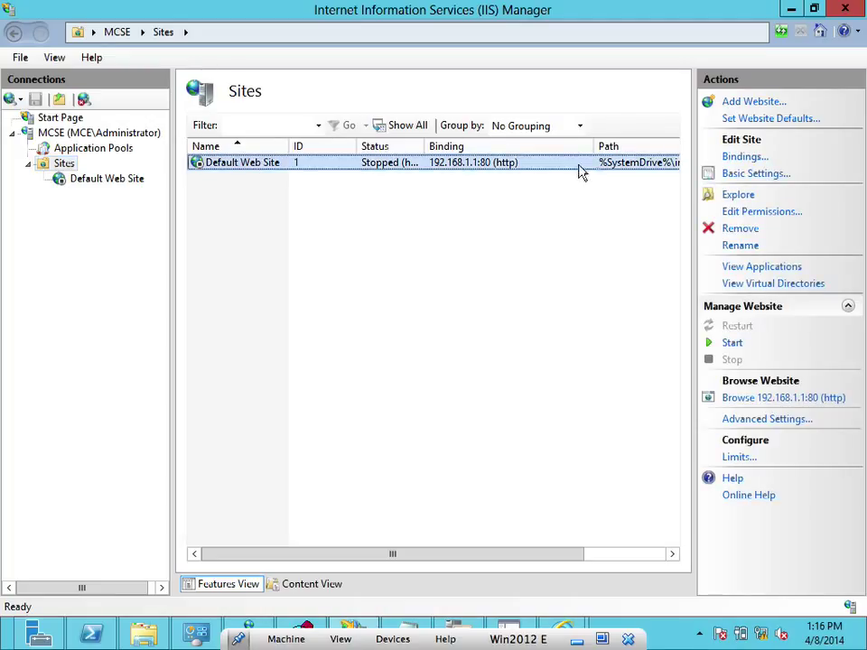
pyautogui.click(736, 160)
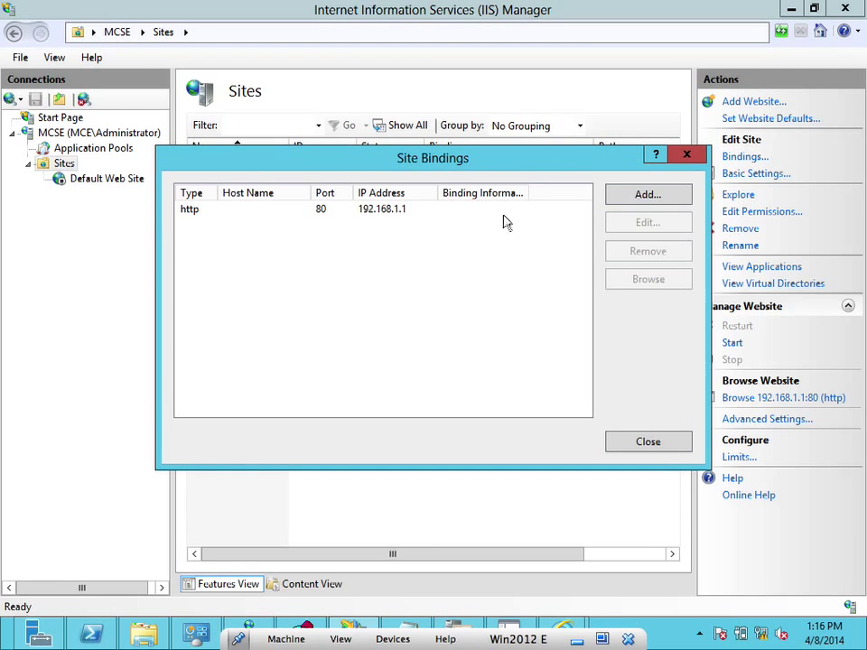
pyautogui.click(482, 211)
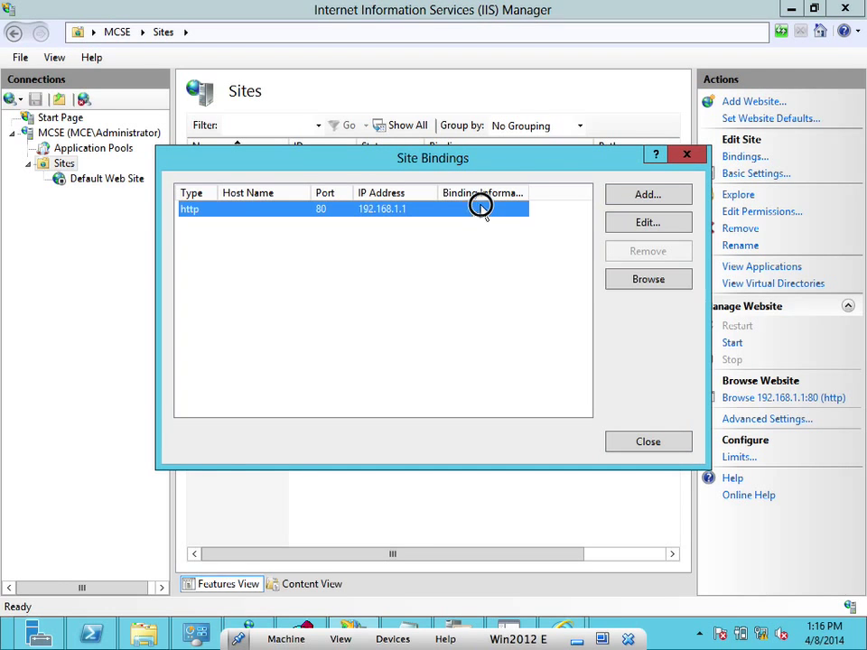
pyautogui.click(617, 225)
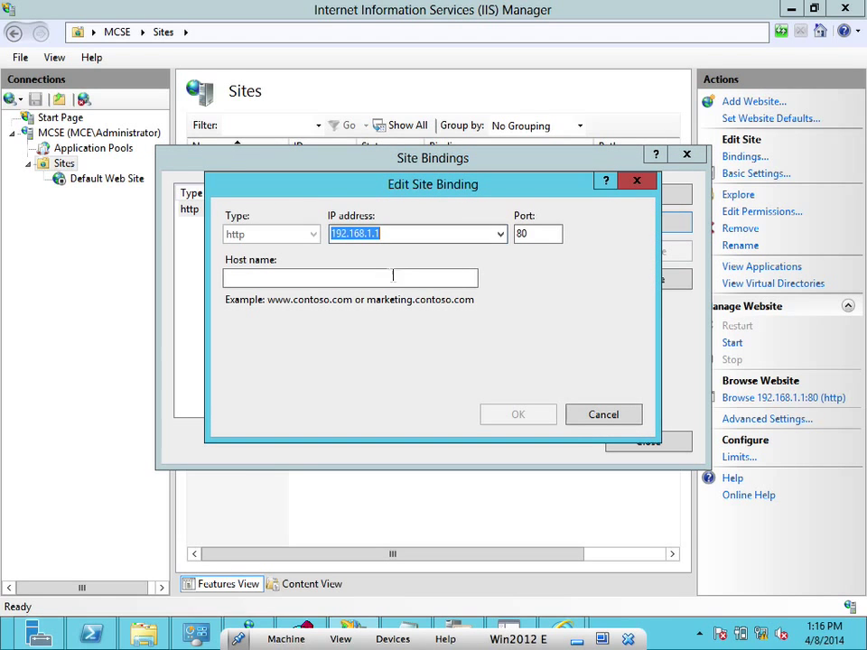
pyautogui.click(603, 415)
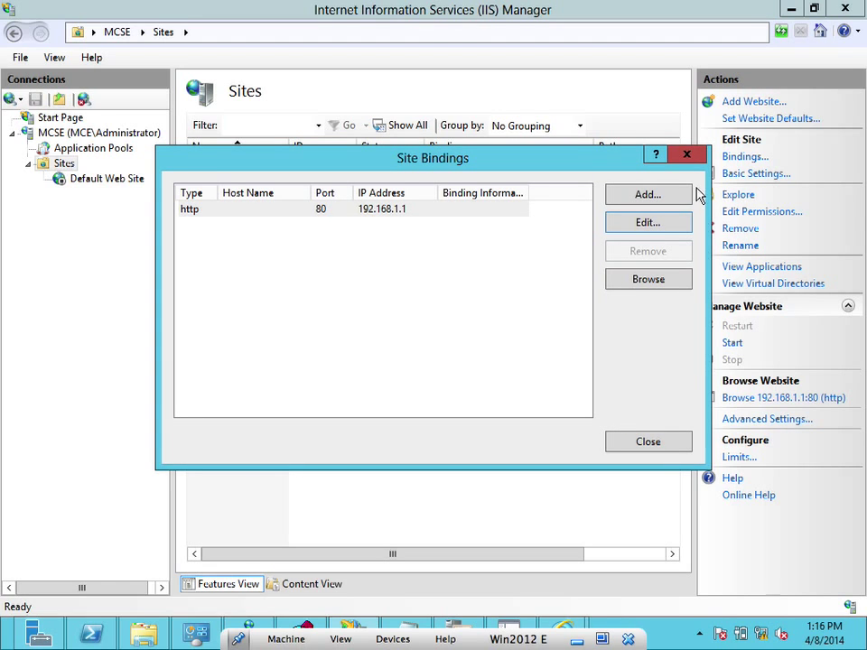
# Add an https binding on 192.168.1.2 using the MCE-MCSE-CA SSL certificate
pyautogui.click(647, 198)
pyautogui.click(310, 237)
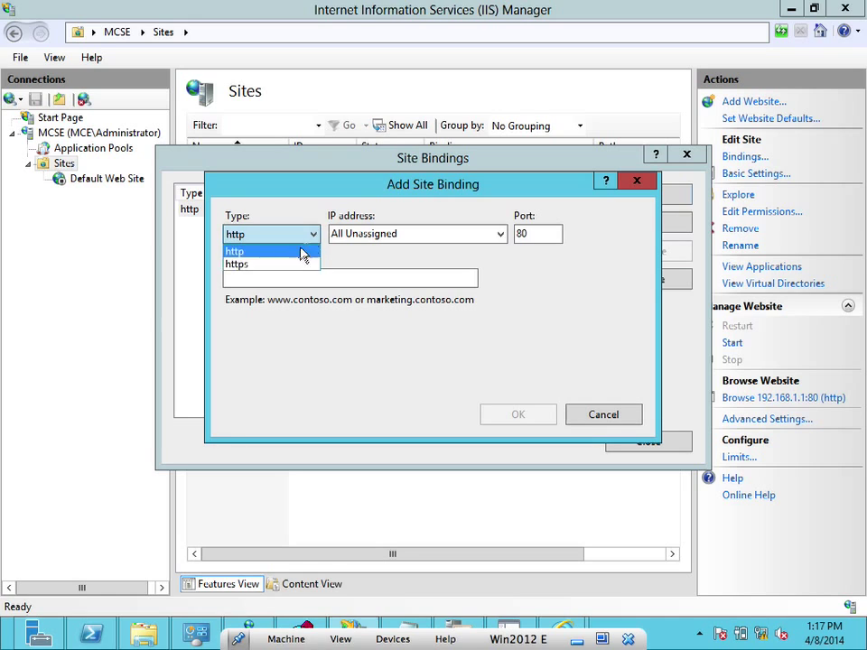
pyautogui.click(287, 264)
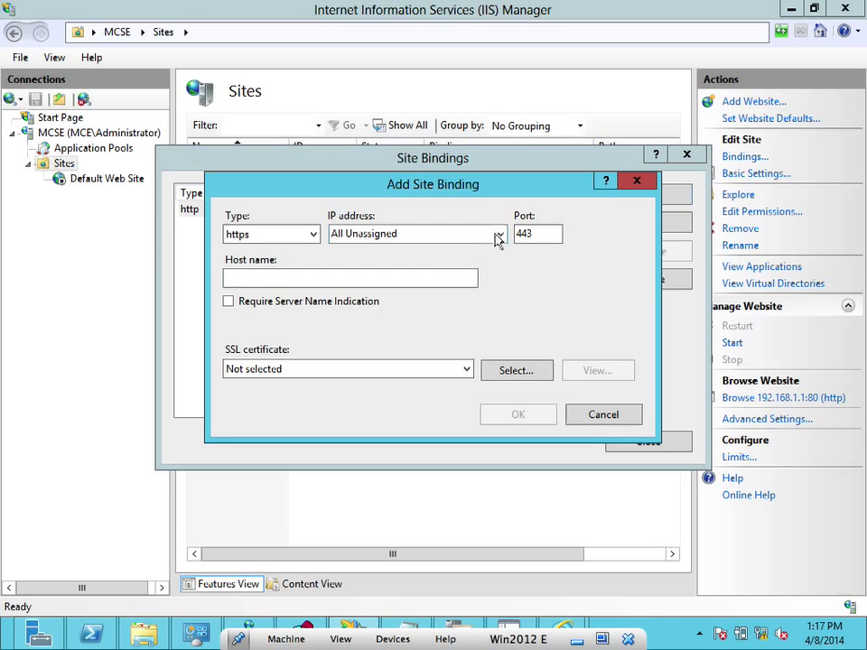
pyautogui.click(500, 236)
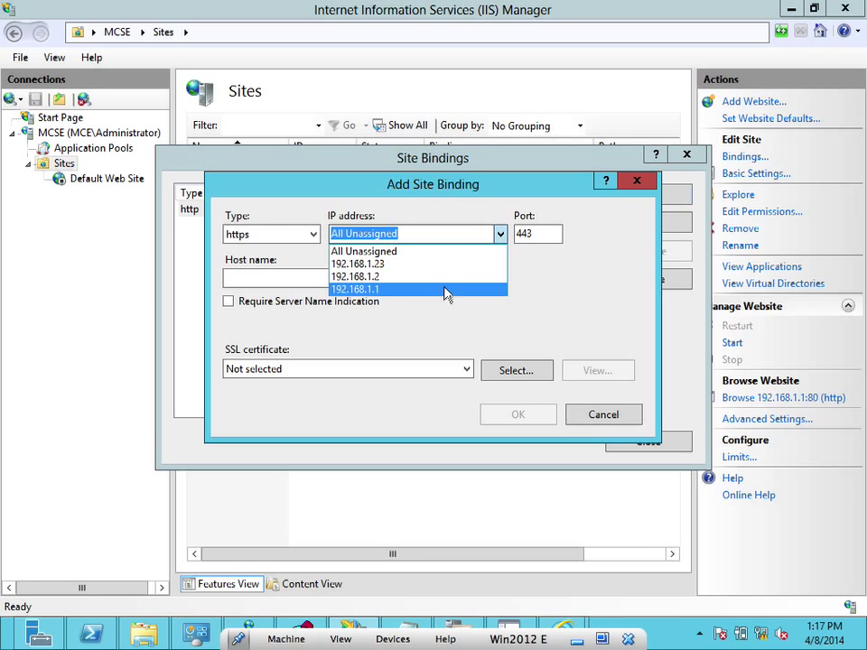
pyautogui.click(444, 291)
pyautogui.click(501, 237)
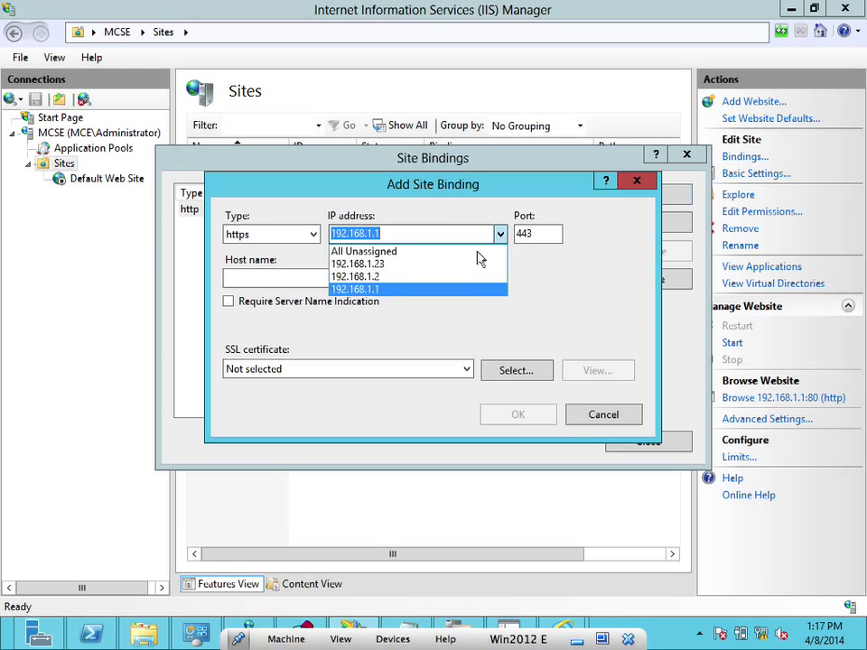
pyautogui.click(455, 275)
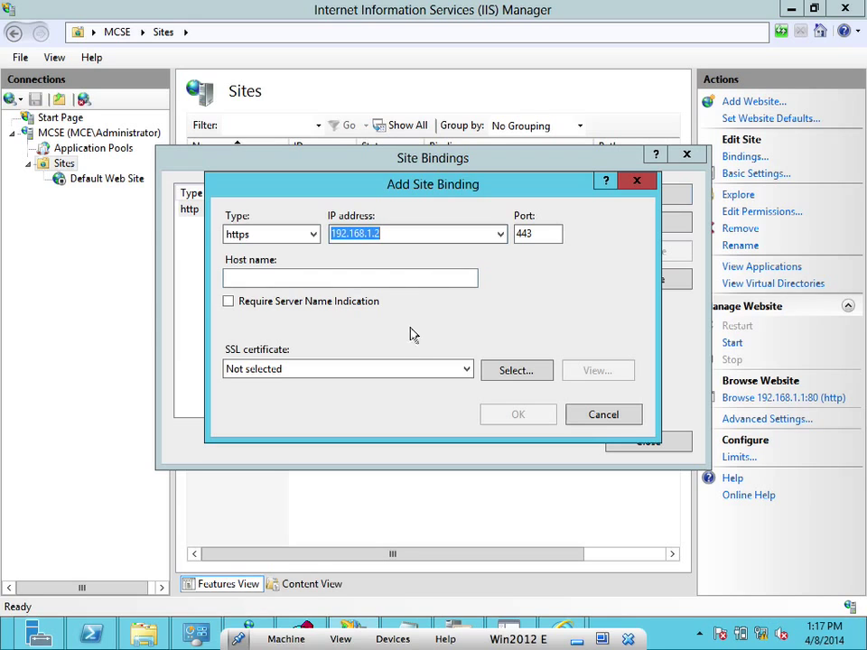
pyautogui.click(464, 369)
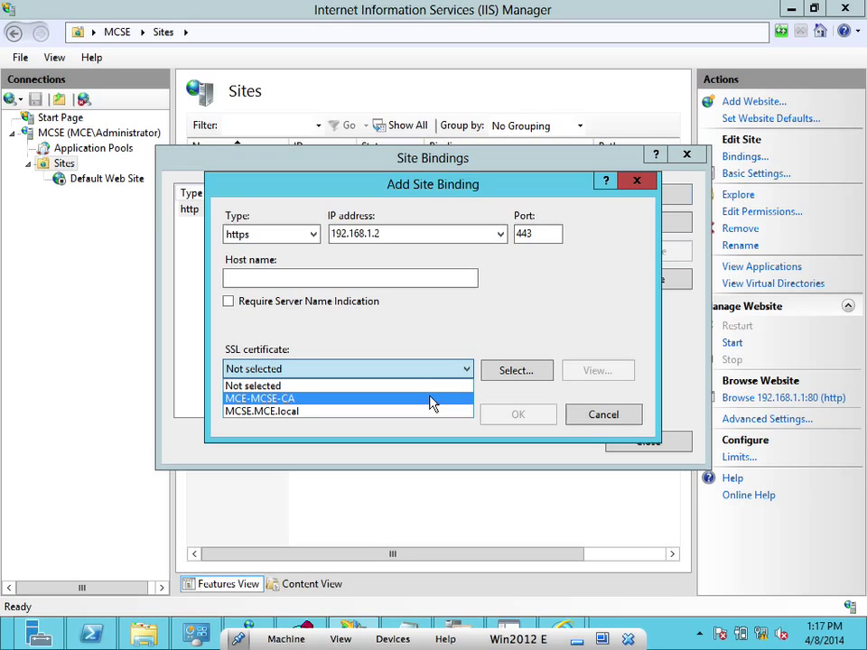
pyautogui.click(432, 404)
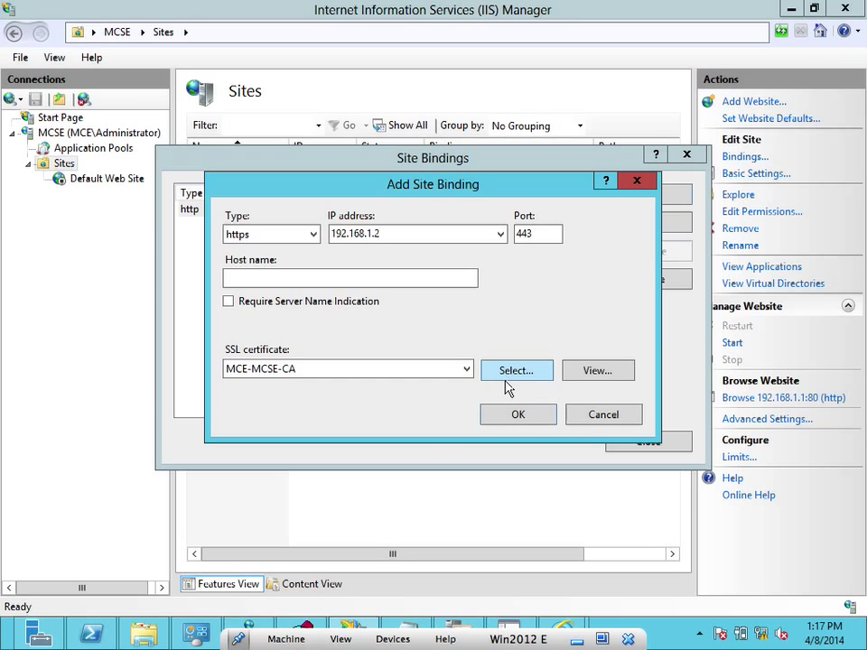
# Inspect the MCE-MCSE-CA certificate's details, save the binding, and open Default Web Site home
pyautogui.click(574, 368)
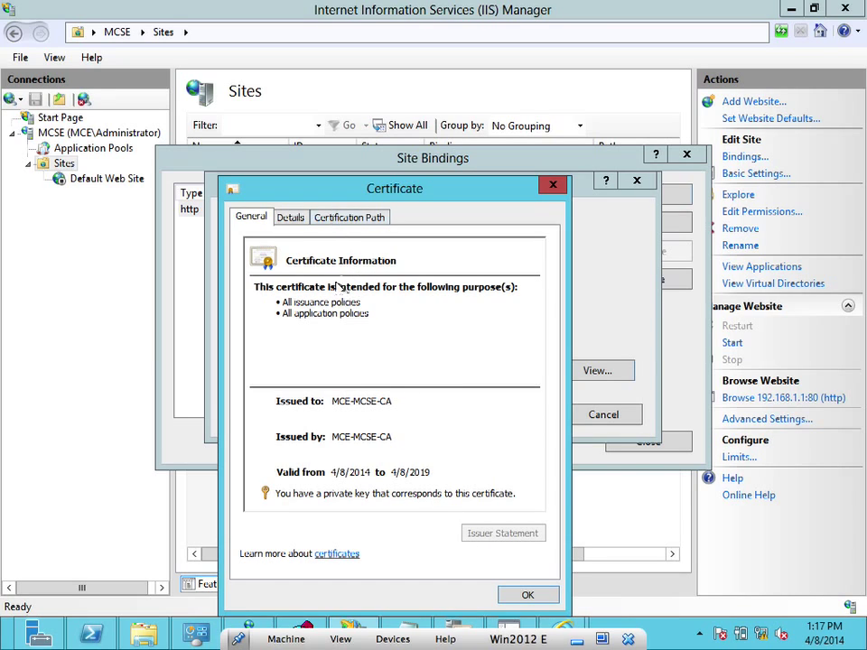
pyautogui.click(295, 220)
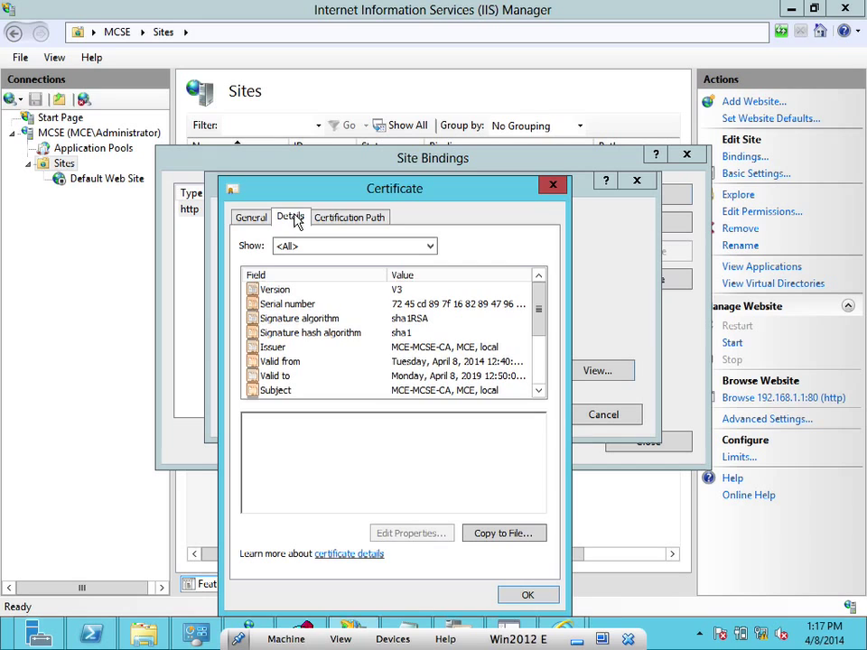
pyautogui.click(352, 218)
pyautogui.click(253, 217)
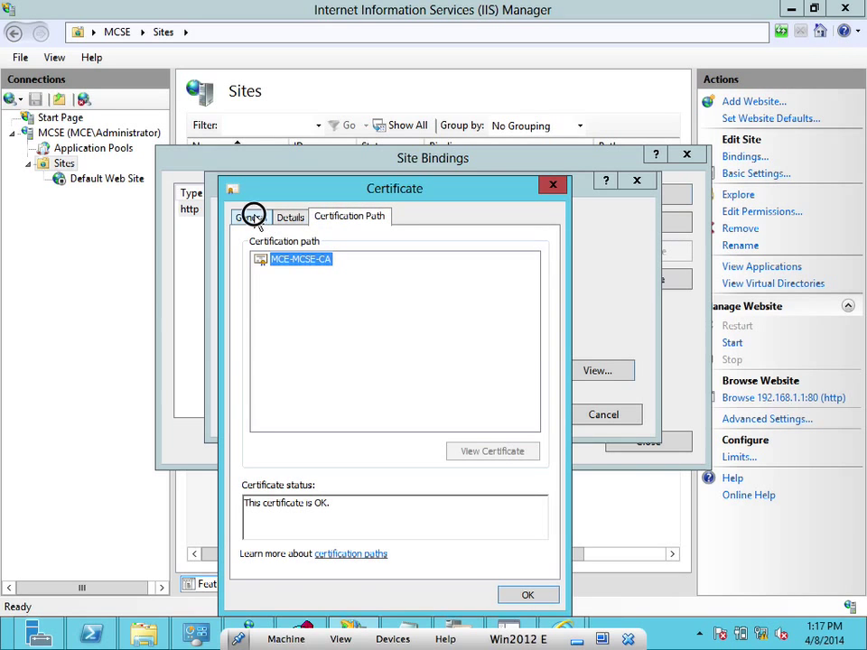
pyautogui.click(517, 593)
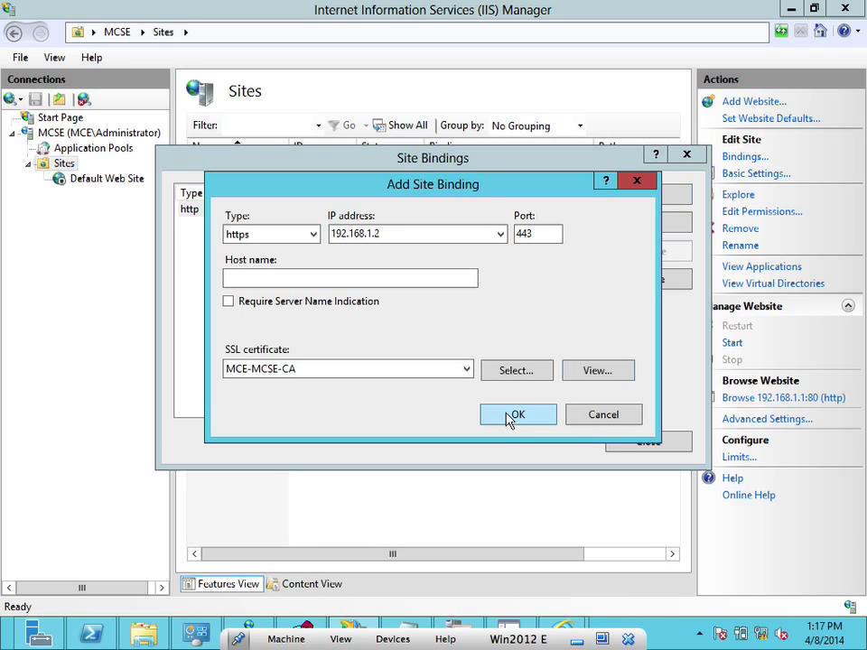
pyautogui.click(512, 416)
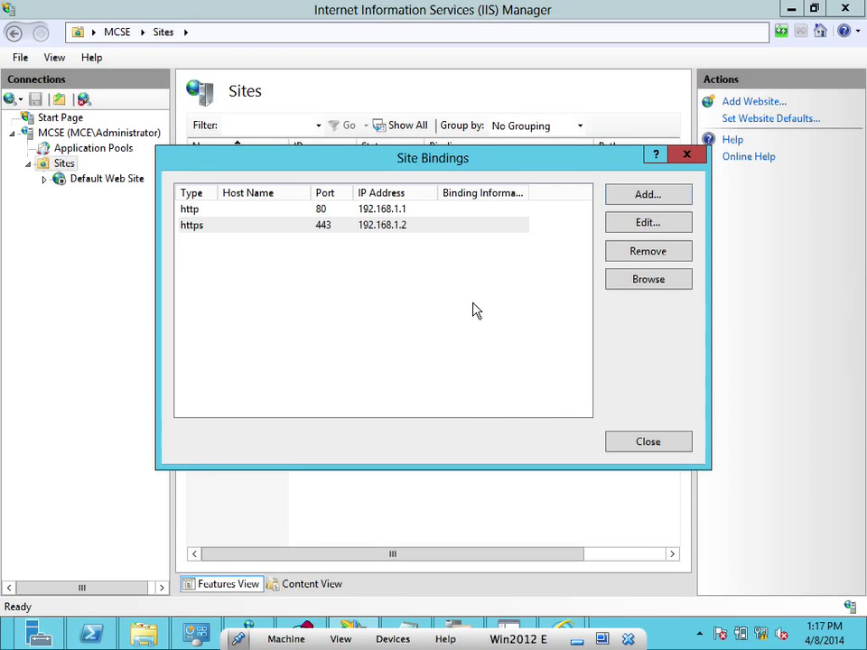
pyautogui.click(643, 442)
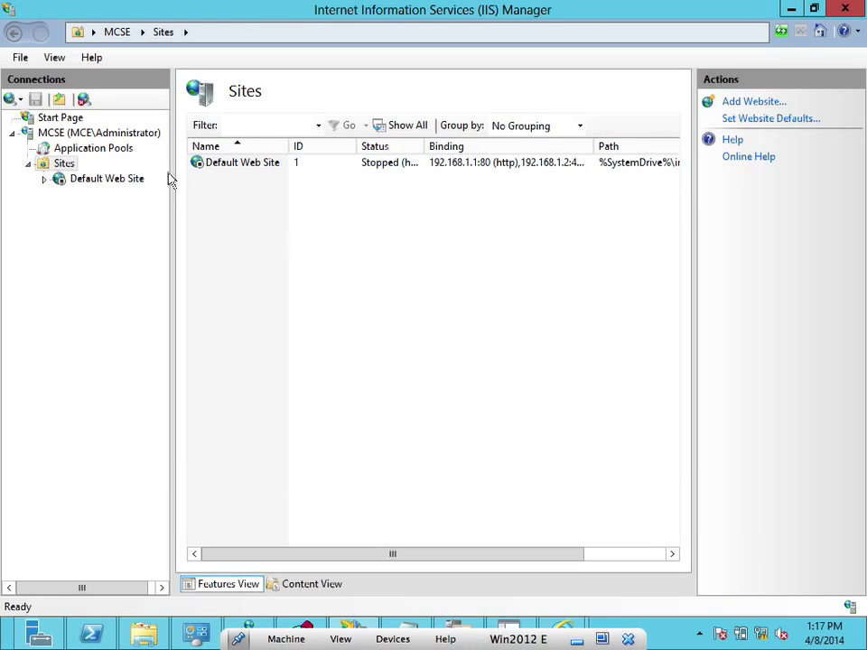
pyautogui.click(131, 185)
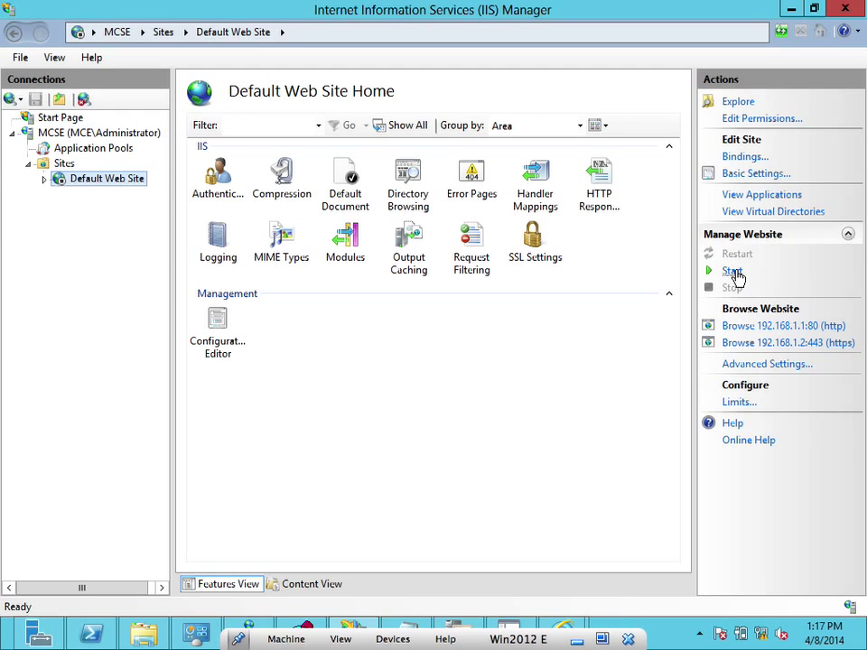
# Start the Default Web Site and load 192.168.1.1 in a new Internet Explorer window
pyautogui.click(733, 272)
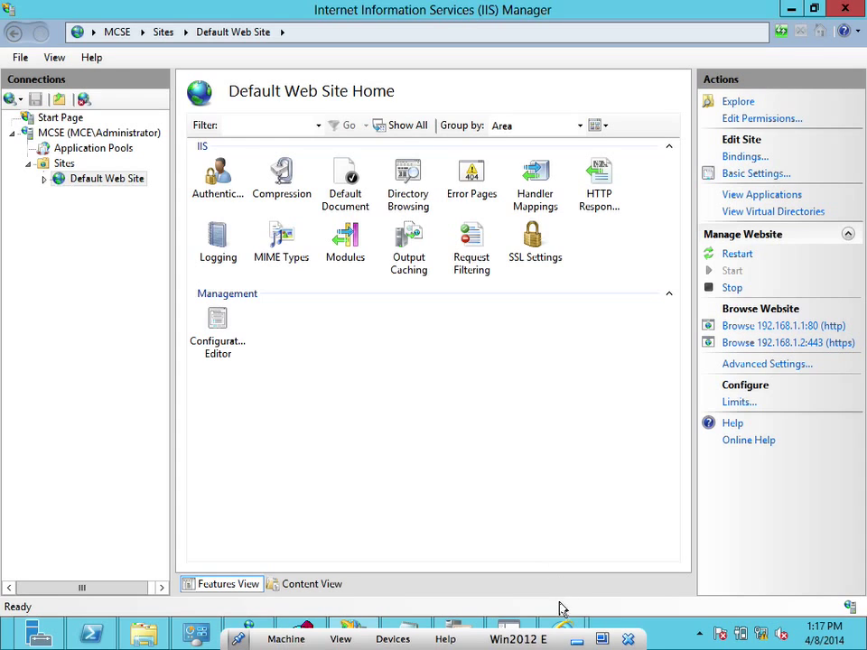
pyautogui.rightClick(563, 633)
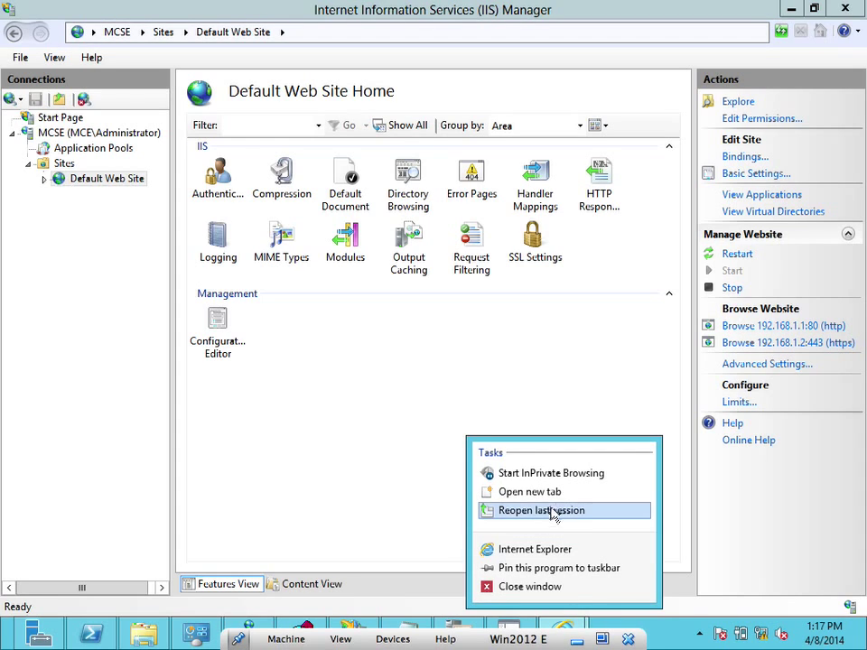
pyautogui.click(552, 549)
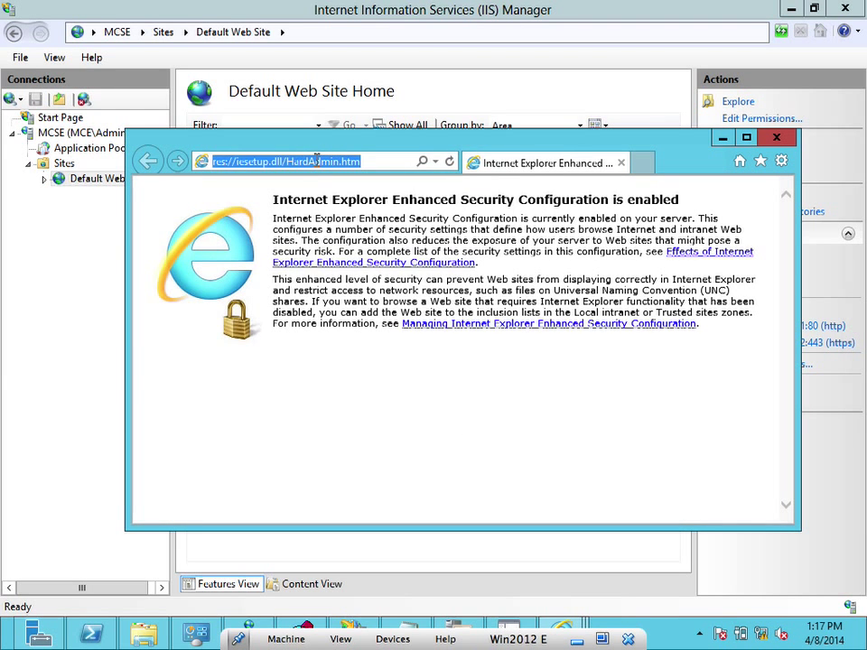
pyautogui.write('19')
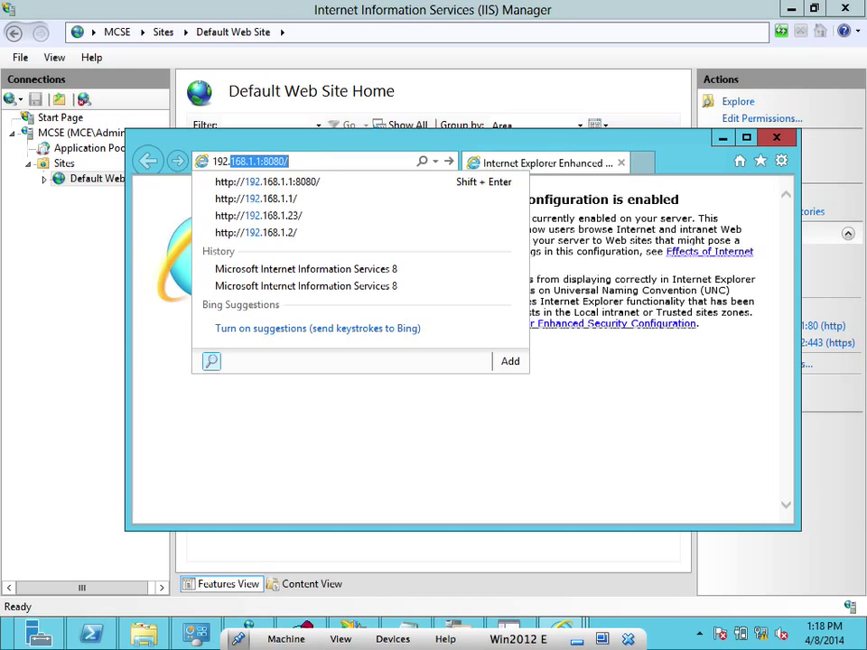
pyautogui.write('2.168.1')
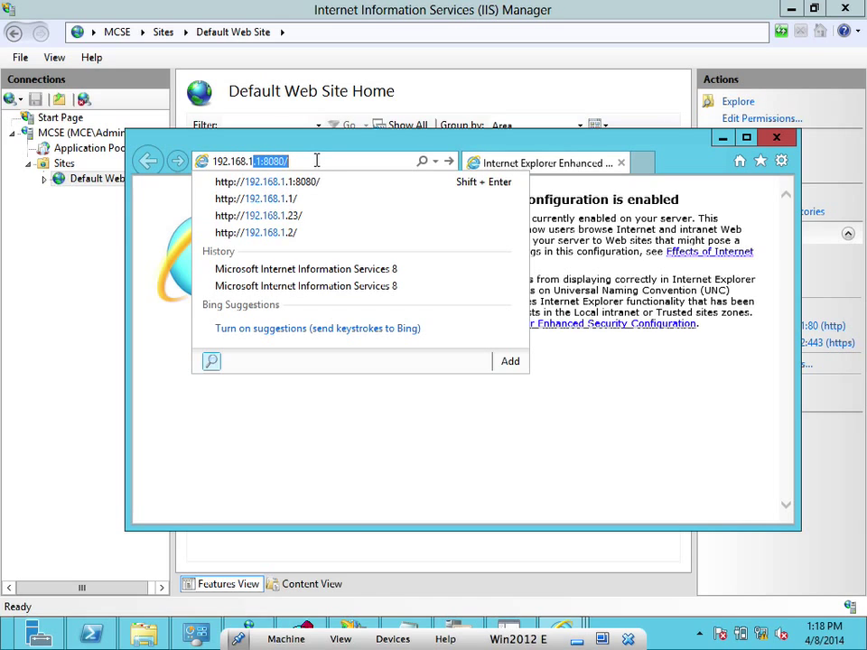
pyautogui.write('.1')
pyautogui.press('Delete')
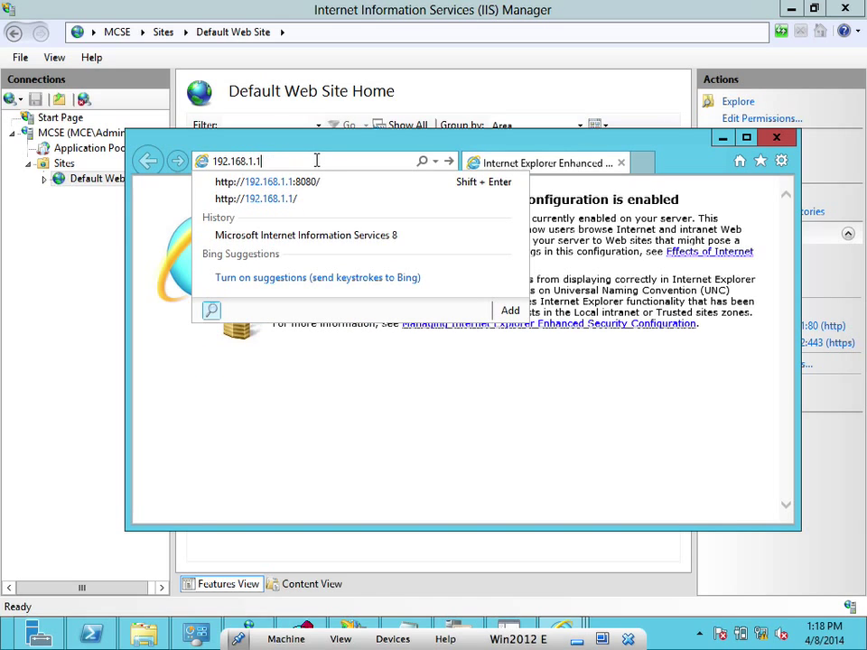
pyautogui.press('Return')
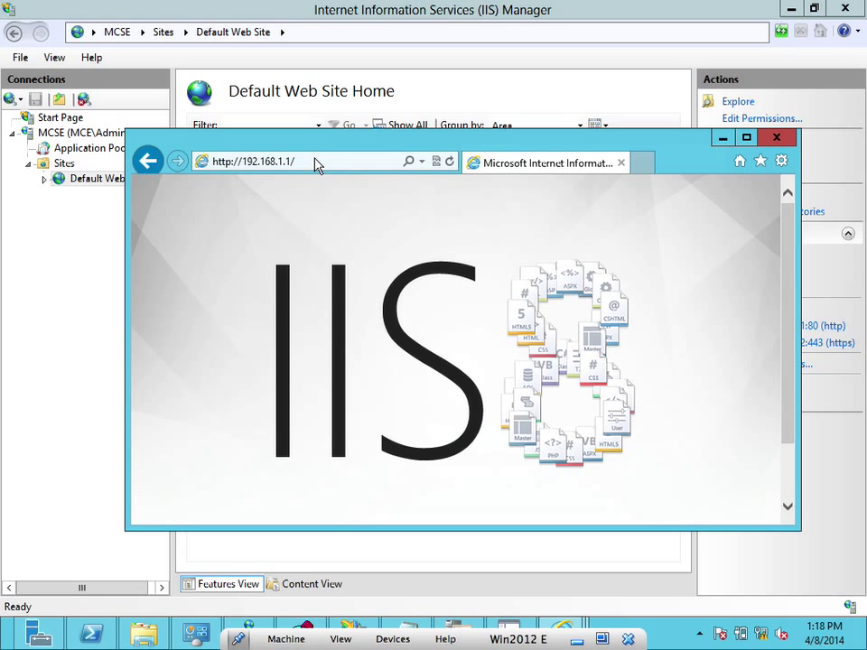
# Change the browser address to 192.168.1.23, which returns HTTP 404
pyautogui.click(315, 160)
pyautogui.click(316, 159)
pyautogui.press('BackSpace')
pyautogui.press('BackSpace')
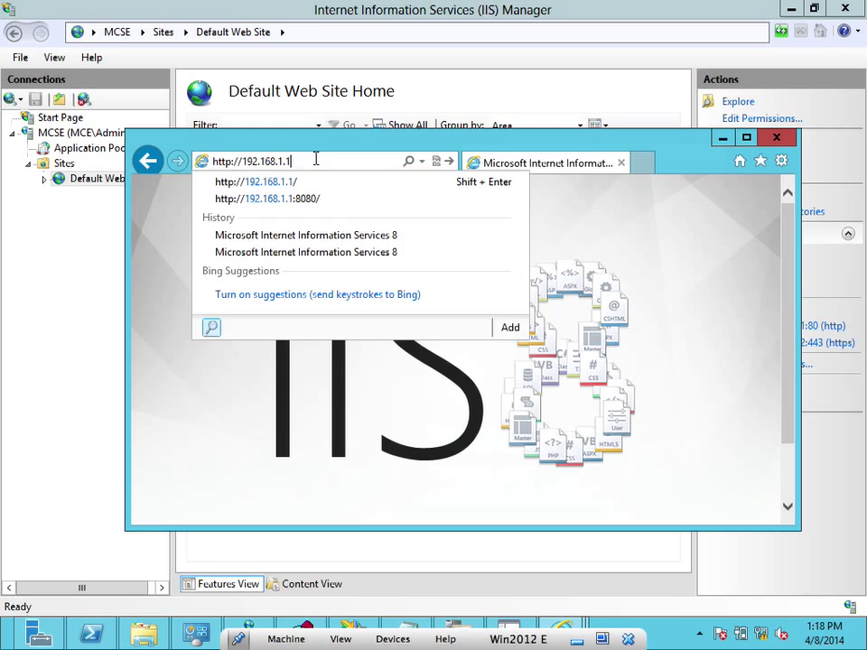
pyautogui.write('2')
pyautogui.press('Return')
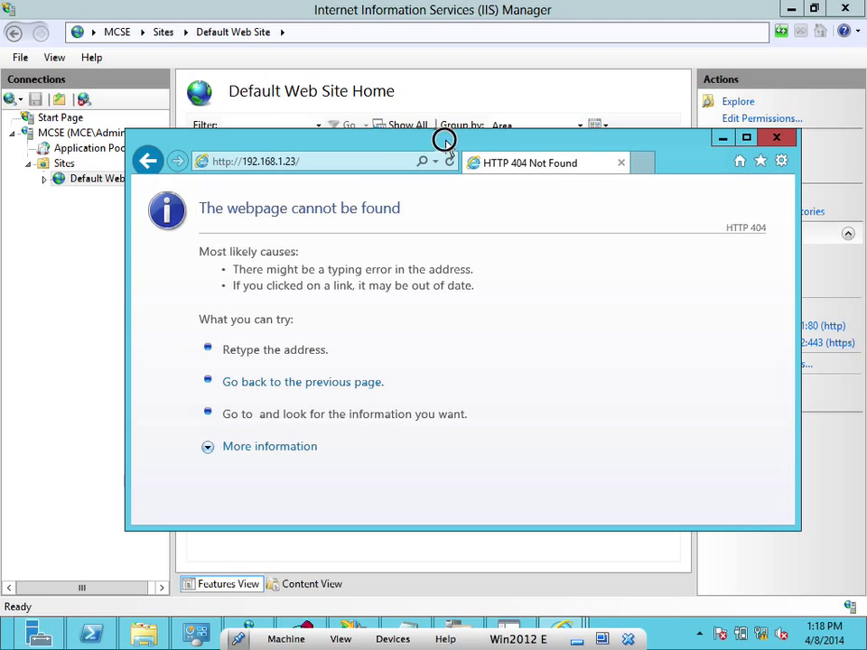
pyautogui.moveTo(446, 136); pyautogui.dragTo(321, 131)
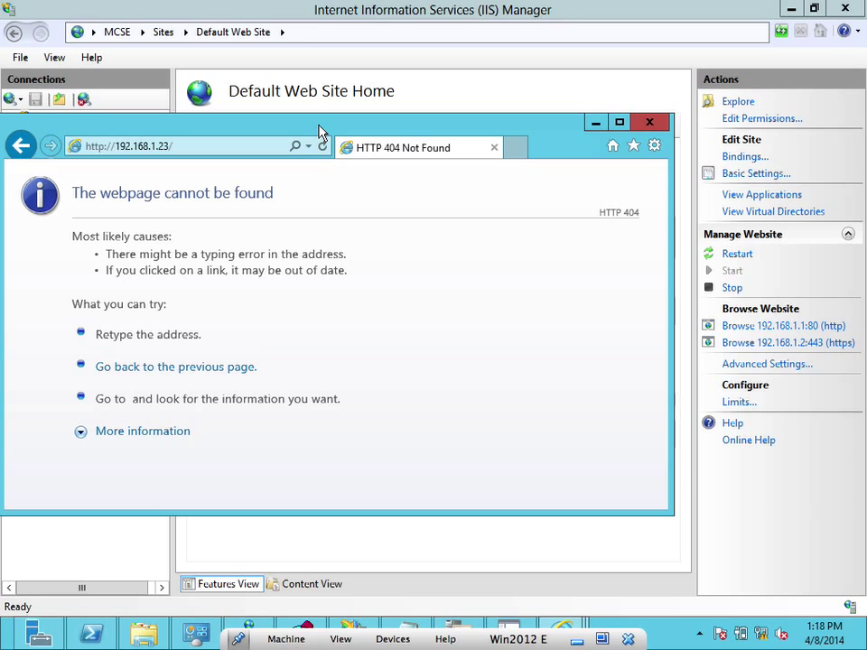
# Browse the site over https at 192.168.1.2, view that tab, then open Basic Settings
pyautogui.click(782, 350)
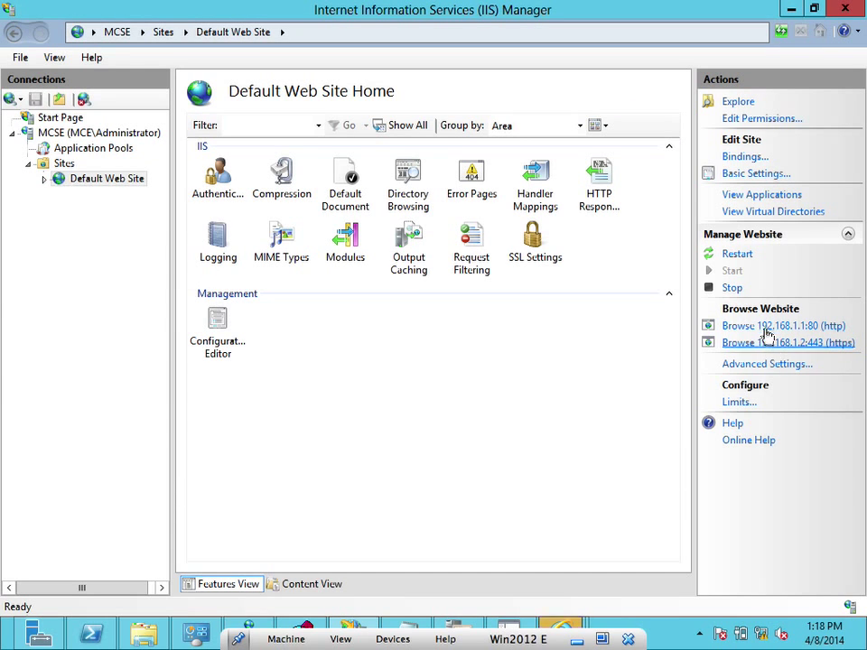
pyautogui.moveTo(561, 632)
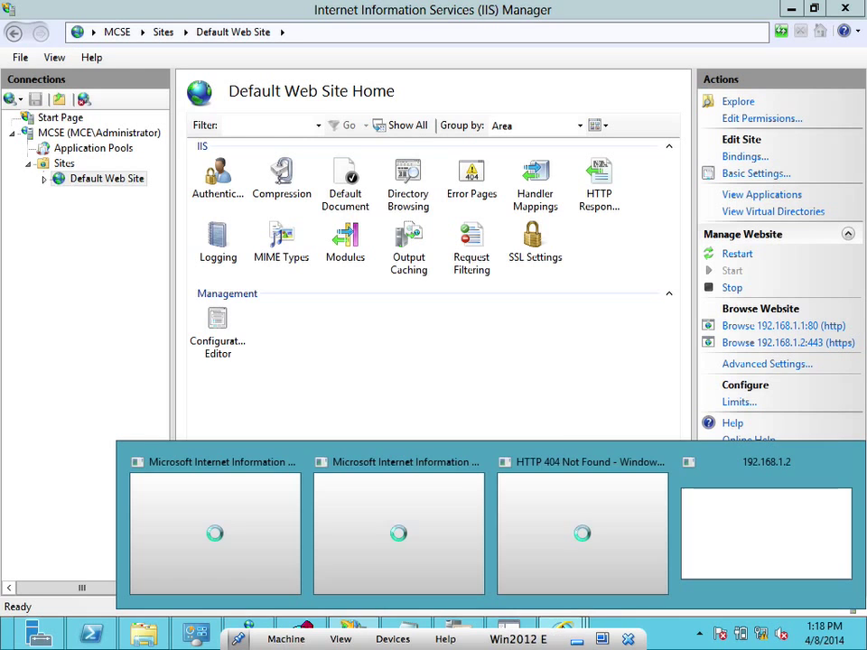
pyautogui.click(610, 544)
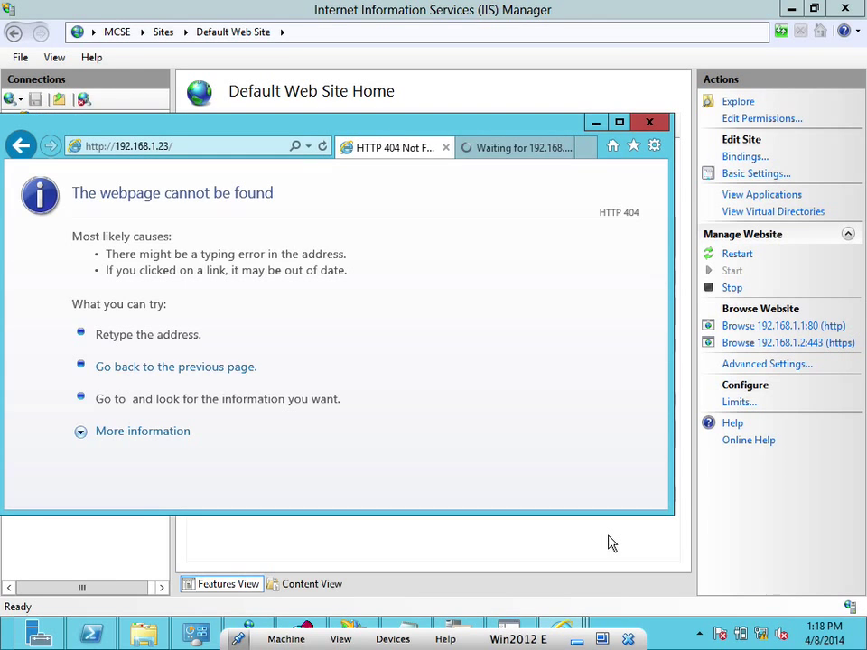
pyautogui.click(514, 147)
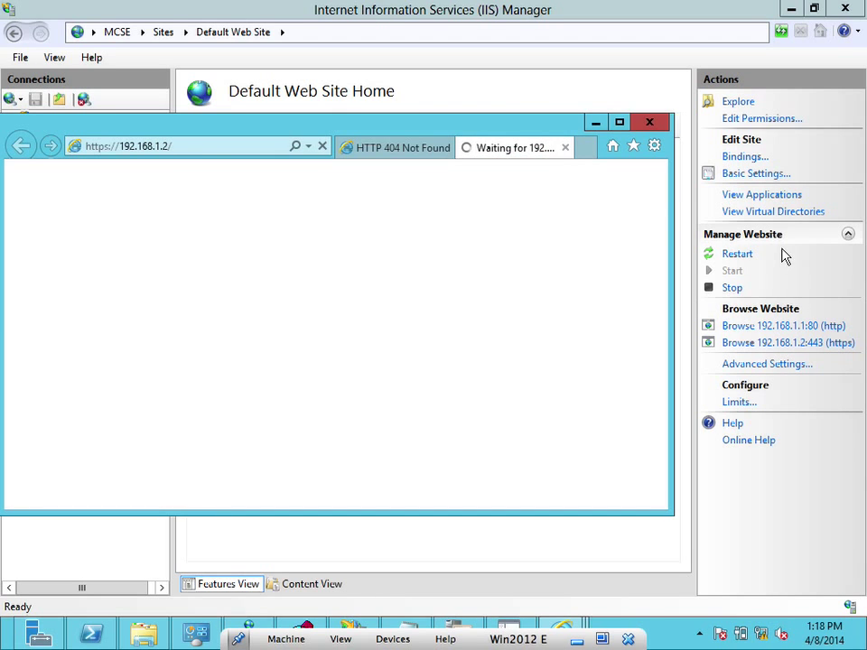
pyautogui.click(736, 172)
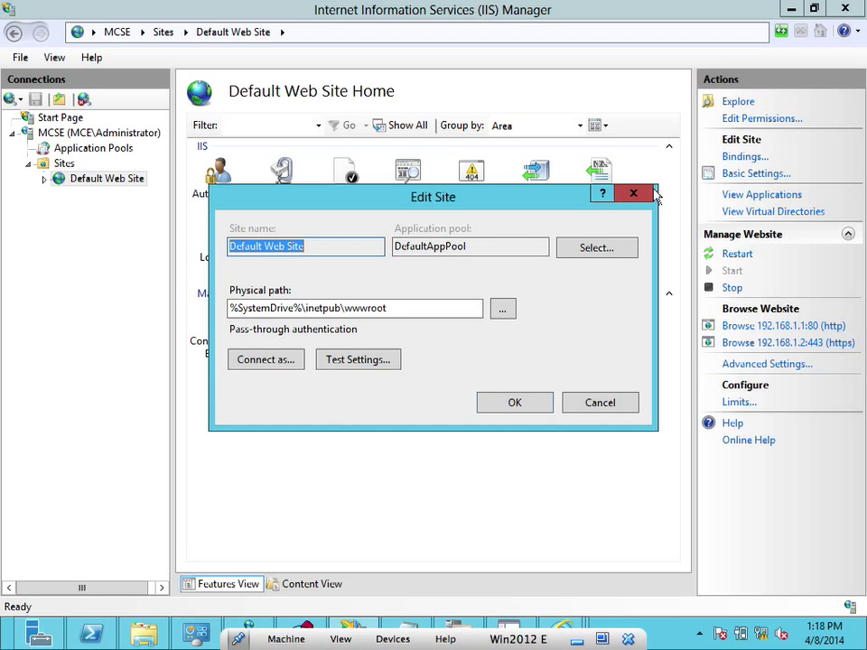
# Edit the site's https binding and set its IP address to 192.168.1.23
pyautogui.click(634, 195)
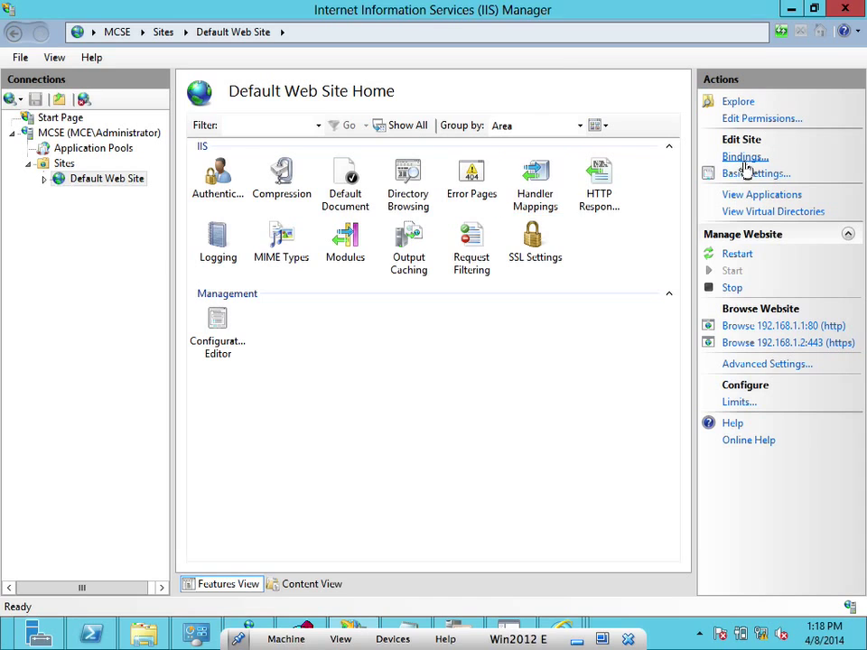
pyautogui.click(741, 159)
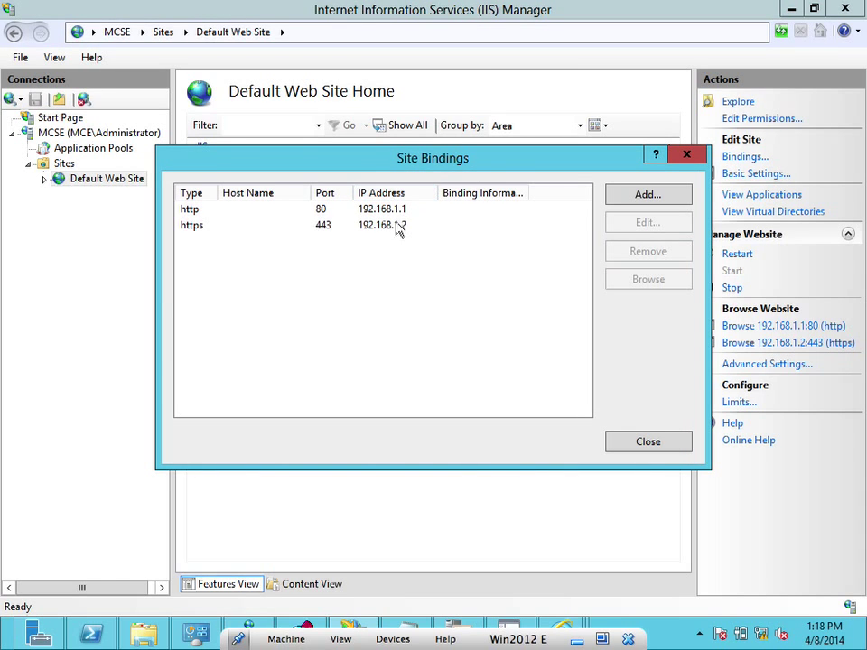
pyautogui.click(399, 225)
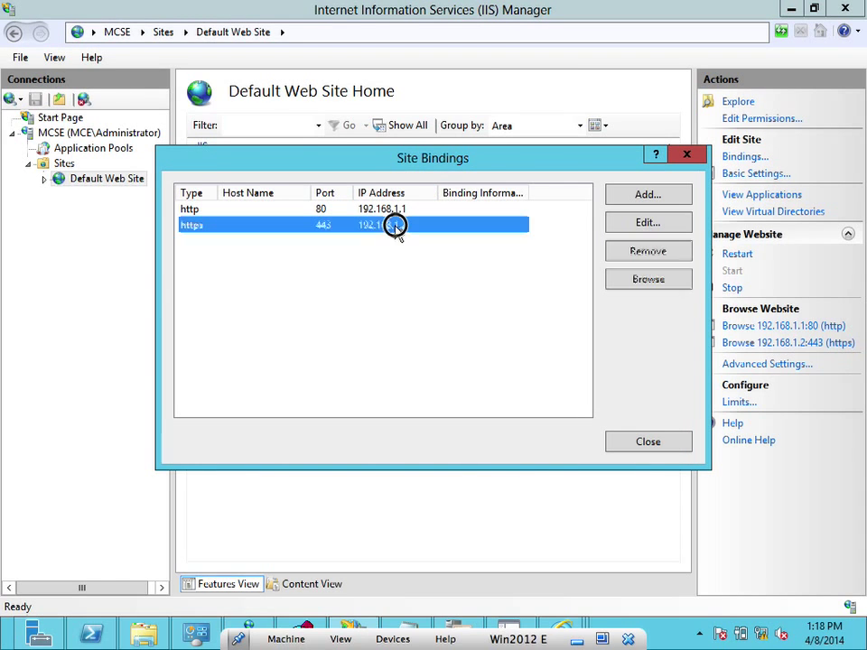
pyautogui.click(639, 226)
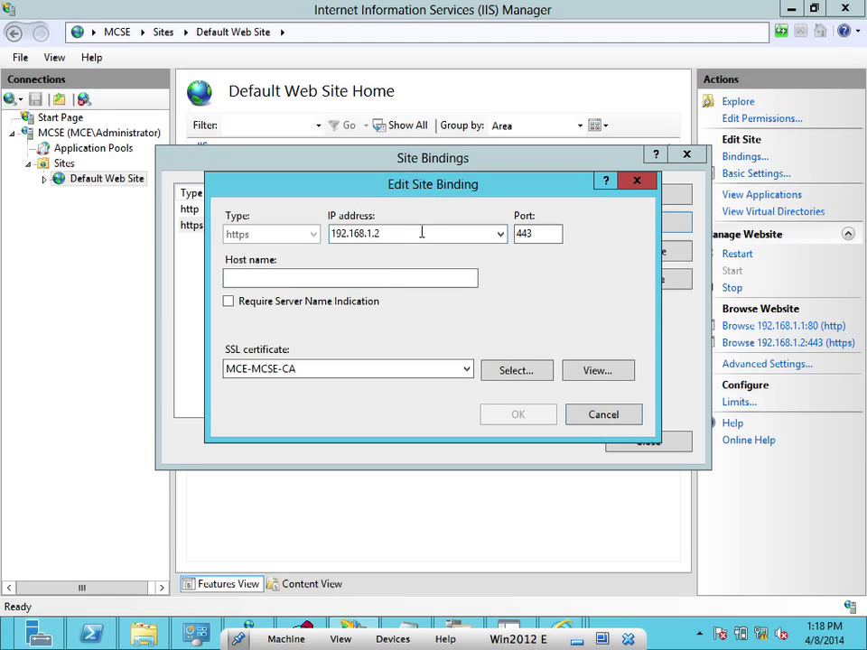
pyautogui.click(501, 237)
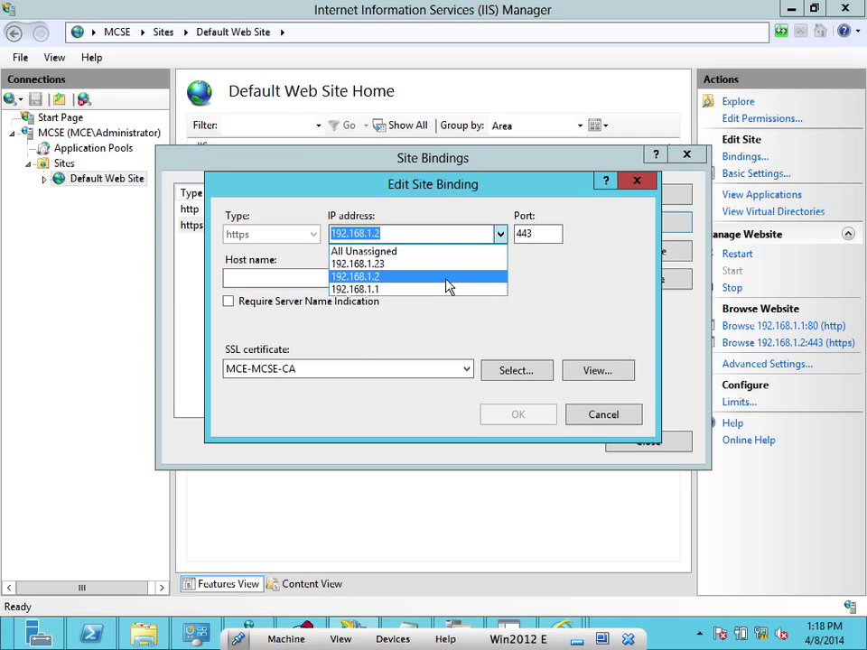
pyautogui.click(415, 264)
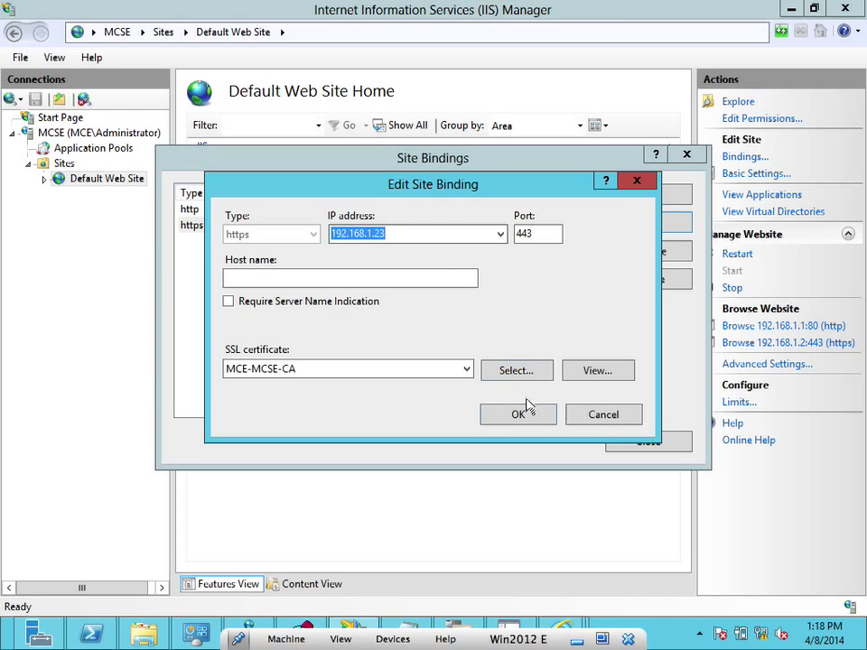
# Choose and inspect the MCSE.MCE.local SSL certificate, then save the https binding
pyautogui.click(468, 371)
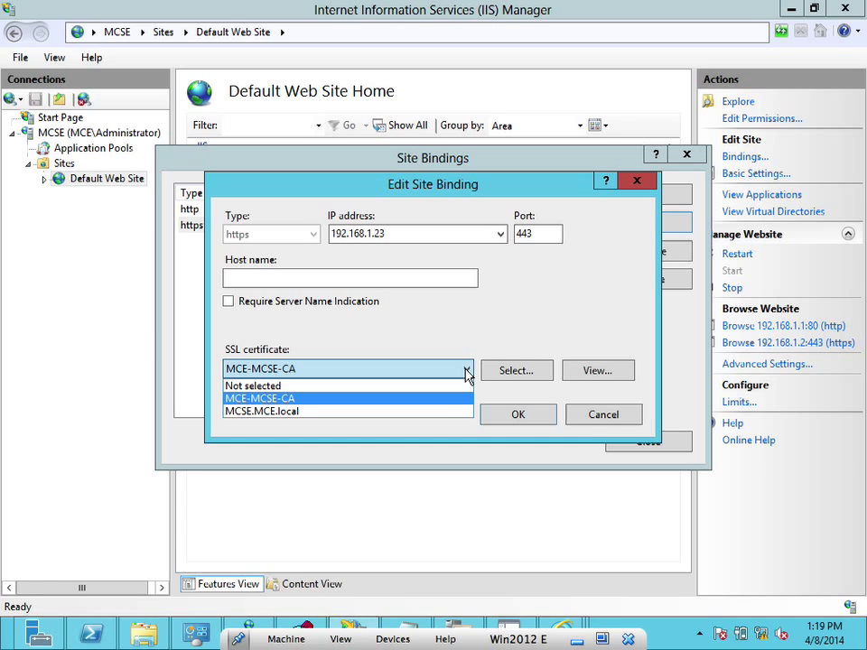
pyautogui.click(427, 411)
pyautogui.click(517, 372)
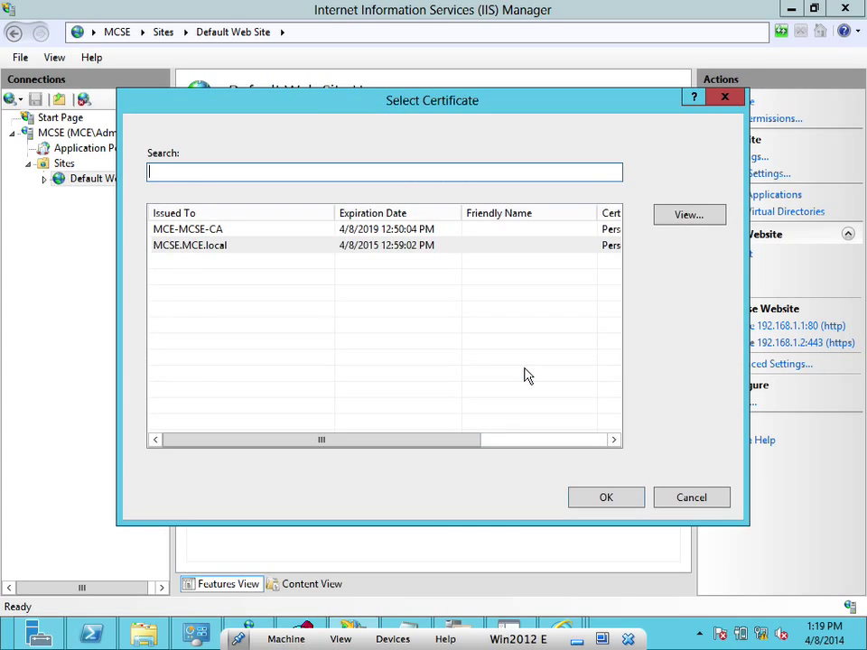
pyautogui.click(413, 248)
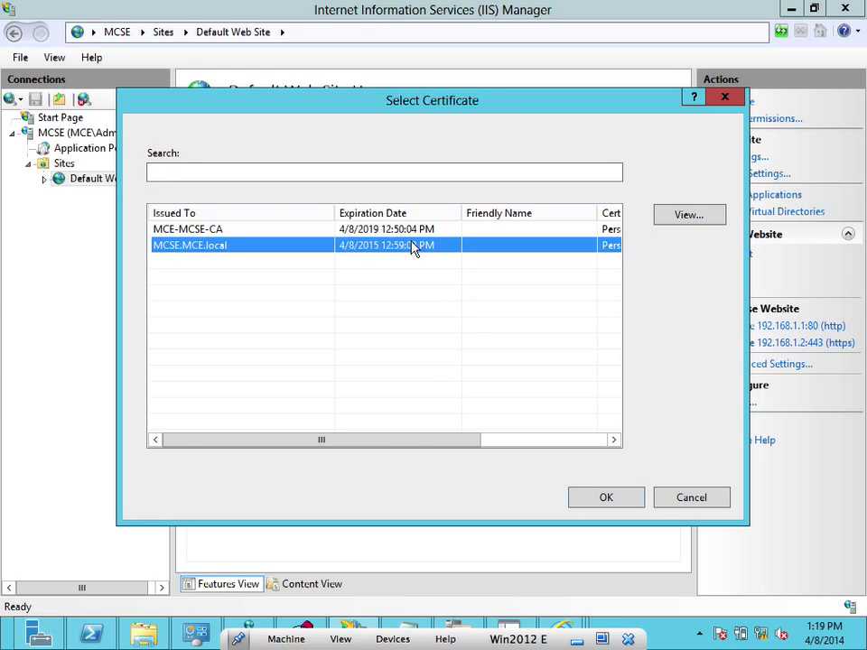
pyautogui.moveTo(405, 437); pyautogui.dragTo(333, 420)
pyautogui.click(694, 217)
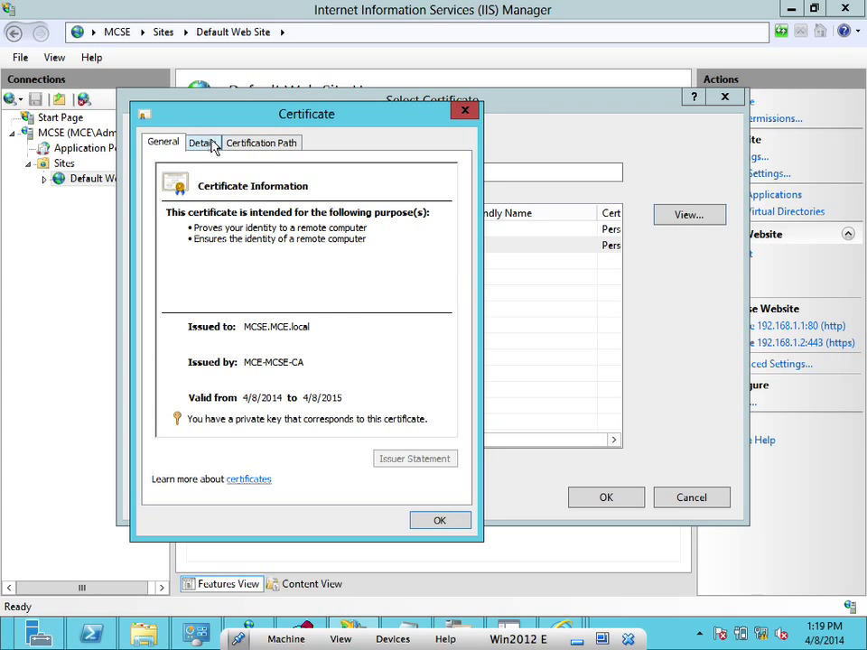
pyautogui.click(205, 144)
pyautogui.click(248, 144)
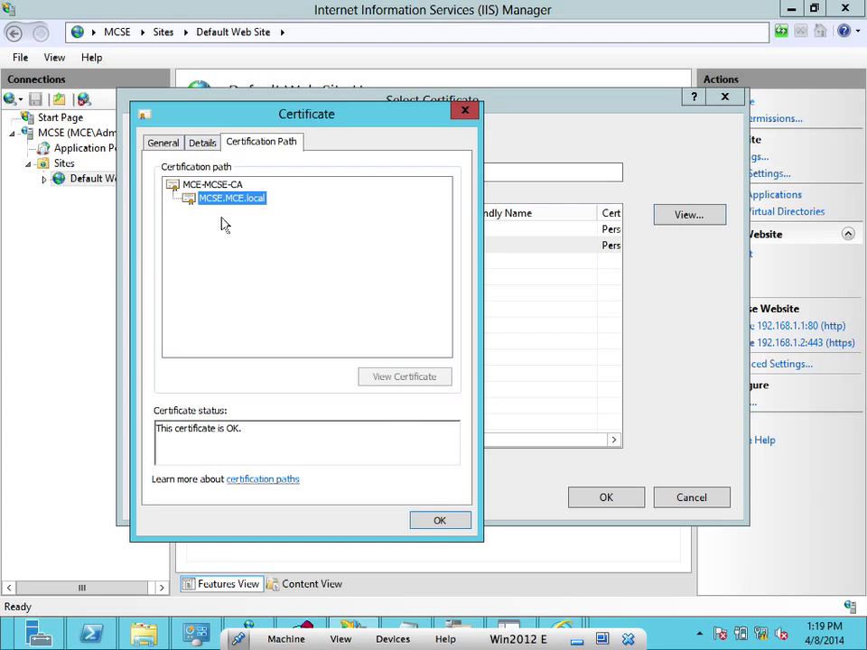
pyautogui.click(432, 520)
pyautogui.click(588, 499)
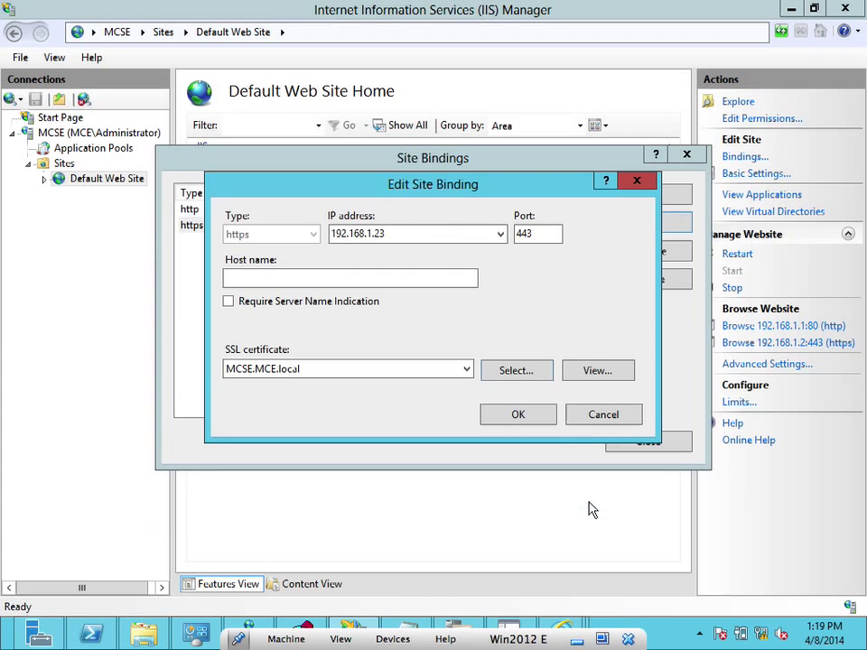
pyautogui.click(535, 417)
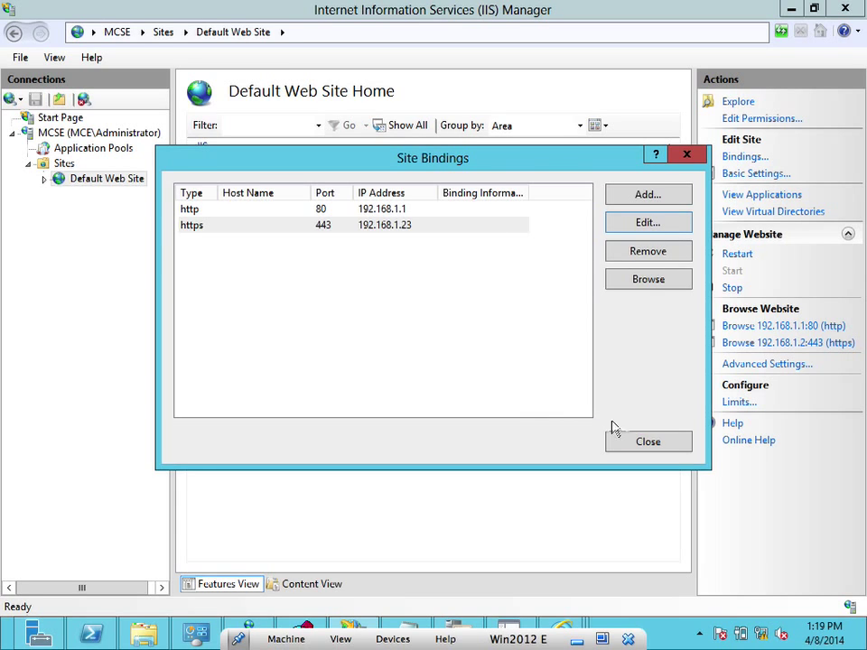
# Close the bindings list and every Internet Explorer window, including the certificate-error one
pyautogui.click(638, 448)
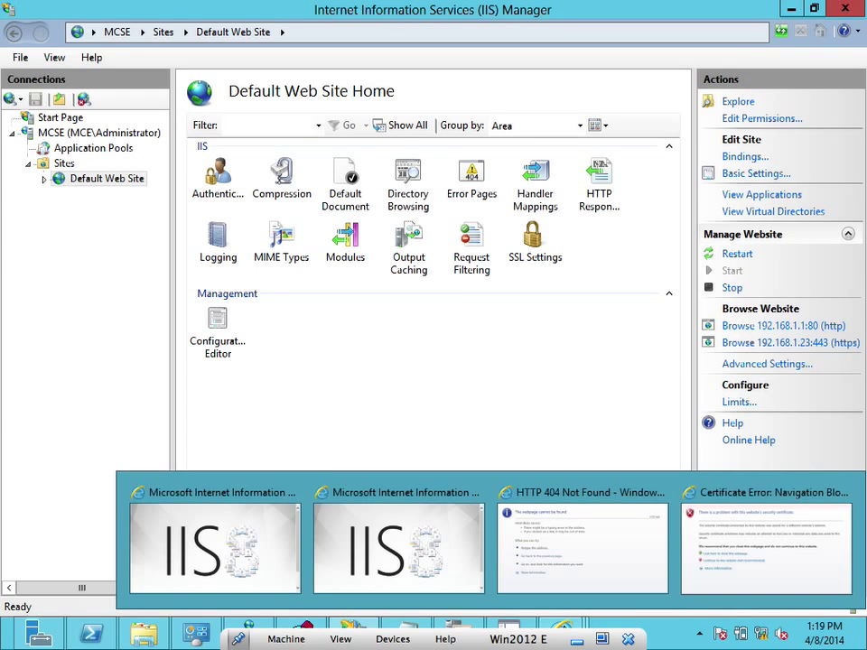
pyautogui.rightClick(562, 633)
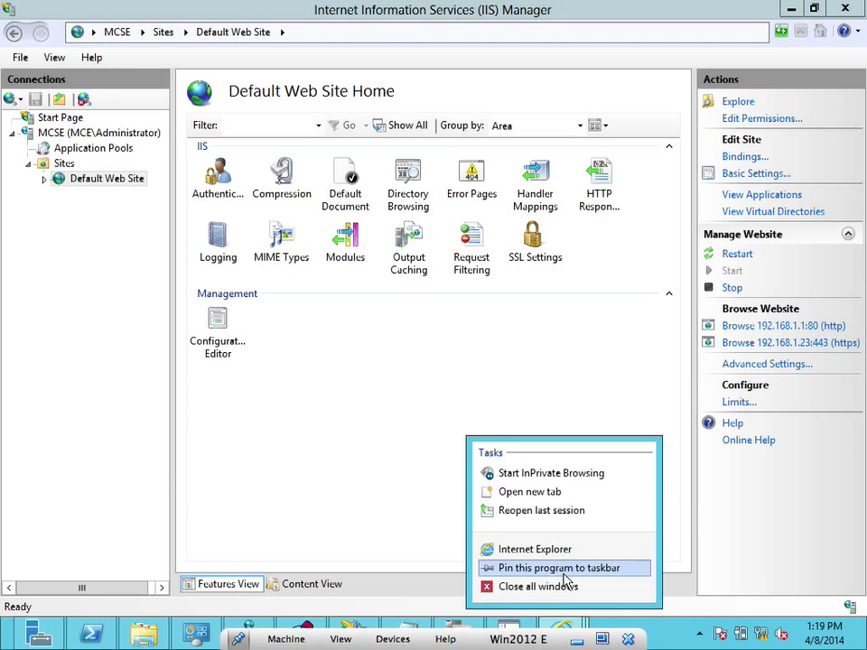
pyautogui.click(559, 588)
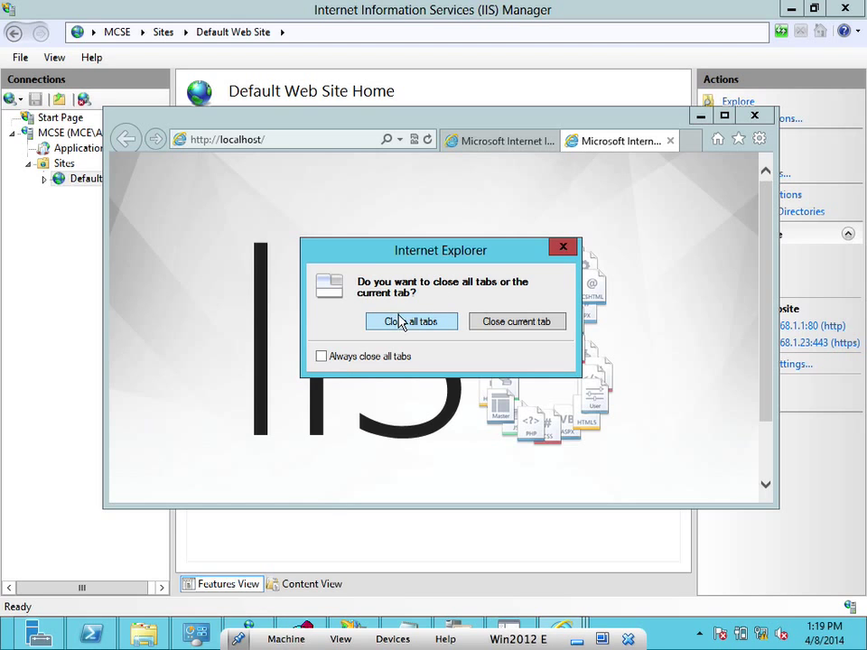
pyautogui.click(404, 323)
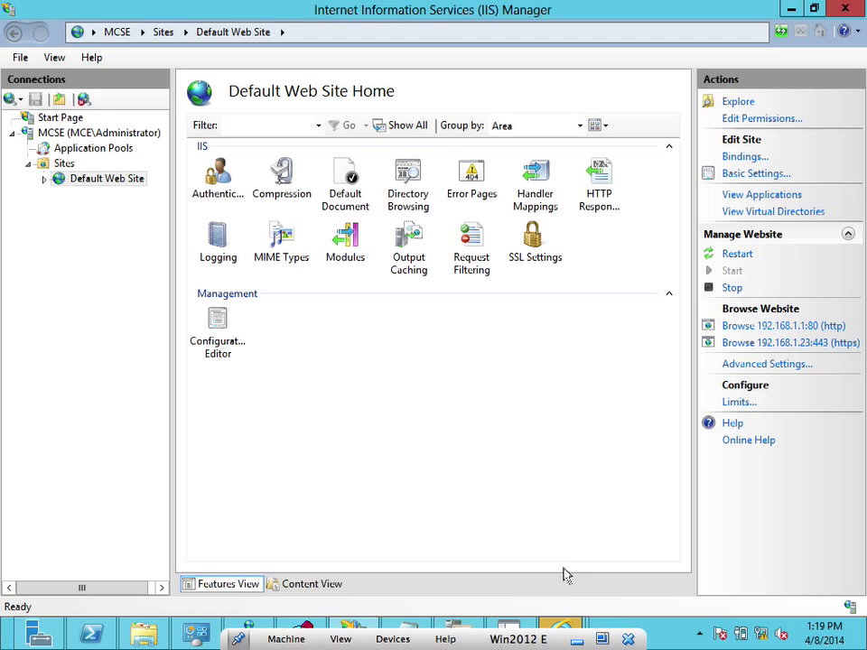
pyautogui.moveTo(561, 628)
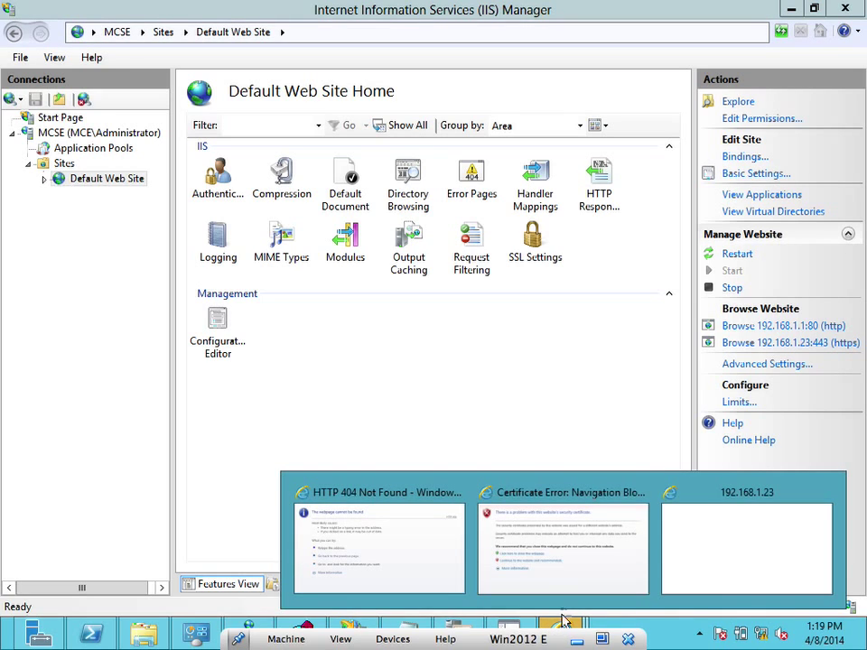
pyautogui.middleClick(573, 561)
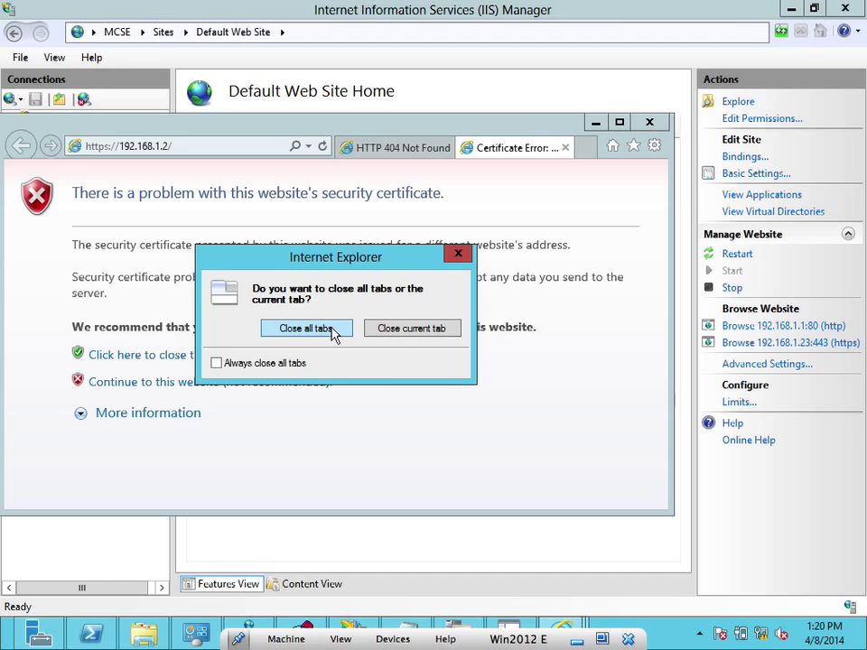
pyautogui.click(323, 331)
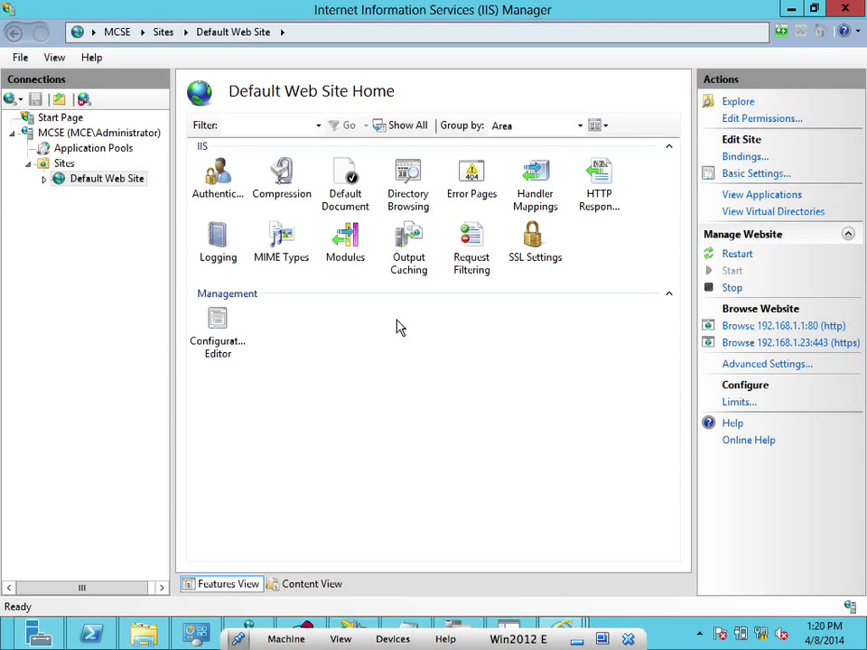
pyautogui.click(566, 625)
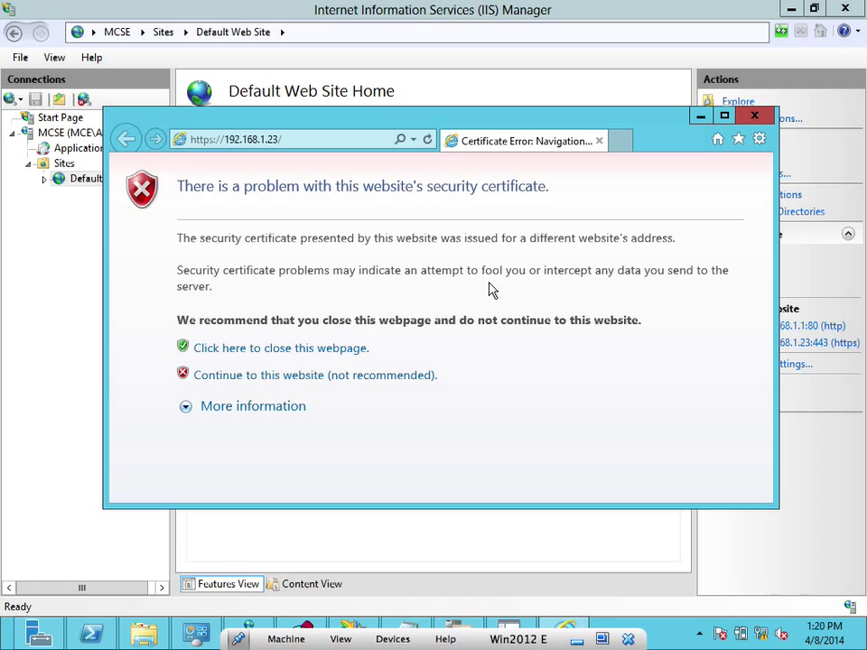
pyautogui.moveTo(771, 518); pyautogui.dragTo(796, 555)
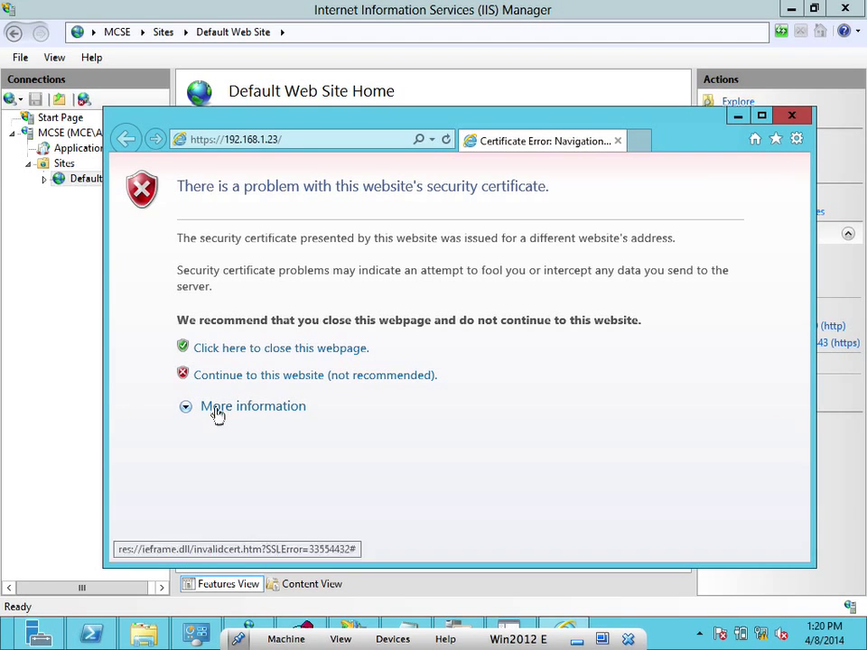
pyautogui.click(239, 383)
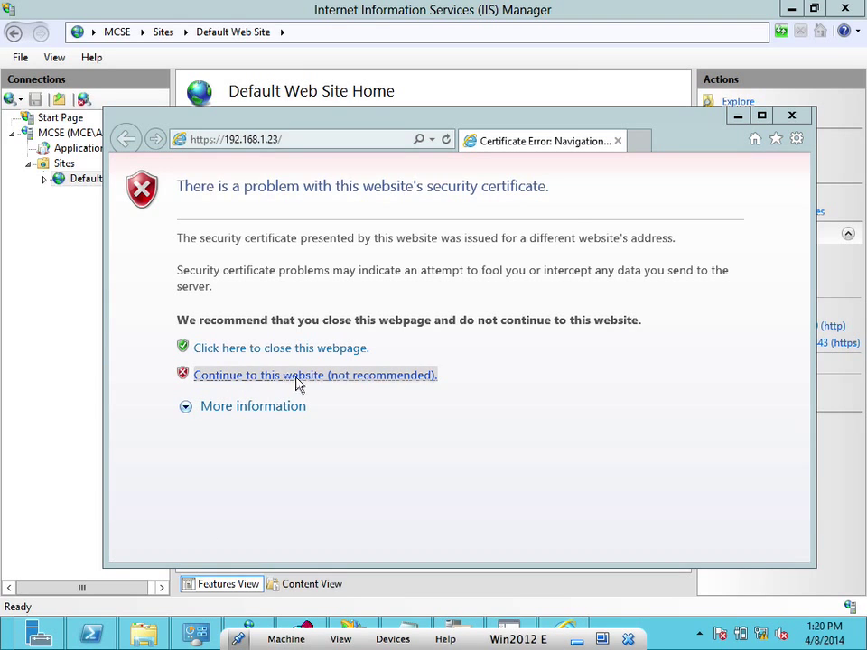
pyautogui.click(466, 362)
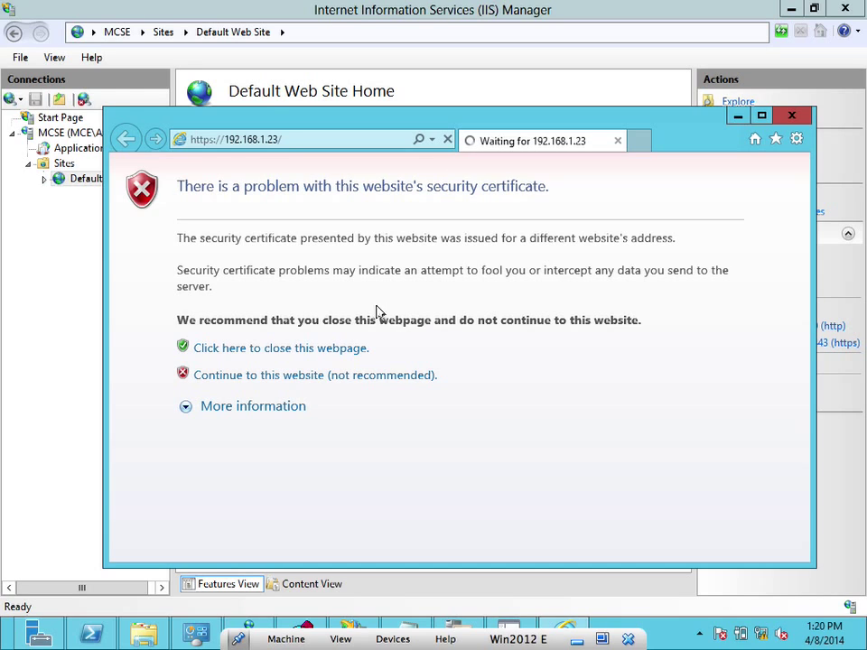
pyautogui.click(187, 140)
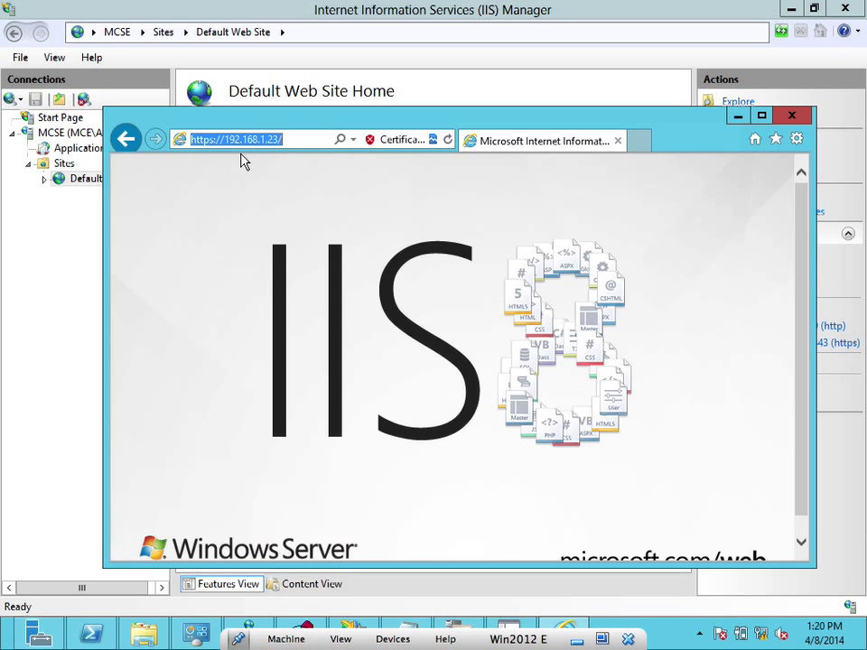
# Start installing the flagged MCSE.MCE.local certificate into the Local Machine store
pyautogui.click(403, 142)
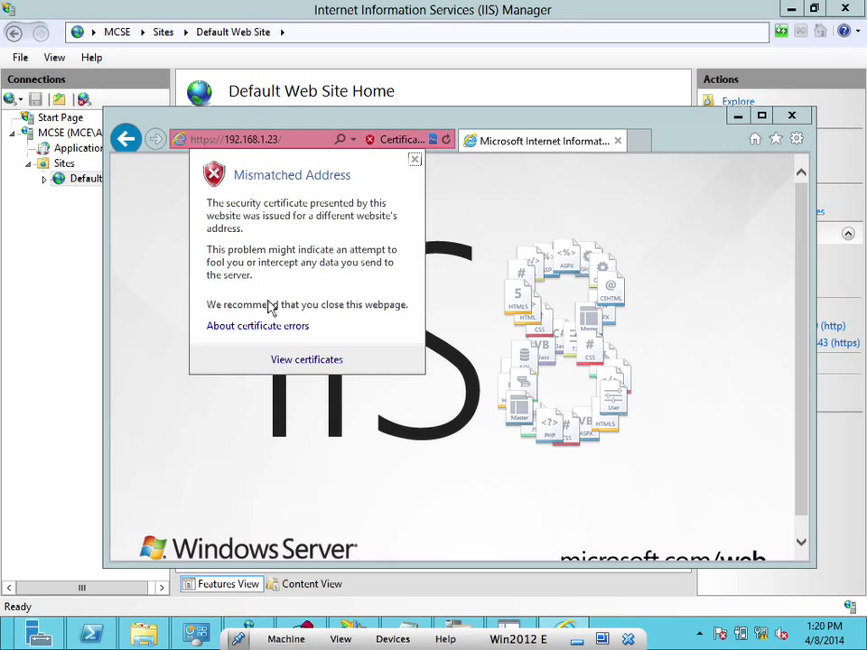
pyautogui.click(306, 361)
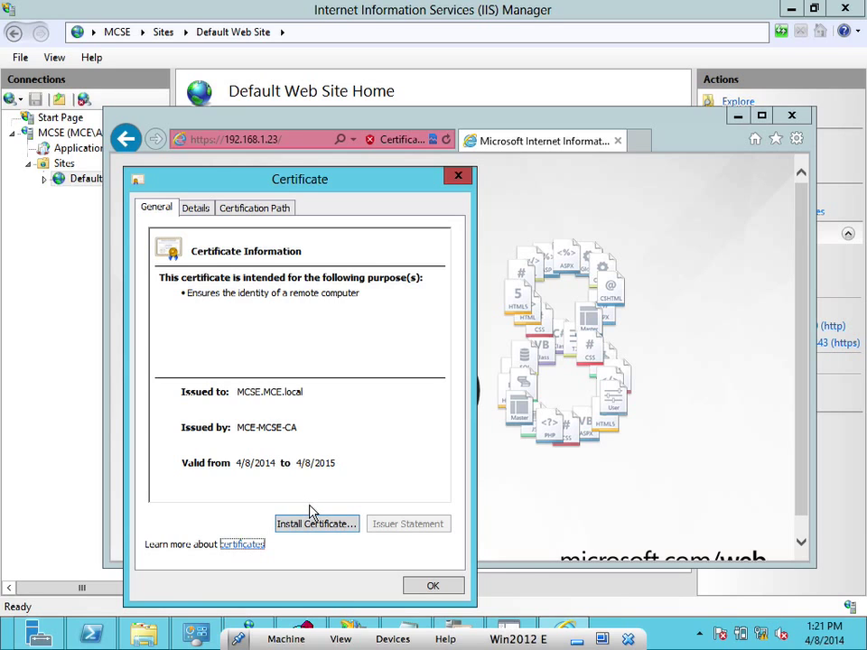
pyautogui.click(313, 529)
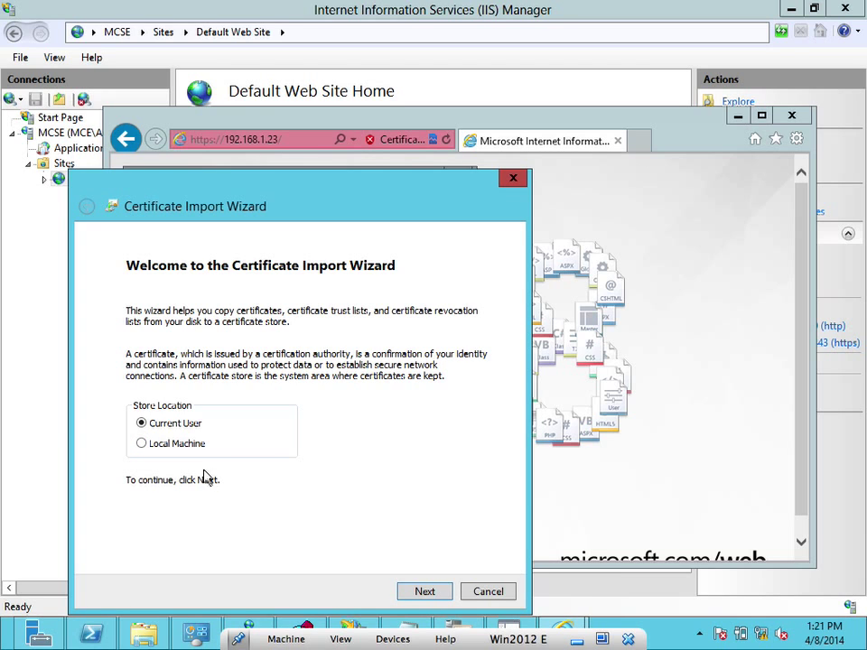
pyautogui.click(217, 443)
pyautogui.click(421, 591)
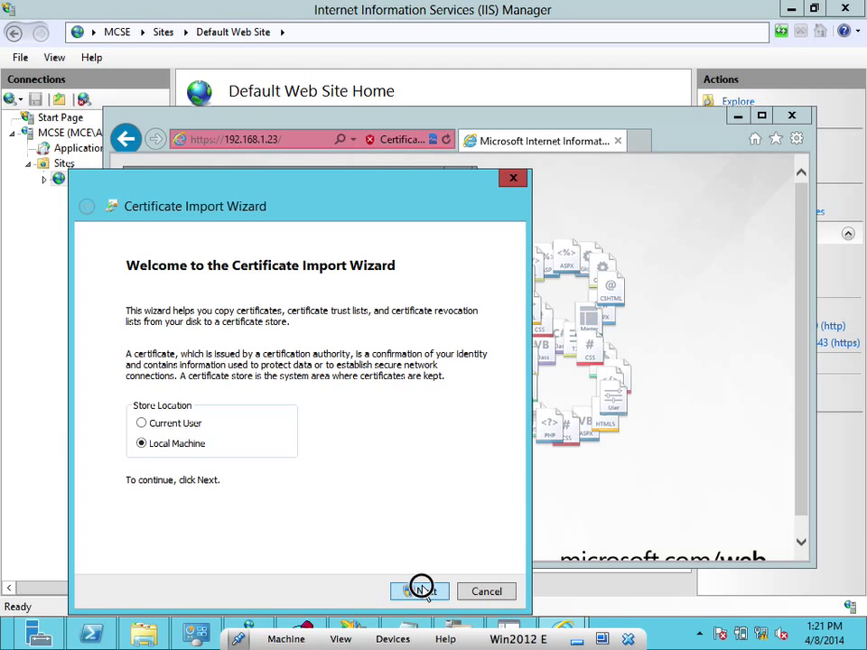
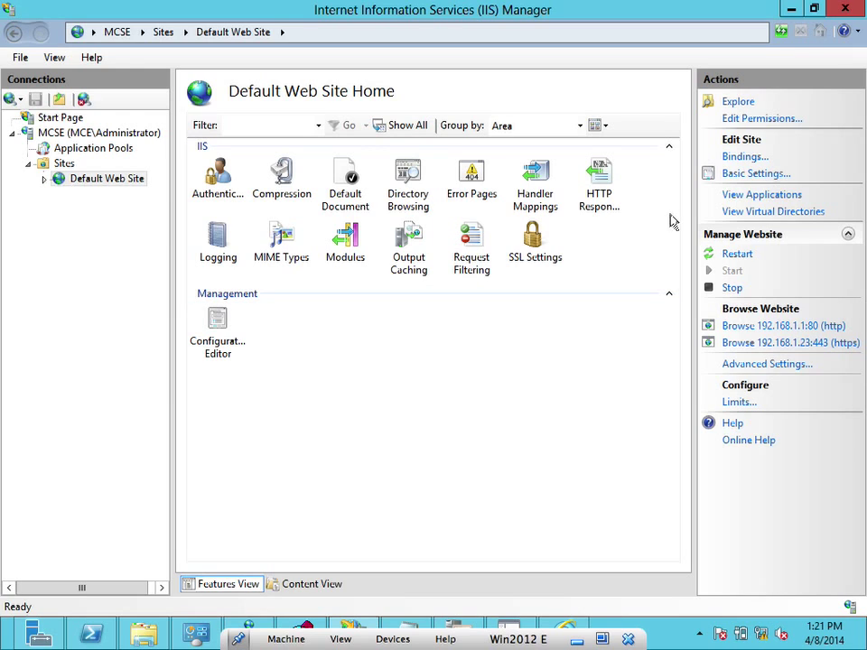
# Minimize IIS Manager and close the certificate dialog, browser, certsrv and Console1 without saving
pyautogui.click(791, 9)
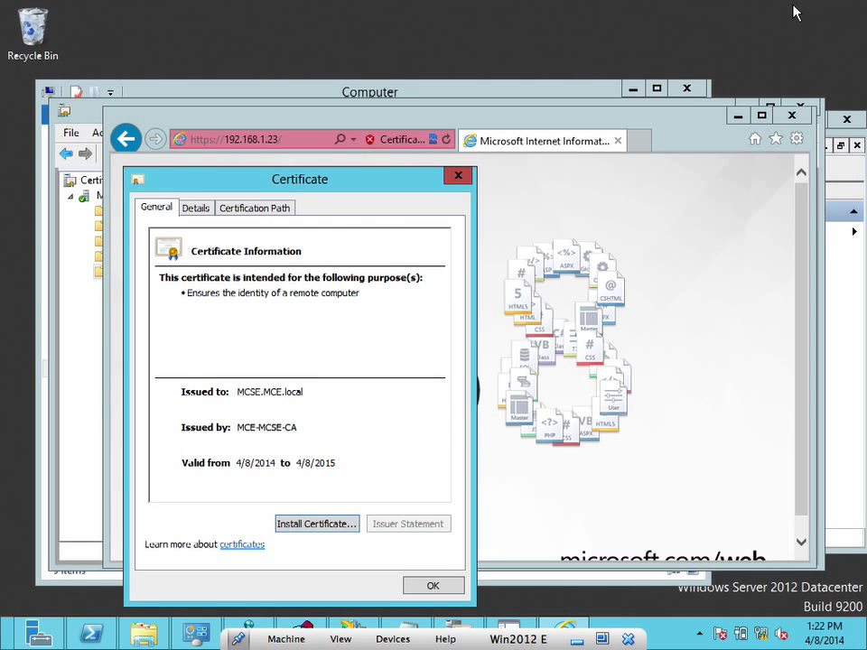
pyautogui.click(459, 176)
pyautogui.click(793, 117)
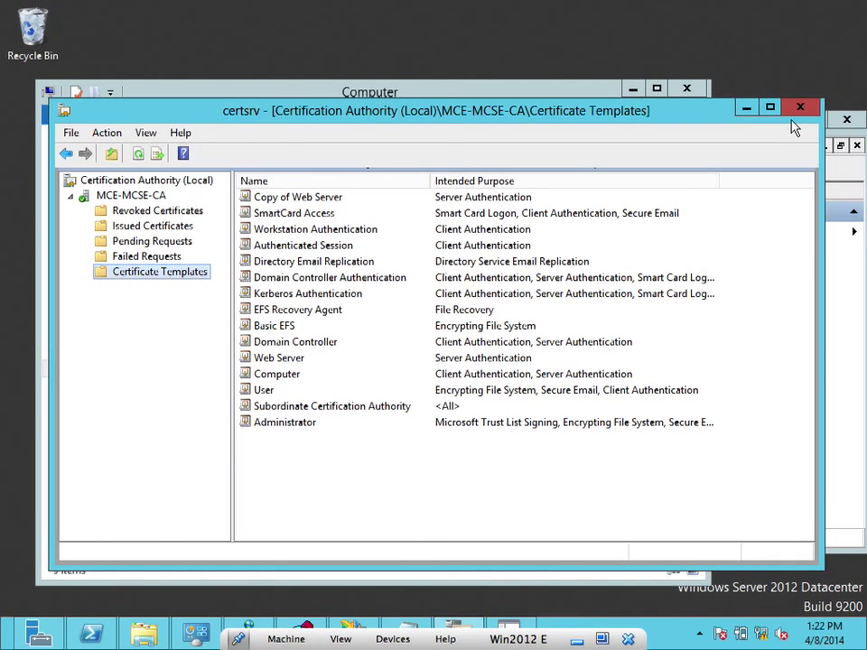
pyautogui.click(796, 110)
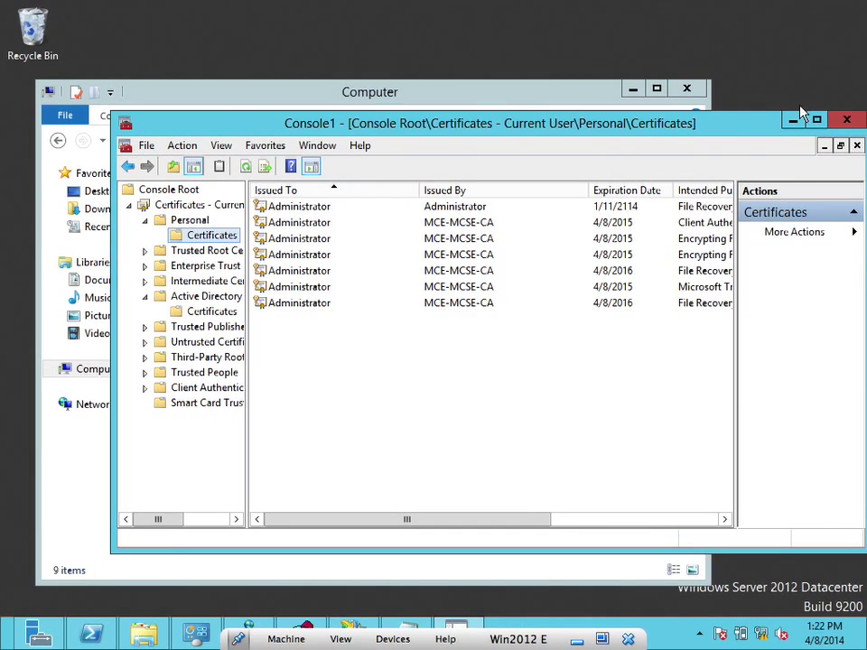
pyautogui.click(846, 117)
pyautogui.click(477, 380)
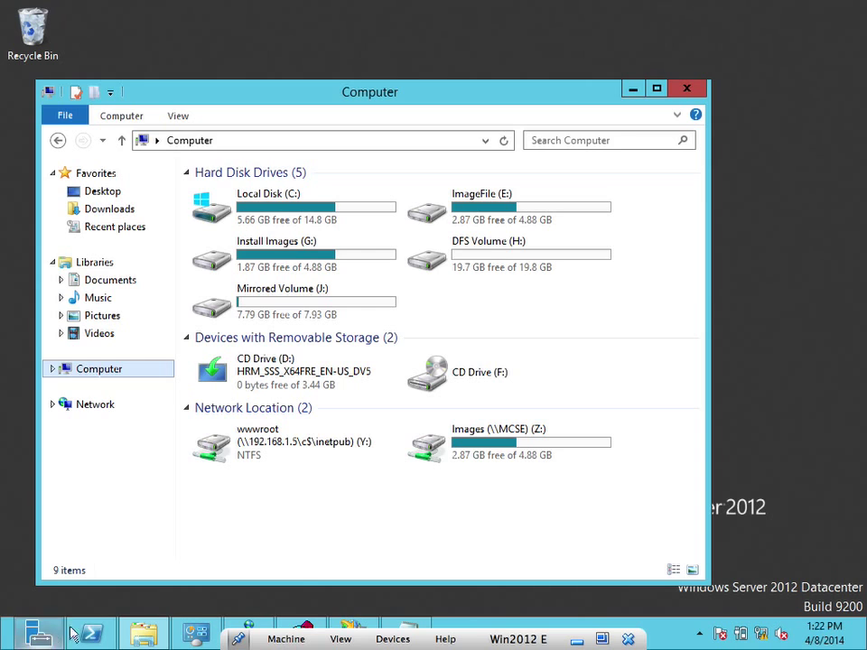
# Launch Active Directory Domains and Trusts from Server Manager's Tools menu
pyautogui.click(40, 634)
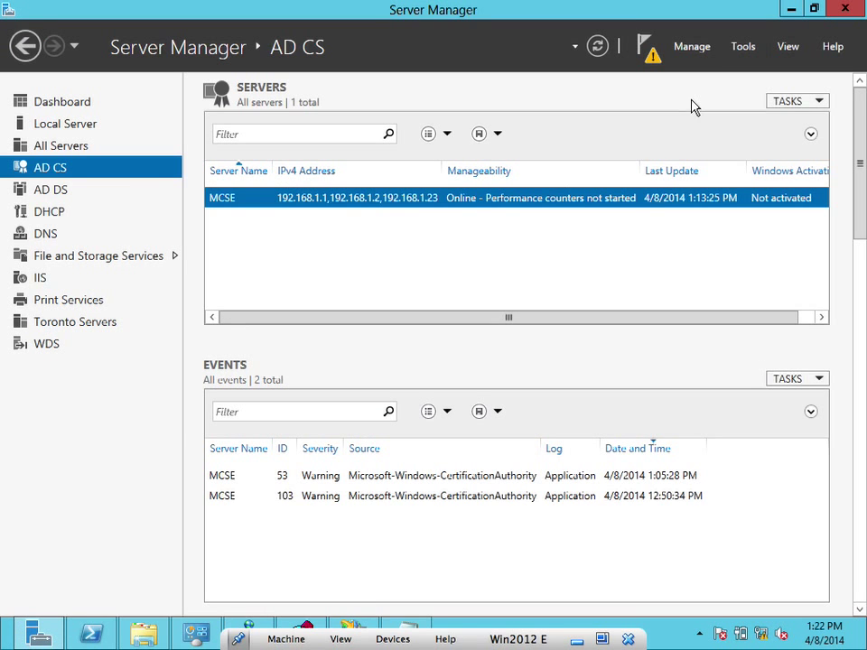
pyautogui.click(745, 47)
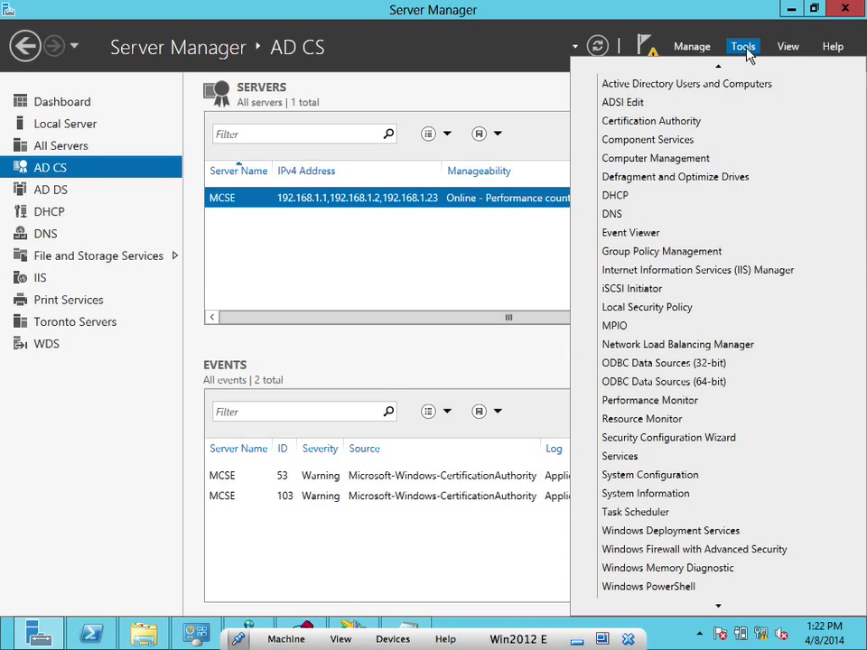
pyautogui.scroll(1, 707, 84)
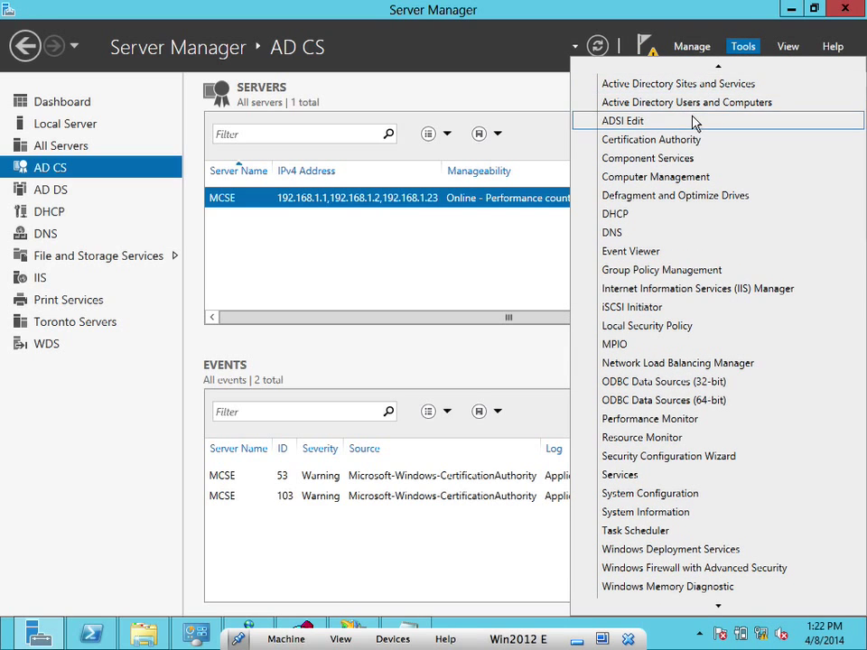
pyautogui.scroll(1, 732, 79)
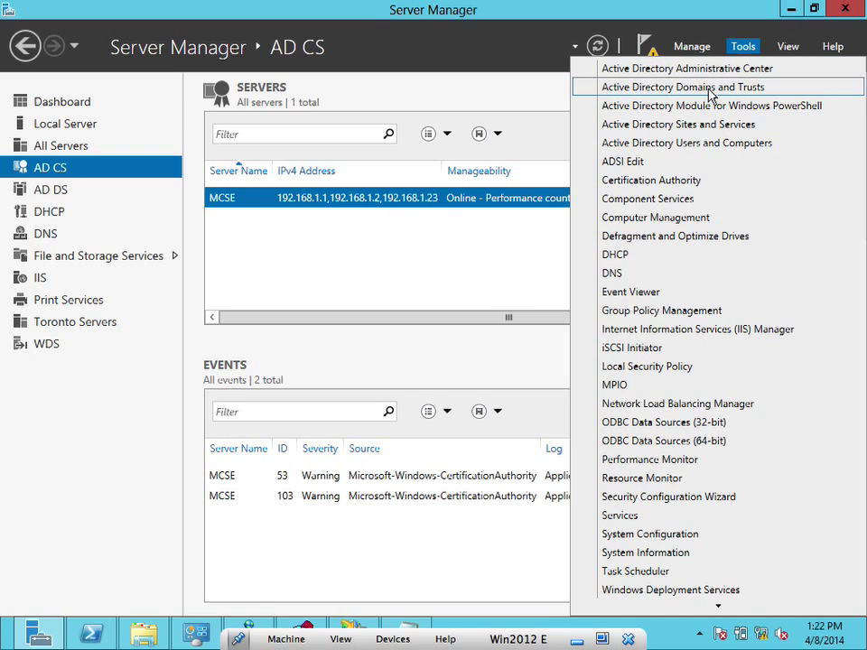
pyautogui.click(711, 90)
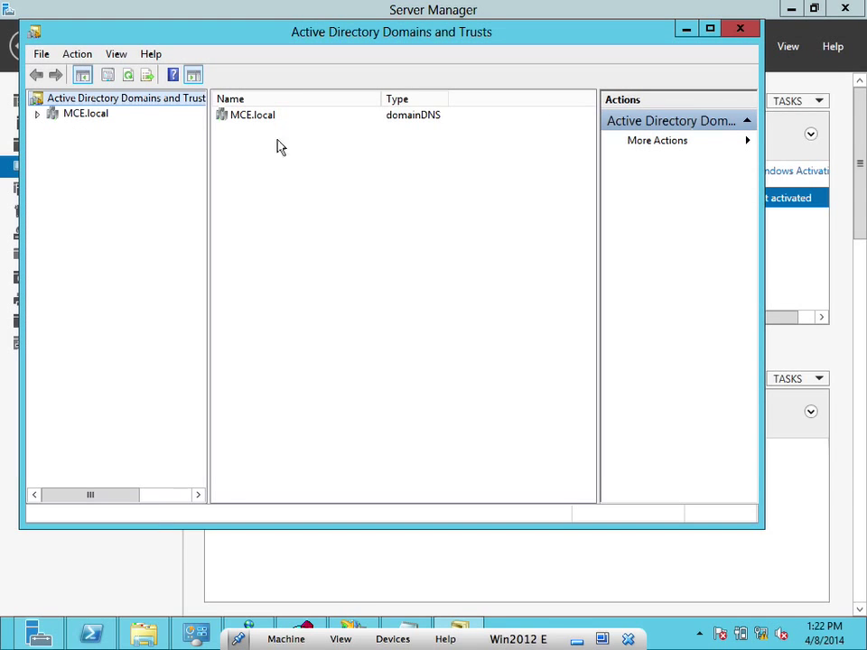
# Add toini.edu.na as an alternative UPN suffix in the root's properties, apply it, and minimize the console
pyautogui.rightClick(80, 103)
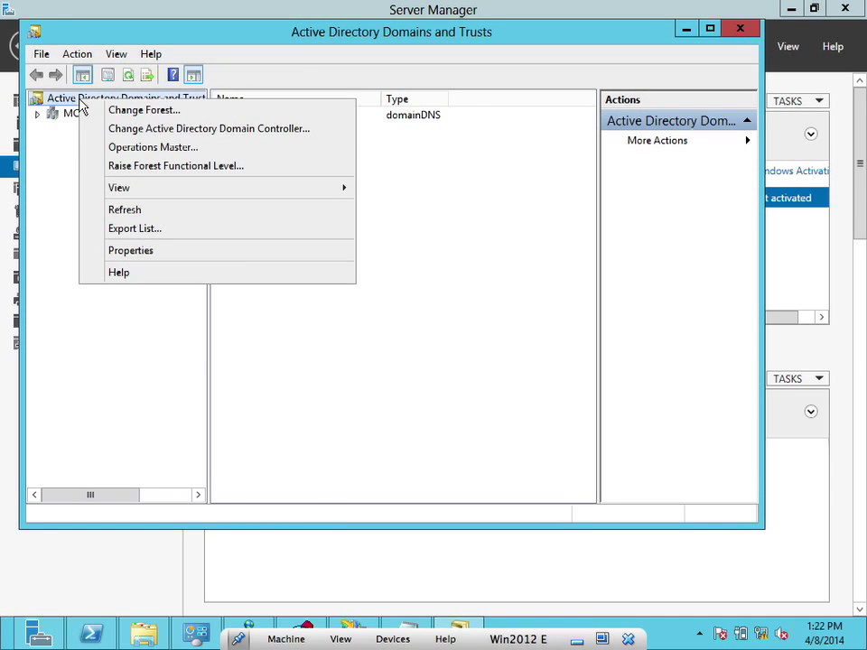
pyautogui.click(119, 252)
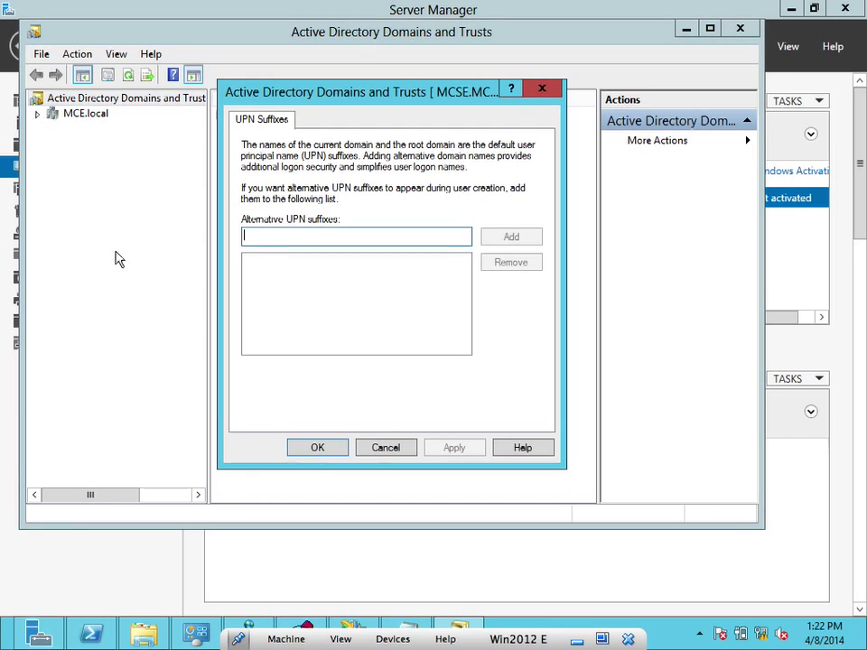
pyautogui.click(542, 88)
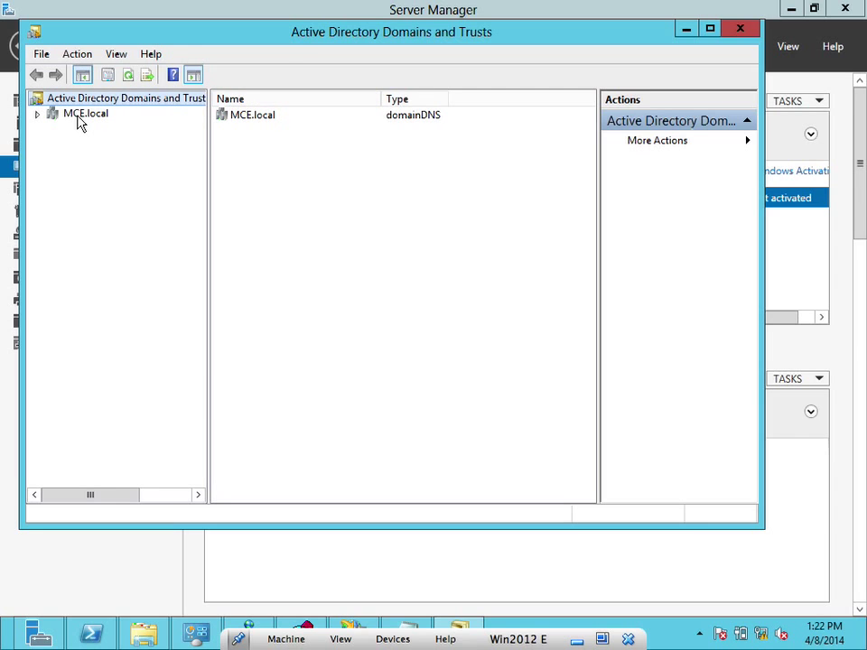
pyautogui.rightClick(107, 103)
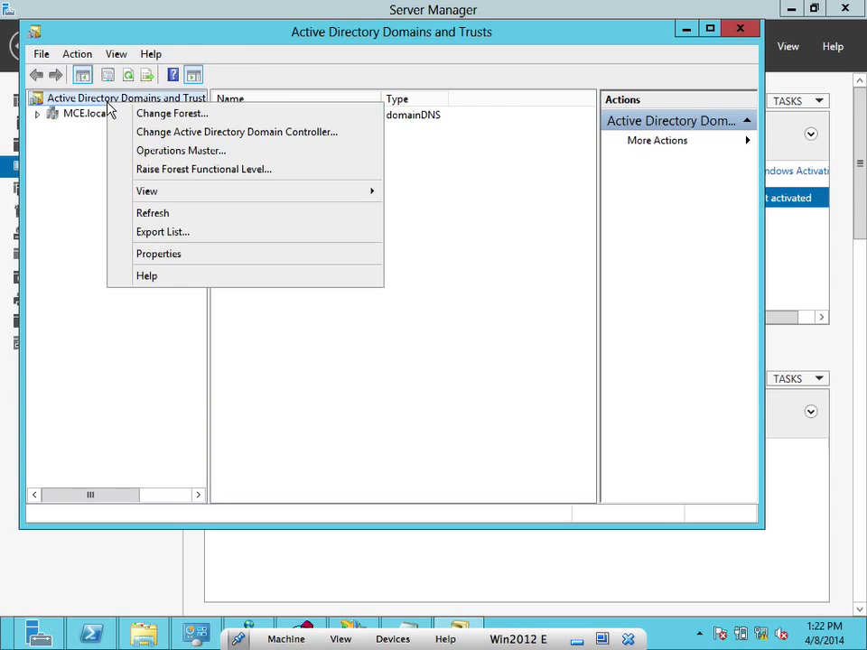
pyautogui.click(160, 255)
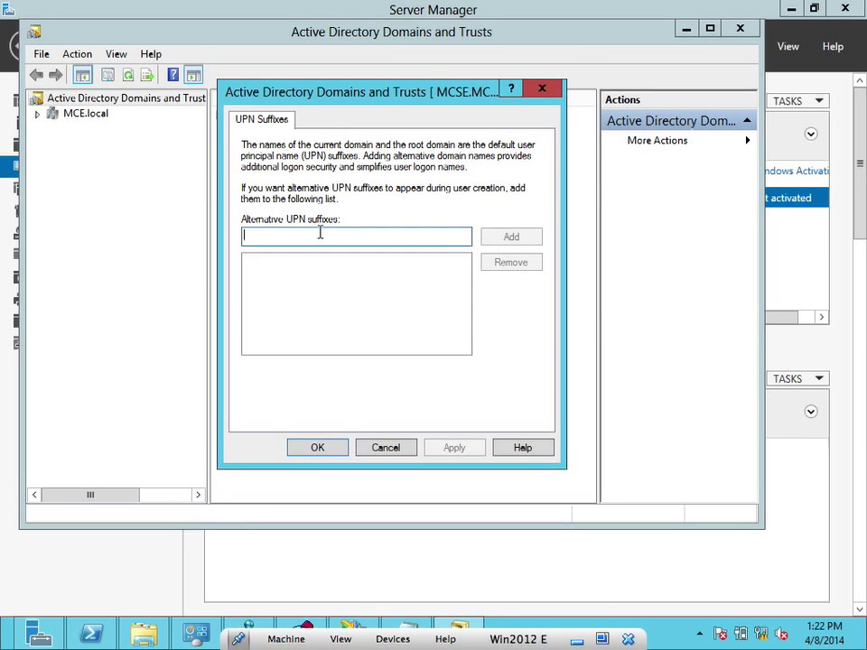
pyautogui.write('toini.edu.')
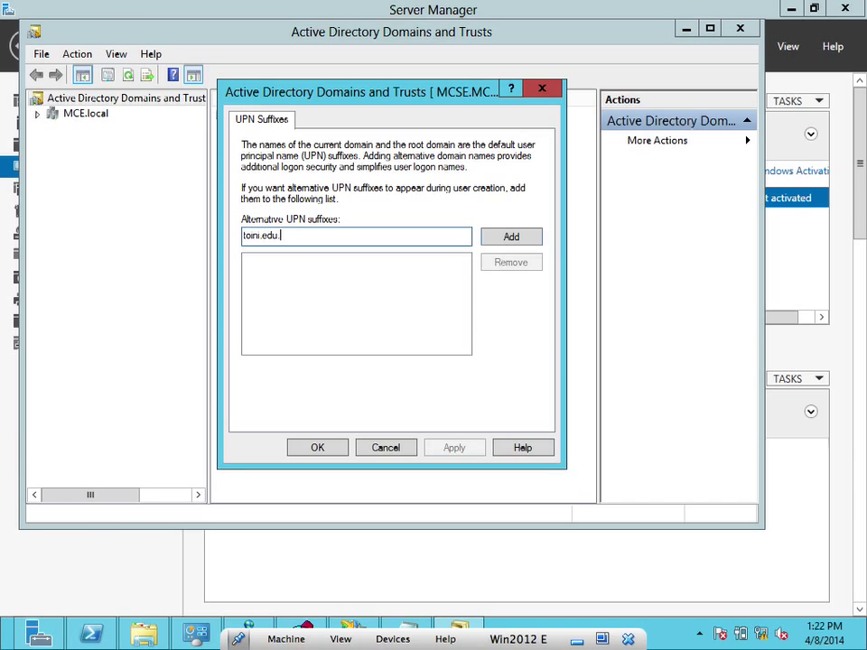
pyautogui.write('a')
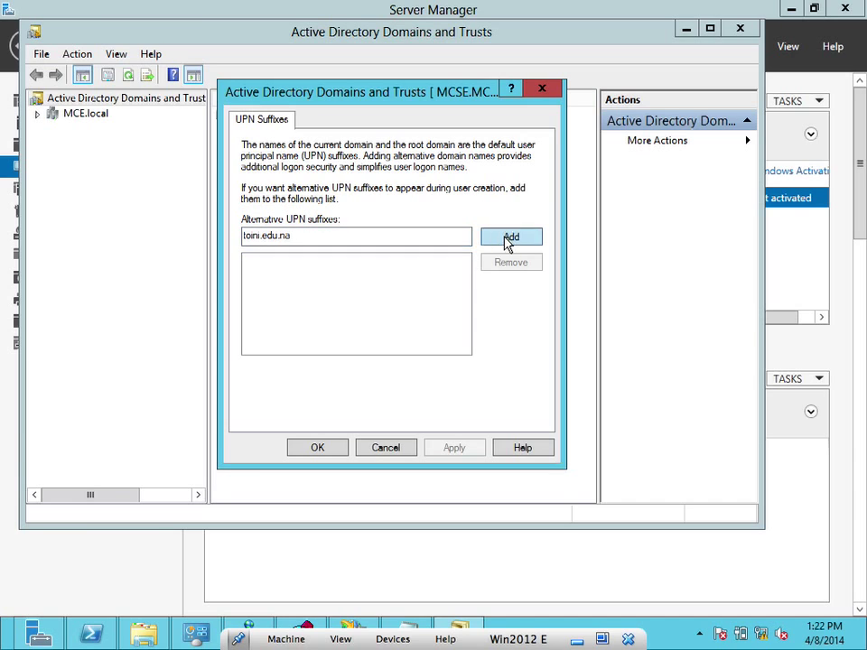
pyautogui.click(507, 241)
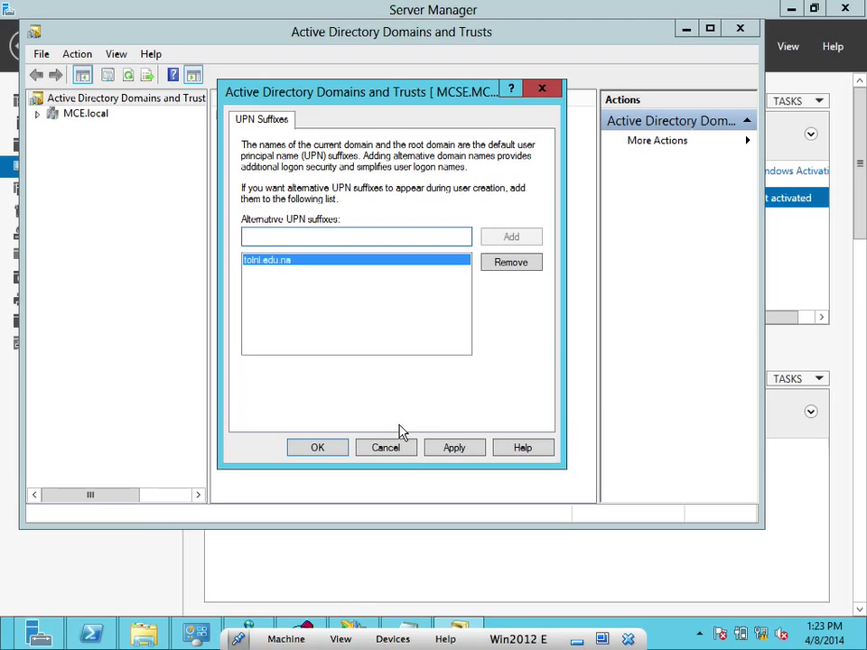
pyautogui.click(454, 449)
pyautogui.click(318, 450)
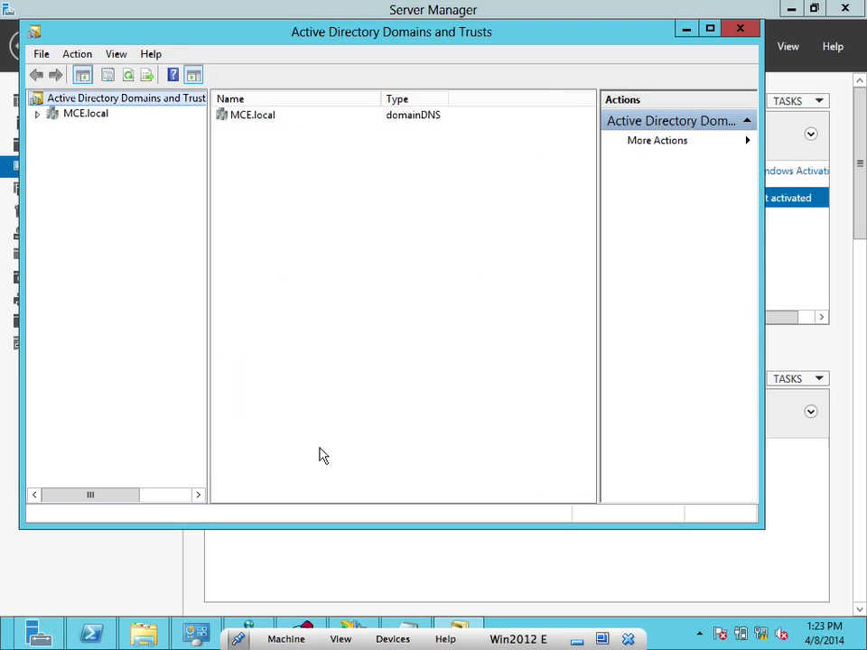
pyautogui.click(685, 30)
# Open Active Directory Users and Computers, list MCE.local's Users container, and widen the Name column
pyautogui.click(740, 49)
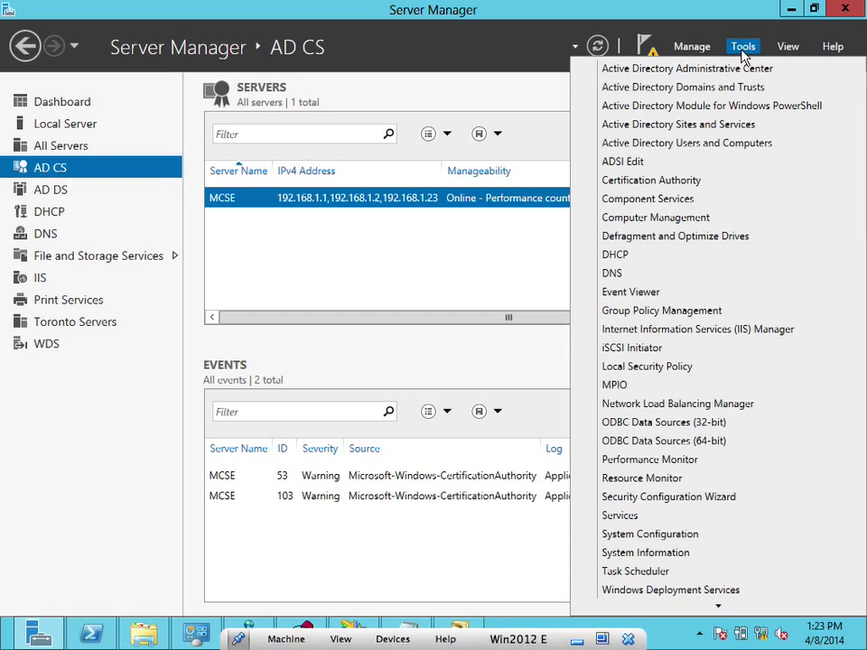
pyautogui.click(702, 146)
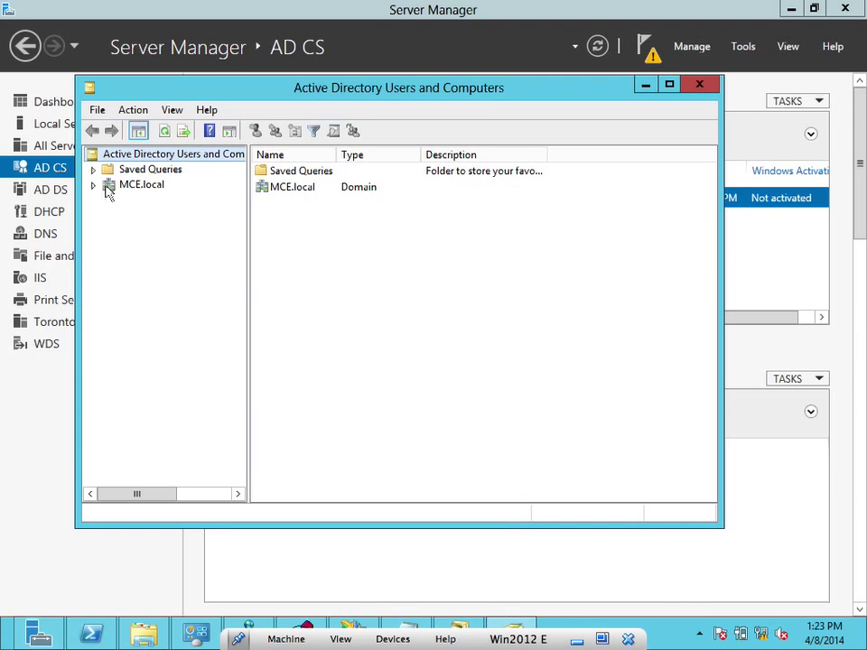
pyautogui.click(92, 184)
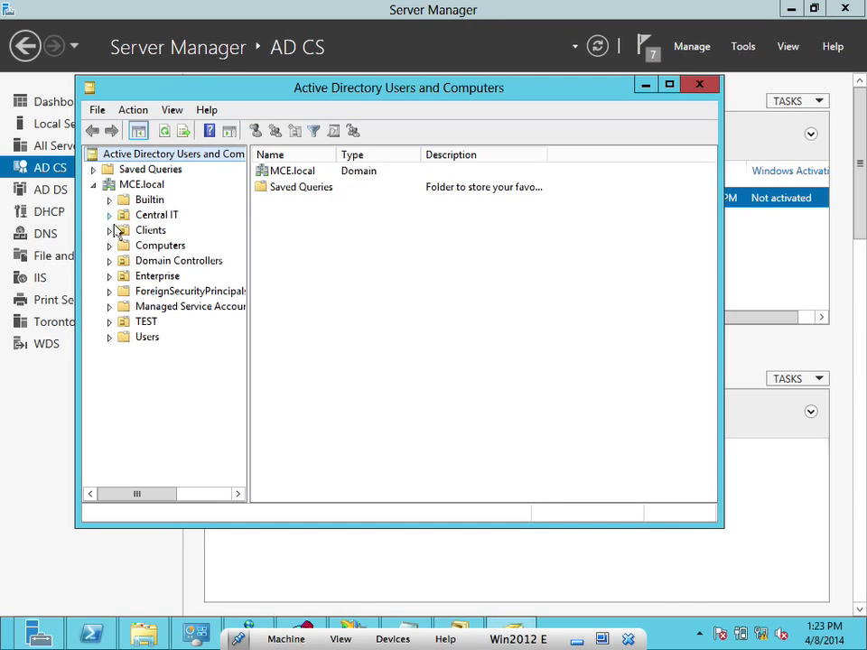
pyautogui.click(111, 338)
pyautogui.click(130, 340)
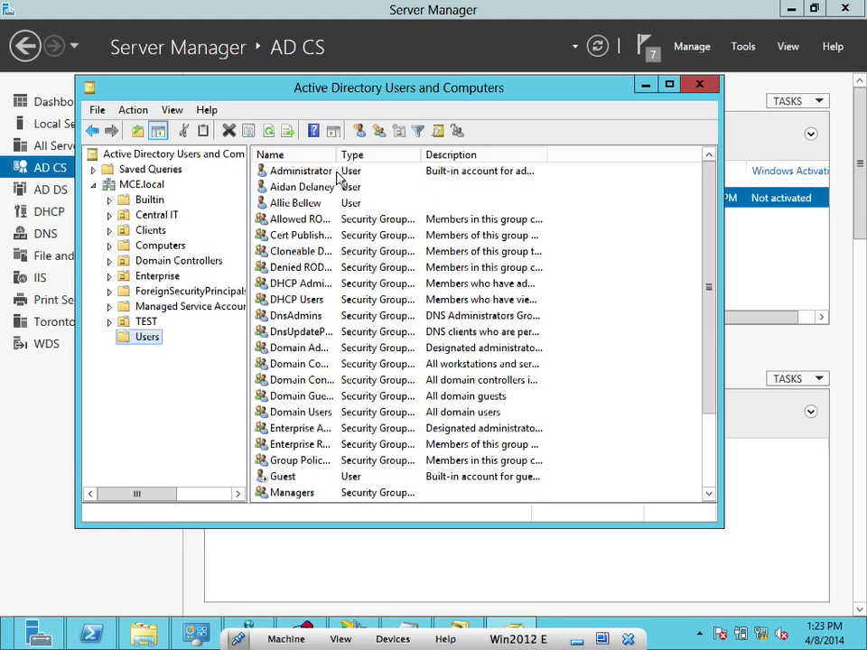
pyautogui.moveTo(337, 154); pyautogui.dragTo(428, 160)
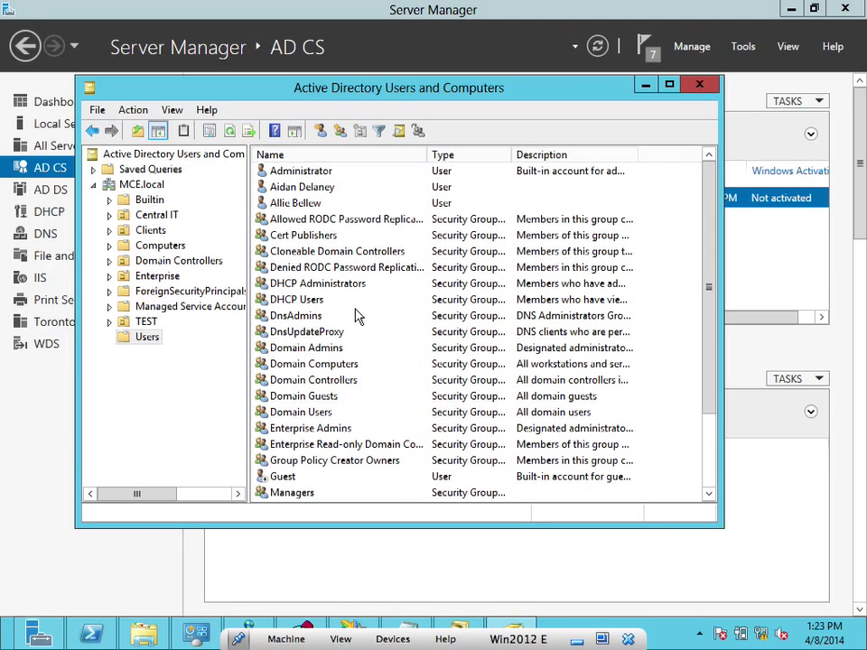
# Select Enterprise Admins, cancel the accidental rename, and open the Users container's context menu
pyautogui.click(316, 432)
pyautogui.rightClick(316, 431)
pyautogui.click(292, 432)
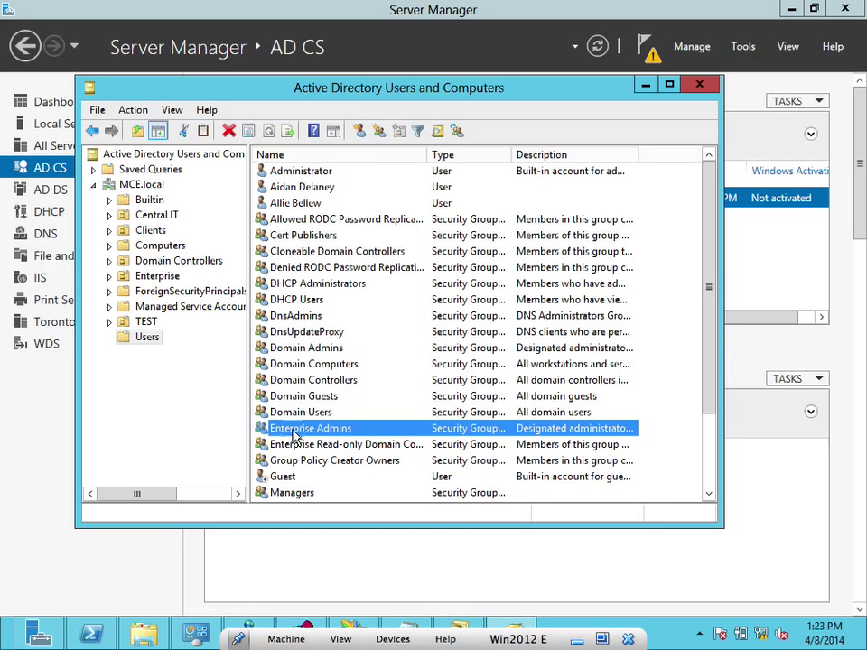
pyautogui.press('Escape')
pyautogui.rightClick(666, 202)
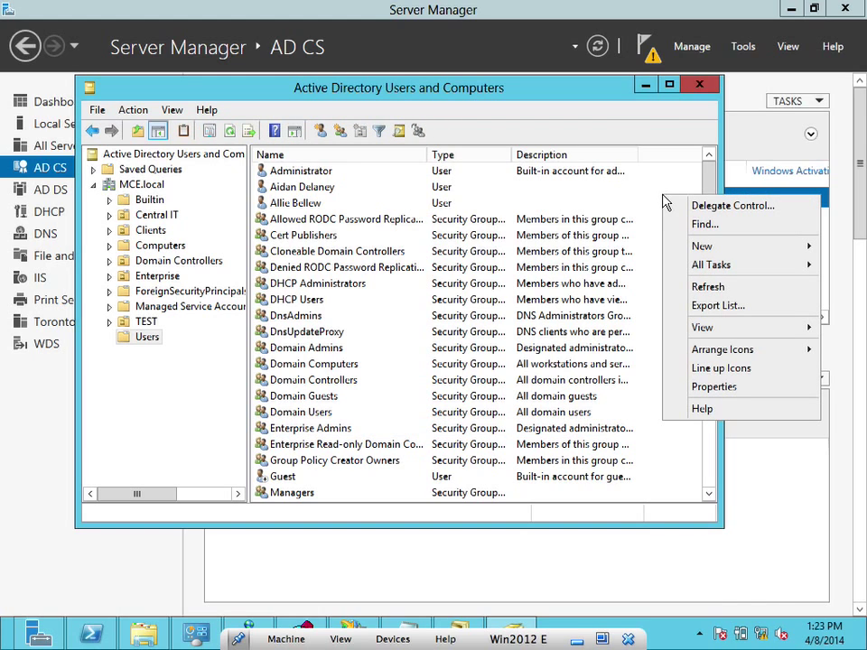
pyautogui.moveTo(706, 246)
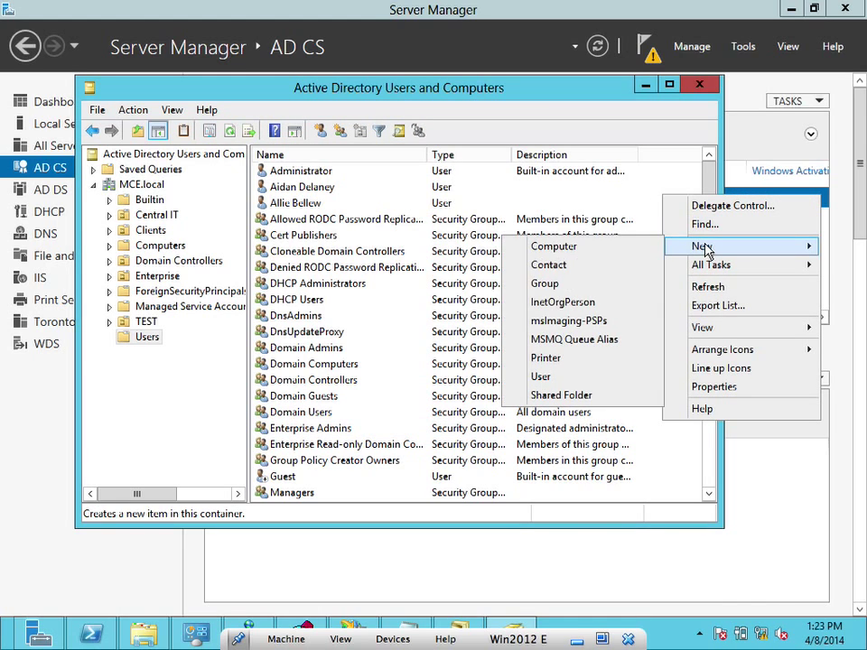
pyautogui.click(556, 376)
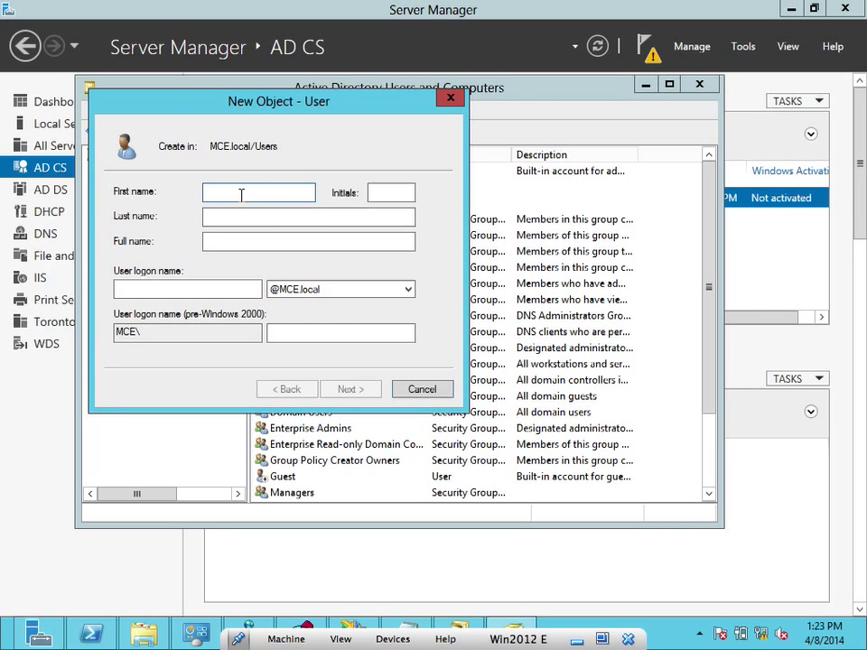
pyautogui.press('Tab')
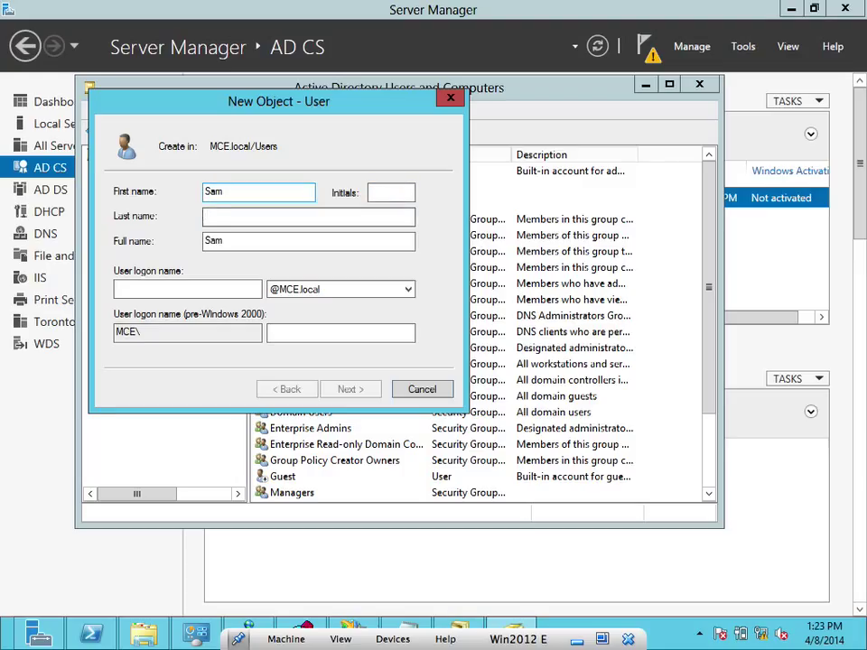
pyautogui.press('Tab')
pyautogui.press('Tab')
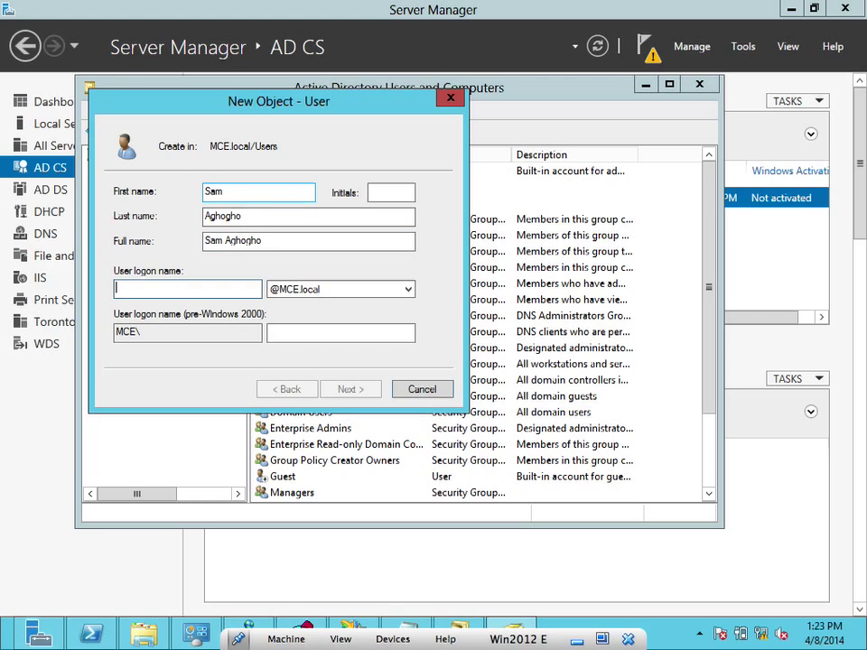
pyautogui.write('sa')
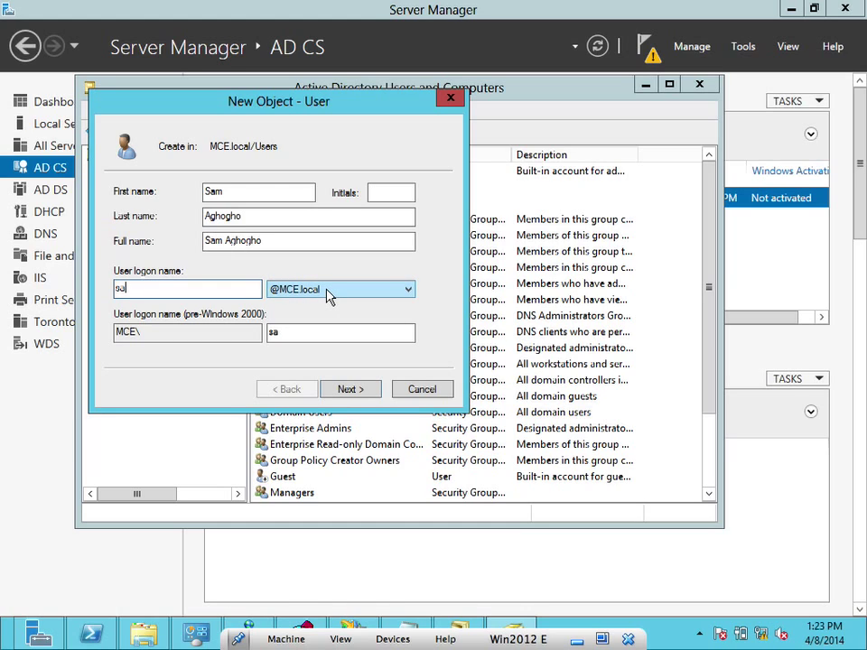
pyautogui.click(328, 290)
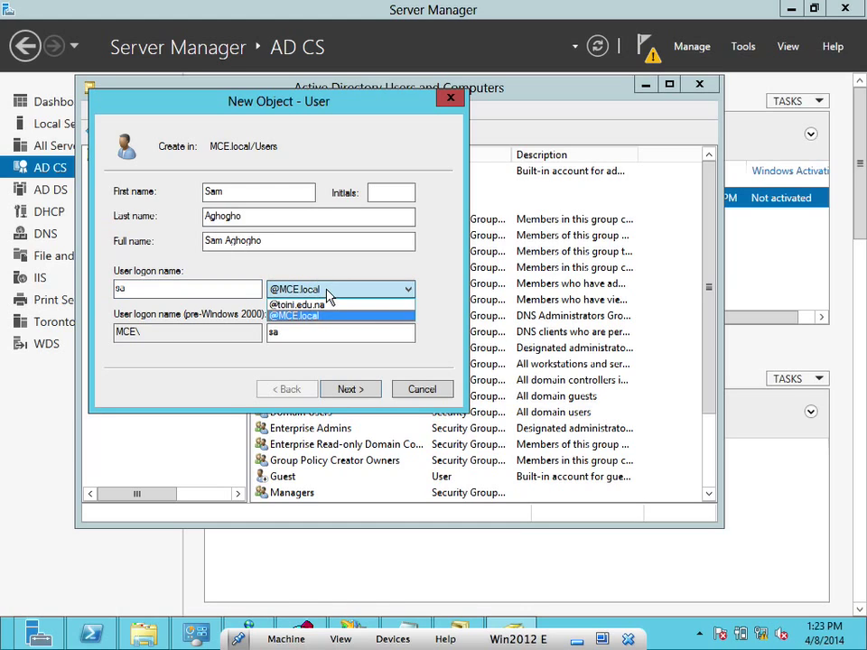
pyautogui.click(315, 304)
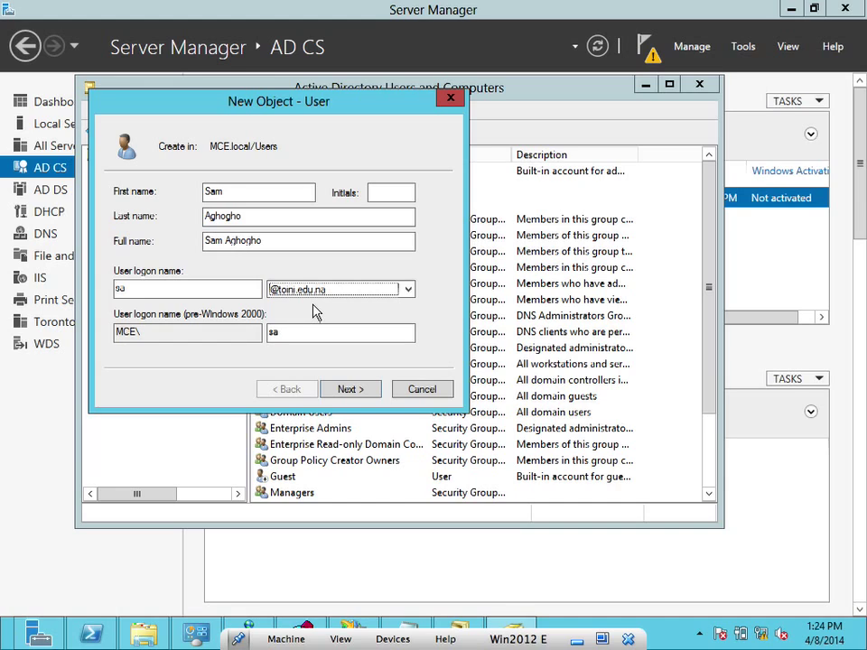
# Set and confirm the password, uncheck must-change, check cannot-change password, and finish creating the user
pyautogui.click(341, 389)
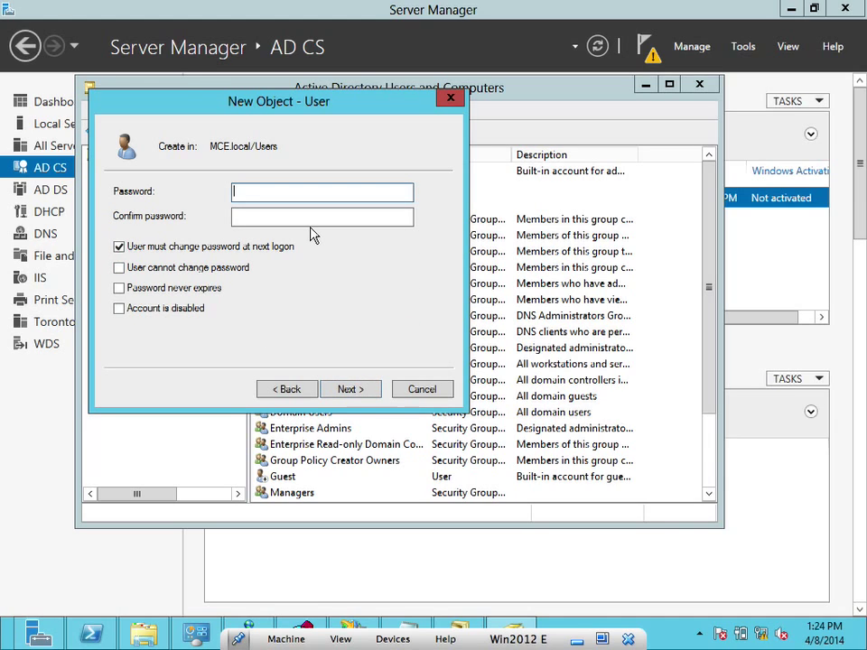
pyautogui.write('Pd')
pyautogui.press('Tab')
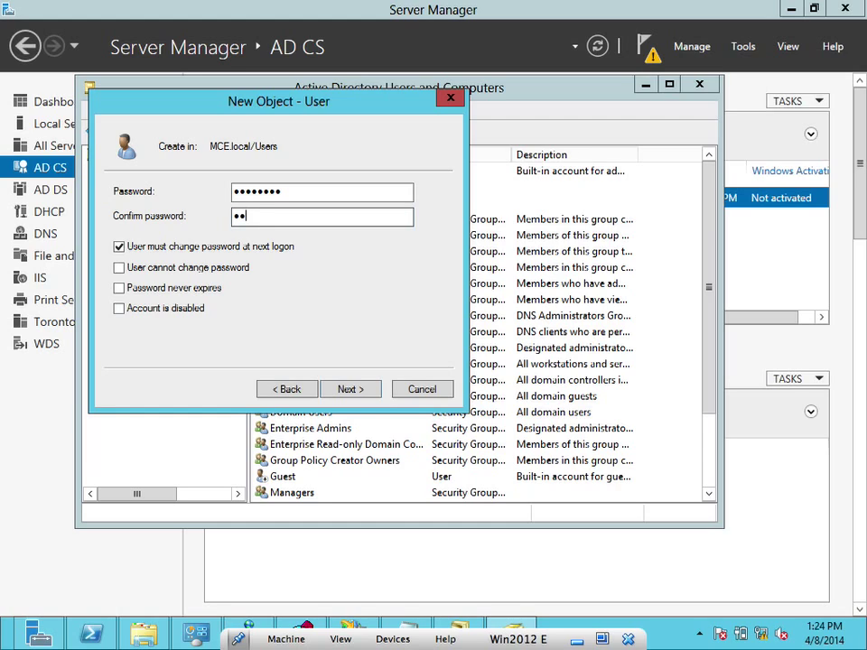
pyautogui.write('P@ssw0rd')
pyautogui.click(207, 248)
pyautogui.click(165, 268)
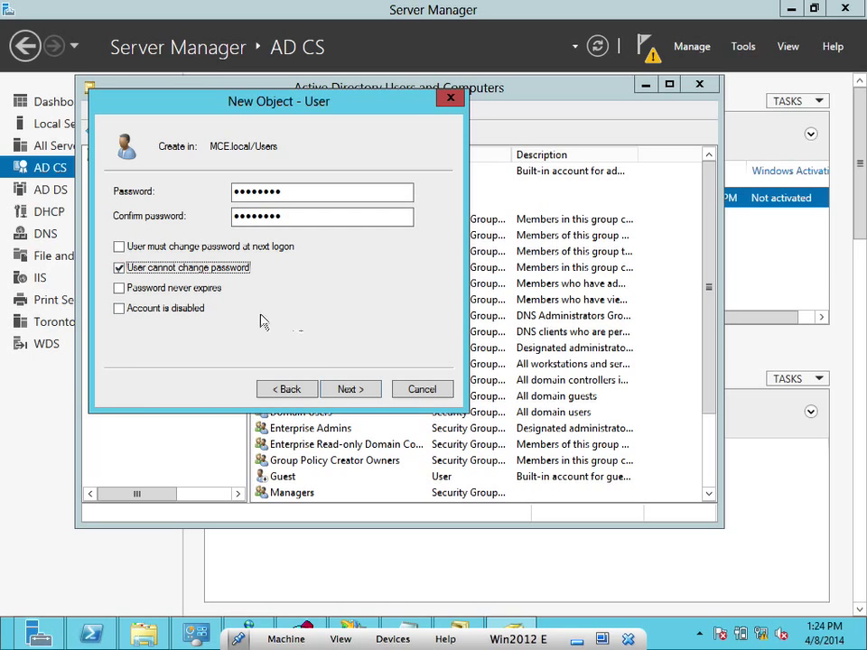
pyautogui.click(362, 387)
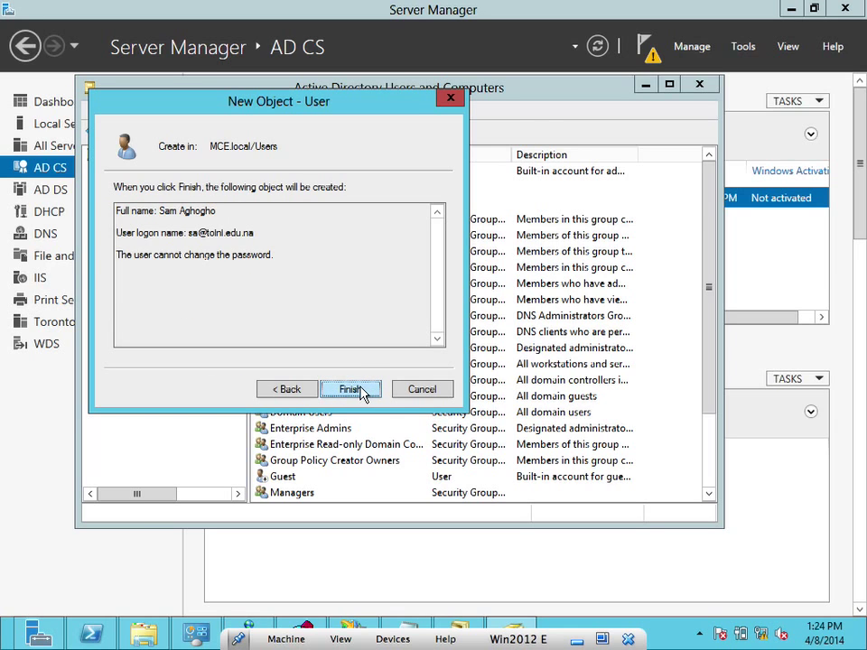
pyautogui.click(362, 390)
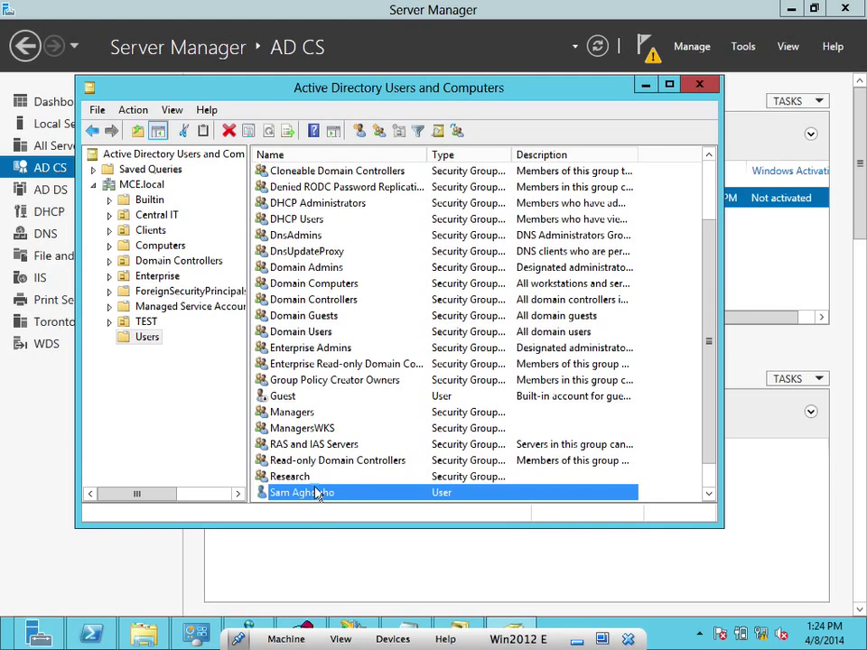
# Add the new user to the Enterprise Admins group via Check Names, then return to Server Manager
pyautogui.rightClick(318, 492)
pyautogui.click(385, 258)
pyautogui.write('En')
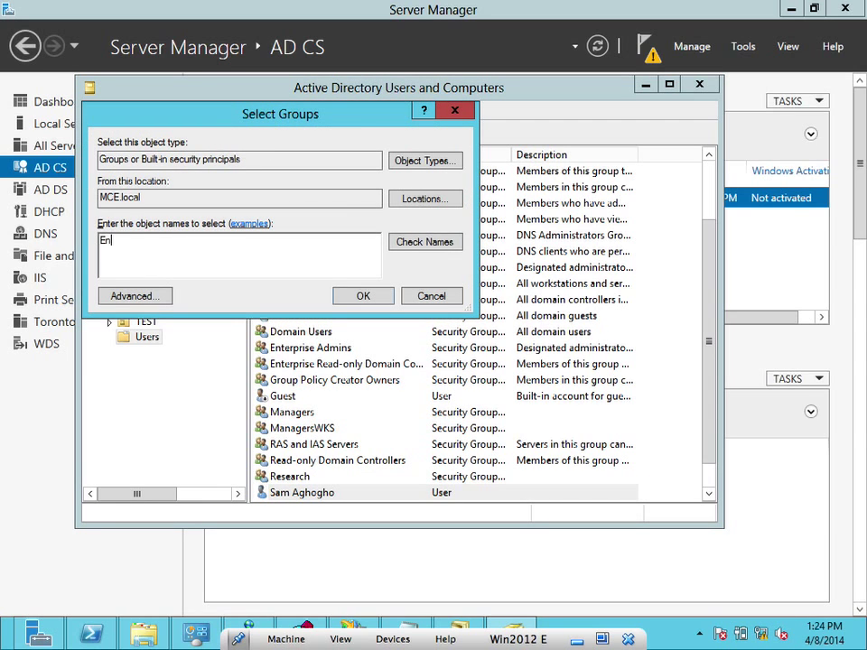
pyautogui.write('ter')
pyautogui.click(454, 248)
pyautogui.click(218, 242)
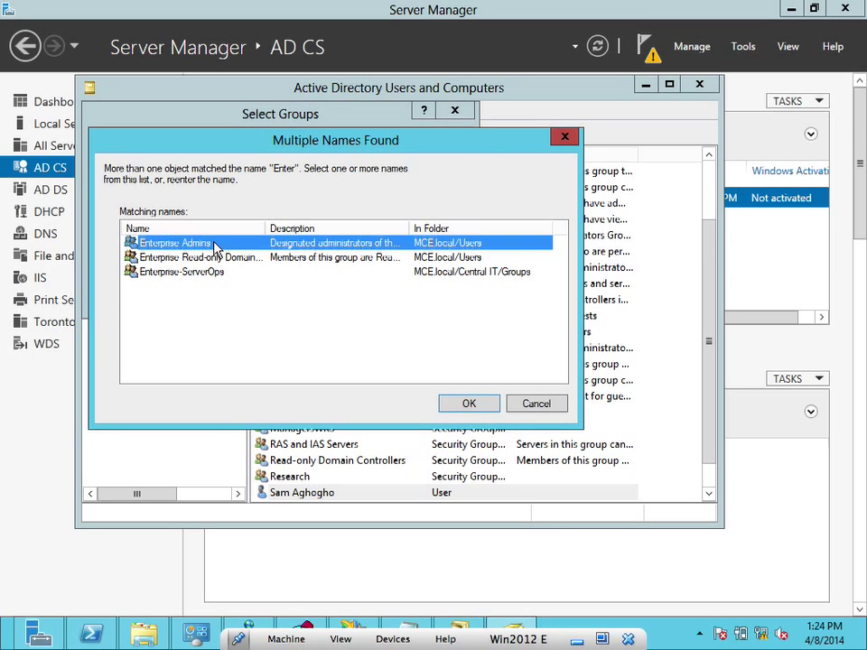
pyautogui.click(468, 406)
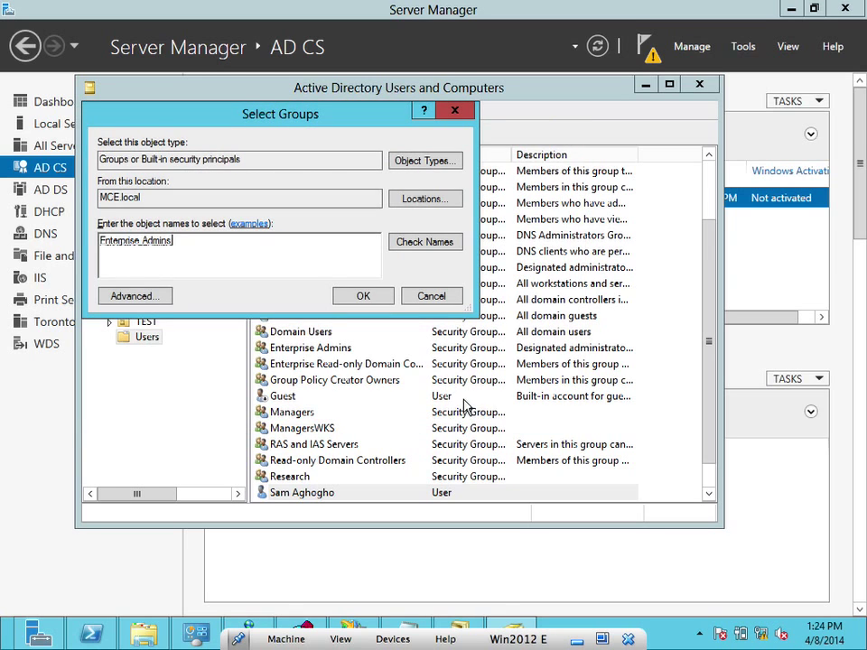
pyautogui.click(349, 297)
pyautogui.click(567, 380)
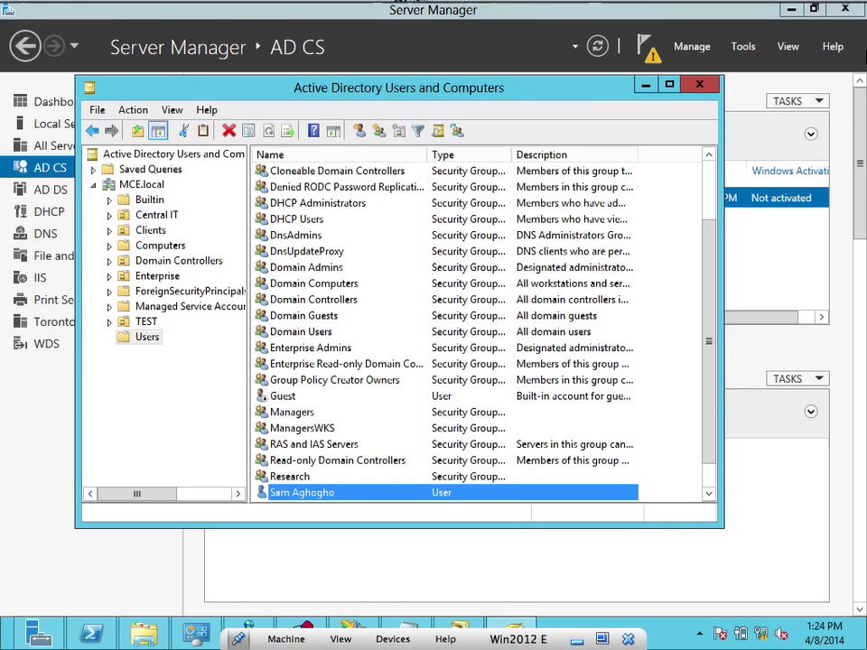
pyautogui.moveTo(864, 54)
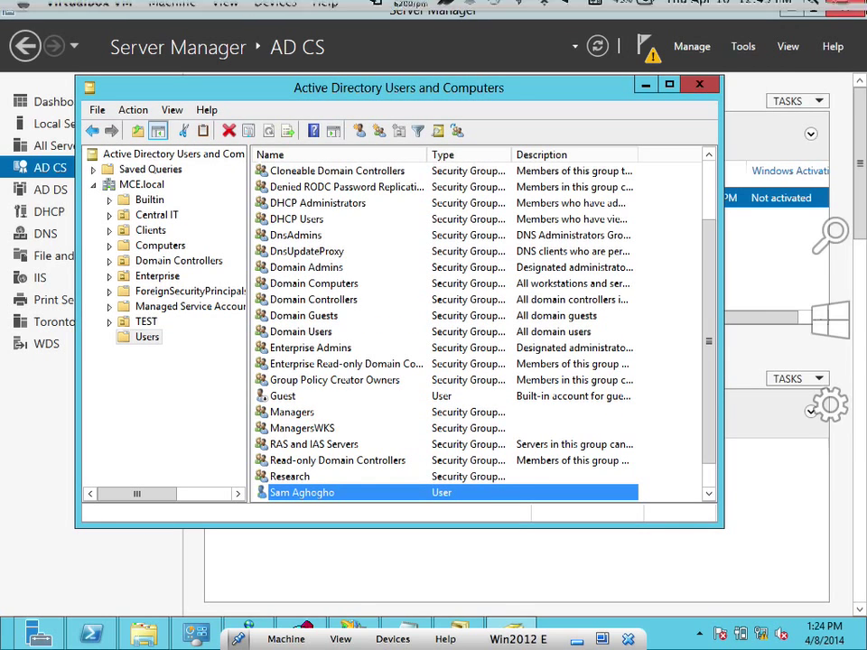
pyautogui.click(860, 34)
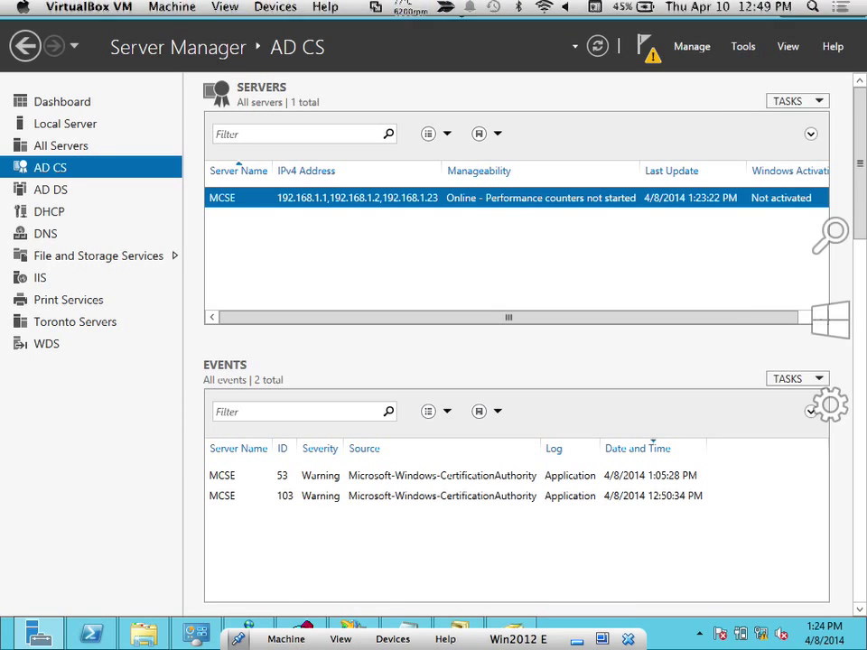
# Lock the Administrator session, switch user, and send Ctrl-Alt-Del from the VirtualBox menu
pyautogui.click(827, 327)
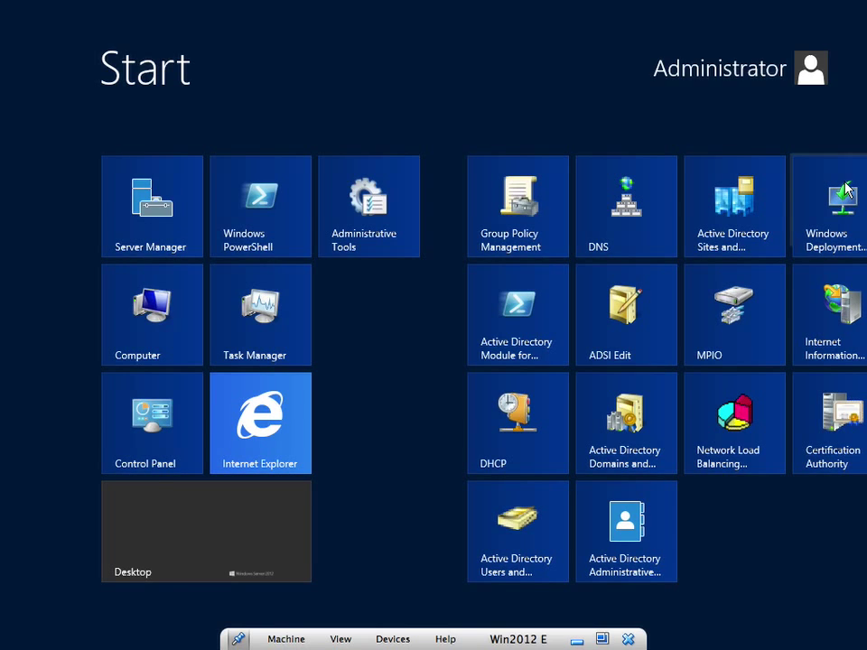
pyautogui.click(809, 69)
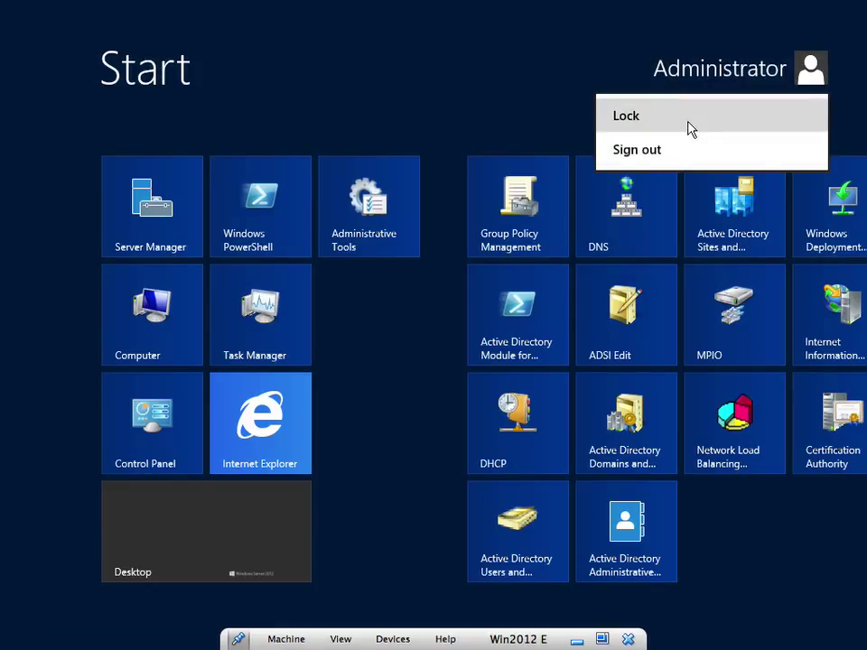
pyautogui.click(690, 128)
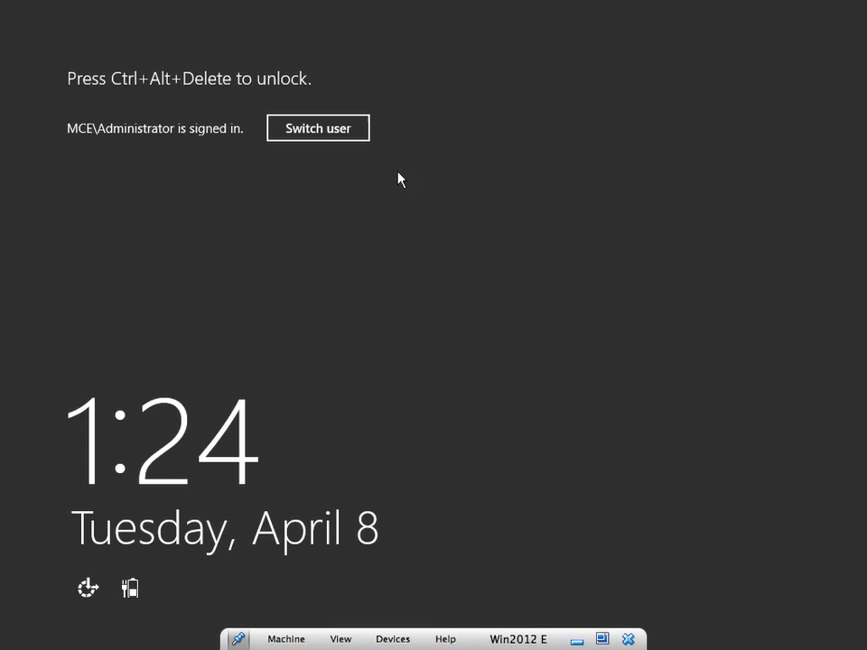
pyautogui.click(340, 132)
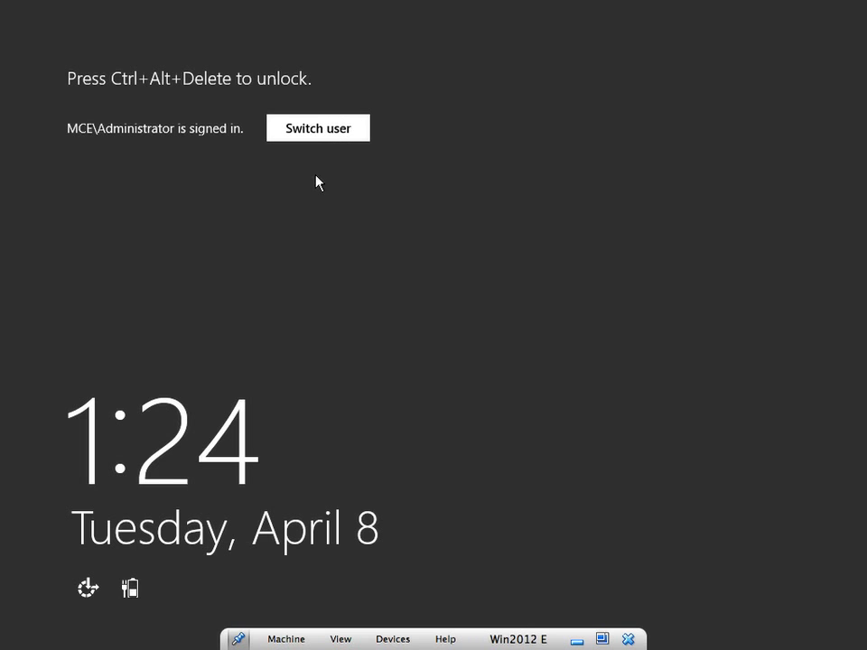
pyautogui.click(329, 135)
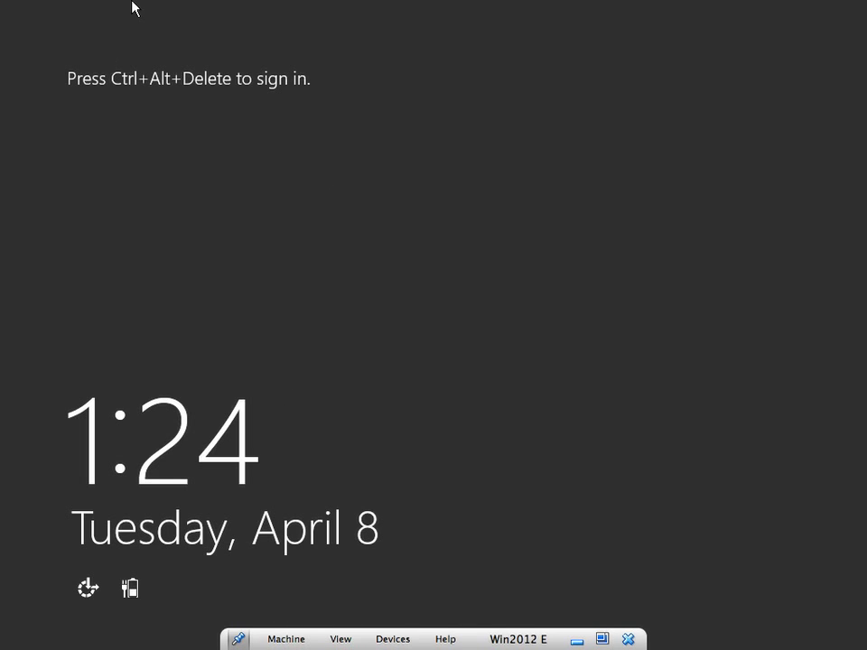
pyautogui.moveTo(132, 5)
pyautogui.click(168, 9)
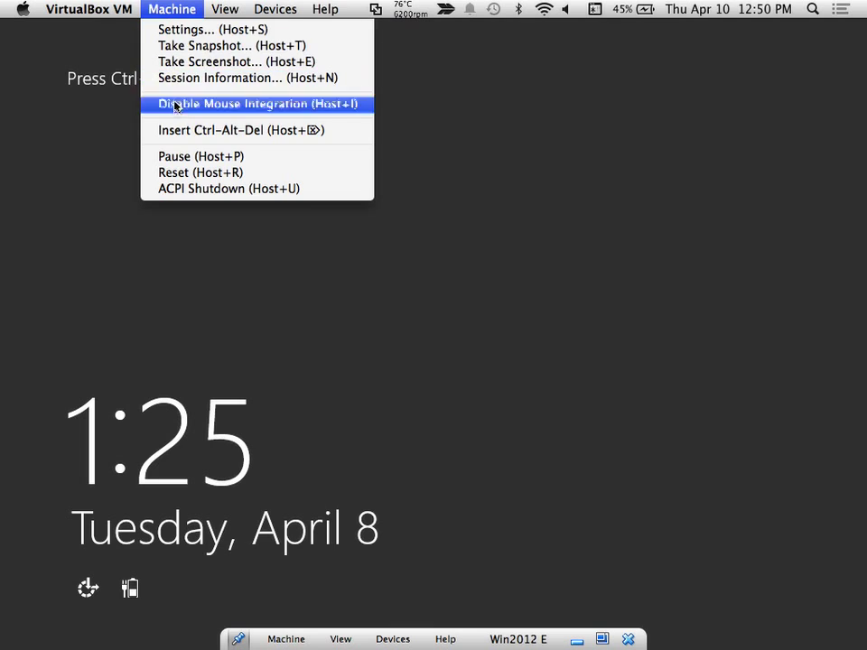
pyautogui.click(178, 131)
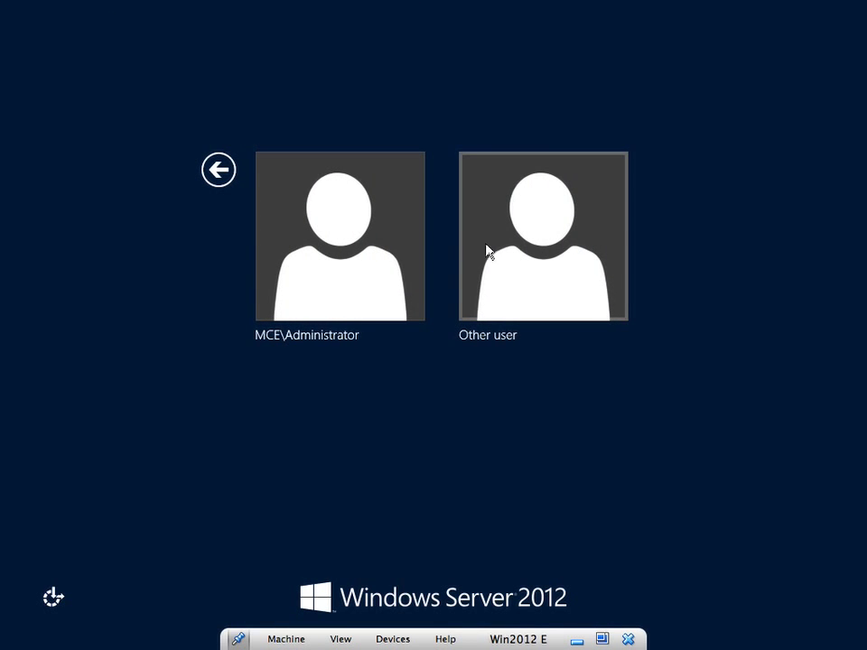
# Sign in as Other user with the new user's toini.edu.na logon name and password
pyautogui.click(488, 251)
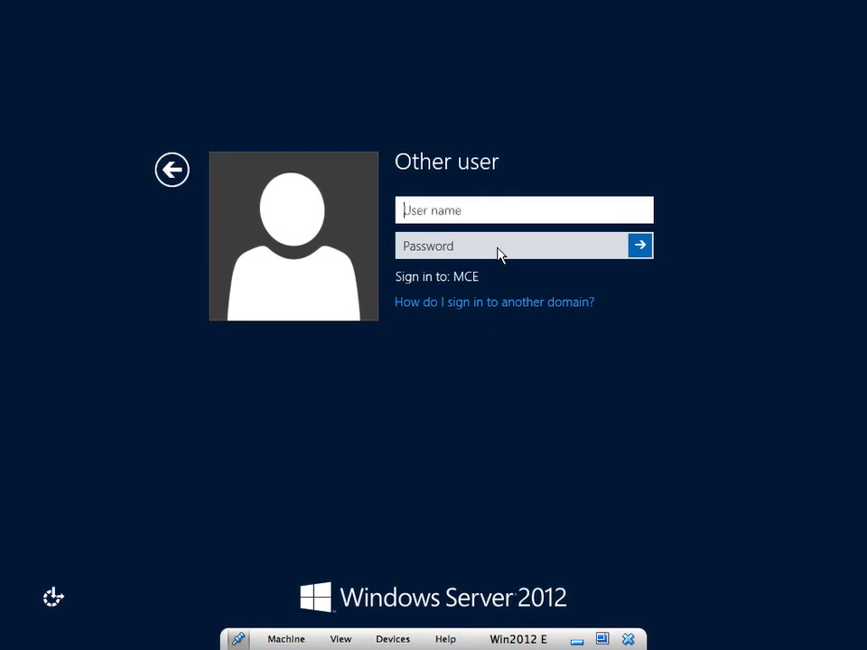
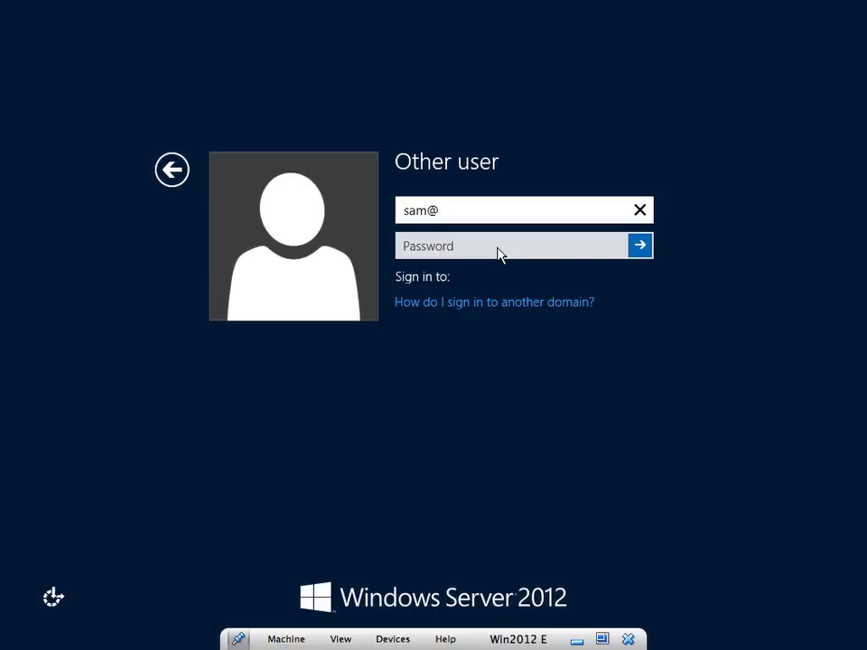
pyautogui.click(498, 250)
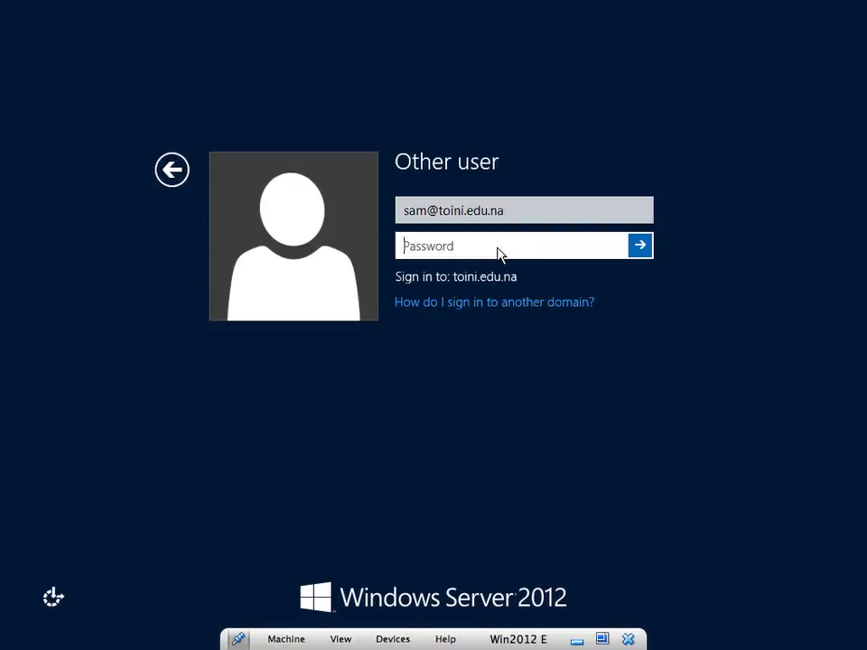
pyautogui.write('Pa$$w0rd')
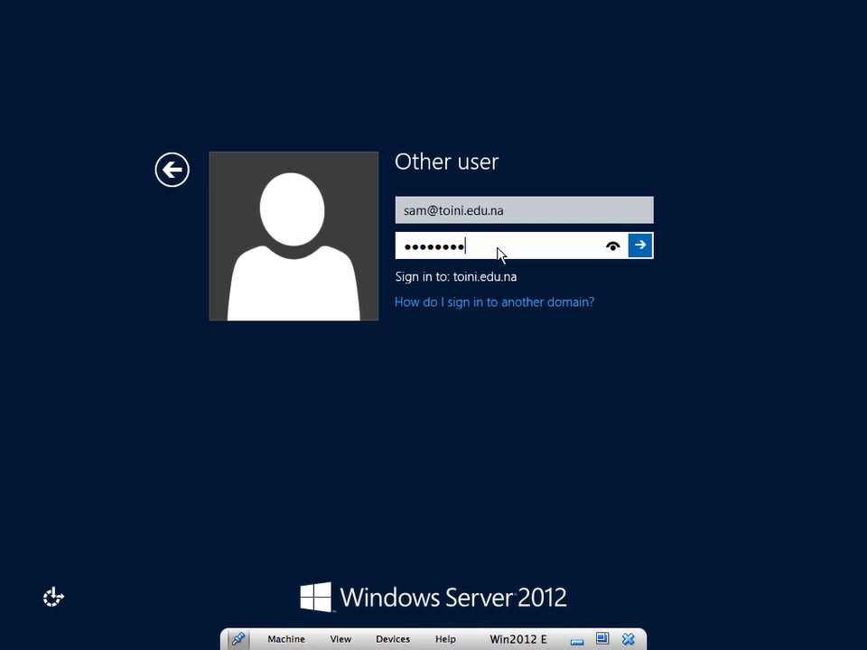
pyautogui.press('Return')
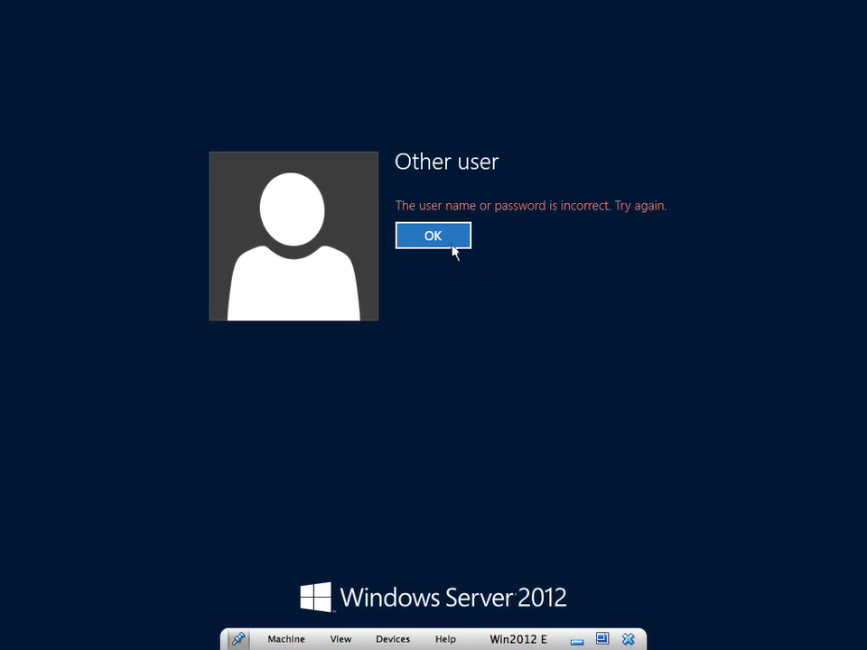
# After the failed attempts, remove the extra letter from the user name, re-enter the password, and sign in
pyautogui.click(446, 236)
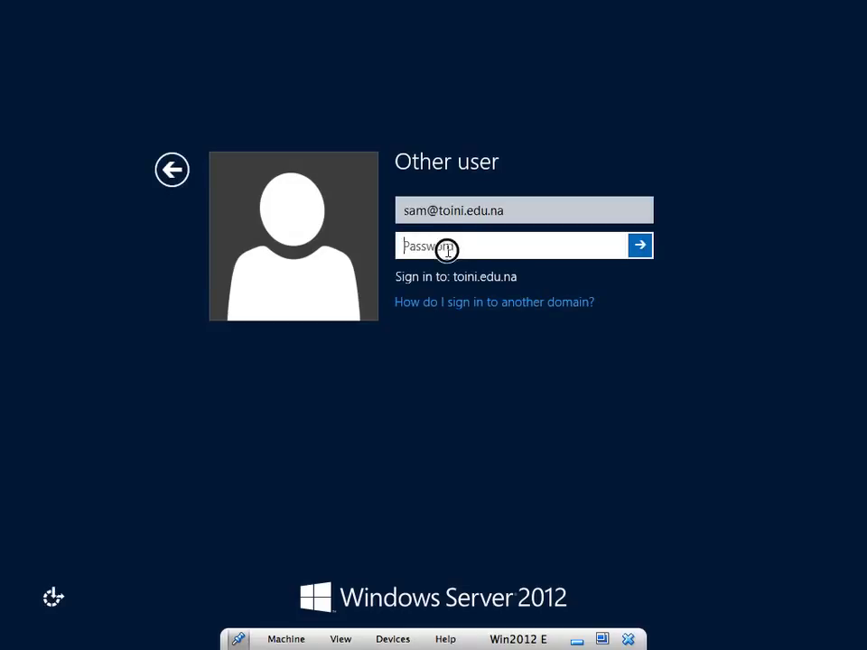
pyautogui.write('••')
pyautogui.write('****')
pyautogui.press('Return')
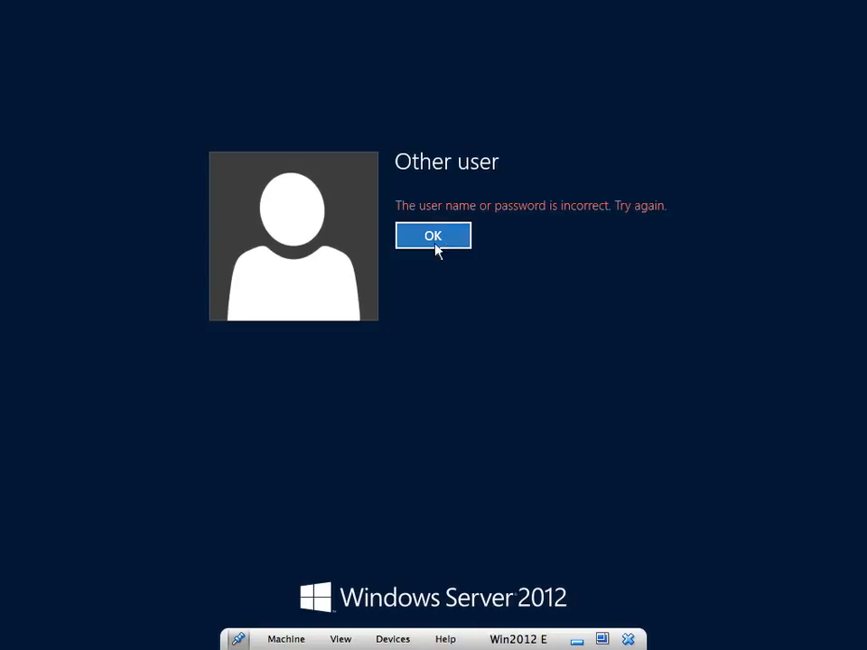
pyautogui.click(439, 244)
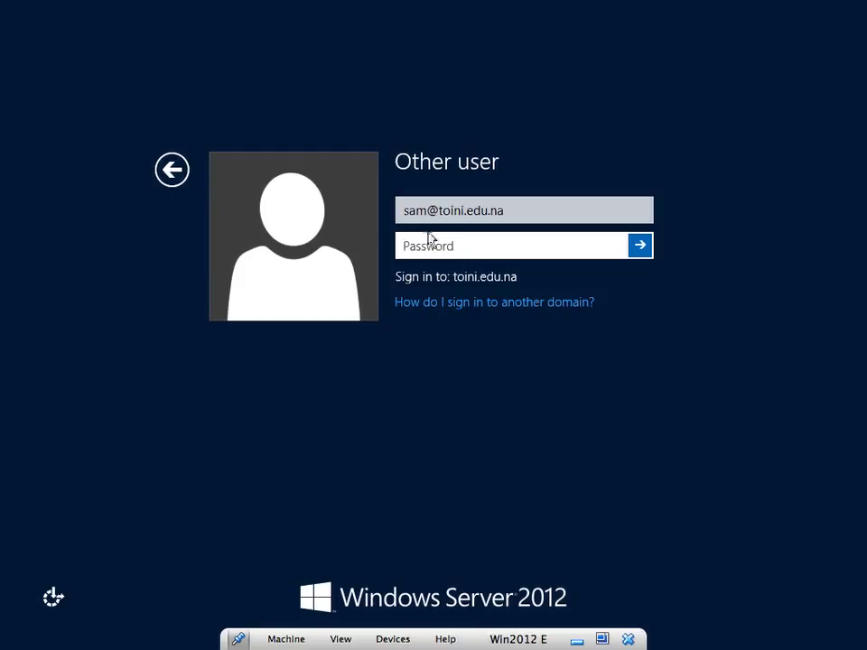
pyautogui.click(424, 209)
pyautogui.press('BackSpace')
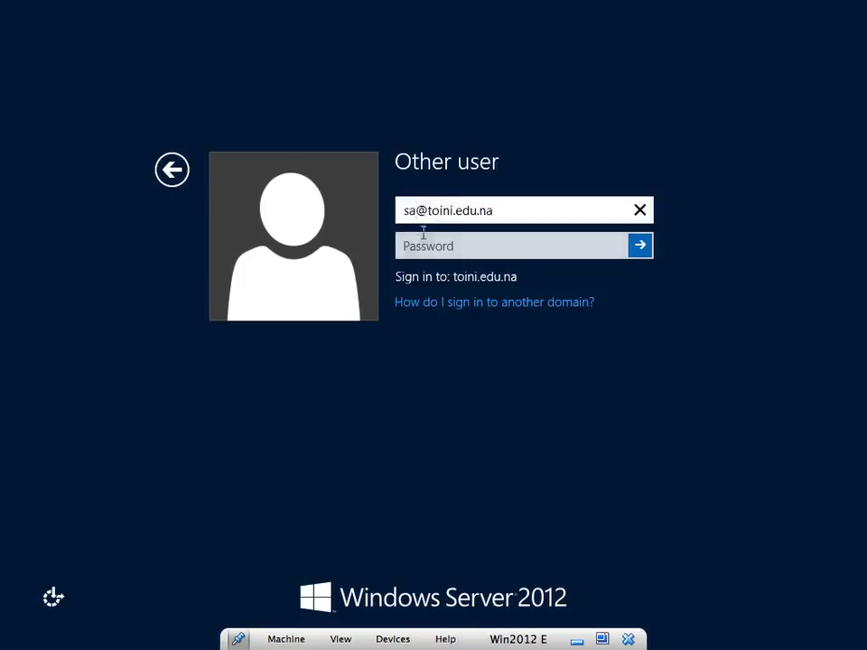
pyautogui.click(417, 249)
pyautogui.write('••')
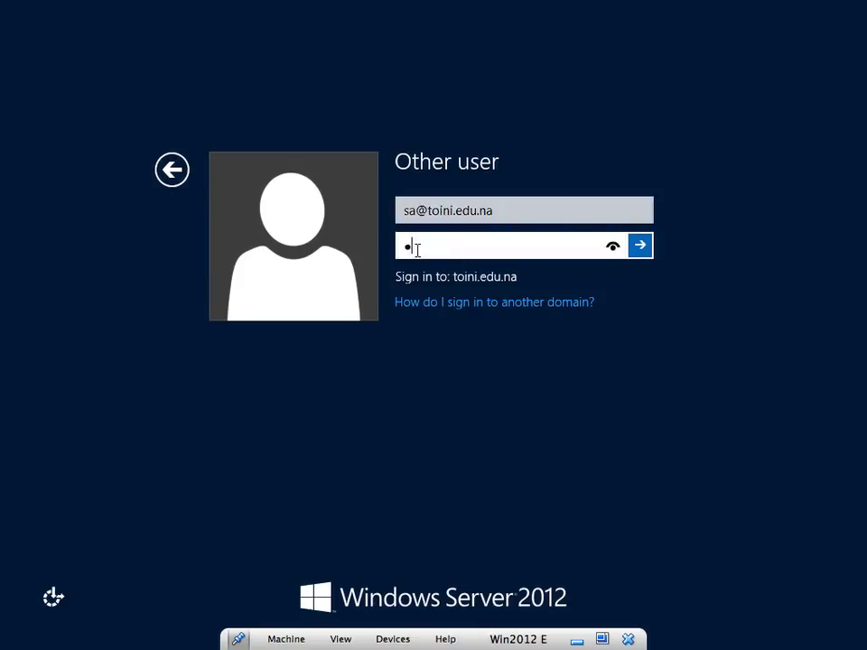
pyautogui.write('•••••')
pyautogui.press('Return')
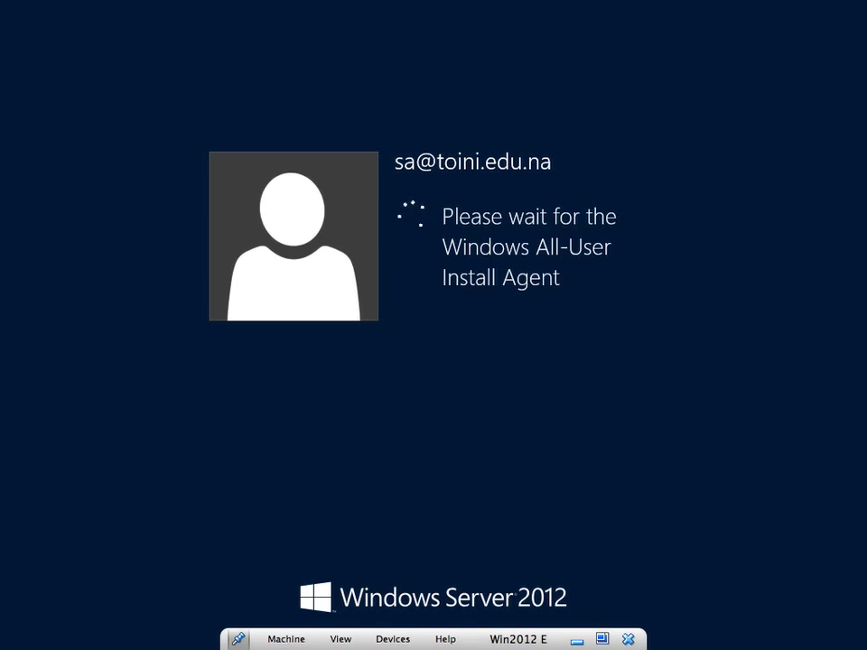
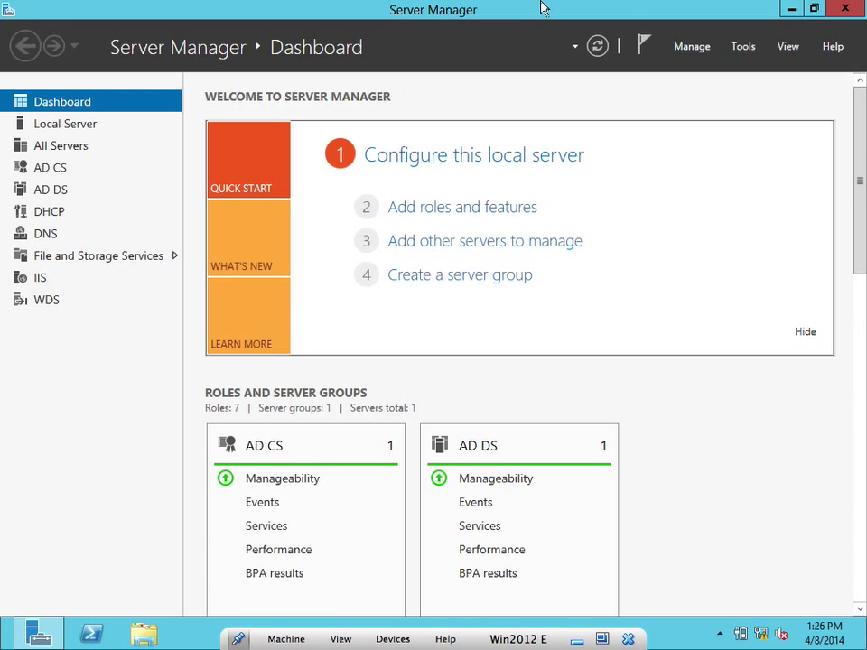
# Sign out of the current Windows session from the Start screen's user tile
pyautogui.moveTo(863, 9)
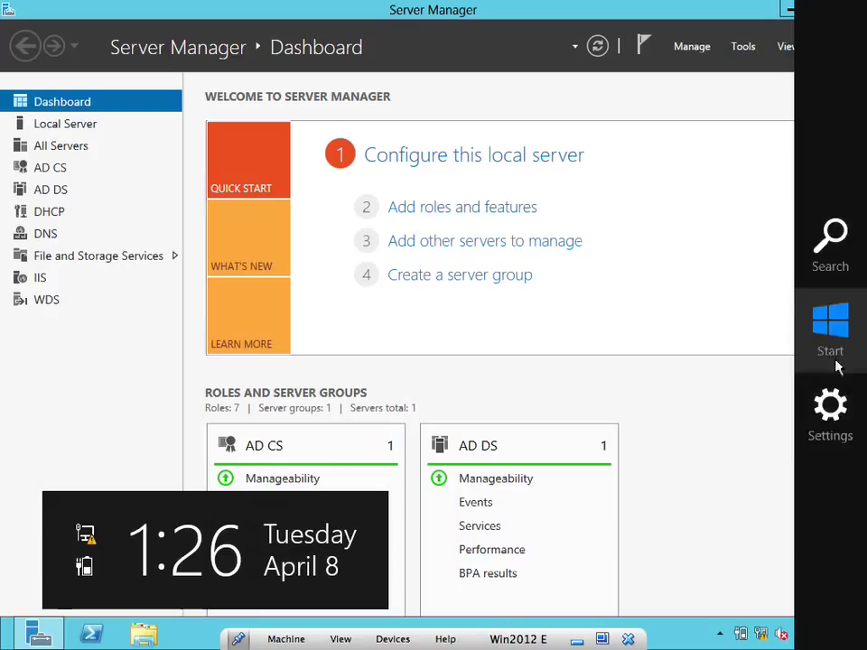
pyautogui.click(838, 351)
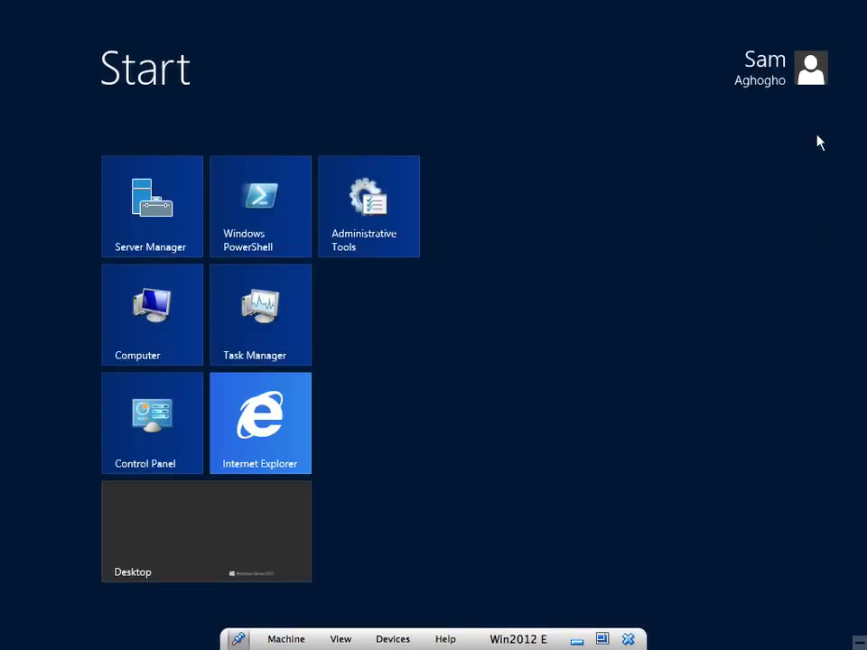
pyautogui.click(808, 73)
pyautogui.click(710, 149)
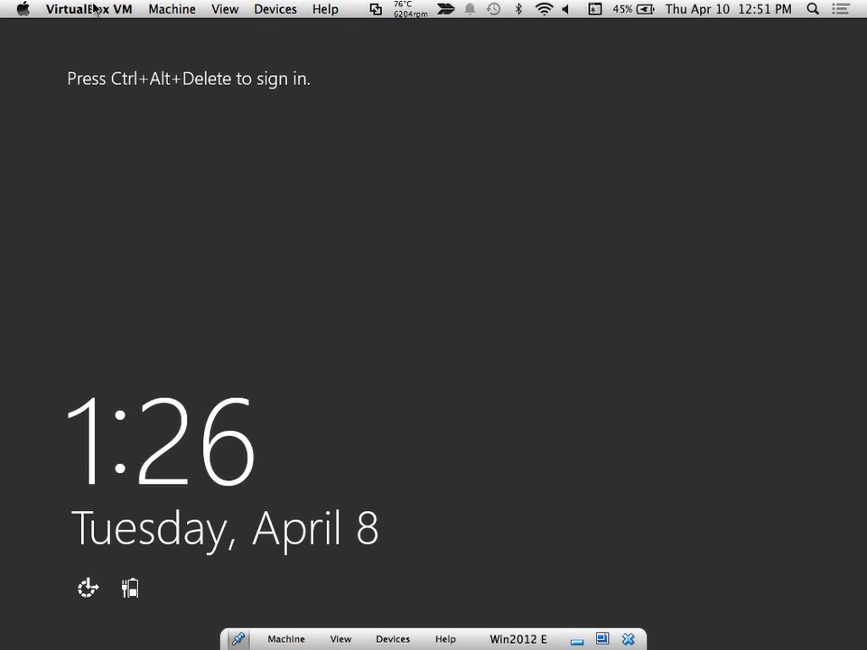
# Send Ctrl-Alt-Del from the VirtualBox Machine menu, then return to the lock screen
pyautogui.click(155, 9)
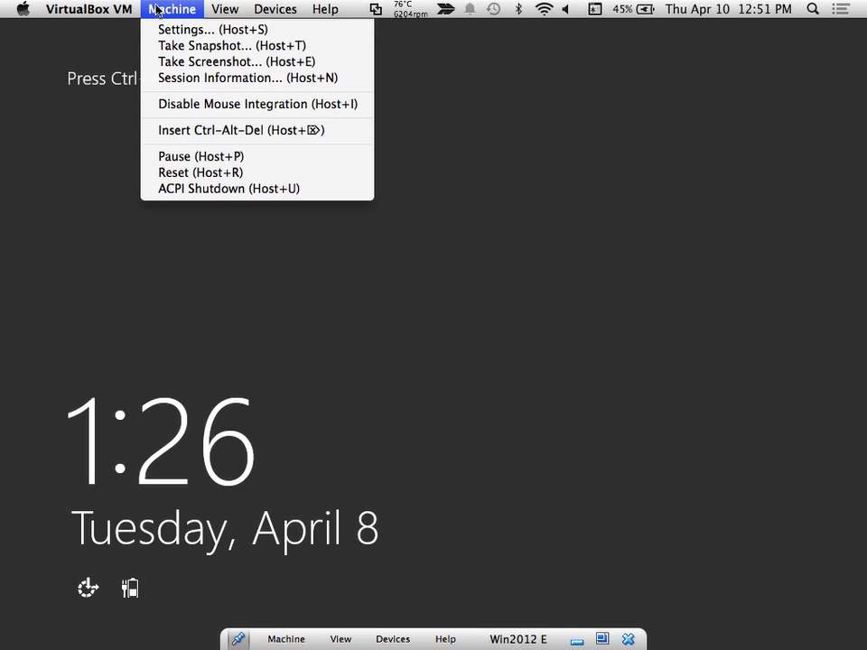
pyautogui.click(200, 130)
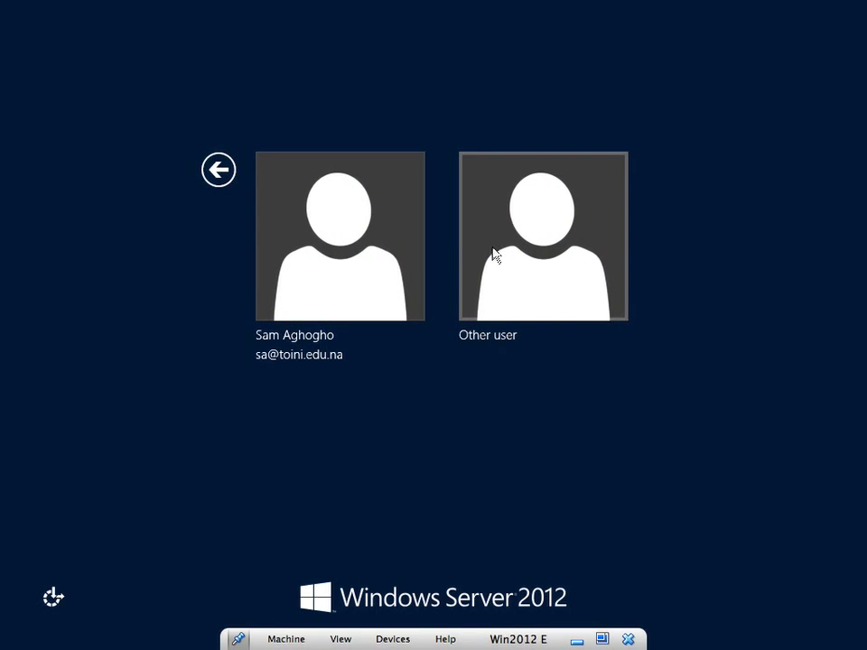
pyautogui.click(218, 169)
# Turn off VirtualBox mouse integration, resend Ctrl-Alt-Del, and pick the Other user tile
pyautogui.moveTo(63, 7)
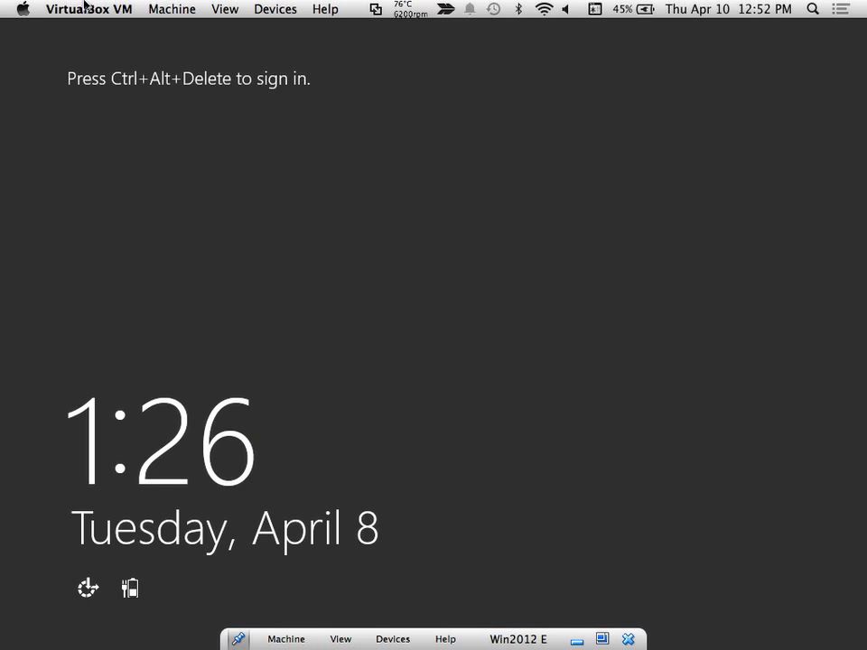
pyautogui.click(160, 11)
pyautogui.click(233, 107)
pyautogui.click(155, 11)
pyautogui.click(188, 135)
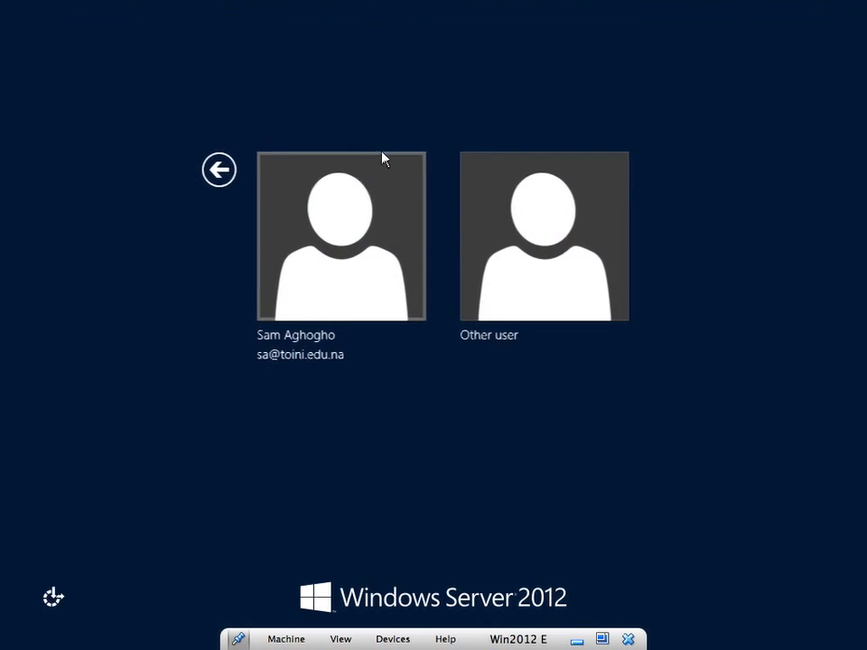
pyautogui.click(509, 258)
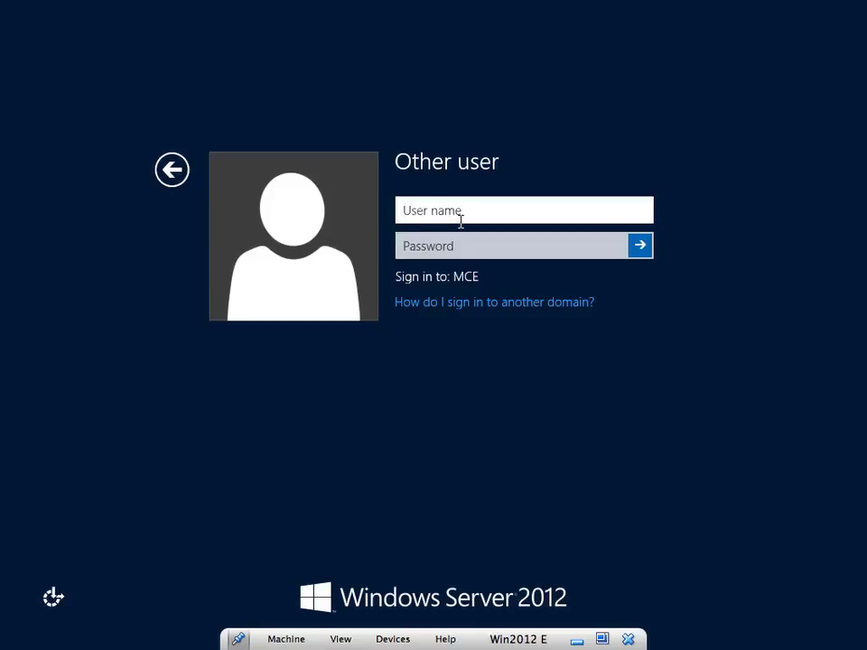
# Try signing in as Administrator with the account password and dismiss the rejection
pyautogui.write('Adminis')
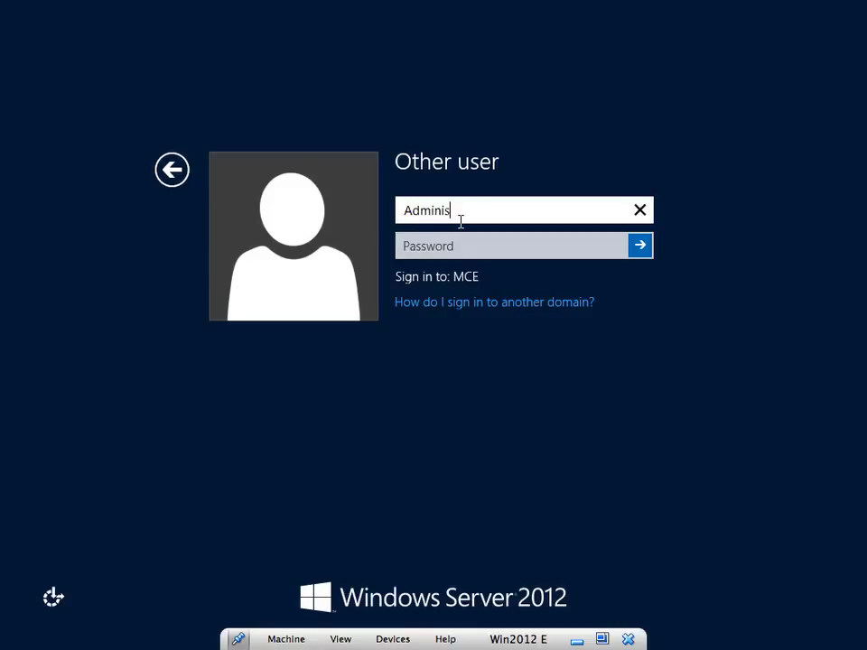
pyautogui.write('trator')
pyautogui.press('Tab')
pyautogui.write('P@ssw0rd')
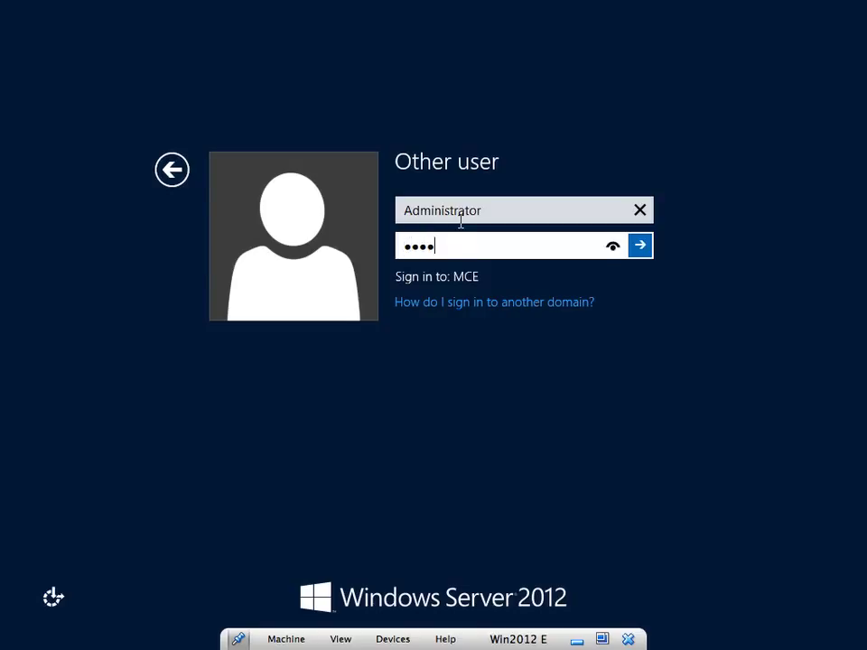
pyautogui.write('!')
pyautogui.press('Return')
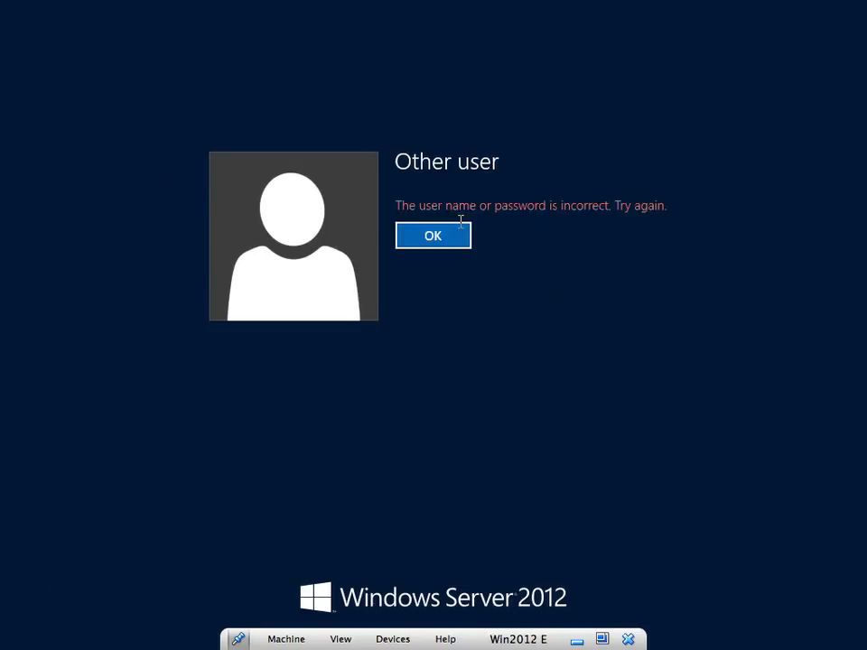
pyautogui.click(461, 226)
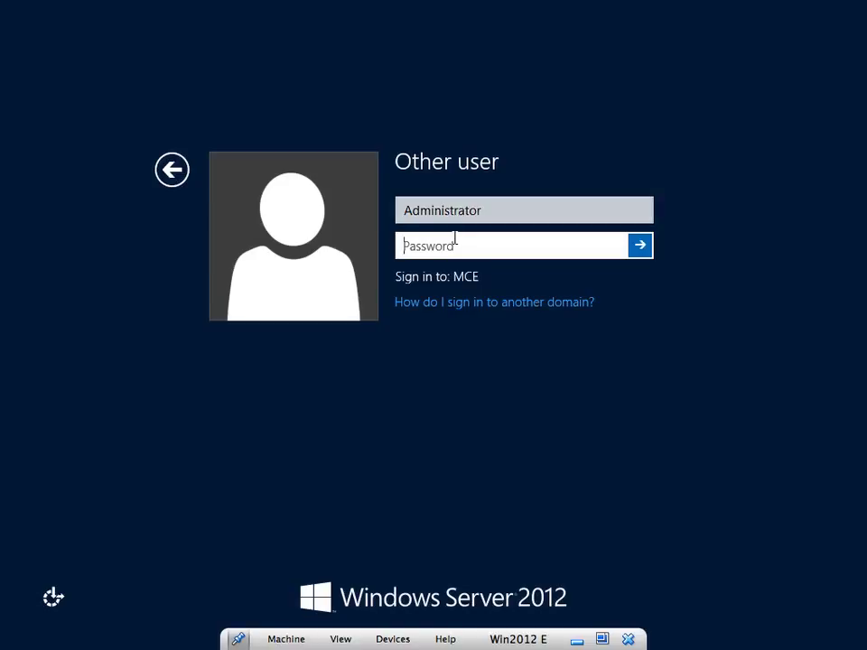
# Retry the password twice more, dismissing each sign-in error
pyautogui.write('P@ssw0rd!')
pyautogui.press('Return')
pyautogui.click(454, 239)
pyautogui.write('P@ssw0rd')
pyautogui.press('Return')
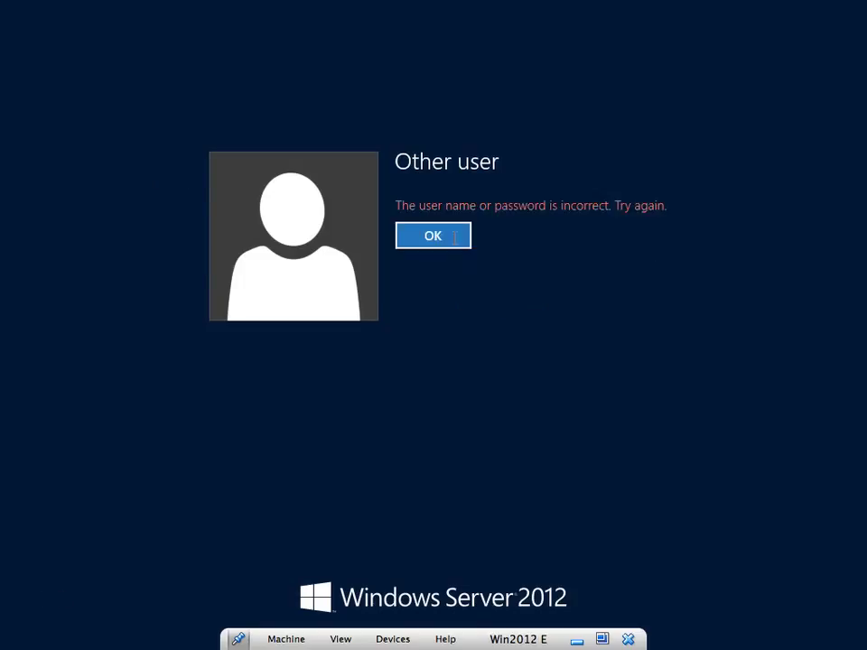
pyautogui.click(454, 237)
# Replace the user name with 'administrator' and re-enter the password after another error
pyautogui.moveTo(488, 217); pyautogui.dragTo(371, 219)
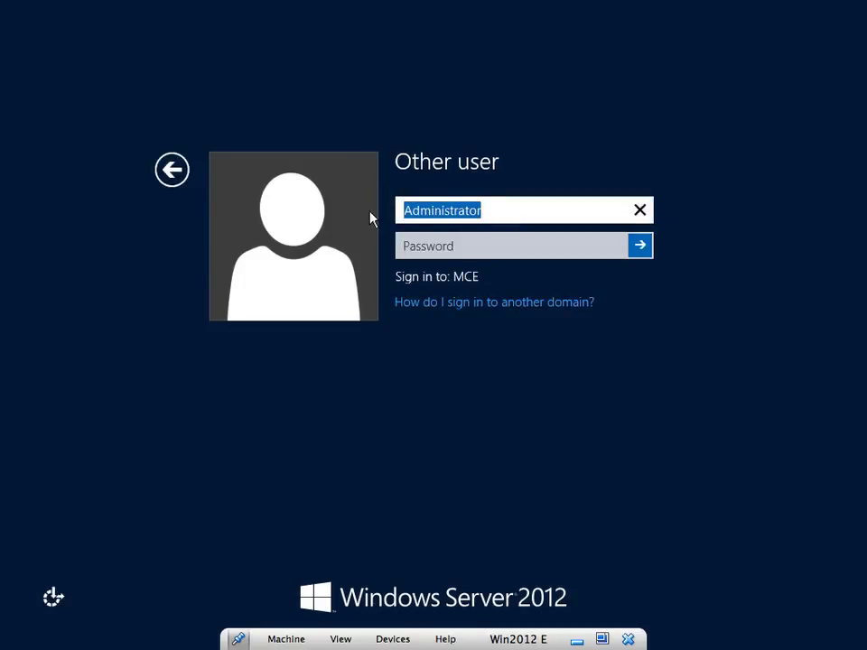
pyautogui.write('adminis')
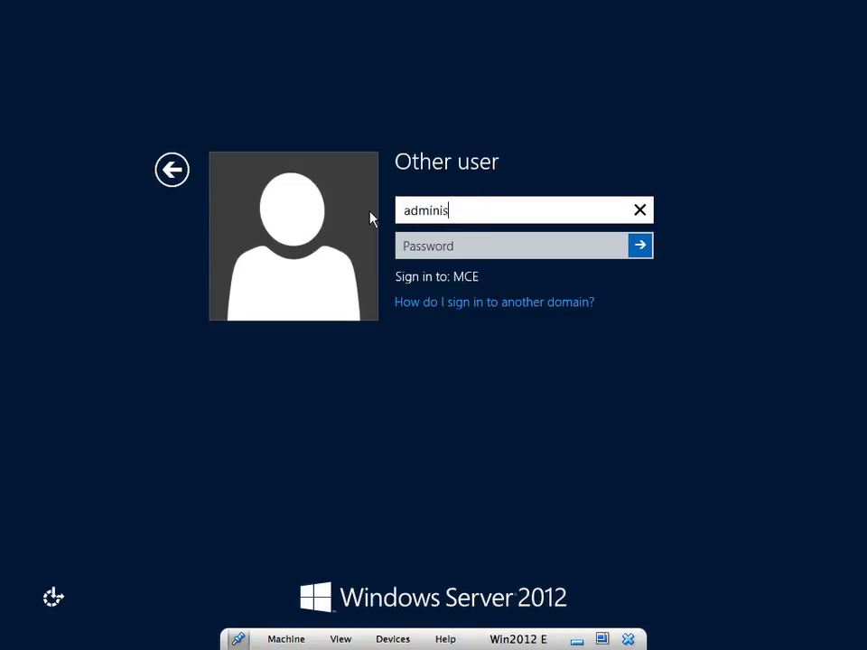
pyautogui.write('trator')
pyautogui.press('Tab')
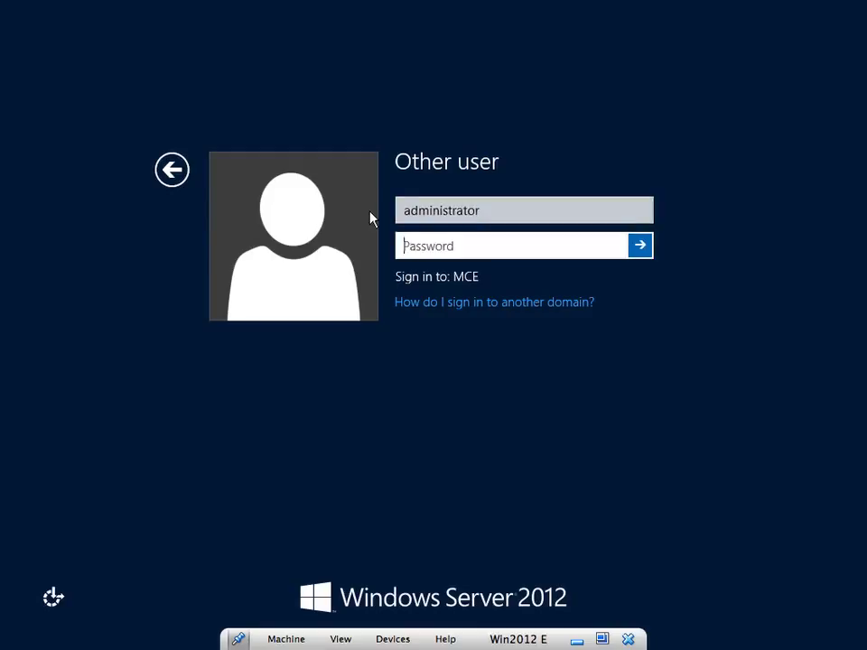
pyautogui.write('****')
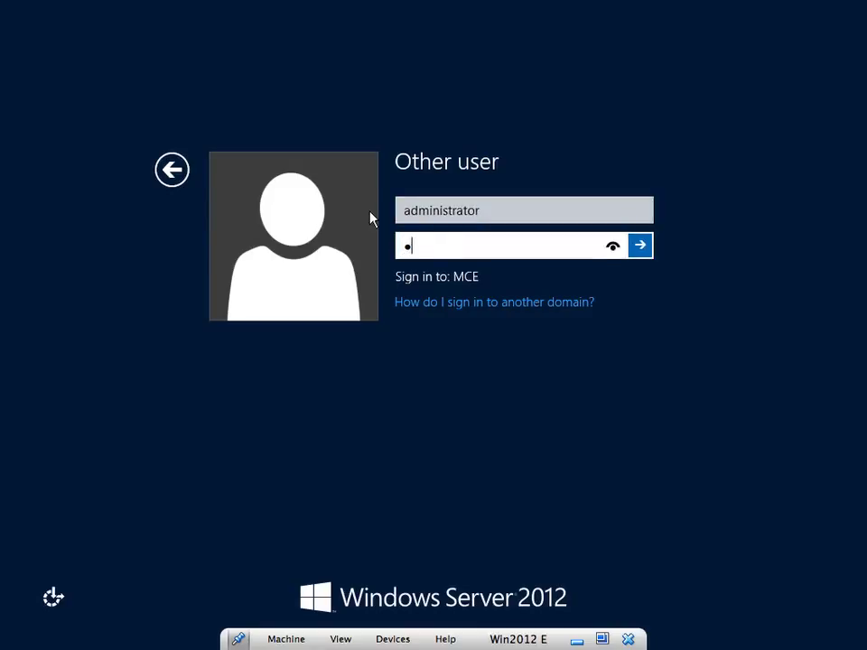
pyautogui.write('*****')
pyautogui.press('Return')
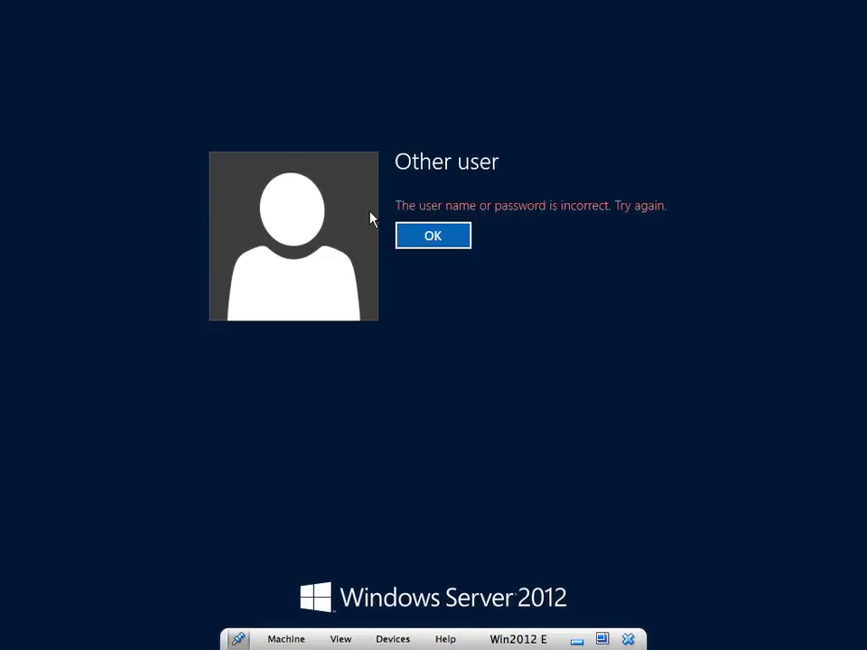
pyautogui.press('Return')
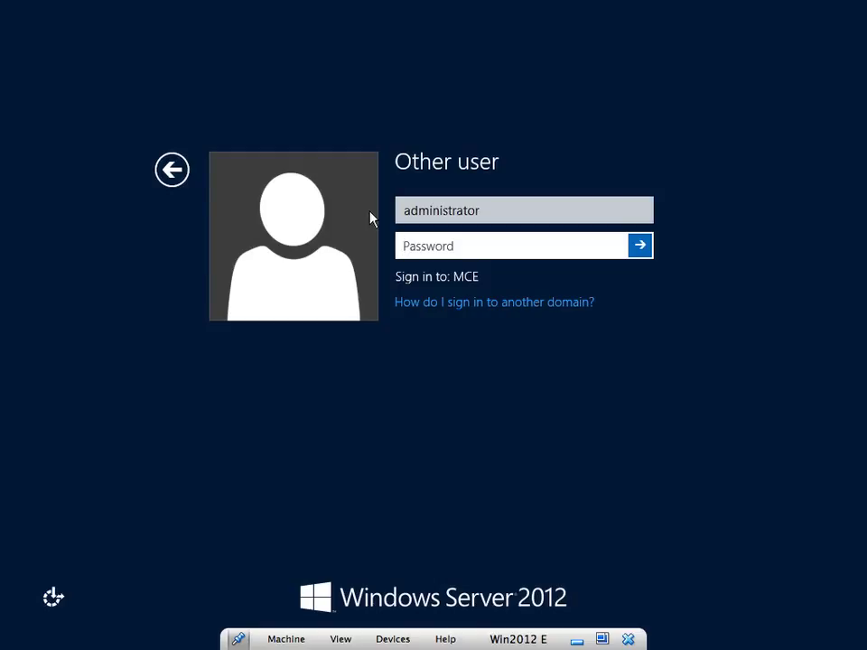
pyautogui.click(488, 207)
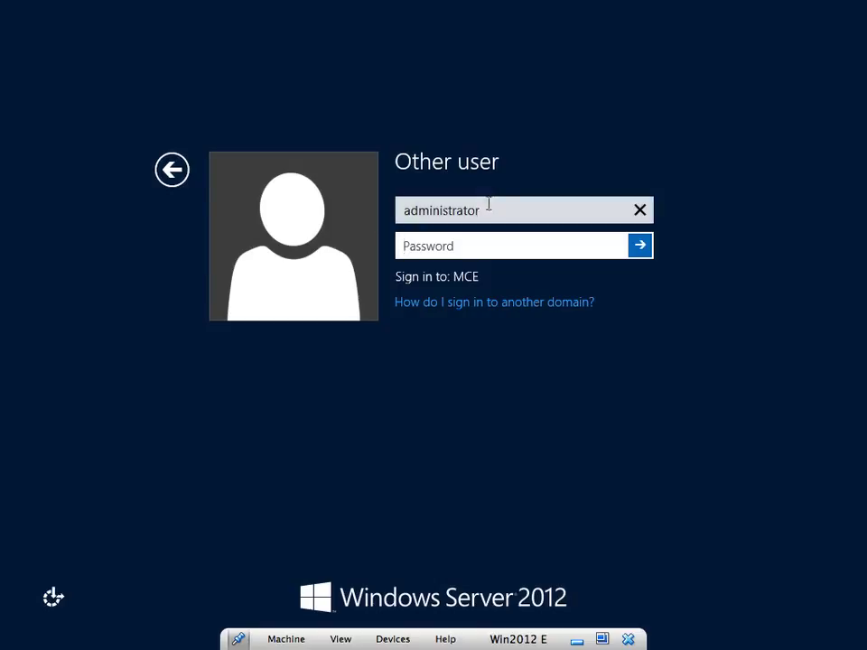
pyautogui.click(452, 250)
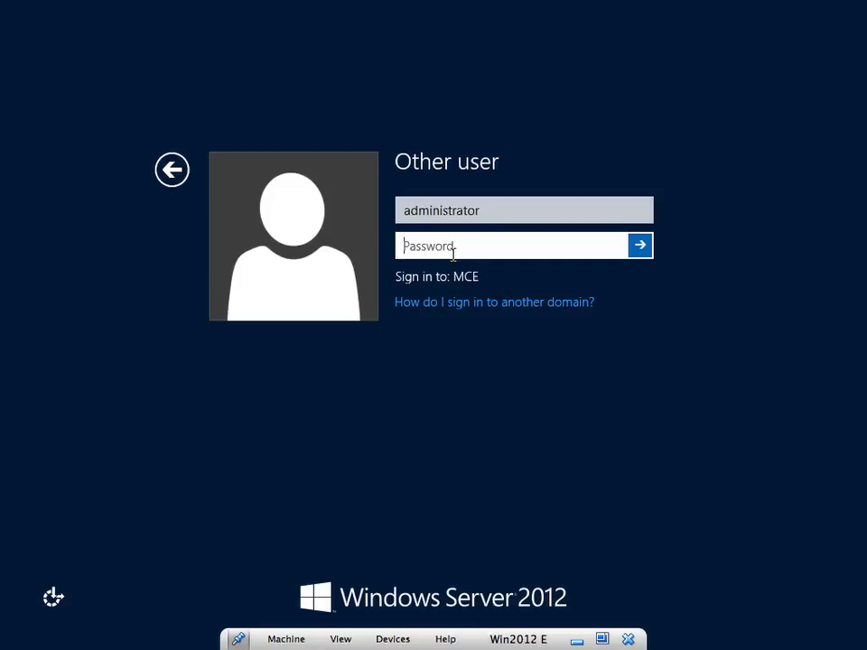
pyautogui.write('••••••••••')
# Complete the administrator sign-in, go to the desktop, and close Active Directory Users and Computers
pyautogui.press('Return')
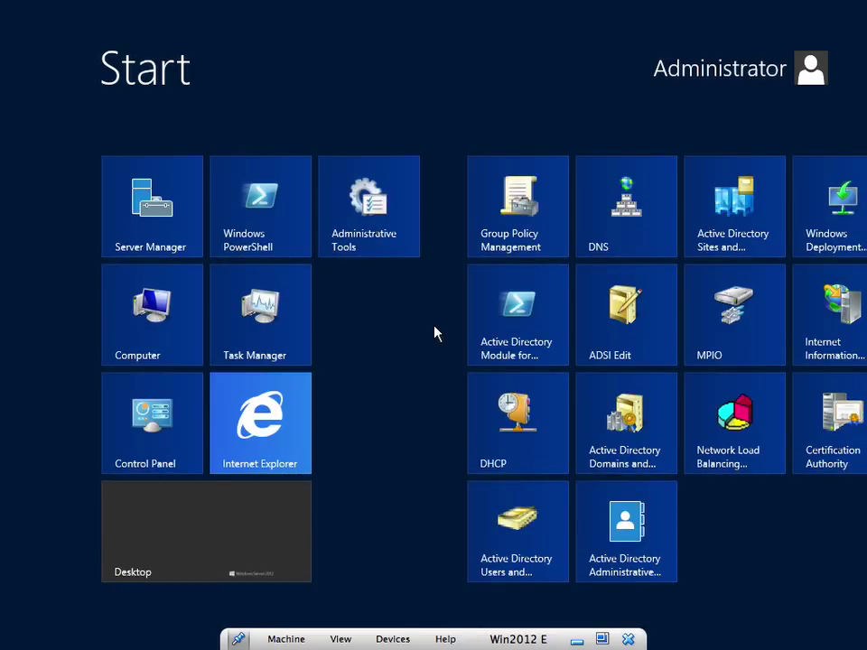
pyautogui.click(200, 521)
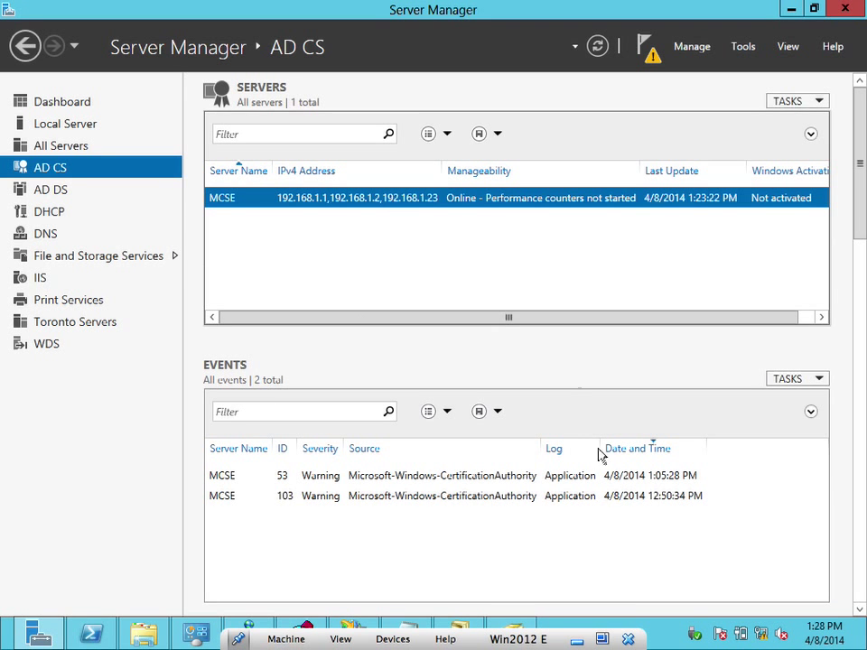
pyautogui.click(522, 627)
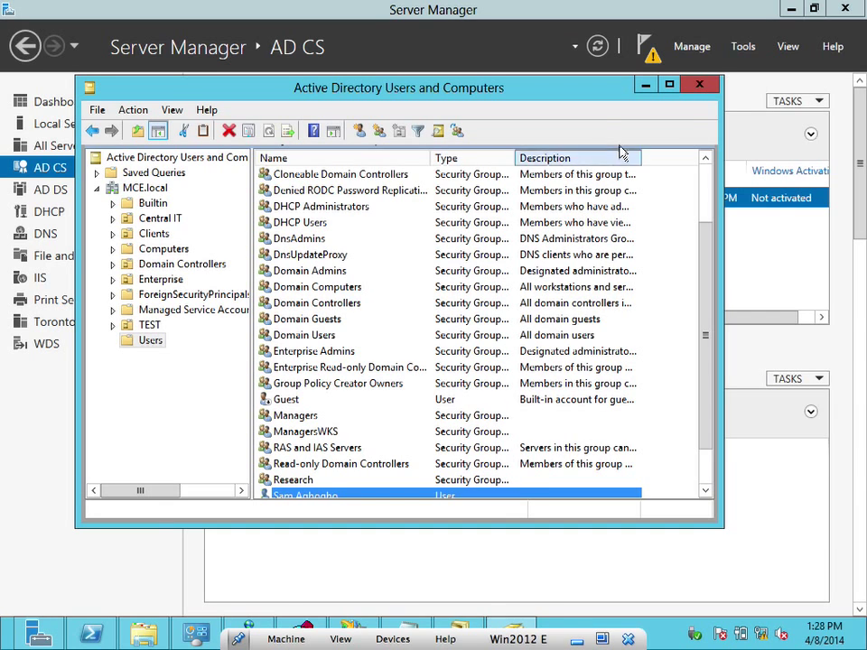
pyautogui.click(699, 84)
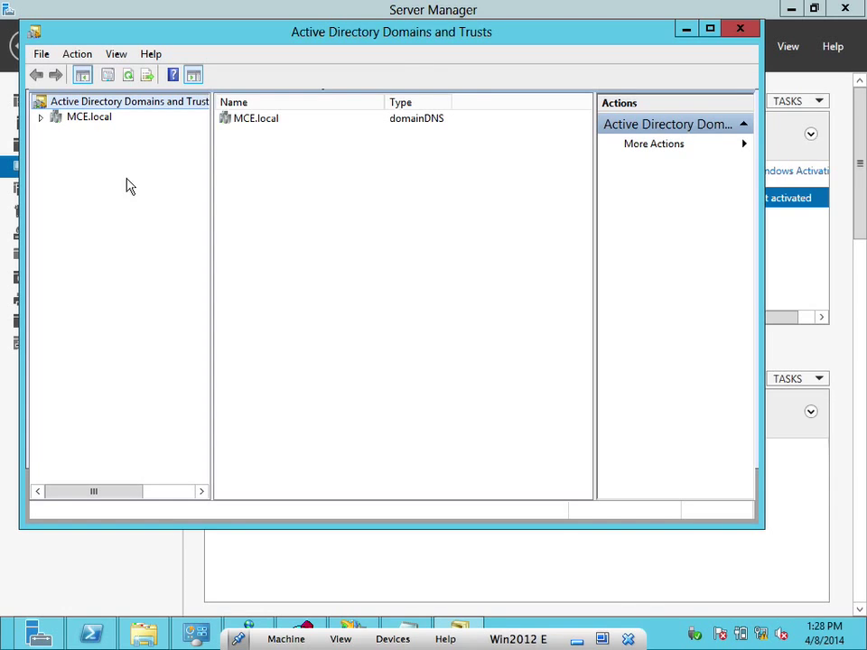
# Close Active Directory Domains and Trusts and launch IIS Manager
pyautogui.click(741, 31)
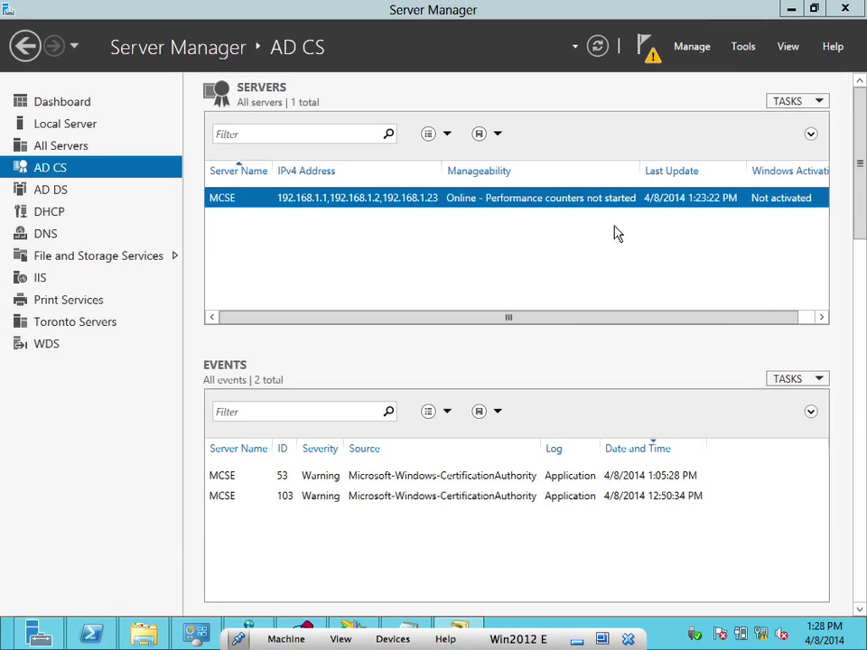
pyautogui.click(354, 628)
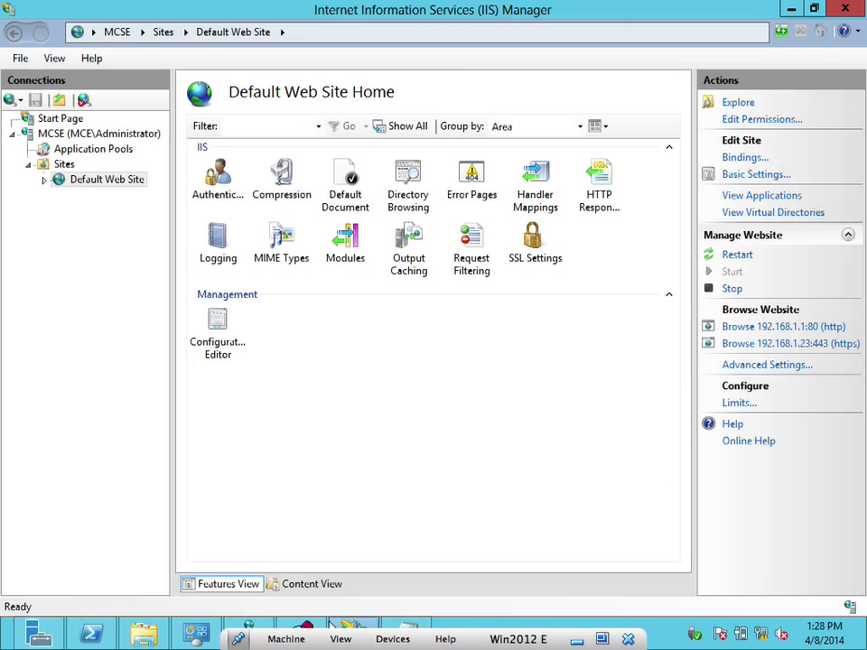
pyautogui.click(810, 344)
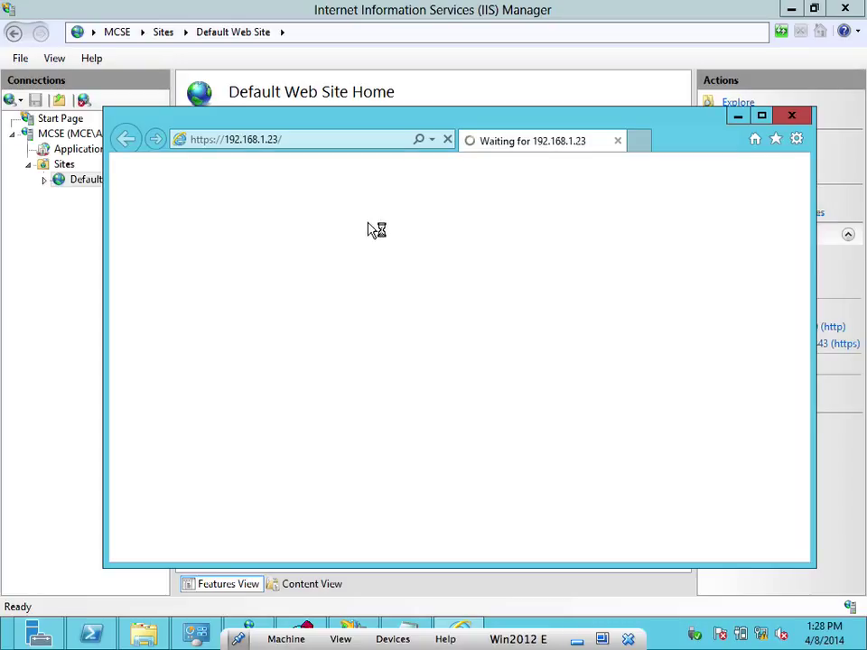
pyautogui.click(334, 137)
pyautogui.write('192')
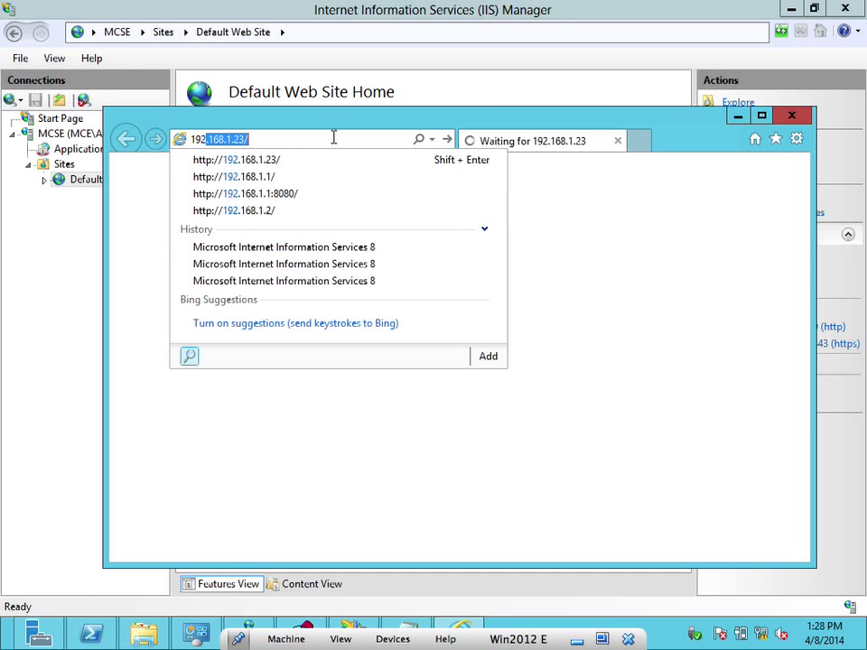
pyautogui.press('Right')
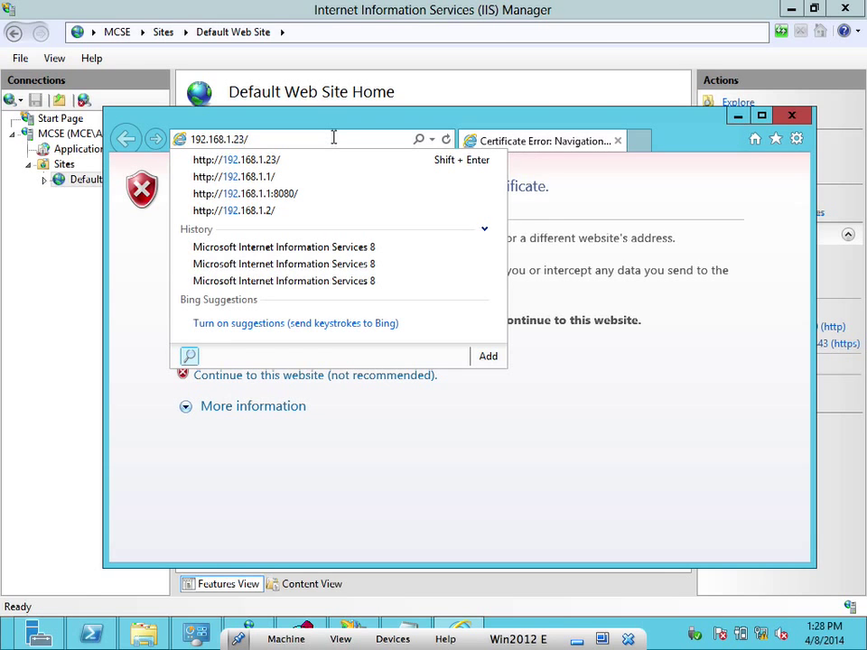
pyautogui.press('Return')
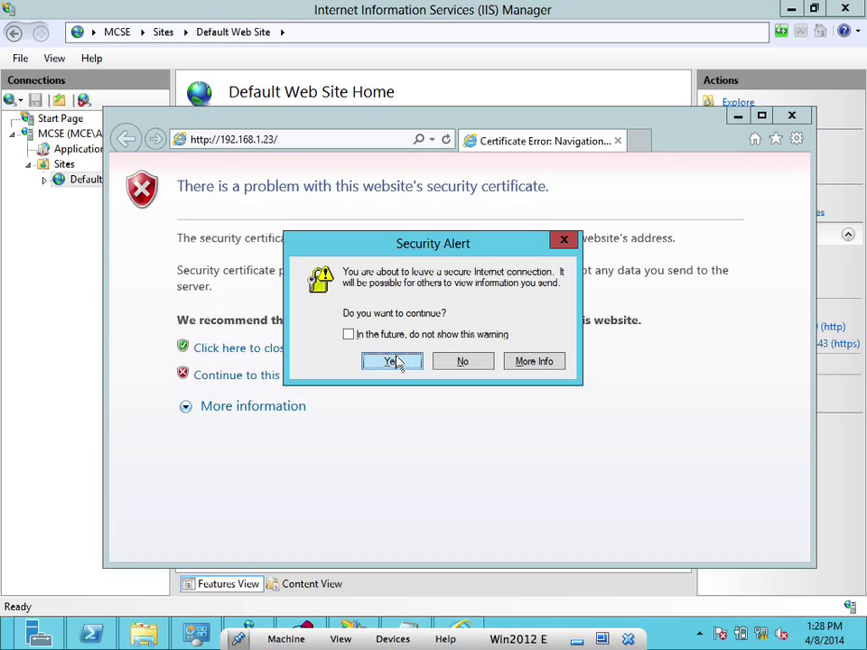
pyautogui.click(393, 362)
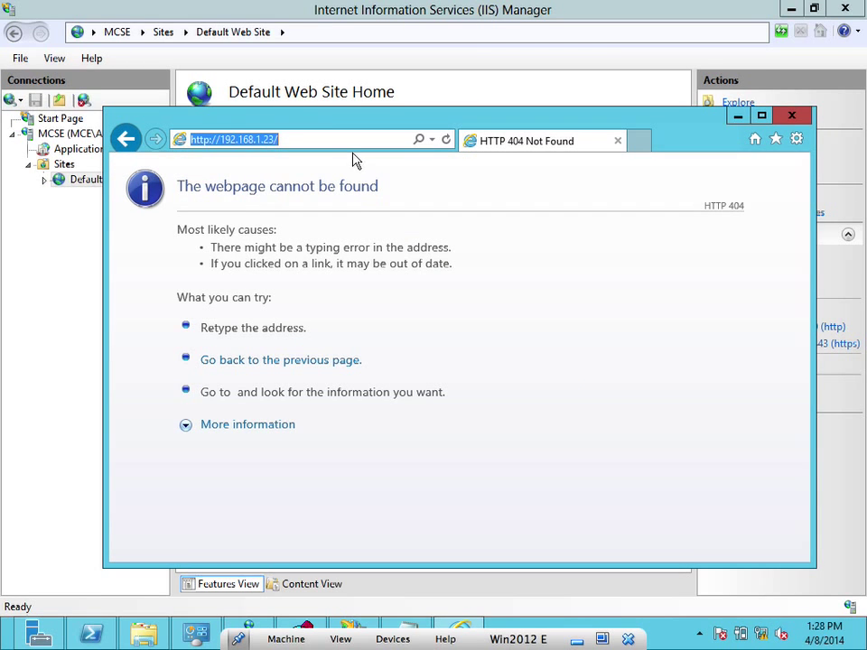
pyautogui.click(318, 137)
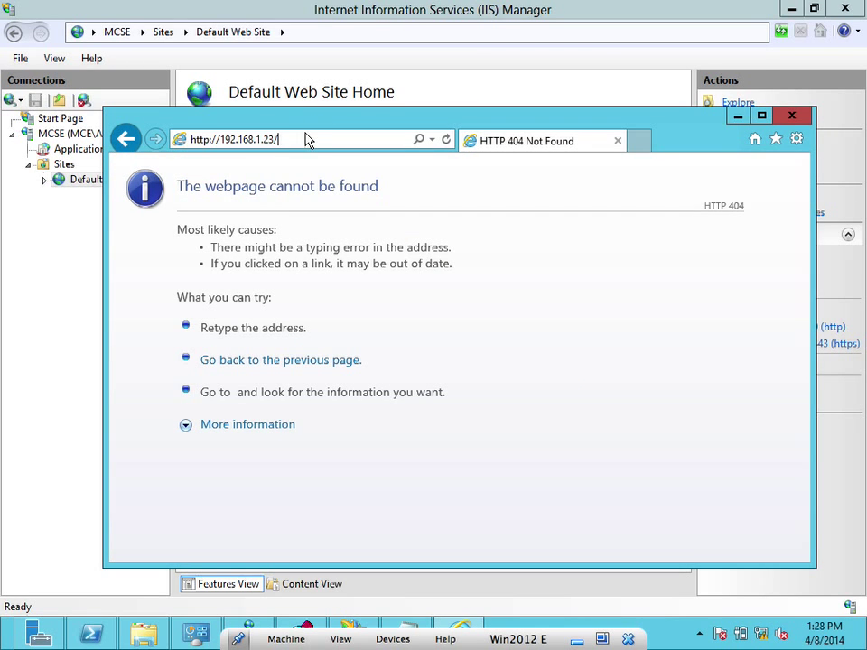
pyautogui.click(212, 141)
pyautogui.click(211, 140)
pyautogui.write('s')
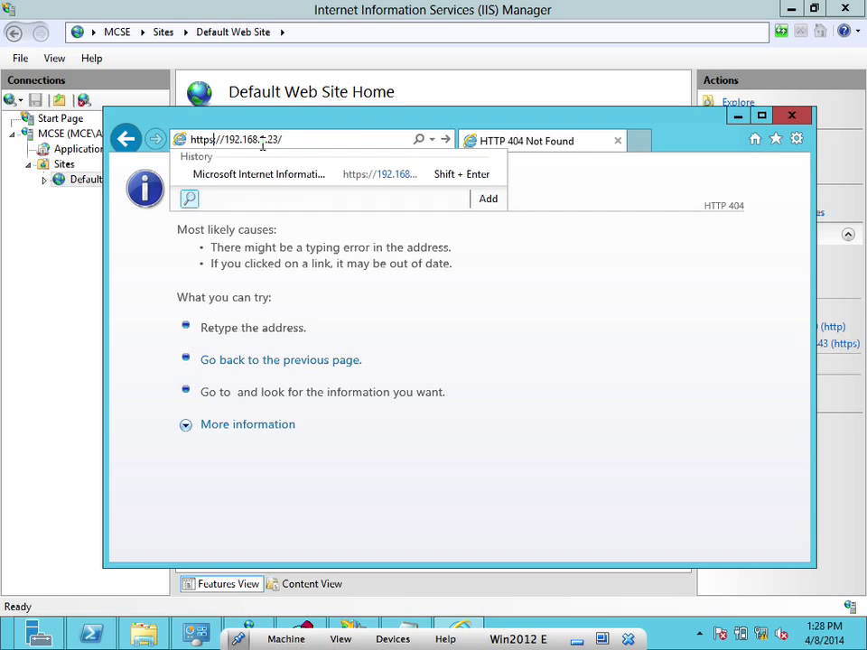
pyautogui.press('Return')
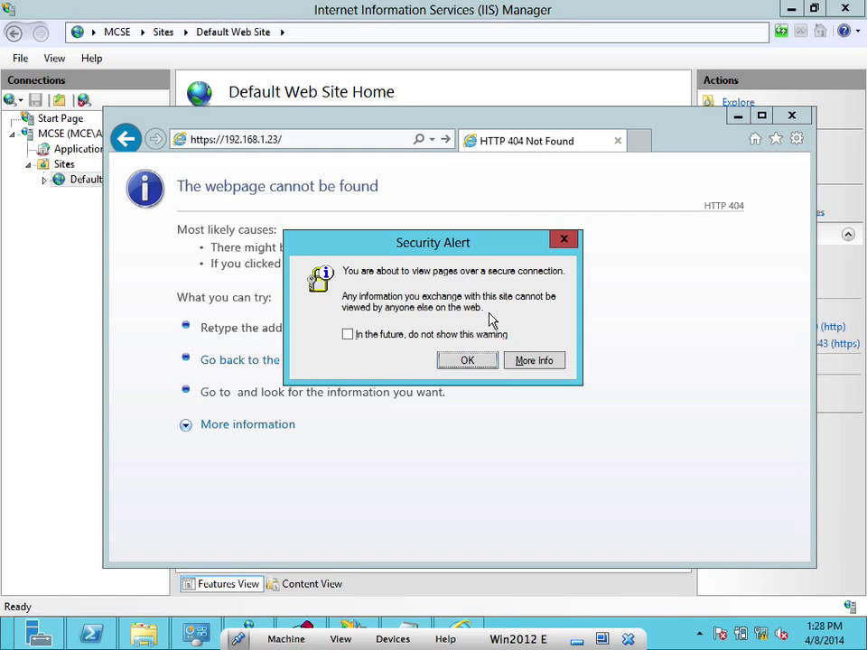
pyautogui.click(470, 360)
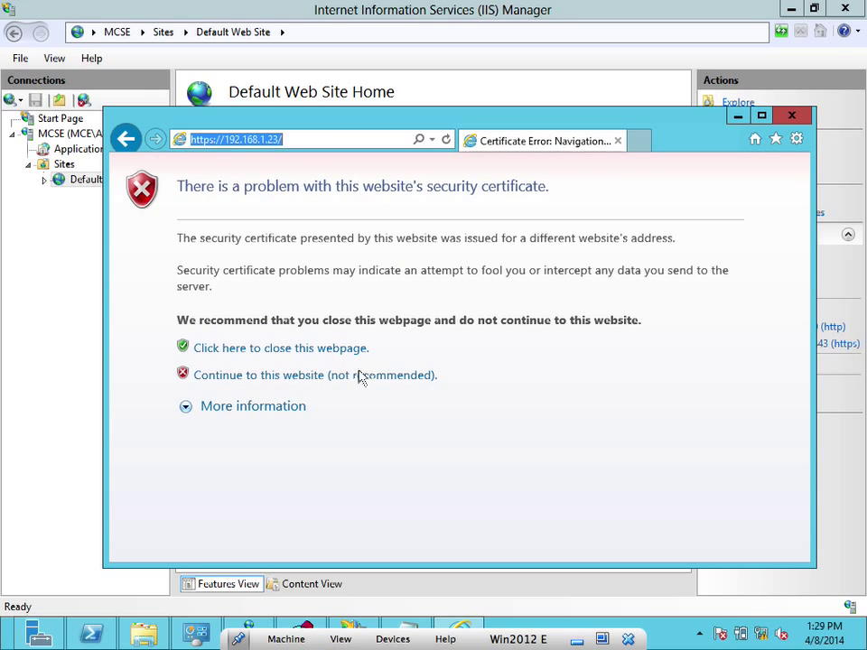
pyautogui.click(329, 378)
pyautogui.click(488, 358)
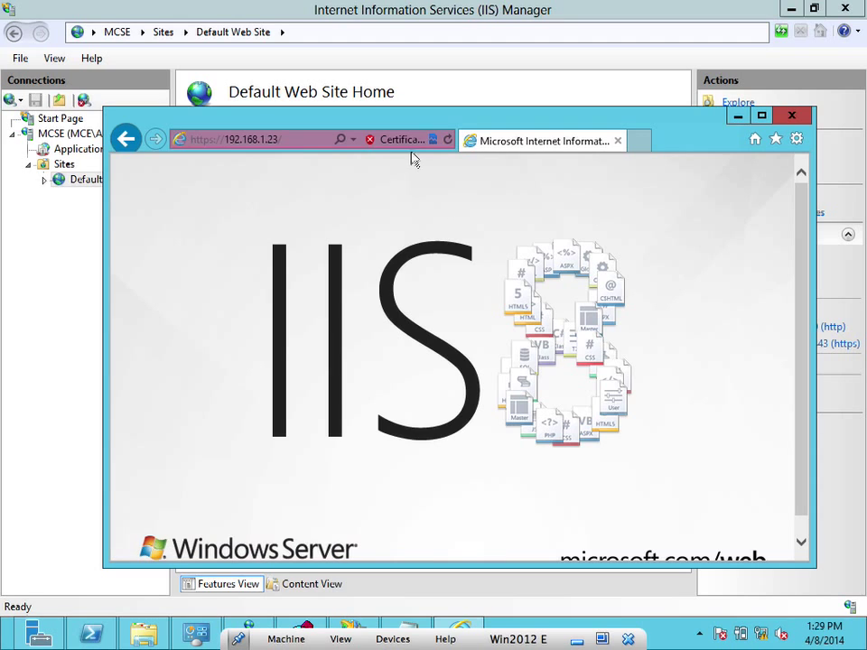
# Check the certificate's path shows issuer MCE-MCSE-CA, then close Internet Explorer
pyautogui.click(372, 141)
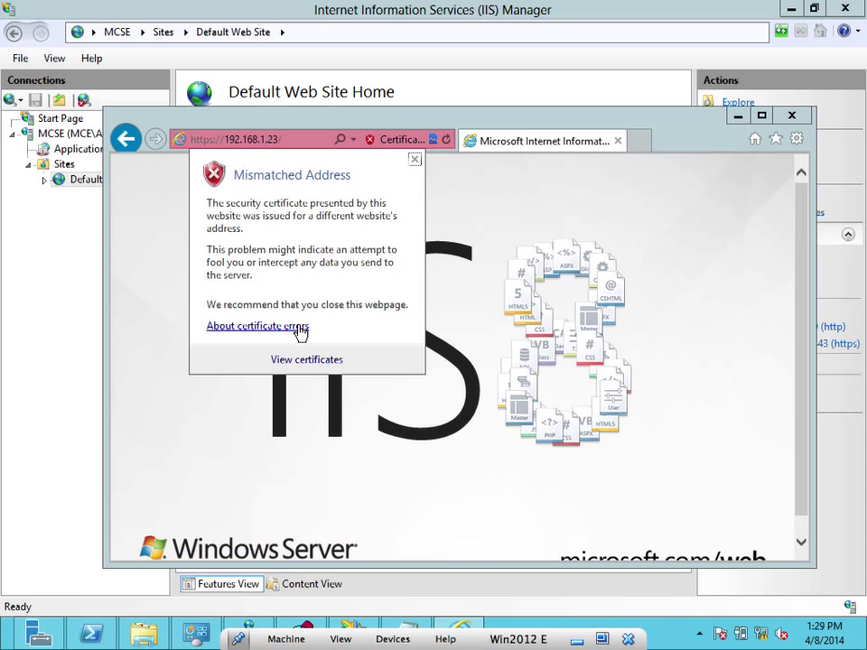
pyautogui.click(284, 361)
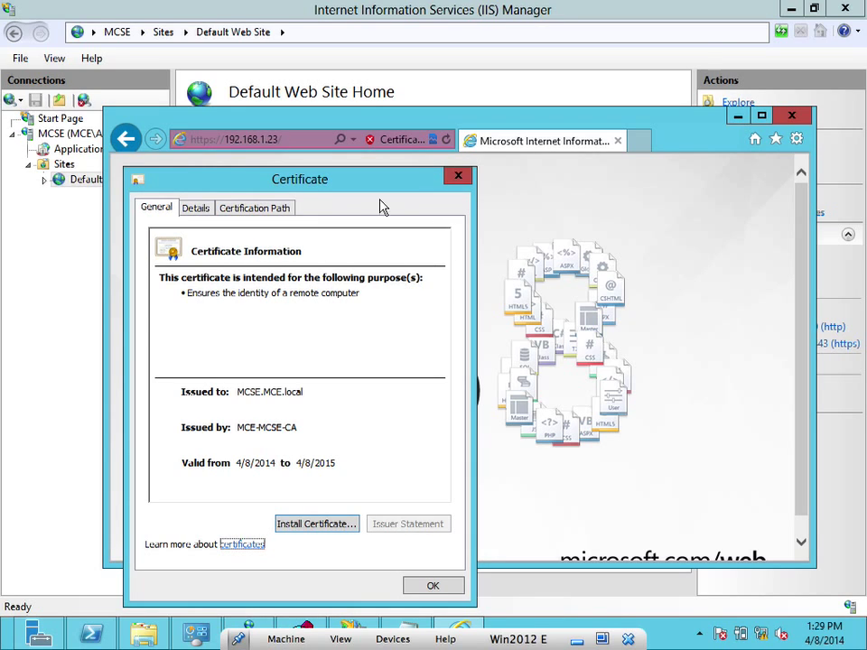
pyautogui.click(275, 207)
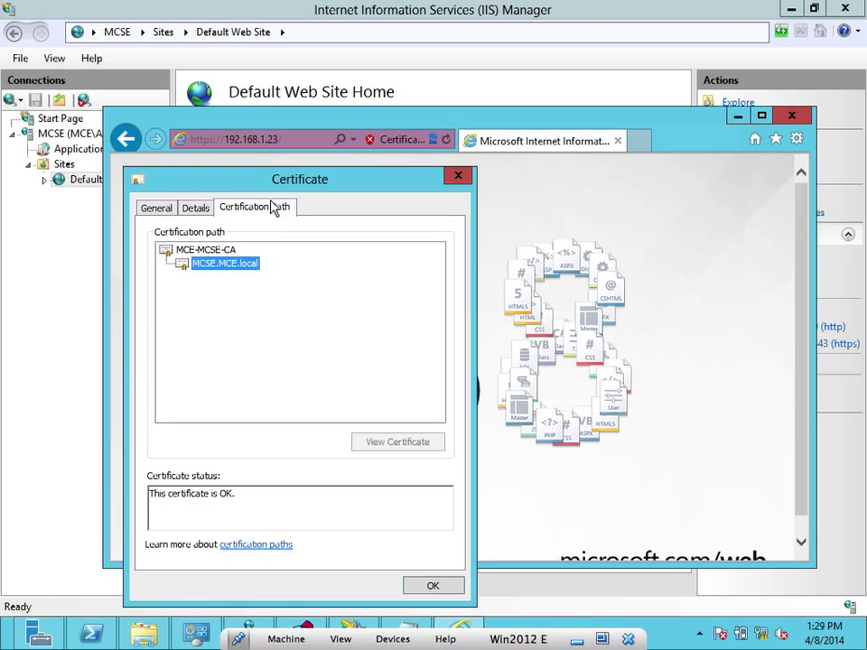
pyautogui.click(459, 178)
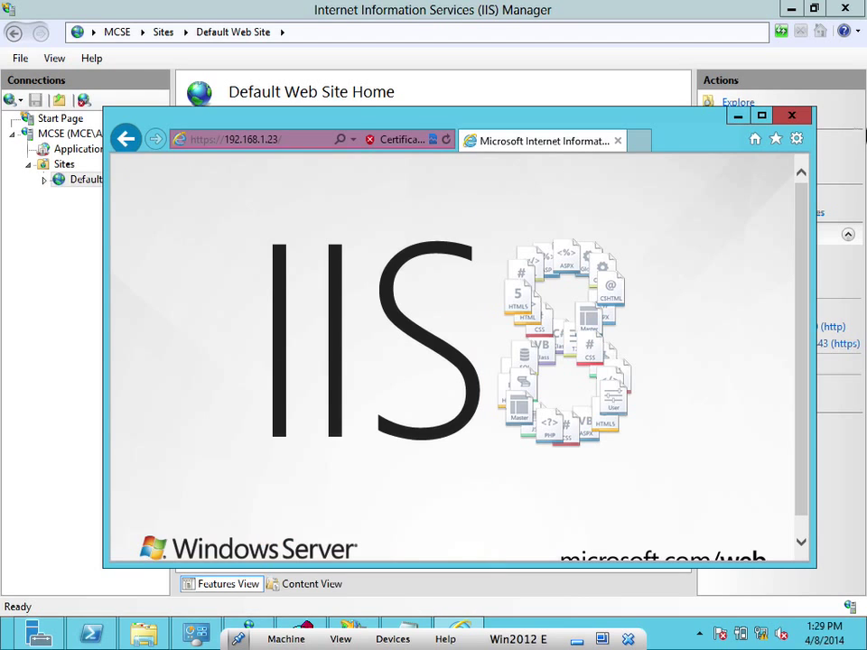
pyautogui.click(791, 116)
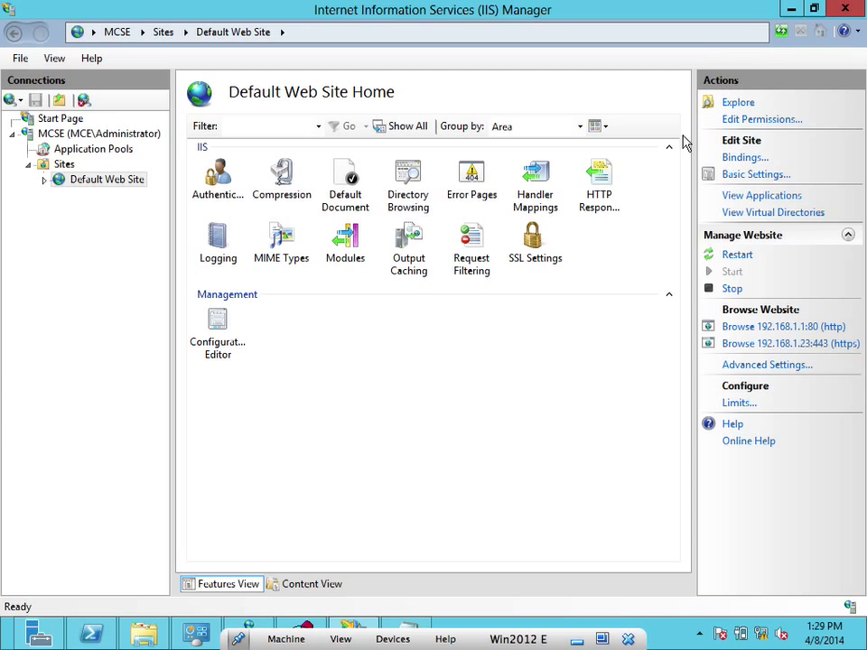
# Minimize IIS Manager to reveal Server Manager's AD CS page
pyautogui.click(792, 11)
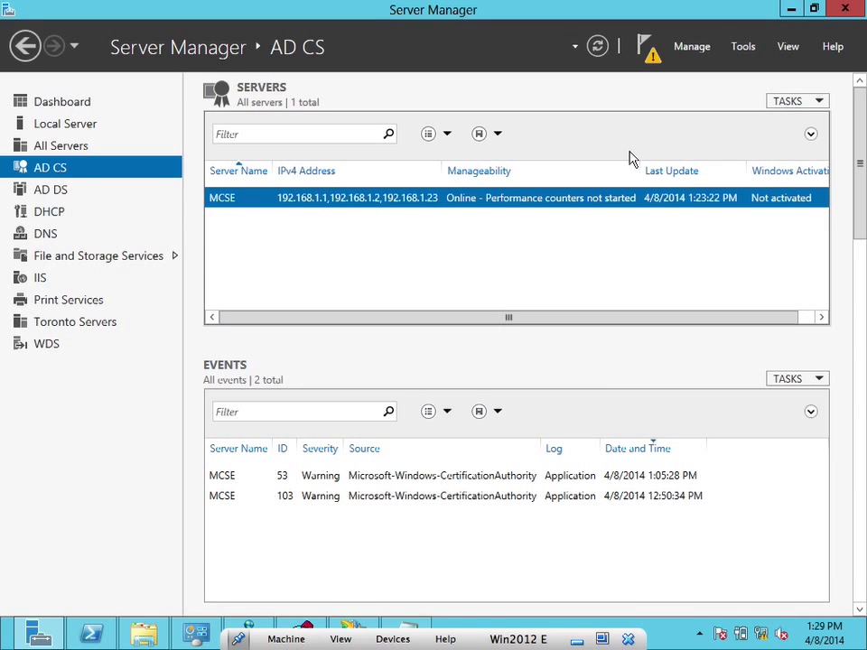
# Inspect the MCSE(Ethernet 2) host in Network Load Balancing Manager, then minimize it and close Computer
pyautogui.click(792, 9)
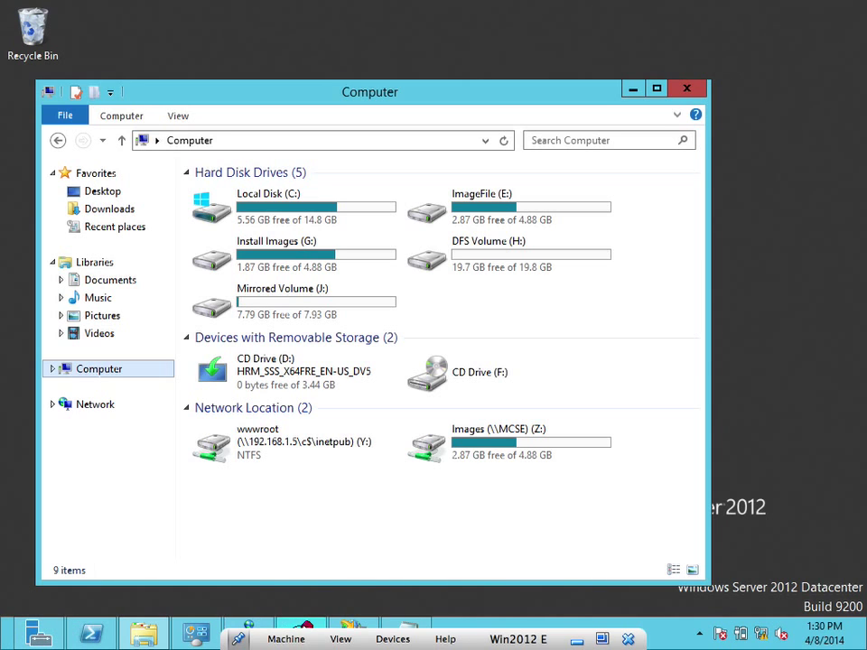
pyautogui.click(253, 628)
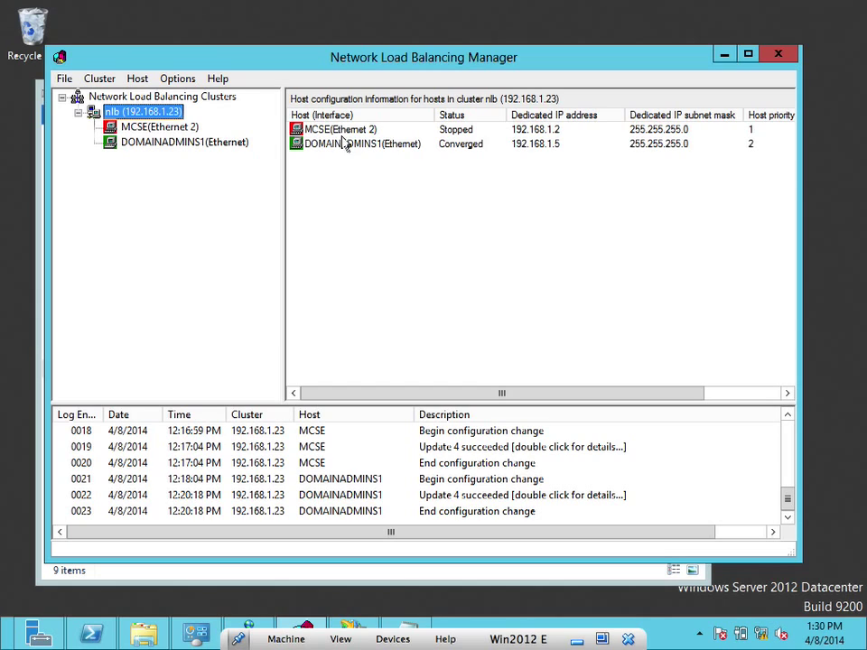
pyautogui.click(343, 132)
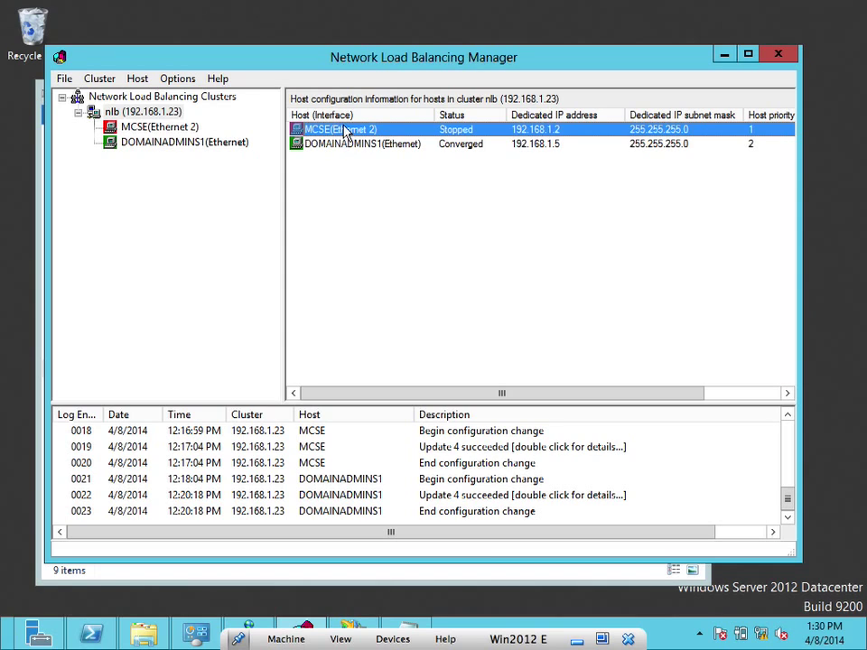
pyautogui.click(342, 137)
pyautogui.click(724, 58)
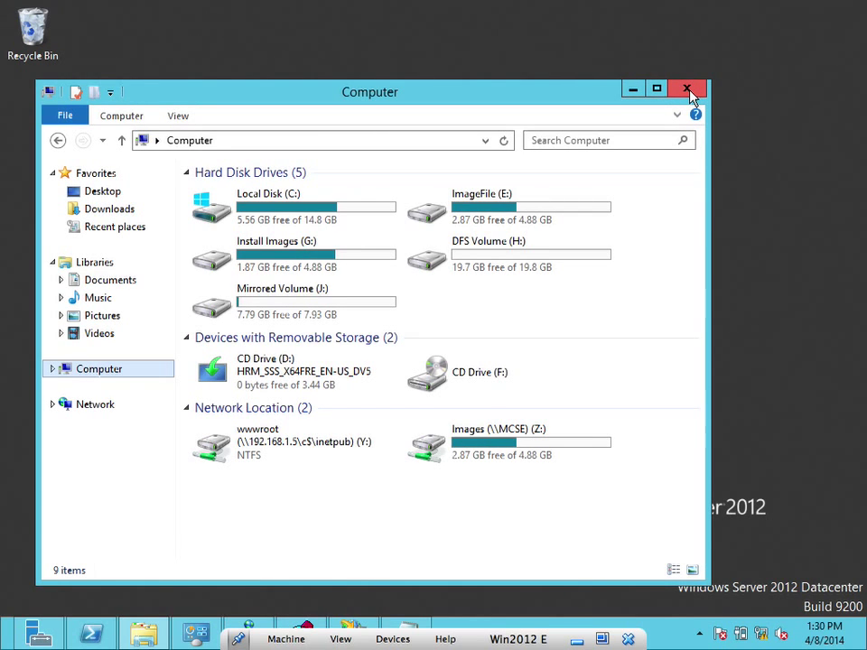
pyautogui.click(688, 91)
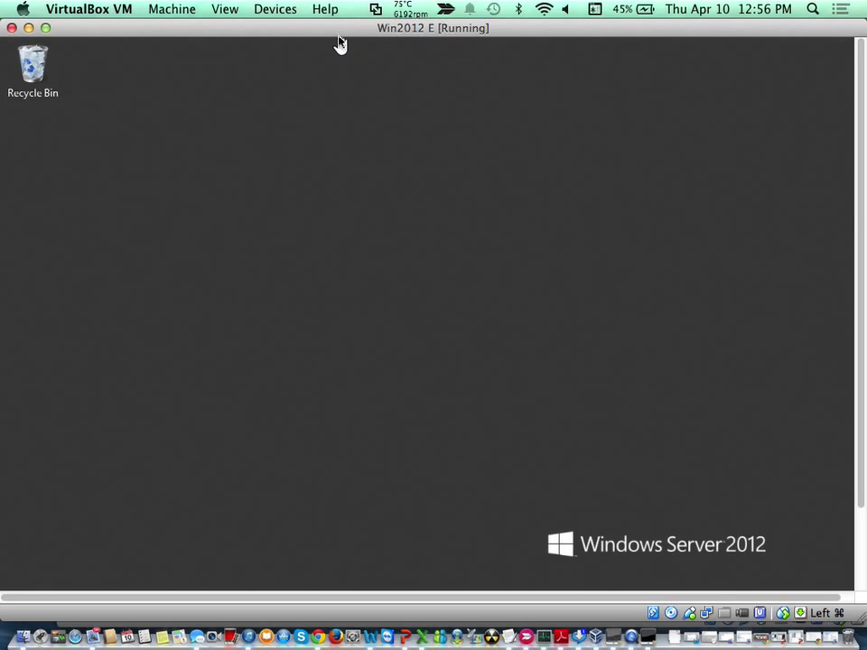
# Move the Win2012 E VM window about 60 px to the right
pyautogui.moveTo(337, 33); pyautogui.dragTo(391, 33)
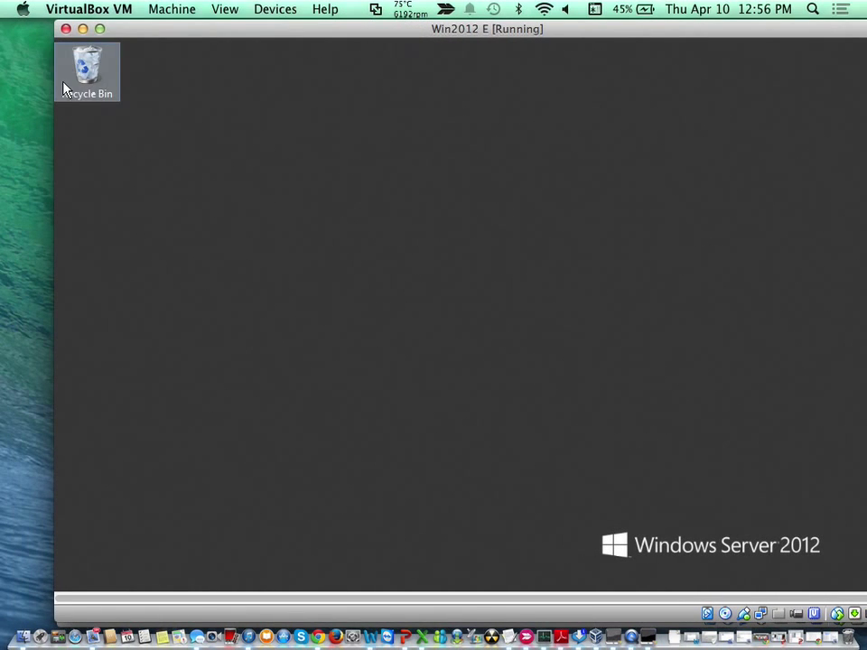